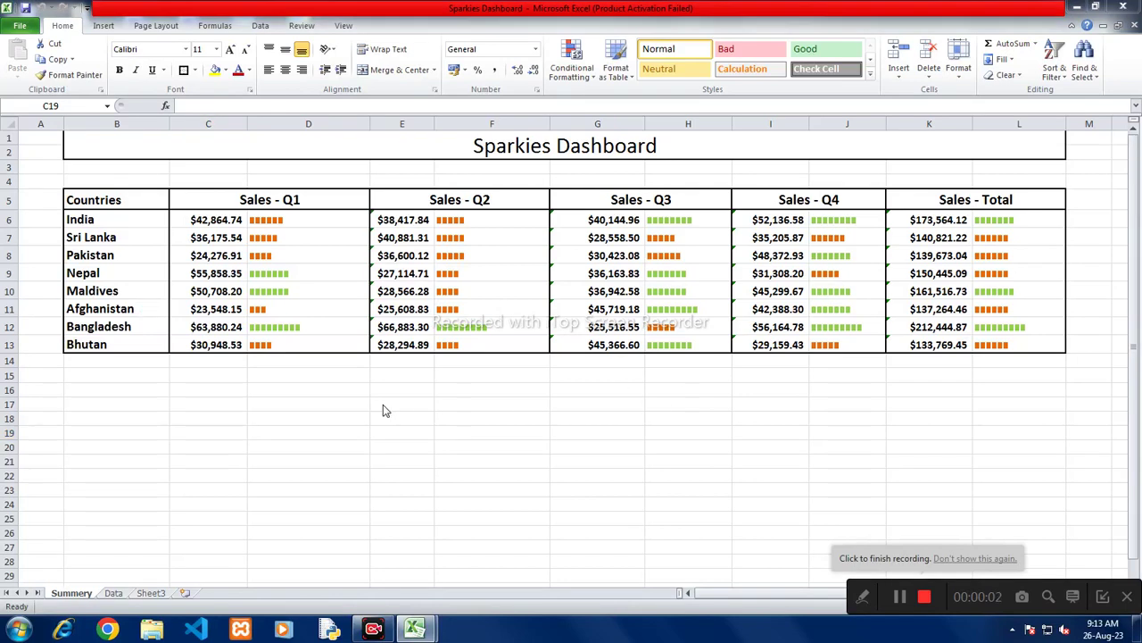
Step: Merge and centre B15:F15 and make row 15 taller
{"action": "left_click", "coordinate": [101, 390]}
{"action": "left_click_drag", "start_coordinate": [102, 375], "coordinate": [449, 376]}
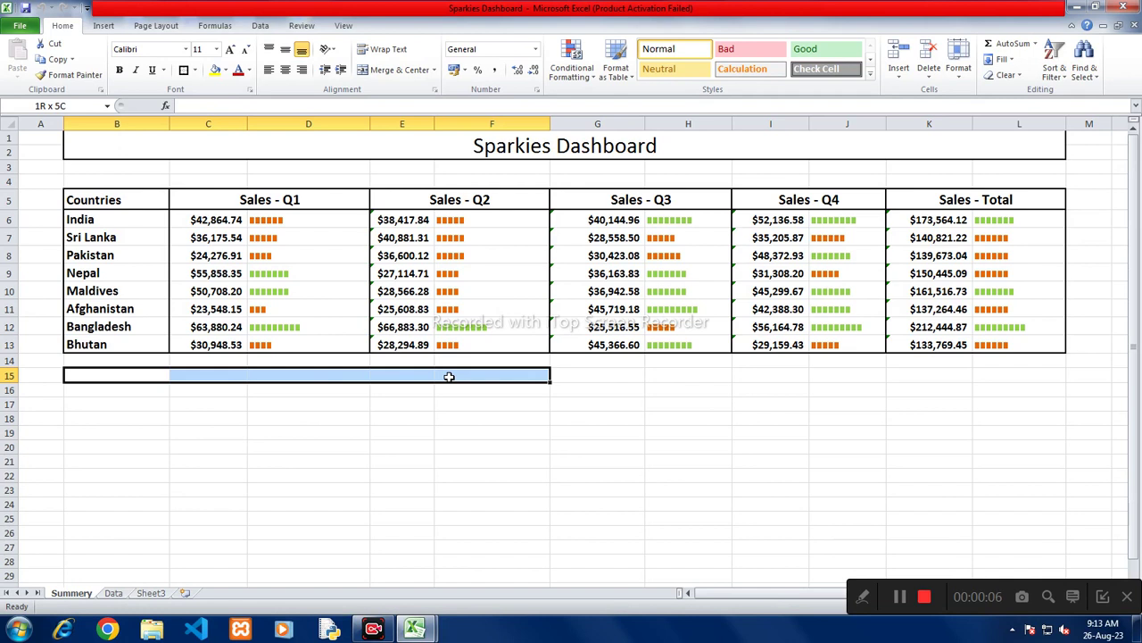
{"action": "left_click_drag", "start_coordinate": [449, 377], "coordinate": [449, 377]}
{"action": "left_click", "coordinate": [397, 70]}
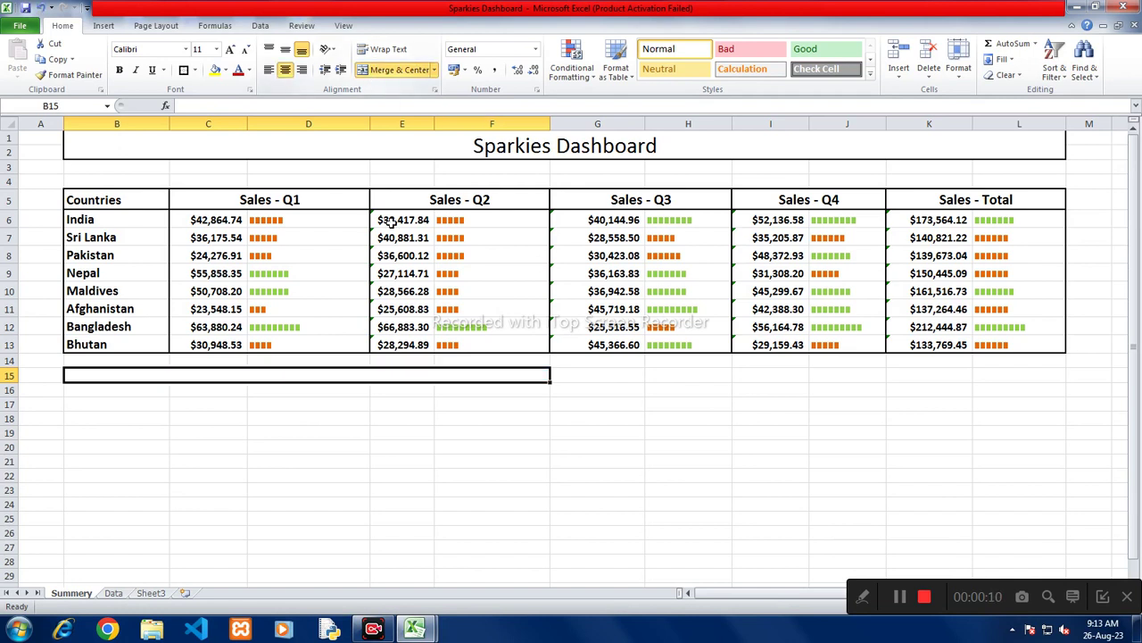
{"action": "left_click_drag", "start_coordinate": [16, 383], "coordinate": [14, 398]}
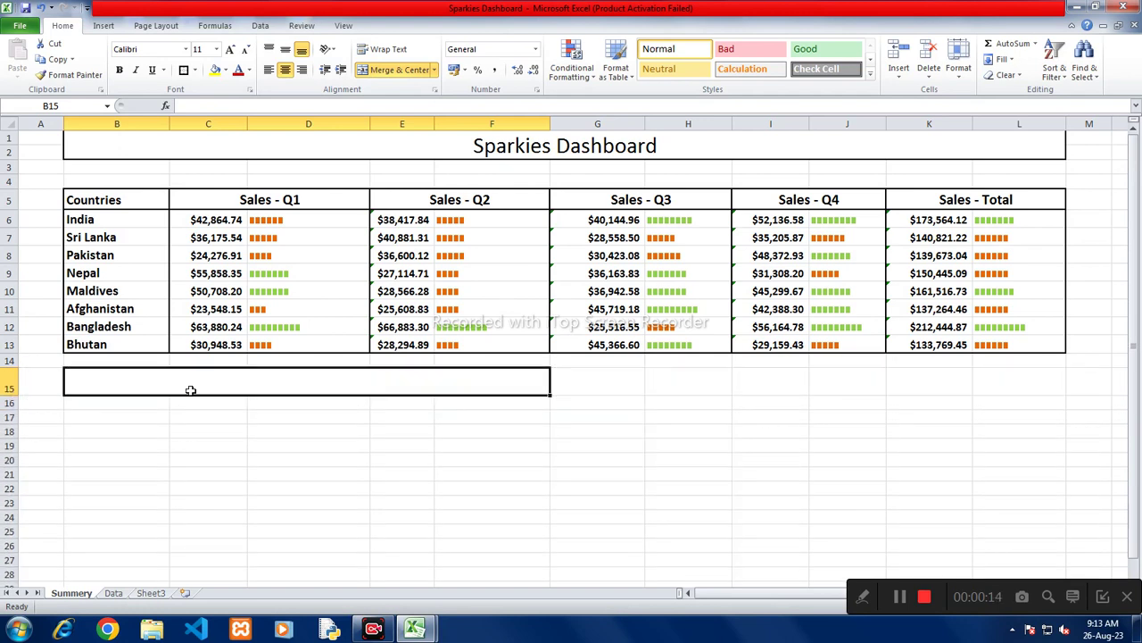
Step: Enter the heading 'Top 10 Companies' in the merged cell
{"action": "type", "text": "TP"}
{"action": "type", "text": "op"}
{"action": "key", "text": "BackSpace"}
{"action": "key", "text": "BackSpace"}
{"action": "type", "text": "op"}
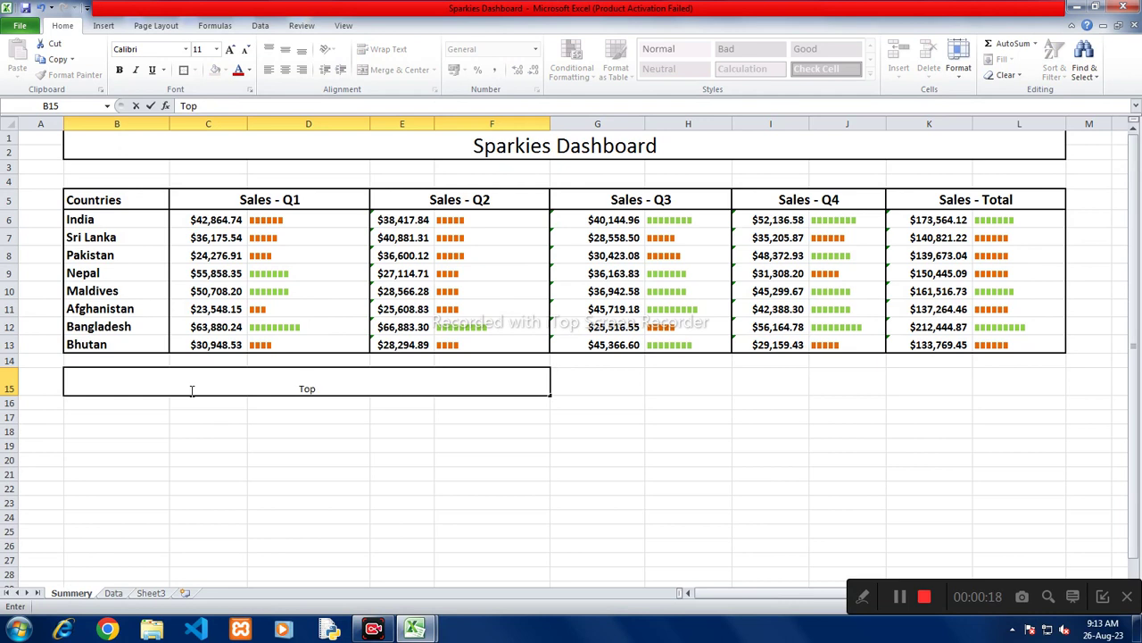
{"action": "type", "text": "op 10 Companies"}
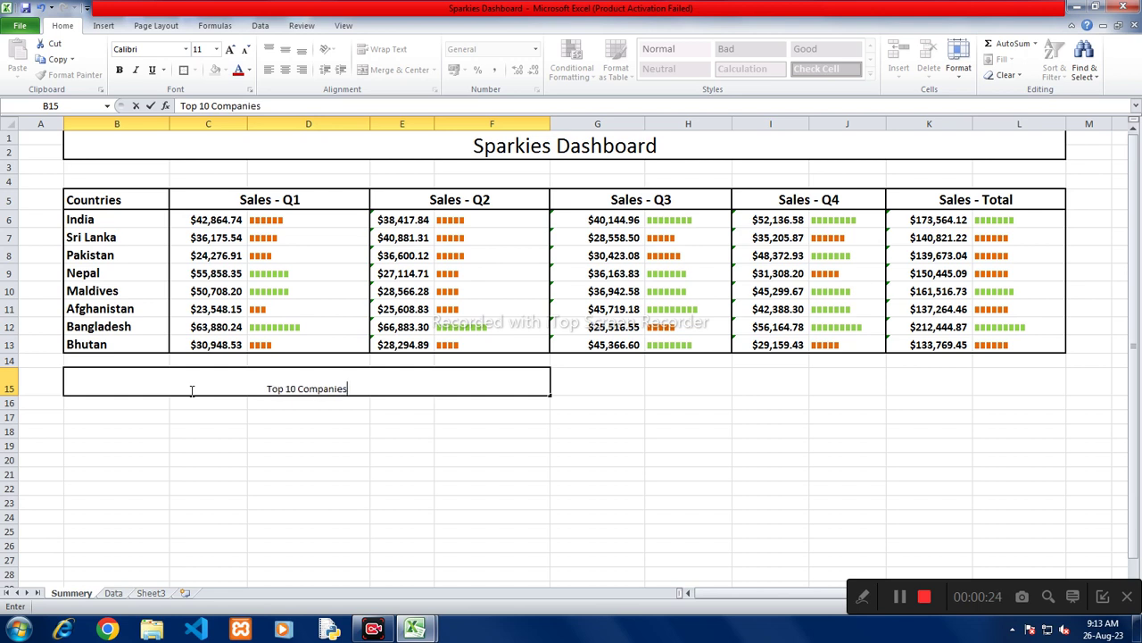
{"action": "key", "text": "Return"}
Step: Make the heading bold at 22-point font size
{"action": "left_click", "coordinate": [191, 390]}
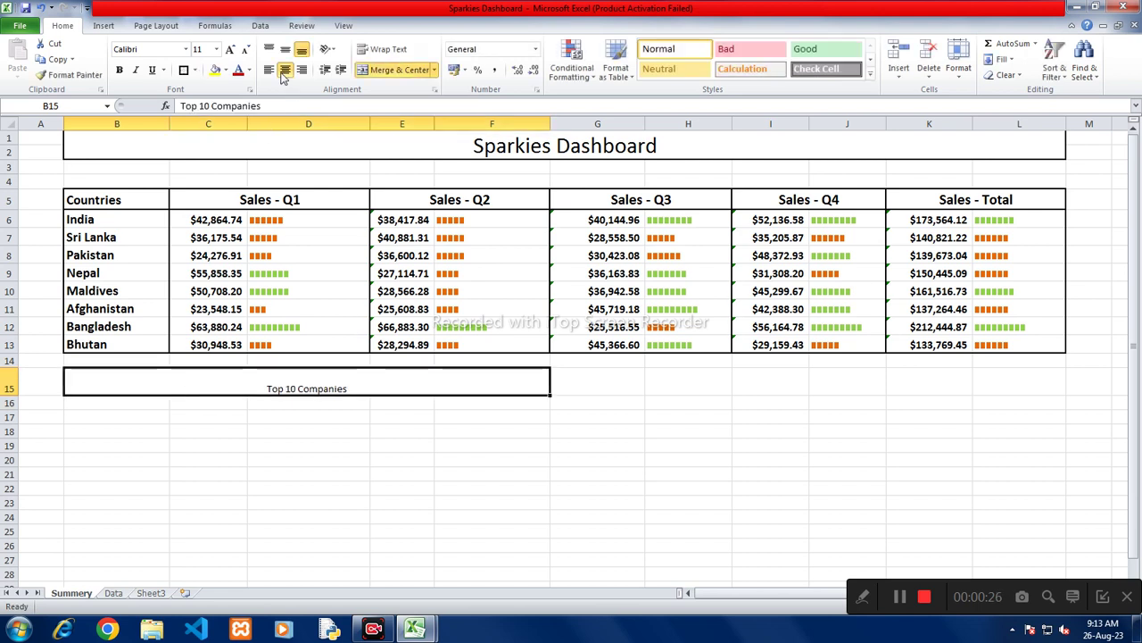
{"action": "left_click", "coordinate": [230, 51]}
{"action": "left_click", "coordinate": [230, 51]}
{"action": "left_click", "coordinate": [230, 51]}
{"action": "left_click", "coordinate": [231, 51]}
{"action": "left_click", "coordinate": [230, 51]}
{"action": "left_click", "coordinate": [230, 51]}
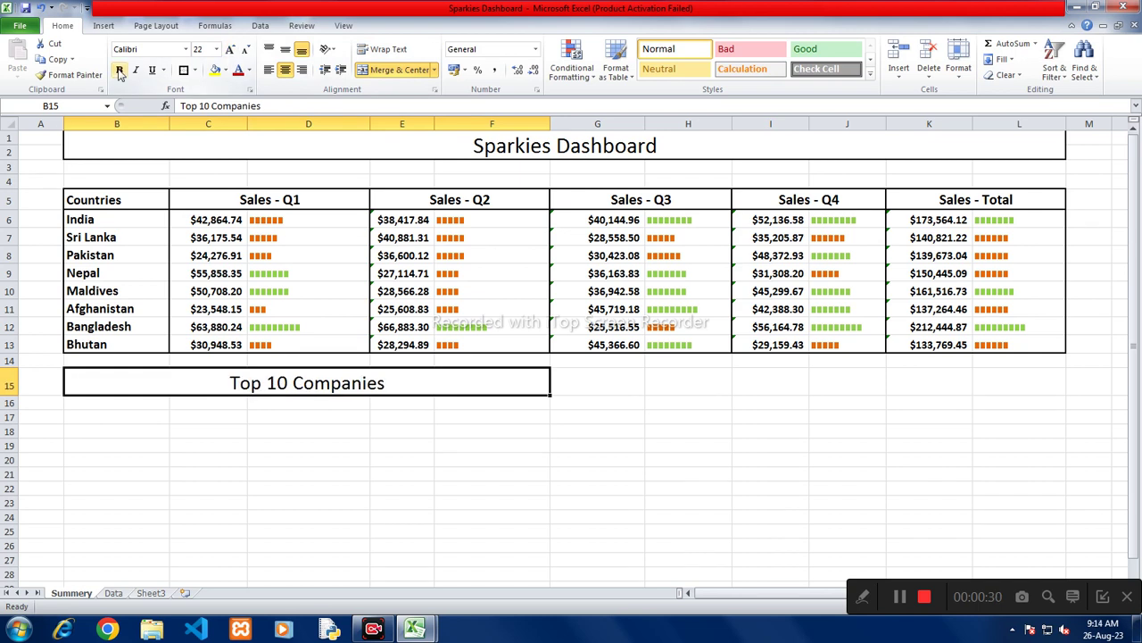
{"action": "left_click", "coordinate": [119, 70]}
{"action": "left_click_drag", "start_coordinate": [97, 402], "coordinate": [183, 401]}
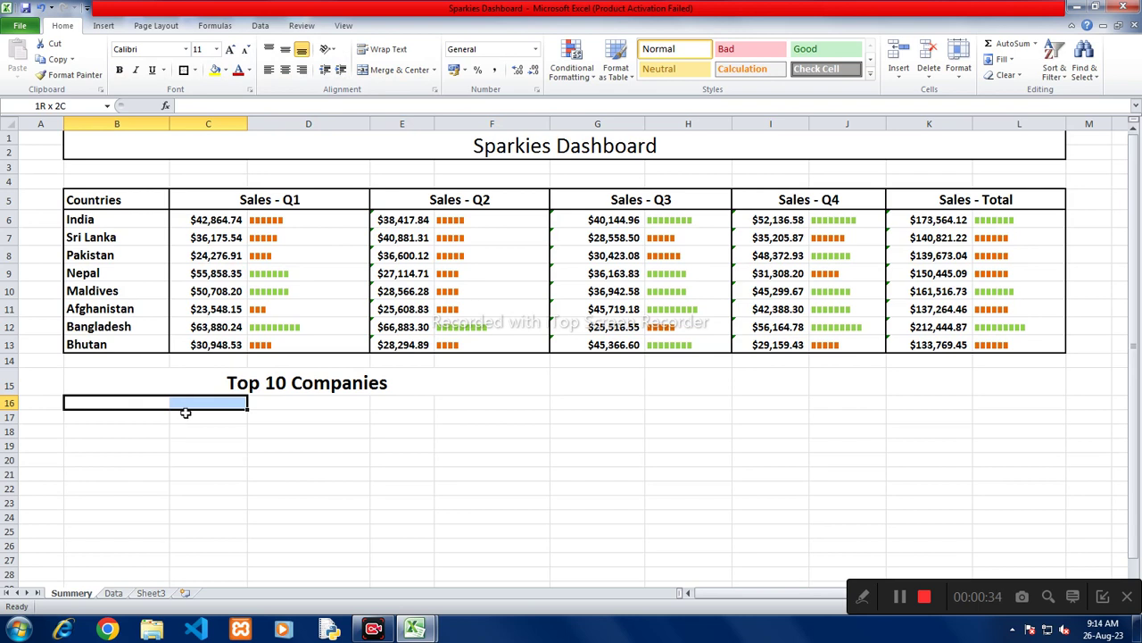
Step: Merge each row across columns B:C and E:F for rows 16–28
{"action": "left_click_drag", "start_coordinate": [183, 401], "coordinate": [191, 570]}
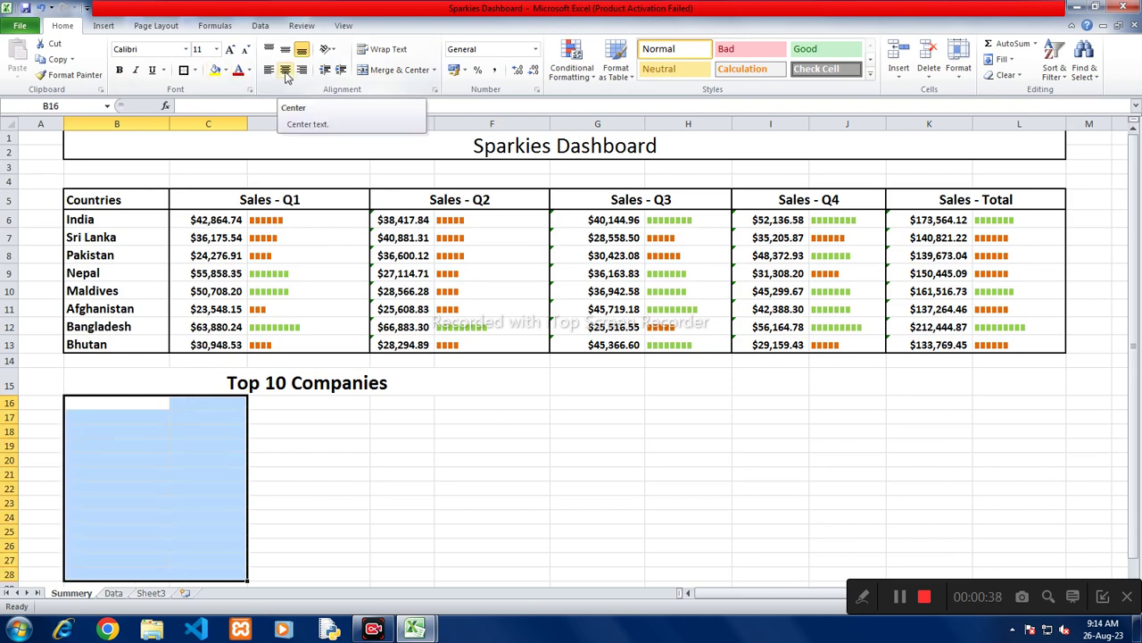
{"action": "left_click", "coordinate": [404, 73]}
{"action": "left_click", "coordinate": [406, 76]}
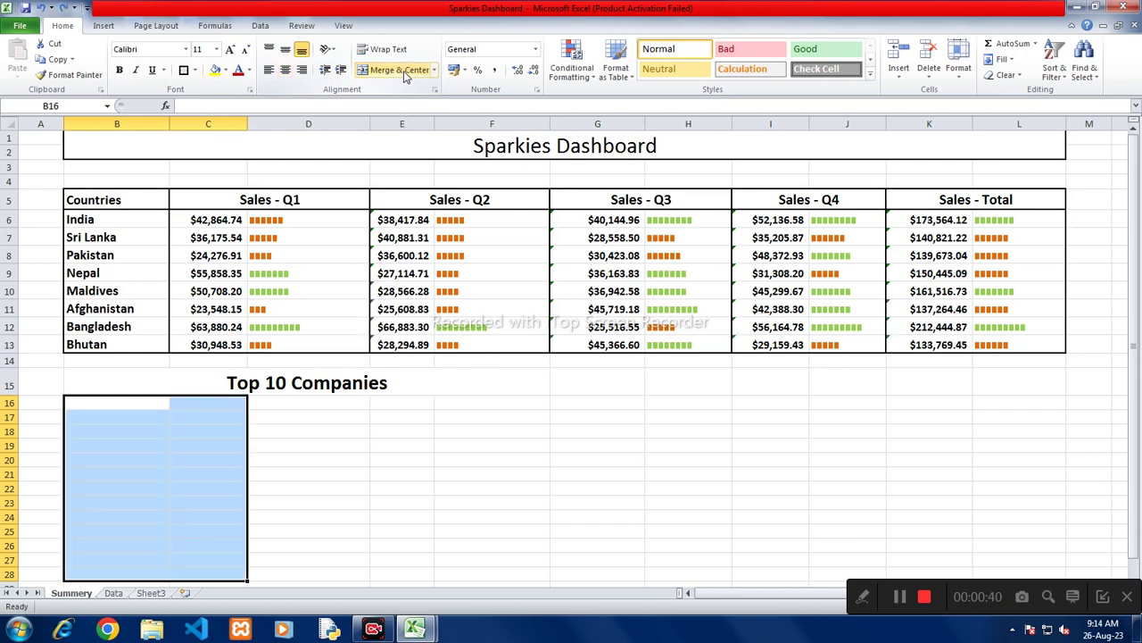
{"action": "left_click", "coordinate": [433, 69]}
{"action": "left_click", "coordinate": [409, 103]}
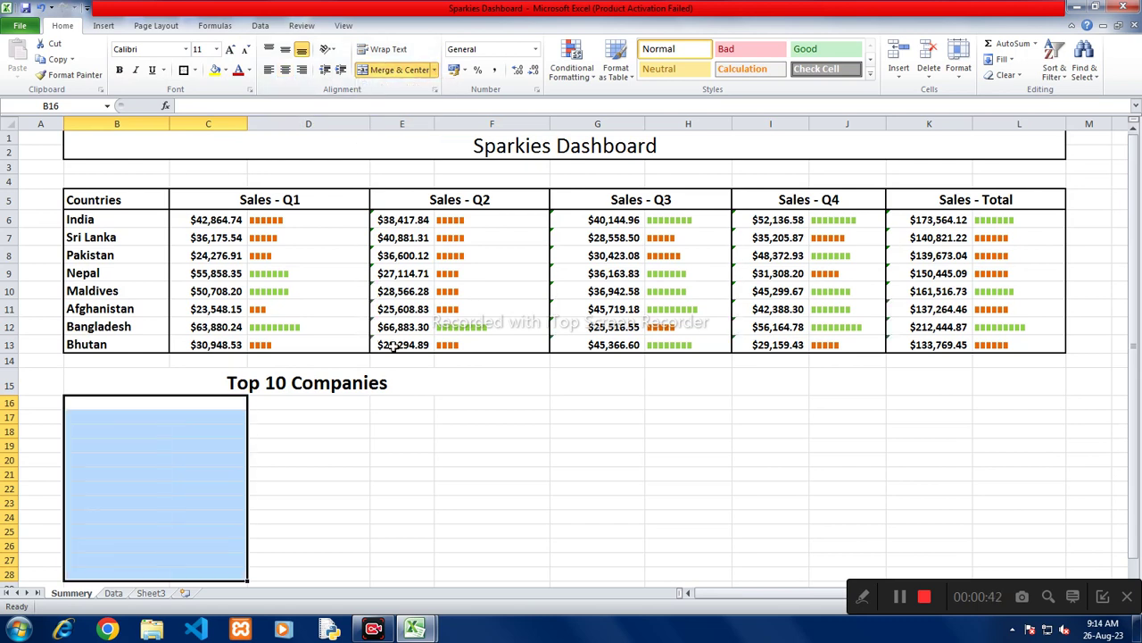
{"action": "left_click", "coordinate": [293, 400]}
{"action": "mouse_move", "coordinate": [377, 401]}
{"action": "left_mouse_down"}
{"action": "mouse_move", "coordinate": [502, 522]}
{"action": "mouse_move", "coordinate": [503, 573]}
{"action": "left_mouse_up"}
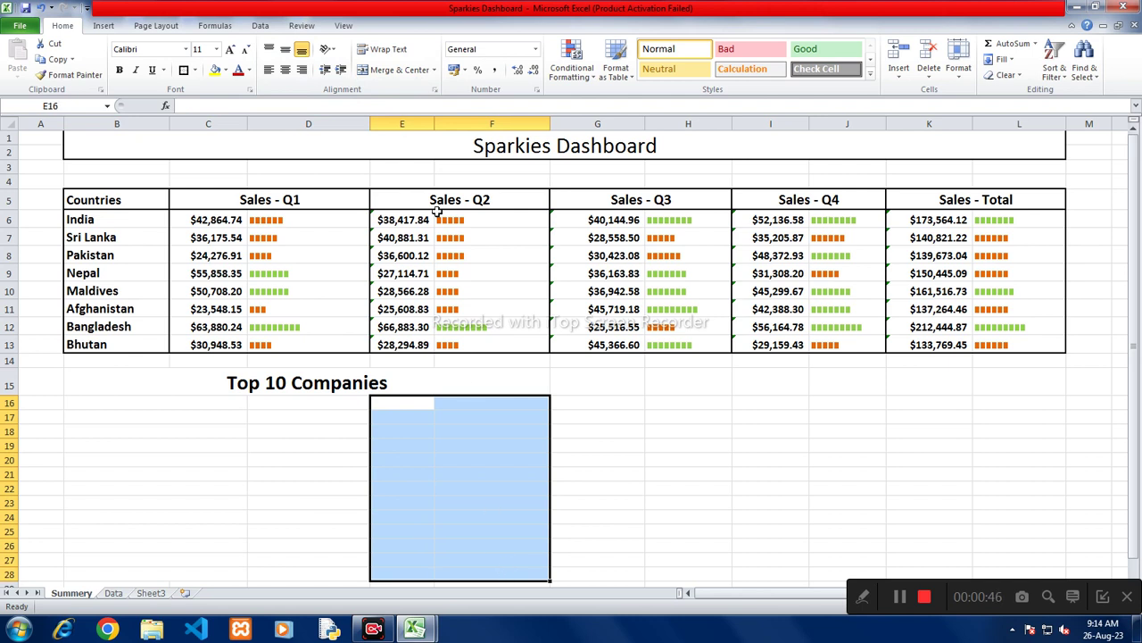
{"action": "left_click", "coordinate": [435, 71]}
{"action": "left_click", "coordinate": [404, 103]}
Step: Put a thick box border around B16:F28
{"action": "left_click", "coordinate": [241, 434]}
{"action": "left_click", "coordinate": [199, 412]}
{"action": "left_click", "coordinate": [190, 400]}
{"action": "mouse_move", "coordinate": [185, 400]}
{"action": "left_mouse_down"}
{"action": "mouse_move", "coordinate": [499, 557]}
{"action": "mouse_move", "coordinate": [499, 576]}
{"action": "left_mouse_up"}
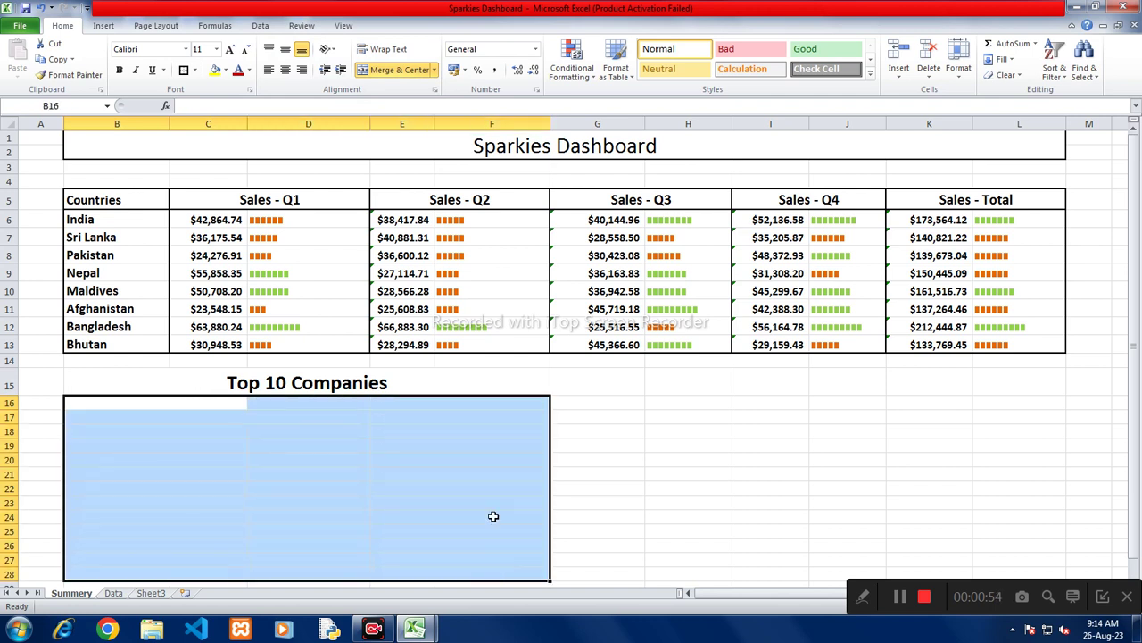
{"action": "left_click", "coordinate": [194, 71]}
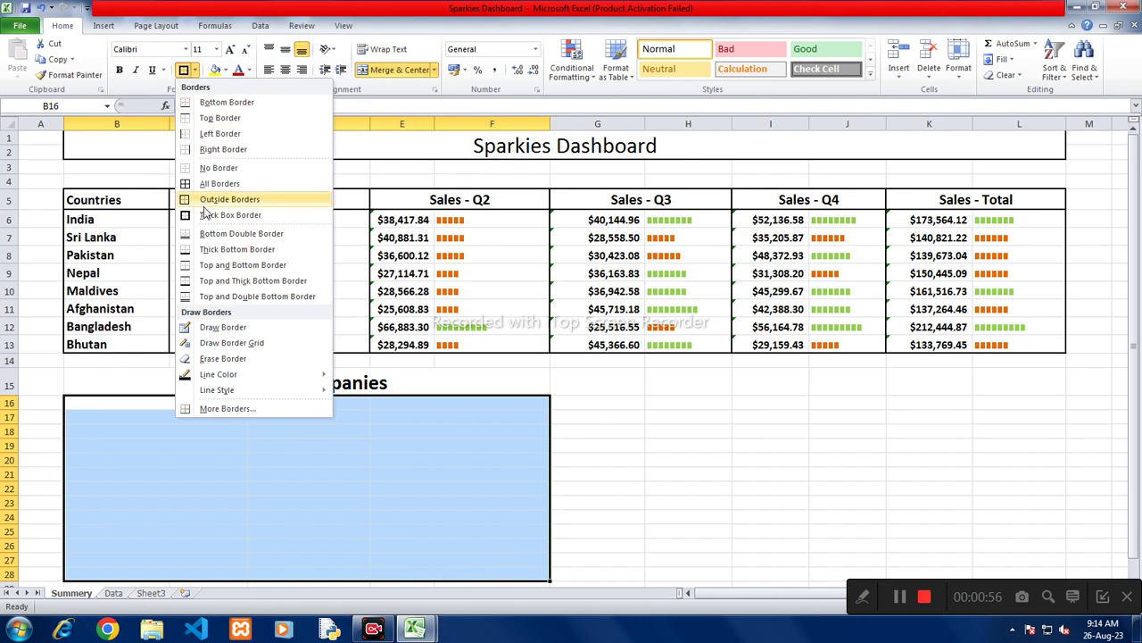
{"action": "left_click", "coordinate": [201, 215]}
Step: Merge the middle column D16:D28 into one cell
{"action": "left_click_drag", "start_coordinate": [179, 401], "coordinate": [187, 572]}
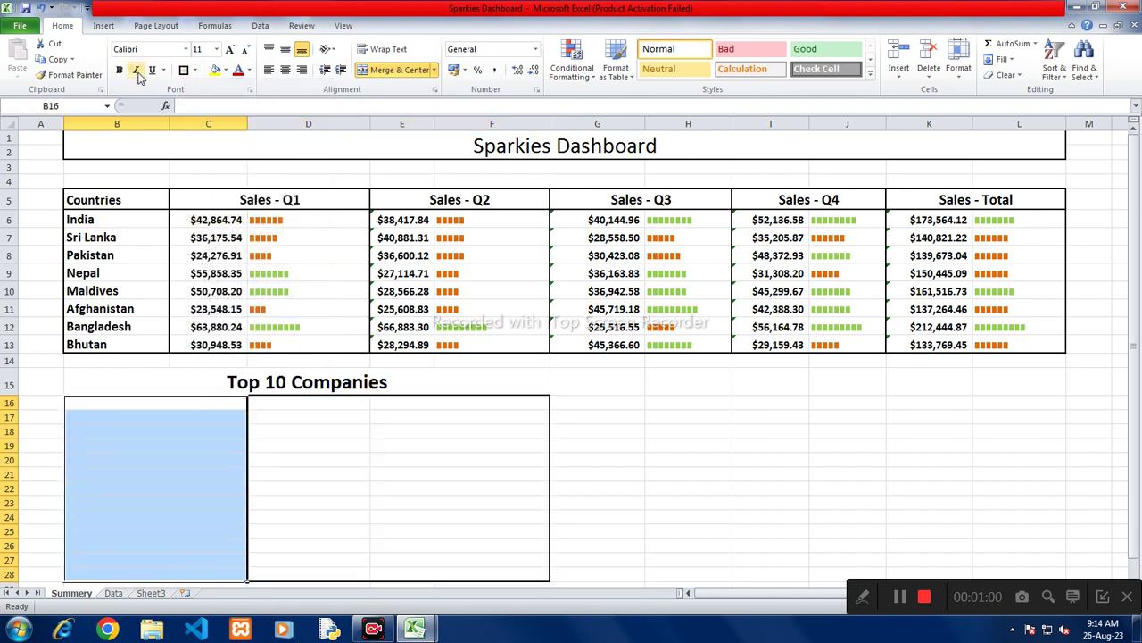
{"action": "left_click_drag", "start_coordinate": [295, 406], "coordinate": [294, 564]}
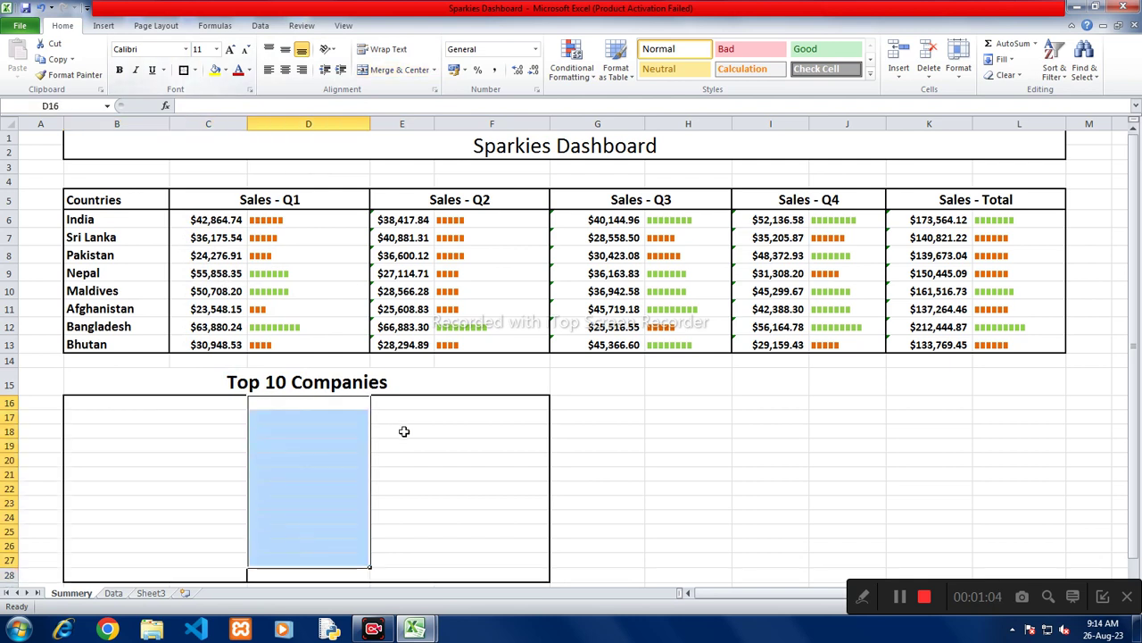
{"action": "key", "text": "F4"}
{"action": "key", "text": "ctrl+z"}
{"action": "left_click", "coordinate": [293, 405]}
{"action": "left_click_drag", "start_coordinate": [299, 407], "coordinate": [316, 578]}
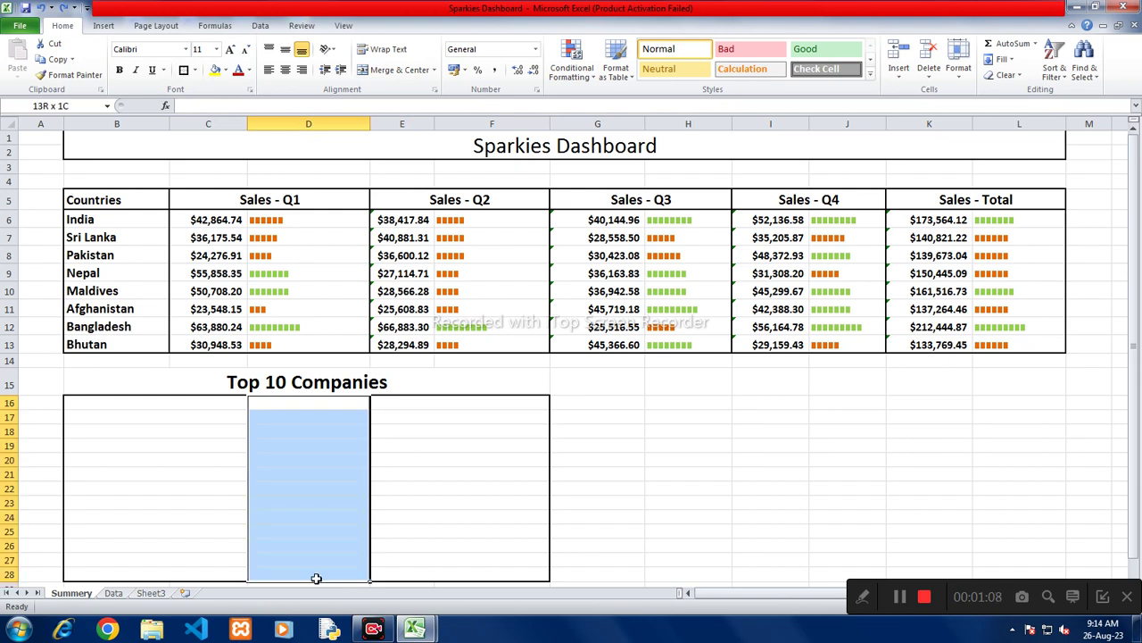
{"action": "left_click", "coordinate": [399, 69]}
{"action": "left_click", "coordinate": [408, 413]}
Step: Add a border around the header row B16:F16
{"action": "left_click_drag", "start_coordinate": [149, 409], "coordinate": [536, 403]}
{"action": "left_click", "coordinate": [183, 69]}
{"action": "left_click", "coordinate": [276, 440]}
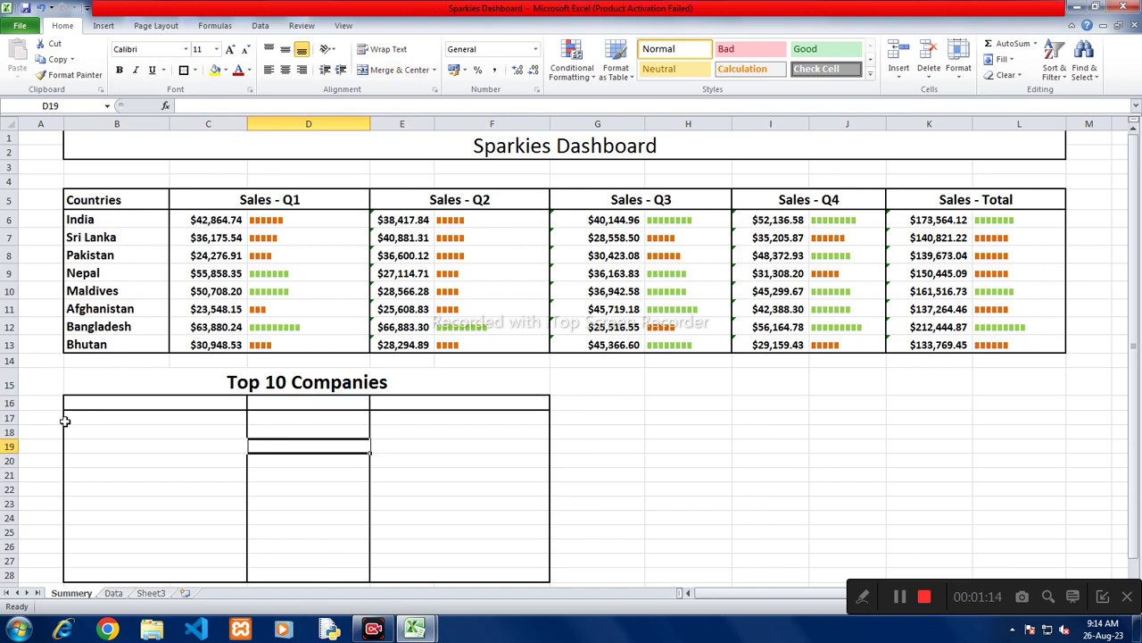
{"action": "scroll", "coordinate": [65, 421], "scroll_direction": "down", "scroll_amount": 1}
{"action": "scroll", "coordinate": [65, 416], "scroll_direction": "down", "scroll_amount": 3}
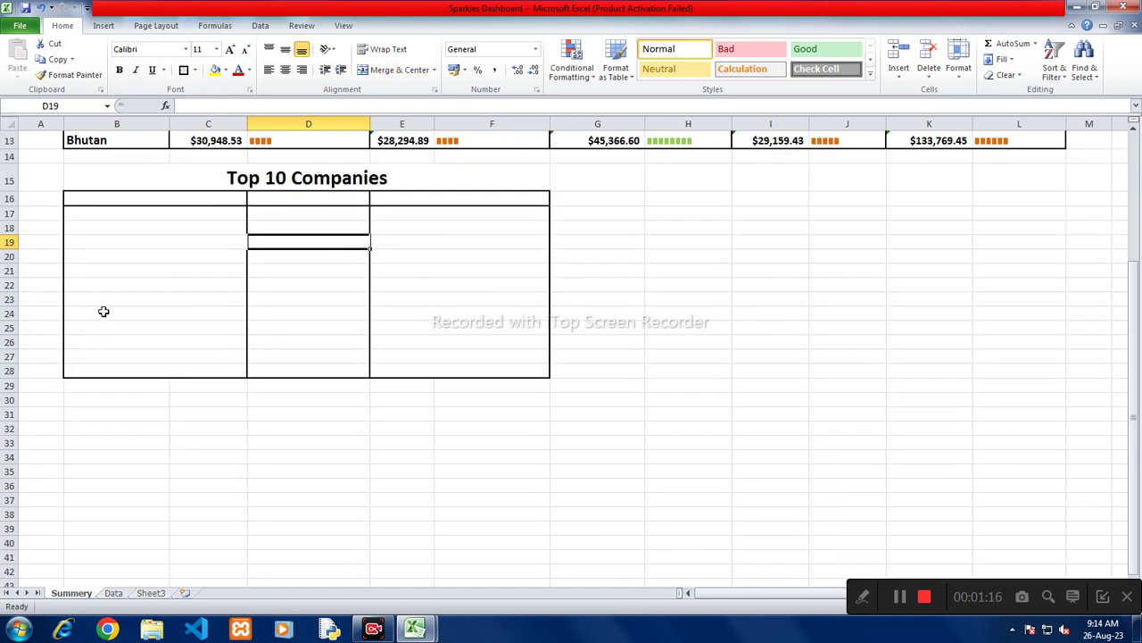
Step: Go to Sheet3 with the company list
{"action": "left_click", "coordinate": [94, 217]}
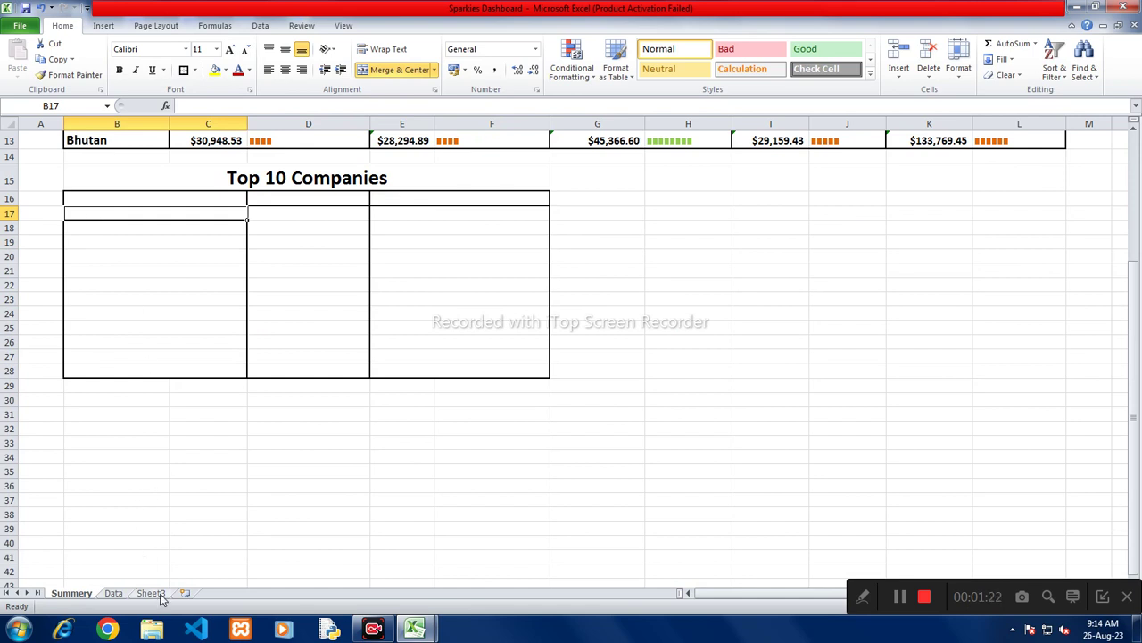
{"action": "left_click", "coordinate": [154, 594]}
{"action": "scroll", "coordinate": [173, 235], "scroll_direction": "down", "scroll_amount": 4}
Step: Widen column C on Sheet3 to fit the company names
{"action": "scroll", "coordinate": [173, 236], "scroll_direction": "down", "scroll_amount": 2}
{"action": "scroll", "coordinate": [173, 235], "scroll_direction": "up", "scroll_amount": 4}
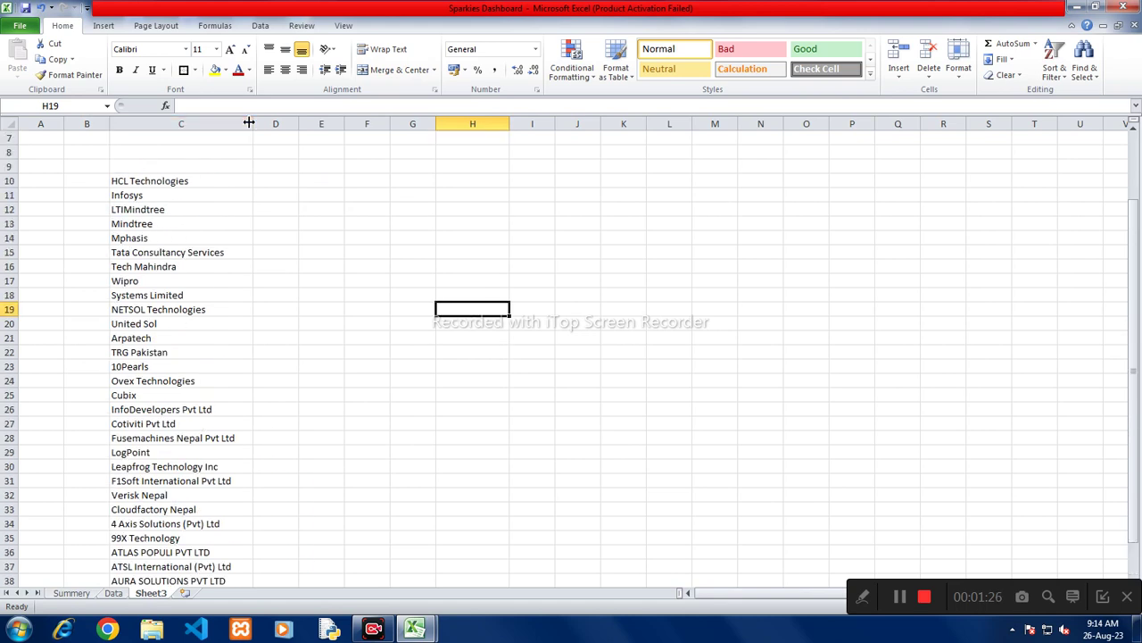
{"action": "left_click_drag", "start_coordinate": [254, 123], "coordinate": [331, 123]}
{"action": "scroll", "coordinate": [307, 236], "scroll_direction": "down", "scroll_amount": 2}
{"action": "scroll", "coordinate": [307, 237], "scroll_direction": "up", "scroll_amount": 1}
{"action": "scroll", "coordinate": [307, 237], "scroll_direction": "up", "scroll_amount": 1}
Step: Add a 'Companies' header in C9 above the list
{"action": "left_click", "coordinate": [87, 181]}
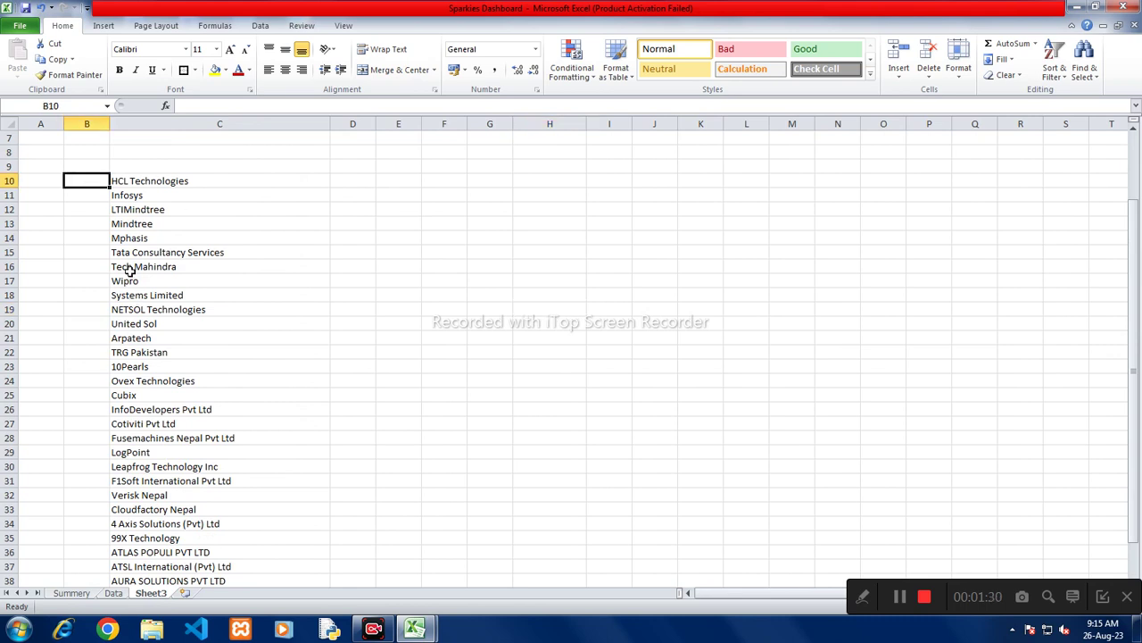
{"action": "key", "text": "Up"}
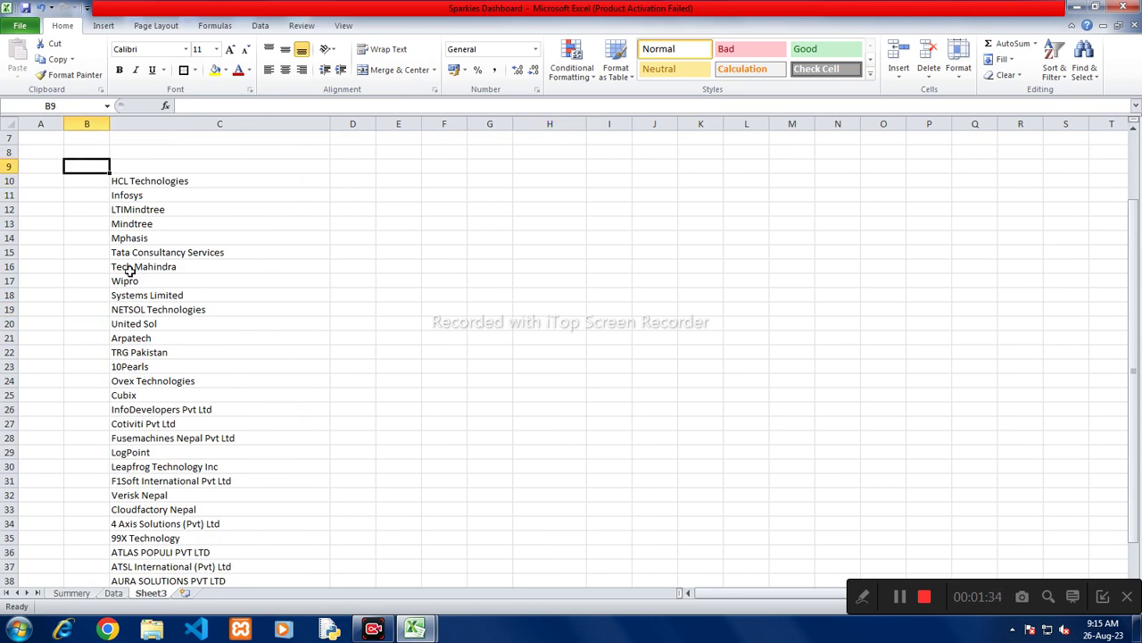
{"action": "key", "text": "Right"}
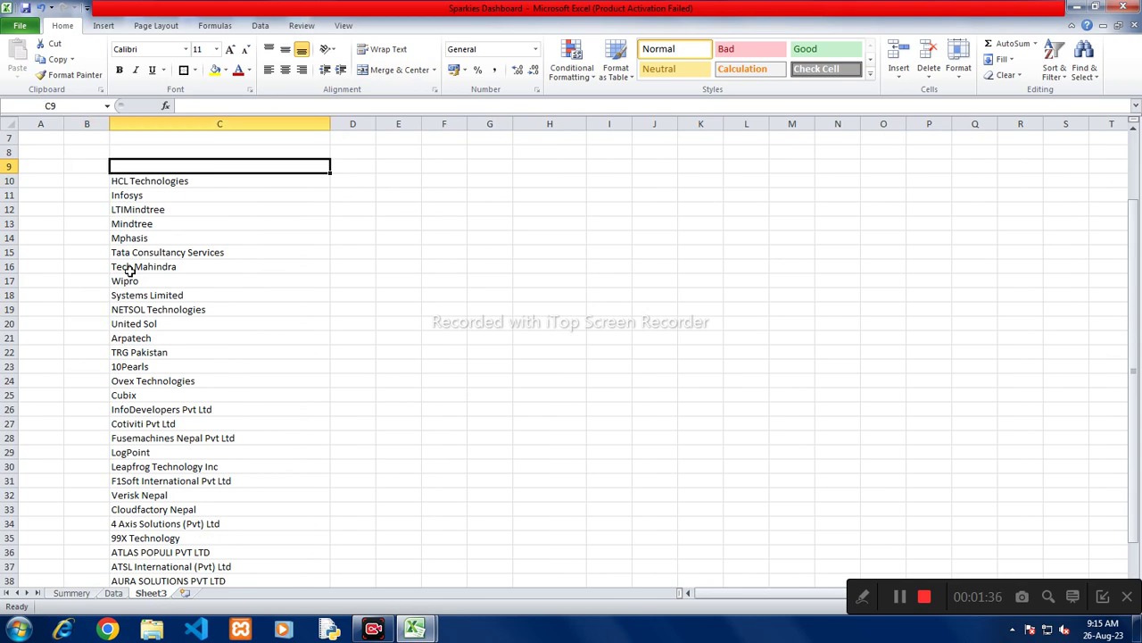
{"action": "type", "text": "Com"}
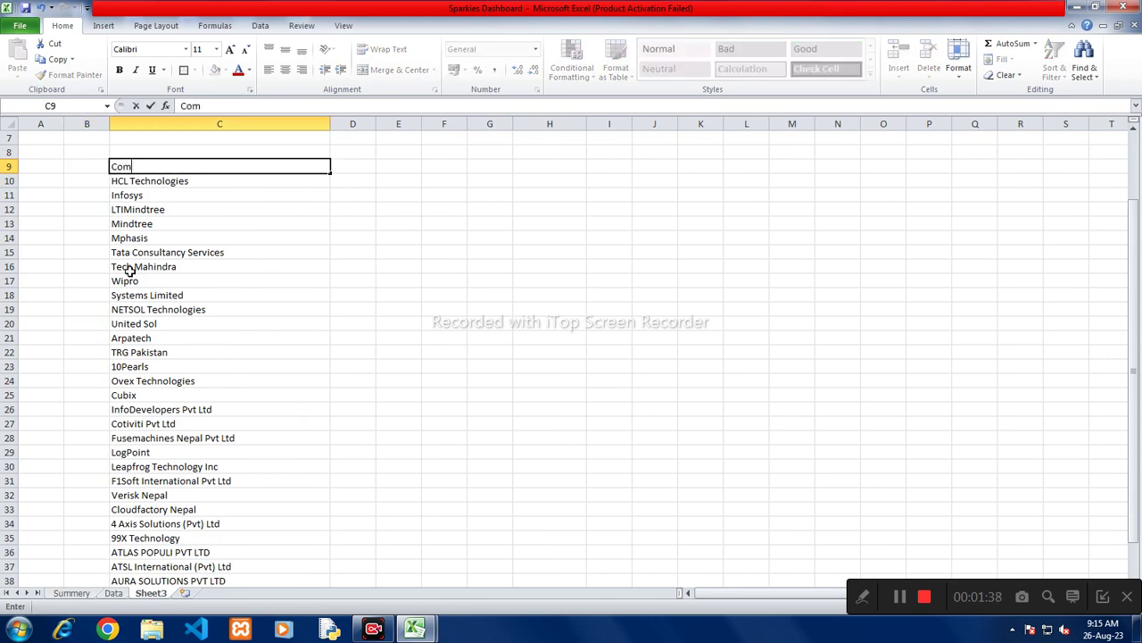
{"action": "type", "text": "panies"}
{"action": "key", "text": "Return"}
Step: Move the company list with its header up to start at C1
{"action": "key", "text": "Up"}
{"action": "key", "text": "ctrl+shift+Down"}
{"action": "key", "text": "ctrl+x"}
{"action": "key", "text": "Up"}
{"action": "key", "text": "ctrl+Up"}
{"action": "key", "text": "Return"}
{"action": "key", "text": "Up"}
Step: Make the Companies header bold and widen column D
{"action": "key", "text": "ctrl+b"}
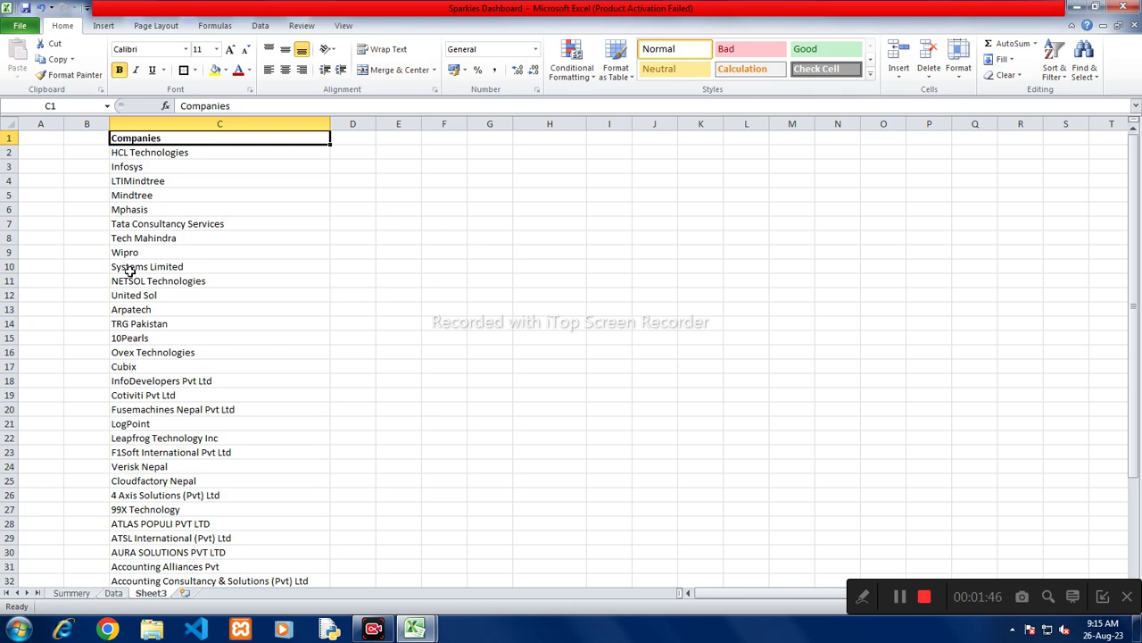
{"action": "key", "text": "ctrl+shift+Down"}
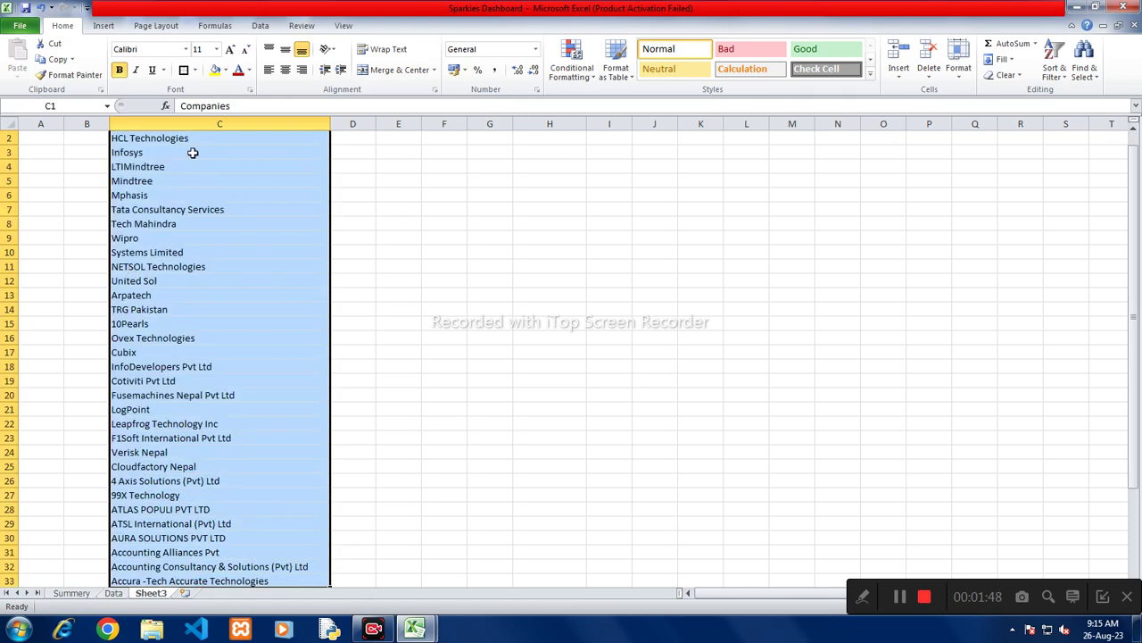
{"action": "left_click", "coordinate": [235, 229]}
{"action": "scroll", "coordinate": [227, 270], "scroll_direction": "up", "scroll_amount": 1}
{"action": "key", "text": "ctrl+Up"}
{"action": "left_click_drag", "start_coordinate": [375, 124], "coordinate": [488, 125]}
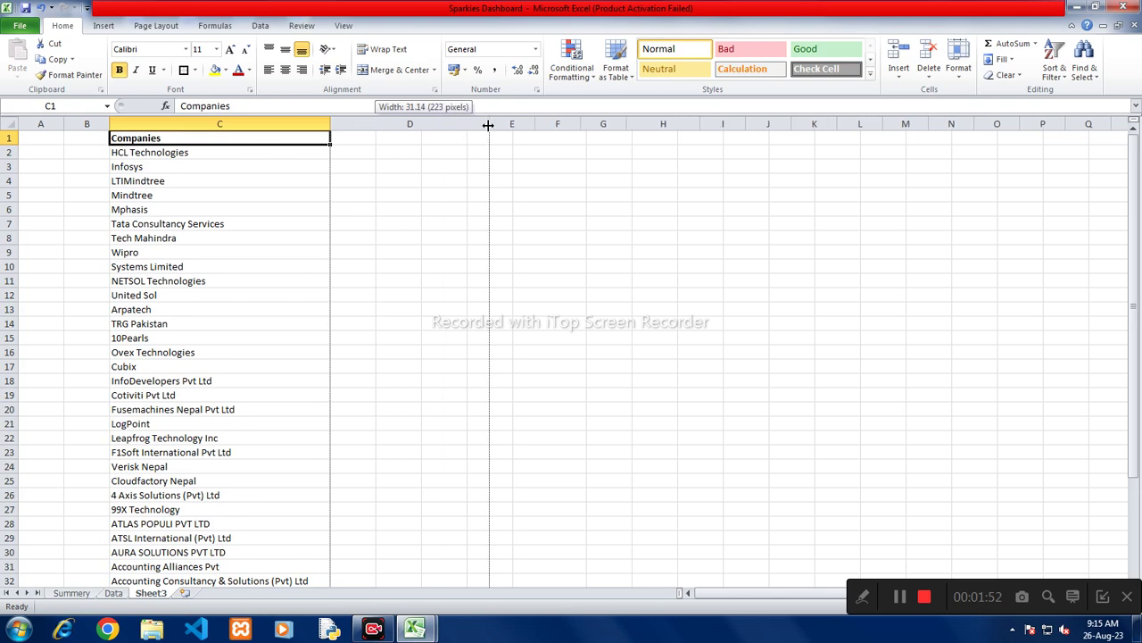
{"action": "left_click", "coordinate": [395, 141]}
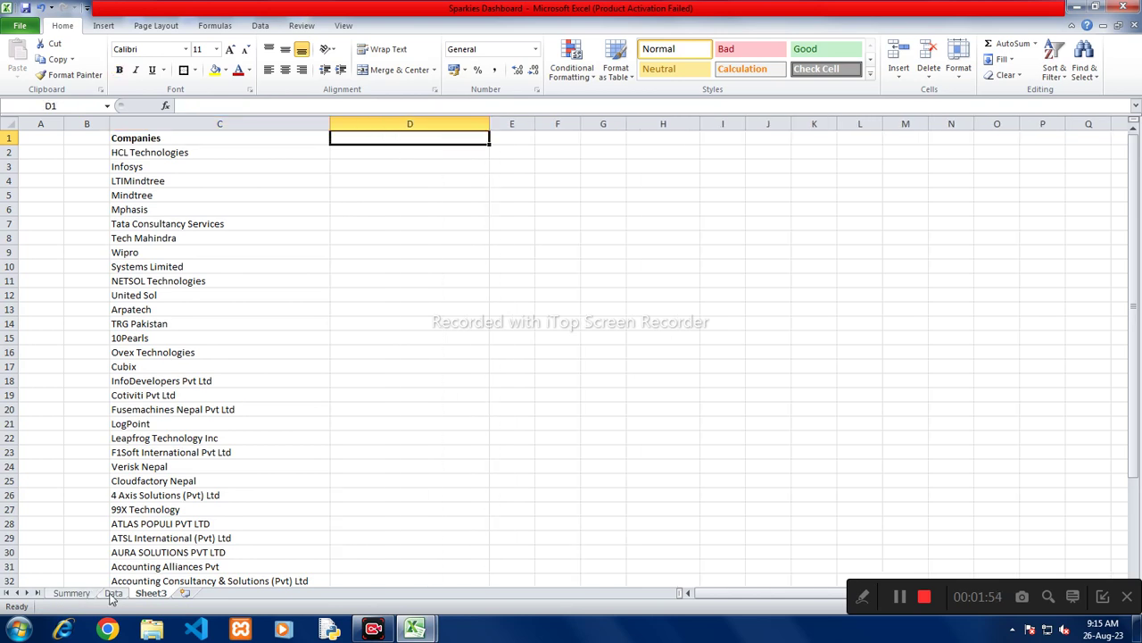
Step: On the Data sheet, jump to the top of the Budget column
{"action": "left_click", "coordinate": [113, 593]}
{"action": "scroll", "coordinate": [353, 373], "scroll_direction": "up", "scroll_amount": 12}
{"action": "scroll", "coordinate": [353, 373], "scroll_direction": "up", "scroll_amount": 13}
{"action": "scroll", "coordinate": [353, 373], "scroll_direction": "up", "scroll_amount": 15}
{"action": "scroll", "coordinate": [353, 373], "scroll_direction": "up", "scroll_amount": 10}
{"action": "scroll", "coordinate": [352, 373], "scroll_direction": "up", "scroll_amount": 14}
{"action": "scroll", "coordinate": [353, 373], "scroll_direction": "up", "scroll_amount": 4}
{"action": "left_click", "coordinate": [614, 323]}
{"action": "key", "text": "ctrl+Up"}
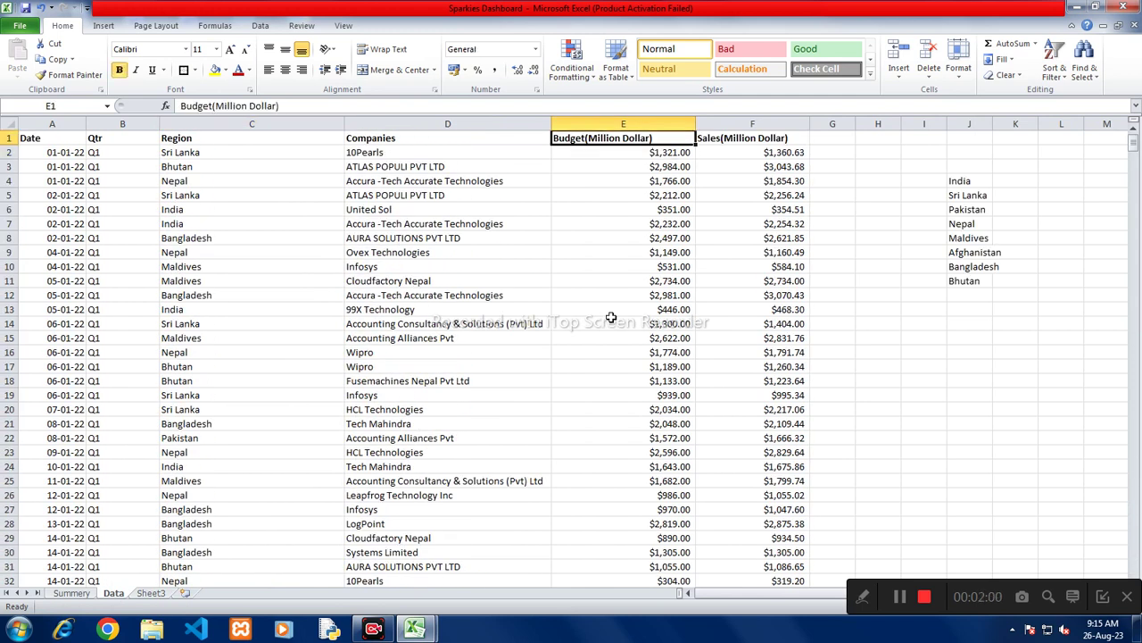
Step: Copy the Budget heading from the Data sheet into Sheet3 cell D1
{"action": "key", "text": "F2"}
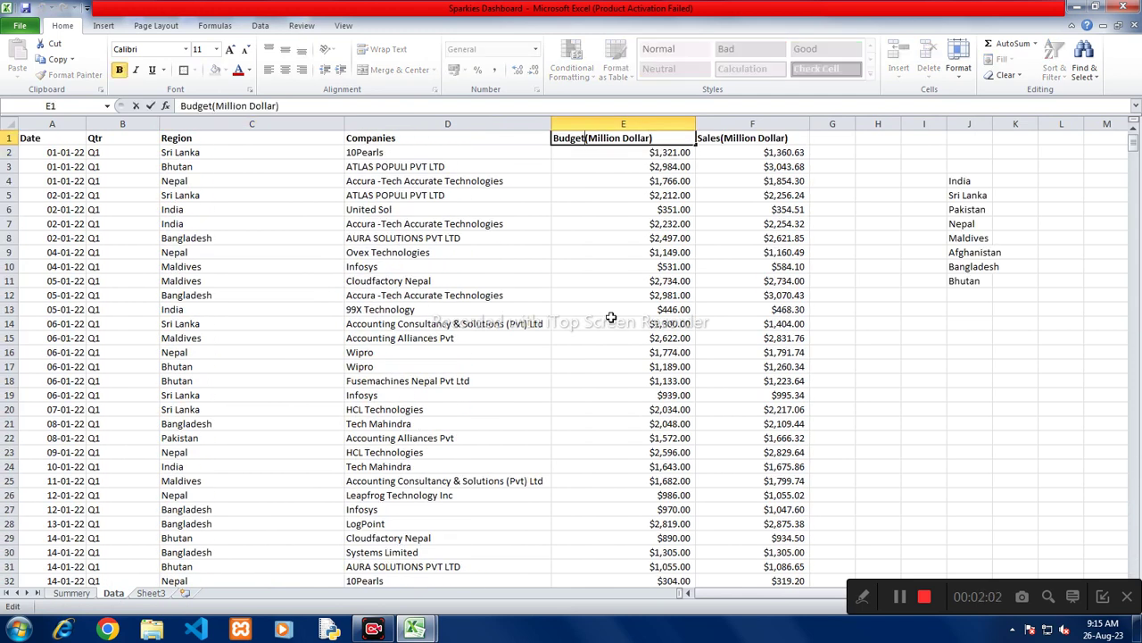
{"action": "key", "text": "Return"}
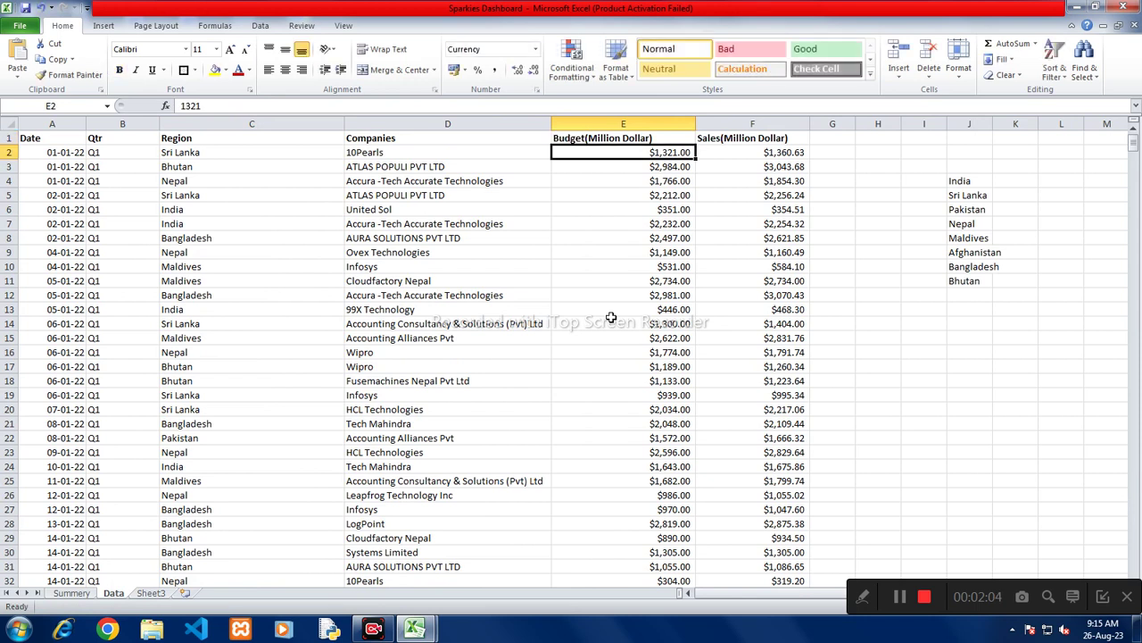
{"action": "left_click", "coordinate": [151, 594]}
{"action": "key", "text": "ctrl+v"}
Step: Add 'Sales' in E1 and bold both D1:E1 headings
{"action": "left_click", "coordinate": [507, 139]}
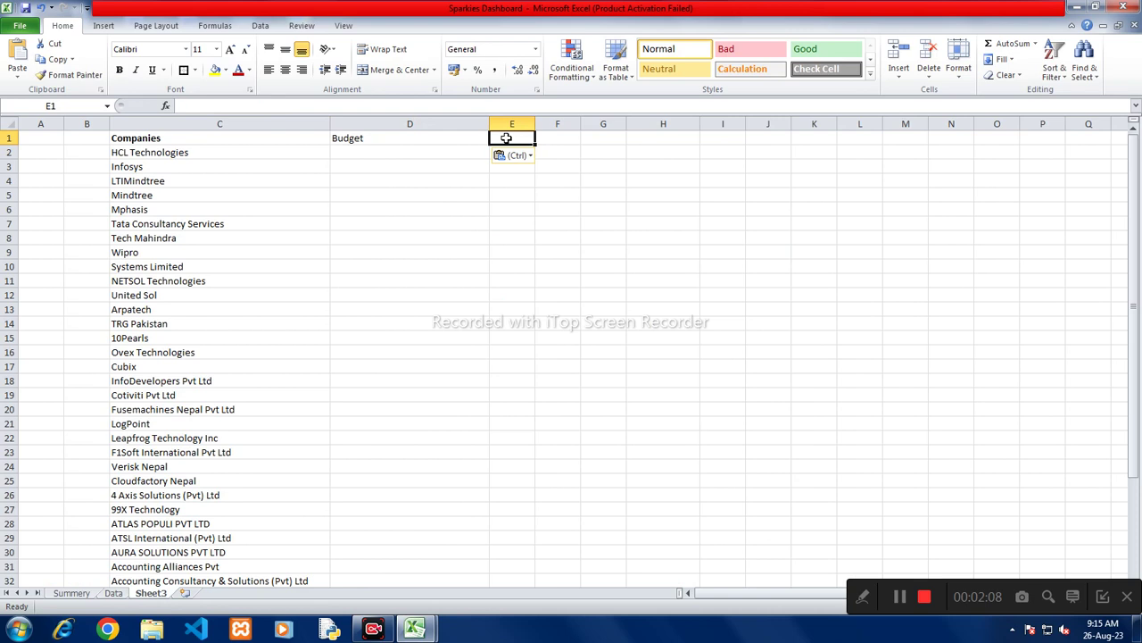
{"action": "type", "text": "Sales"}
{"action": "key", "text": "Return"}
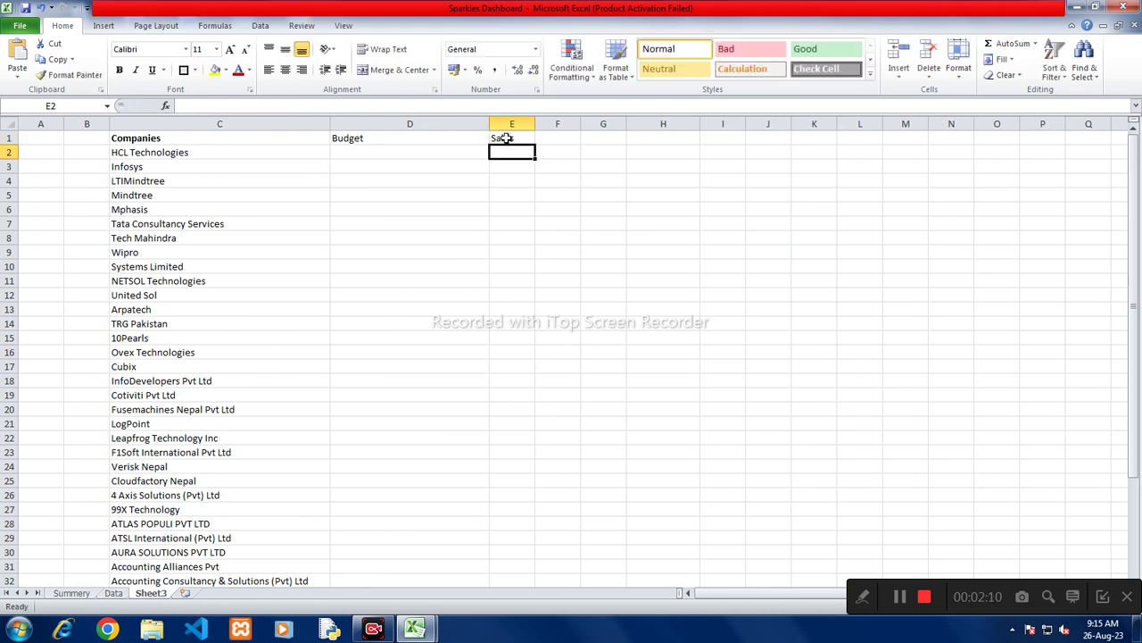
{"action": "left_click_drag", "start_coordinate": [357, 139], "coordinate": [504, 138]}
{"action": "key", "text": "ctrl+b"}
{"action": "key", "text": "Down"}
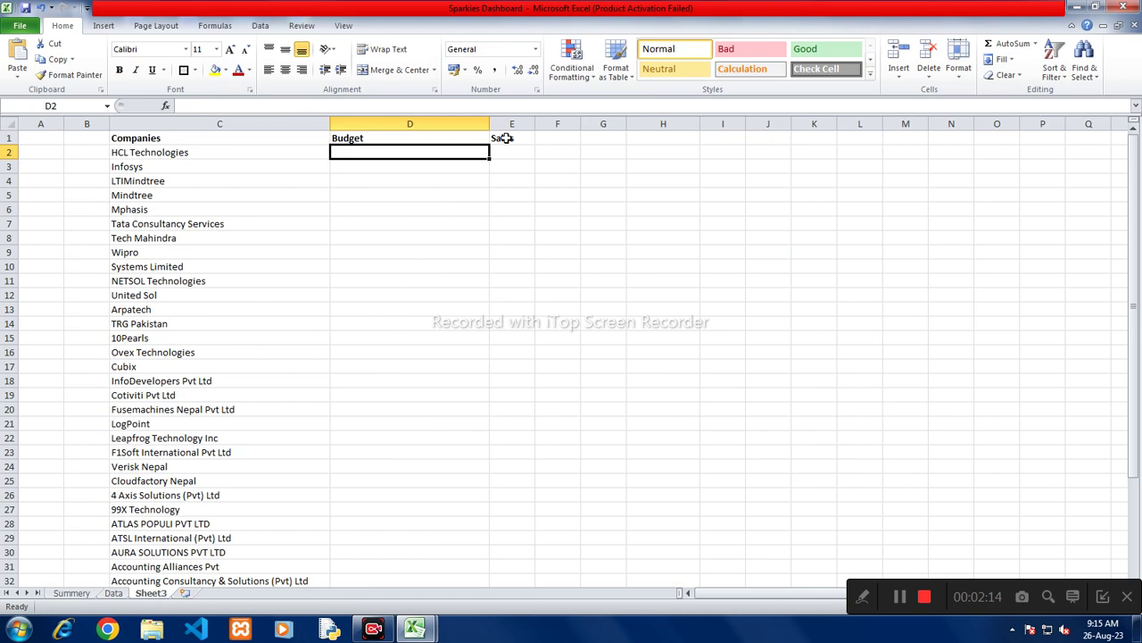
Step: Start a SUMIF in D2 with the absolute range Data!$D$2:$D$793
{"action": "type", "text": "="}
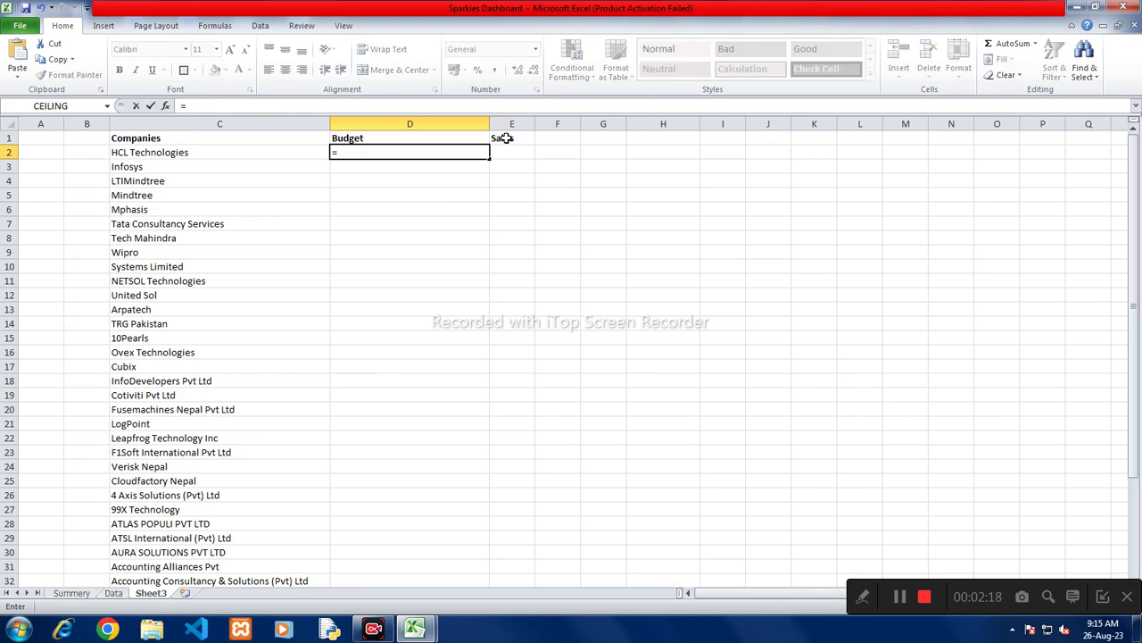
{"action": "type", "text": "sum"}
{"action": "key", "text": "Down"}
{"action": "key", "text": "Tab"}
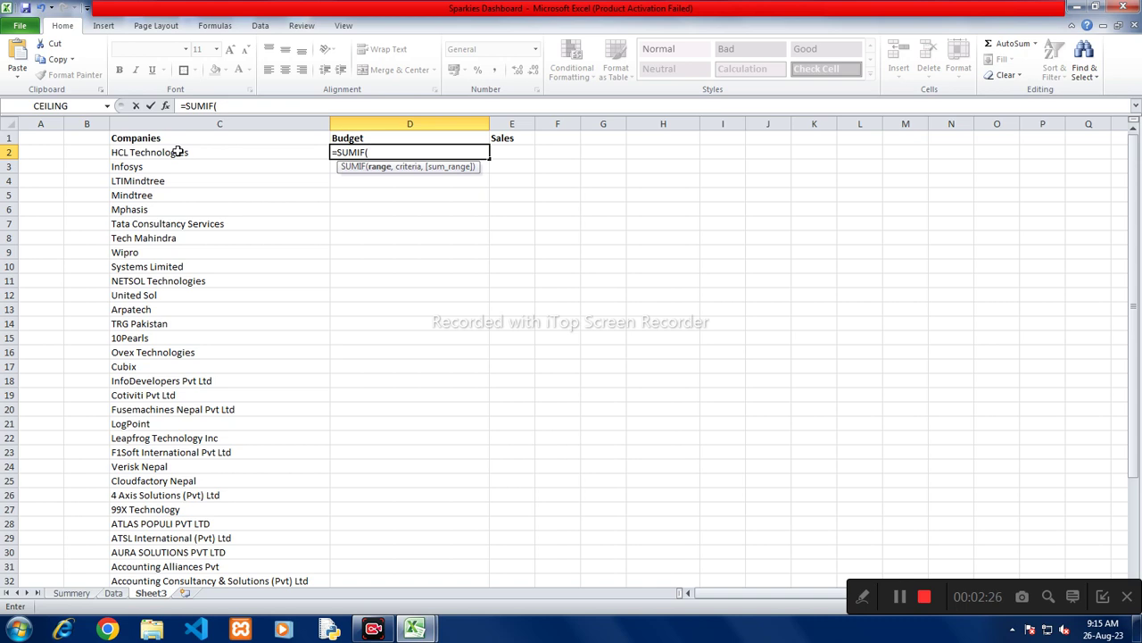
{"action": "left_click", "coordinate": [178, 152]}
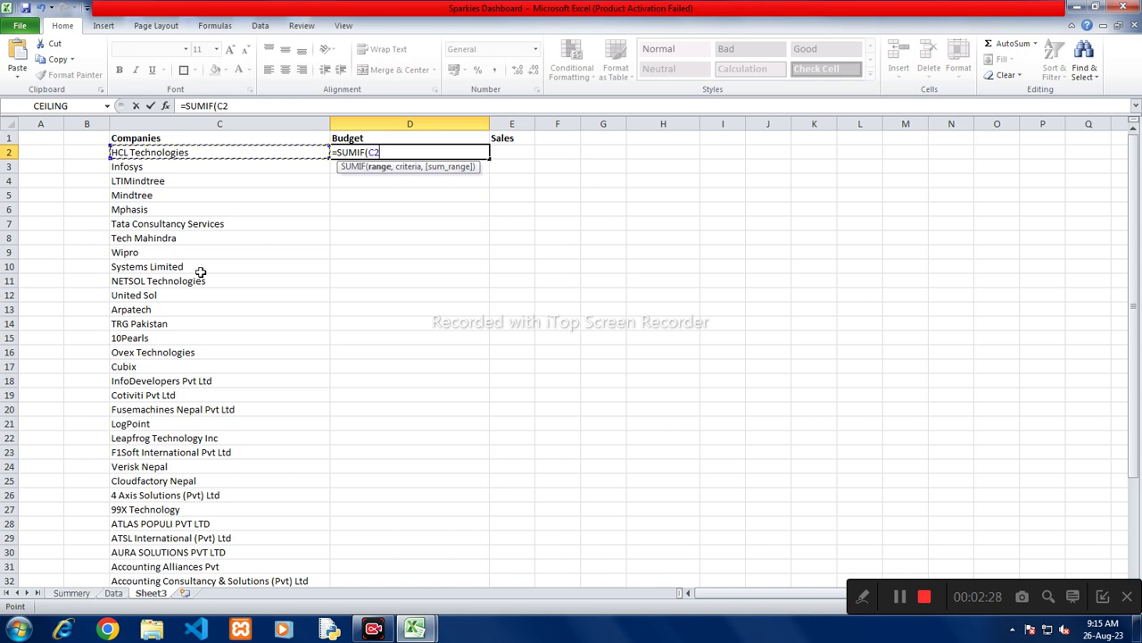
{"action": "left_click", "coordinate": [113, 593]}
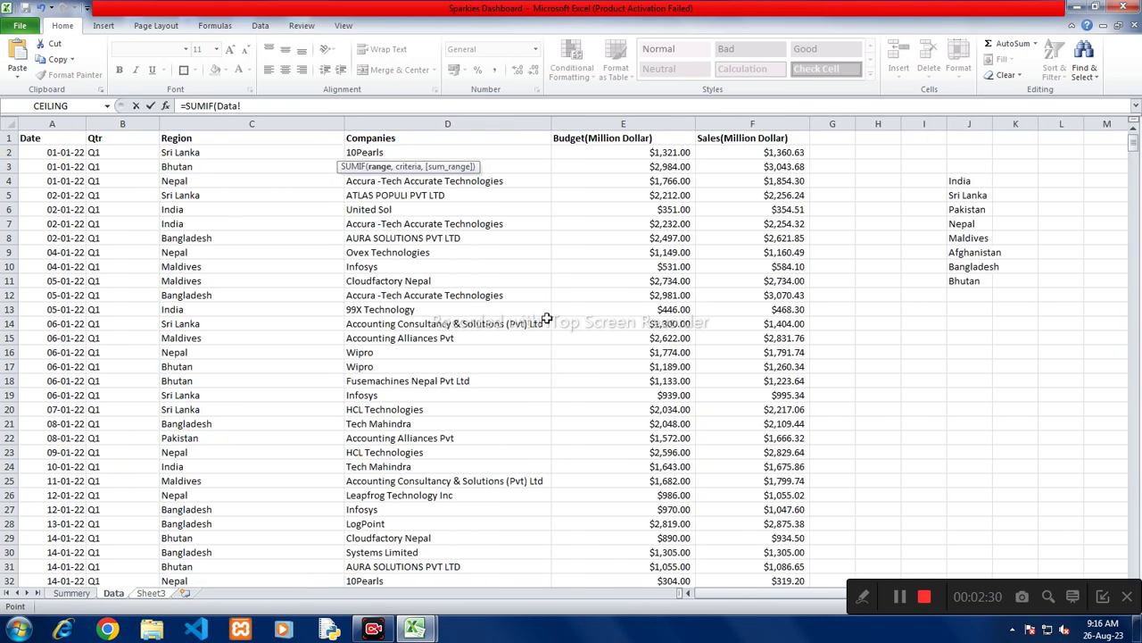
{"action": "left_click", "coordinate": [381, 153]}
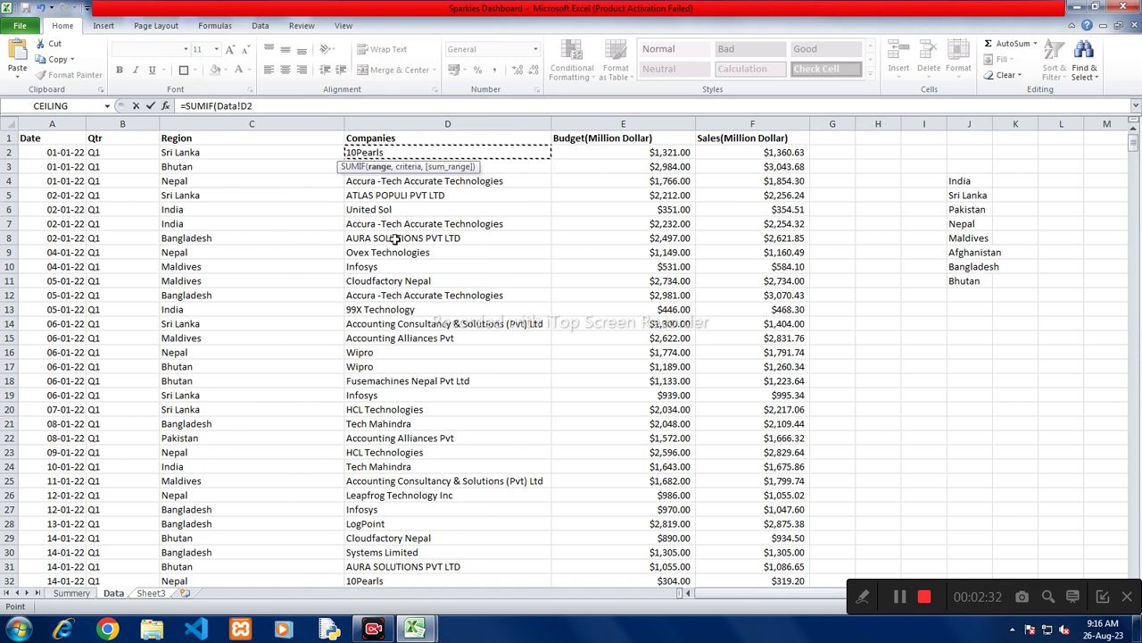
{"action": "key", "text": "ctrl+shift+Down"}
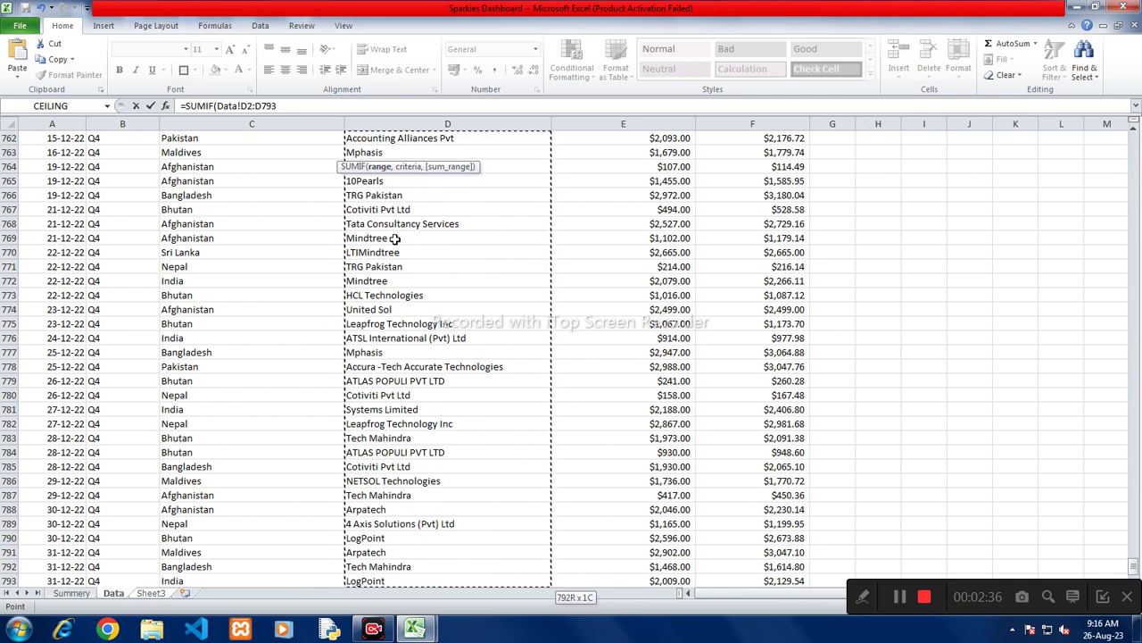
{"action": "key", "text": "F4"}
{"action": "type", "text": ","}
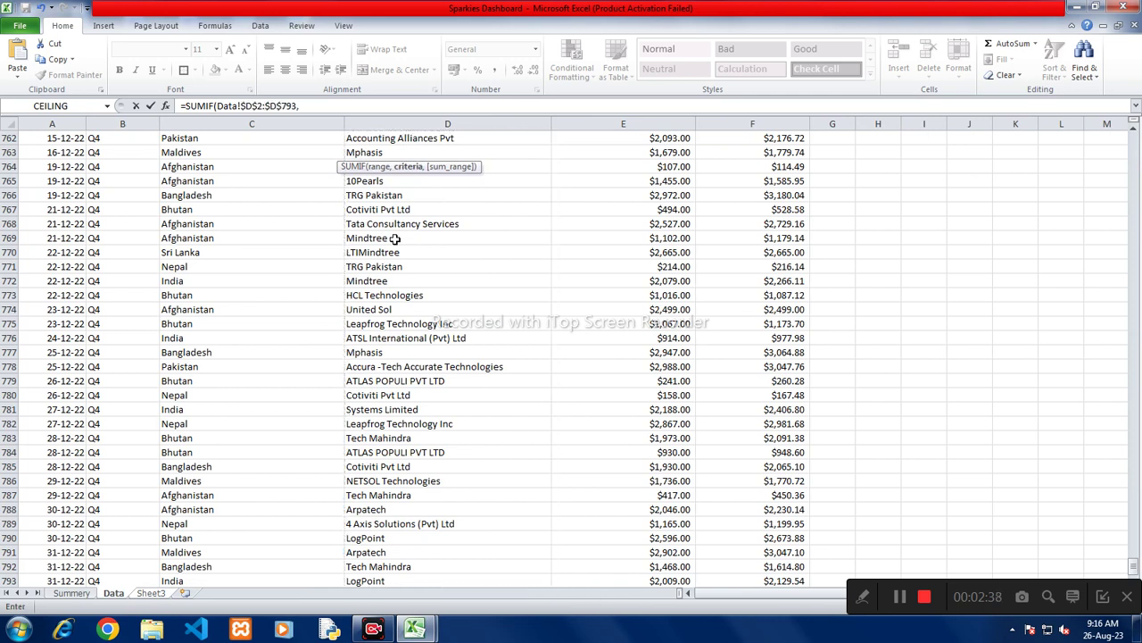
Step: Use Sheet3 C2 (HCL Technologies) as the SUMIF criteria
{"action": "left_click", "coordinate": [157, 593]}
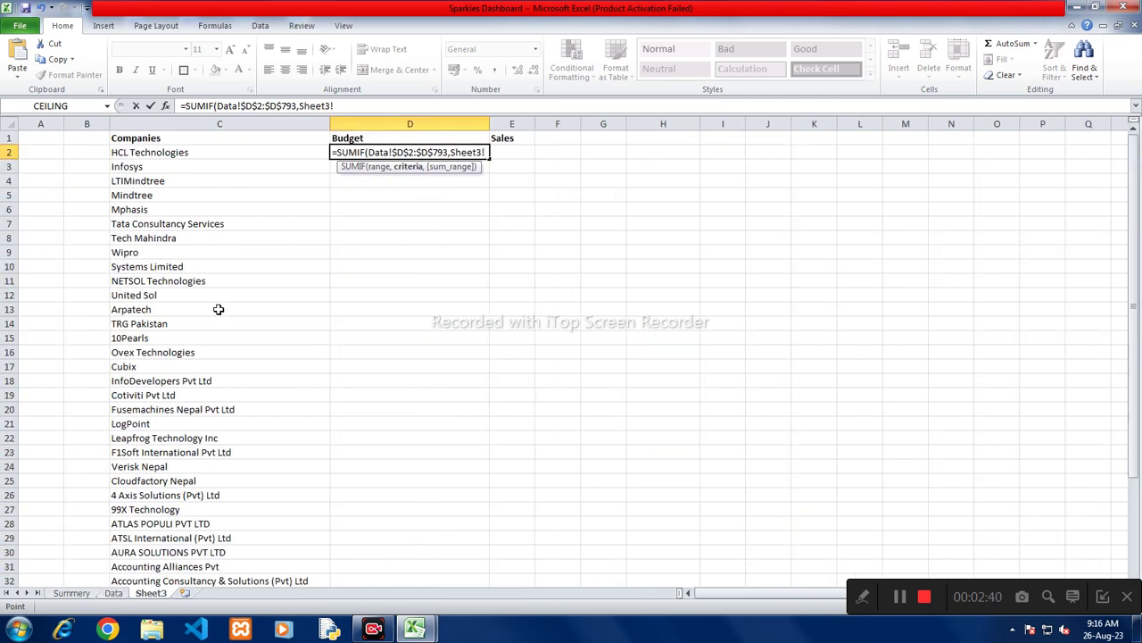
{"action": "key", "text": "BackSpace"}
{"action": "key", "text": "BackSpace"}
{"action": "key", "text": "BackSpace"}
{"action": "key", "text": "BackSpace"}
{"action": "key", "text": "BackSpace"}
{"action": "key", "text": "BackSpace"}
{"action": "key", "text": "BackSpace"}
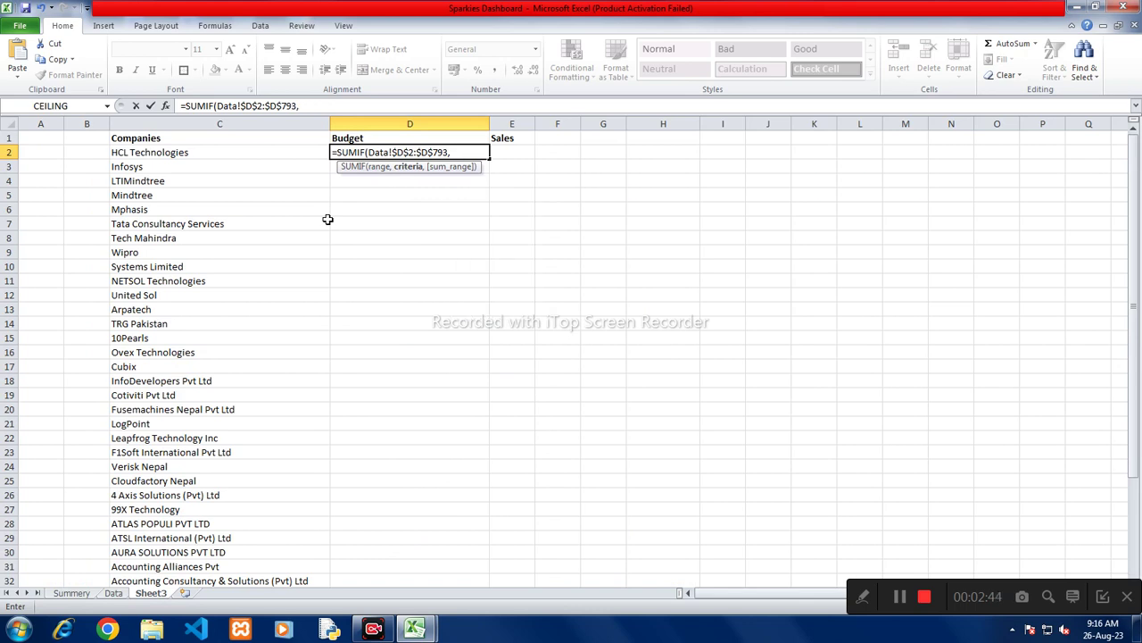
{"action": "left_click", "coordinate": [186, 155]}
{"action": "type", "text": ","}
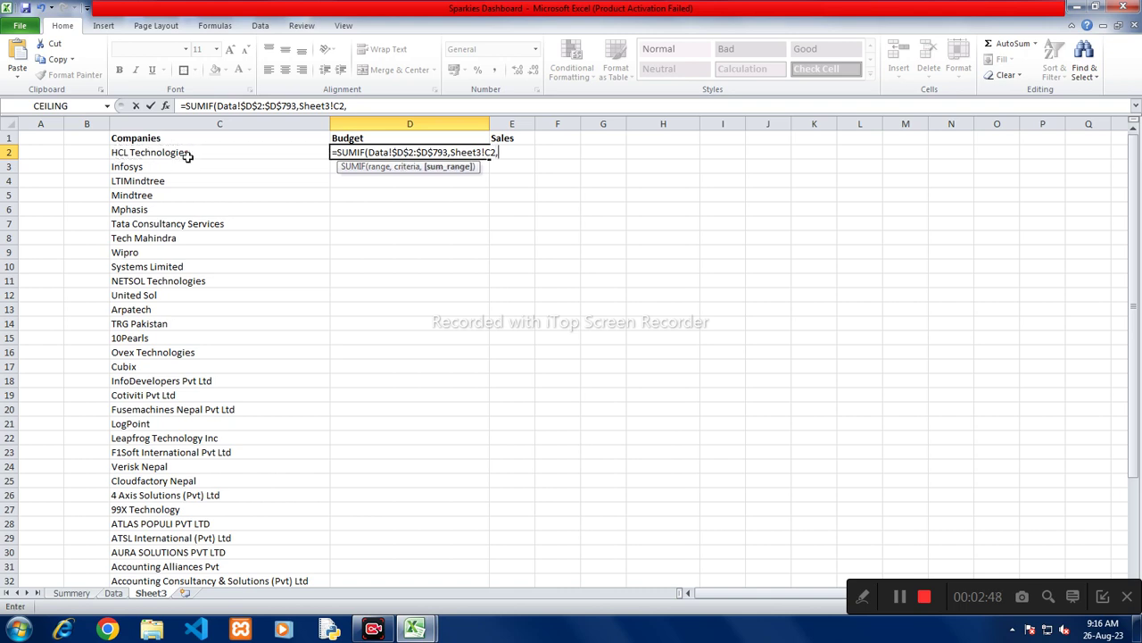
Step: Complete the SUMIF with sum range Data!$F$2:$F$793 and enter it
{"action": "left_click", "coordinate": [114, 593]}
{"action": "left_click", "coordinate": [681, 167]}
{"action": "key", "text": "ctrl+Up"}
{"action": "key", "text": "Right"}
{"action": "key", "text": "Down"}
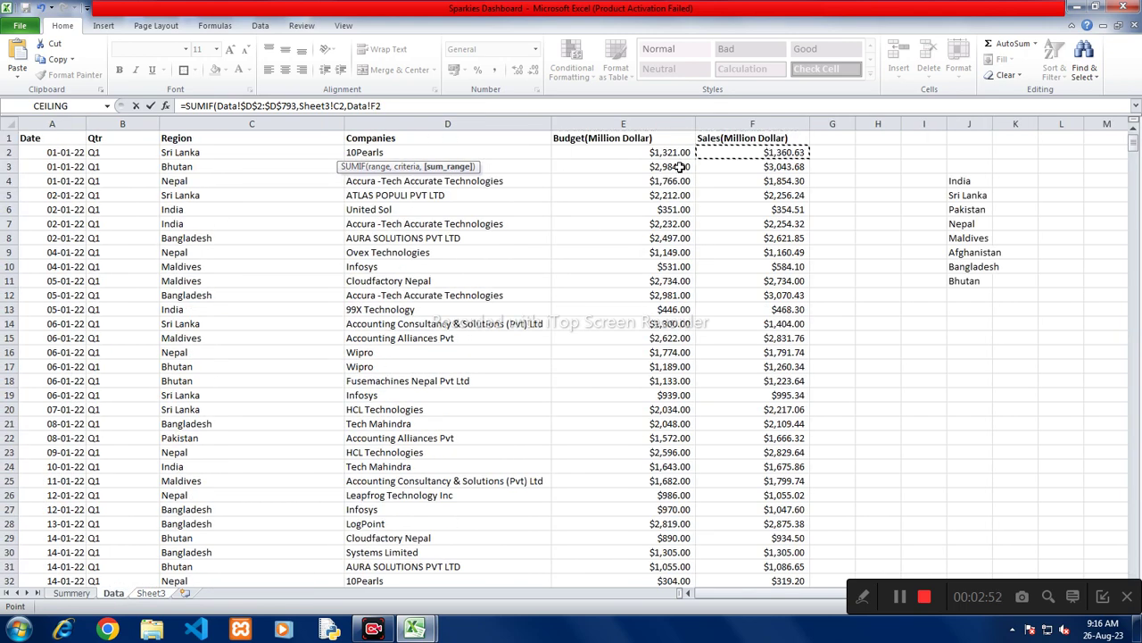
{"action": "key", "text": "ctrl+shift+Down"}
{"action": "key", "text": "F4"}
{"action": "key", "text": "Return"}
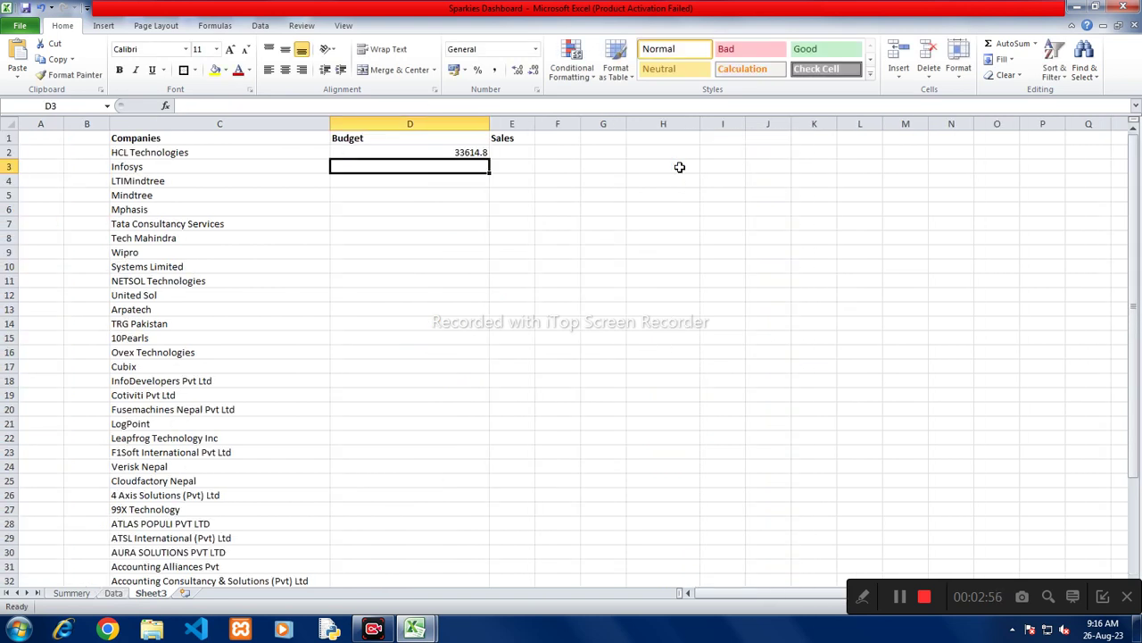
Step: Copy the Data sheet's currency format onto D2 and fill the formula down for every company
{"action": "left_click", "coordinate": [476, 152]}
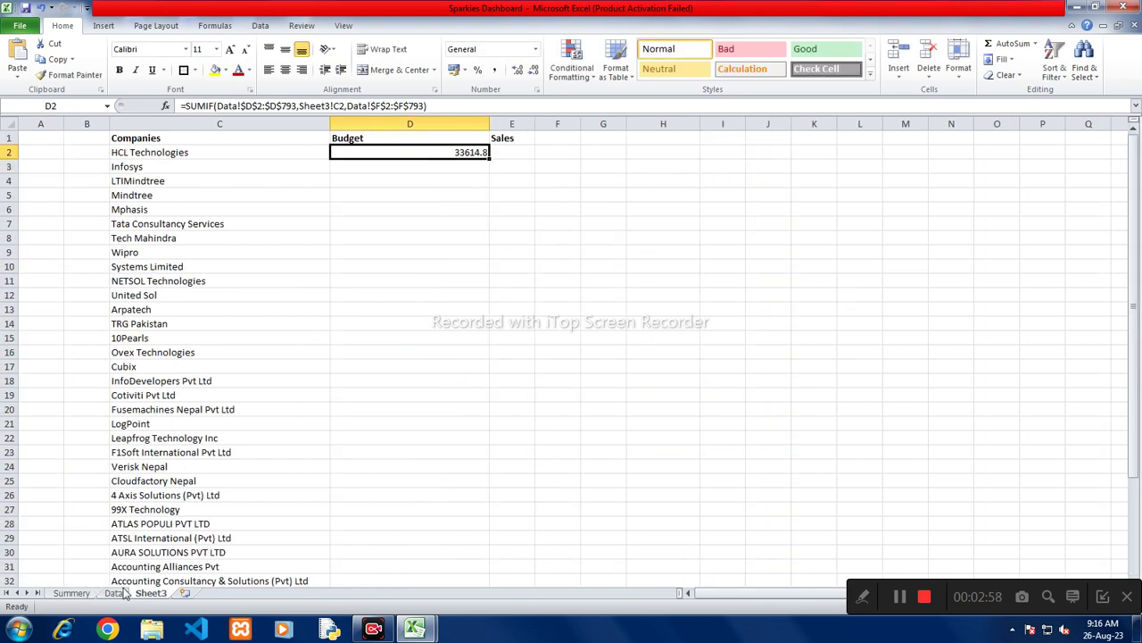
{"action": "left_click", "coordinate": [114, 593]}
{"action": "left_click", "coordinate": [630, 364]}
{"action": "left_click", "coordinate": [71, 75]}
{"action": "left_click", "coordinate": [151, 593]}
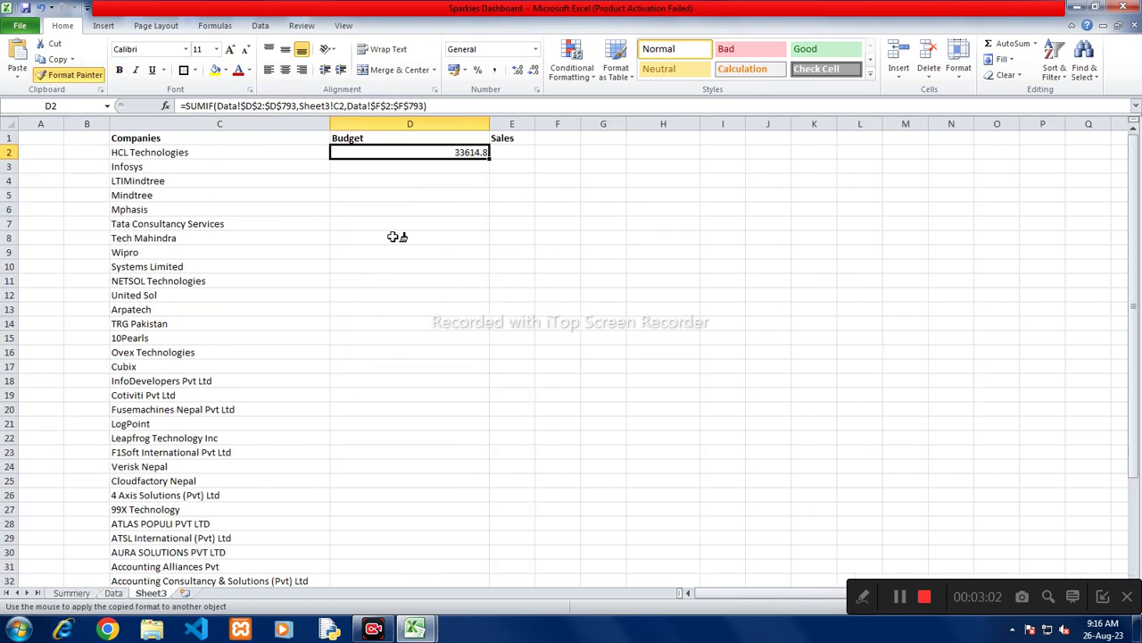
{"action": "left_click", "coordinate": [398, 151]}
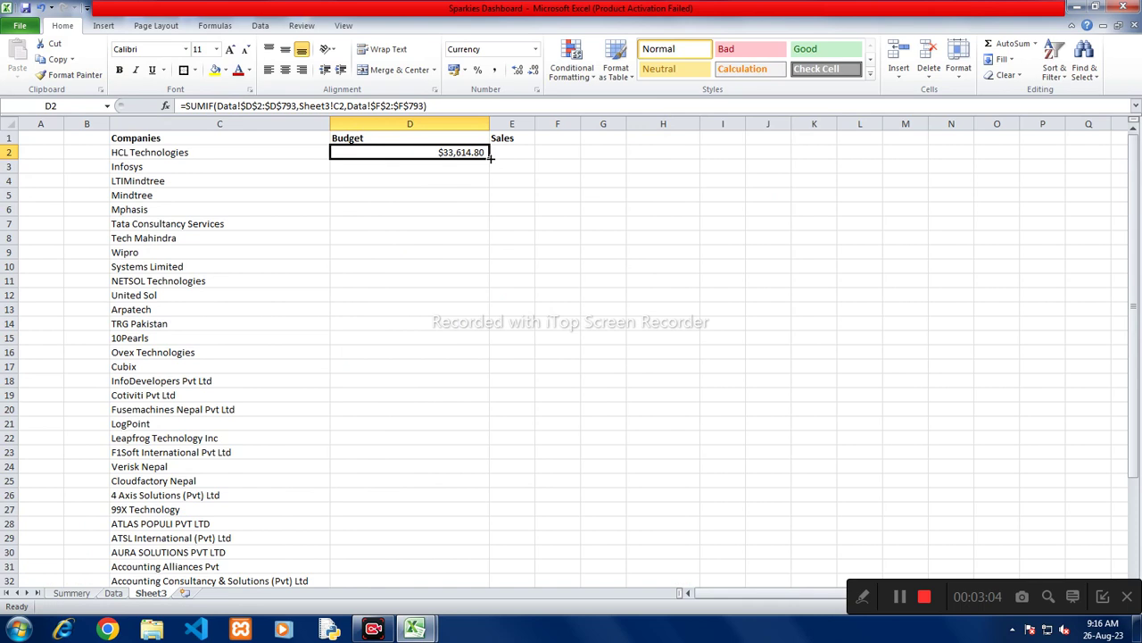
{"action": "double_click", "coordinate": [489, 157]}
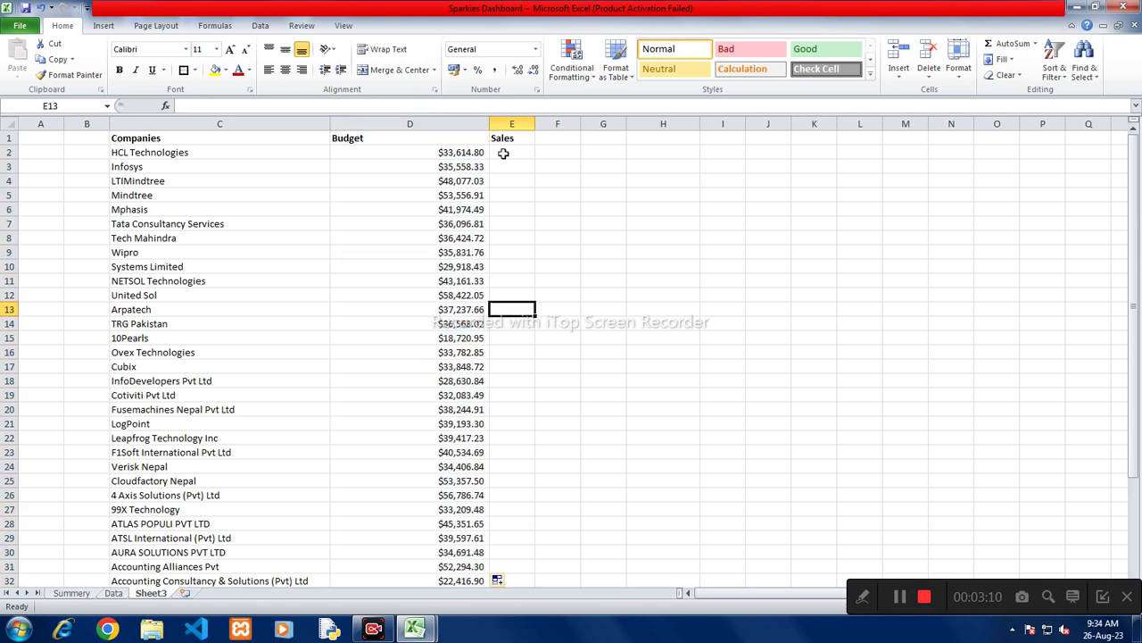
Step: Copy D2's SUMIF formula text into the Sales cell E2
{"action": "left_click", "coordinate": [505, 153]}
{"action": "left_click", "coordinate": [444, 152]}
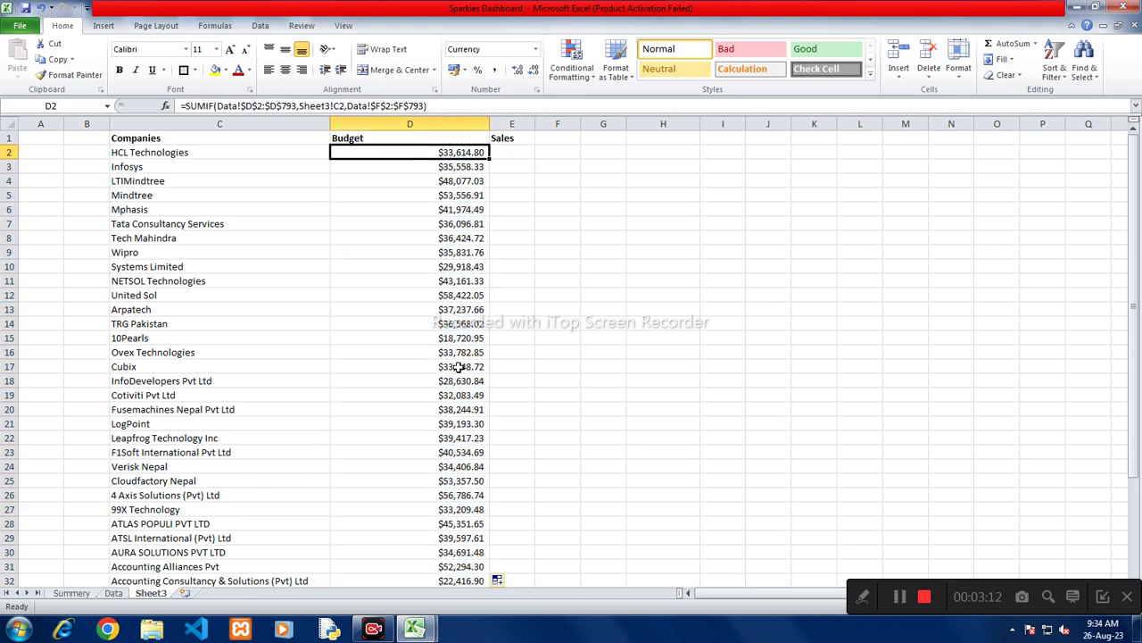
{"action": "key", "text": "F2"}
{"action": "key", "text": "shift+Left"}
{"action": "key", "text": "shift+Left"}
{"action": "key", "text": "shift+Left"}
{"action": "key", "text": "shift+Left"}
{"action": "key", "text": "shift+Left"}
{"action": "key", "text": "shift+Left"}
{"action": "key", "text": "shift+Left"}
{"action": "key", "text": "shift+Left"}
{"action": "key", "text": "shift+Left"}
{"action": "key", "text": "shift+Left"}
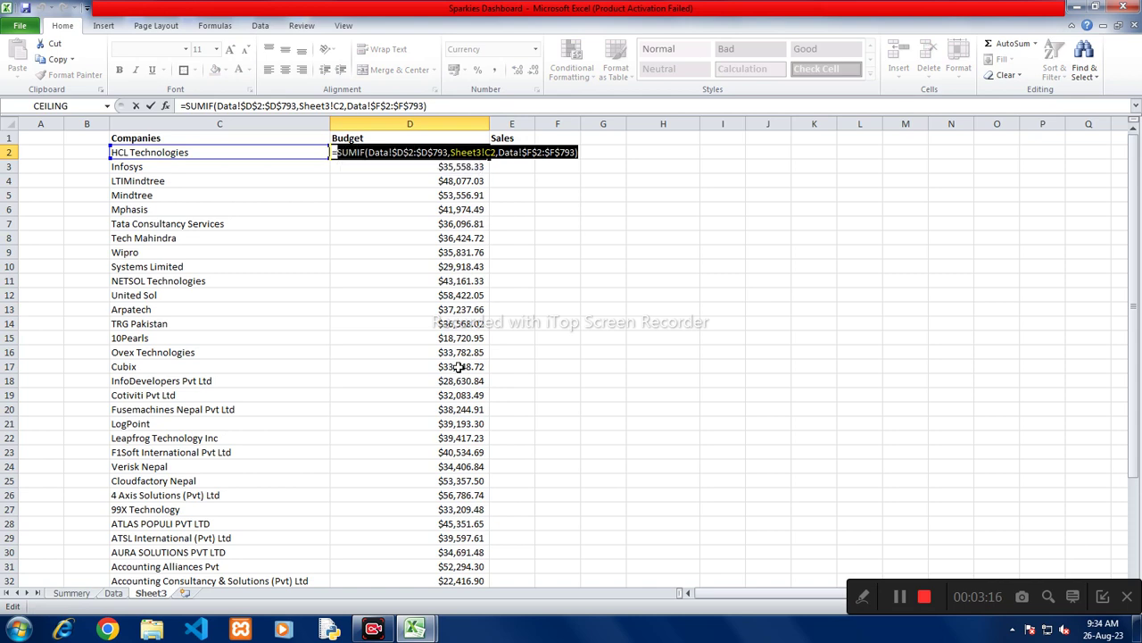
{"action": "key", "text": "ctrl+c"}
{"action": "key", "text": "Up"}
{"action": "key", "text": "F2"}
{"action": "key", "text": "Return"}
{"action": "key", "text": "Up"}
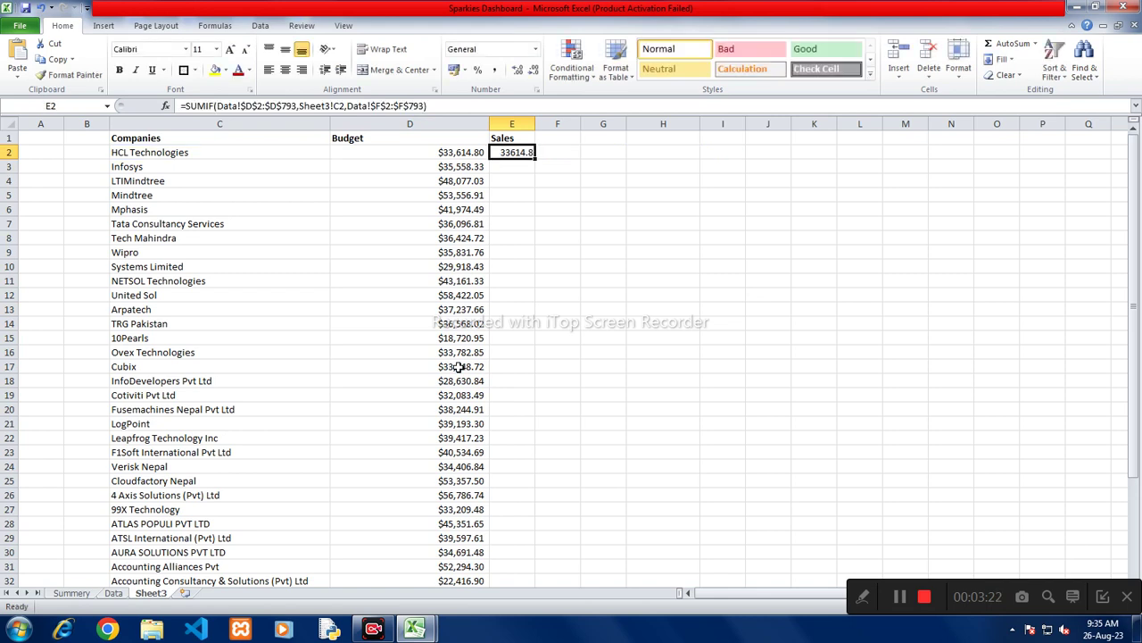
{"action": "key", "text": "F2"}
{"action": "key", "text": "Escape"}
Step: Check on the Data sheet that budget values are in column E and sales in column F
{"action": "left_click", "coordinate": [122, 594]}
{"action": "left_click", "coordinate": [773, 208]}
{"action": "scroll", "coordinate": [730, 241], "scroll_direction": "up", "scroll_amount": 12}
{"action": "scroll", "coordinate": [730, 280], "scroll_direction": "up", "scroll_amount": 12}
{"action": "scroll", "coordinate": [730, 280], "scroll_direction": "up", "scroll_amount": 12}
{"action": "scroll", "coordinate": [731, 281], "scroll_direction": "up", "scroll_amount": 11}
{"action": "left_click", "coordinate": [678, 265]}
{"action": "key", "text": "ctrl+Up"}
{"action": "key", "text": "Down"}
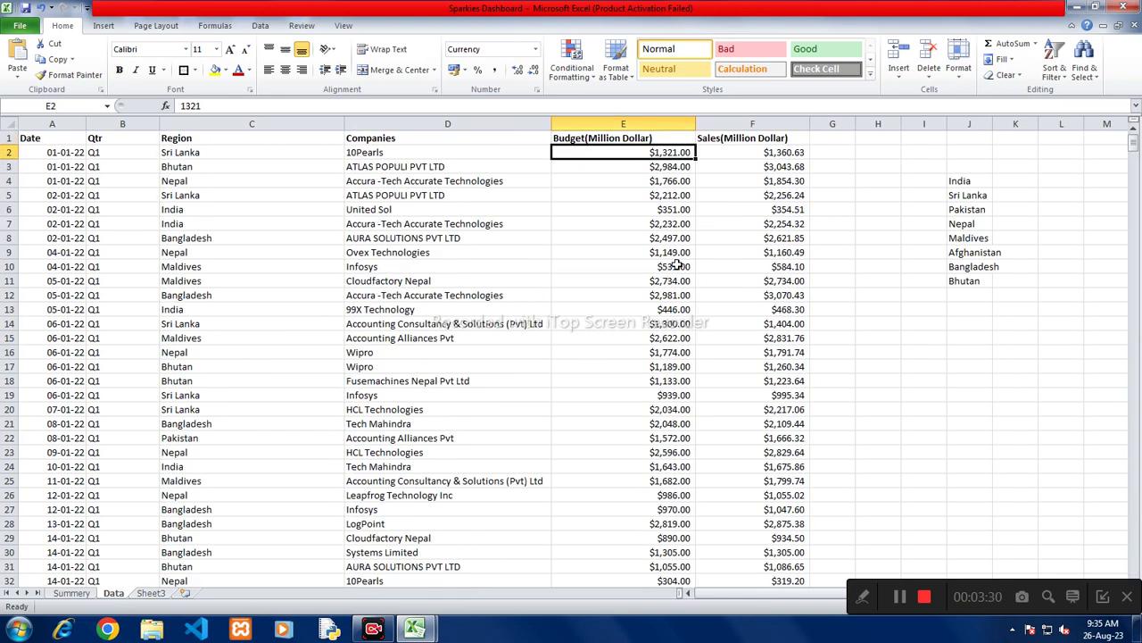
Step: Change D2's SUMIF sum range to Data!$E and fill the Budget formula down
{"action": "left_click", "coordinate": [150, 593]}
{"action": "left_click", "coordinate": [407, 149]}
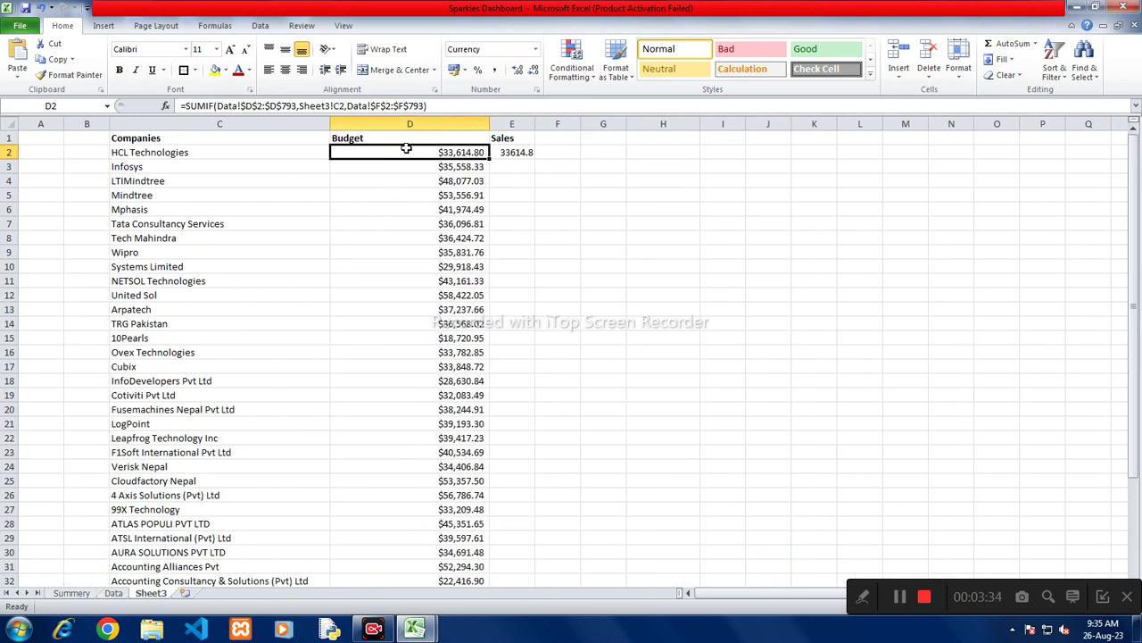
{"action": "double_click", "coordinate": [413, 149]}
{"action": "left_click", "coordinate": [531, 152]}
{"action": "key", "text": "BackSpace"}
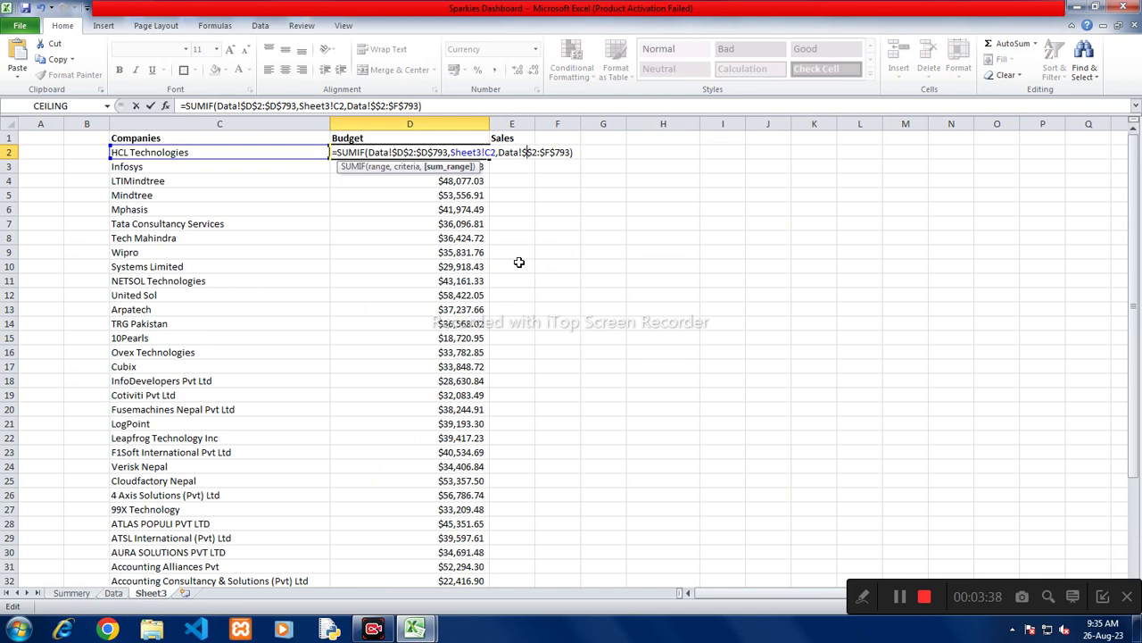
{"action": "type", "text": "E"}
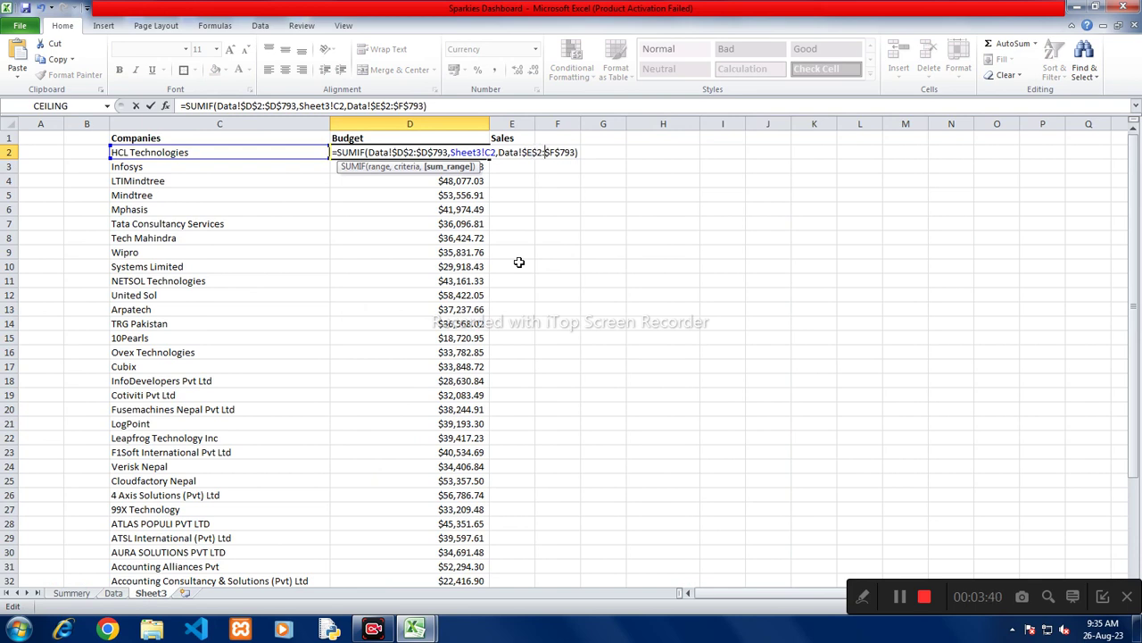
{"action": "key", "text": "BackSpace"}
{"action": "type", "text": "E"}
{"action": "key", "text": "Return"}
{"action": "key", "text": "Up"}
{"action": "double_click", "coordinate": [491, 165]}
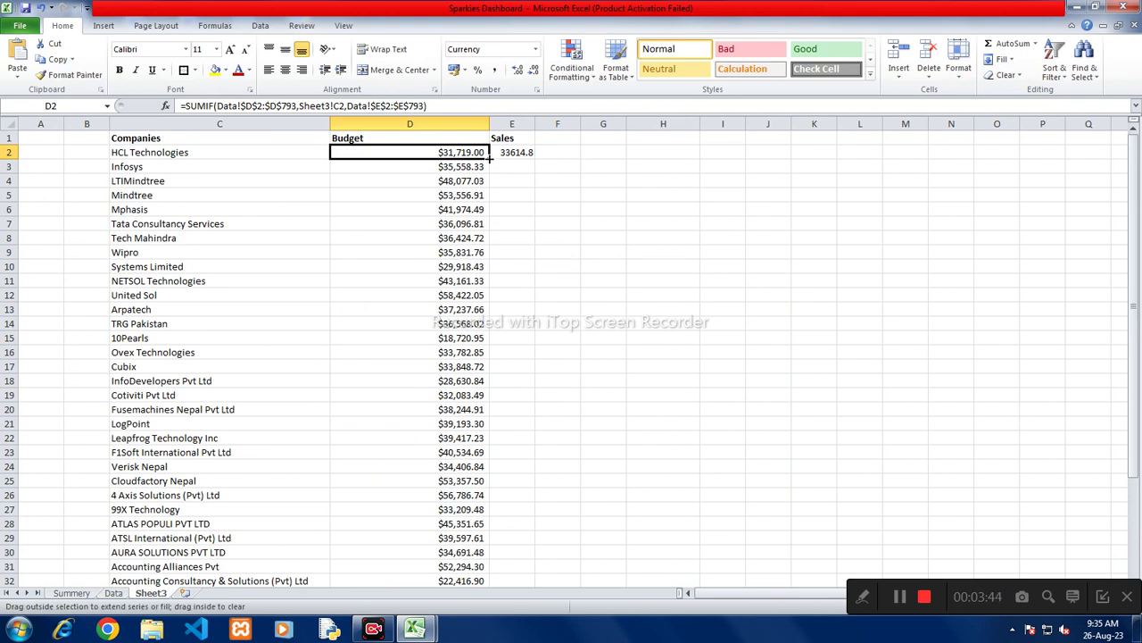
Step: Point E2's SUMIF sum range at Data!$F and fill the Sales formula down
{"action": "double_click", "coordinate": [509, 153]}
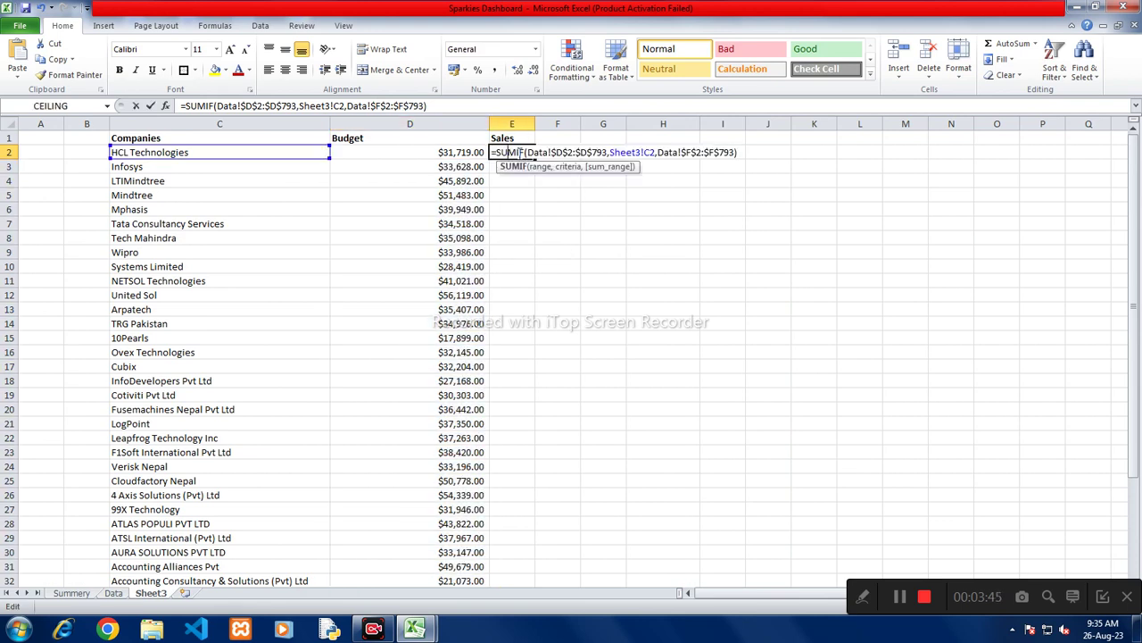
{"action": "left_click", "coordinate": [685, 153]}
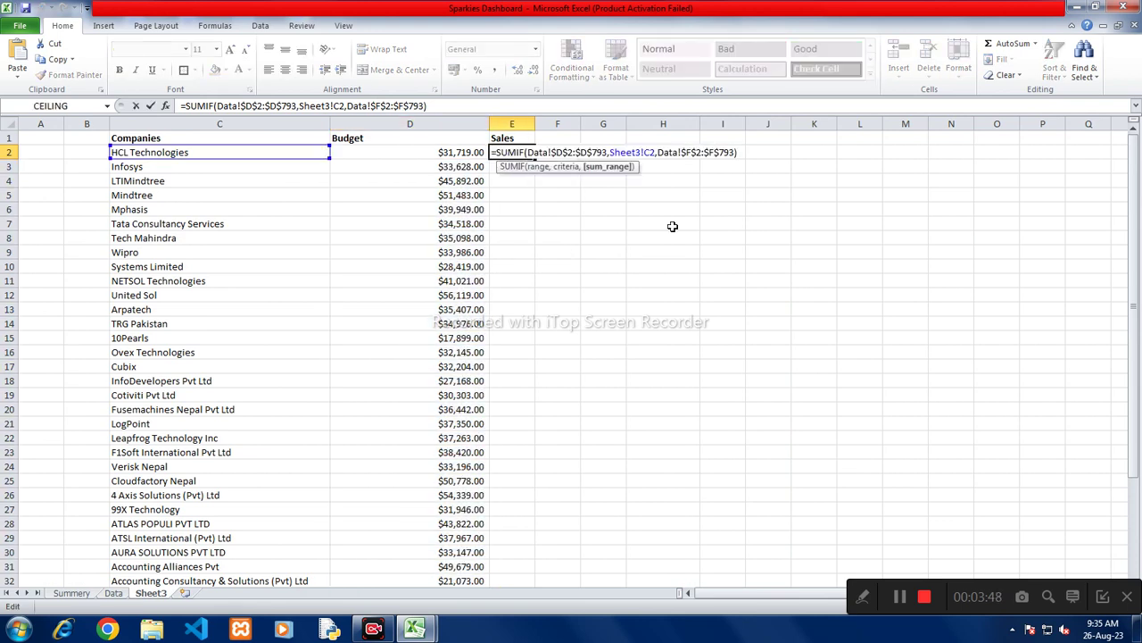
{"action": "key", "text": "ctrl+Return"}
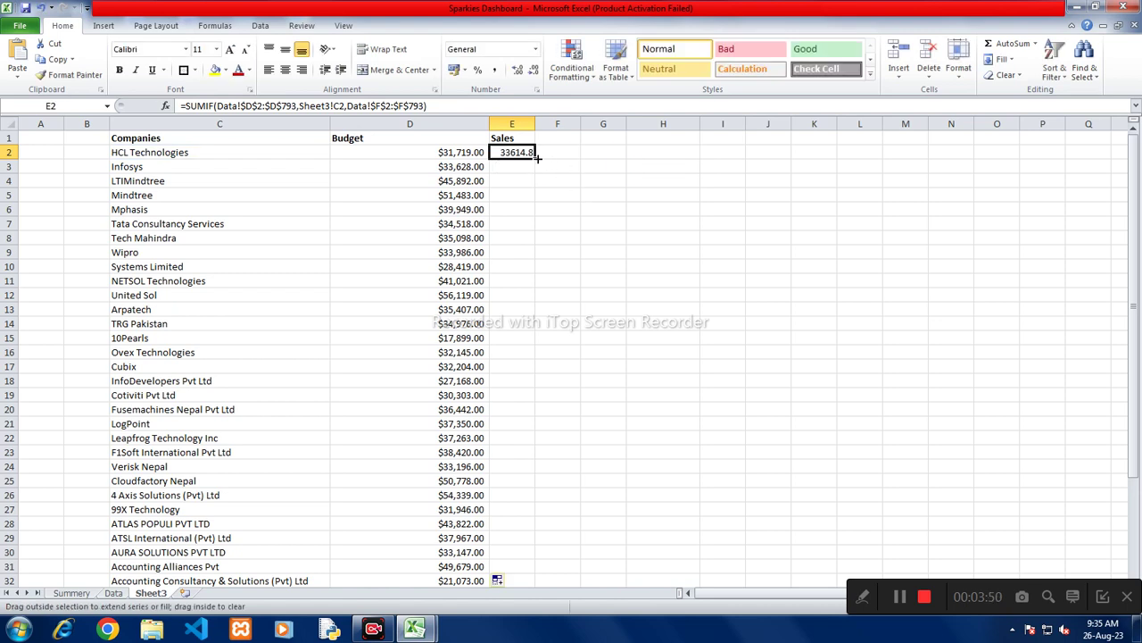
{"action": "double_click", "coordinate": [533, 159]}
Step: Format Painter D2's currency format onto the Sales column and widen column E
{"action": "left_click", "coordinate": [477, 152]}
{"action": "left_click", "coordinate": [68, 75]}
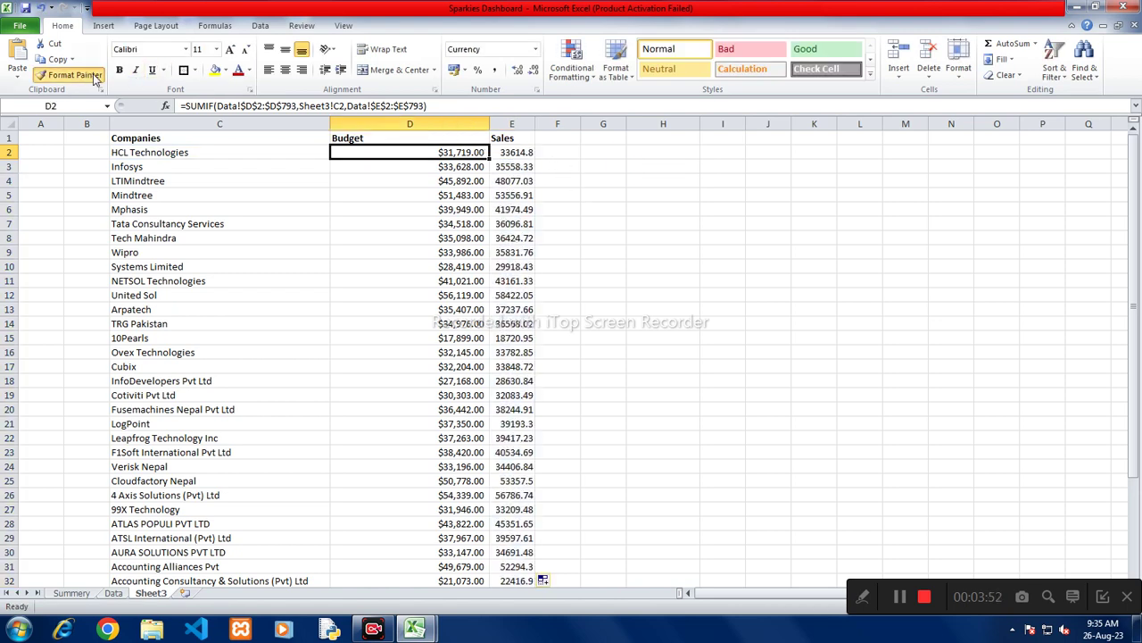
{"action": "left_click", "coordinate": [514, 153]}
{"action": "left_click_drag", "start_coordinate": [536, 123], "coordinate": [606, 123]}
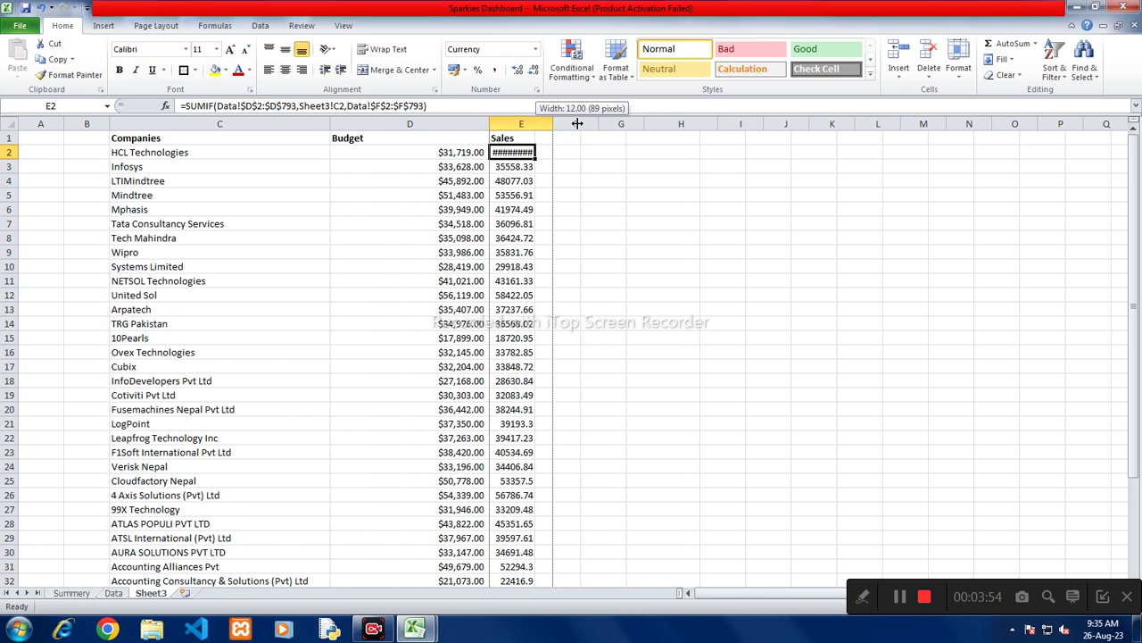
{"action": "double_click", "coordinate": [606, 158]}
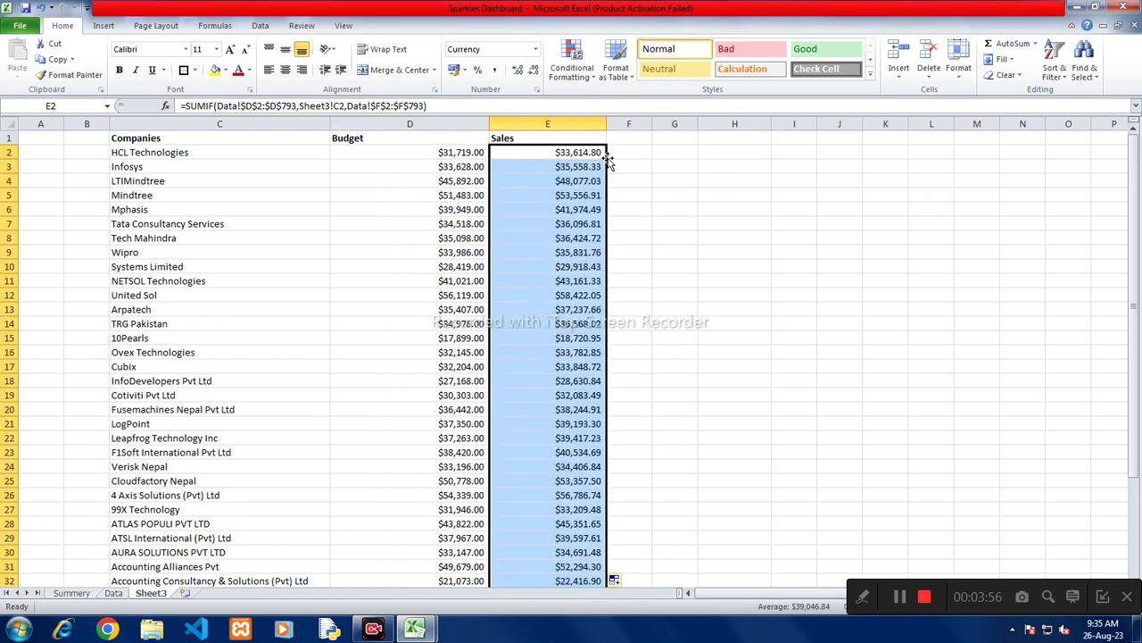
{"action": "left_click", "coordinate": [309, 255]}
{"action": "scroll", "coordinate": [211, 247], "scroll_direction": "down", "scroll_amount": 3}
{"action": "scroll", "coordinate": [129, 369], "scroll_direction": "down", "scroll_amount": 4}
Step: Type 'Top' in B36 and number ranks 1 to 10 below it
{"action": "left_click", "coordinate": [90, 339]}
{"action": "type", "text": "Top"}
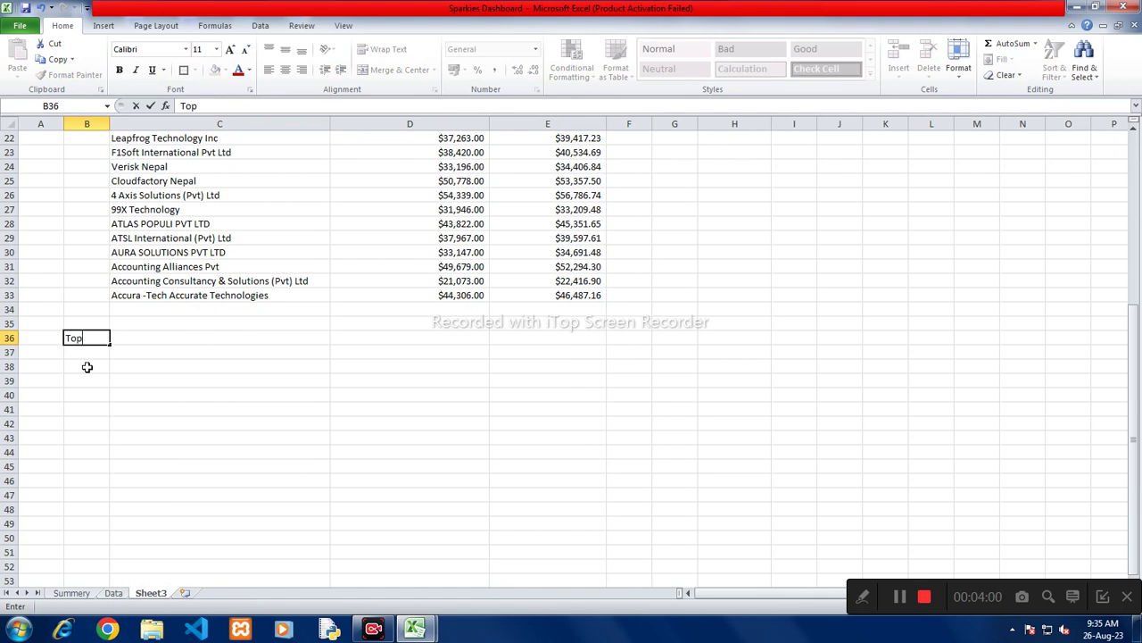
{"action": "key", "text": "Return"}
{"action": "type", "text": "1"}
{"action": "key", "text": "Return"}
{"action": "type", "text": "2"}
{"action": "key", "text": "Up"}
{"action": "left_click", "coordinate": [86, 367], "text": "shift"}
{"action": "left_click_drag", "start_coordinate": [110, 373], "coordinate": [105, 492]}
{"action": "left_click", "coordinate": [143, 339]}
{"action": "scroll", "coordinate": [142, 363], "scroll_direction": "up", "scroll_amount": 7}
Step: Copy the Companies heading from C1 into C36
{"action": "left_click_drag", "start_coordinate": [174, 143], "coordinate": [281, 138]}
{"action": "key", "text": "ctrl+c"}
{"action": "scroll", "coordinate": [223, 408], "scroll_direction": "down", "scroll_amount": 11}
{"action": "scroll", "coordinate": [189, 301], "scroll_direction": "up", "scroll_amount": 4}
{"action": "left_click", "coordinate": [168, 337]}
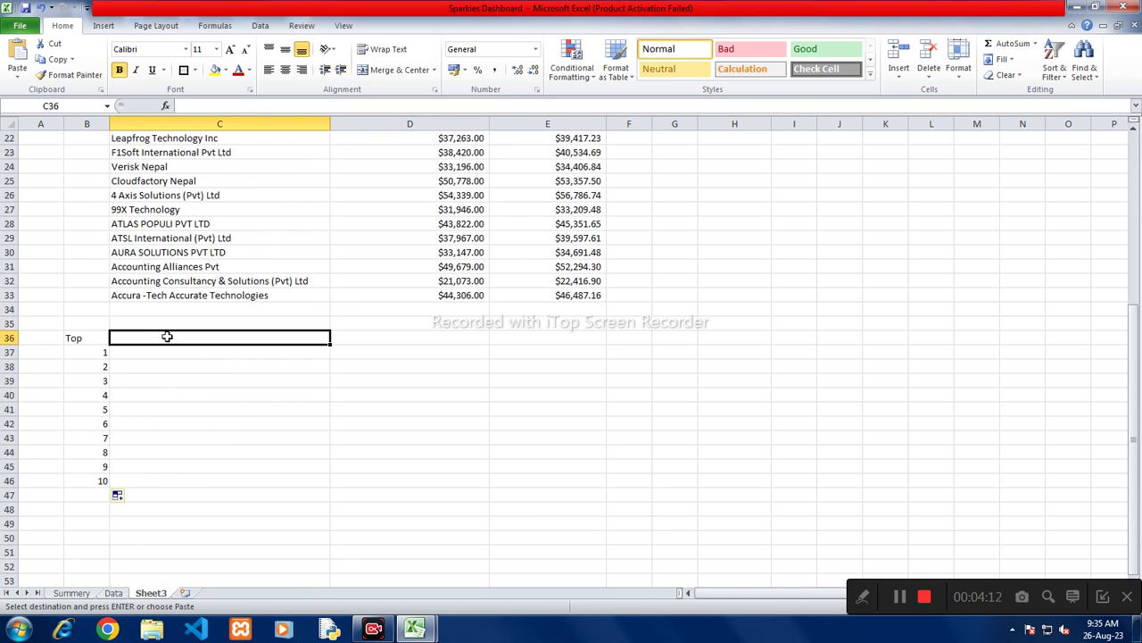
{"action": "key", "text": "Return"}
Step: Copy the Sales heading from E1 into D36
{"action": "left_click", "coordinate": [379, 337]}
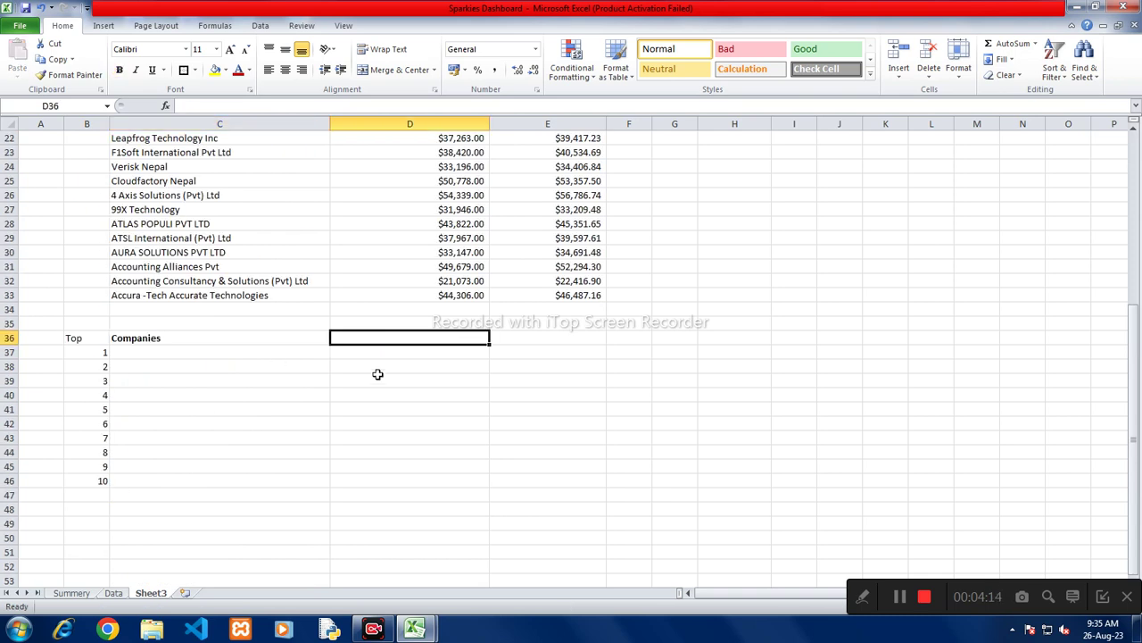
{"action": "scroll", "coordinate": [384, 357], "scroll_direction": "up", "scroll_amount": 5}
{"action": "scroll", "coordinate": [500, 223], "scroll_direction": "up", "scroll_amount": 2}
{"action": "left_click", "coordinate": [517, 141]}
{"action": "key", "text": "ctrl+c"}
{"action": "scroll", "coordinate": [390, 417], "scroll_direction": "down", "scroll_amount": 6}
{"action": "left_click", "coordinate": [368, 381]}
{"action": "key", "text": "ctrl+v"}
{"action": "left_click", "coordinate": [196, 398]}
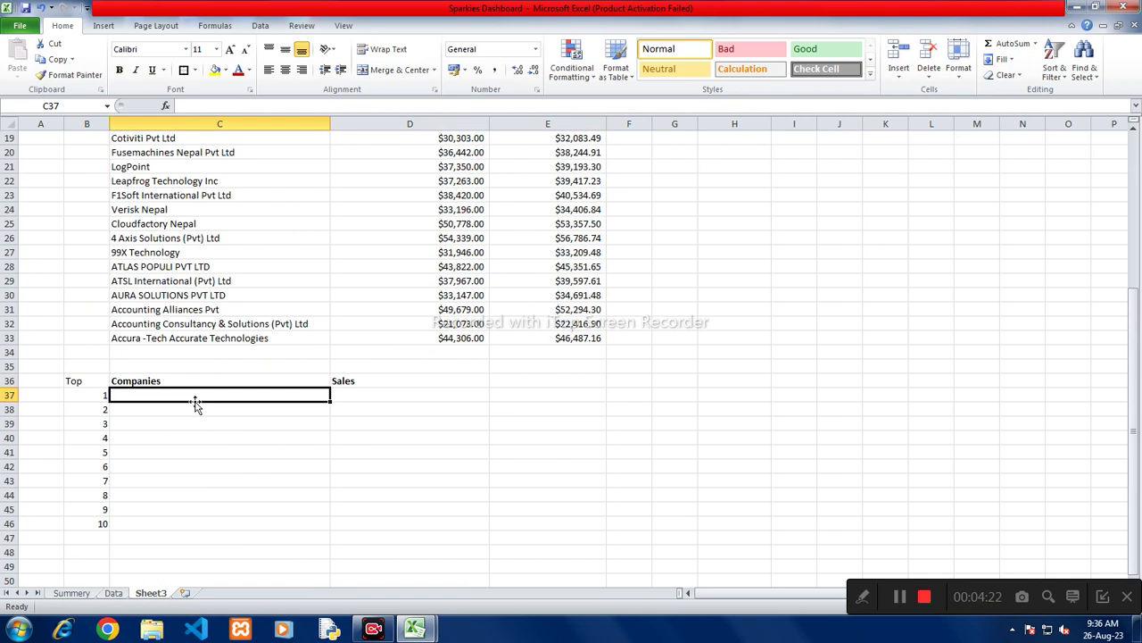
{"action": "scroll", "coordinate": [196, 405], "scroll_direction": "up", "scroll_amount": 6}
{"action": "left_click", "coordinate": [640, 141]}
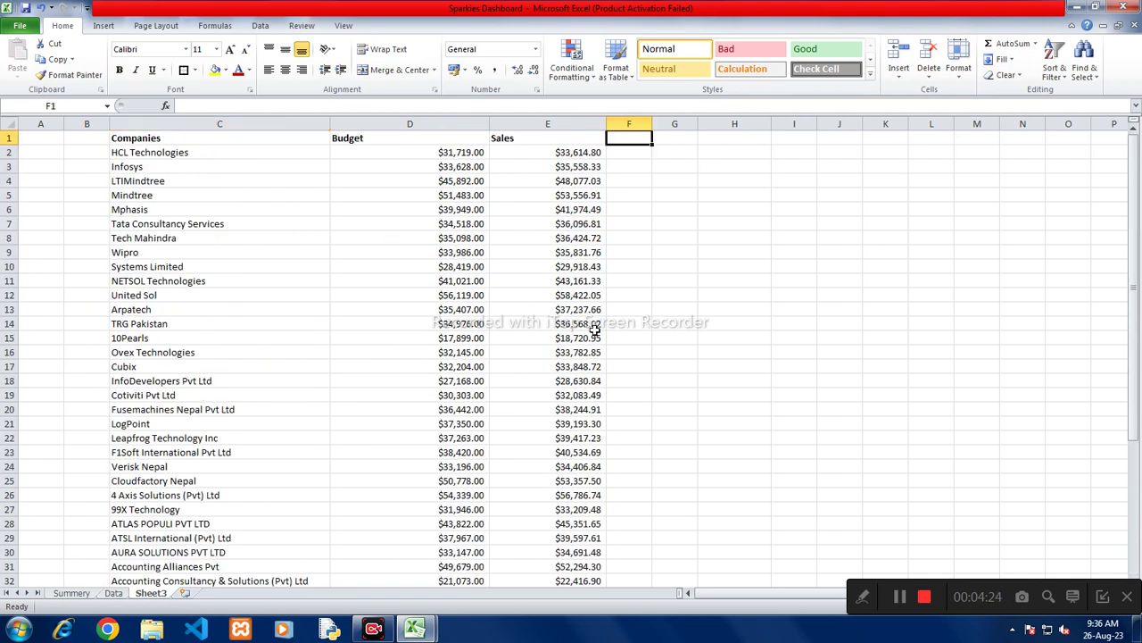
Step: Add the Rank heading in F1, backing out of a wrong ranking function
{"action": "type", "text": "Rank"}
{"action": "key", "text": "Return"}
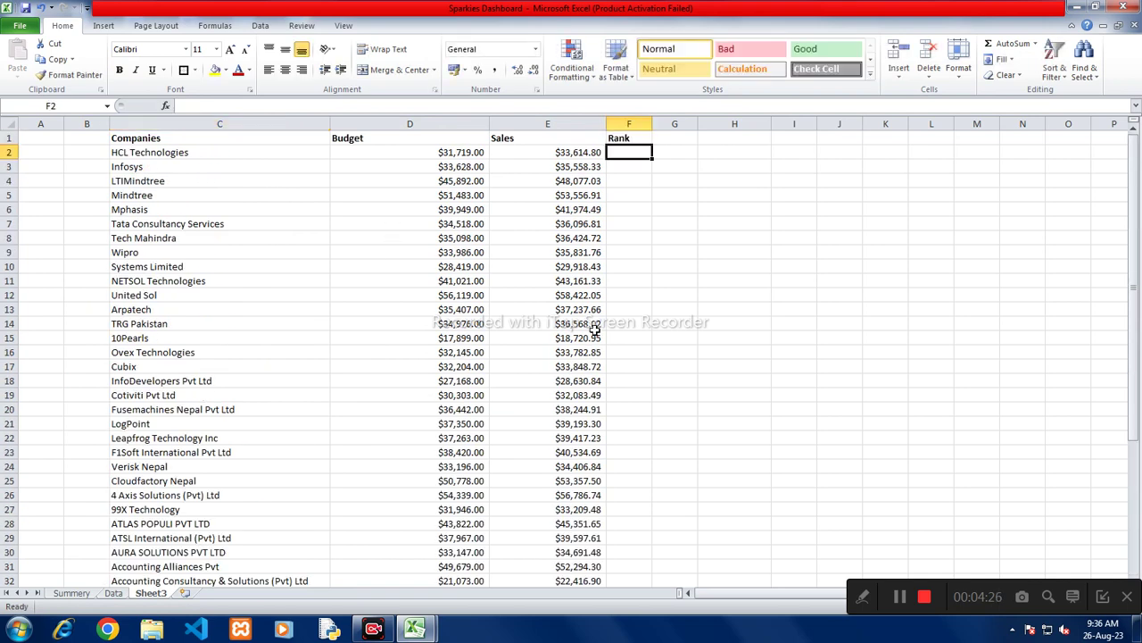
{"action": "type", "text": "=ran"}
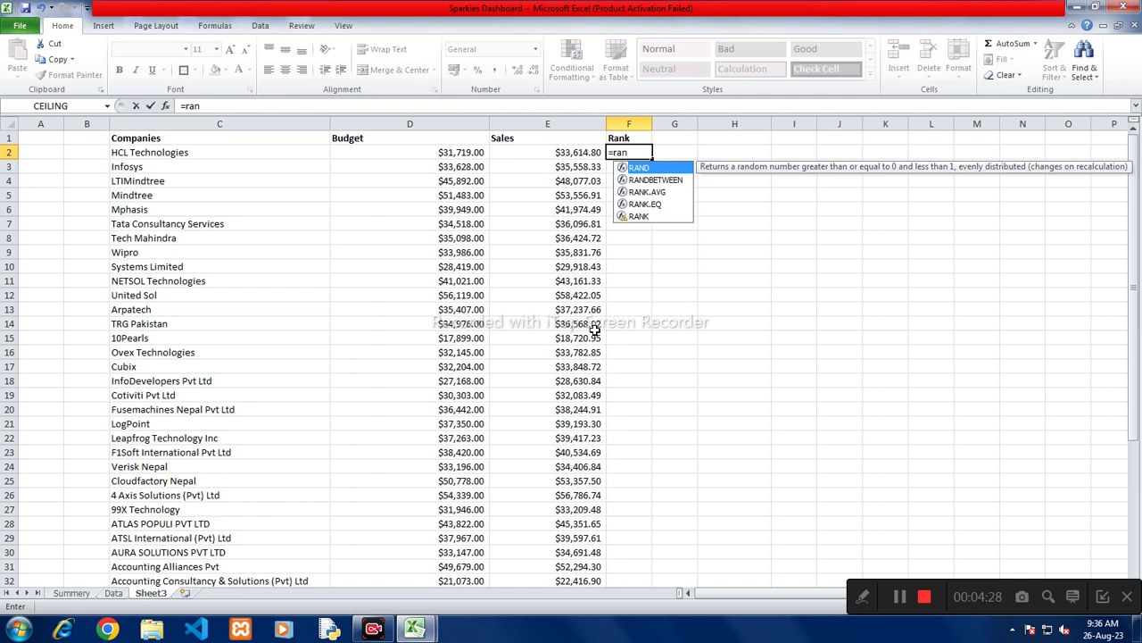
{"action": "key", "text": "Down"}
{"action": "key", "text": "Down"}
{"action": "key", "text": "Tab"}
{"action": "key", "text": "BackSpace"}
{"action": "key", "text": "BackSpace"}
{"action": "key", "text": "BackSpace"}
{"action": "key", "text": "BackSpace"}
{"action": "key", "text": "BackSpace"}
{"action": "key", "text": "Return"}
{"action": "key", "text": "Up"}
Step: Enter =RANK(E2,$E$2:$E$33) in F2
{"action": "type", "text": "=rank"}
{"action": "key", "text": "Down"}
{"action": "key", "text": "Down"}
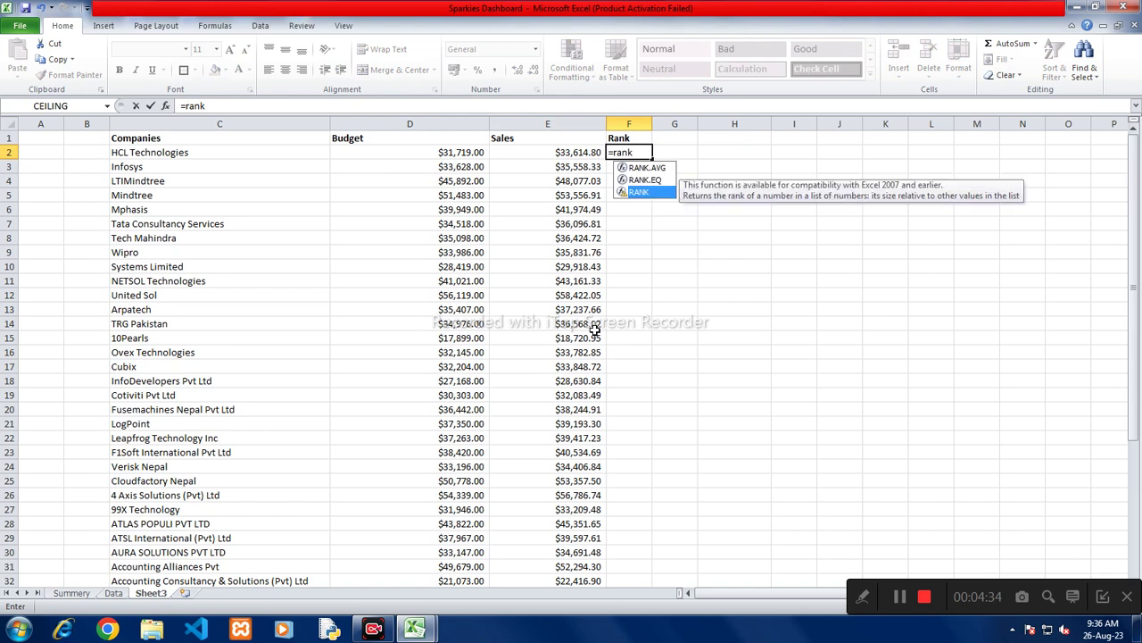
{"action": "key", "text": "Tab"}
{"action": "key", "text": "Left"}
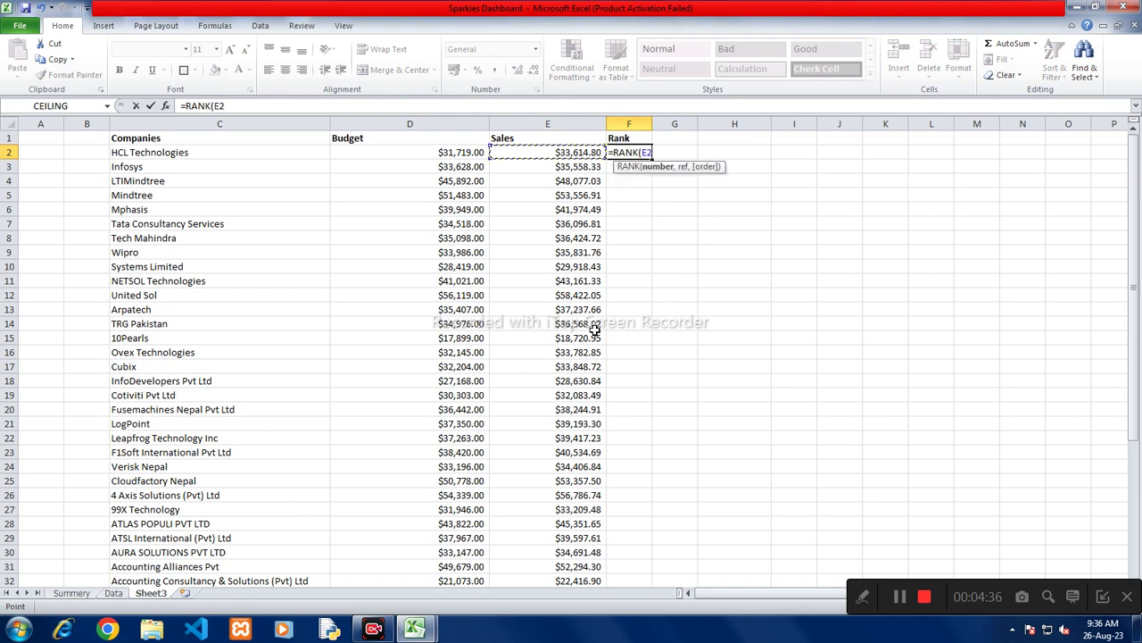
{"action": "type", "text": ","}
{"action": "key", "text": "Left"}
{"action": "key", "text": "ctrl+shift+Down"}
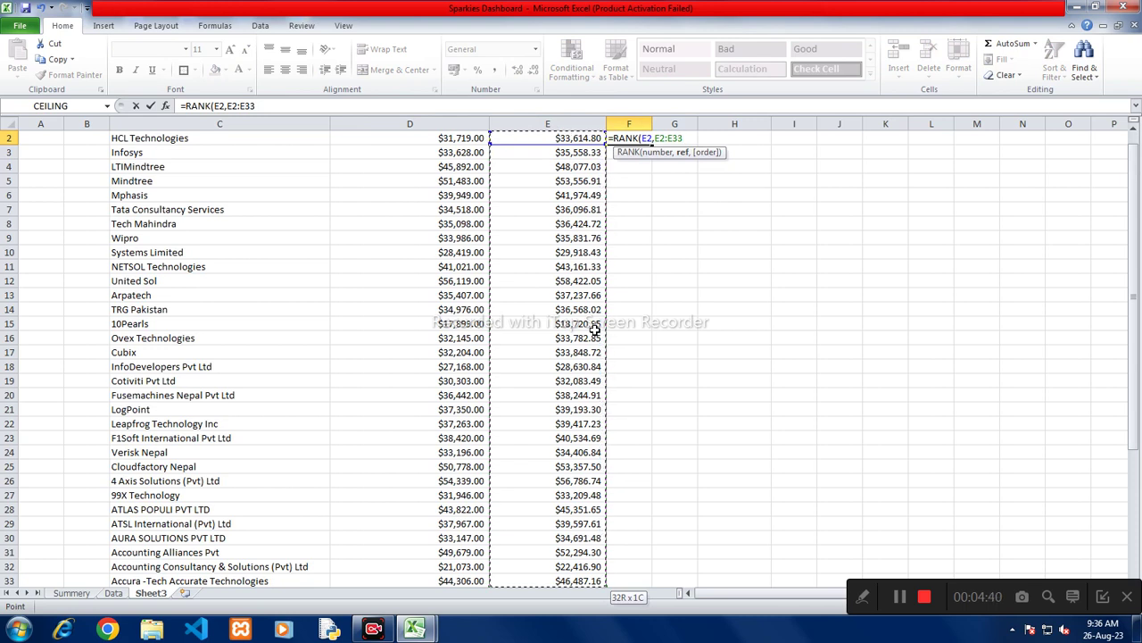
{"action": "key", "text": "F4"}
{"action": "type", "text": "$E$33,"}
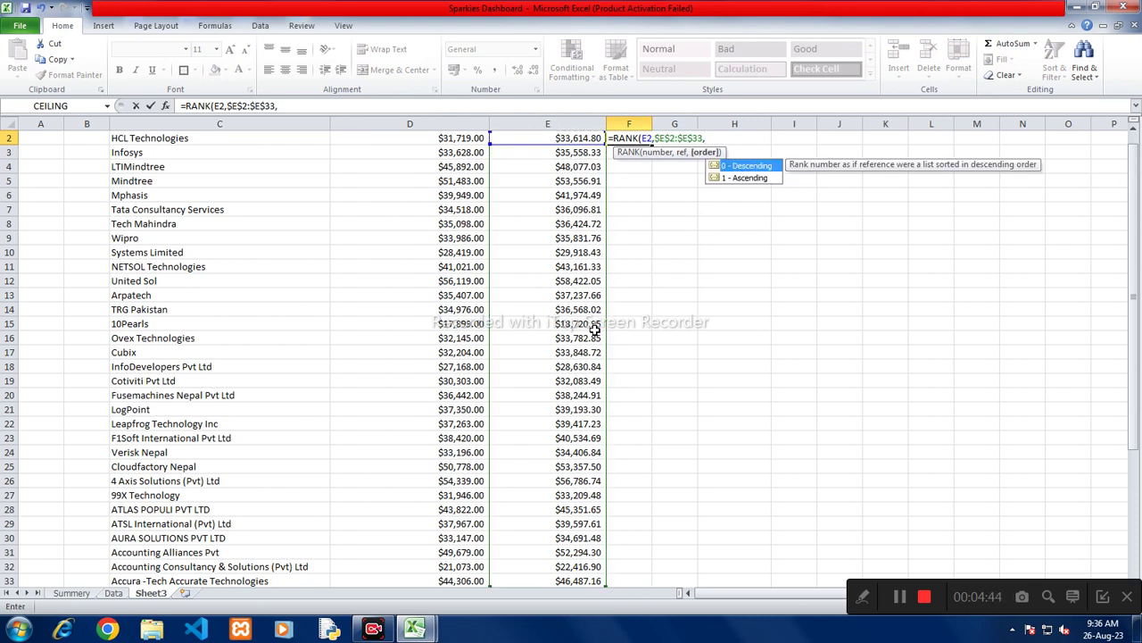
{"action": "key", "text": "BackSpace"}
{"action": "key", "text": "ctrl+Return"}
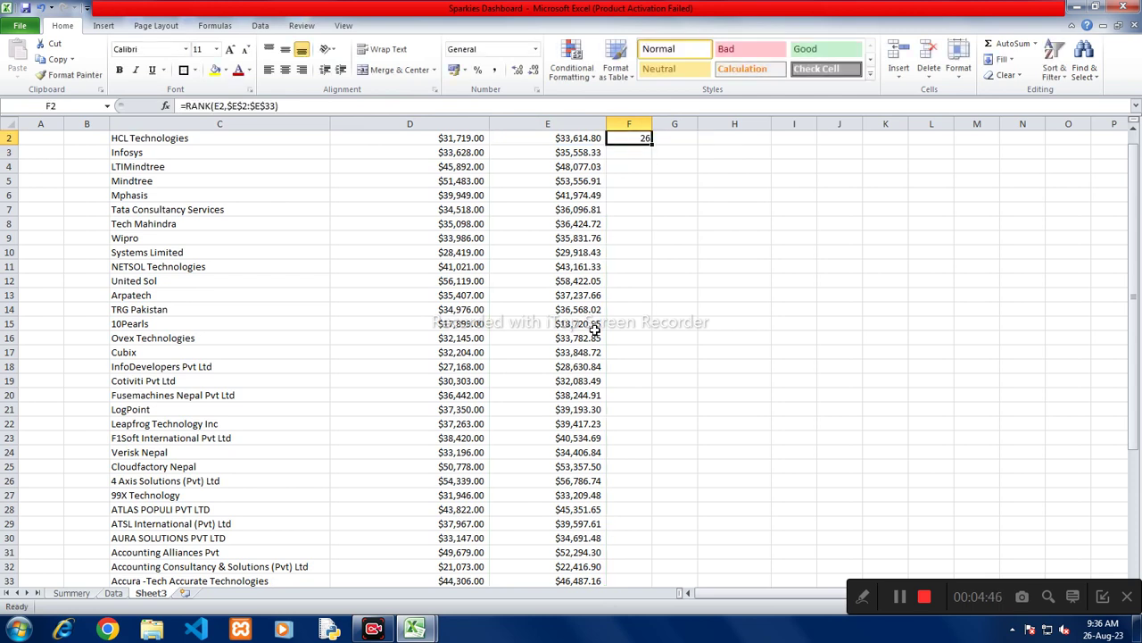
Step: Copy the RANK formula down through row 33 and check the last company rows
{"action": "scroll", "coordinate": [595, 330], "scroll_direction": "up", "scroll_amount": 1}
{"action": "double_click", "coordinate": [650, 158]}
{"action": "left_click", "coordinate": [639, 284]}
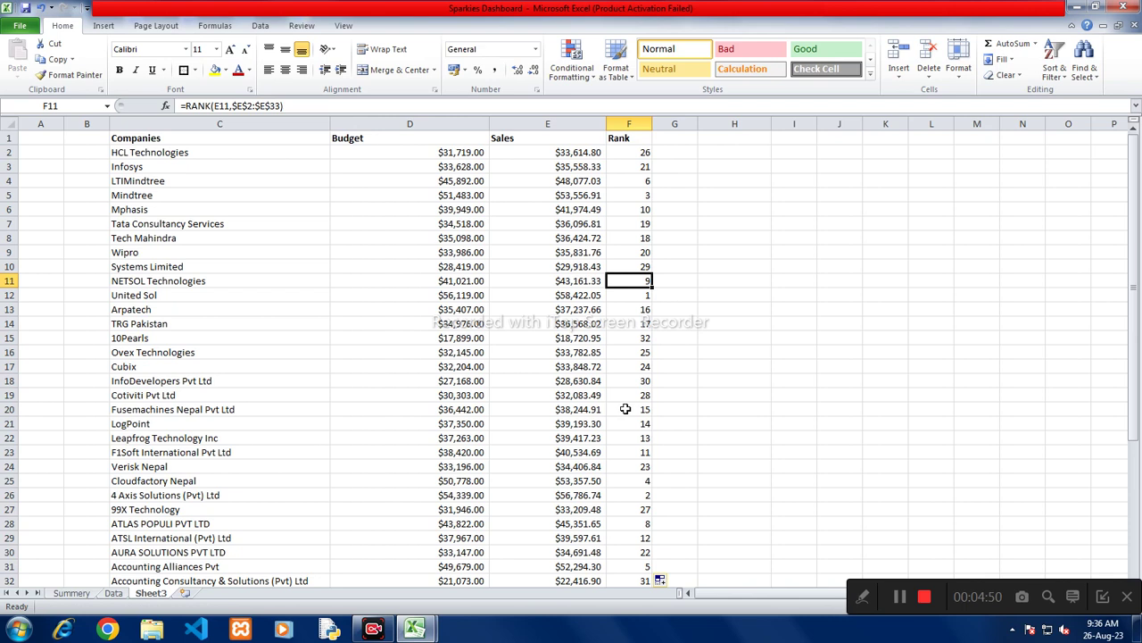
{"action": "key", "text": "ctrl+Down"}
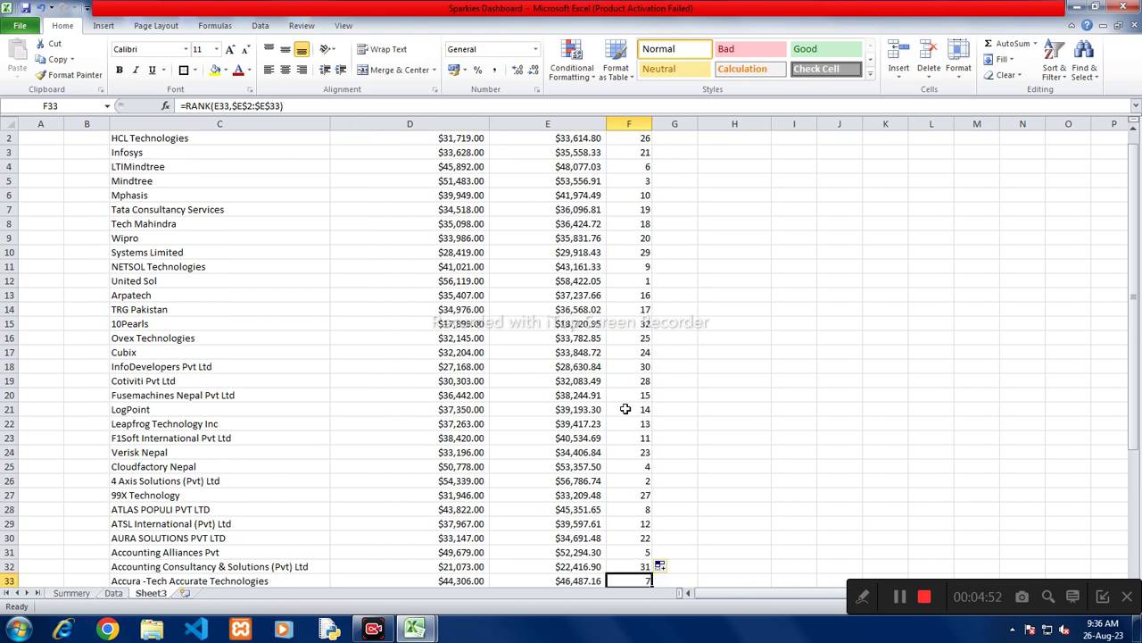
{"action": "key", "text": "Left"}
{"action": "key", "text": "ctrl+Down"}
{"action": "key", "text": "ctrl+Up"}
{"action": "key", "text": "Left"}
{"action": "key", "text": "Down"}
{"action": "key", "text": "Down"}
{"action": "key", "text": "Down"}
{"action": "key", "text": "Left"}
{"action": "key", "text": "Left"}
{"action": "key", "text": "Down"}
{"action": "key", "text": "Right"}
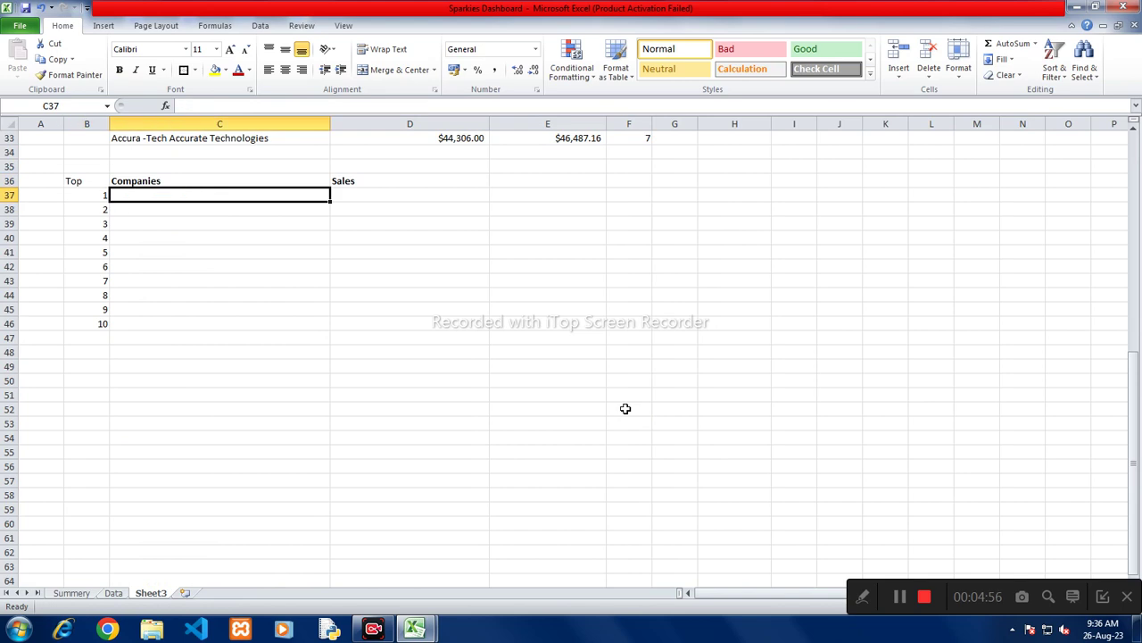
Step: Start an INDEX formula in C37 over the absolute company range $C$2:$C$33
{"action": "type", "text": "=in"}
{"action": "key", "text": "Tab"}
{"action": "key", "text": "Right"}
Step: Complete it with MATCH(B37,$F$2:$F$33,0) to find the rank-1 company
{"action": "key", "text": "Right"}
{"action": "key", "text": "Up"}
{"action": "key", "text": "Left"}
{"action": "key", "text": "Left"}
{"action": "key", "text": "ctrl+Up"}
{"action": "key", "text": "ctrl+shift+Up"}
{"action": "key", "text": "shift+Down"}
{"action": "key", "text": "F4"}
{"action": "type", "text": ",ma"}
{"action": "key", "text": "Tab"}
{"action": "key", "text": "Right"}
{"action": "key", "text": "Right"}
{"action": "key", "text": "Right"}
{"action": "key", "text": "Up"}
{"action": "key", "text": "Left"}
{"action": "key", "text": "Left"}
{"action": "key", "text": "Left"}
{"action": "key", "text": "Left"}
{"action": "key", "text": "Down"}
{"action": "type", "text": ","}
{"action": "key", "text": "Right"}
{"action": "key", "text": "Right"}
{"action": "key", "text": "Right"}
{"action": "key", "text": "Right"}
{"action": "key", "text": "Up"}
{"action": "key", "text": "Up"}
{"action": "key", "text": "Left"}
{"action": "key", "text": "Left"}
{"action": "key", "text": "Up"}
{"action": "key", "text": "Up"}
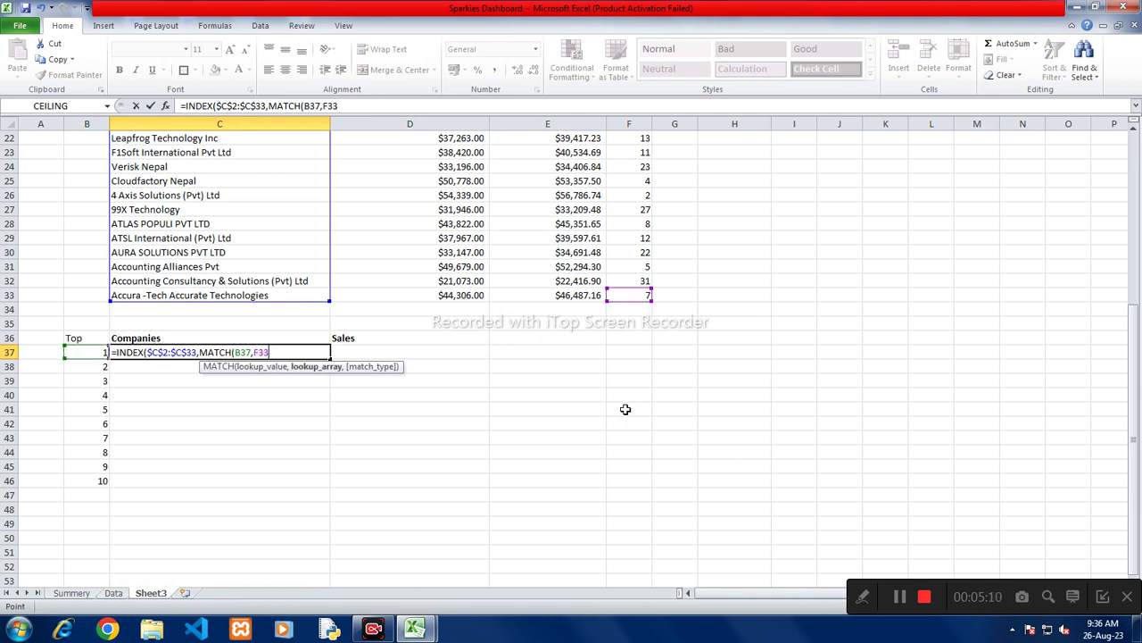
{"action": "key", "text": "ctrl+shift+Up"}
{"action": "key", "text": "F4"}
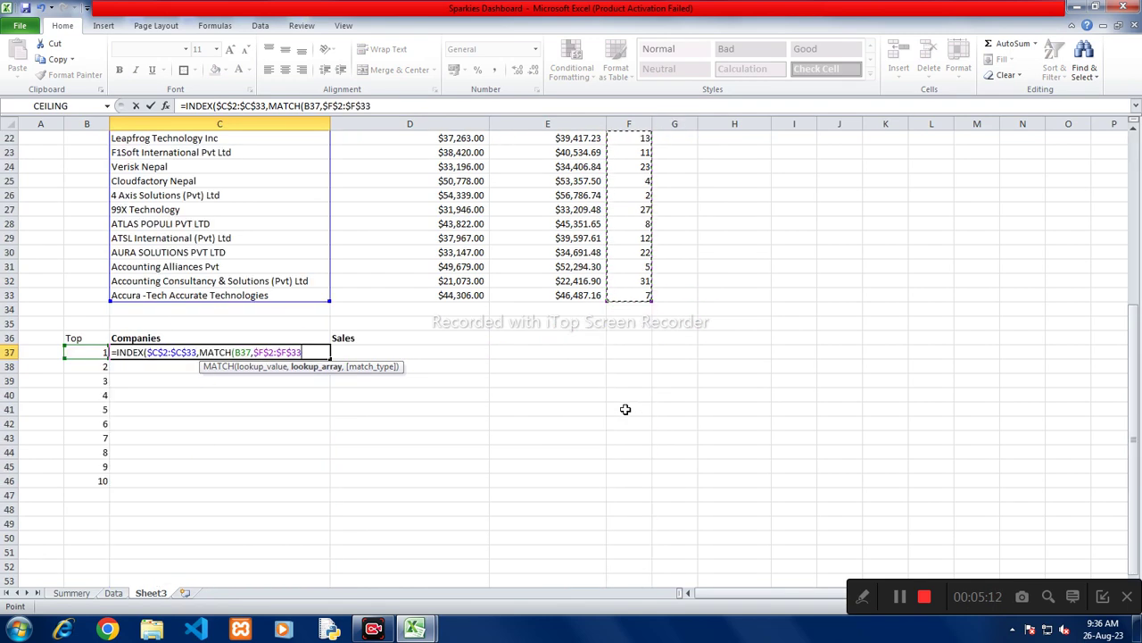
{"action": "type", "text": ",0)"}
{"action": "key", "text": "Return"}
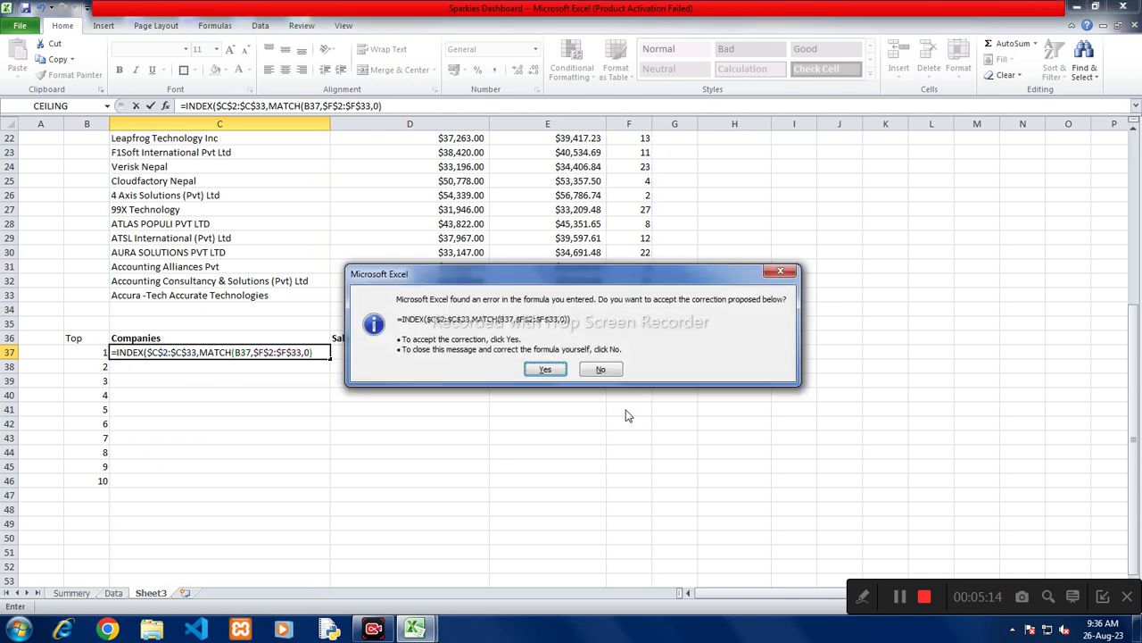
Step: Accept Excel's formula correction and fill the lookup down to C46
{"action": "key", "text": "Return"}
{"action": "key", "text": "Up"}
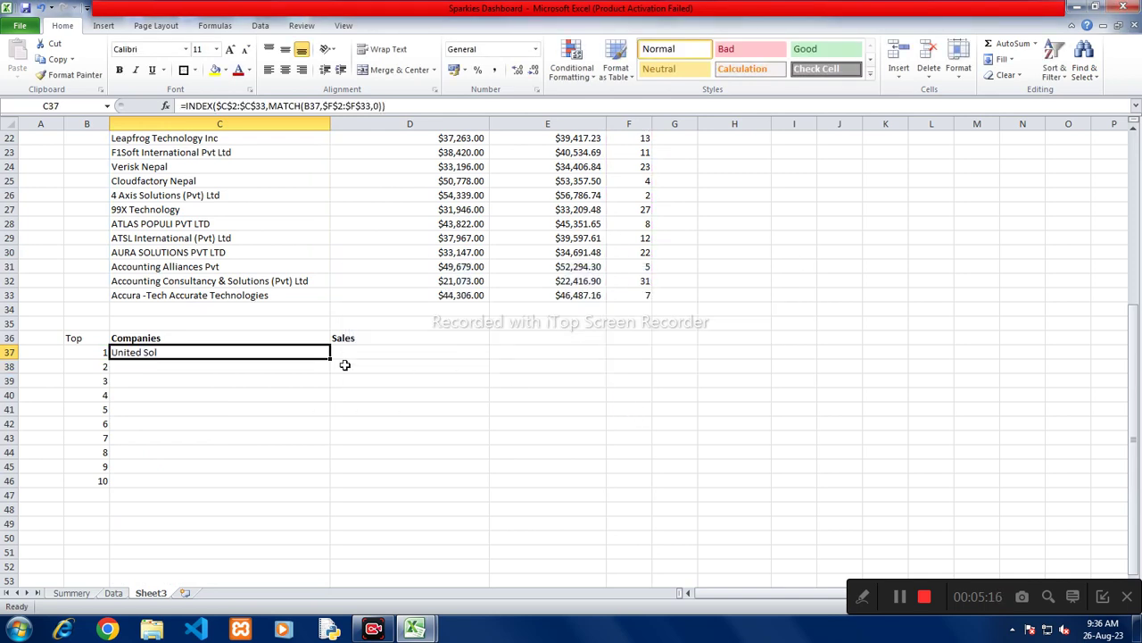
{"action": "left_click_drag", "start_coordinate": [330, 360], "coordinate": [334, 487]}
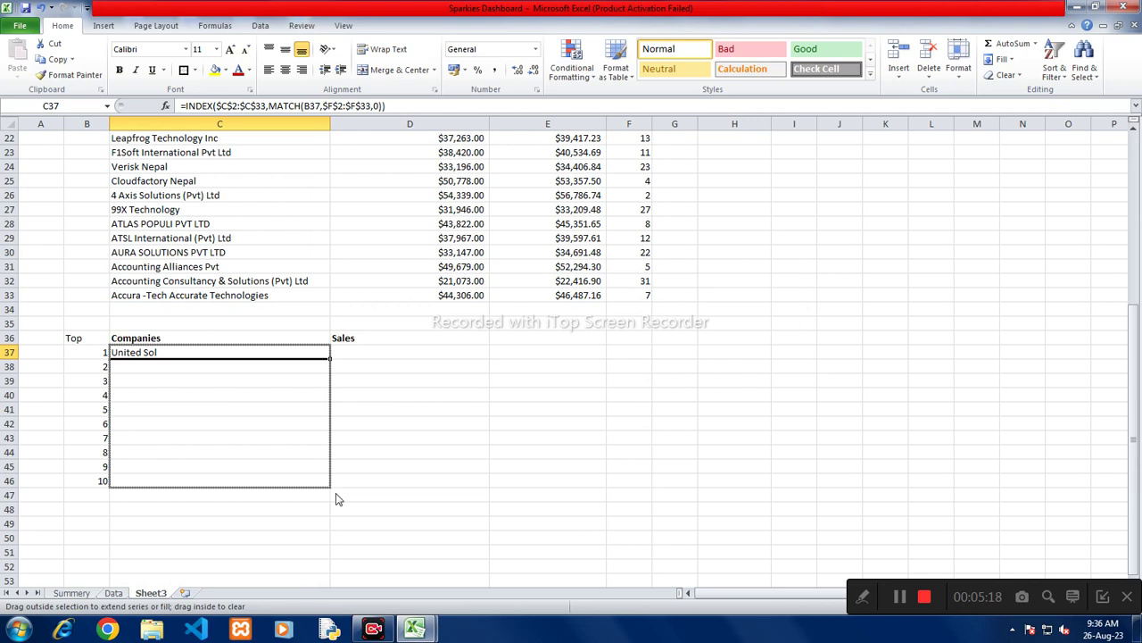
{"action": "left_click", "coordinate": [366, 349]}
Step: In D37, start an INDEX formula over the absolute Sales range $E$2:$E$33
{"action": "type", "text": "="}
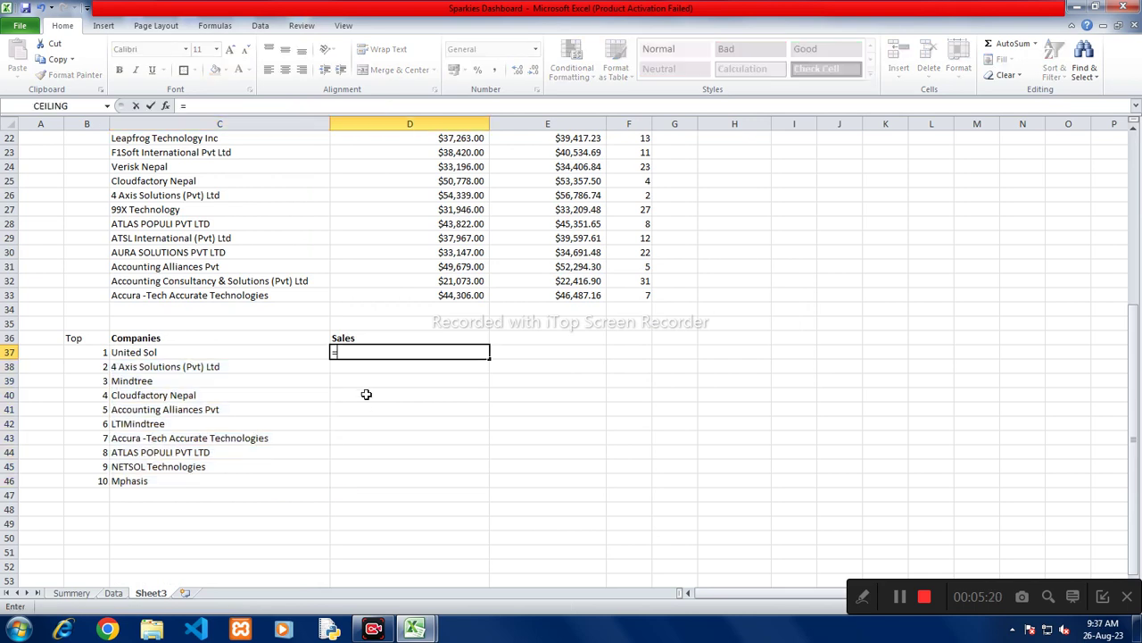
{"action": "type", "text": "ind"}
{"action": "key", "text": "Tab"}
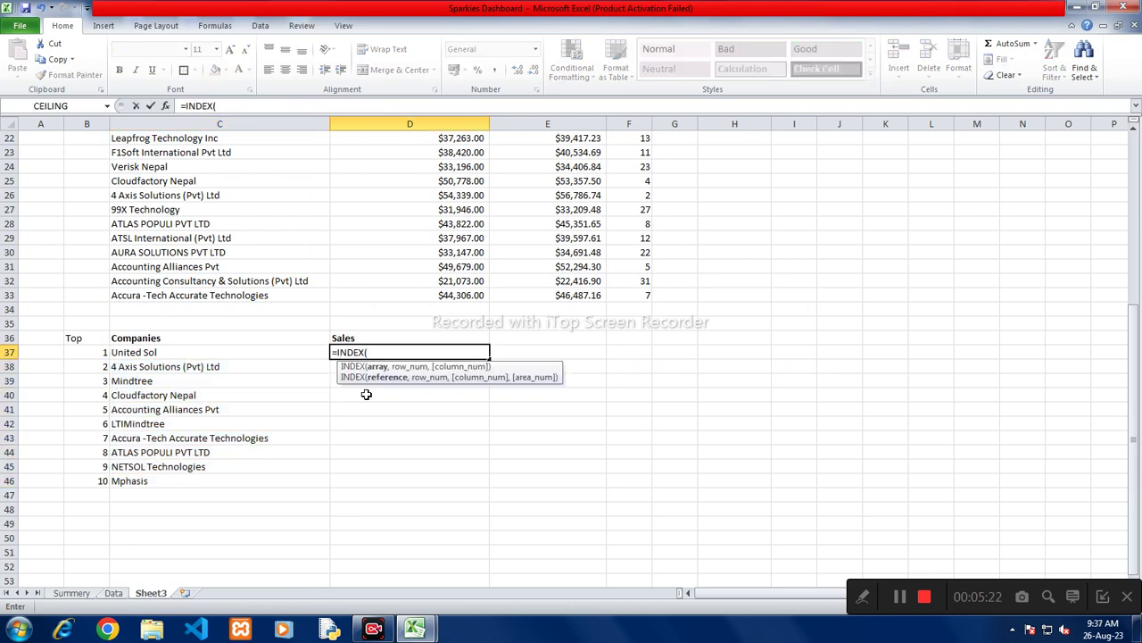
{"action": "key", "text": "Up"}
{"action": "key", "text": "Up"}
{"action": "key", "text": "Up"}
{"action": "key", "text": "Right"}
{"action": "key", "text": "Up"}
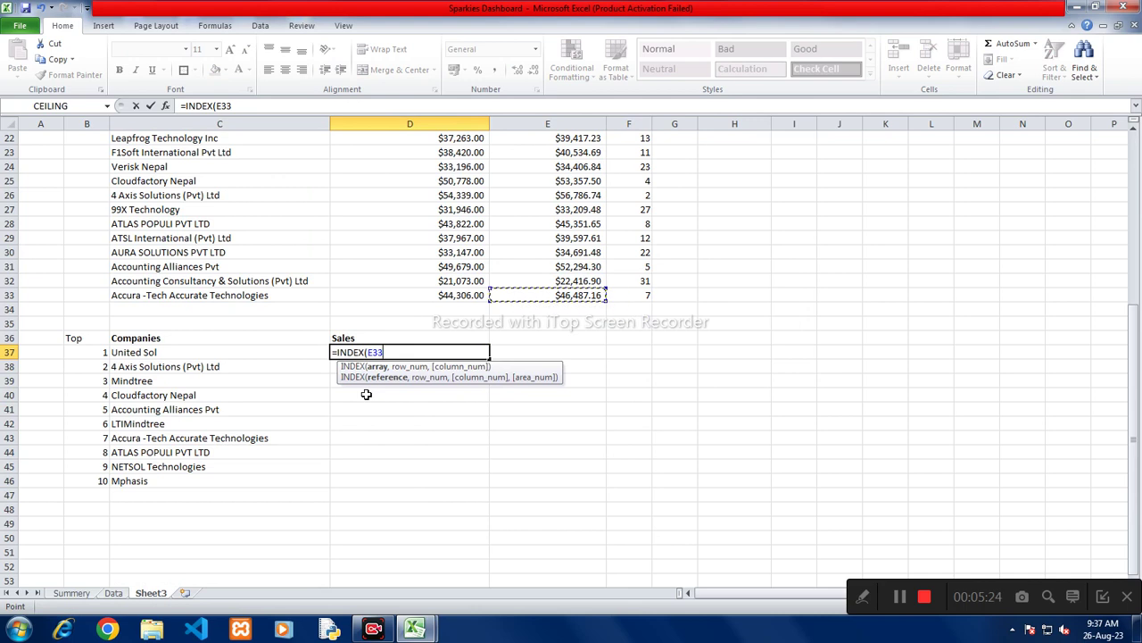
{"action": "key", "text": "ctrl+shift+Up"}
{"action": "key", "text": "F4"}
Step: Complete it with MATCH(B37,$F$2:$F$33,0), enter it and accept Excel's suggested correction
{"action": "type", "text": ","}
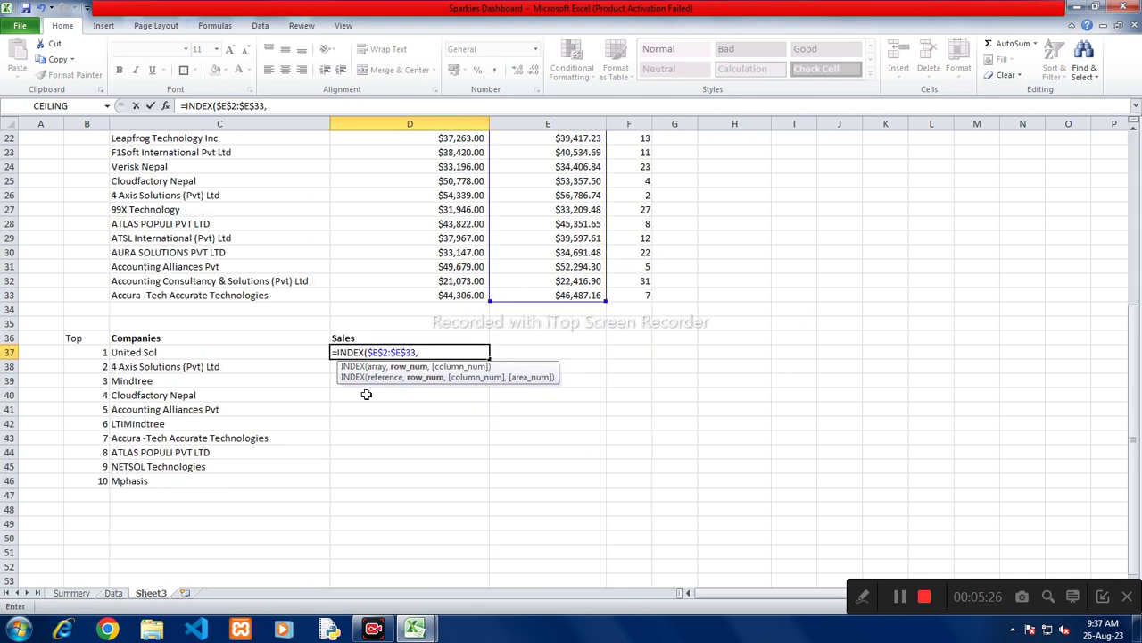
{"action": "type", "text": "MATCH("}
{"action": "key", "text": "Left"}
{"action": "key", "text": "Left"}
{"action": "type", "text": ","}
{"action": "key", "text": "Right"}
{"action": "key", "text": "Right"}
{"action": "key", "text": "Right"}
{"action": "key", "text": "Up"}
{"action": "key", "text": "Up"}
{"action": "key", "text": "Left"}
{"action": "key", "text": "Up"}
{"action": "key", "text": "Up"}
{"action": "key", "text": "ctrl+shift+Up"}
{"action": "key", "text": "F4"}
{"action": "type", "text": ","}
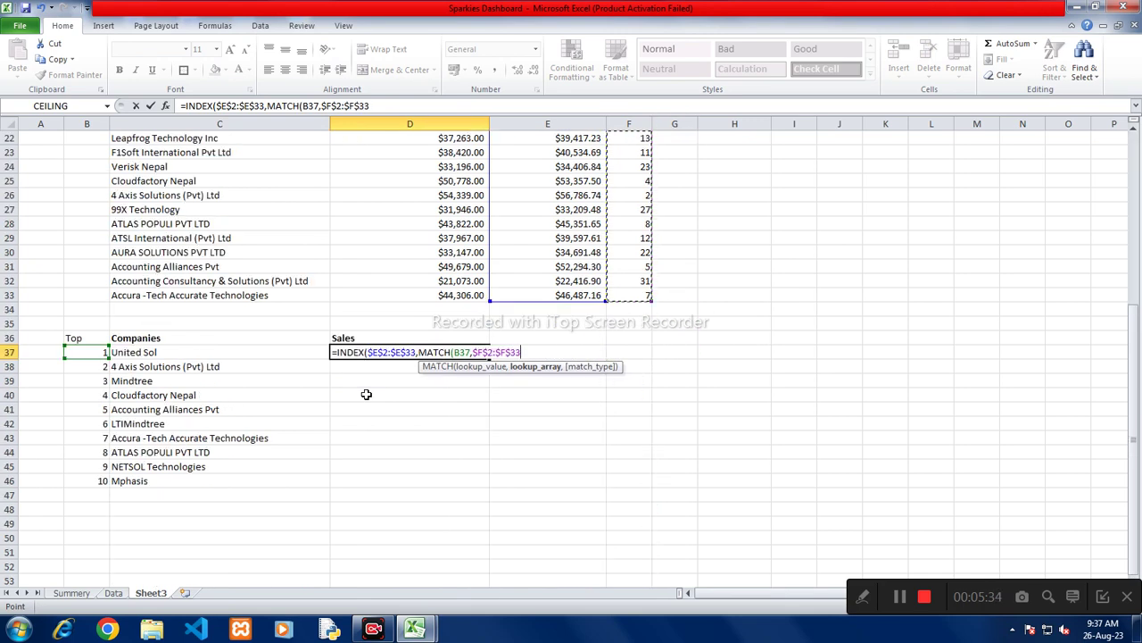
{"action": "type", "text": "0)"}
{"action": "key", "text": "Return"}
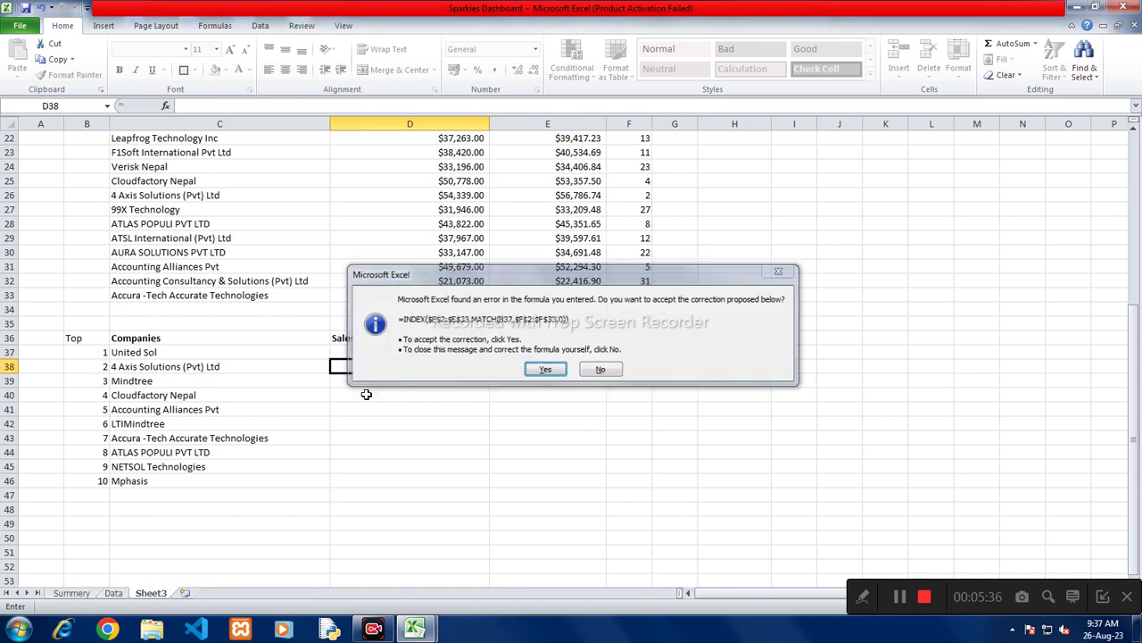
{"action": "key", "text": "Return"}
{"action": "key", "text": "Up"}
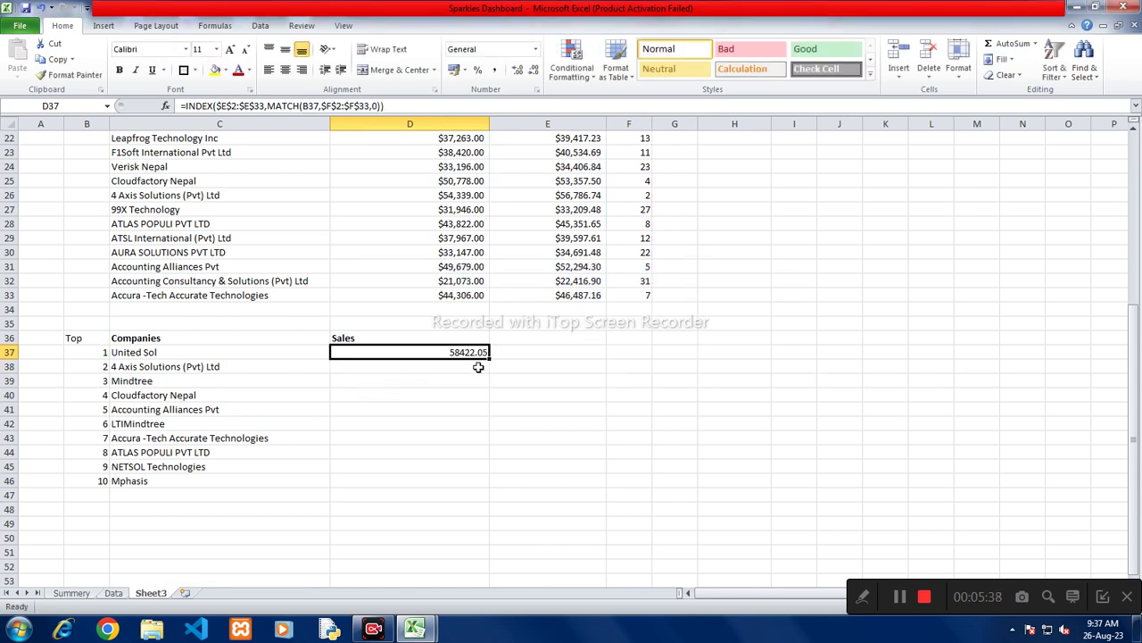
Step: Fill the formula down to D46 and Format Painter D33's currency onto D37:D46
{"action": "left_click_drag", "start_coordinate": [488, 359], "coordinate": [487, 488]}
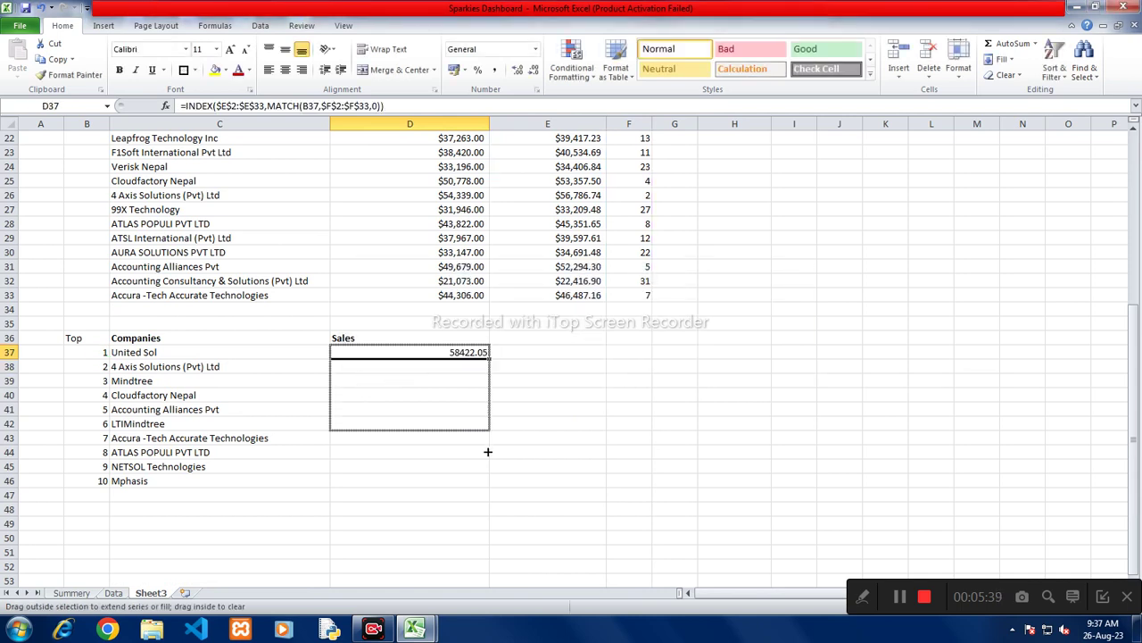
{"action": "left_click", "coordinate": [450, 295]}
{"action": "left_click", "coordinate": [68, 74]}
{"action": "left_click_drag", "start_coordinate": [442, 352], "coordinate": [448, 478]}
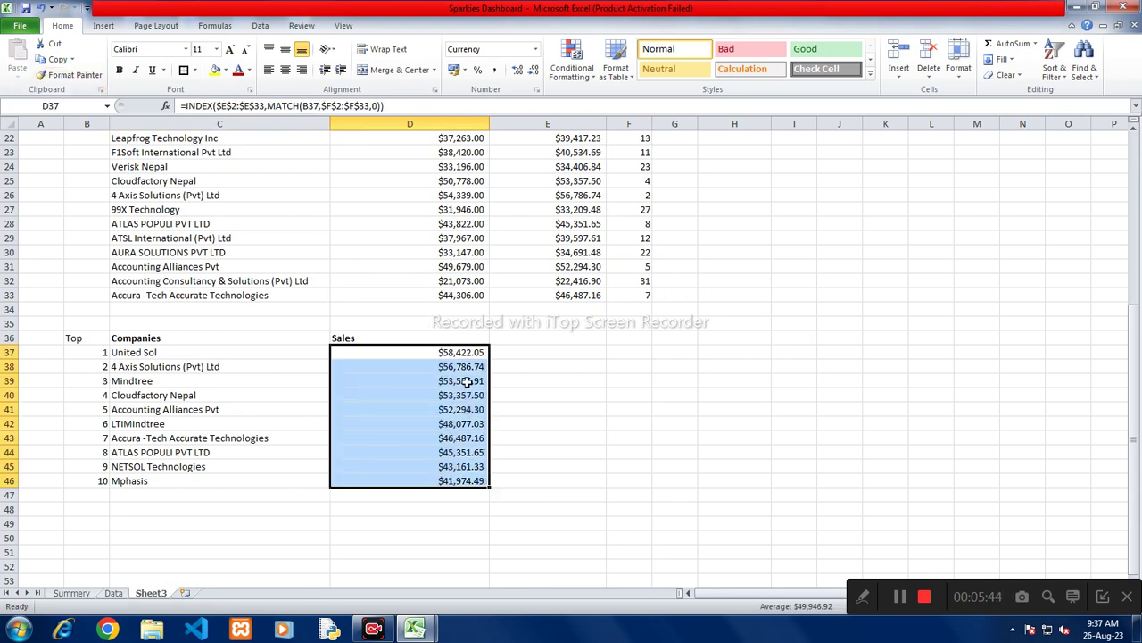
{"action": "left_click", "coordinate": [467, 381]}
{"action": "left_click", "coordinate": [418, 335]}
{"action": "left_click_drag", "start_coordinate": [89, 337], "coordinate": [453, 483]}
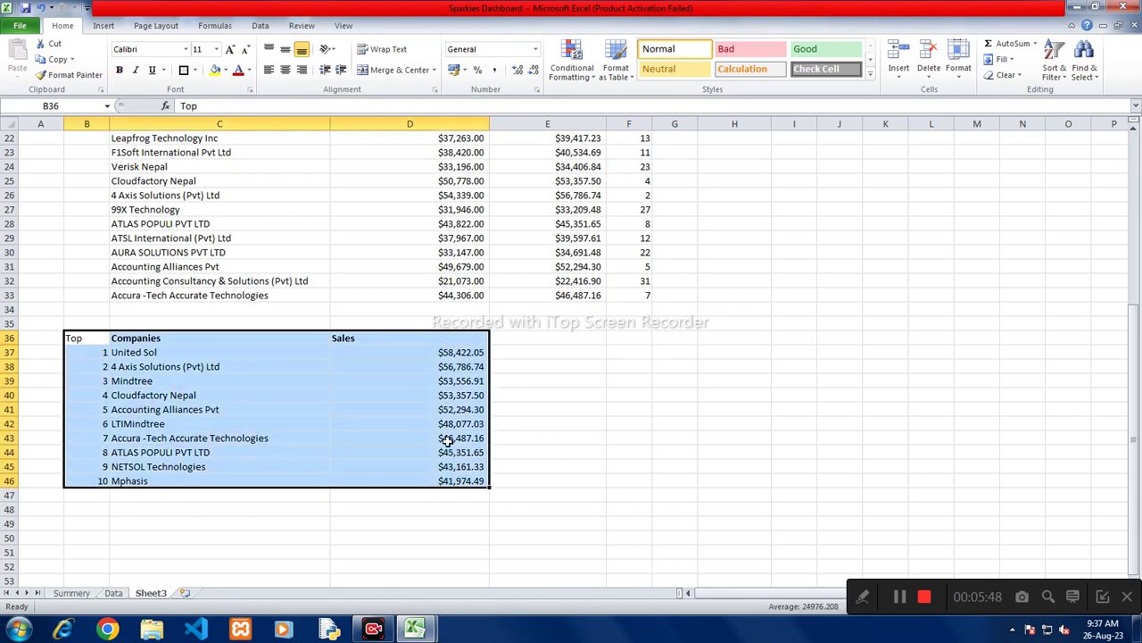
Step: Put an outside border around the Top 10 table B36:D46
{"action": "left_click", "coordinate": [183, 70]}
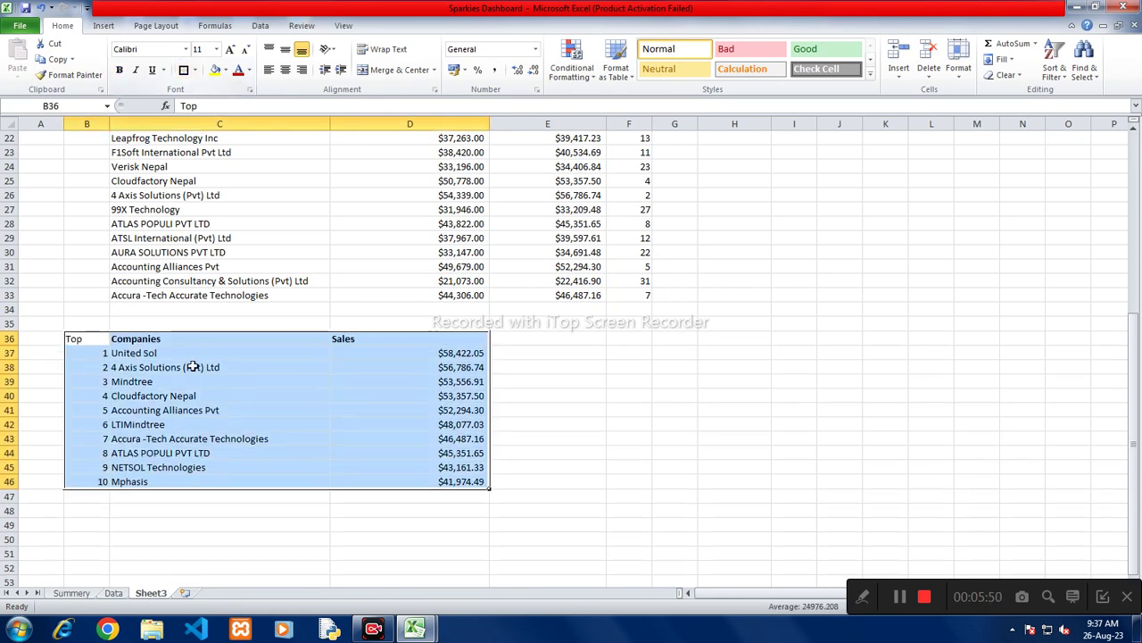
{"action": "left_click", "coordinate": [223, 381]}
{"action": "scroll", "coordinate": [225, 384], "scroll_direction": "up", "scroll_amount": 5}
{"action": "scroll", "coordinate": [225, 390], "scroll_direction": "up", "scroll_amount": 2}
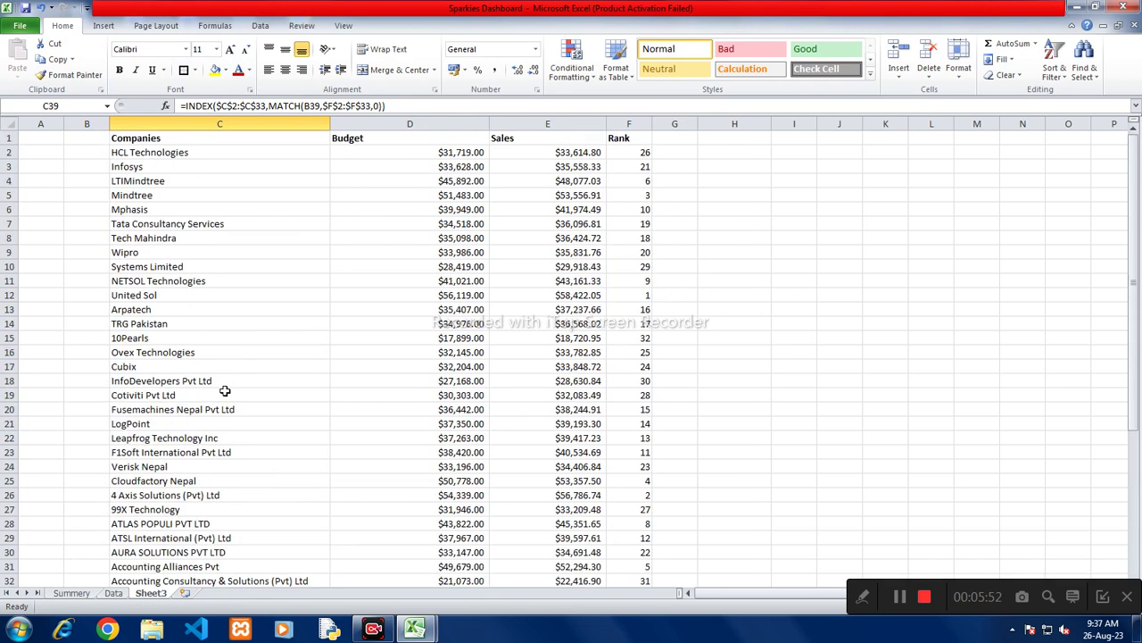
Step: Outline the company data table with a border
{"action": "mouse_move", "coordinate": [148, 138]}
{"action": "left_mouse_down"}
{"action": "mouse_move", "coordinate": [569, 585]}
{"action": "mouse_move", "coordinate": [646, 532]}
{"action": "left_mouse_up"}
{"action": "scroll", "coordinate": [201, 89], "scroll_direction": "up", "scroll_amount": 2}
{"action": "left_click", "coordinate": [194, 70]}
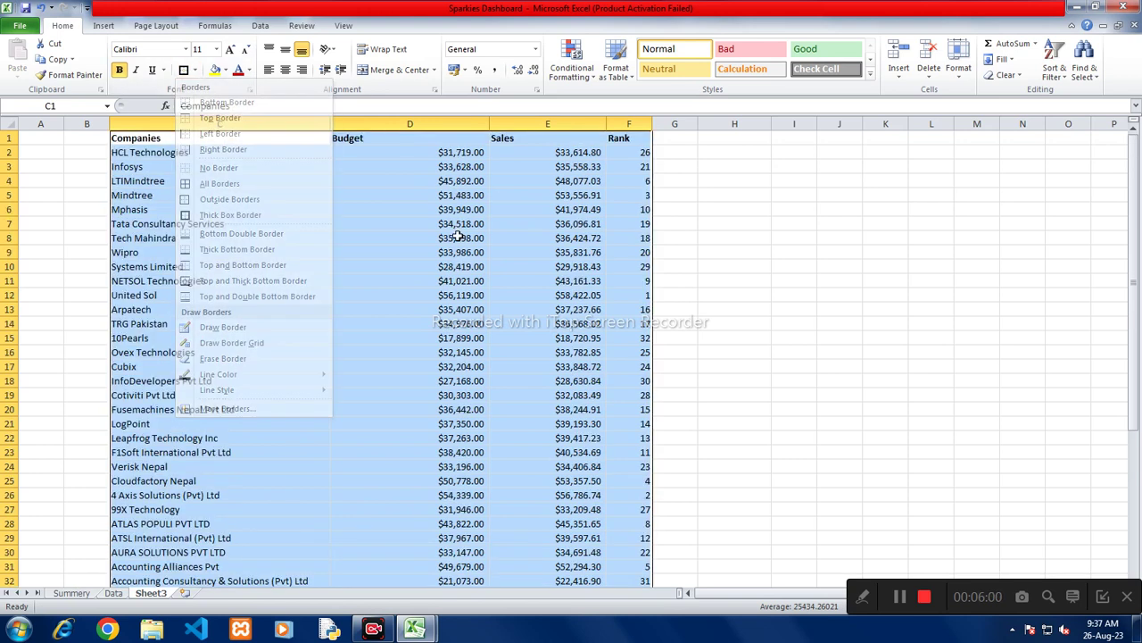
{"action": "left_click", "coordinate": [451, 267]}
{"action": "scroll", "coordinate": [451, 384], "scroll_direction": "down", "scroll_amount": 7}
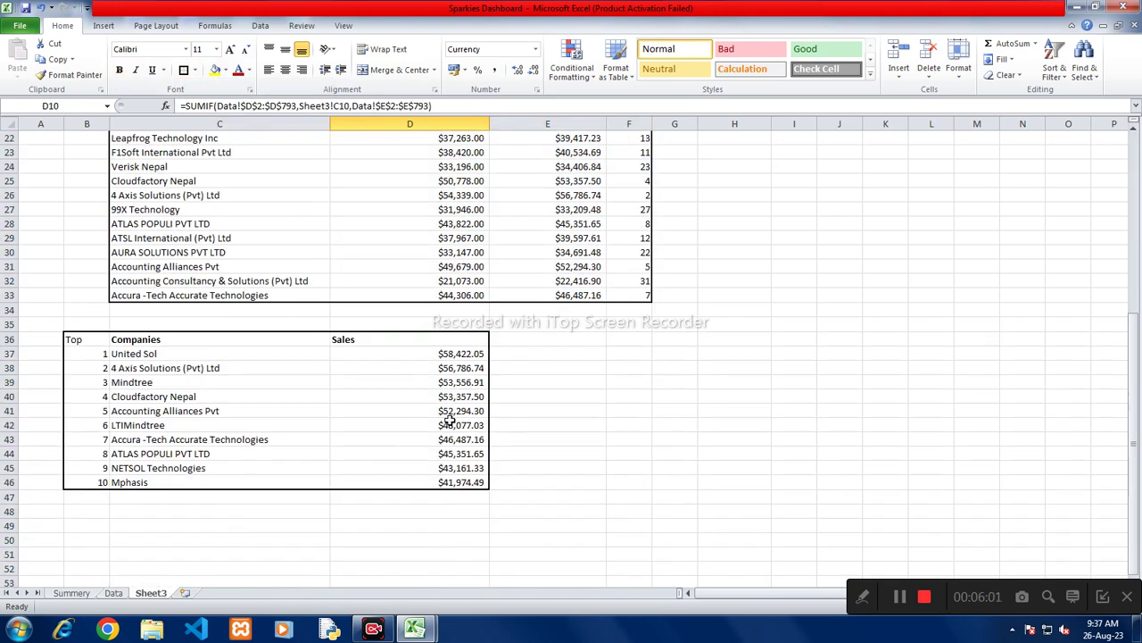
Step: Make the Top header in B36 bold and select the Top 10 table
{"action": "left_click", "coordinate": [78, 344]}
{"action": "left_click", "coordinate": [119, 69]}
{"action": "scroll", "coordinate": [220, 427], "scroll_direction": "down", "scroll_amount": 4}
{"action": "scroll", "coordinate": [215, 301], "scroll_direction": "up", "scroll_amount": 2}
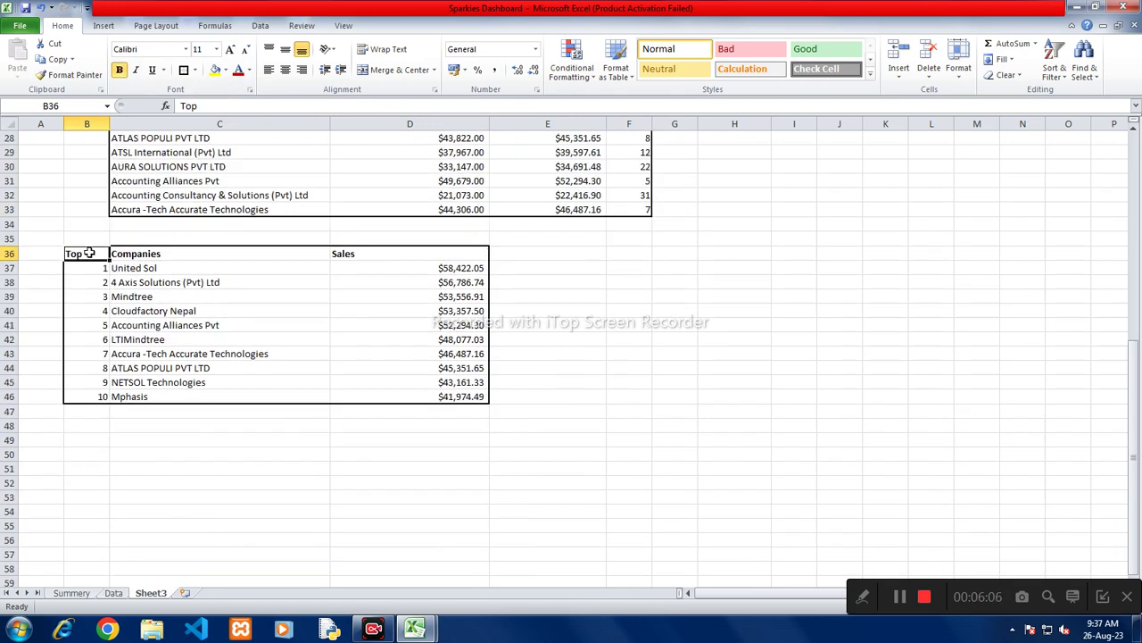
{"action": "left_click_drag", "start_coordinate": [106, 256], "coordinate": [455, 399]}
Step: Copy the Top 10 table to B48 and retitle the copy 'Bottom'
{"action": "key", "text": "ctrl+c"}
{"action": "left_click", "coordinate": [97, 428]}
{"action": "key", "text": "ctrl+v"}
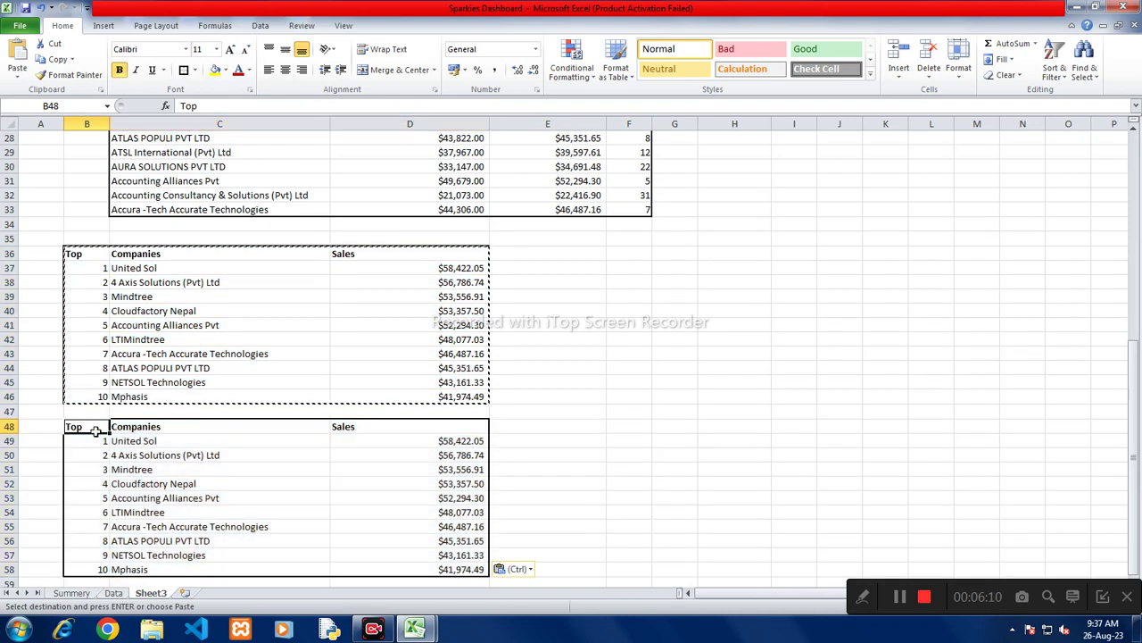
{"action": "type", "text": "Bottom"}
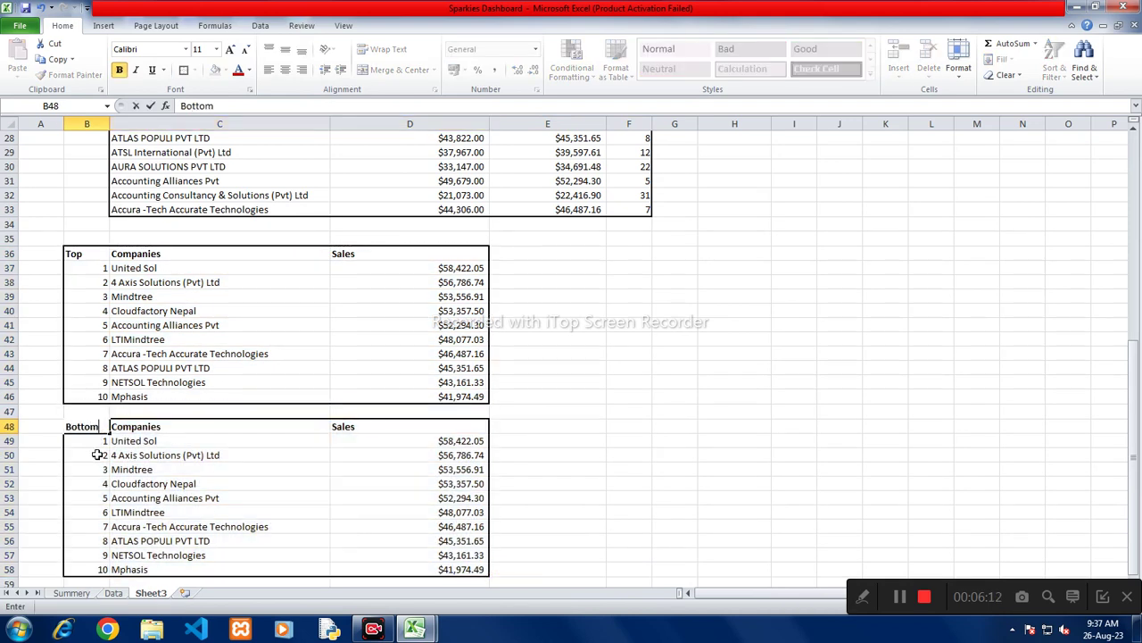
{"action": "key", "text": "Return"}
Step: Enter ranks 32 and 31 in B49:B50 and extend the series down to 23
{"action": "key", "text": "Down"}
{"action": "key", "text": "Down"}
{"action": "key", "text": "Down"}
{"action": "key", "text": "Down"}
{"action": "key", "text": "Down"}
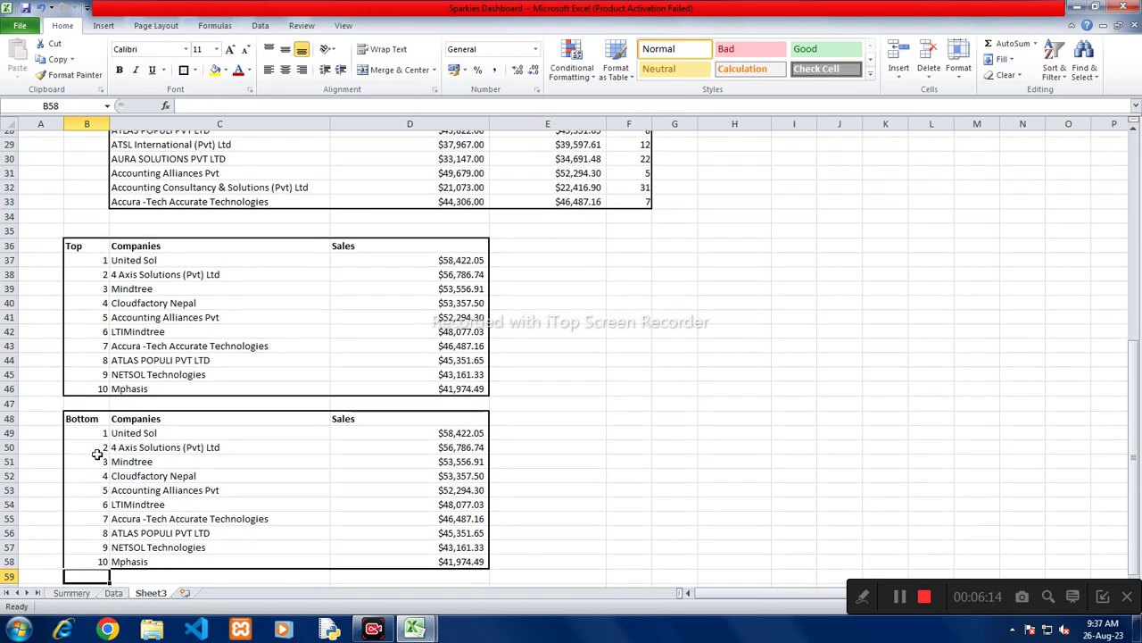
{"action": "key", "text": "Down"}
{"action": "key", "text": "Down"}
{"action": "key", "text": "Down"}
{"action": "left_click", "coordinate": [96, 455]}
{"action": "key", "text": "Up"}
{"action": "key", "text": "Up"}
{"action": "key", "text": "Up"}
{"action": "type", "text": "32"}
{"action": "key", "text": "Return"}
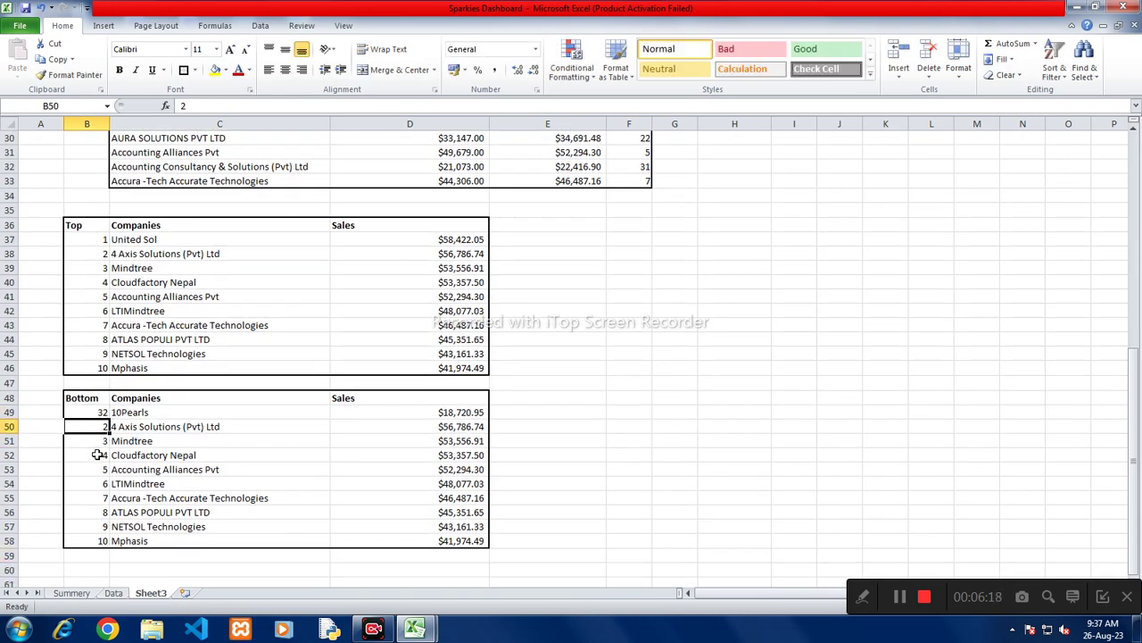
{"action": "type", "text": "31"}
{"action": "key", "text": "Return"}
{"action": "key", "text": "Up"}
{"action": "key", "text": "Up"}
{"action": "key", "text": "shift+Down"}
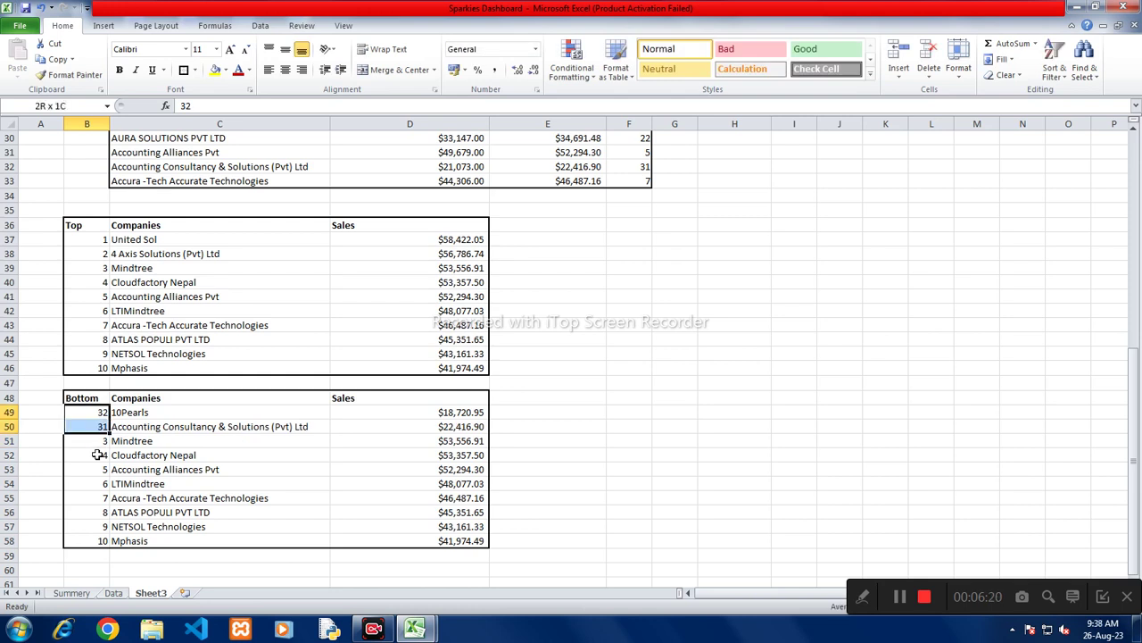
{"action": "left_click_drag", "start_coordinate": [109, 432], "coordinate": [106, 543]}
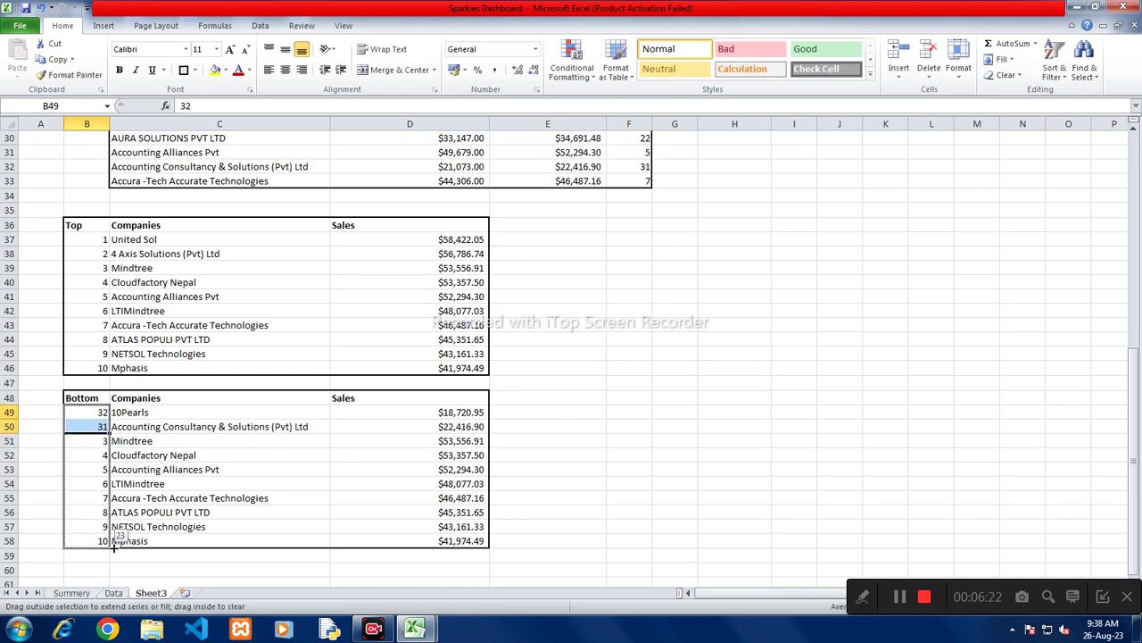
Step: Check the company and sales lookup formulas in C49 and D49 without changing them
{"action": "left_click", "coordinate": [227, 512]}
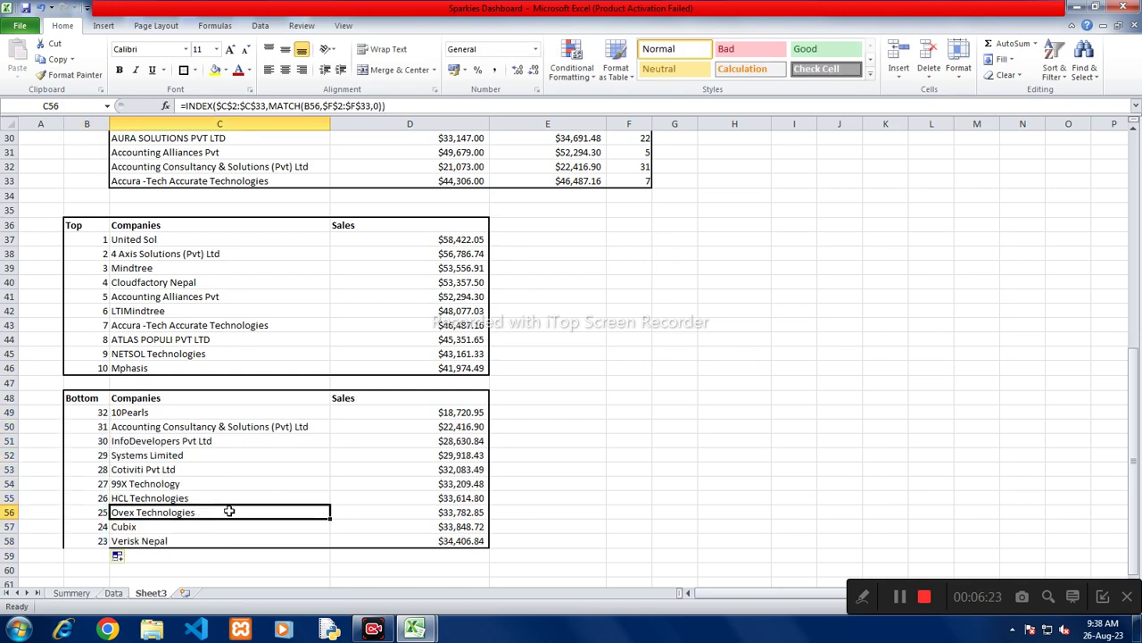
{"action": "double_click", "coordinate": [427, 415]}
{"action": "key", "text": "Escape"}
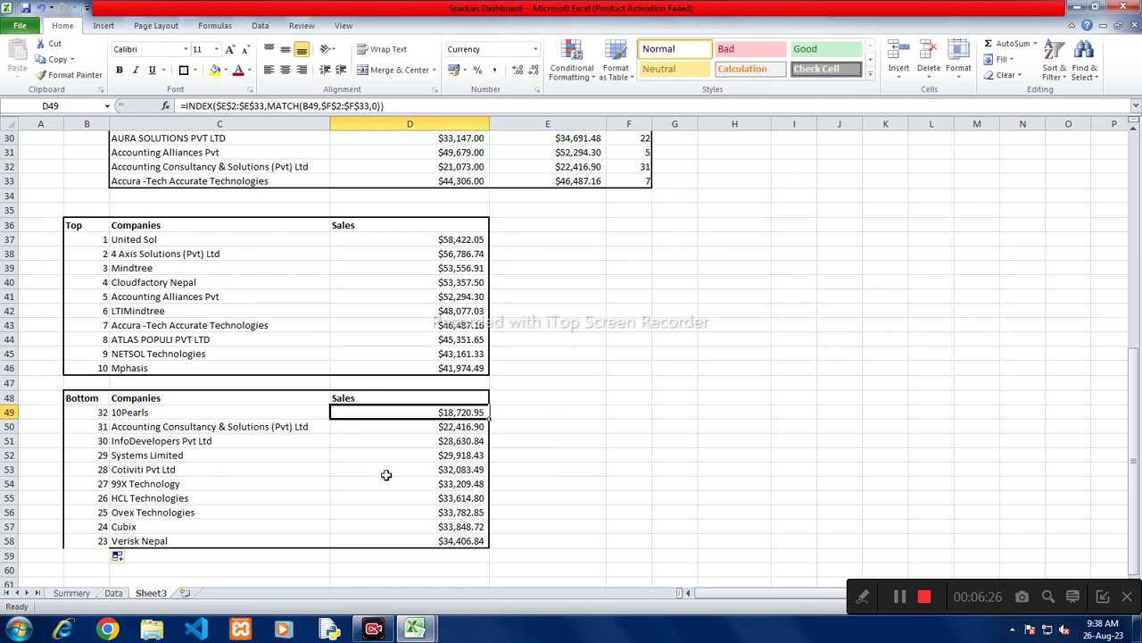
{"action": "left_click", "coordinate": [197, 416]}
{"action": "double_click", "coordinate": [196, 416]}
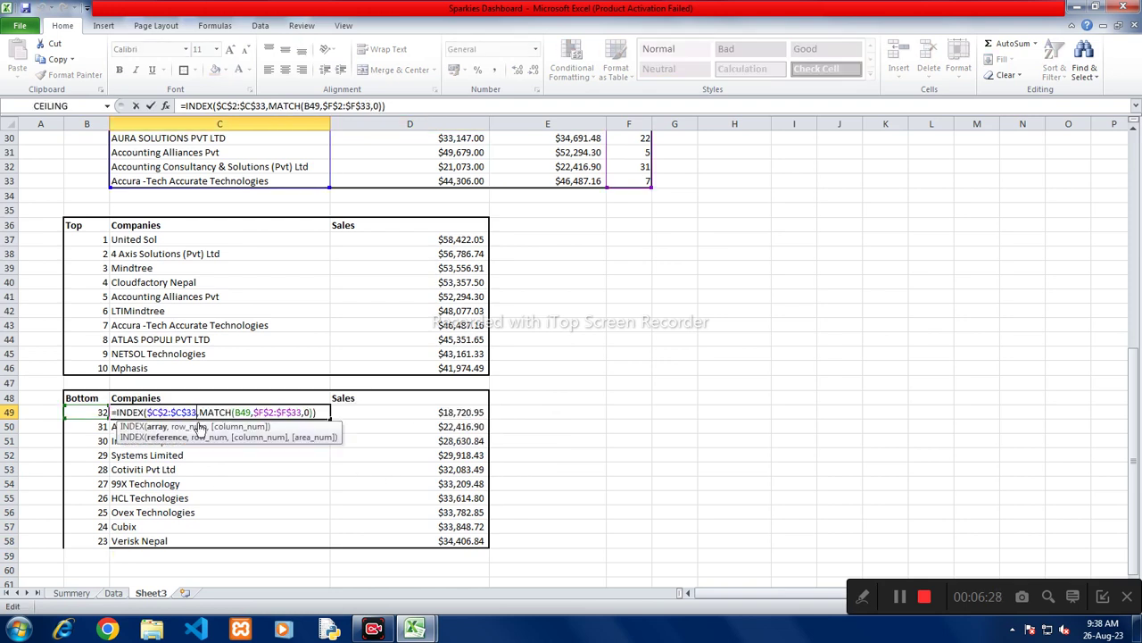
{"action": "key", "text": "Escape"}
{"action": "double_click", "coordinate": [444, 415]}
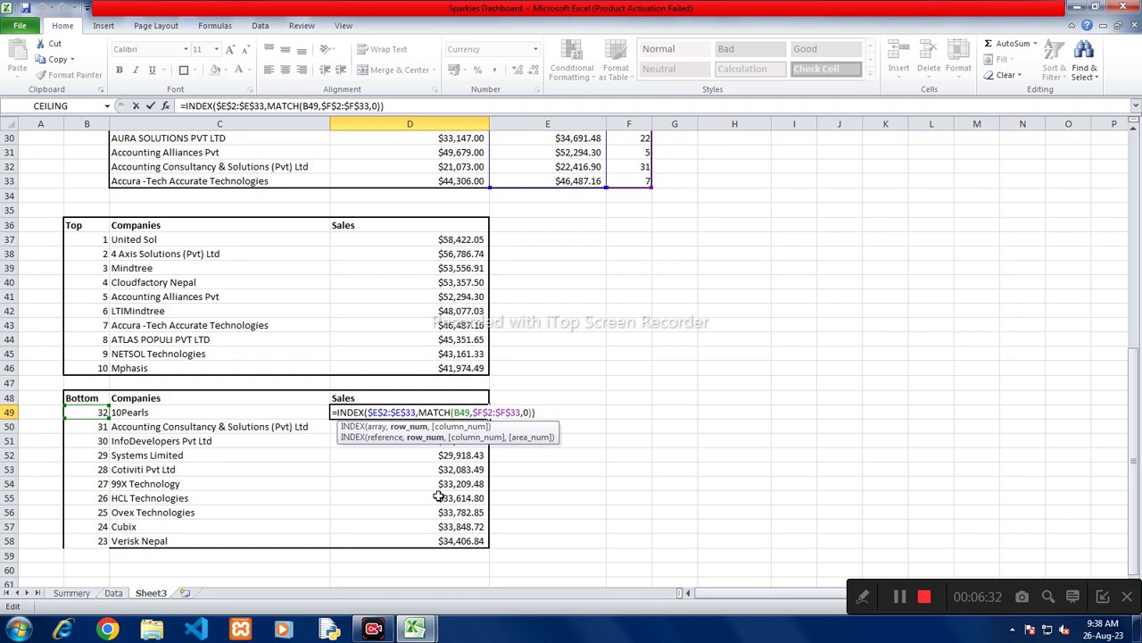
{"action": "scroll", "coordinate": [440, 497], "scroll_direction": "up", "scroll_amount": 4}
{"action": "scroll", "coordinate": [439, 497], "scroll_direction": "up", "scroll_amount": 3}
{"action": "scroll", "coordinate": [439, 497], "scroll_direction": "down", "scroll_amount": 7}
{"action": "key", "text": "Escape"}
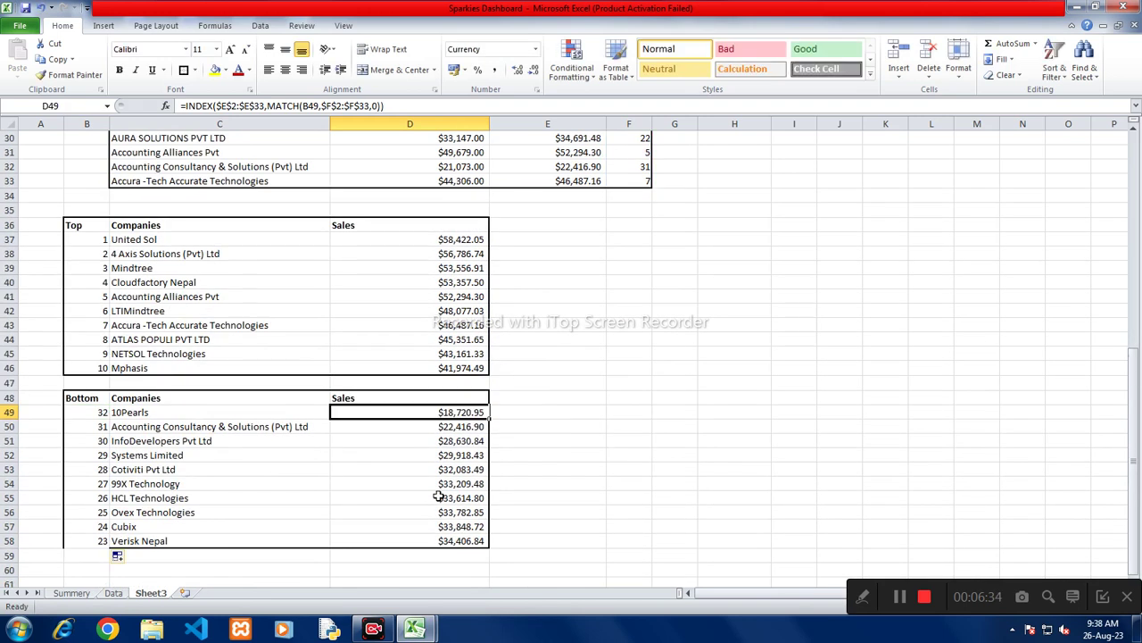
{"action": "scroll", "coordinate": [439, 497], "scroll_direction": "down", "scroll_amount": 2}
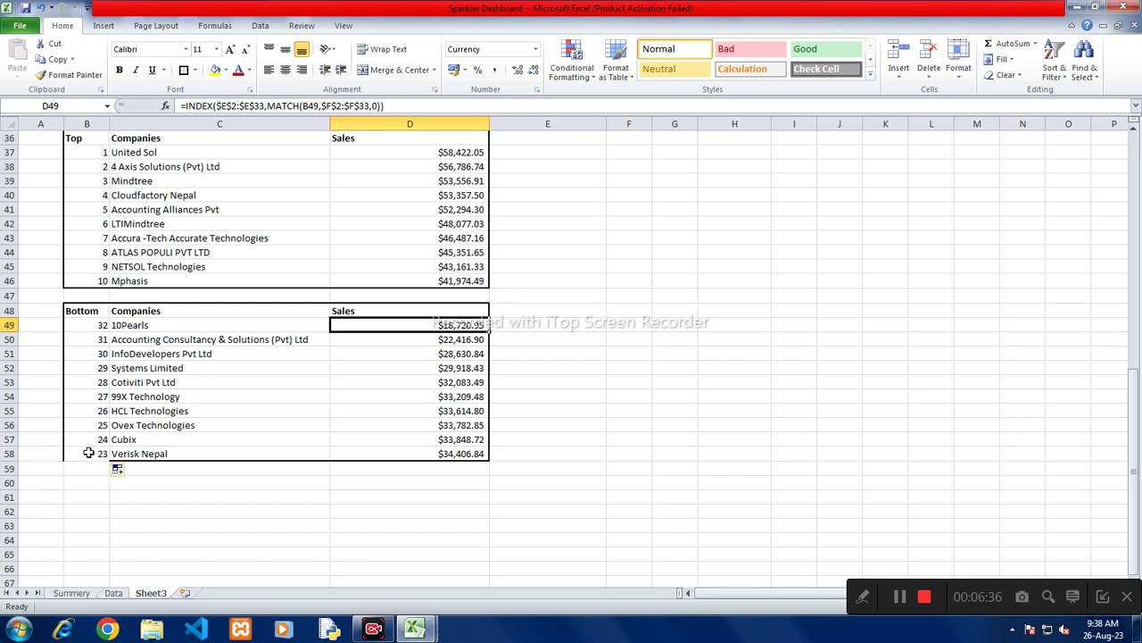
Step: Put an outside border around the Bottom table B48:D58 and switch to the Summary sheet
{"action": "left_click_drag", "start_coordinate": [85, 311], "coordinate": [460, 450]}
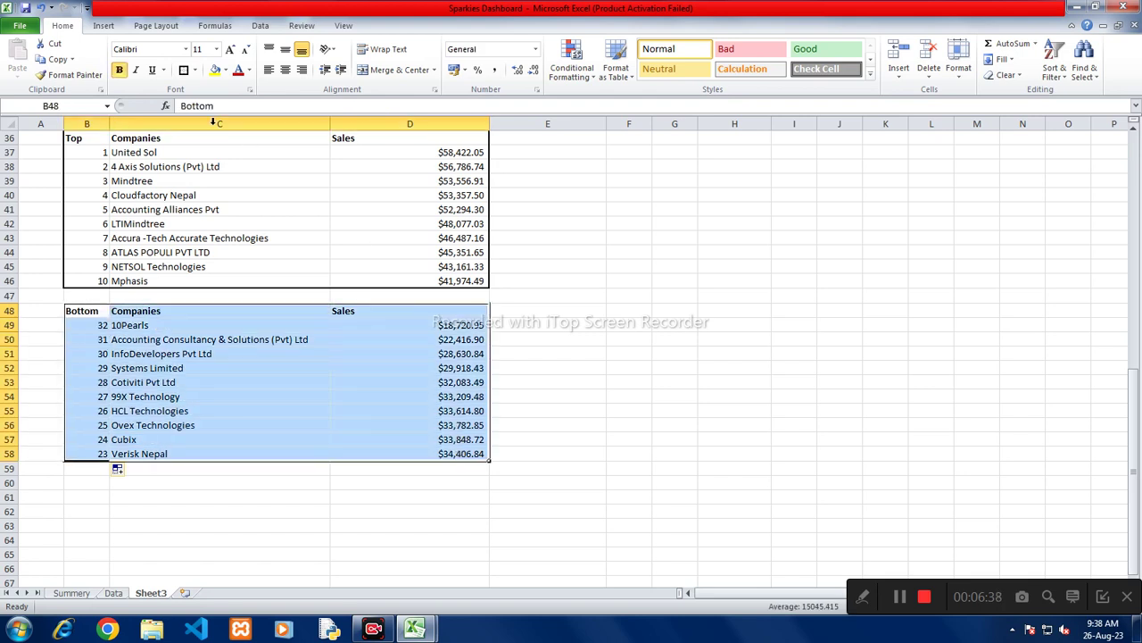
{"action": "left_click", "coordinate": [182, 73]}
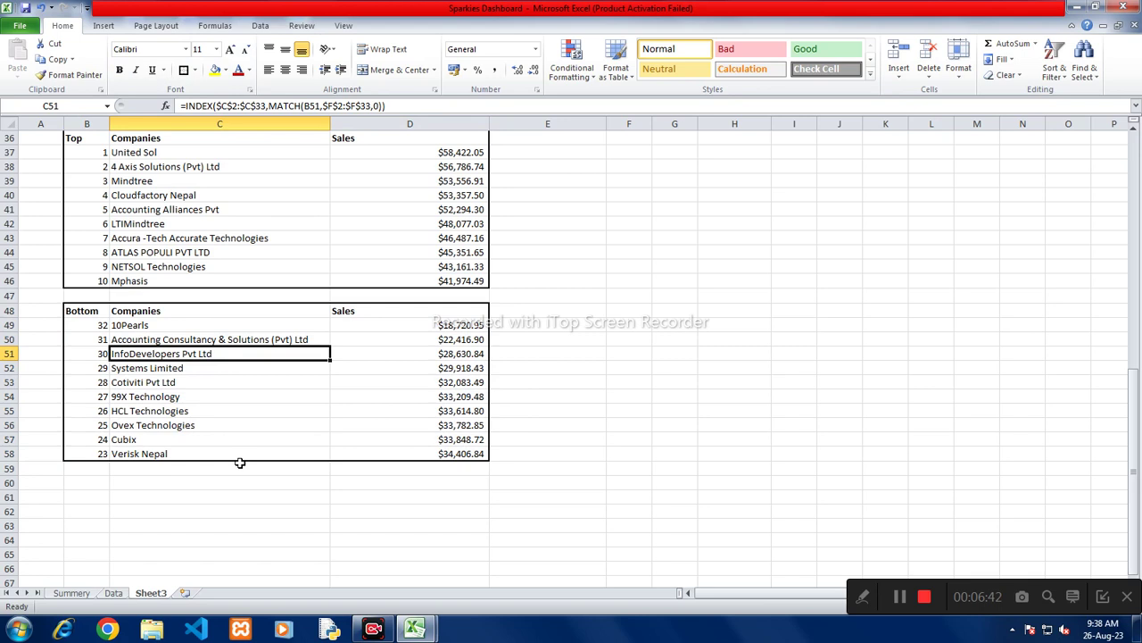
{"action": "scroll", "coordinate": [239, 463], "scroll_direction": "down", "scroll_amount": 2}
{"action": "scroll", "coordinate": [238, 461], "scroll_direction": "down", "scroll_amount": 1}
{"action": "left_click", "coordinate": [93, 353]}
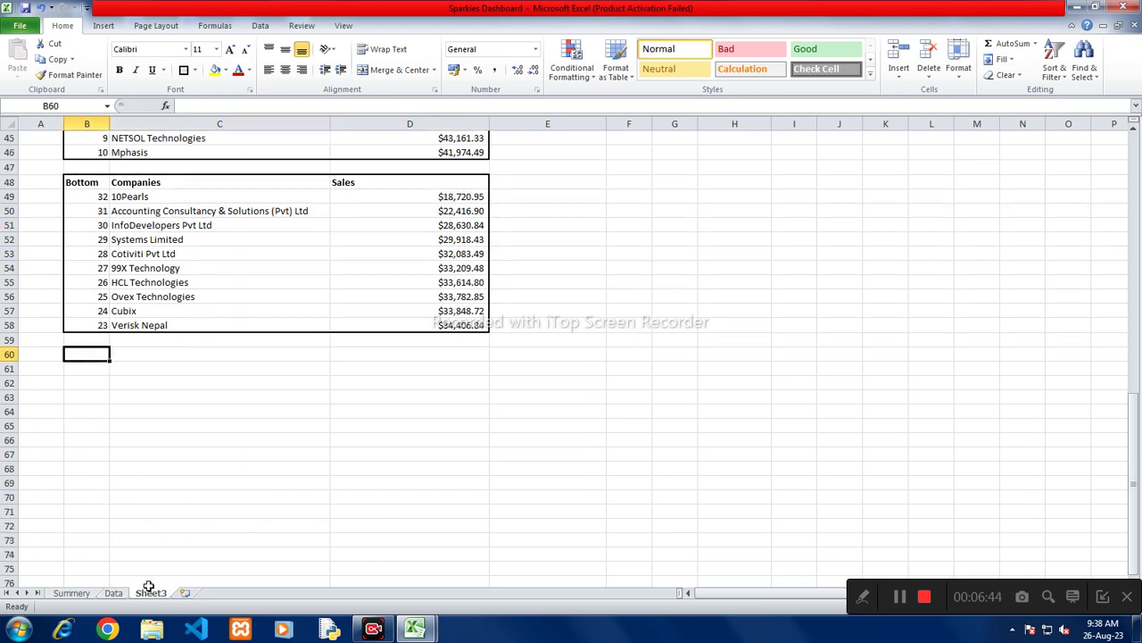
{"action": "left_click", "coordinate": [88, 596]}
Step: Link B17 to the top company name with =Sheet3!C37
{"action": "left_click", "coordinate": [146, 276]}
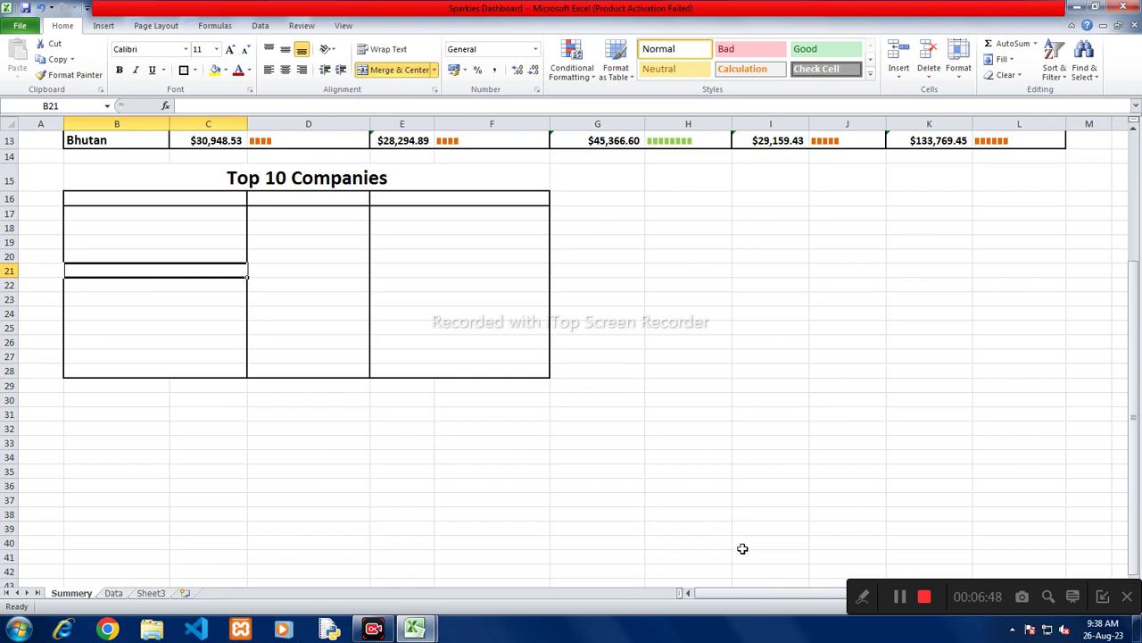
{"action": "scroll", "coordinate": [503, 500], "scroll_direction": "up", "scroll_amount": 1}
{"action": "scroll", "coordinate": [505, 500], "scroll_direction": "up", "scroll_amount": 3}
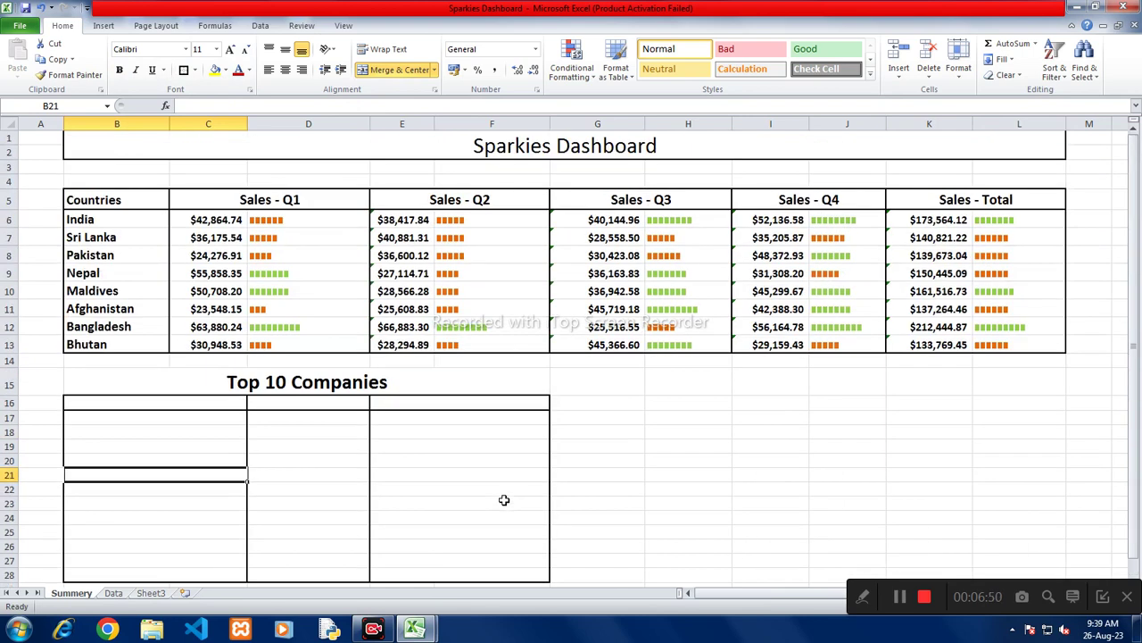
{"action": "left_click", "coordinate": [193, 422]}
{"action": "scroll", "coordinate": [222, 496], "scroll_direction": "down", "scroll_amount": 1}
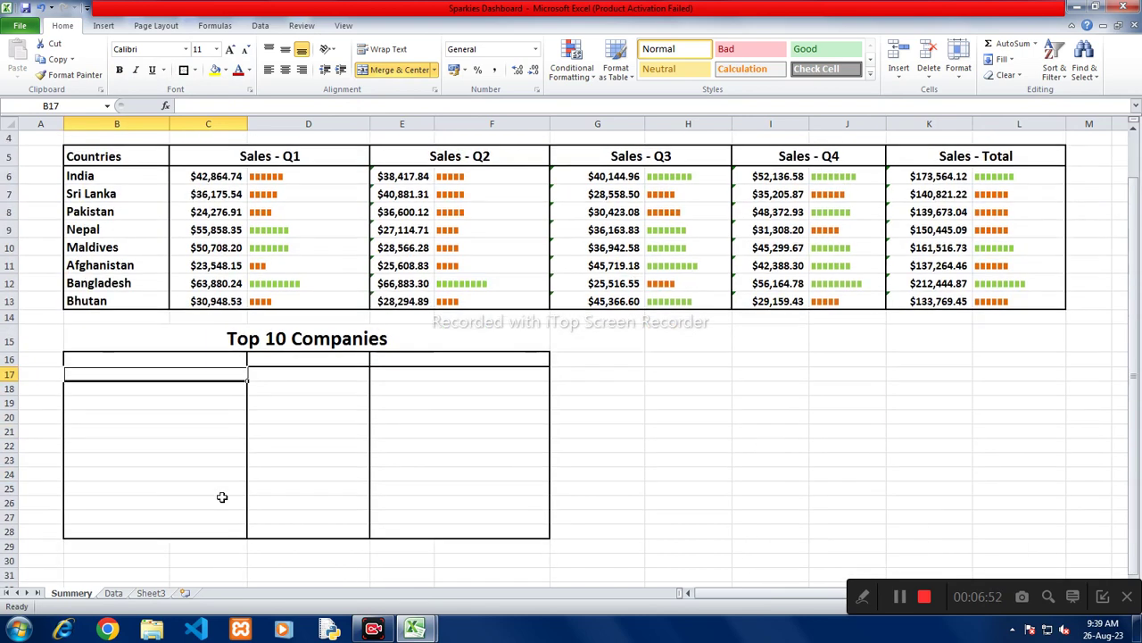
{"action": "type", "text": "="}
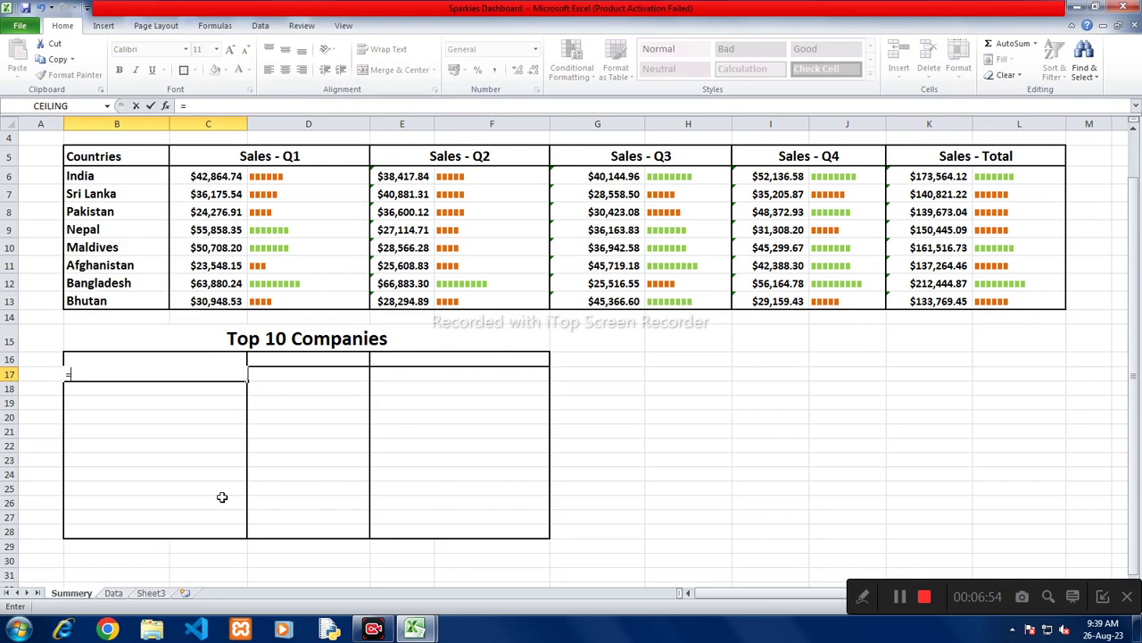
{"action": "left_click", "coordinate": [164, 592]}
{"action": "left_click", "coordinate": [176, 198]}
{"action": "scroll", "coordinate": [171, 196], "scroll_direction": "up", "scroll_amount": 5}
{"action": "left_click", "coordinate": [165, 239]}
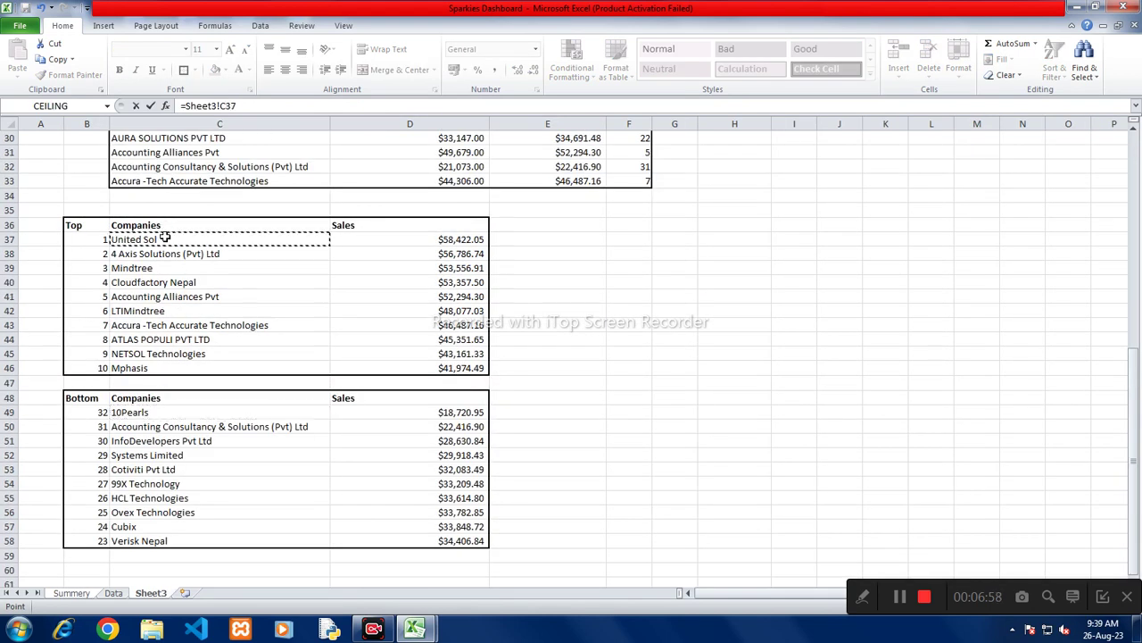
{"action": "key", "text": "Return"}
Step: Fill the company link down the Top 10 box, undoing a trial bold format
{"action": "left_click", "coordinate": [190, 374]}
{"action": "left_click_drag", "start_coordinate": [247, 381], "coordinate": [238, 531]}
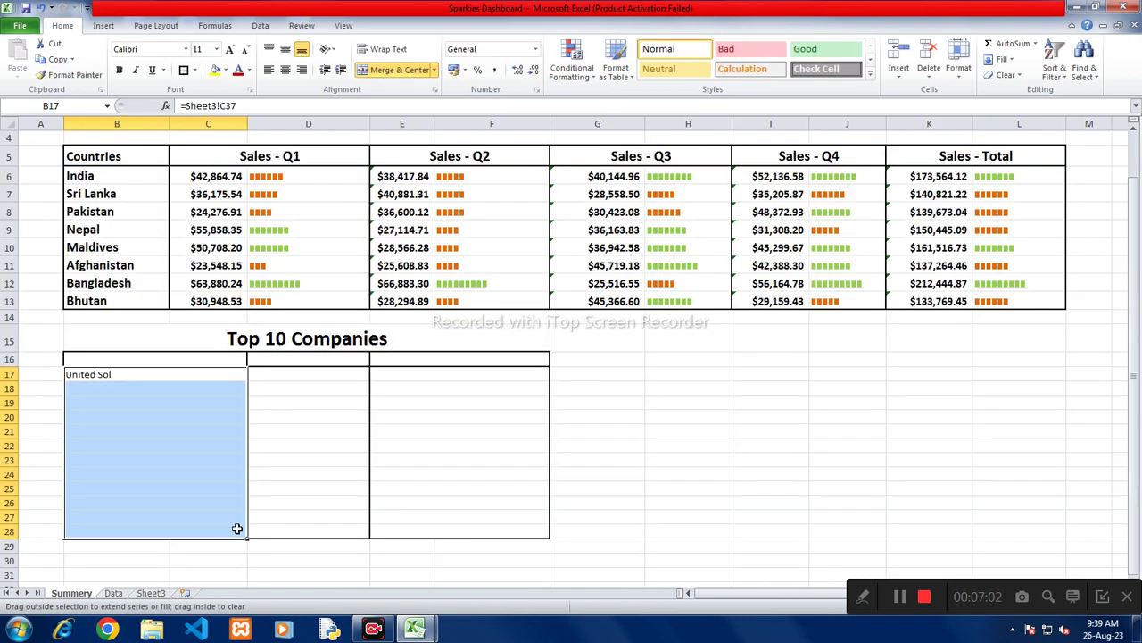
{"action": "left_click", "coordinate": [96, 250]}
{"action": "left_click", "coordinate": [70, 74]}
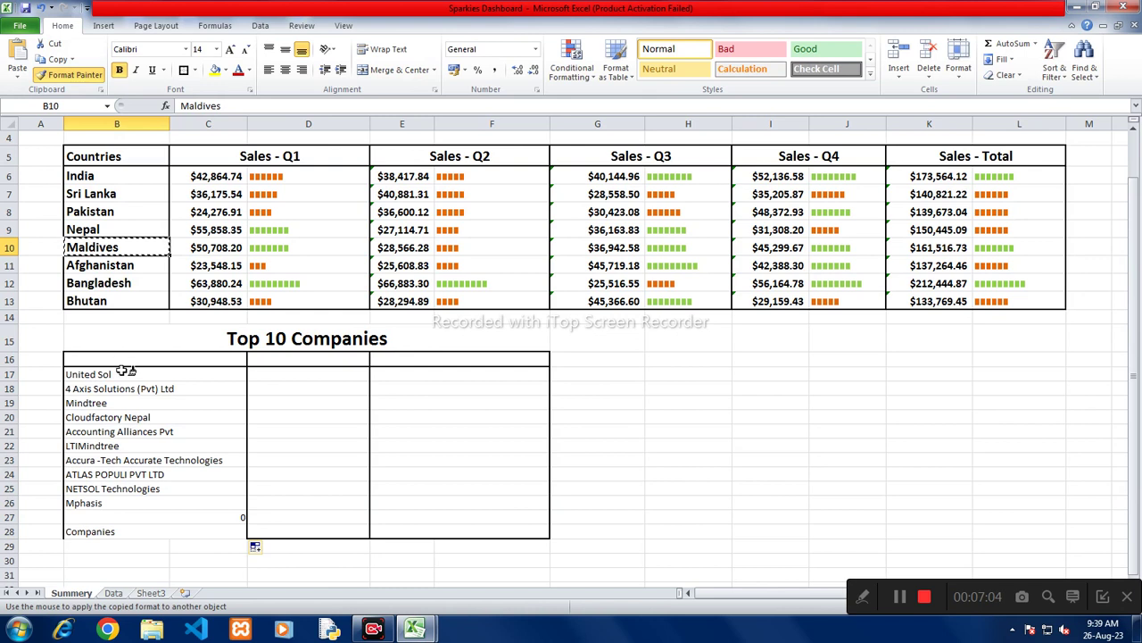
{"action": "left_click_drag", "start_coordinate": [107, 374], "coordinate": [128, 531]}
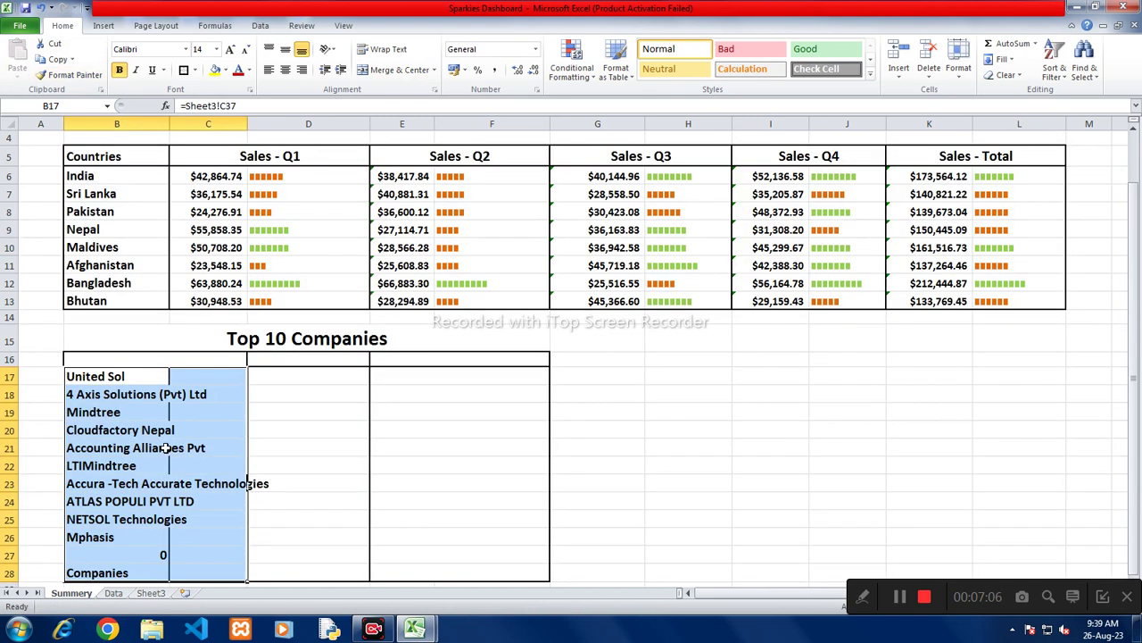
{"action": "key", "text": "ctrl+z"}
{"action": "left_click", "coordinate": [166, 431]}
{"action": "left_click_drag", "start_coordinate": [134, 374], "coordinate": [158, 530]}
{"action": "double_click", "coordinate": [156, 374]}
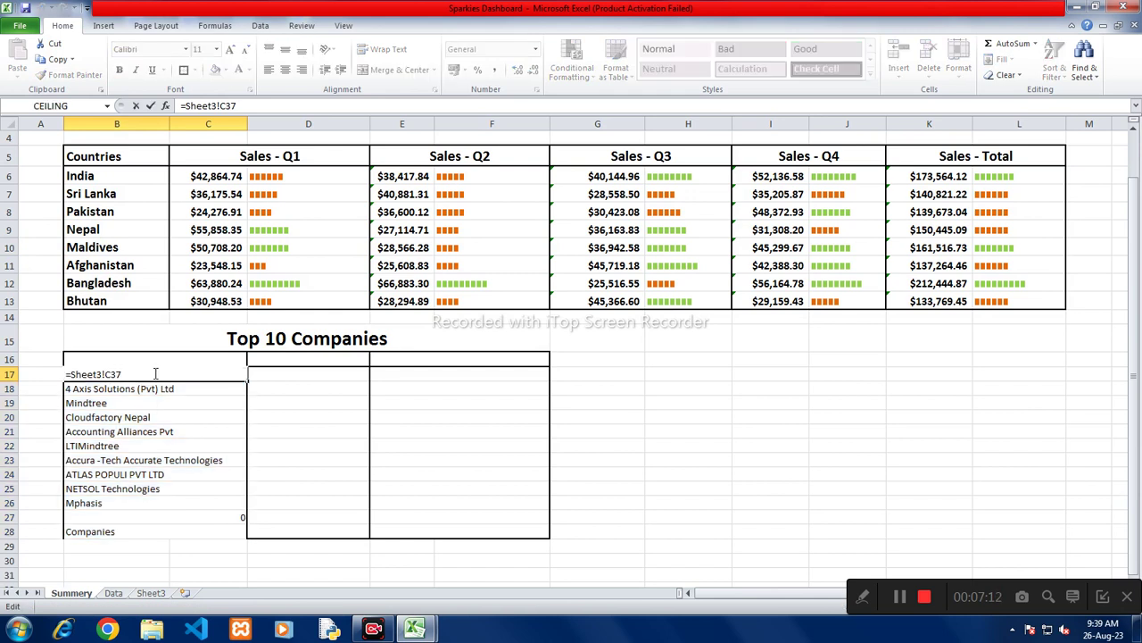
{"action": "key", "text": "Escape"}
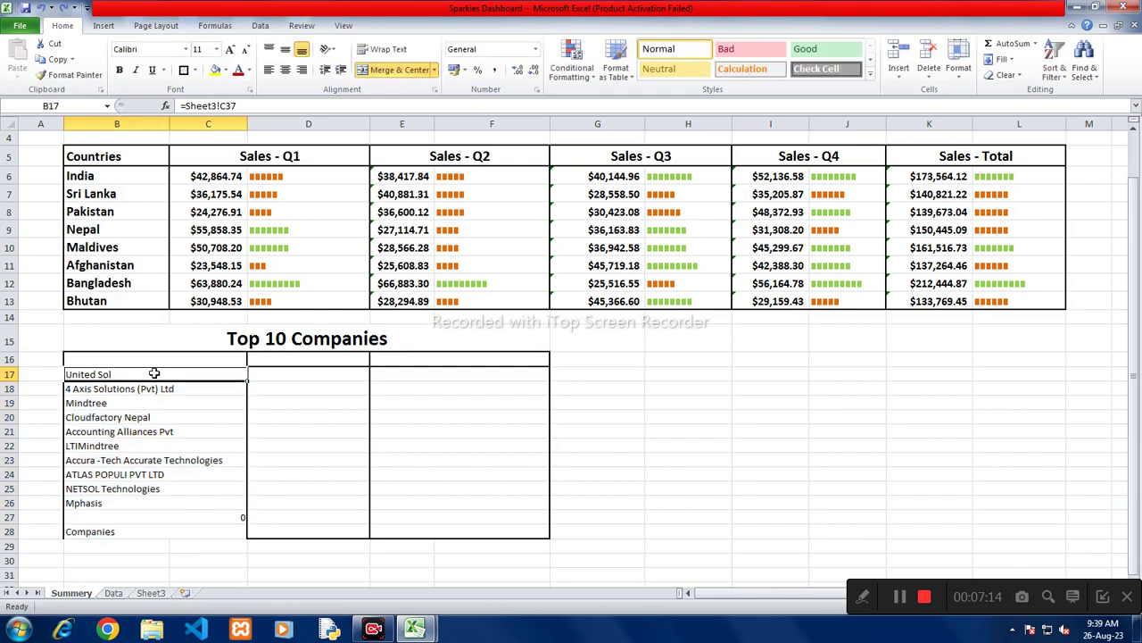
Step: Delete the leftover 0 and Companies entries from B27:B28
{"action": "key", "text": "Down"}
{"action": "key", "text": "Down"}
{"action": "key", "text": "Down"}
{"action": "key", "text": "Down"}
{"action": "key", "text": "Down"}
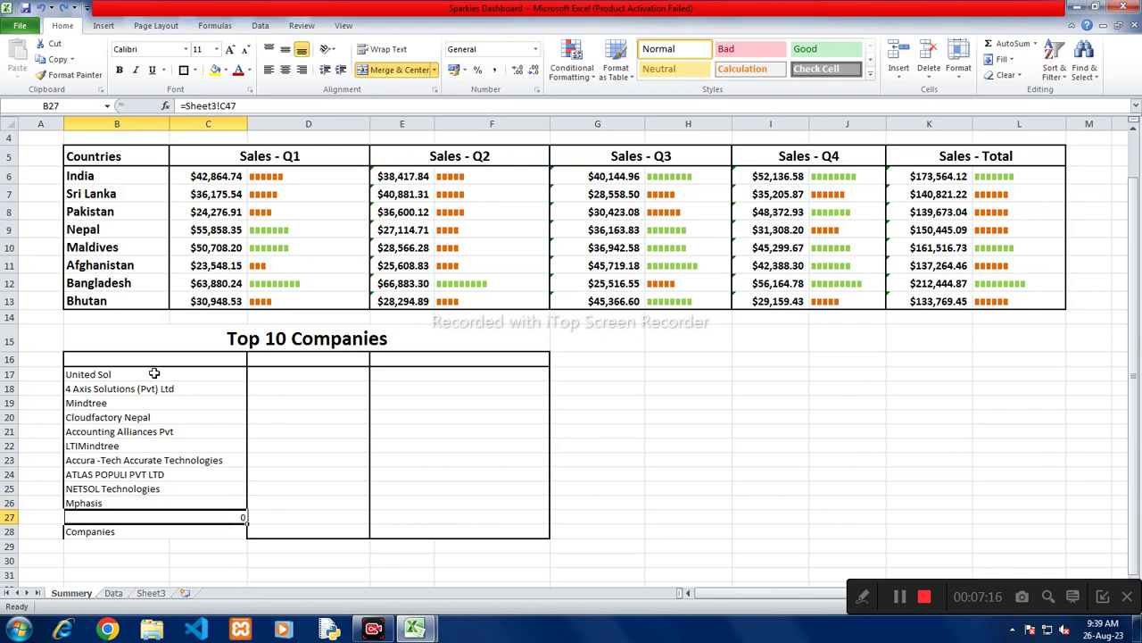
{"action": "key", "text": "F2"}
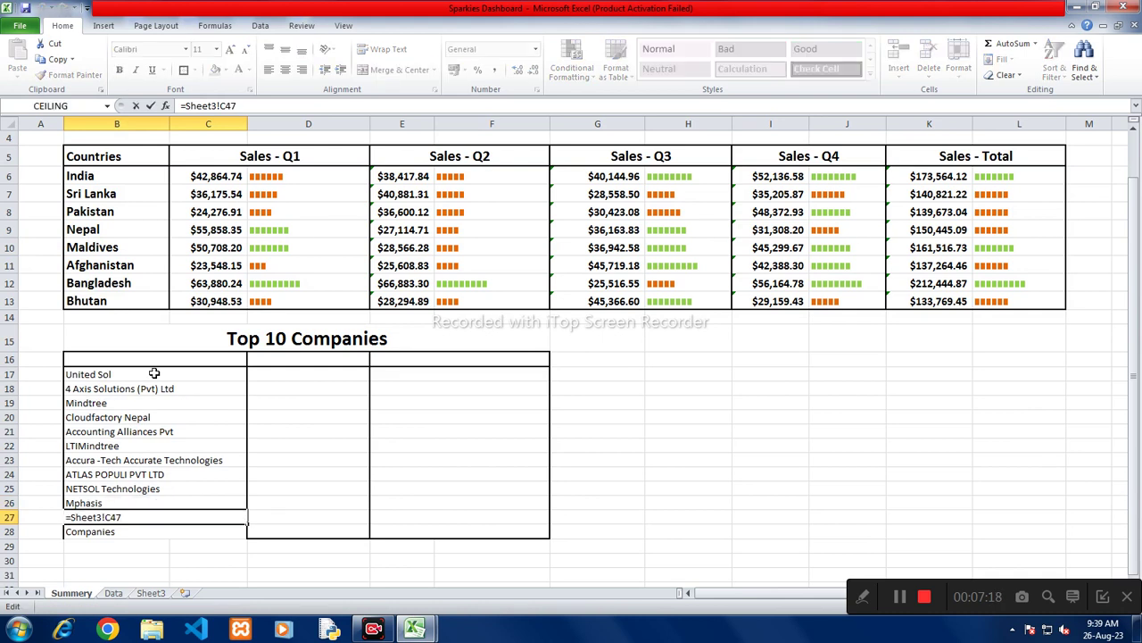
{"action": "key", "text": "ctrl+Return"}
{"action": "key", "text": "Up"}
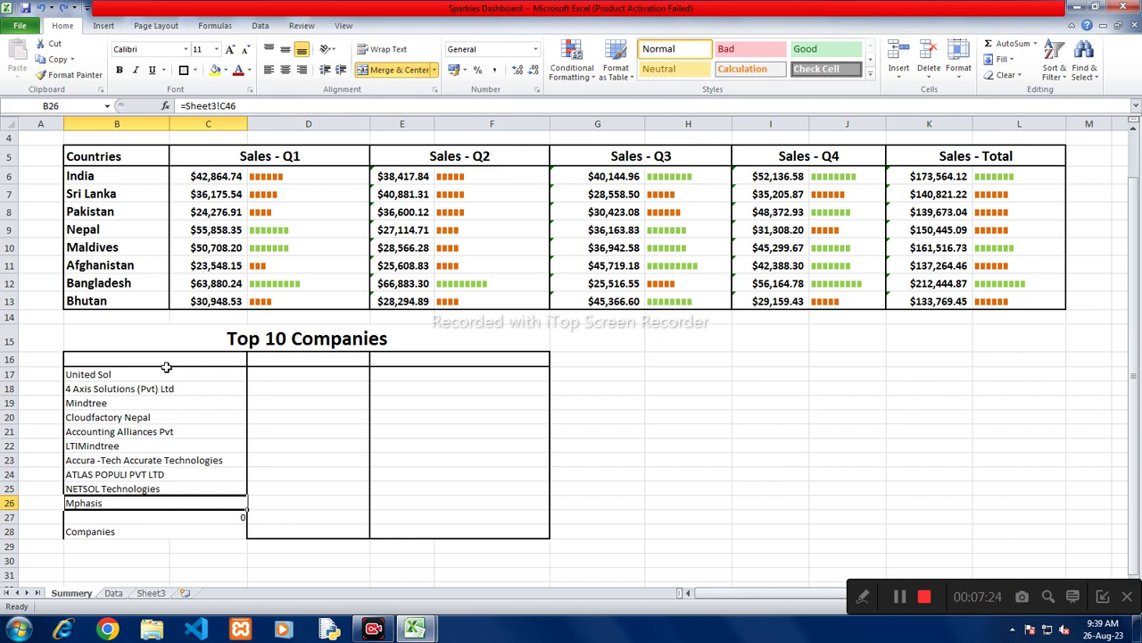
{"action": "left_click", "coordinate": [381, 506]}
{"action": "left_click", "coordinate": [233, 517]}
{"action": "left_click", "coordinate": [147, 530]}
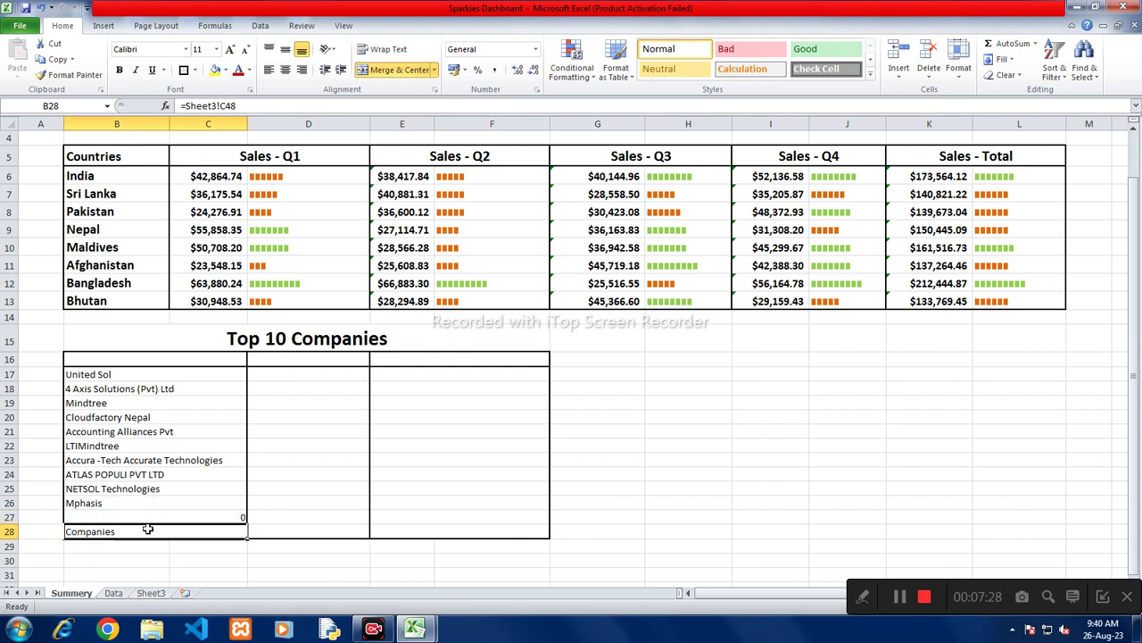
{"action": "left_click_drag", "start_coordinate": [148, 518], "coordinate": [152, 531]}
{"action": "key", "text": "Delete"}
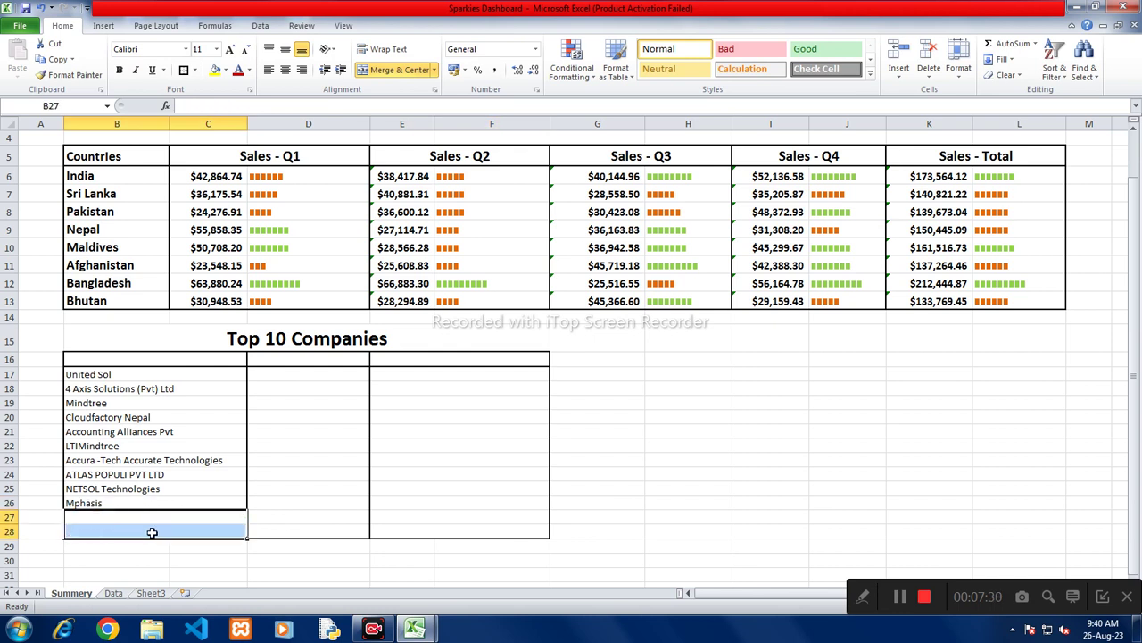
{"action": "left_click", "coordinate": [229, 533]}
{"action": "left_click_drag", "start_coordinate": [98, 375], "coordinate": [134, 502]}
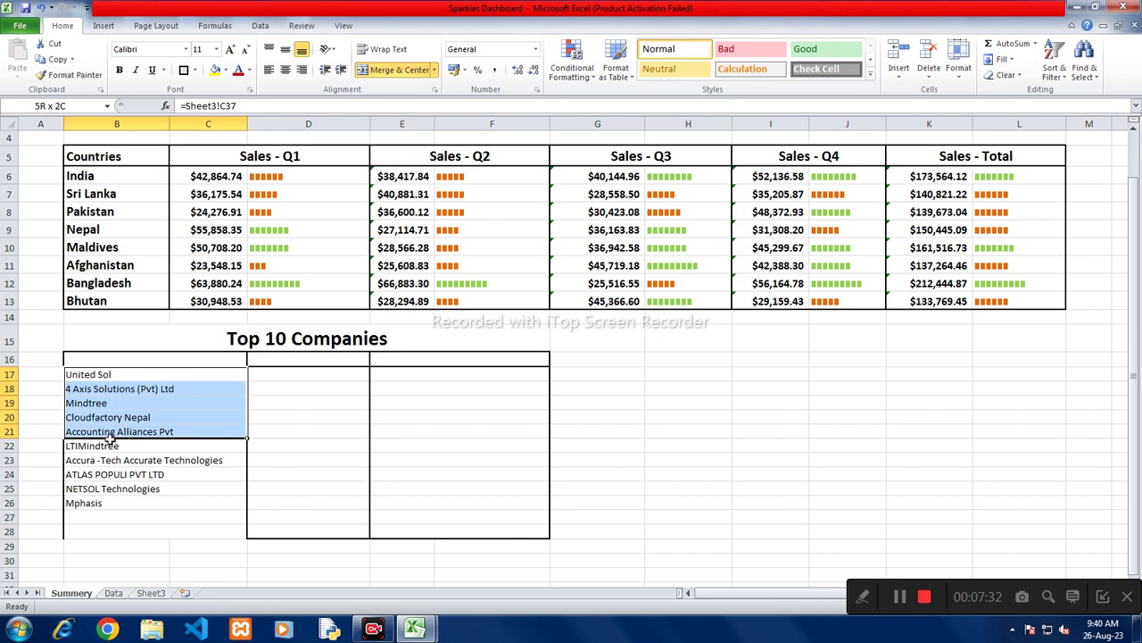
Step: Clear the formatting from rows 27–28 so the Top 10 box ends at row 26
{"action": "left_click", "coordinate": [276, 526]}
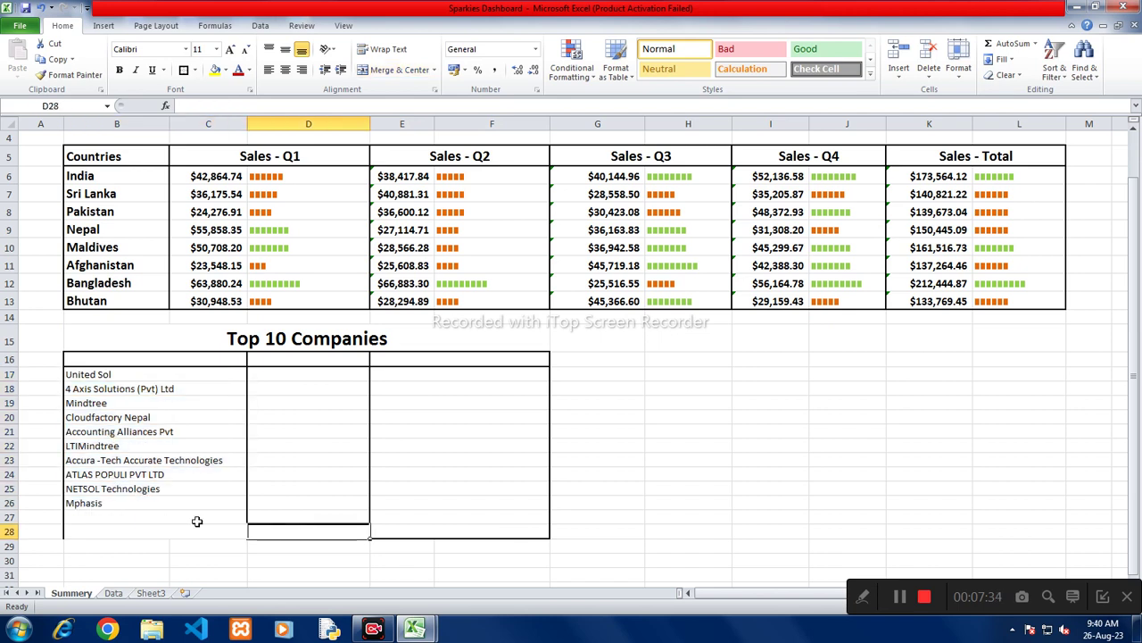
{"action": "left_click_drag", "start_coordinate": [128, 376], "coordinate": [476, 539]}
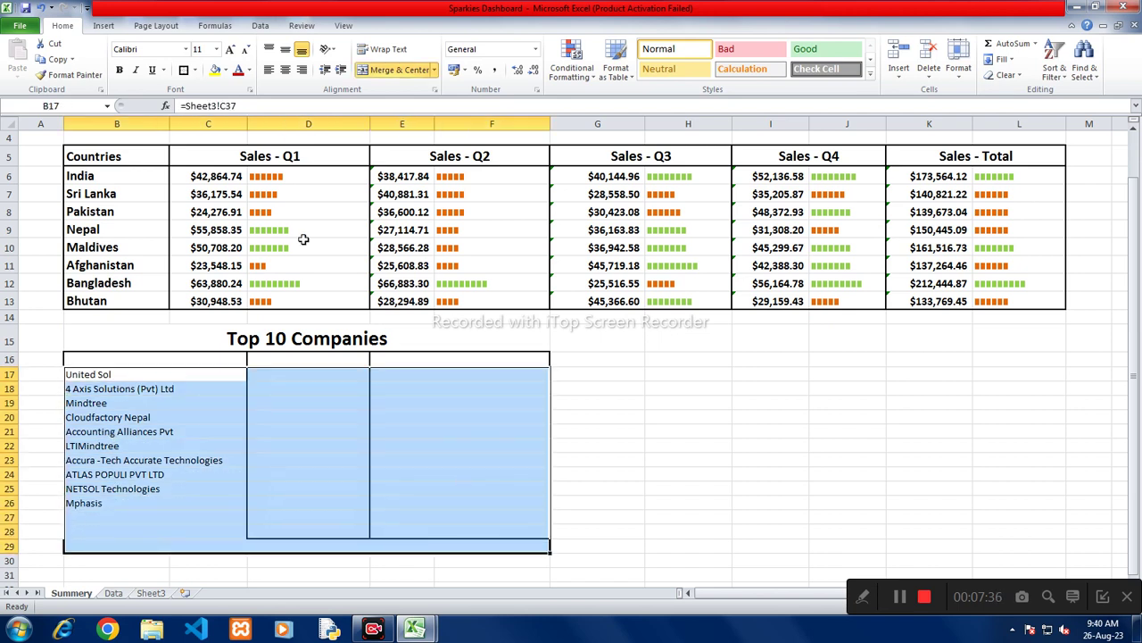
{"action": "left_click", "coordinate": [229, 446]}
{"action": "left_click", "coordinate": [124, 516]}
{"action": "left_click_drag", "start_coordinate": [124, 517], "coordinate": [477, 528]}
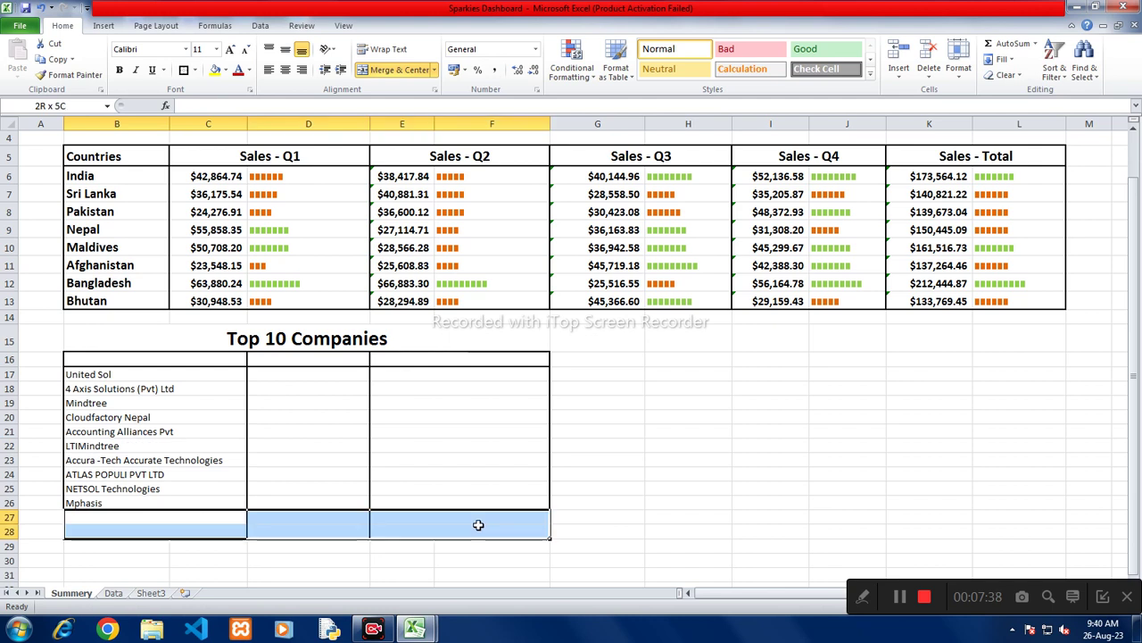
{"action": "left_click", "coordinate": [1007, 75]}
{"action": "left_click", "coordinate": [1022, 93]}
{"action": "left_click", "coordinate": [482, 445]}
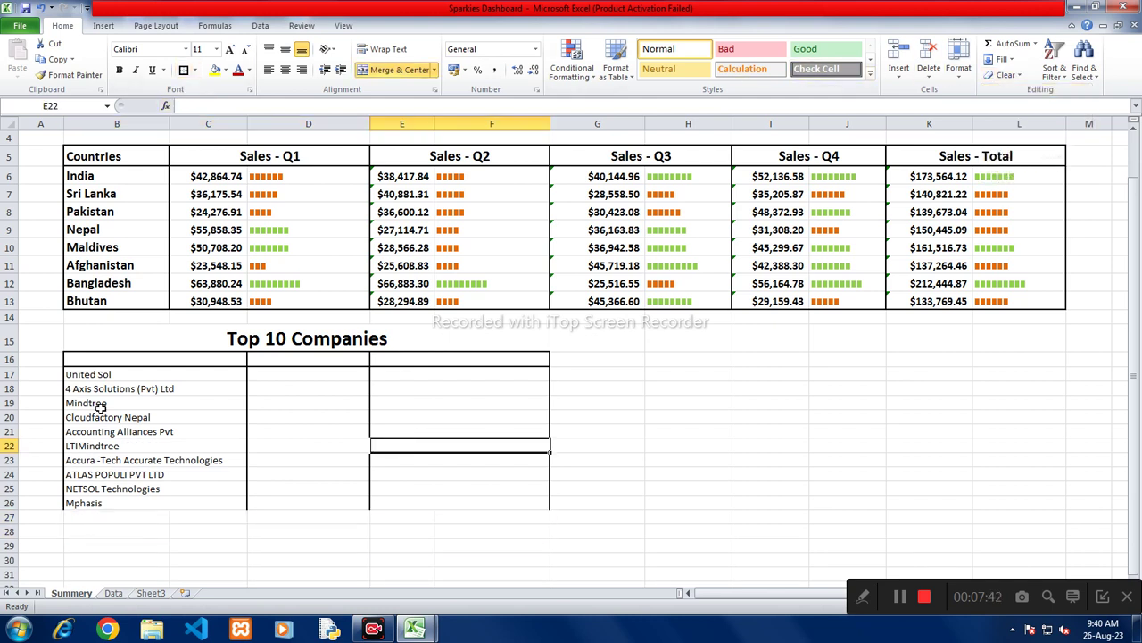
{"action": "left_click_drag", "start_coordinate": [124, 375], "coordinate": [429, 497]}
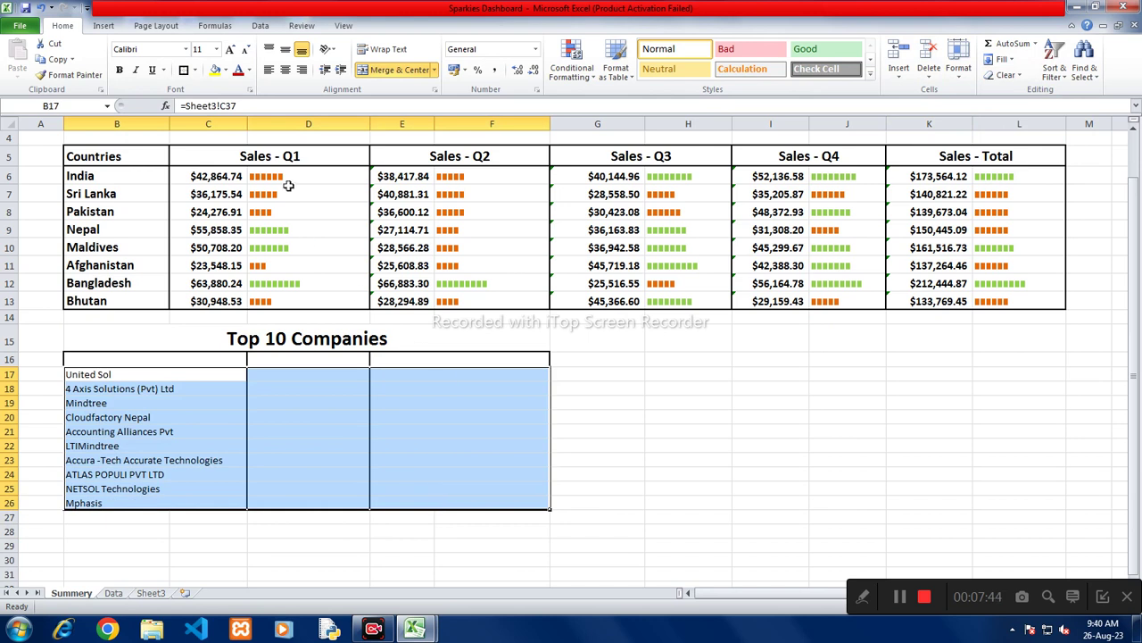
{"action": "left_click", "coordinate": [183, 69]}
{"action": "left_click", "coordinate": [270, 399]}
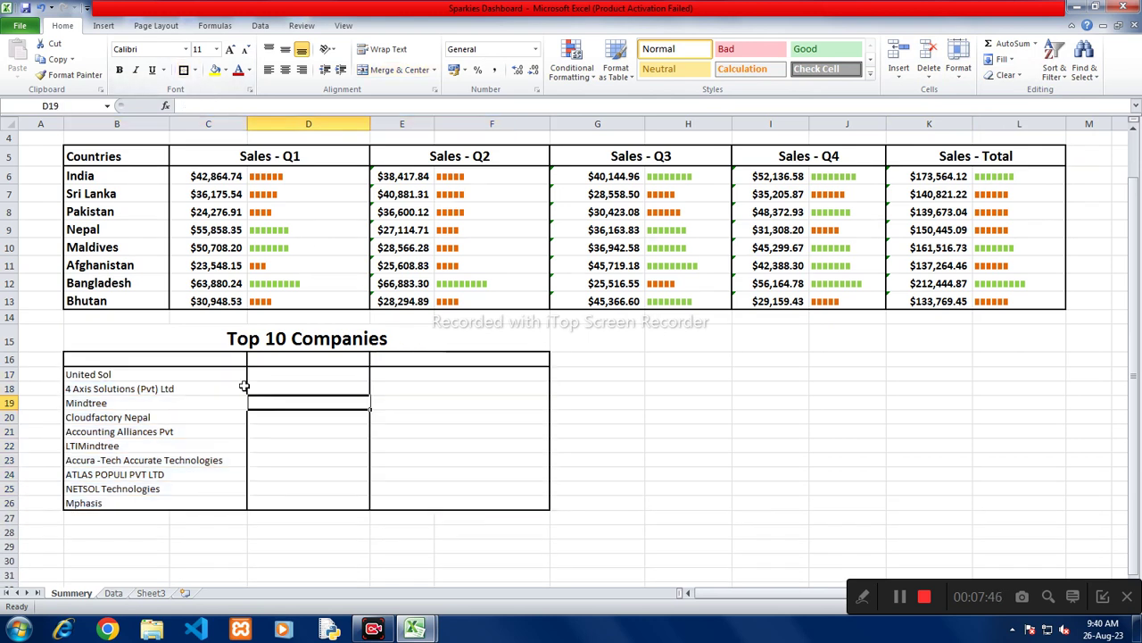
{"action": "left_click", "coordinate": [177, 360]}
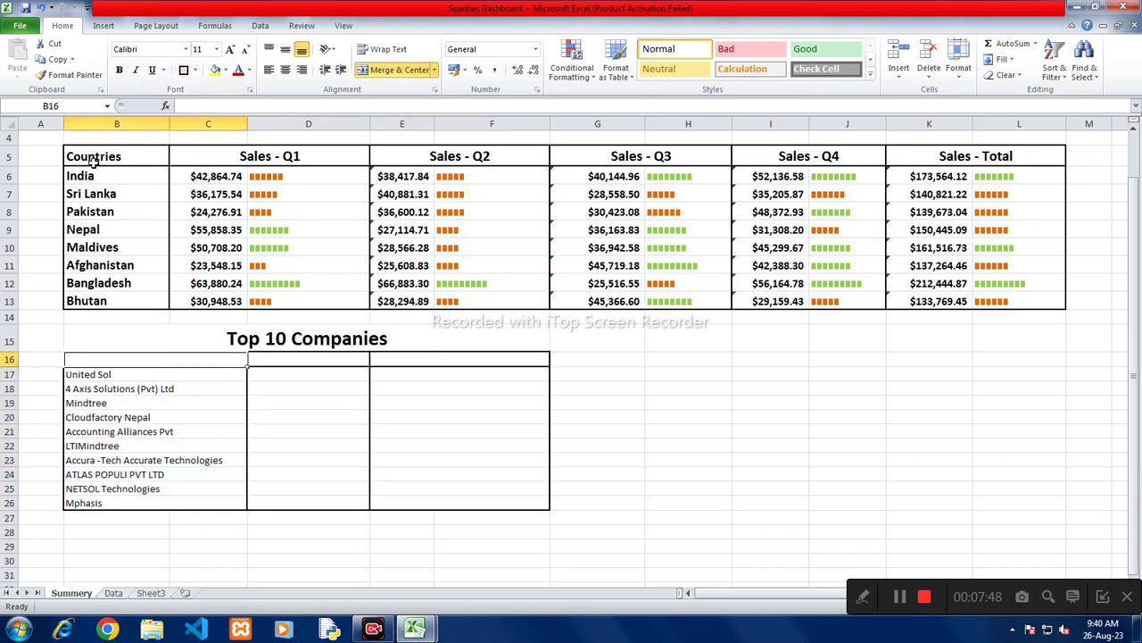
{"action": "left_click", "coordinate": [131, 156]}
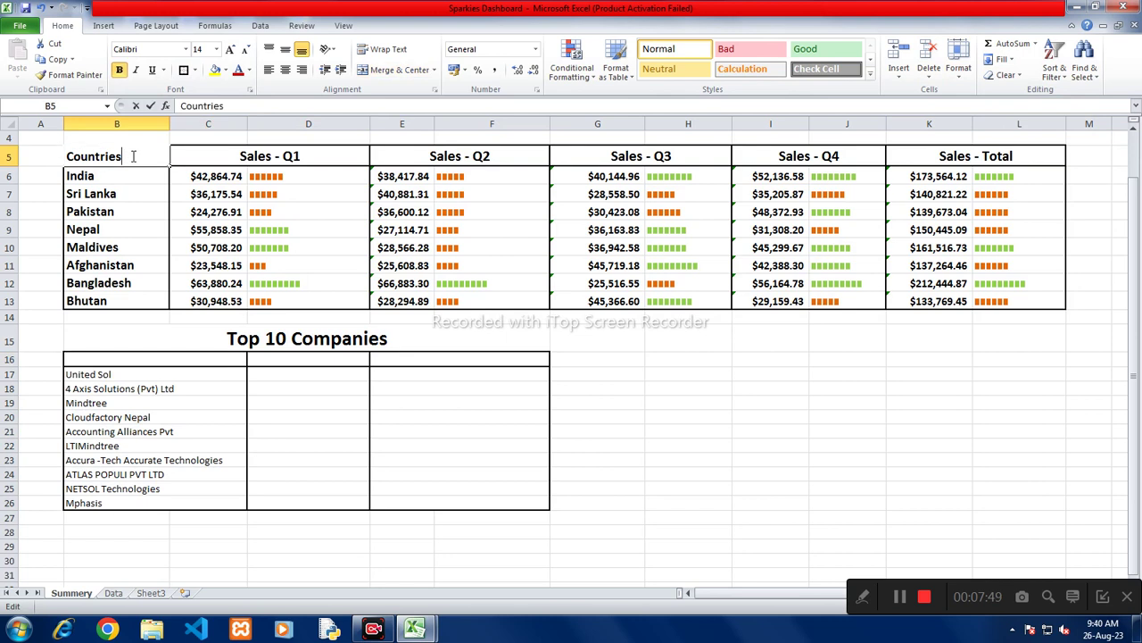
Step: Type a bold 'Companies' heading in B16
{"action": "left_click", "coordinate": [167, 359]}
{"action": "type", "text": "Companie"}
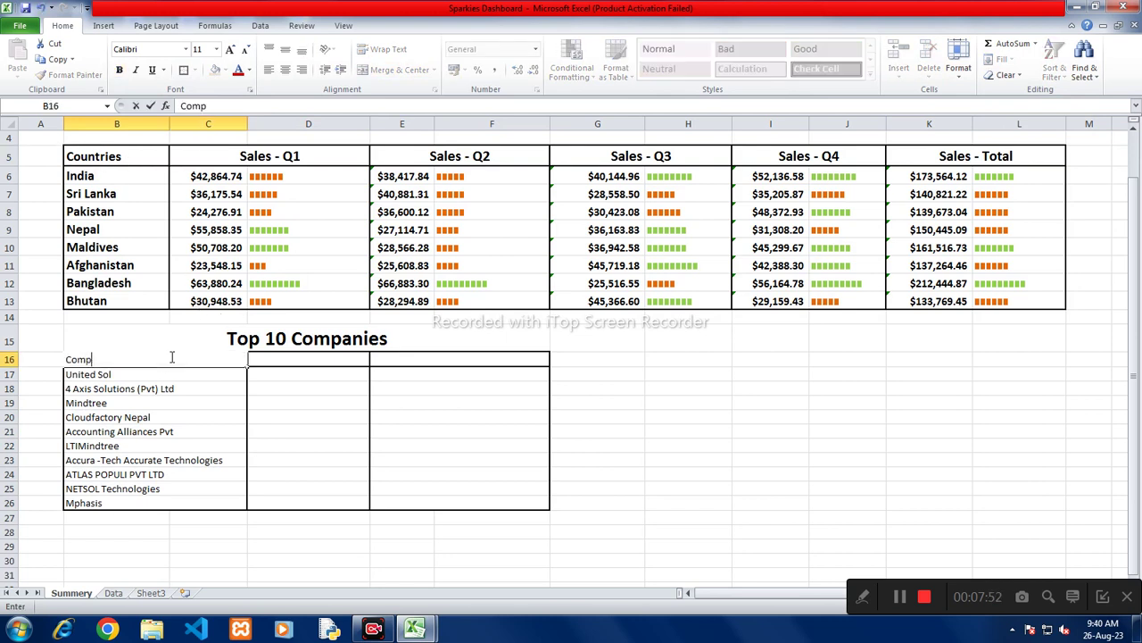
{"action": "type", "text": "s"}
{"action": "key", "text": "Return"}
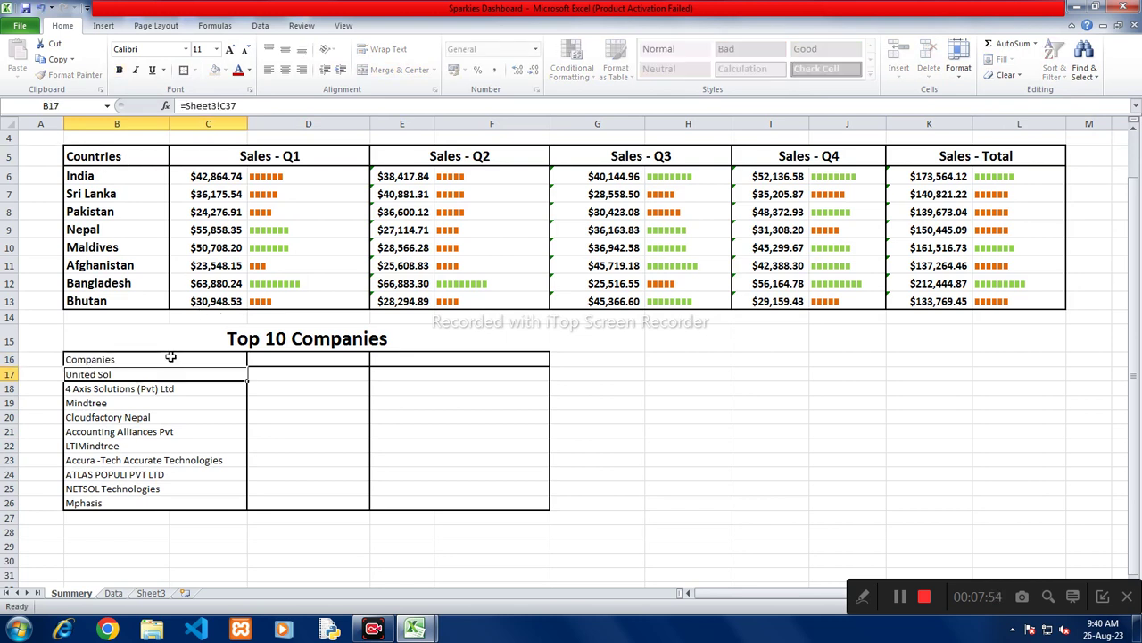
{"action": "left_click", "coordinate": [172, 358]}
{"action": "left_click", "coordinate": [120, 69]}
Step: Make the ten company names bold with a larger font size
{"action": "left_click", "coordinate": [158, 283]}
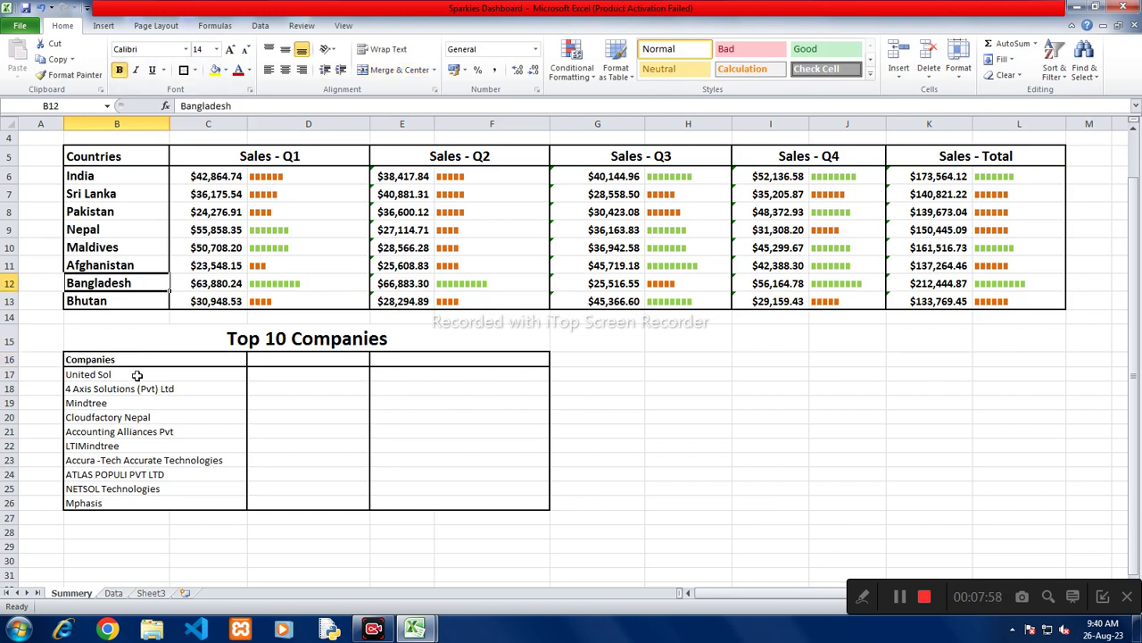
{"action": "left_click_drag", "start_coordinate": [134, 375], "coordinate": [178, 502]}
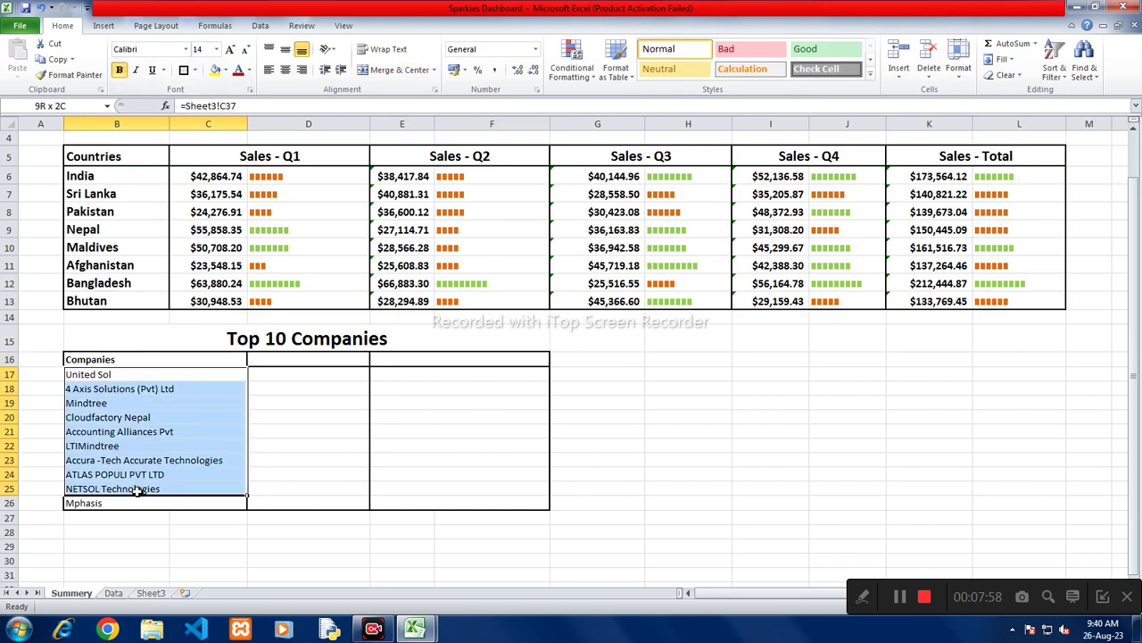
{"action": "left_click", "coordinate": [230, 50]}
{"action": "left_click", "coordinate": [119, 70]}
{"action": "left_click", "coordinate": [186, 434]}
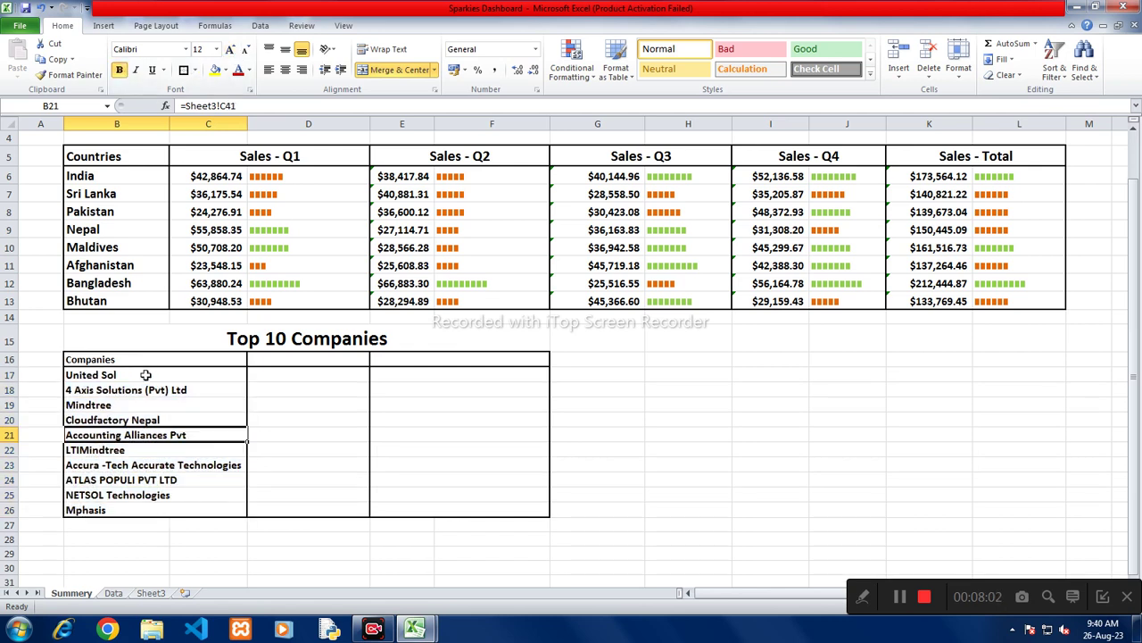
Step: Increase the font size of the Companies heading in B16
{"action": "left_click", "coordinate": [139, 361]}
{"action": "left_click", "coordinate": [231, 49]}
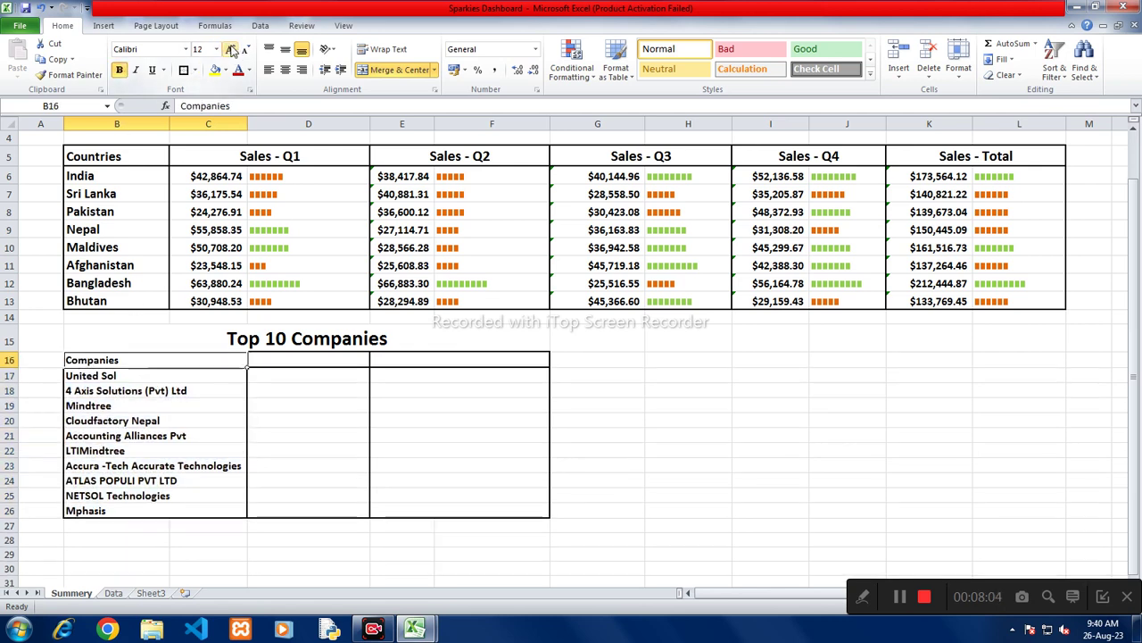
{"action": "left_click", "coordinate": [231, 49]}
{"action": "left_click", "coordinate": [167, 406]}
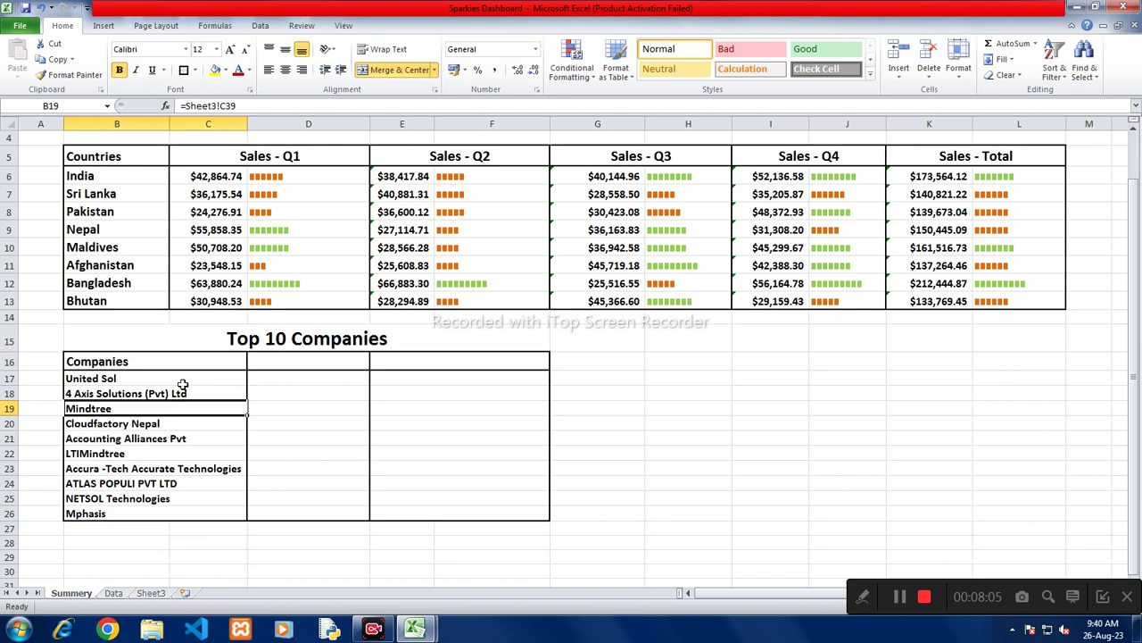
{"action": "left_click", "coordinate": [292, 375]}
{"action": "left_click", "coordinate": [292, 363]}
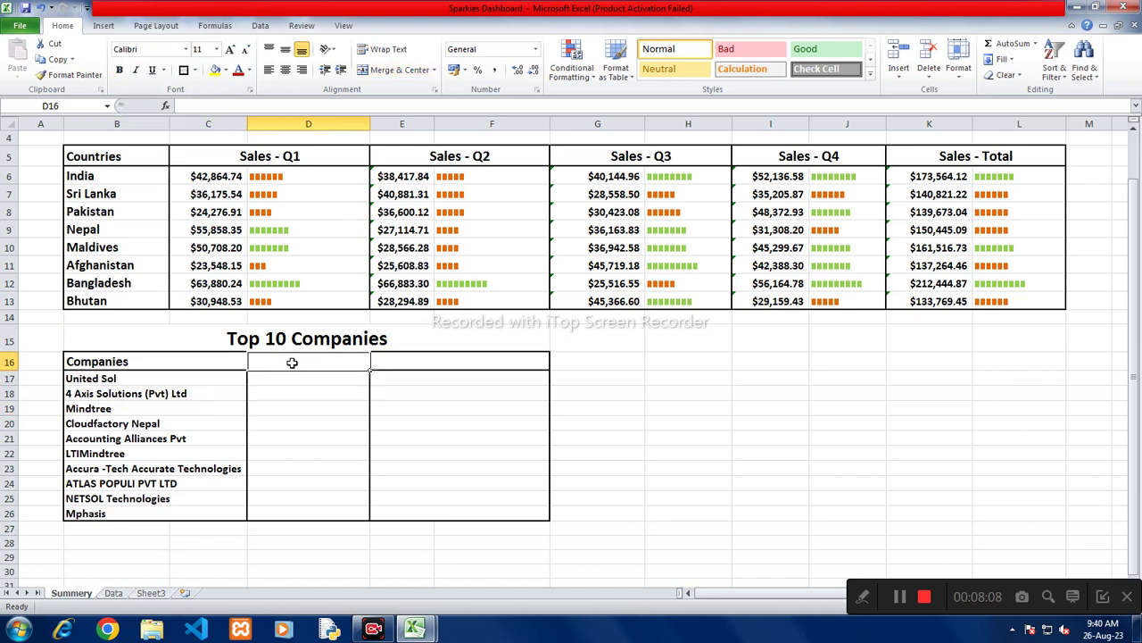
Step: Enter a Sales heading in D16, bold, with the font enlarged two steps
{"action": "left_click", "coordinate": [287, 376]}
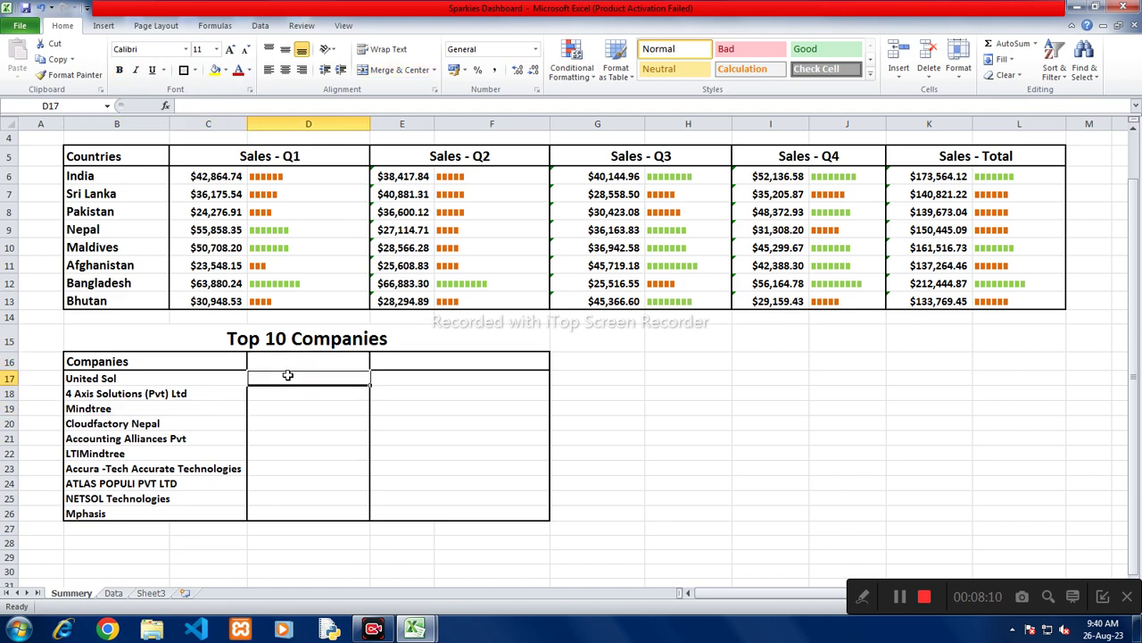
{"action": "left_click", "coordinate": [288, 367]}
{"action": "type", "text": "Sales"}
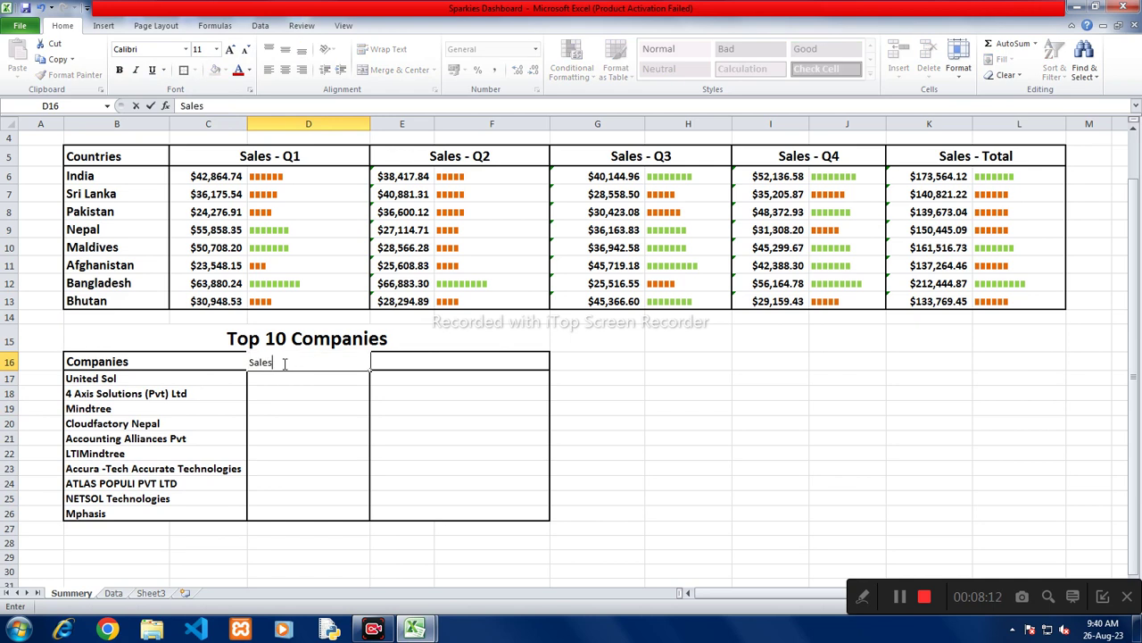
{"action": "key", "text": "ctrl+Return"}
{"action": "left_click", "coordinate": [118, 74]}
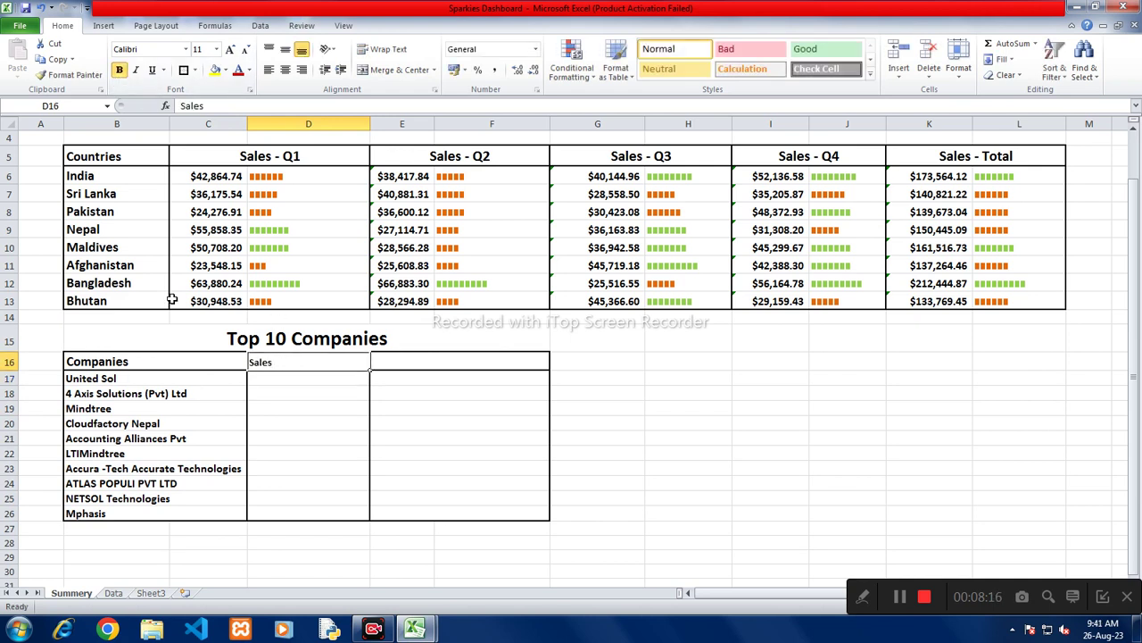
{"action": "left_click", "coordinate": [230, 49]}
{"action": "left_click", "coordinate": [229, 49]}
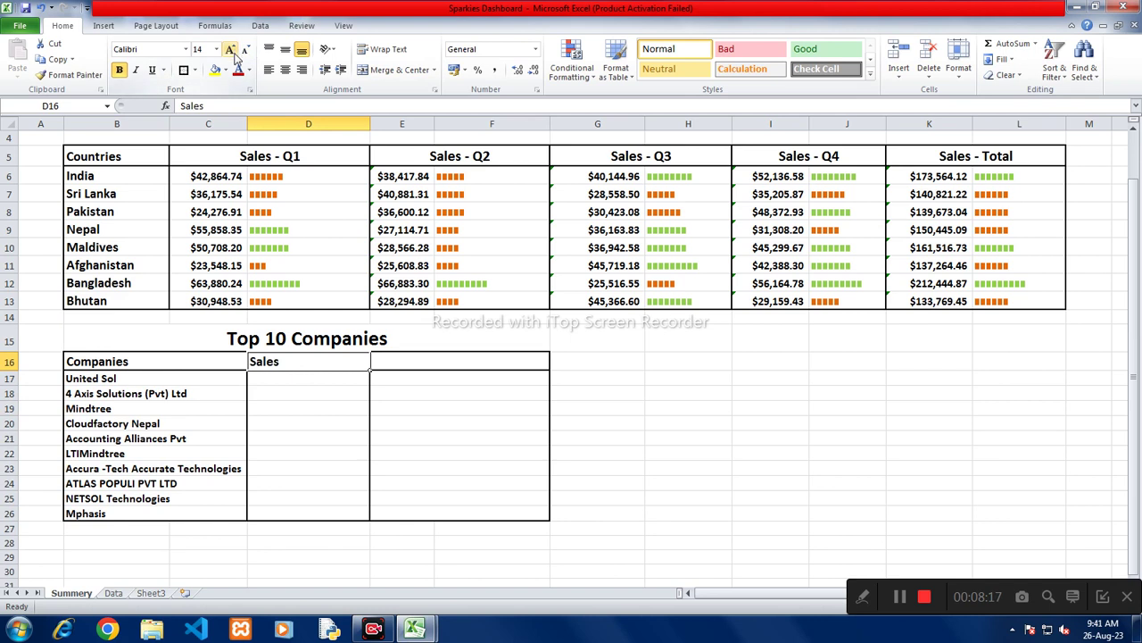
Step: Link D17 to Sheet3 with the formula =Sheet3!D37
{"action": "left_click", "coordinate": [282, 376]}
{"action": "type", "text": "="}
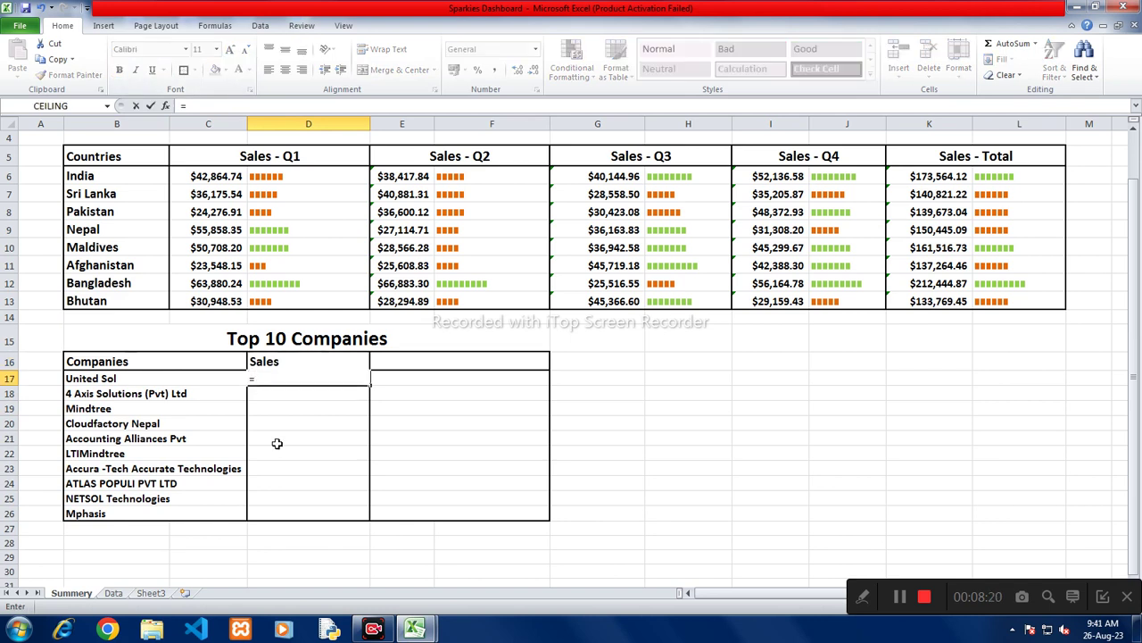
{"action": "left_click", "coordinate": [115, 594]}
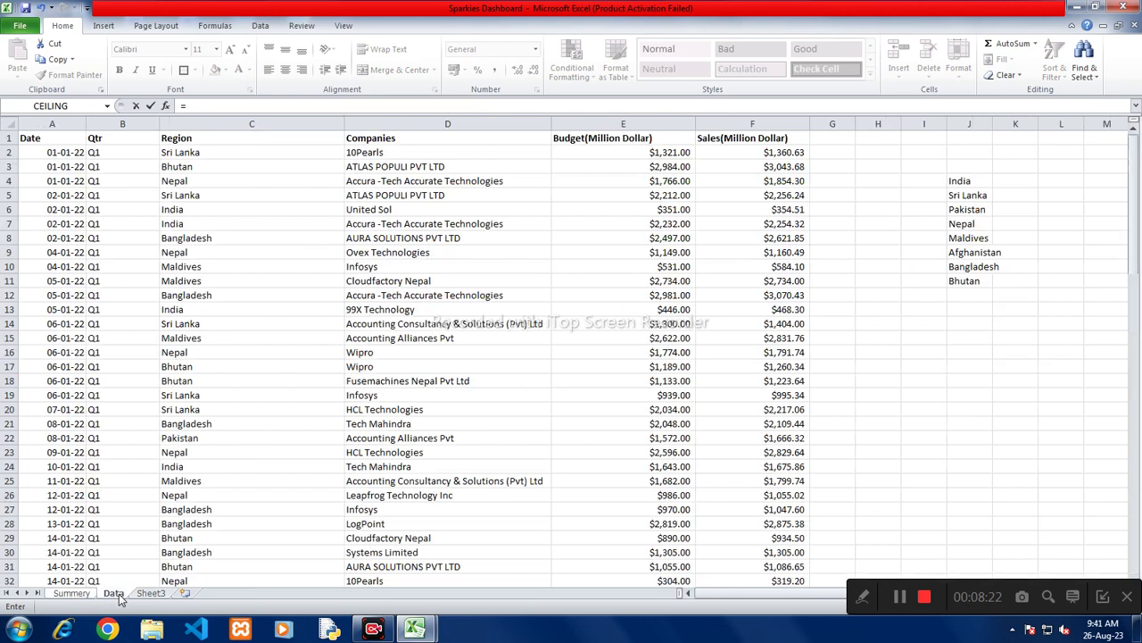
{"action": "left_click", "coordinate": [150, 594]}
{"action": "left_click", "coordinate": [457, 241]}
{"action": "key", "text": "Return"}
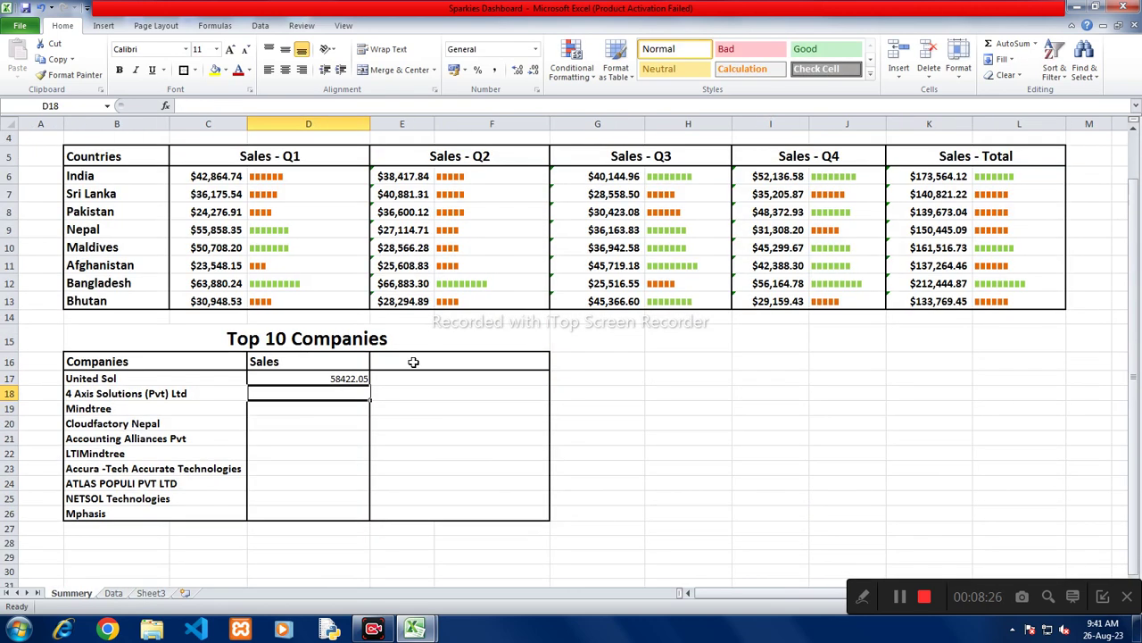
{"action": "left_click", "coordinate": [361, 382]}
{"action": "left_click_drag", "start_coordinate": [364, 384], "coordinate": [361, 383]}
Step: Copy D17's formula into D18 and adjust it to =Sheet3!D38
{"action": "left_click", "coordinate": [346, 389]}
{"action": "left_click", "coordinate": [346, 379]}
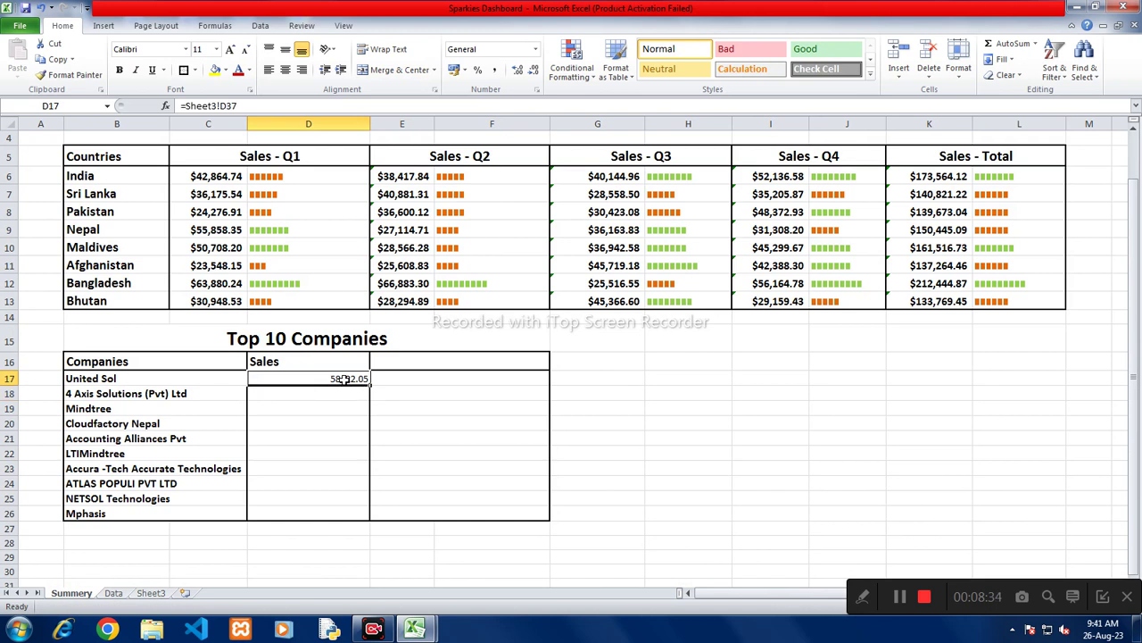
{"action": "double_click", "coordinate": [344, 378]}
{"action": "left_click_drag", "start_coordinate": [326, 380], "coordinate": [250, 379]}
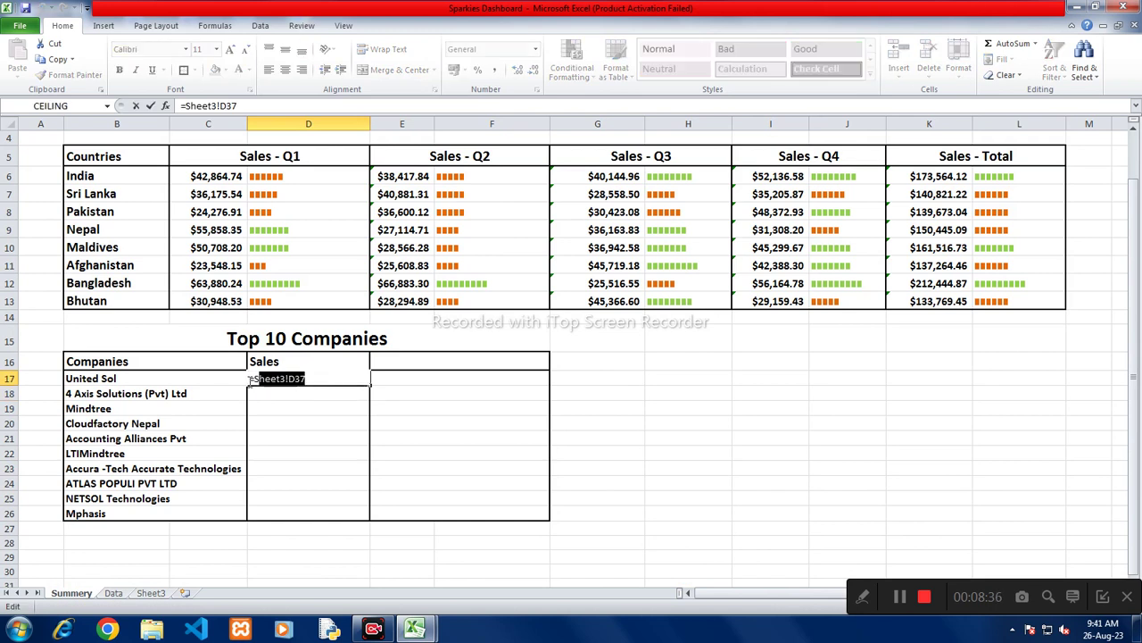
{"action": "key", "text": "ctrl+c"}
{"action": "key", "text": "Return"}
{"action": "key", "text": "ctrl+v"}
{"action": "key", "text": "F2"}
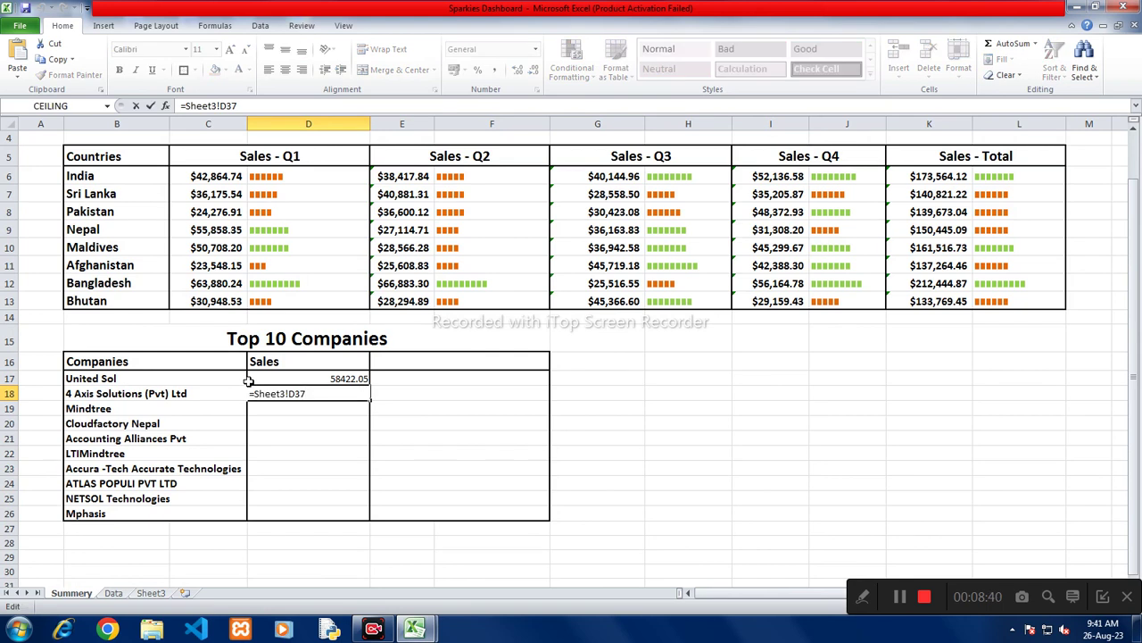
{"action": "key", "text": "BackSpace"}
{"action": "type", "text": "8"}
{"action": "key", "text": "ctrl+Return"}
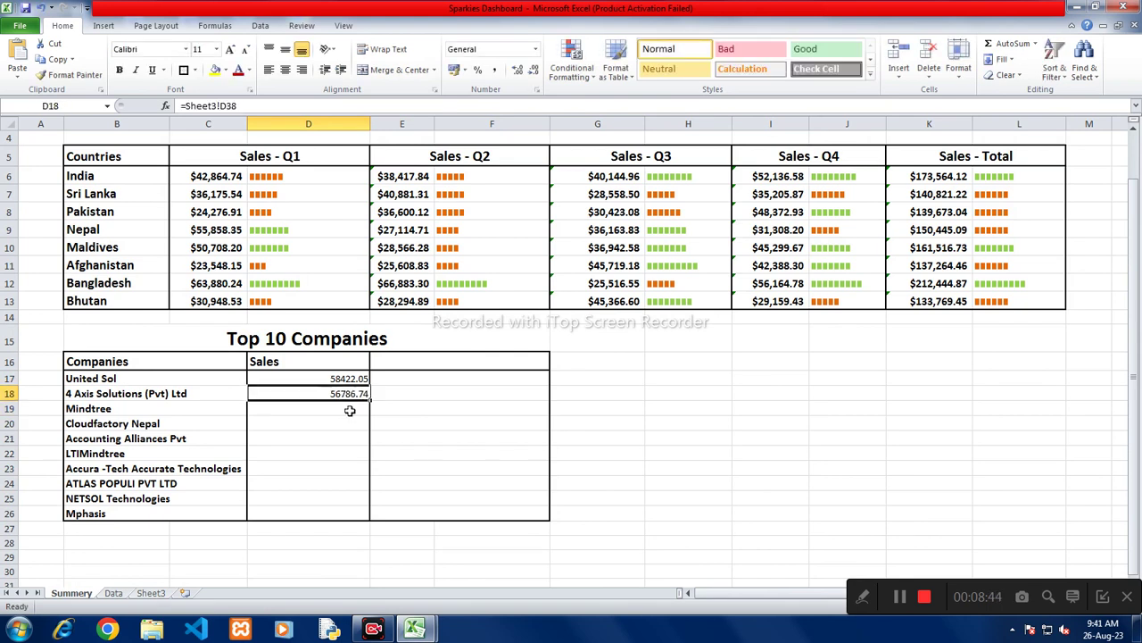
Step: Fill the linked sales formula down through D26, ending at 41974.49, and select D17:D26
{"action": "left_click_drag", "start_coordinate": [371, 402], "coordinate": [380, 507]}
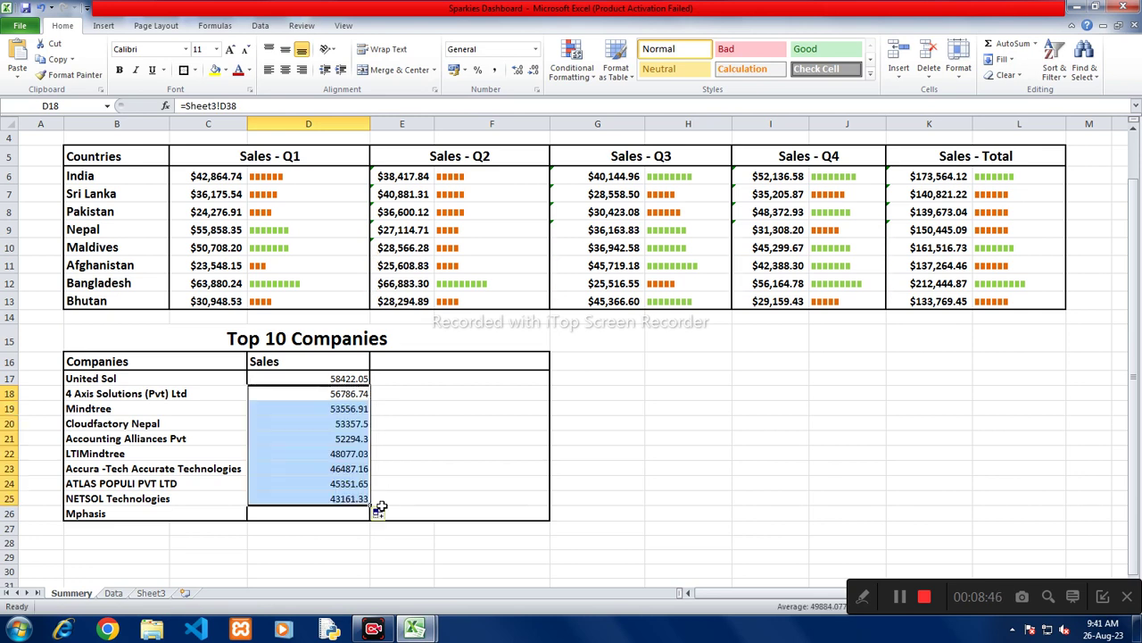
{"action": "left_click", "coordinate": [349, 511]}
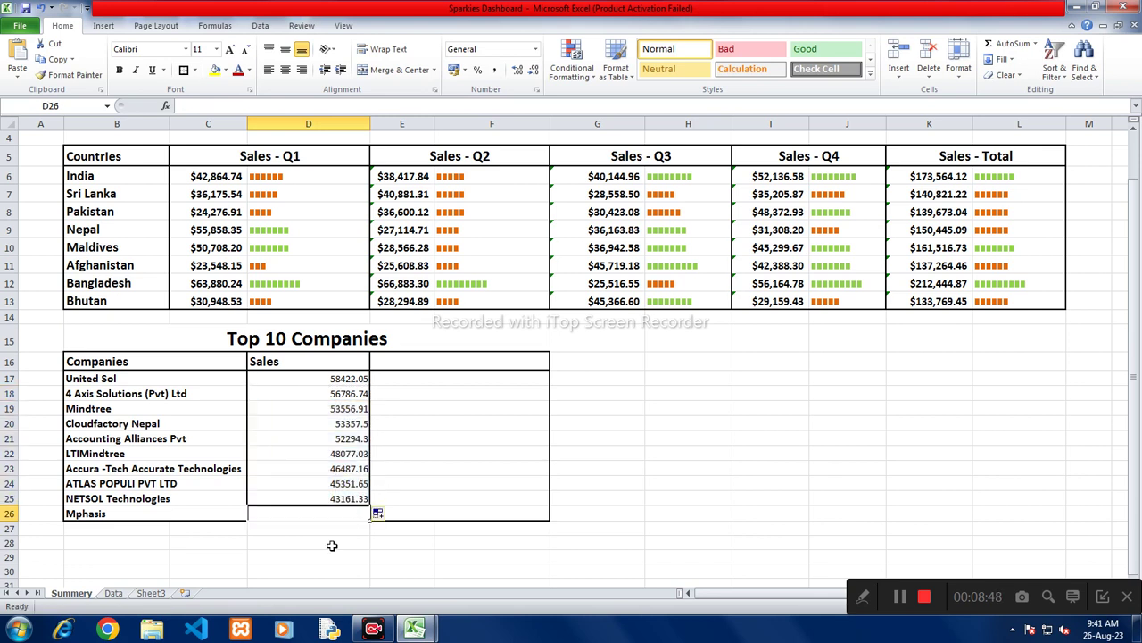
{"action": "left_click", "coordinate": [326, 544]}
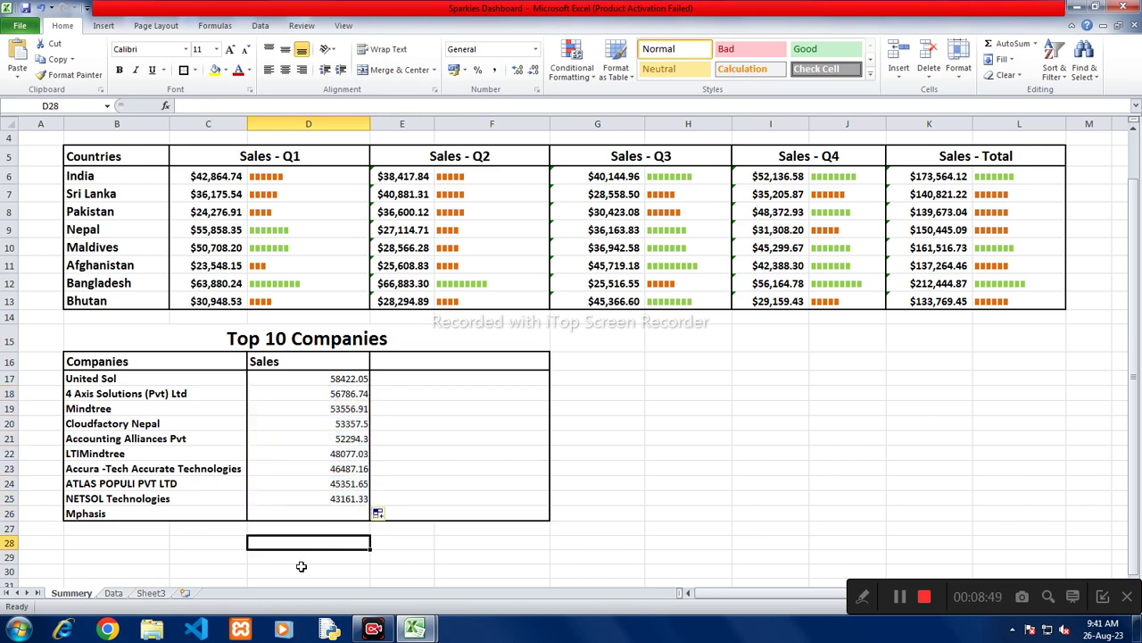
{"action": "left_click", "coordinate": [308, 500]}
{"action": "left_click", "coordinate": [309, 483]}
{"action": "left_click", "coordinate": [310, 501]}
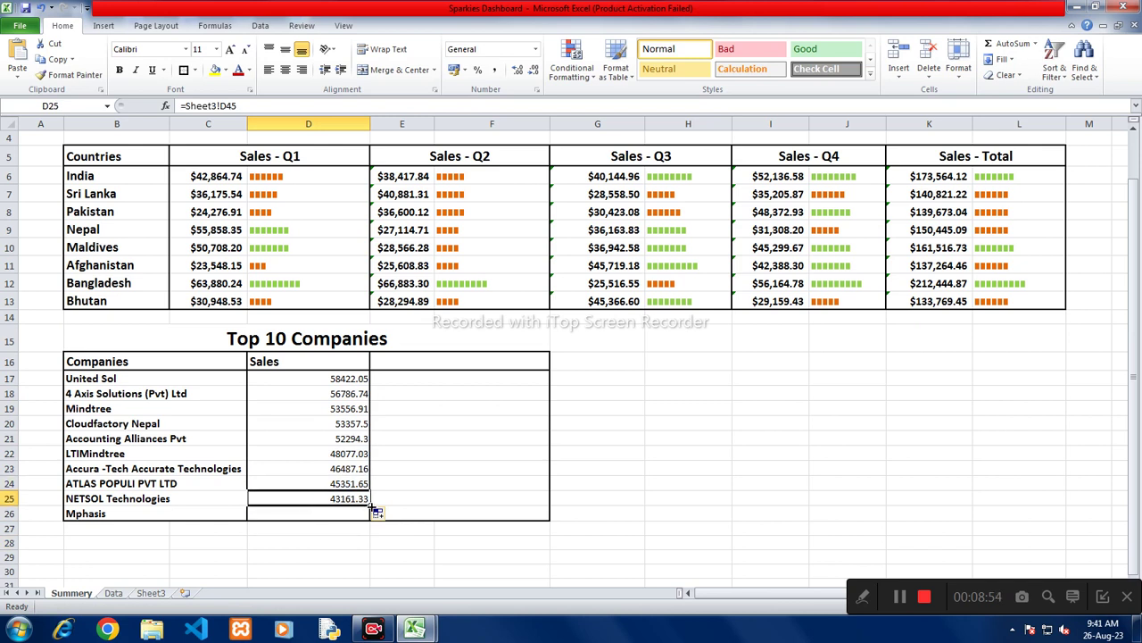
{"action": "left_click_drag", "start_coordinate": [369, 506], "coordinate": [366, 520]}
{"action": "left_click", "coordinate": [364, 541]}
{"action": "left_click", "coordinate": [330, 513]}
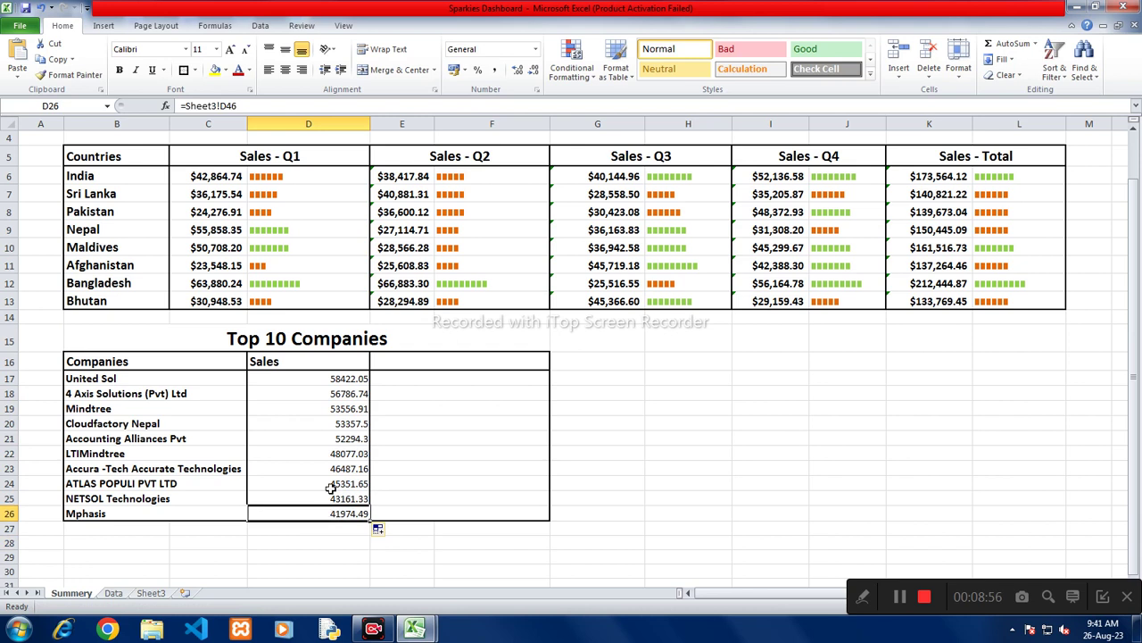
{"action": "left_click_drag", "start_coordinate": [326, 374], "coordinate": [329, 512]}
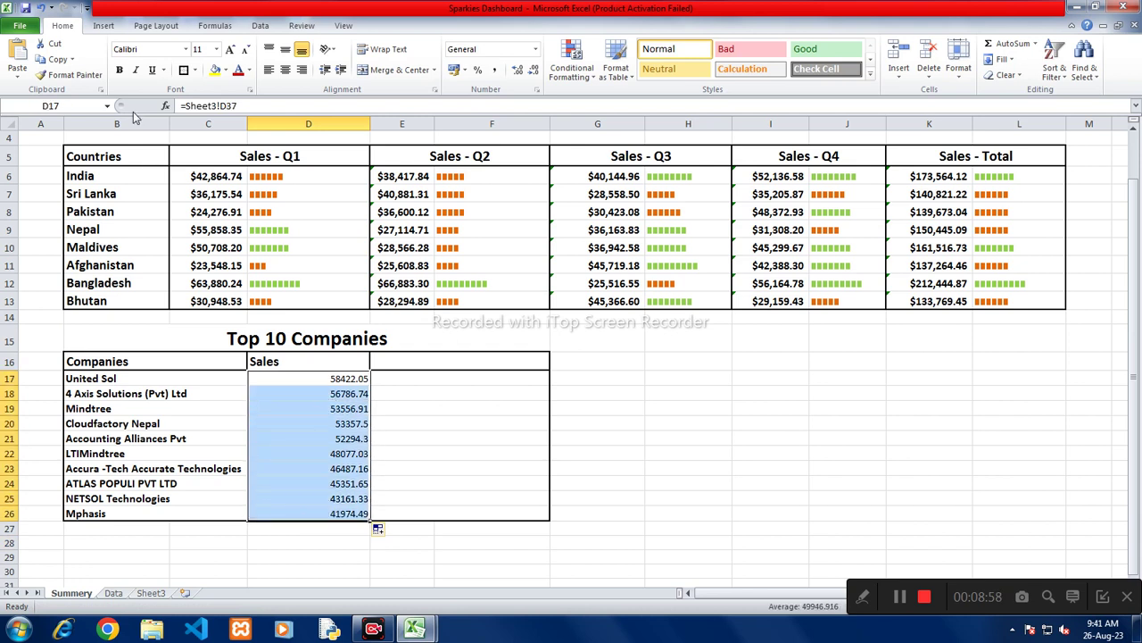
Step: Format-paint C12's currency style onto D17:D26, showing $58,422.05 down to $41,974.49
{"action": "left_click", "coordinate": [364, 397]}
{"action": "left_click", "coordinate": [332, 379]}
{"action": "left_click", "coordinate": [221, 283]}
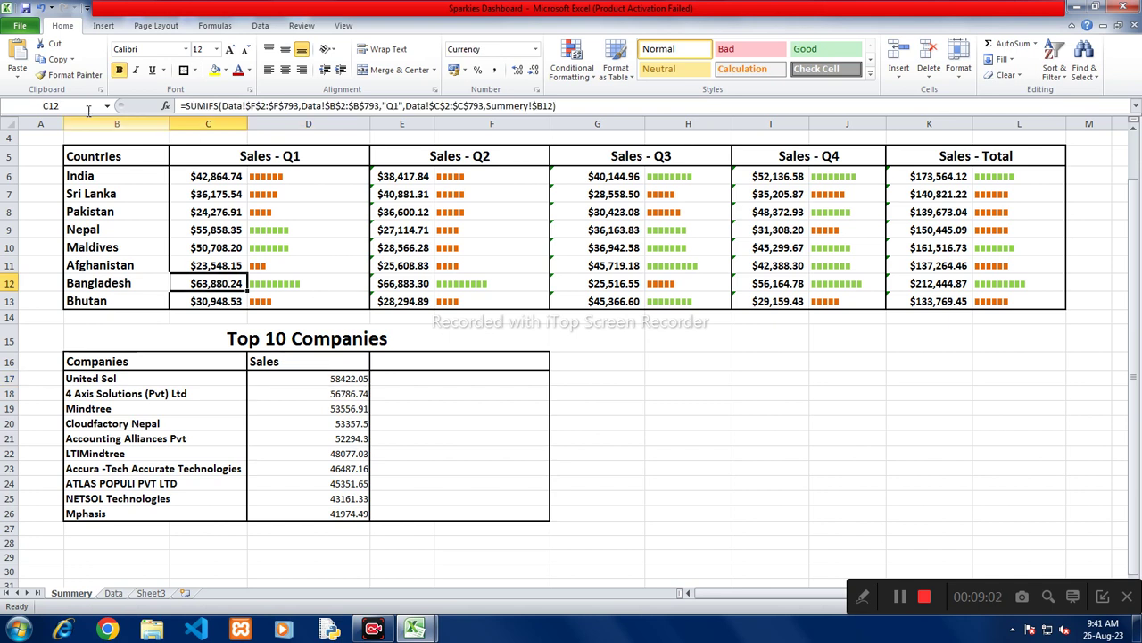
{"action": "left_click", "coordinate": [69, 75]}
{"action": "left_click_drag", "start_coordinate": [327, 378], "coordinate": [339, 516]}
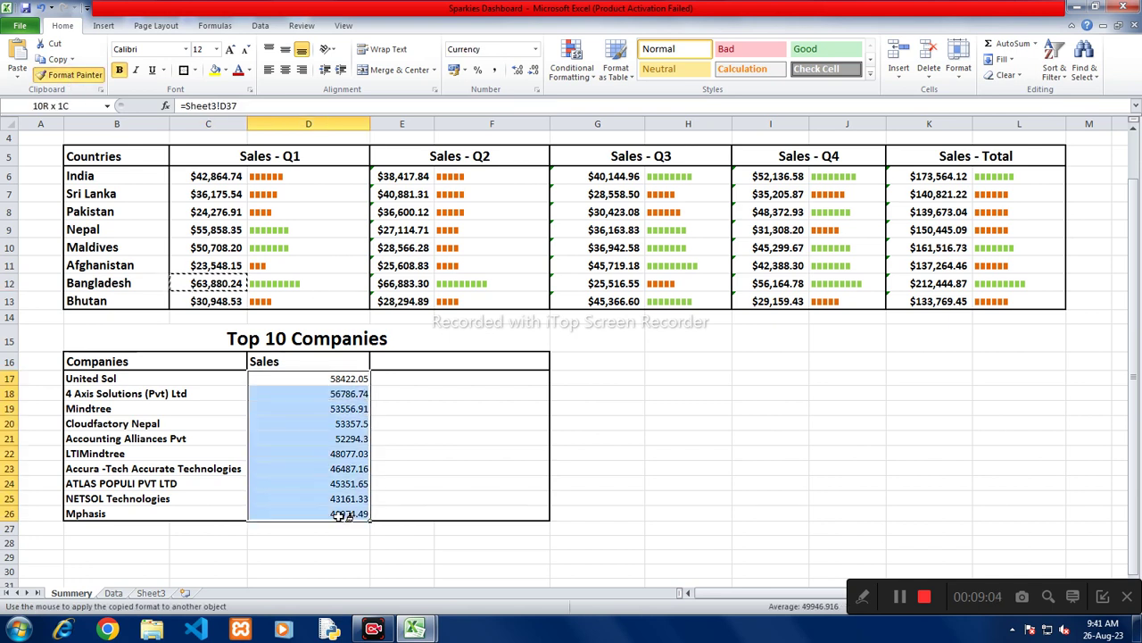
{"action": "left_click", "coordinate": [311, 540]}
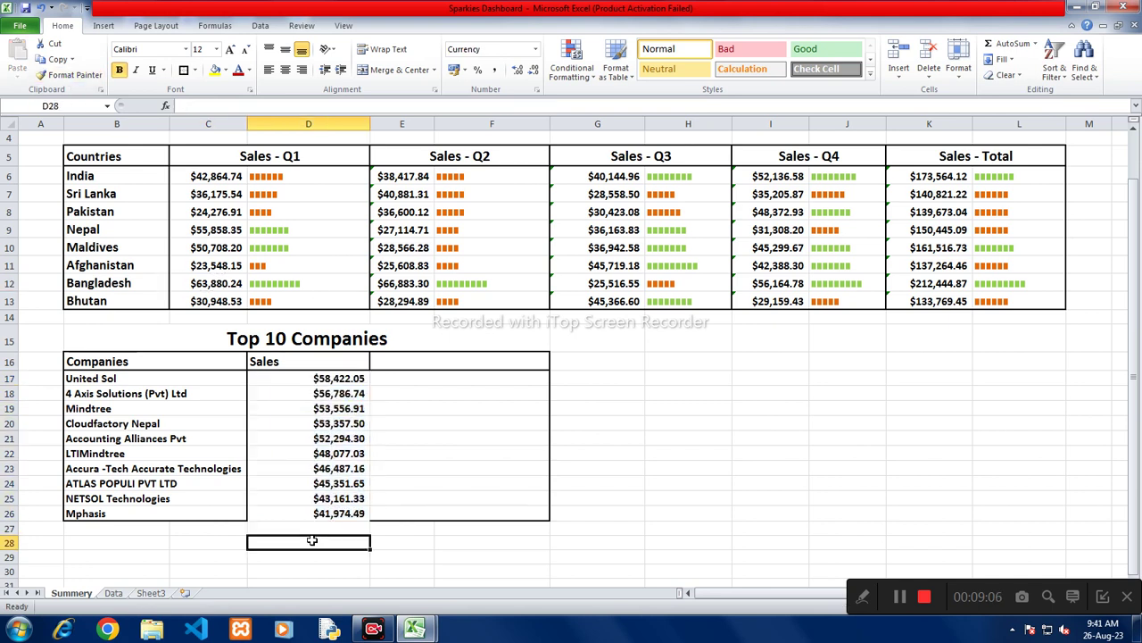
{"action": "left_click_drag", "start_coordinate": [309, 378], "coordinate": [328, 515]}
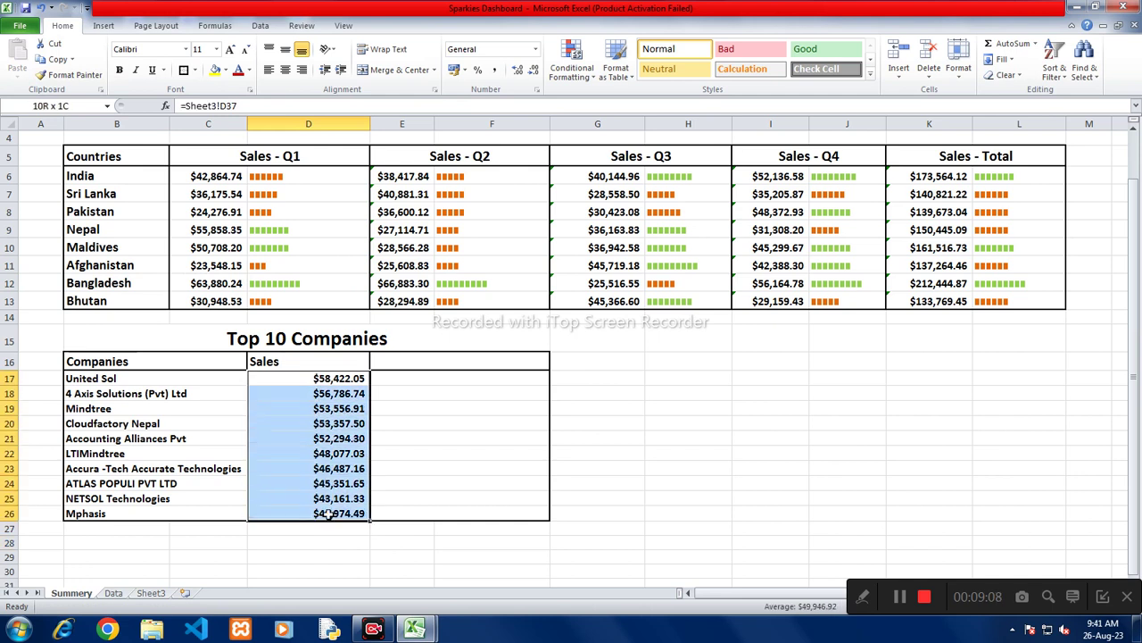
{"action": "left_click", "coordinate": [401, 389]}
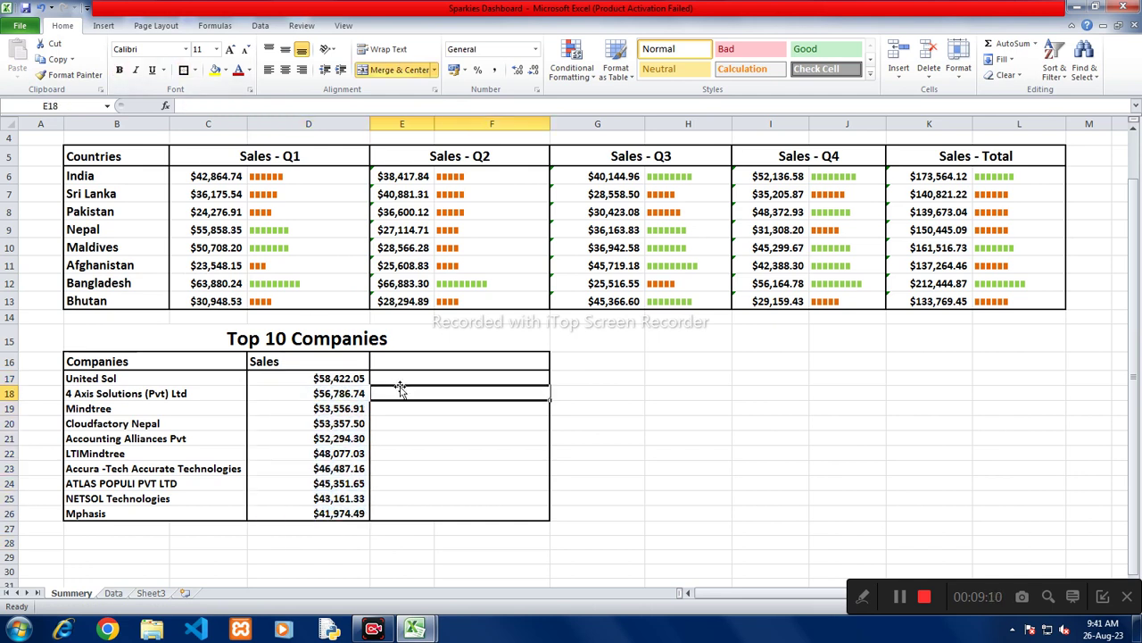
{"action": "left_click", "coordinate": [397, 379]}
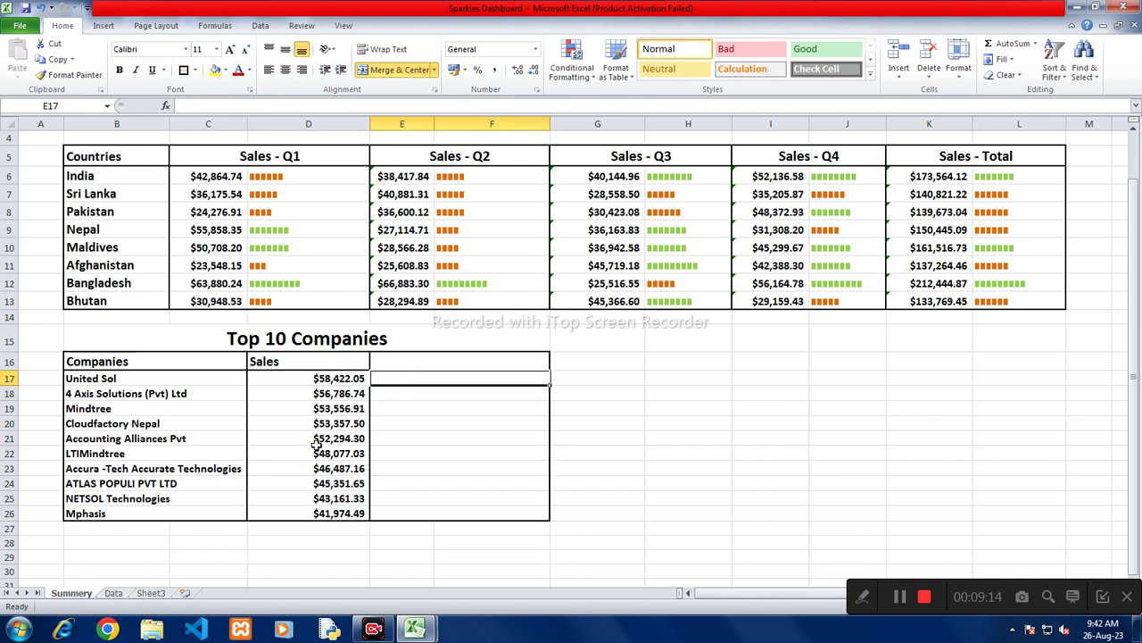
Step: Copy the India Q1 SUMIFS formula text and paste it into E17
{"action": "type", "text": "="}
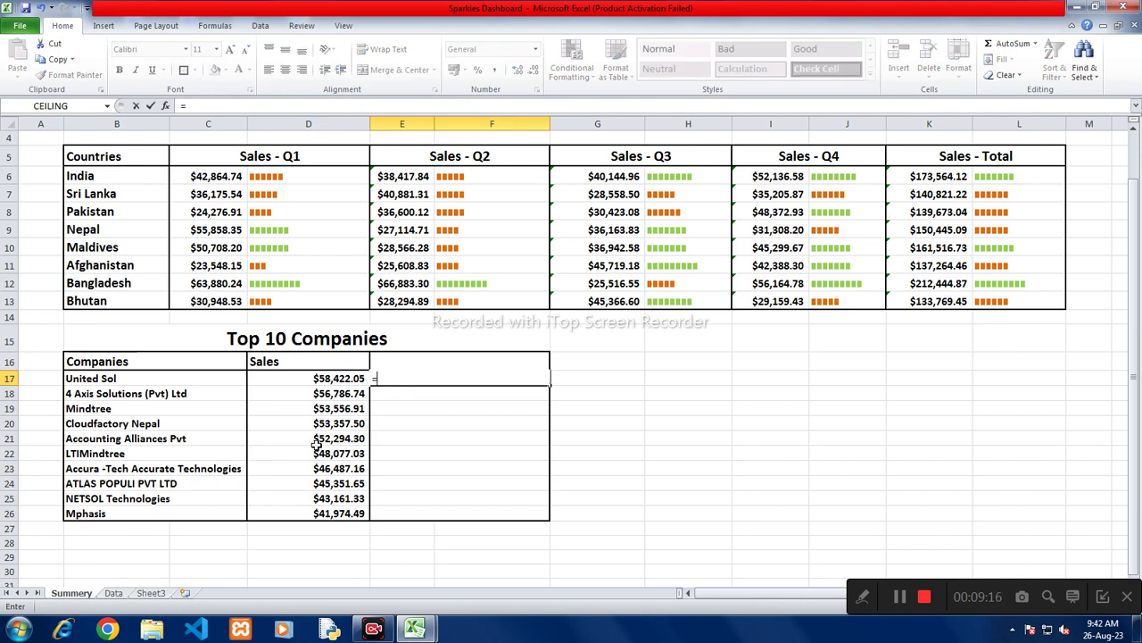
{"action": "key", "text": "Escape"}
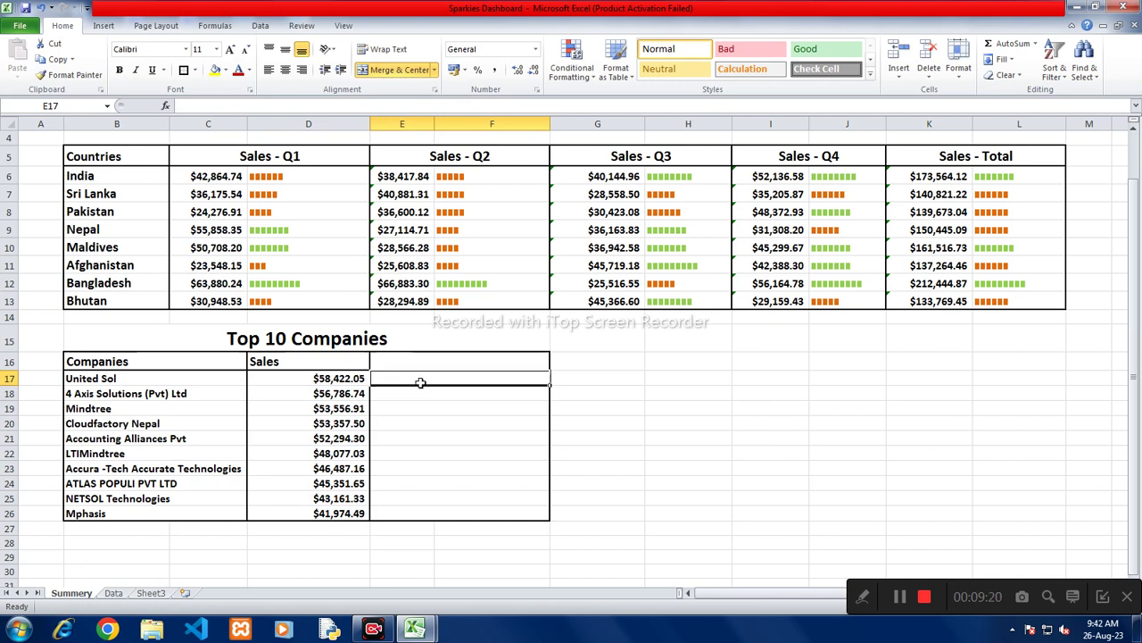
{"action": "left_click", "coordinate": [224, 177]}
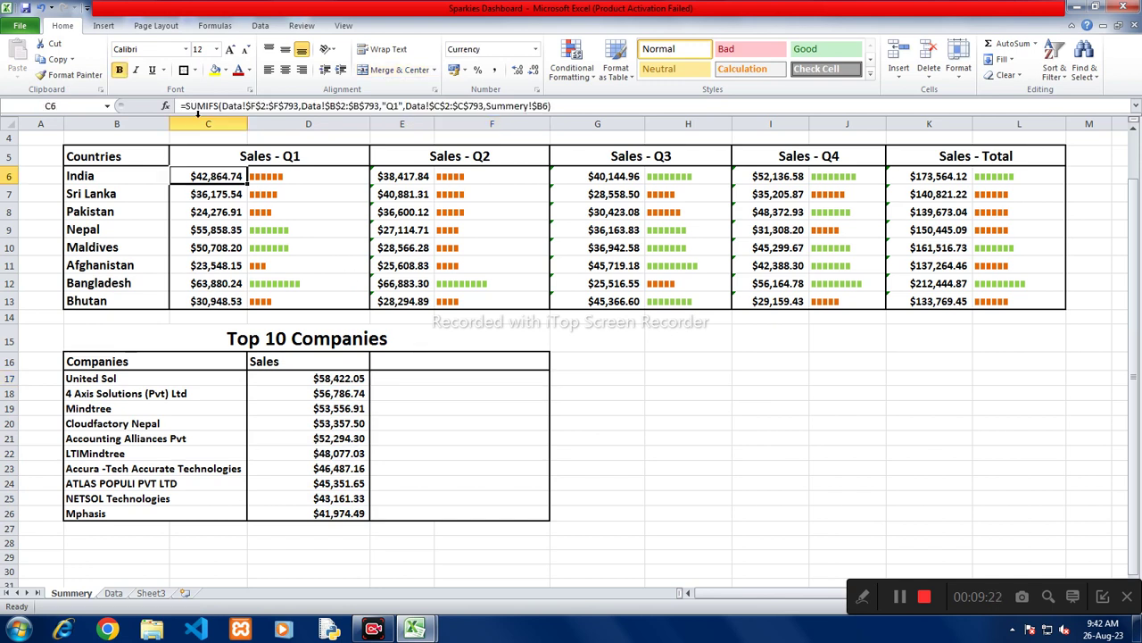
{"action": "left_click_drag", "start_coordinate": [187, 105], "coordinate": [615, 107]}
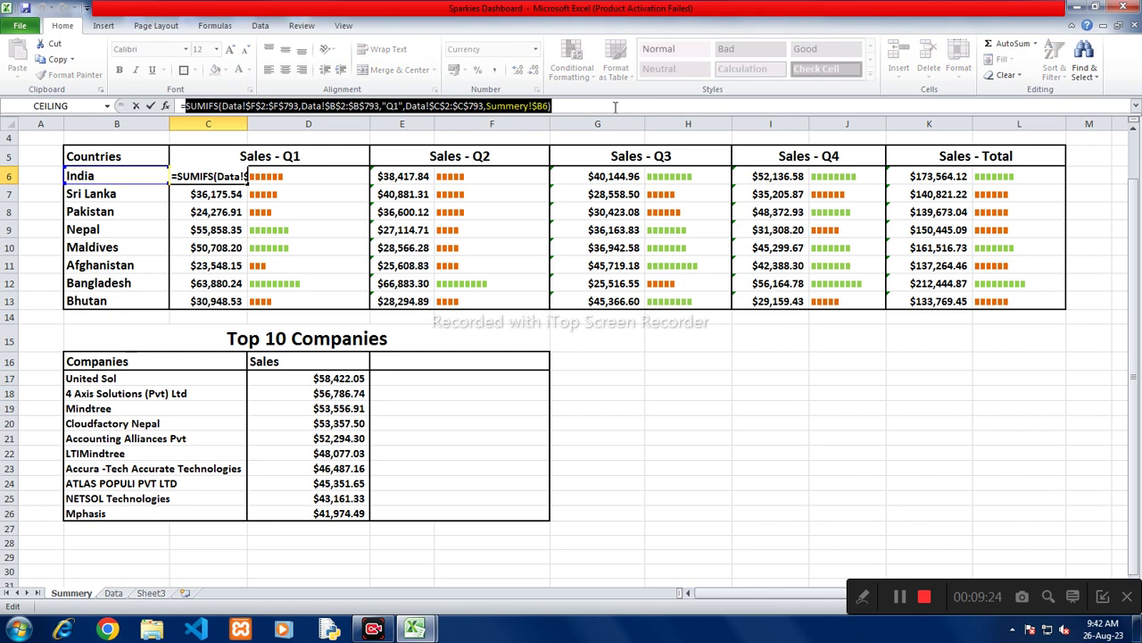
{"action": "key", "text": "ctrl+c"}
{"action": "key", "text": "Escape"}
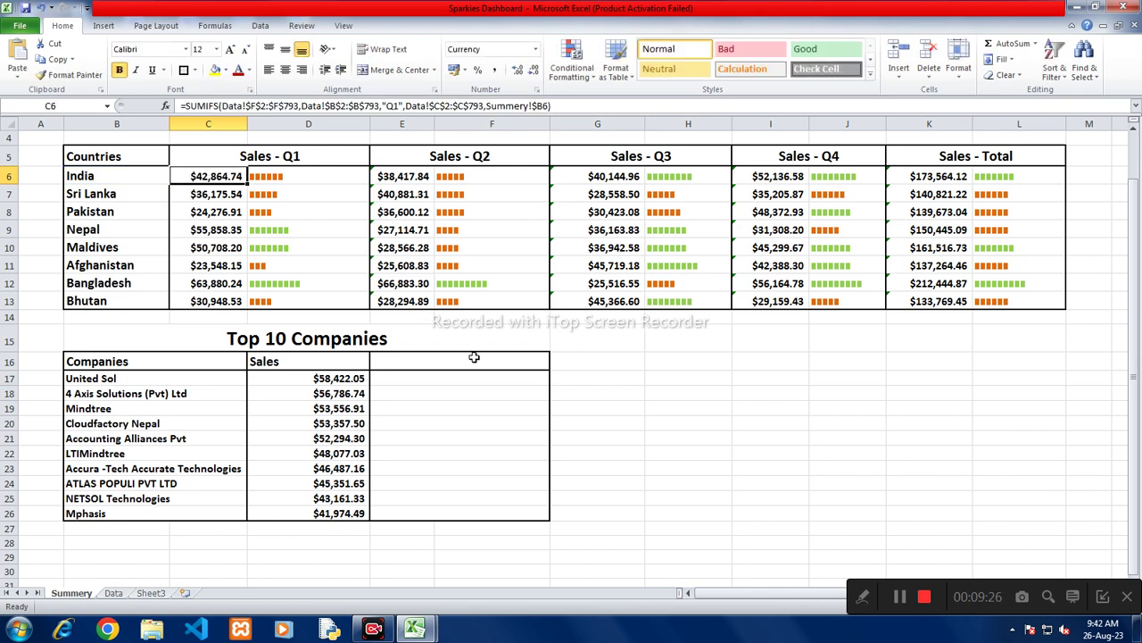
{"action": "left_click", "coordinate": [471, 379]}
{"action": "type", "text": "="}
{"action": "key", "text": "ctrl+v"}
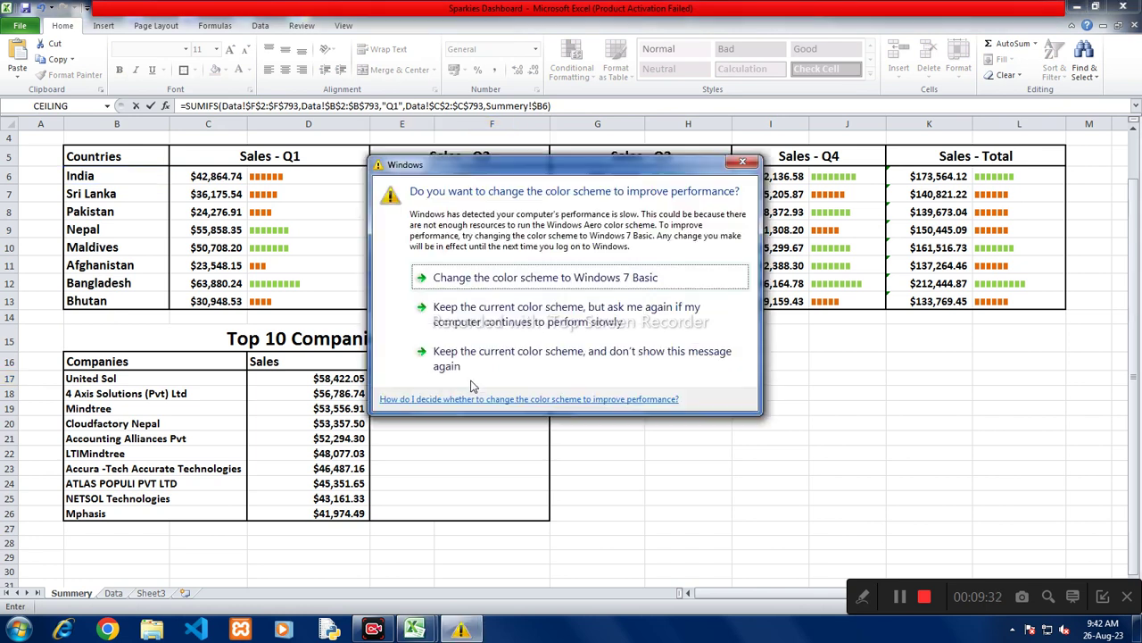
Step: Dismiss the Windows colour-scheme prompt and undo a trial paste of the India Q1 value into E17
{"action": "left_click", "coordinate": [743, 161]}
{"action": "key", "text": "Escape"}
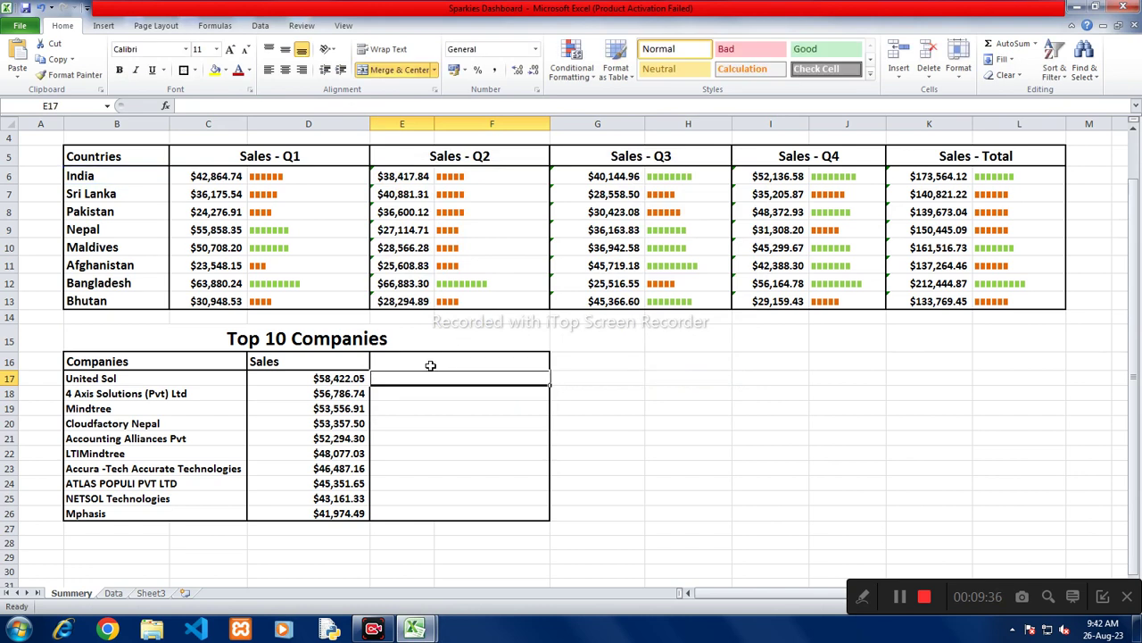
{"action": "left_click", "coordinate": [246, 179]}
{"action": "key", "text": "ctrl+c"}
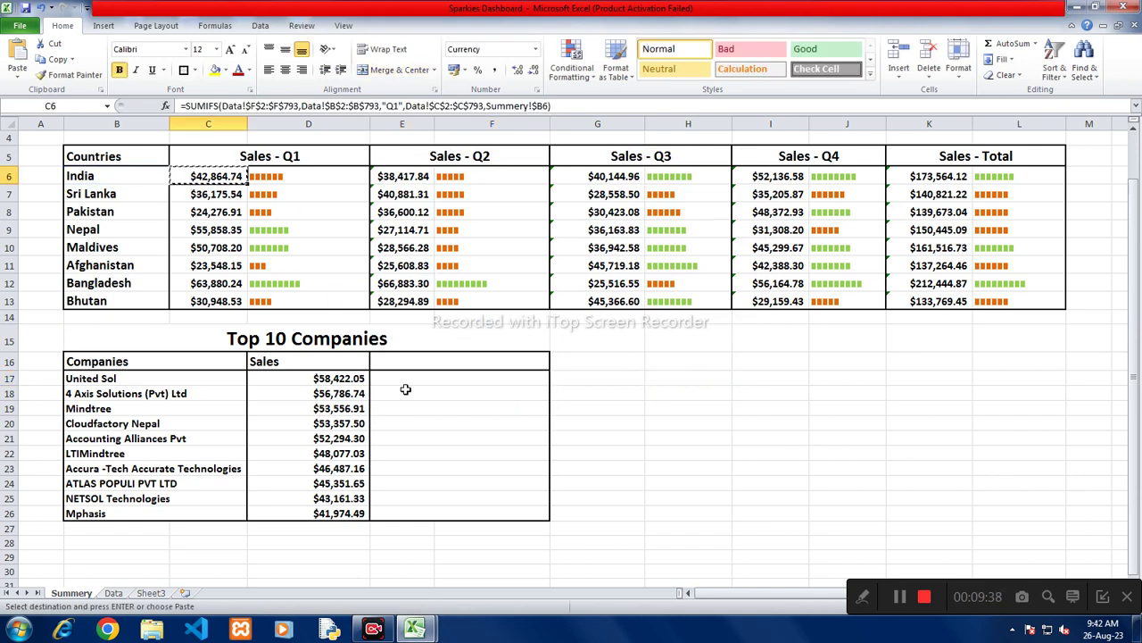
{"action": "left_click", "coordinate": [409, 383]}
{"action": "key", "text": "ctrl+v"}
{"action": "key", "text": "Escape"}
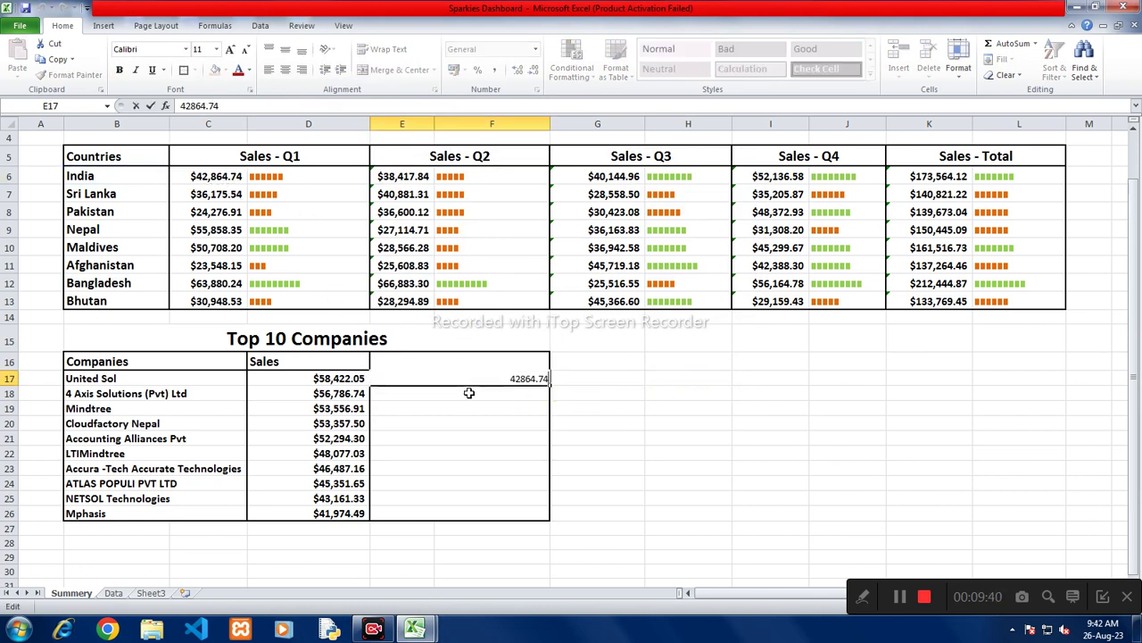
{"action": "left_click", "coordinate": [233, 177]}
{"action": "key", "text": "ctrl+c"}
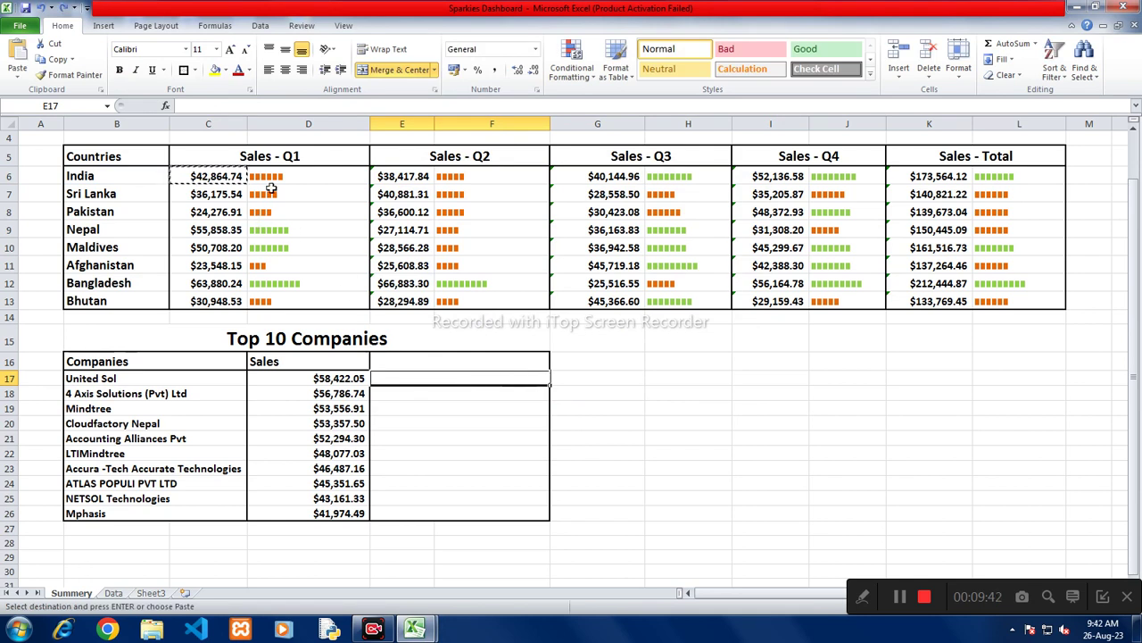
{"action": "key", "text": "ctrl+z"}
{"action": "left_click", "coordinate": [272, 178]}
{"action": "key", "text": "Escape"}
Step: Paste the India bar from D6 into E17, then erase its bullets, leaving E17 empty
{"action": "key", "text": "ctrl+c"}
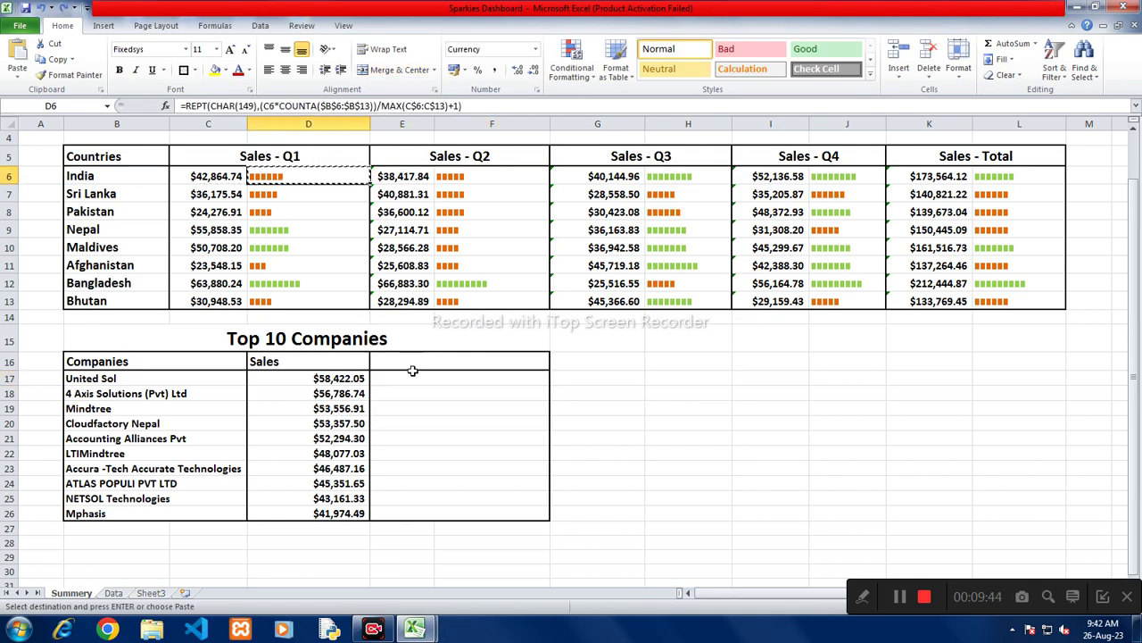
{"action": "left_click", "coordinate": [410, 379]}
{"action": "key", "text": "ctrl+v"}
{"action": "key", "text": "Escape"}
{"action": "double_click", "coordinate": [409, 378]}
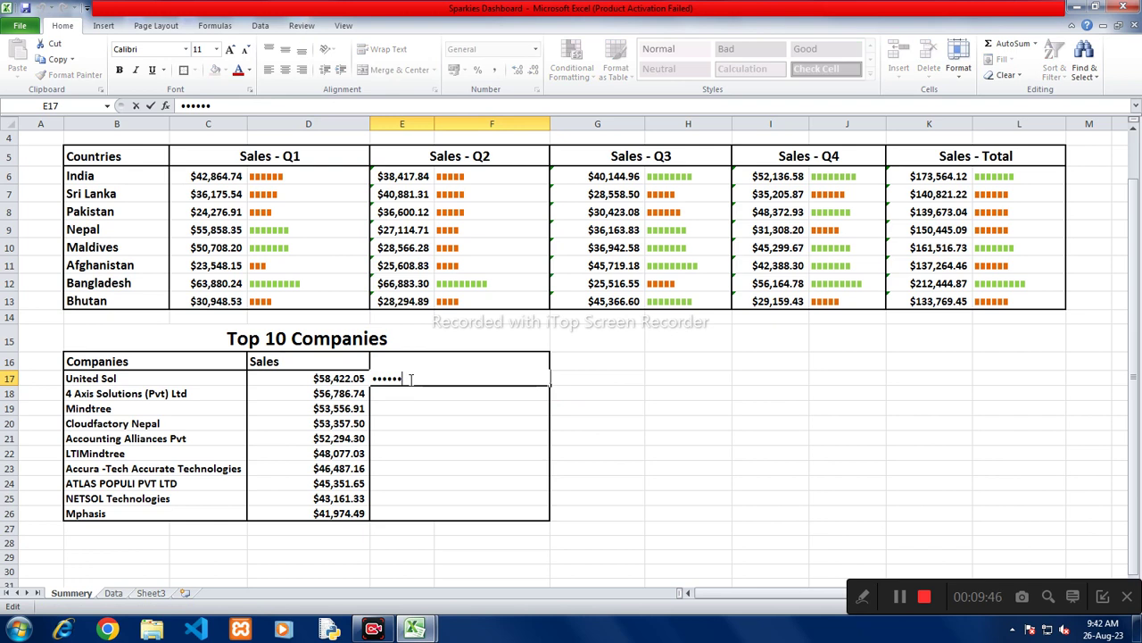
{"action": "key", "text": "BackSpace"}
{"action": "key", "text": "BackSpace"}
{"action": "key", "text": "BackSpace"}
{"action": "key", "text": "BackSpace"}
{"action": "key", "text": "BackSpace"}
{"action": "key", "text": "BackSpace"}
{"action": "key", "text": "ctrl+Return"}
Step: Copy D6's REPT formula text and paste it at E17, dismissing the size-mismatch and merged-cell errors
{"action": "double_click", "coordinate": [331, 176]}
{"action": "left_click_drag", "start_coordinate": [478, 106], "coordinate": [187, 105]}
{"action": "key", "text": "ctrl+c"}
{"action": "key", "text": "Return"}
{"action": "left_click", "coordinate": [387, 395]}
{"action": "left_click", "coordinate": [404, 377]}
{"action": "key", "text": "ctrl+v"}
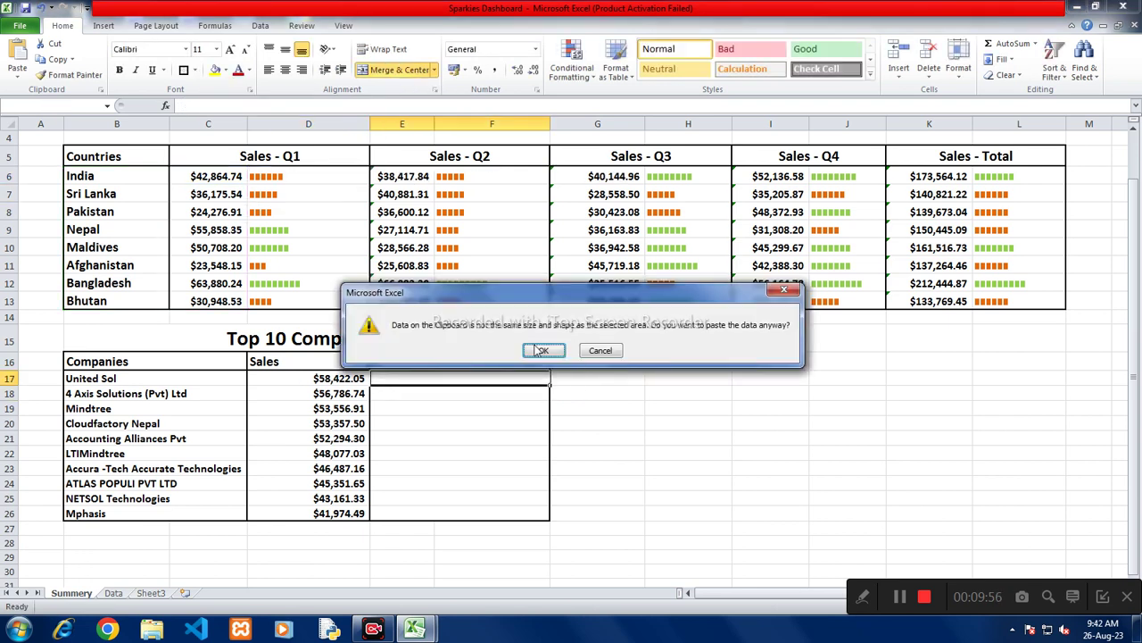
{"action": "left_click", "coordinate": [538, 349]}
{"action": "left_click", "coordinate": [573, 364]}
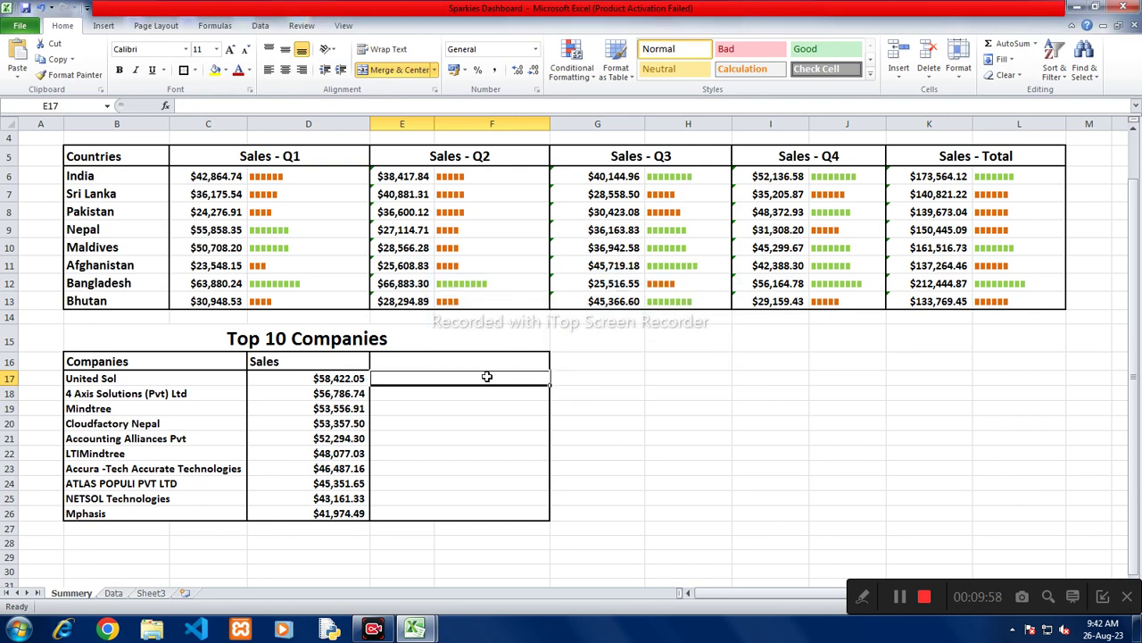
Step: Paste the REPT formula into E17 and replace its C6 reference with D17
{"action": "type", "text": "="}
{"action": "key", "text": "ctrl+v"}
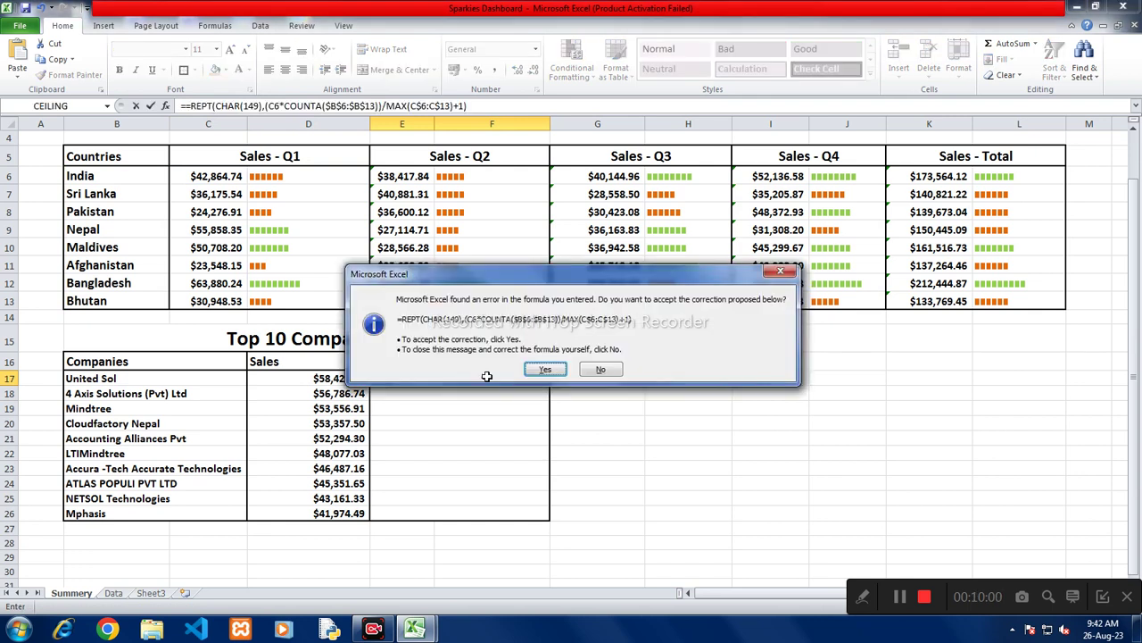
{"action": "key", "text": "Return"}
{"action": "key", "text": "F2"}
{"action": "key", "text": "Left"}
{"action": "key", "text": "Left"}
{"action": "key", "text": "Left"}
{"action": "key", "text": "BackSpace"}
{"action": "key", "text": "BackSpace"}
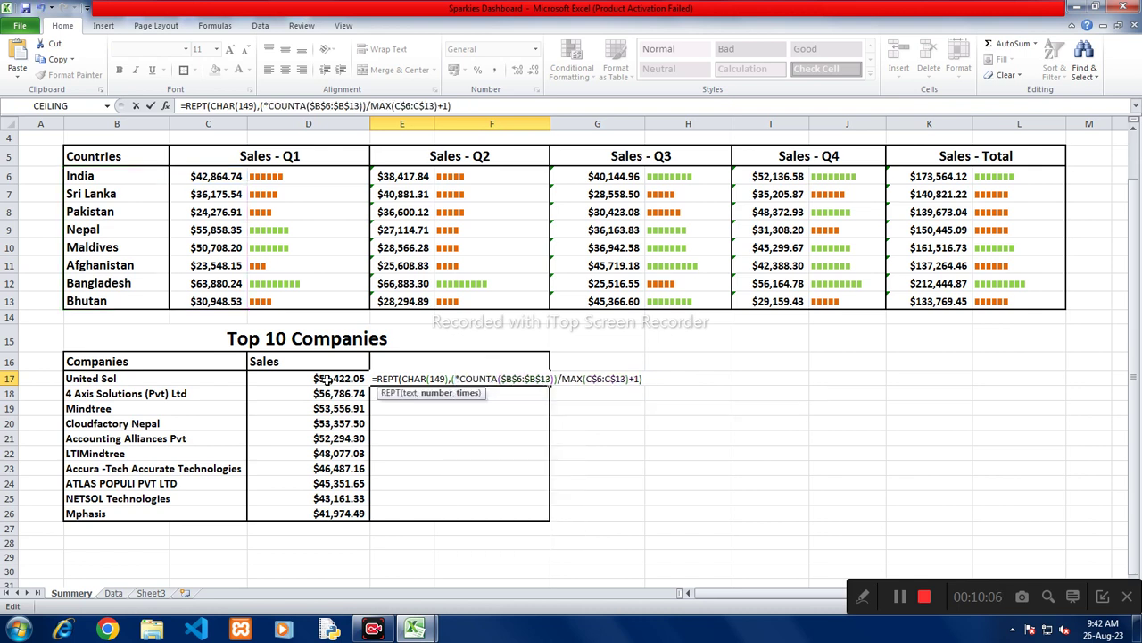
{"action": "left_click", "coordinate": [327, 380]}
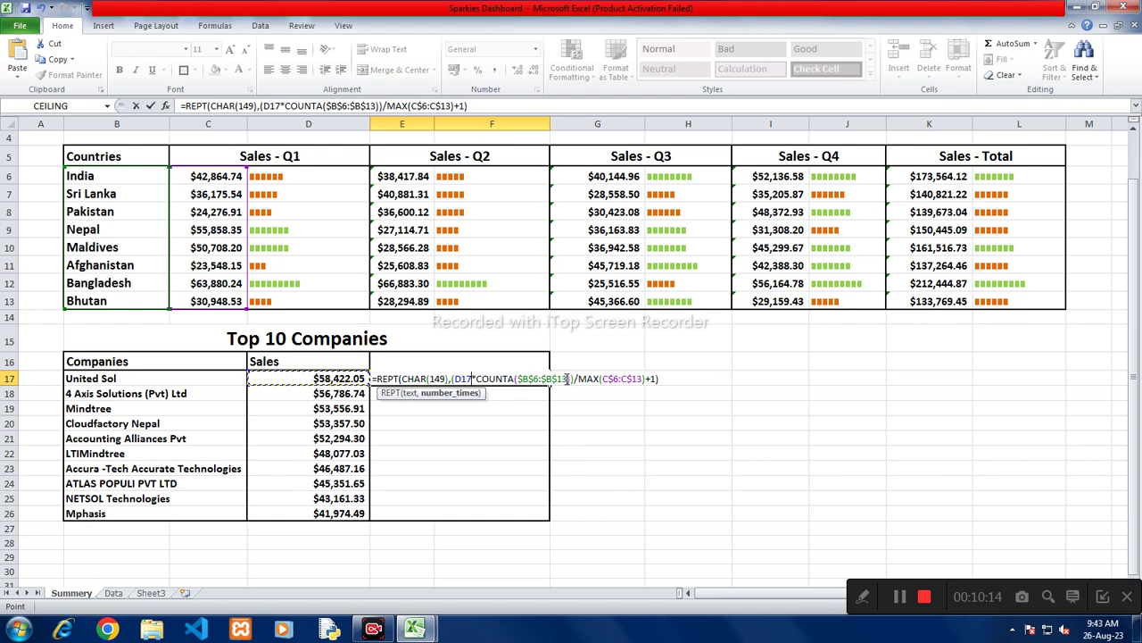
Step: Point the formula's COUNTA and MAX ranges to $D$17:$D$26 and commit E17's bar
{"action": "left_click_drag", "start_coordinate": [566, 379], "coordinate": [522, 378]}
{"action": "key", "text": "BackSpace"}
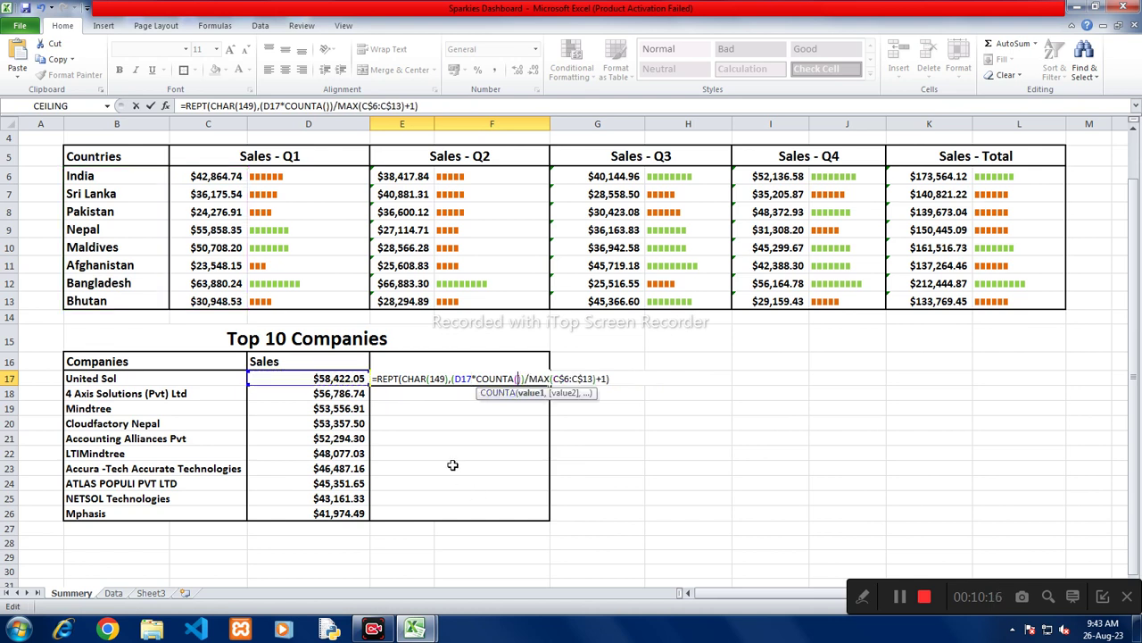
{"action": "left_click_drag", "start_coordinate": [314, 377], "coordinate": [339, 513]}
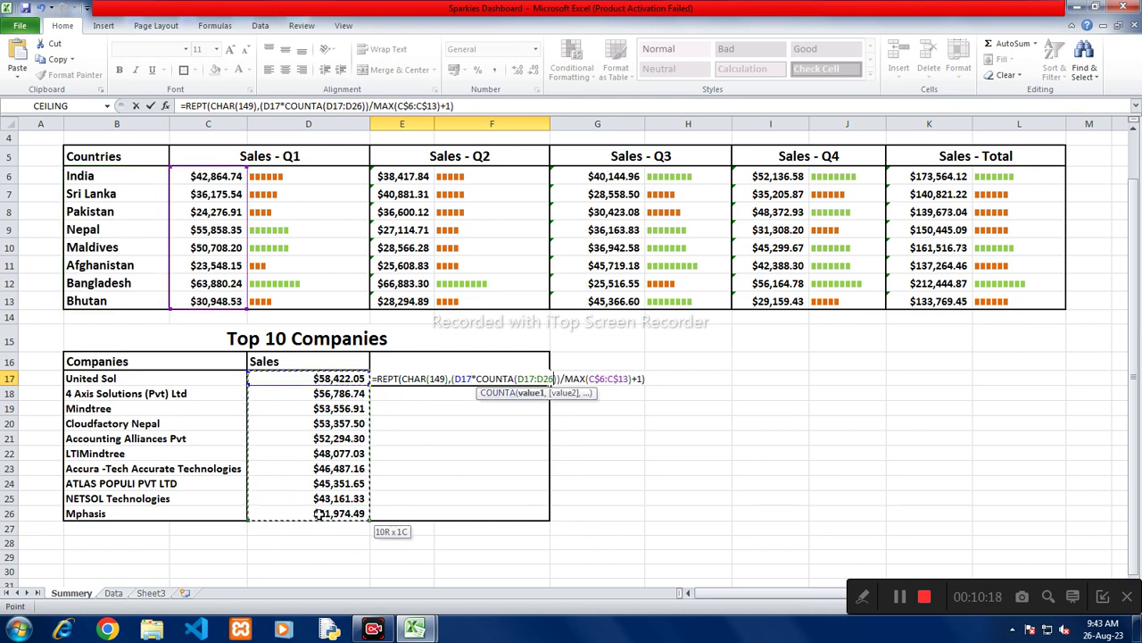
{"action": "key", "text": "F4"}
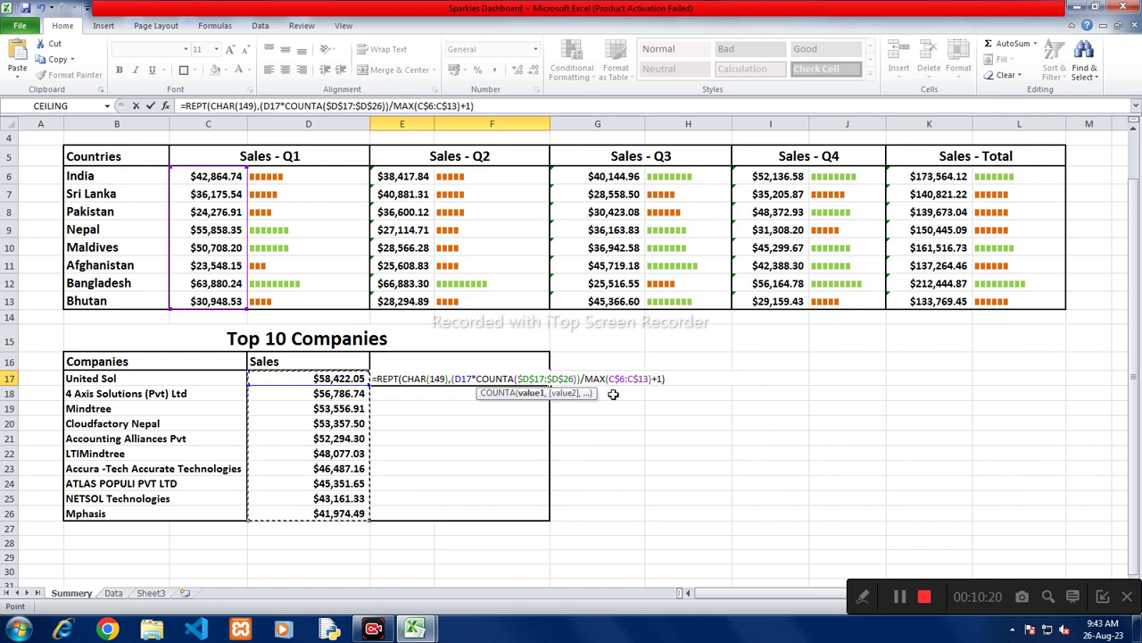
{"action": "left_click_drag", "start_coordinate": [650, 380], "coordinate": [614, 379]}
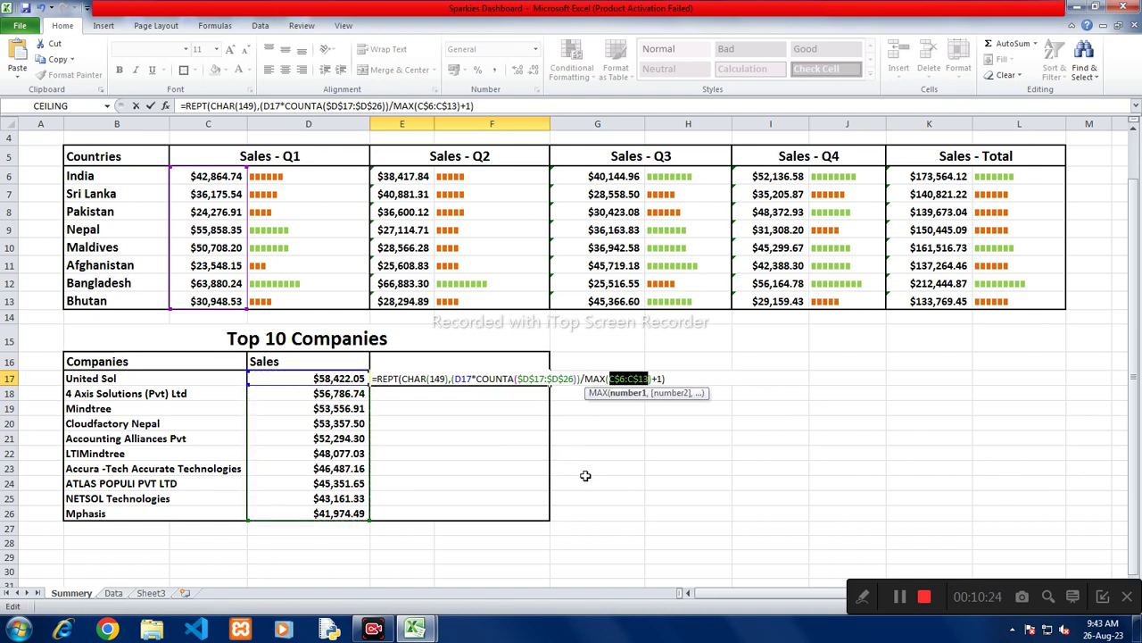
{"action": "key", "text": "BackSpace"}
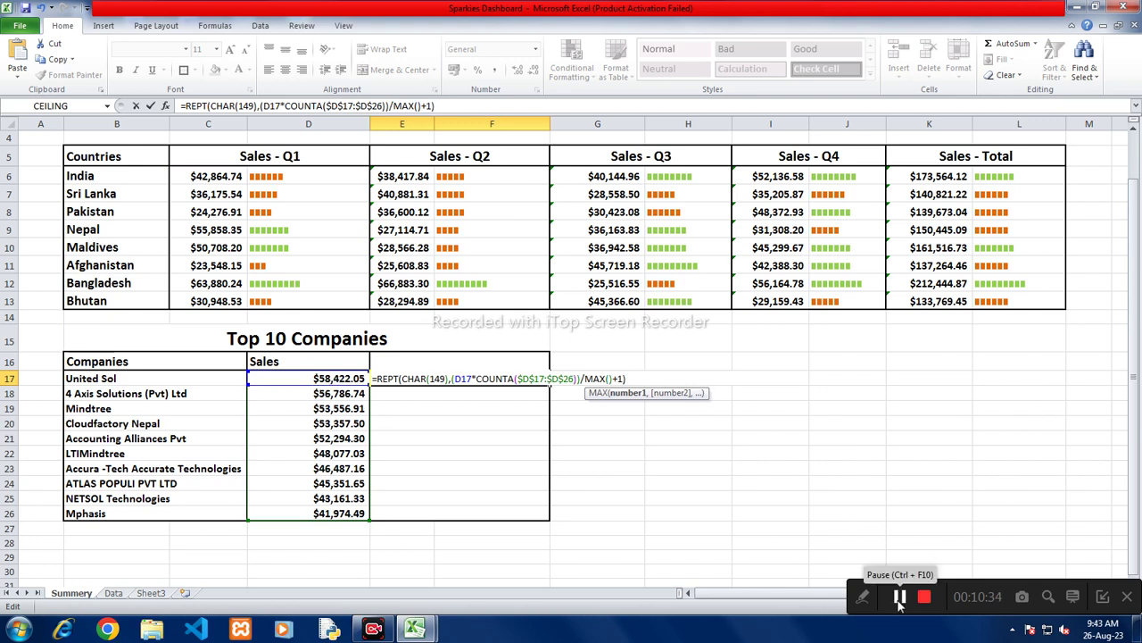
{"action": "left_click_drag", "start_coordinate": [344, 379], "coordinate": [348, 509]}
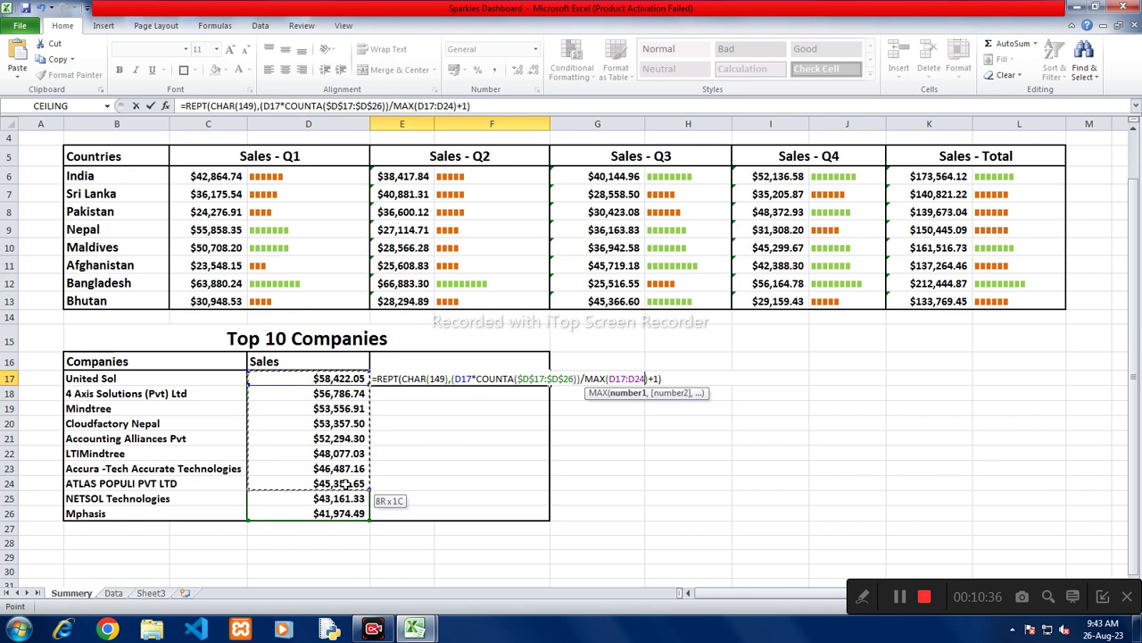
{"action": "key", "text": "F4"}
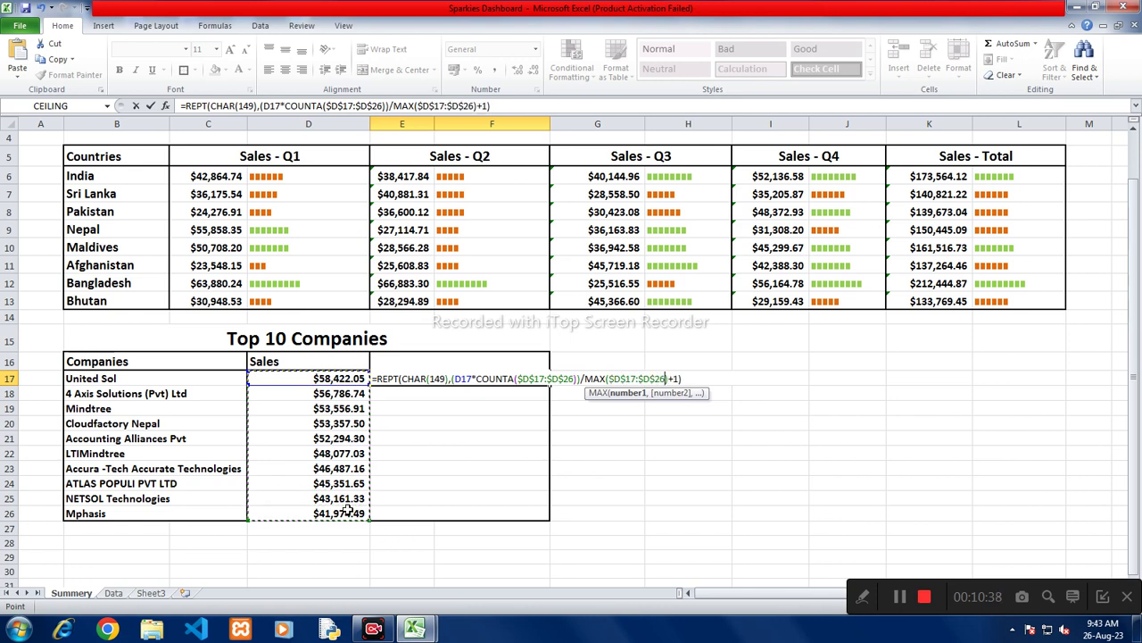
{"action": "left_click", "coordinate": [463, 379]}
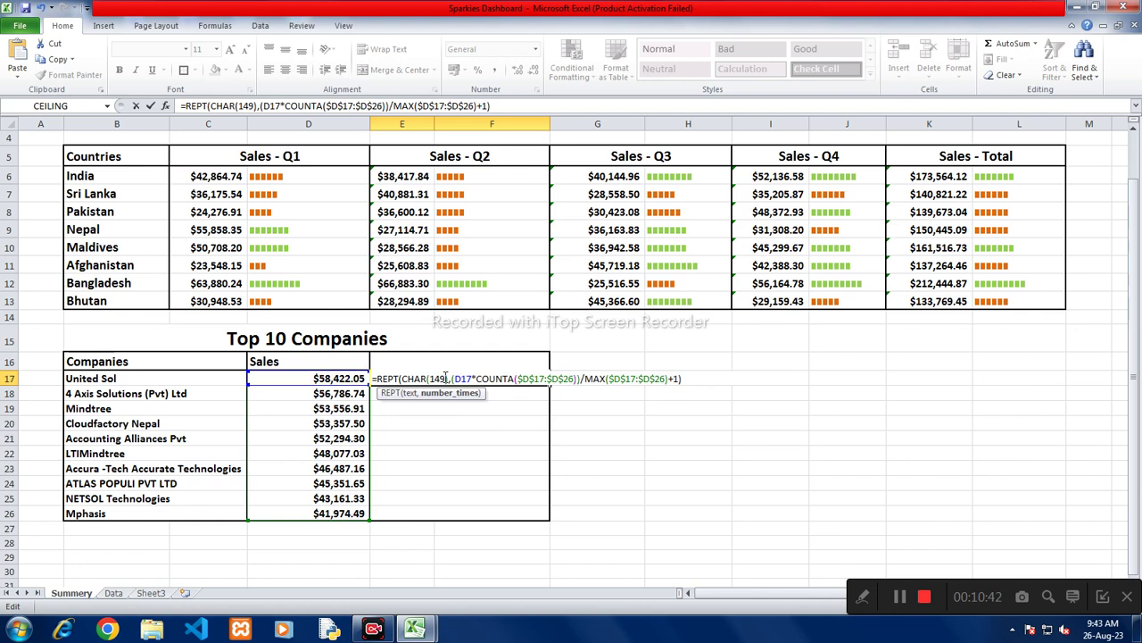
{"action": "key", "text": "Return"}
{"action": "left_click", "coordinate": [451, 378]}
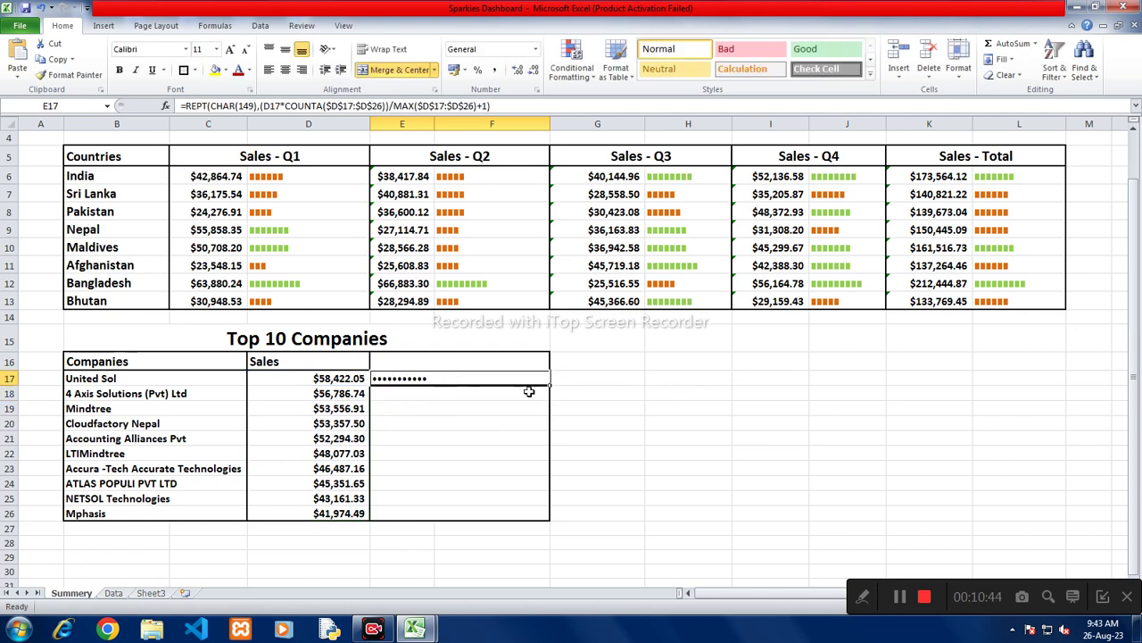
Step: Fill the bar formula down to row 26, clear E17:F26's formatting and merge each row across E and F
{"action": "left_click_drag", "start_coordinate": [550, 386], "coordinate": [550, 522]}
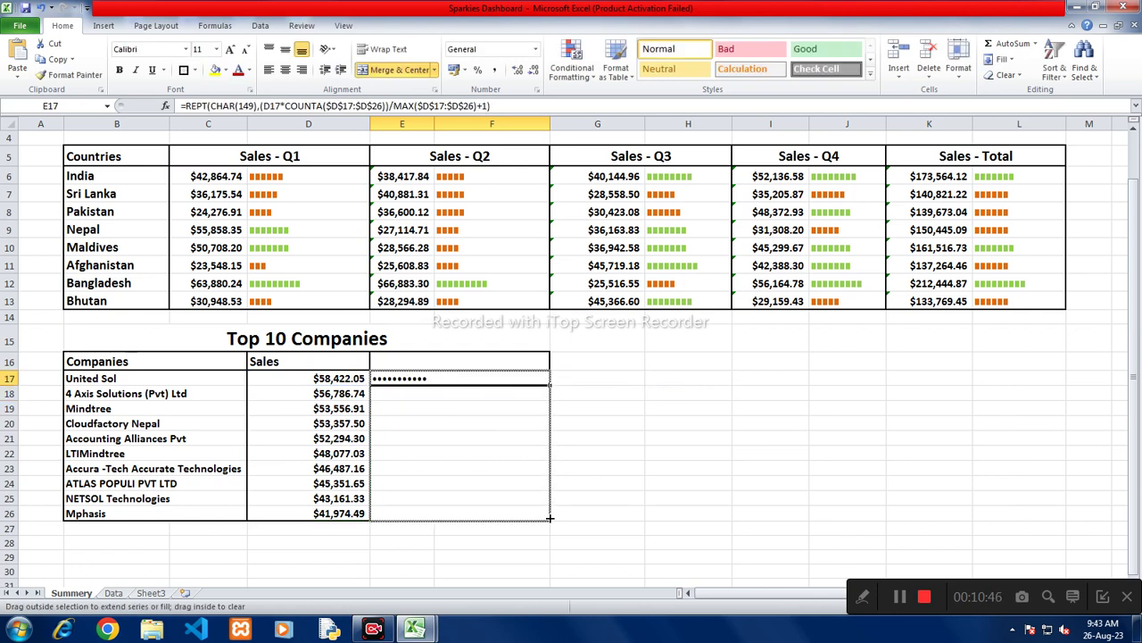
{"action": "left_click", "coordinate": [490, 443]}
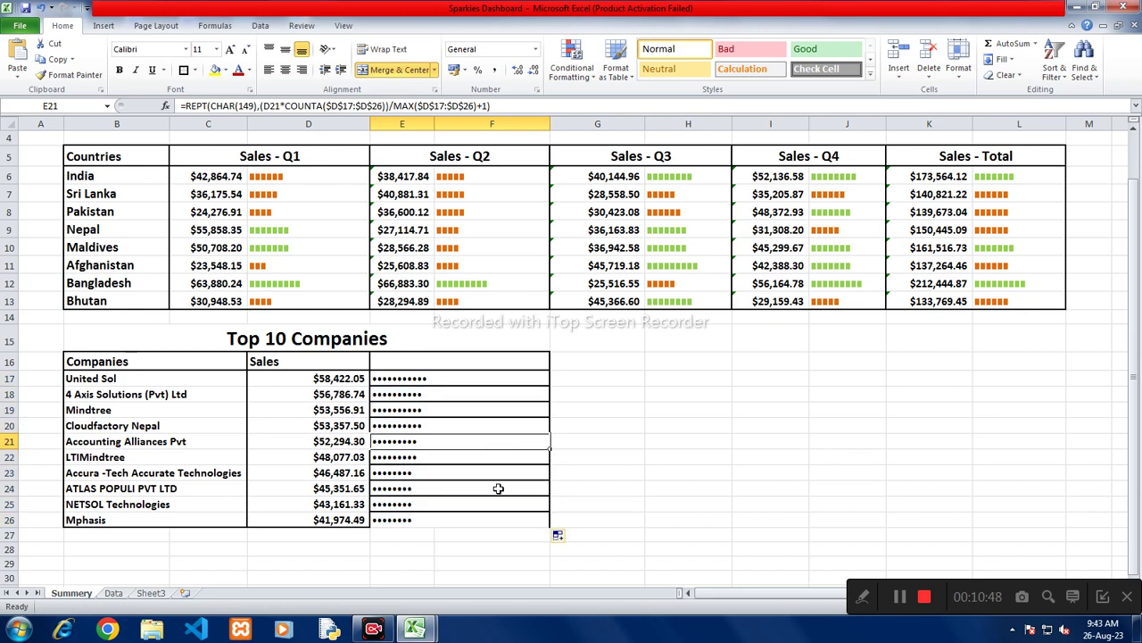
{"action": "left_click", "coordinate": [454, 371]}
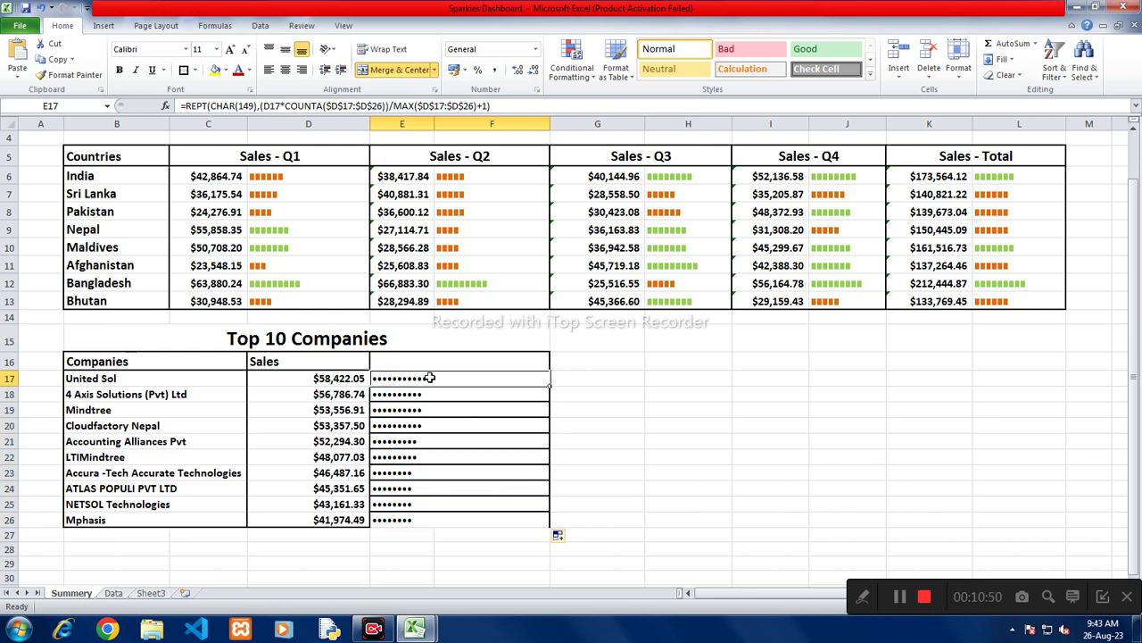
{"action": "left_click_drag", "start_coordinate": [448, 379], "coordinate": [429, 517]}
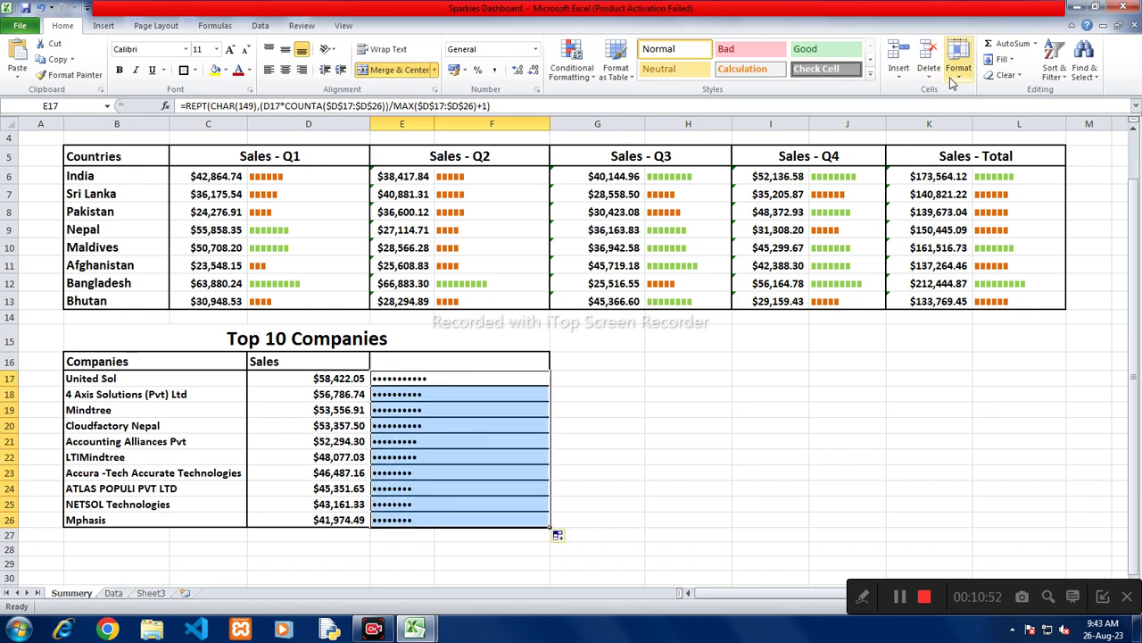
{"action": "left_click", "coordinate": [1006, 75]}
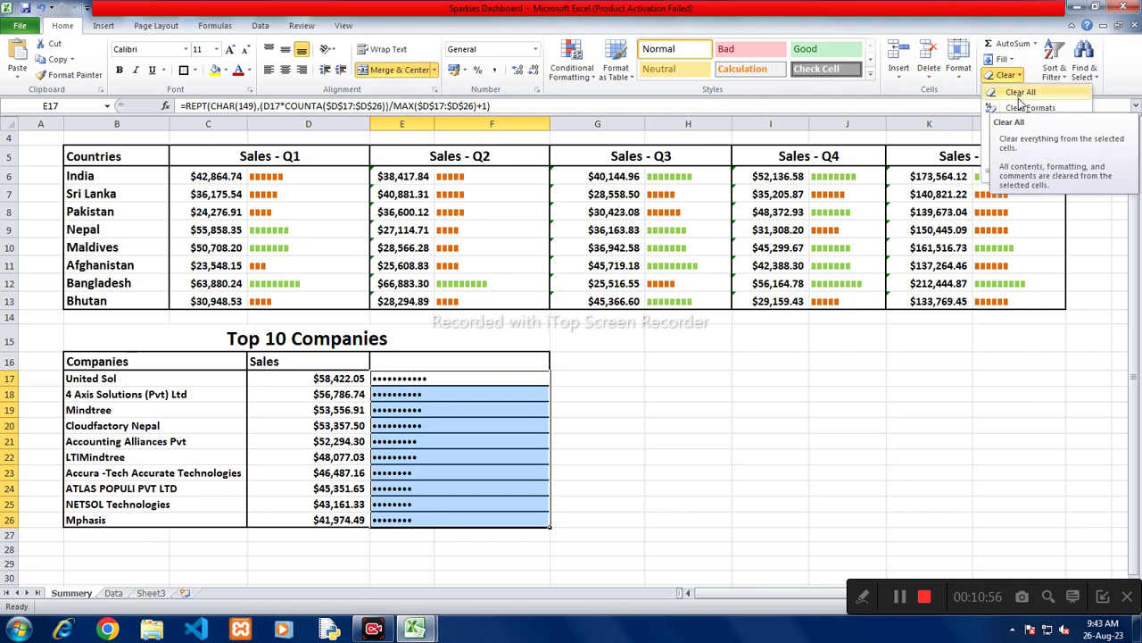
{"action": "left_click", "coordinate": [1027, 107]}
{"action": "left_click_drag", "start_coordinate": [394, 378], "coordinate": [490, 517]}
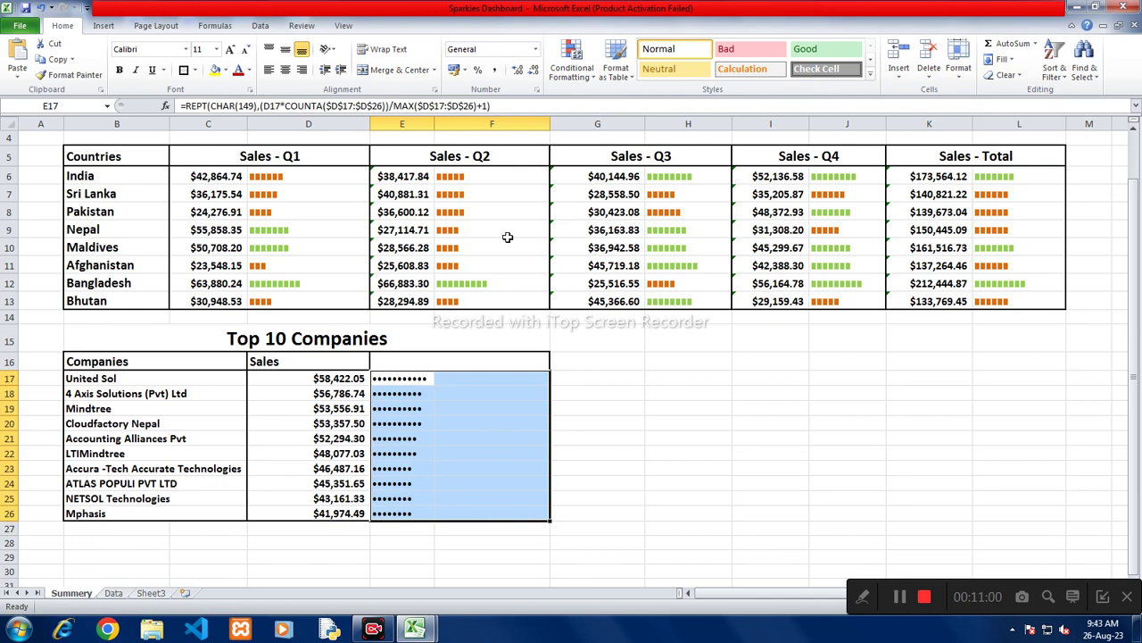
{"action": "left_click", "coordinate": [434, 70]}
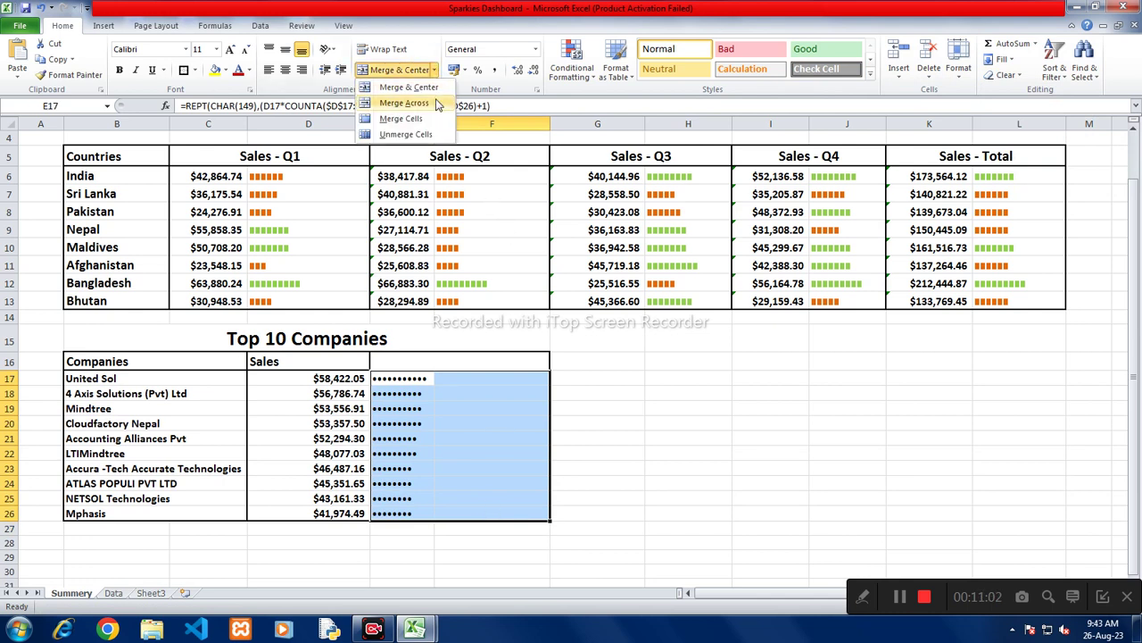
{"action": "left_click", "coordinate": [436, 103]}
{"action": "left_click", "coordinate": [527, 434]}
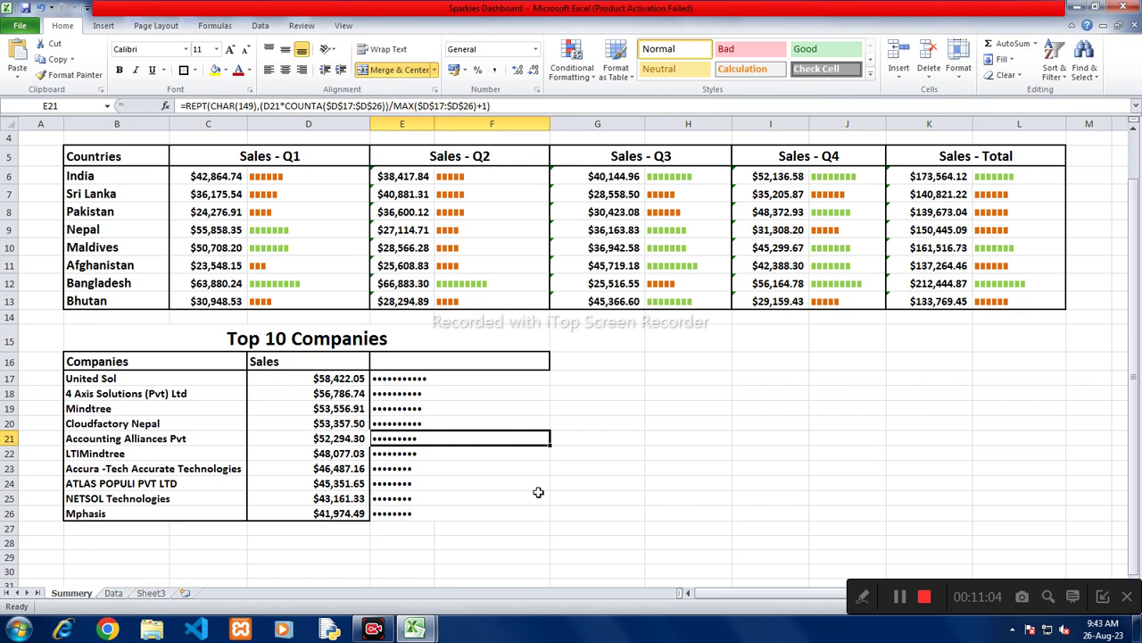
{"action": "key", "text": "ctrl+z"}
{"action": "key", "text": "ctrl+y"}
Step: Remove the borders from E17:F26, then give the bar cells an outside box border
{"action": "left_click_drag", "start_coordinate": [455, 381], "coordinate": [454, 522]}
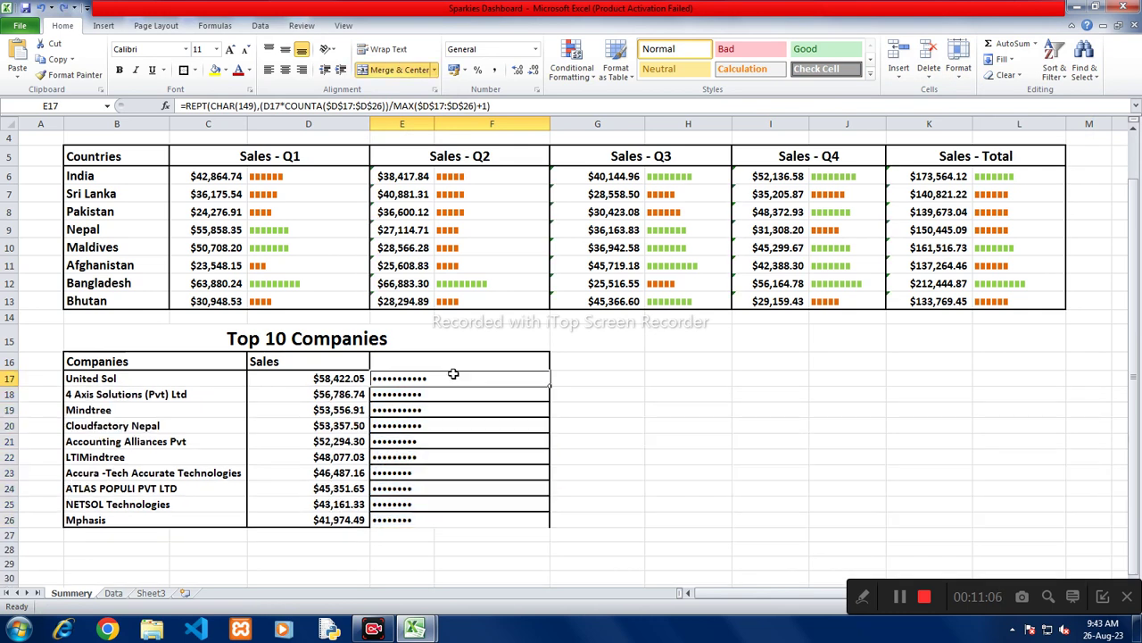
{"action": "left_click", "coordinate": [195, 71]}
{"action": "left_click", "coordinate": [218, 168]}
{"action": "left_click", "coordinate": [481, 456]}
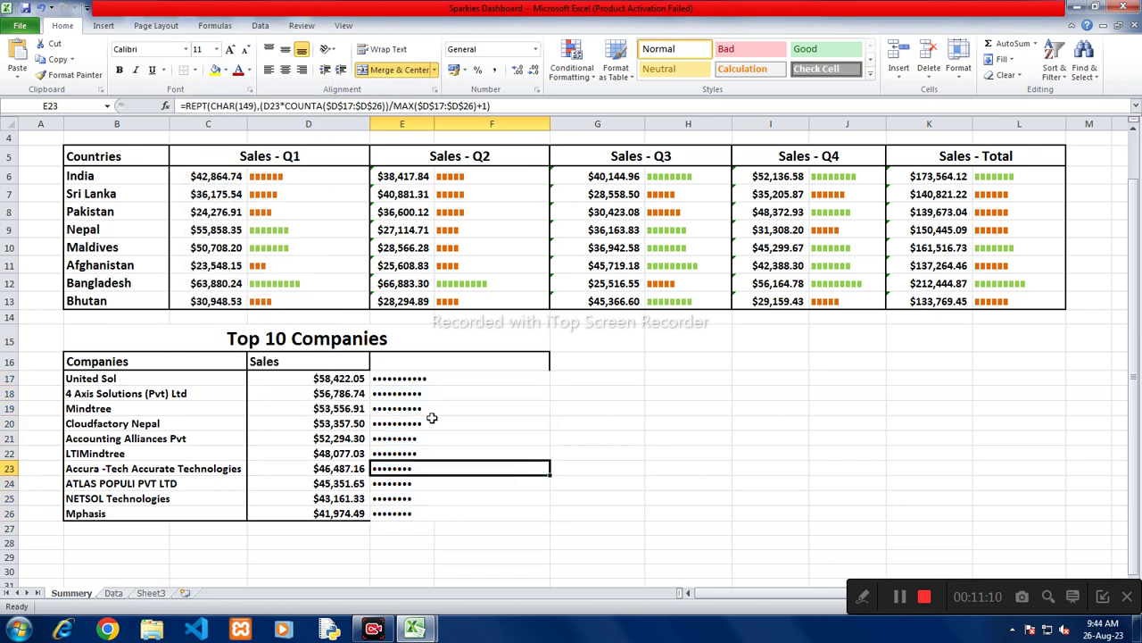
{"action": "left_click_drag", "start_coordinate": [408, 377], "coordinate": [443, 511]}
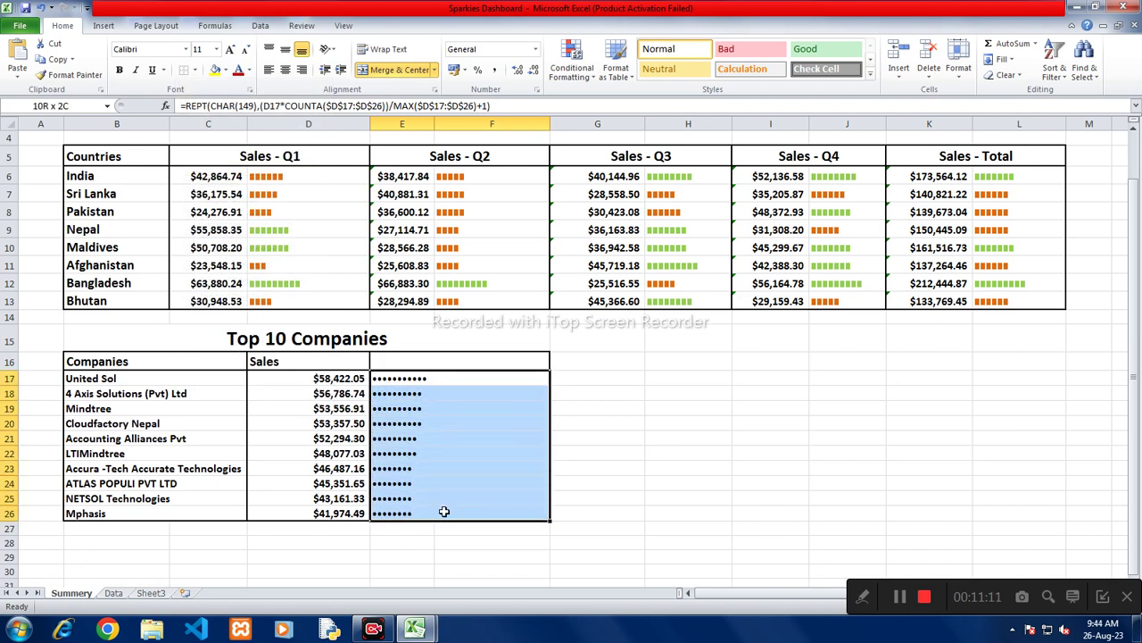
{"action": "left_click", "coordinate": [194, 70]}
{"action": "left_click", "coordinate": [217, 214]}
{"action": "left_click", "coordinate": [451, 404]}
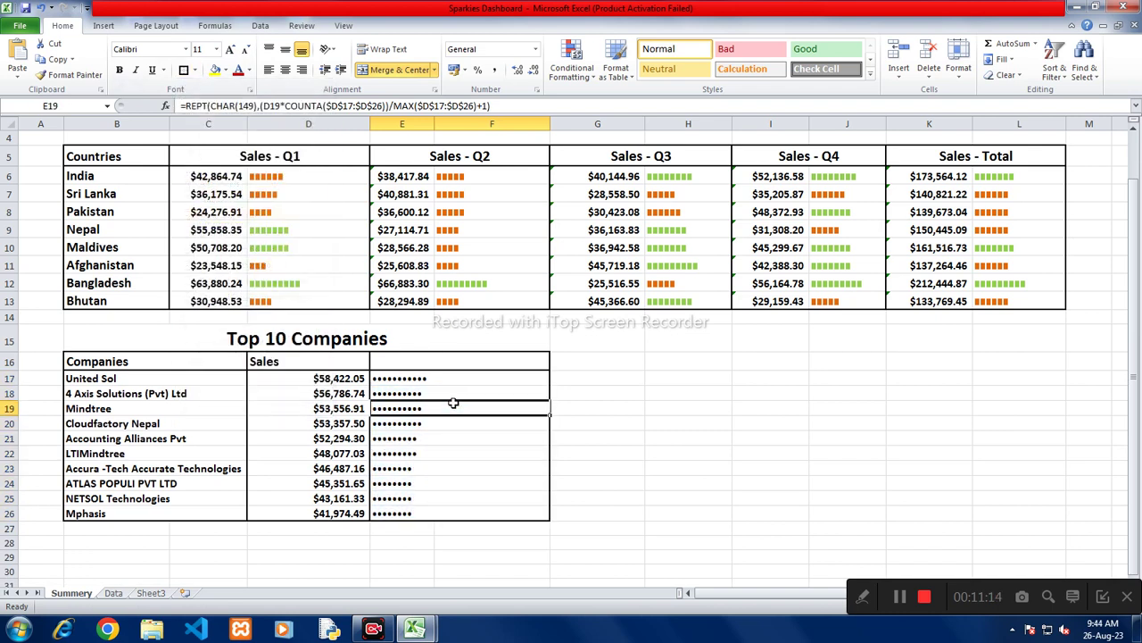
Step: Try painting D12's green formatting onto E17, then undo it
{"action": "left_click", "coordinate": [409, 378]}
{"action": "double_click", "coordinate": [402, 378]}
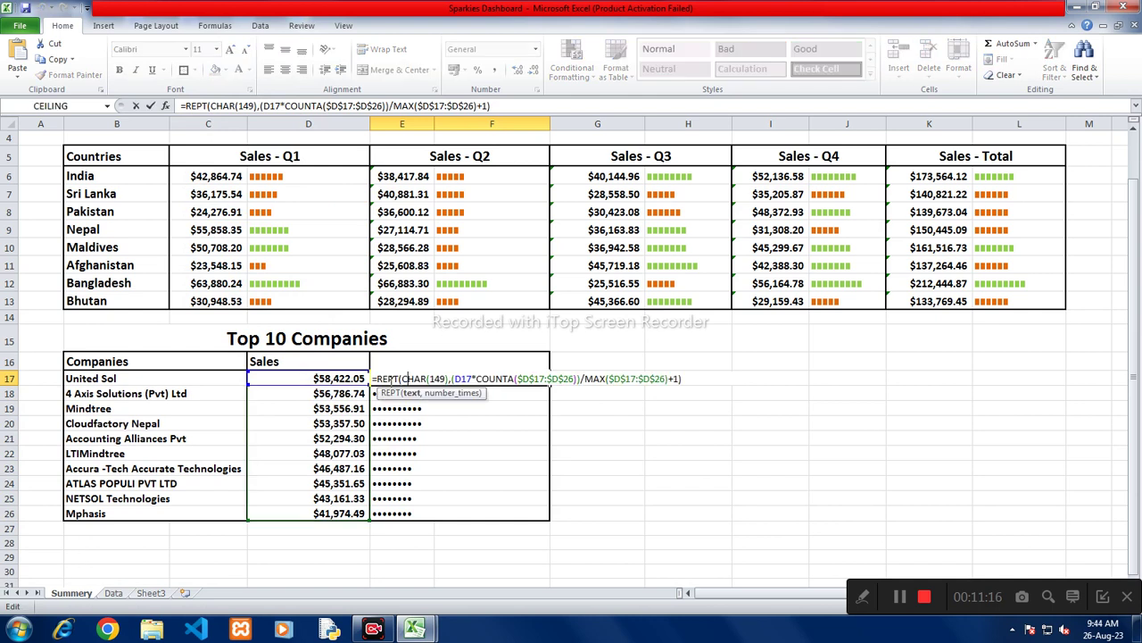
{"action": "key", "text": "Escape"}
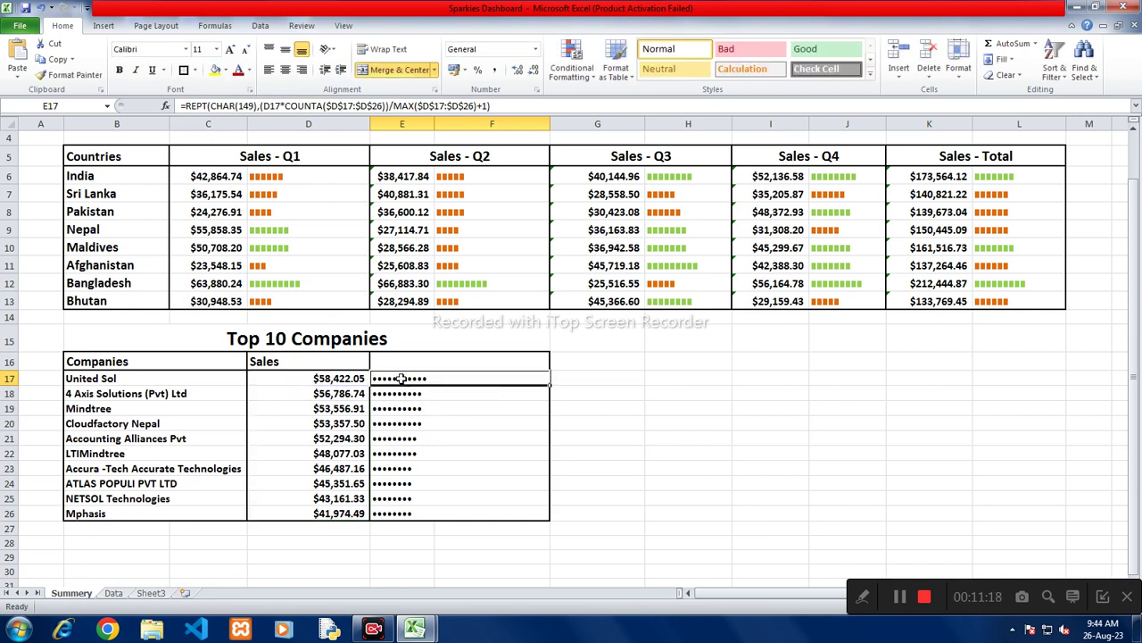
{"action": "left_click", "coordinate": [303, 285]}
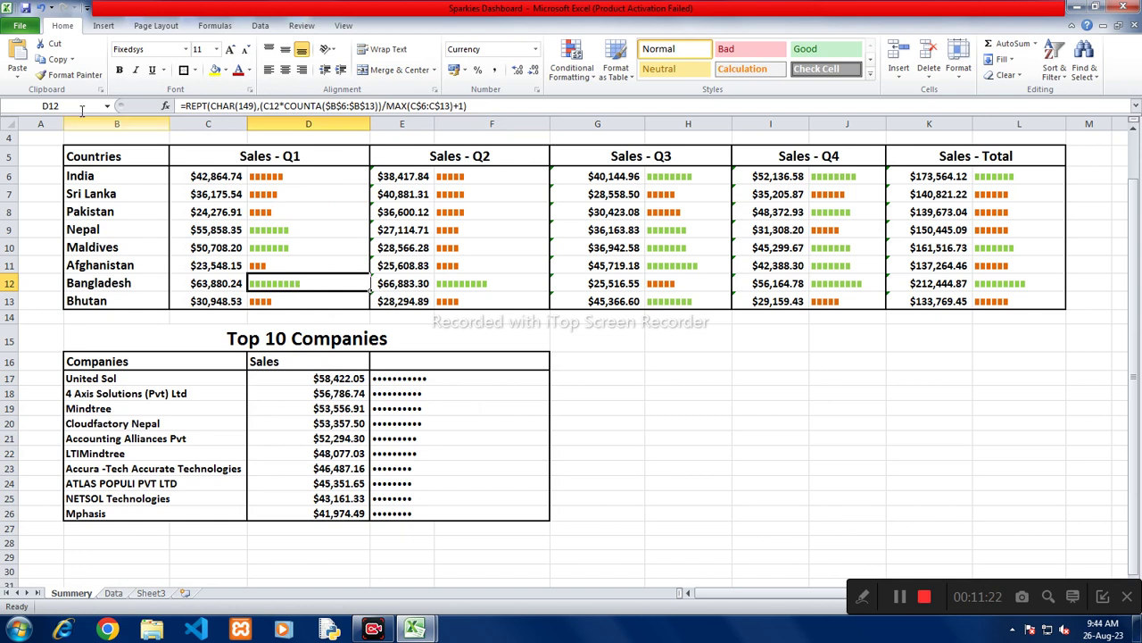
{"action": "left_click", "coordinate": [71, 75]}
{"action": "left_click", "coordinate": [401, 378]}
{"action": "left_click", "coordinate": [502, 404]}
{"action": "left_click", "coordinate": [490, 375]}
{"action": "left_click", "coordinate": [422, 375]}
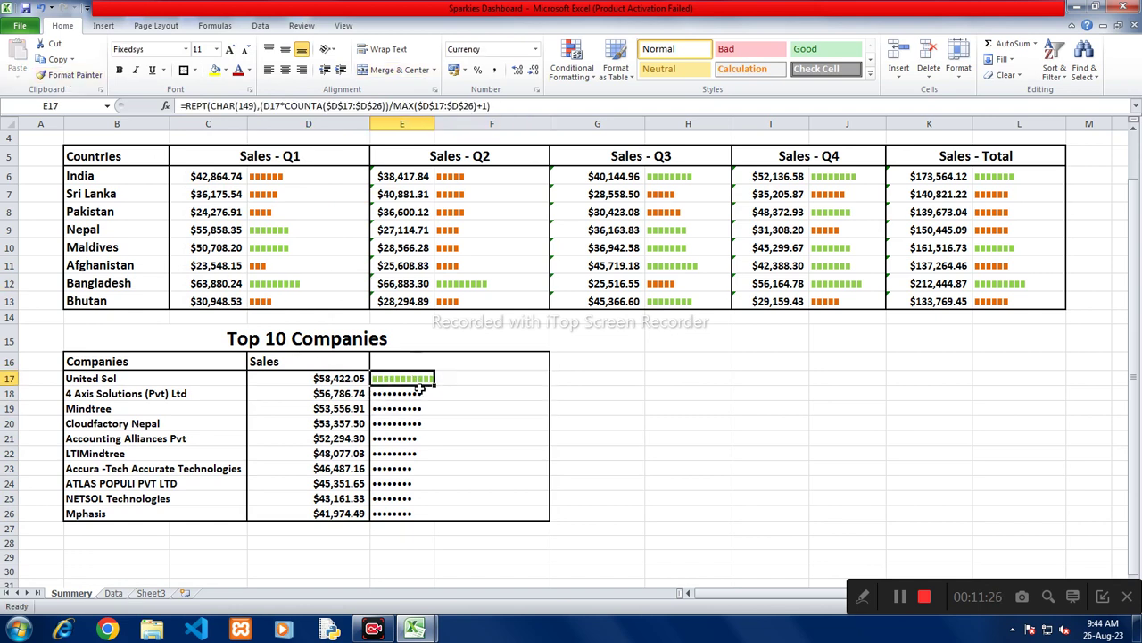
{"action": "key", "text": "ctrl+z"}
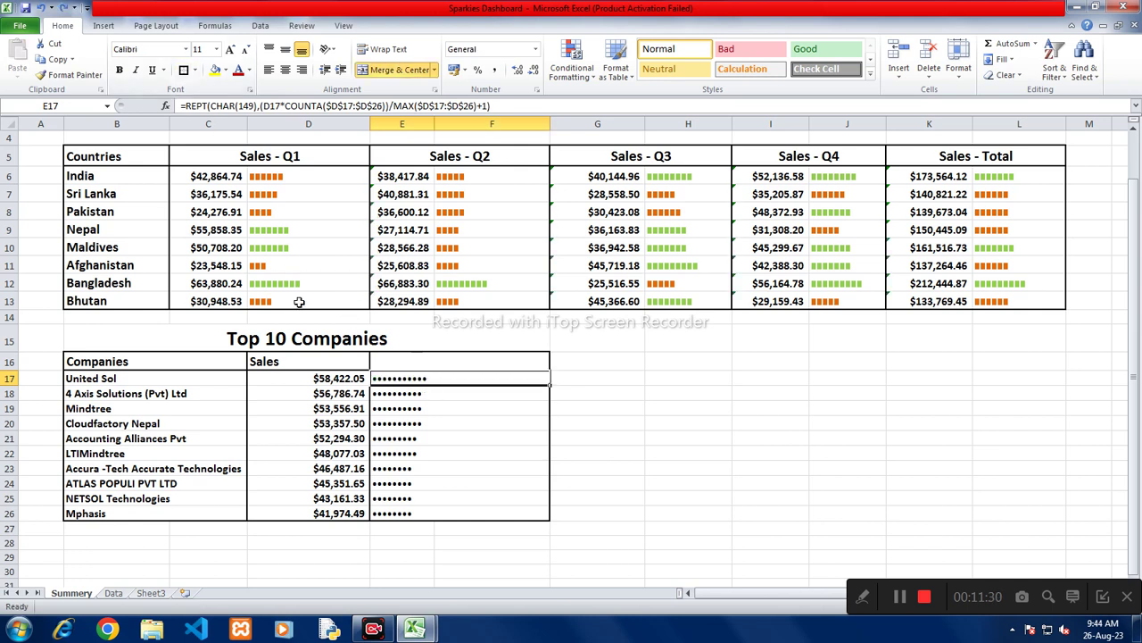
Step: Set United Sol's bar cell E17 to the Fixedsys font
{"action": "left_click", "coordinate": [282, 283]}
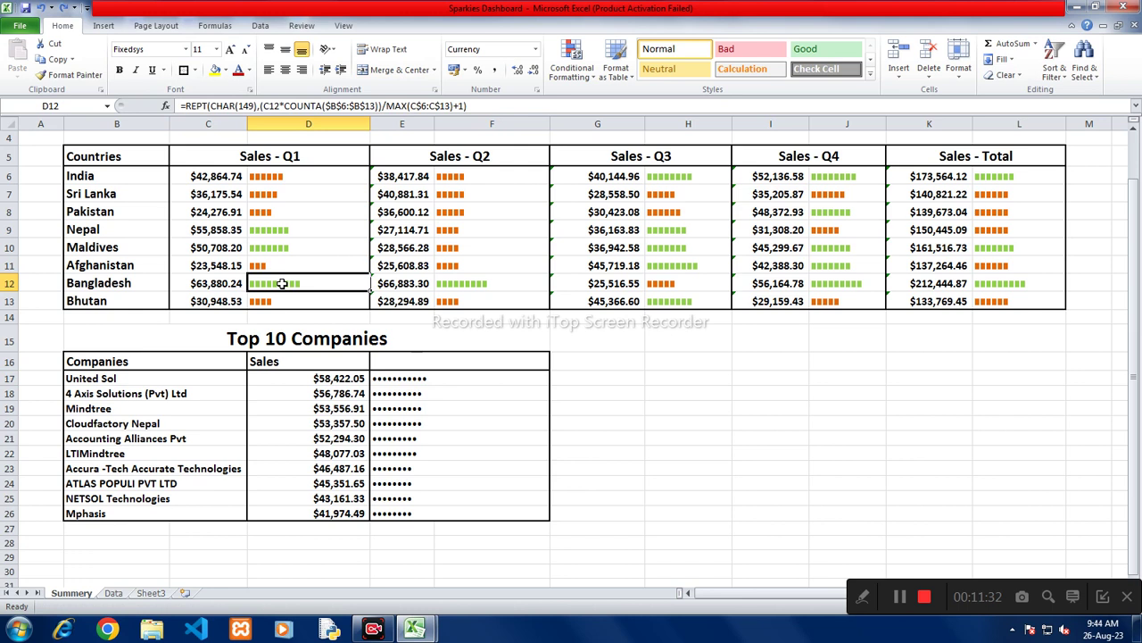
{"action": "left_click", "coordinate": [434, 381]}
{"action": "left_click", "coordinate": [153, 50]}
{"action": "type", "text": "Fixedsys"}
{"action": "key", "text": "Return"}
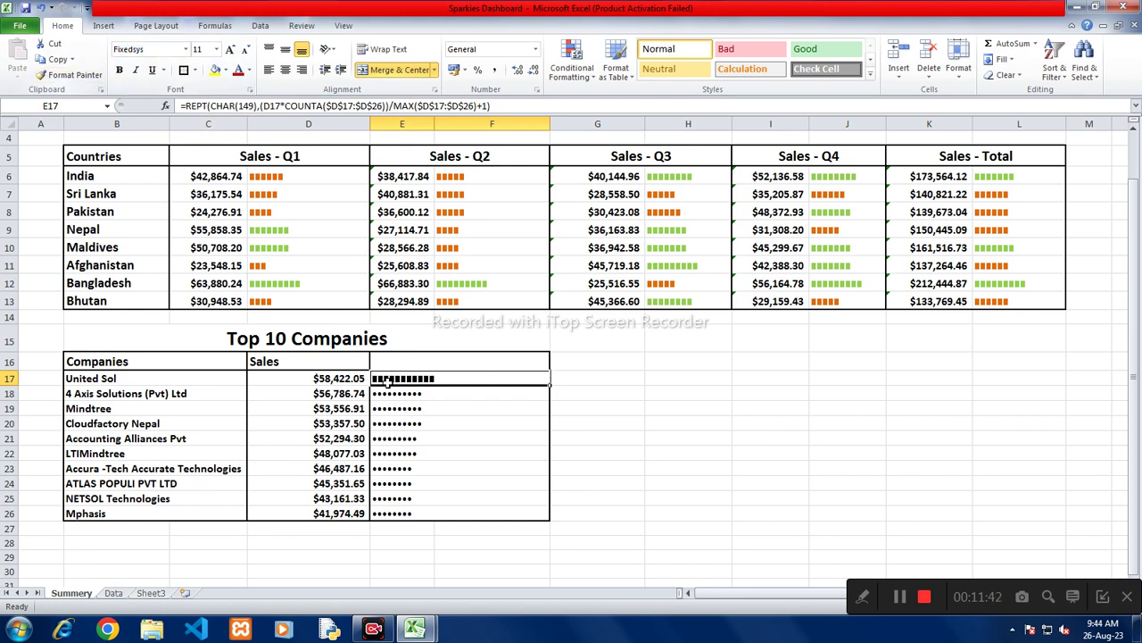
Step: Try copying E17's Fixedsys format onto Mindtree's bar in row 19, then undo it
{"action": "left_click", "coordinate": [394, 392]}
{"action": "left_click", "coordinate": [476, 427]}
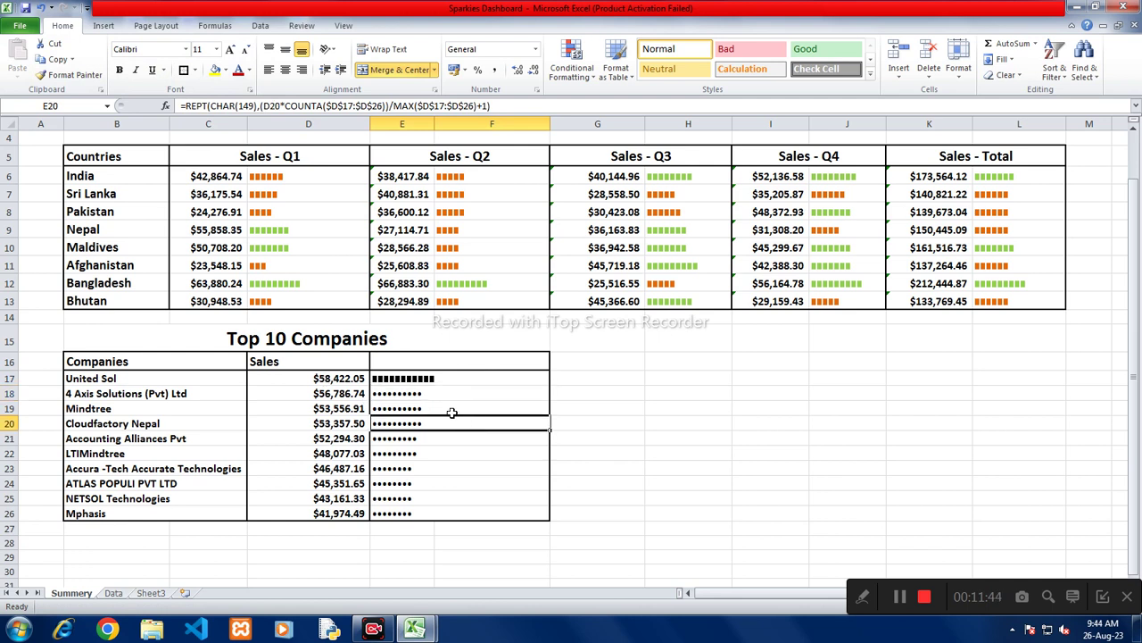
{"action": "left_click", "coordinate": [416, 381]}
{"action": "left_click", "coordinate": [69, 74]}
{"action": "left_click", "coordinate": [384, 406]}
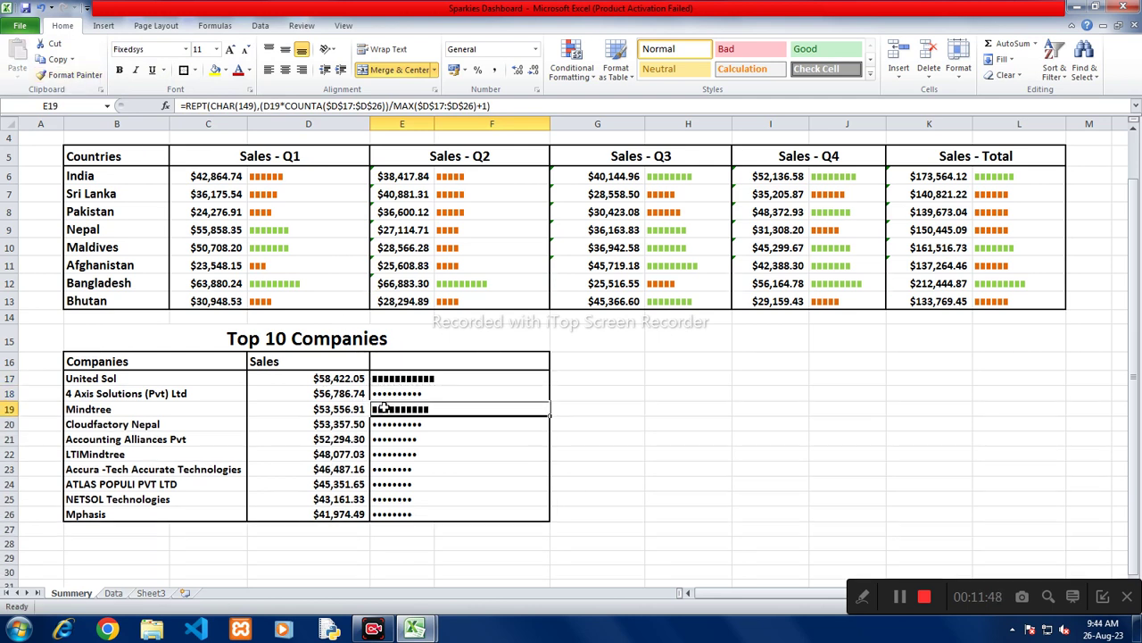
{"action": "key", "text": "ctrl+z"}
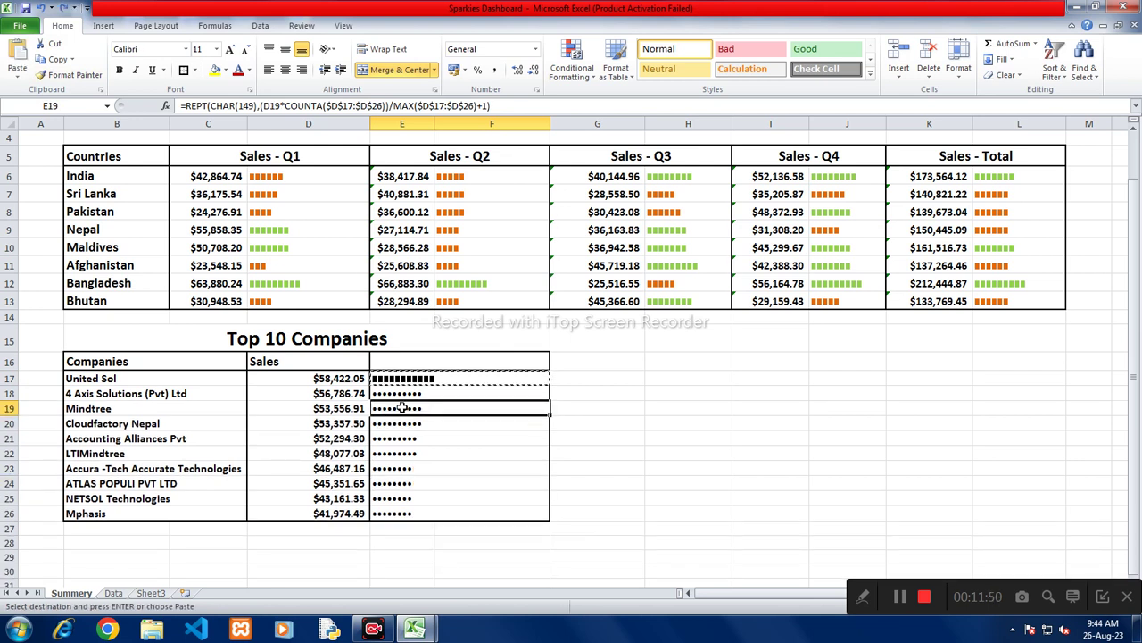
{"action": "left_click", "coordinate": [402, 392]}
{"action": "left_click", "coordinate": [404, 378]}
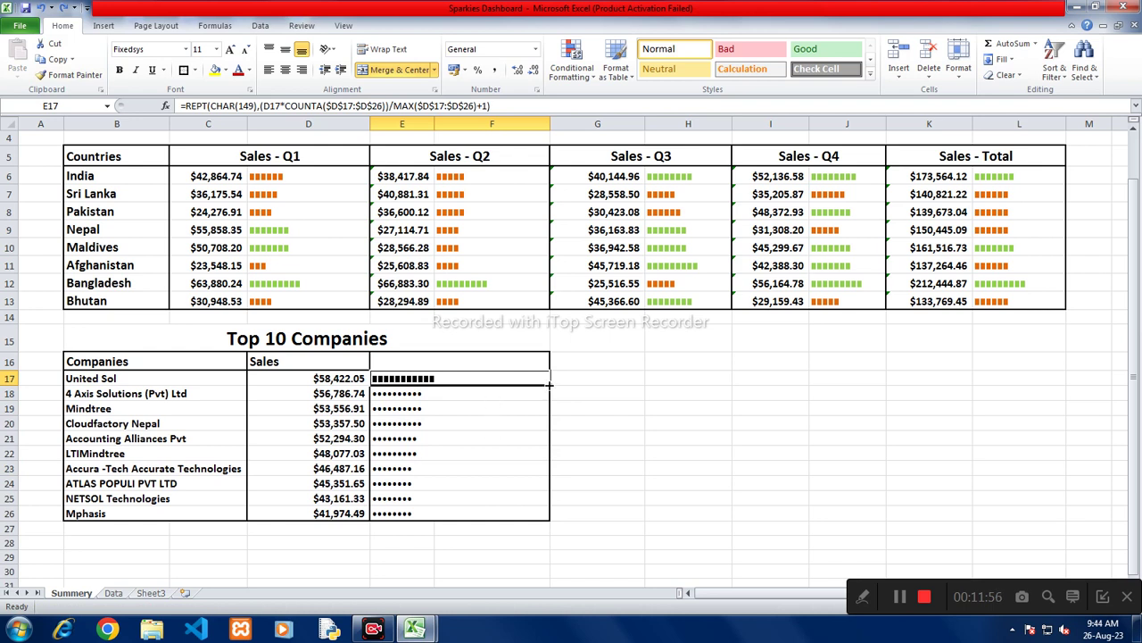
Step: Fill the block bar formula down to E26 and paint E26's formatting back onto E17
{"action": "left_click_drag", "start_coordinate": [550, 384], "coordinate": [549, 516]}
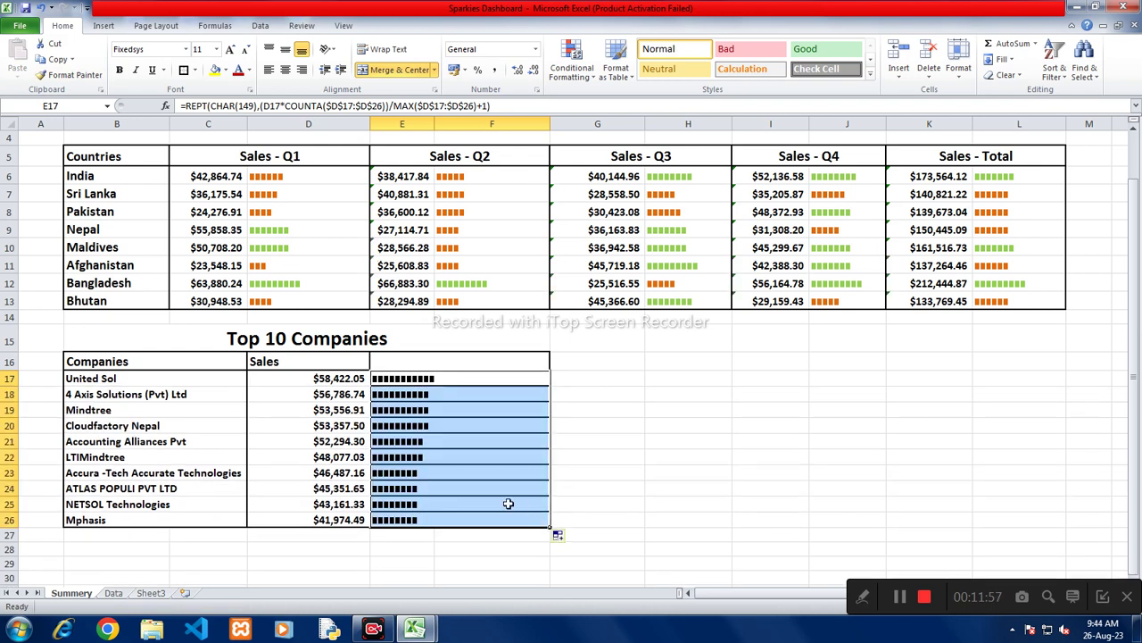
{"action": "left_click", "coordinate": [434, 466]}
{"action": "left_click", "coordinate": [424, 520]}
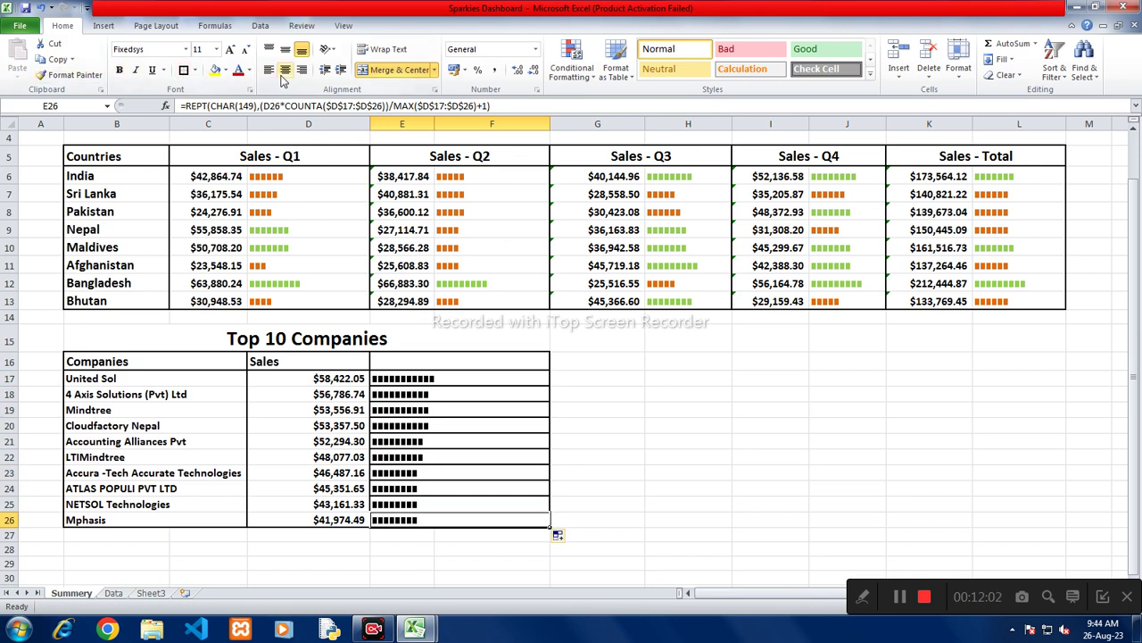
{"action": "left_click", "coordinate": [99, 76]}
{"action": "left_click", "coordinate": [417, 382]}
Step: Clear the borders on E17:E26 and frame the bar cells with a Thick Box Border
{"action": "left_click_drag", "start_coordinate": [417, 382], "coordinate": [421, 521]}
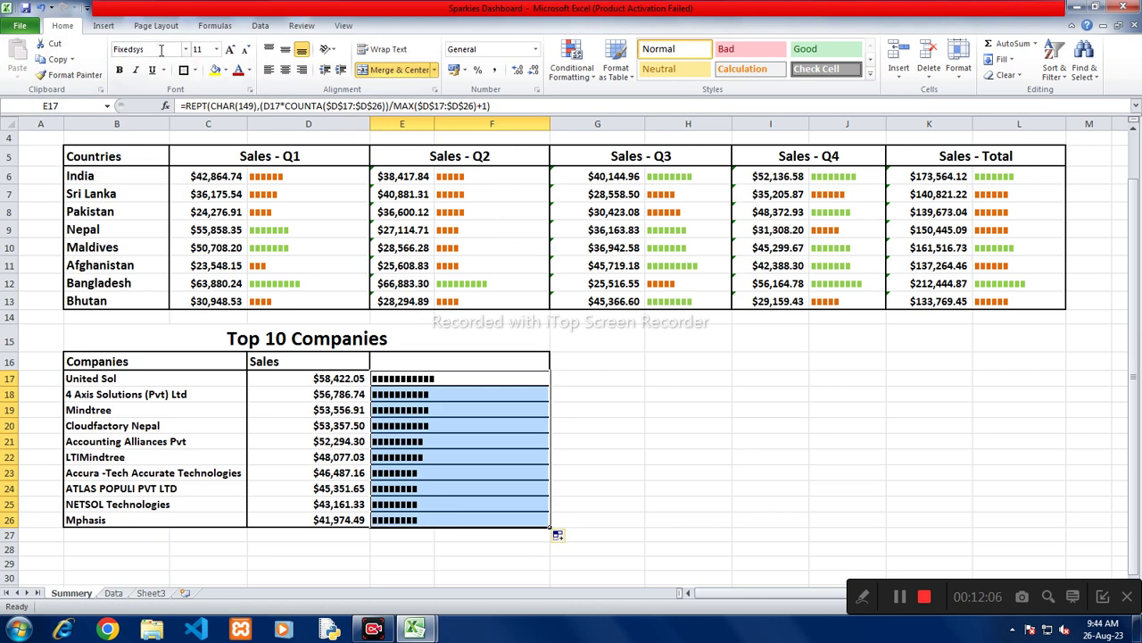
{"action": "left_click", "coordinate": [194, 70]}
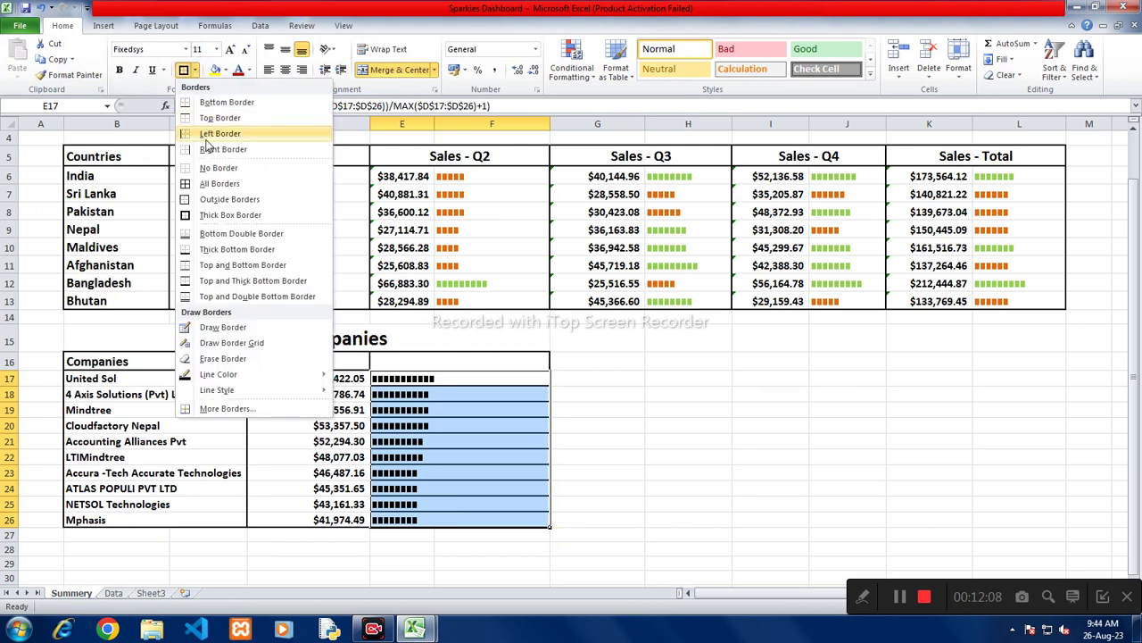
{"action": "left_click", "coordinate": [218, 167]}
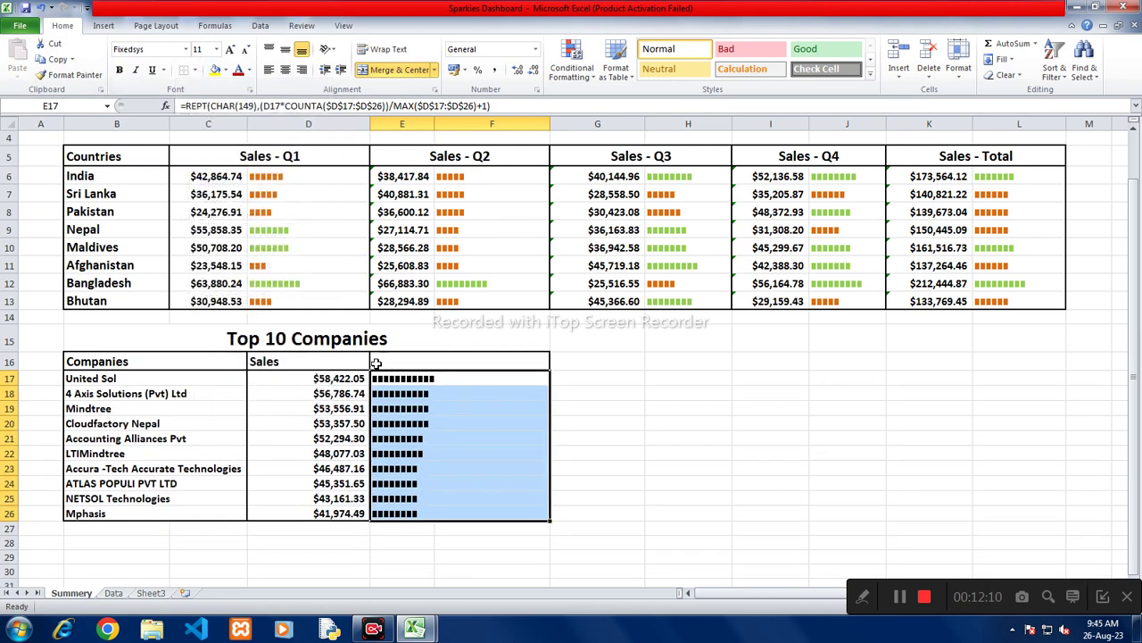
{"action": "left_click", "coordinate": [405, 377]}
{"action": "left_click_drag", "start_coordinate": [404, 375], "coordinate": [420, 515]}
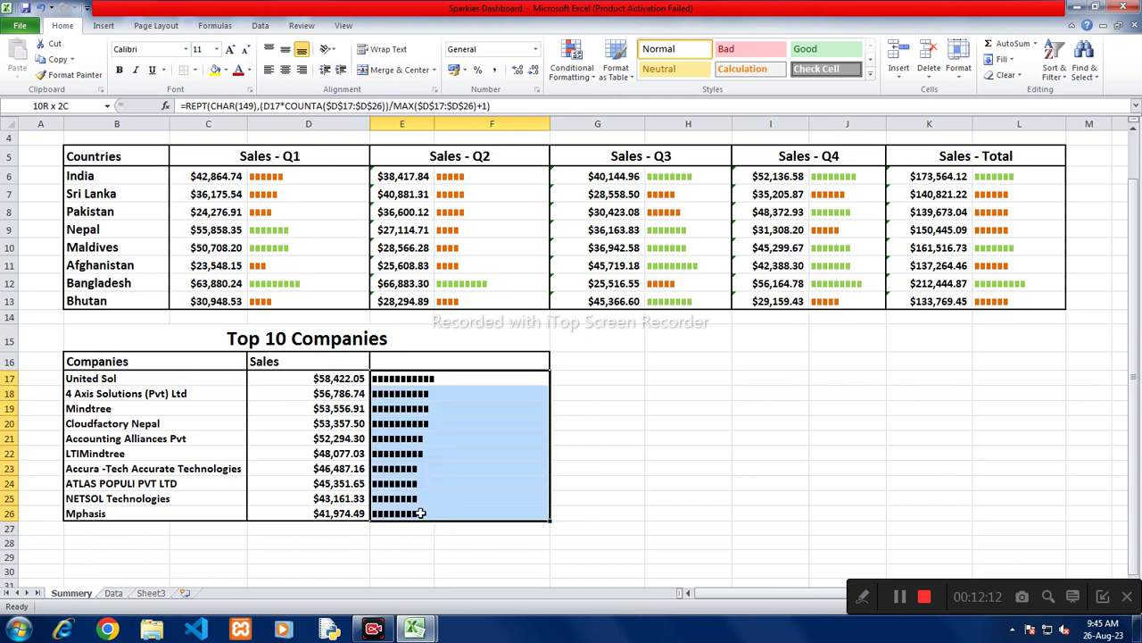
{"action": "left_click", "coordinate": [195, 70]}
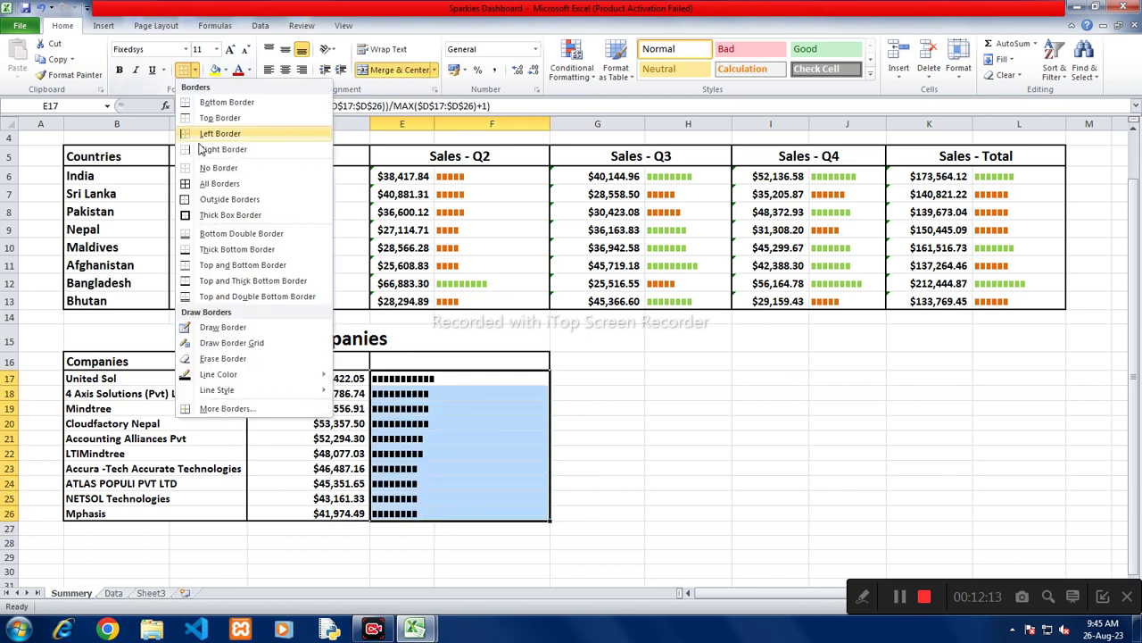
{"action": "left_click", "coordinate": [203, 218]}
{"action": "left_click_drag", "start_coordinate": [393, 379], "coordinate": [395, 514]}
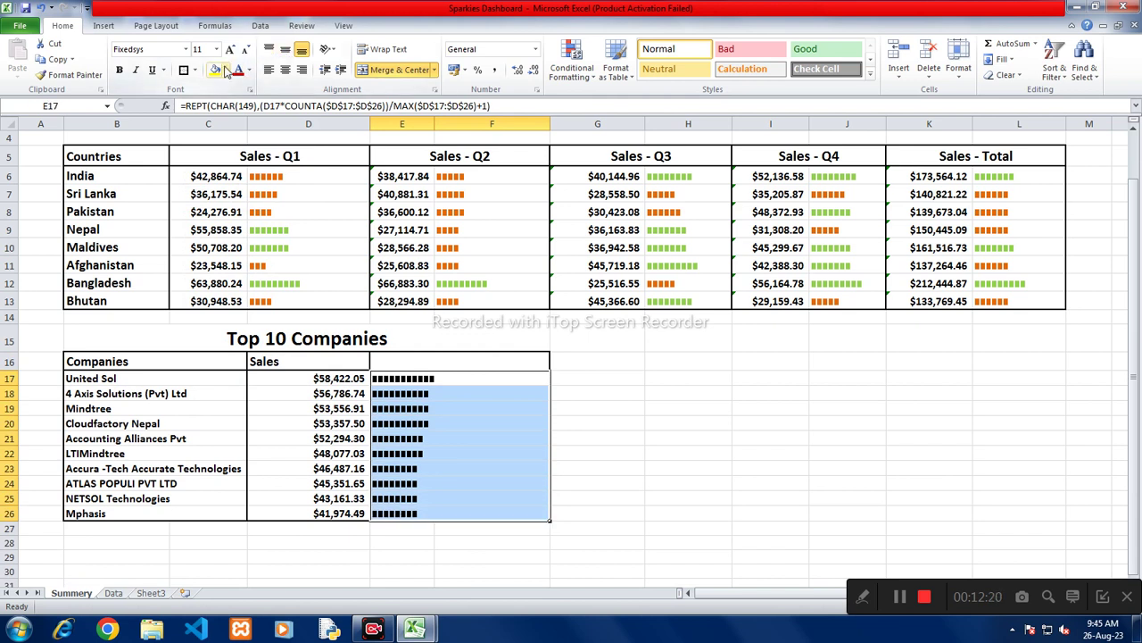
{"action": "left_click", "coordinate": [384, 378]}
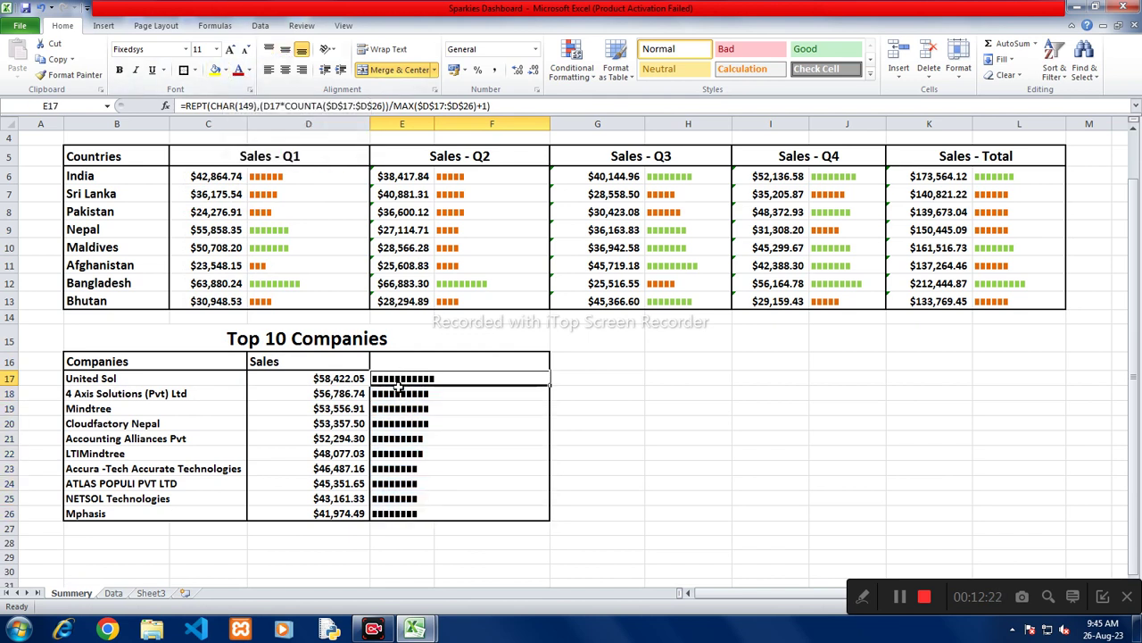
Step: Replace CHAR(149) with "|" in E17's REPT formula and fill it down to row 26
{"action": "double_click", "coordinate": [384, 379]}
{"action": "left_click_drag", "start_coordinate": [459, 378], "coordinate": [406, 379]}
{"action": "type", "text": "\""}
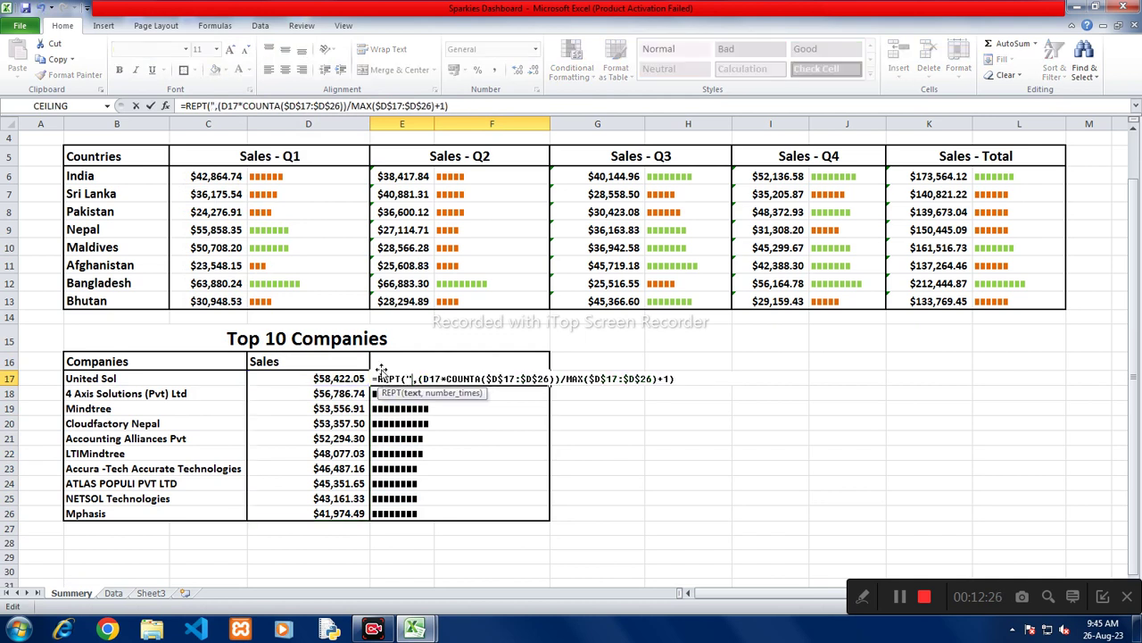
{"action": "type", "text": "|\""}
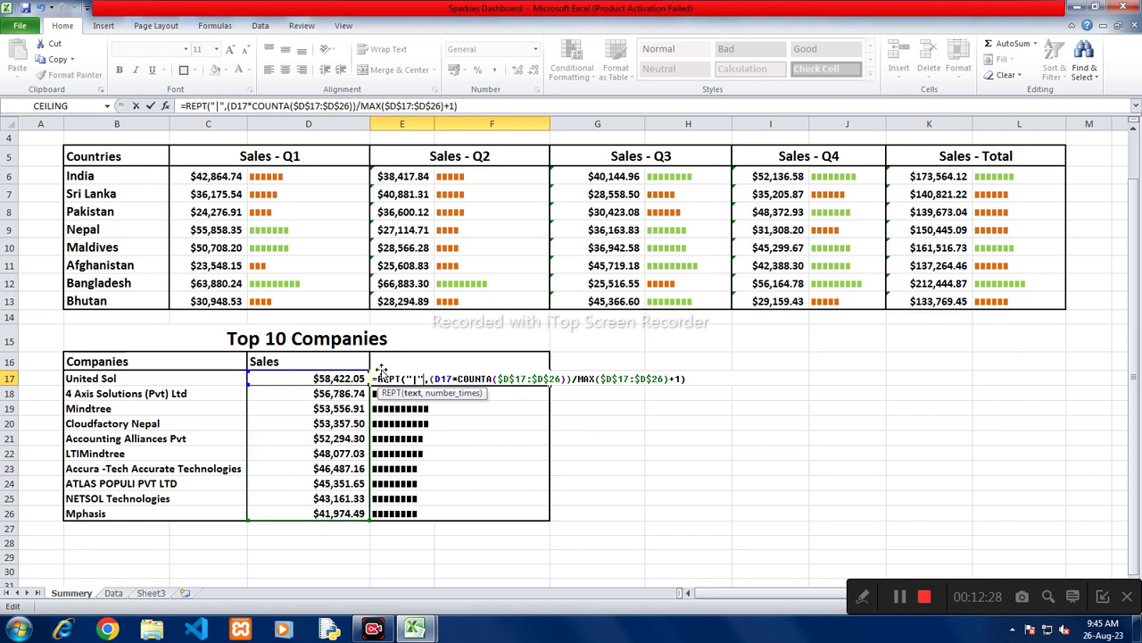
{"action": "key", "text": "Return"}
{"action": "left_click", "coordinate": [381, 371]}
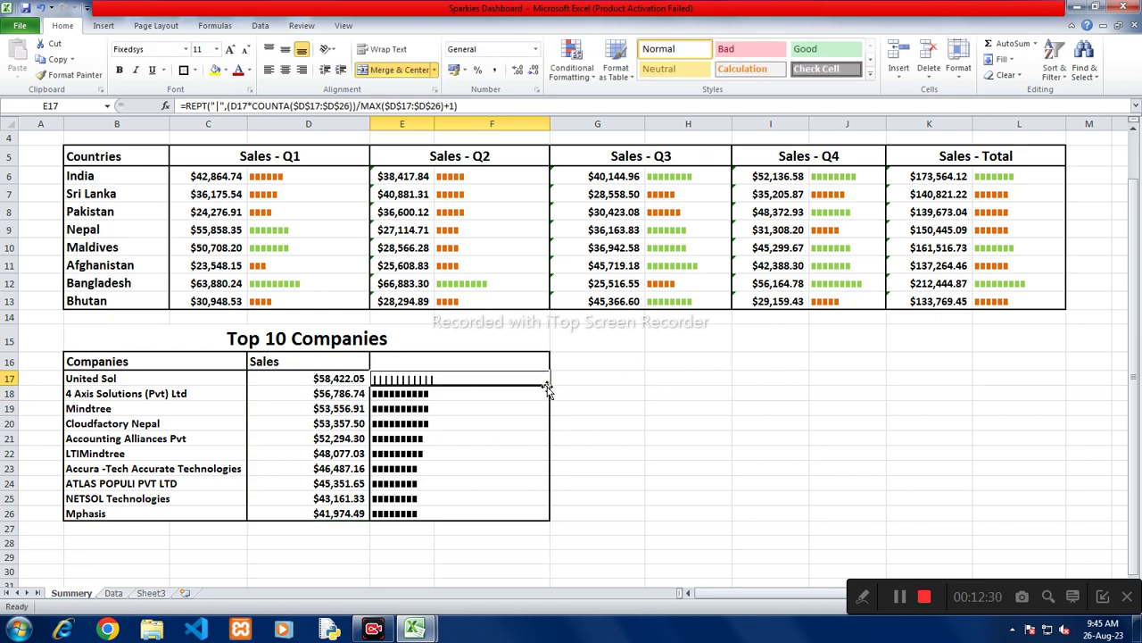
{"action": "left_click_drag", "start_coordinate": [549, 386], "coordinate": [547, 525]}
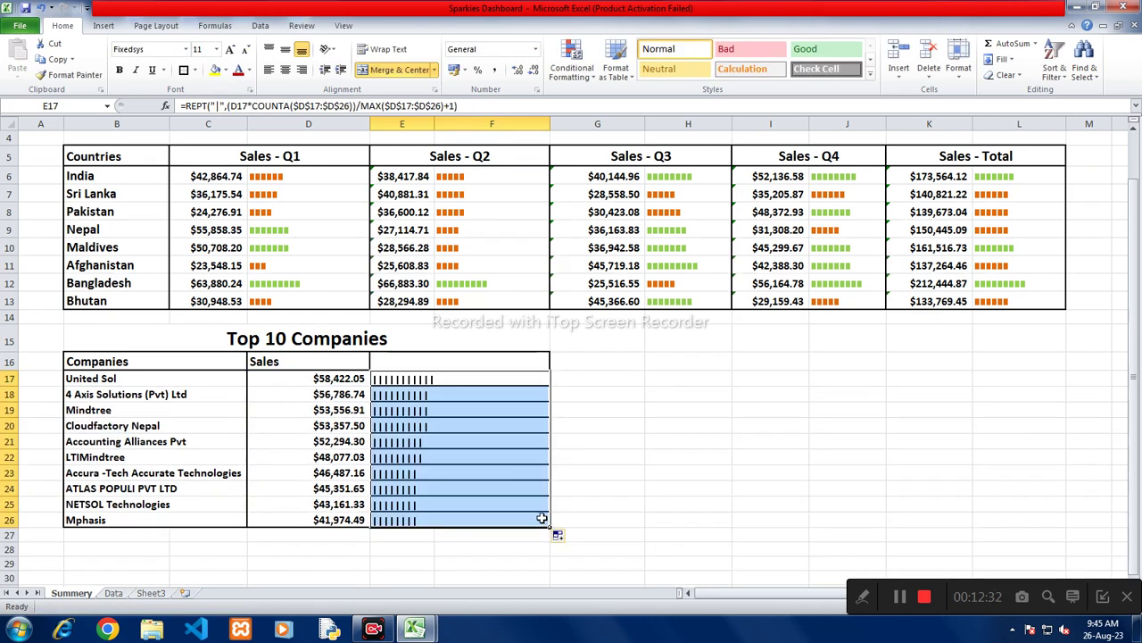
{"action": "left_click", "coordinate": [416, 382]}
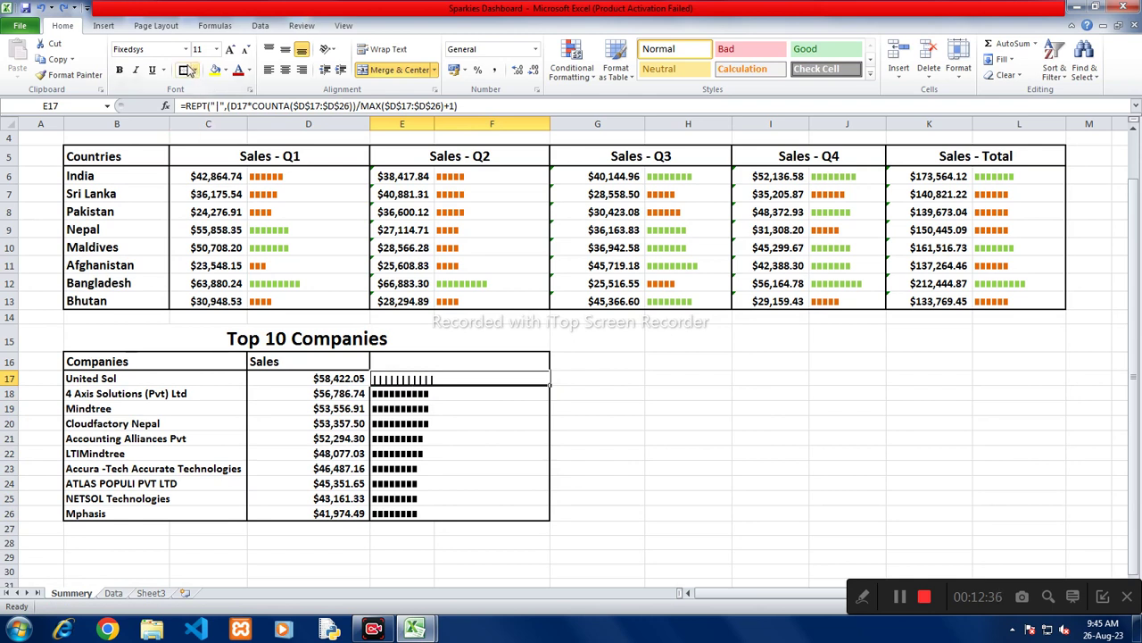
Step: Set E17 to the Playbill font and scale its bar as D17*200 over the top sales
{"action": "left_click", "coordinate": [150, 48]}
{"action": "type", "text": "Playbill"}
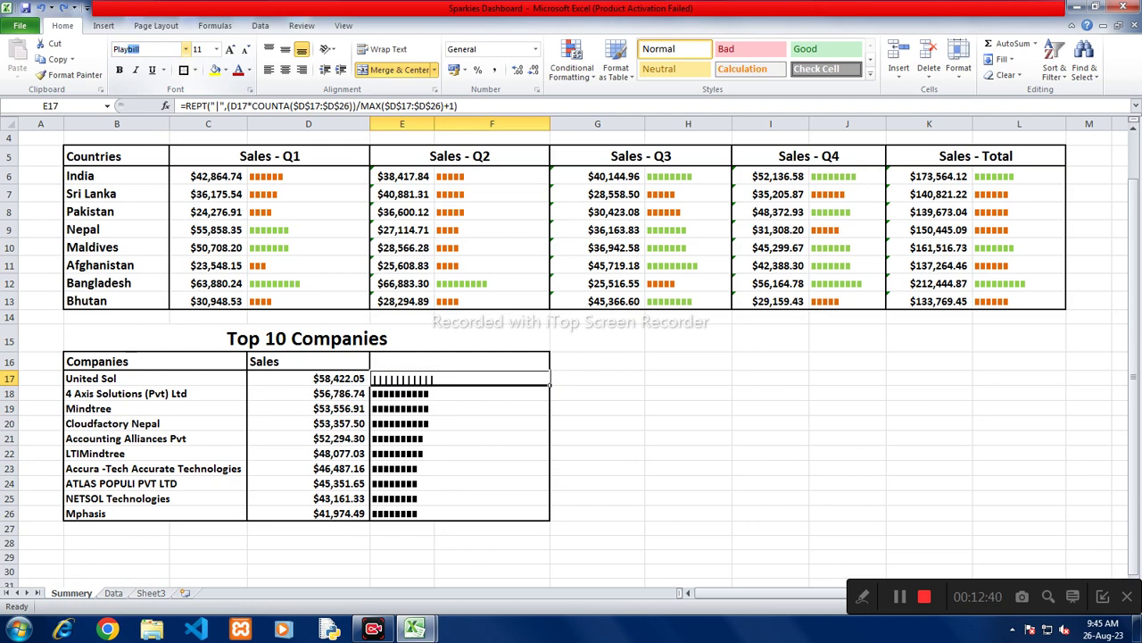
{"action": "key", "text": "Return"}
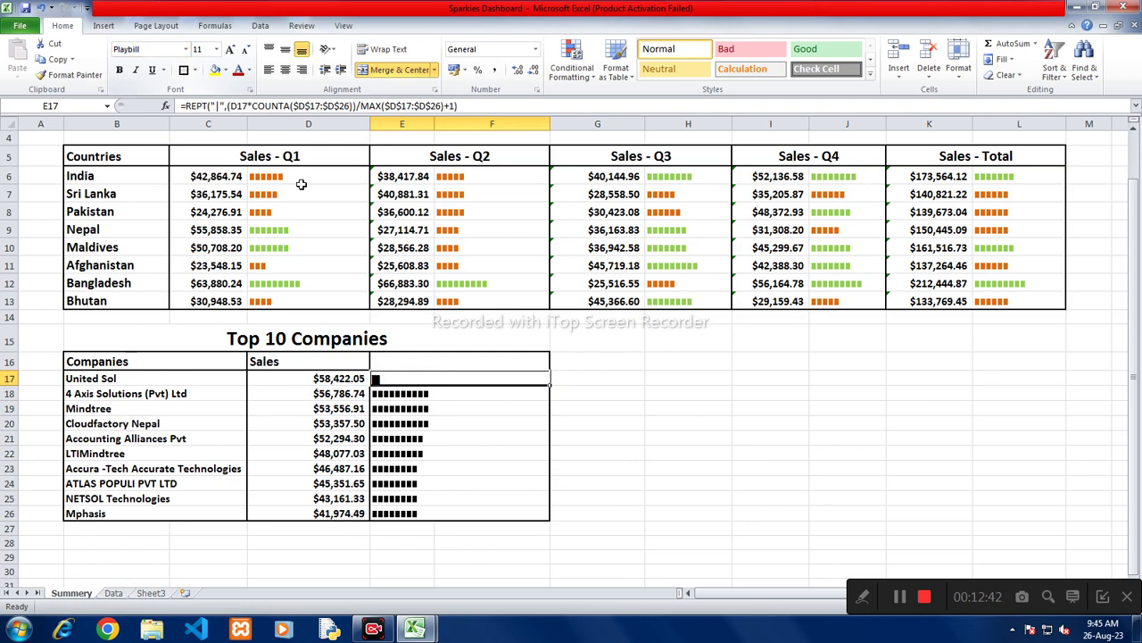
{"action": "double_click", "coordinate": [393, 378]}
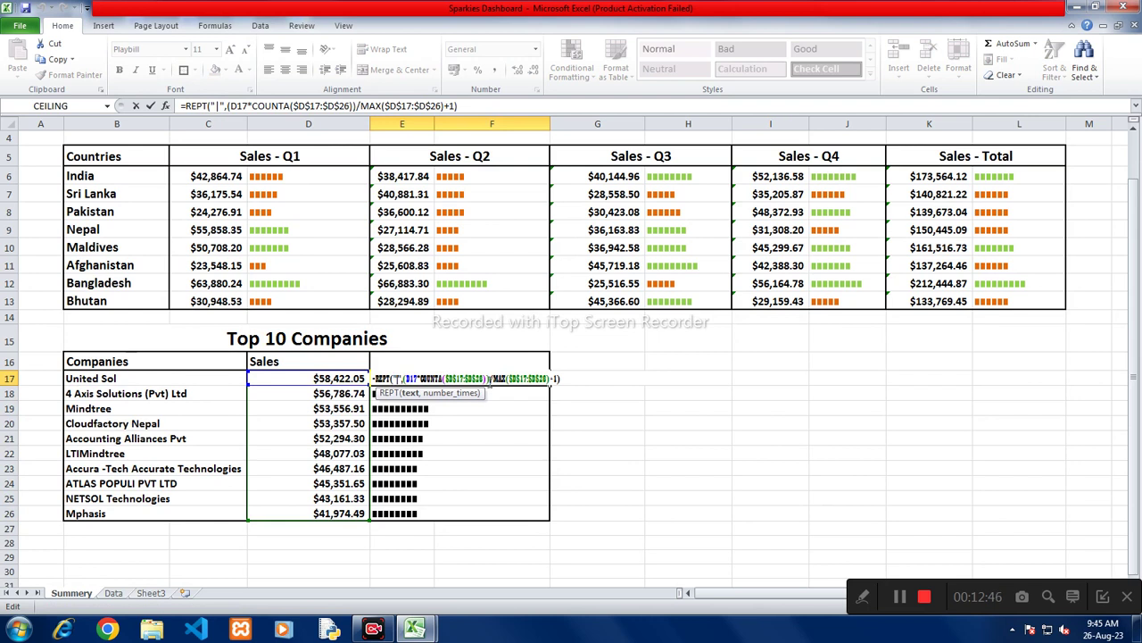
{"action": "key", "text": "BackSpace"}
{"action": "key", "text": "BackSpace"}
{"action": "key", "text": "BackSpace"}
{"action": "key", "text": "BackSpace"}
{"action": "key", "text": "BackSpace"}
{"action": "key", "text": "BackSpace"}
{"action": "key", "text": "BackSpace"}
{"action": "key", "text": "BackSpace"}
{"action": "key", "text": "BackSpace"}
{"action": "key", "text": "BackSpace"}
{"action": "key", "text": "BackSpace"}
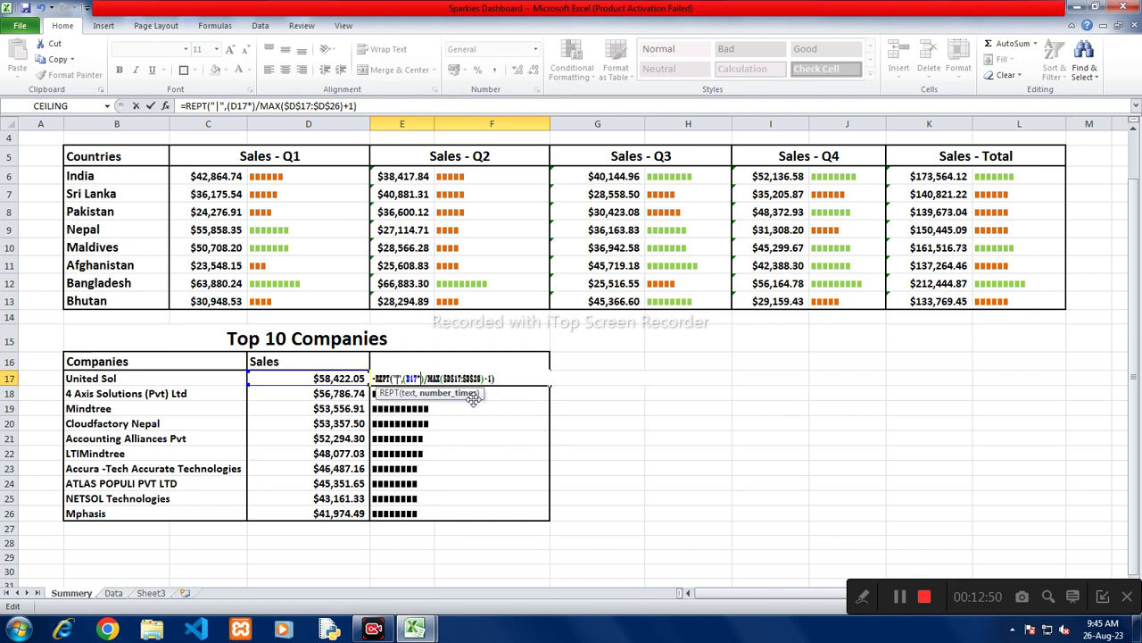
{"action": "type", "text": "300"}
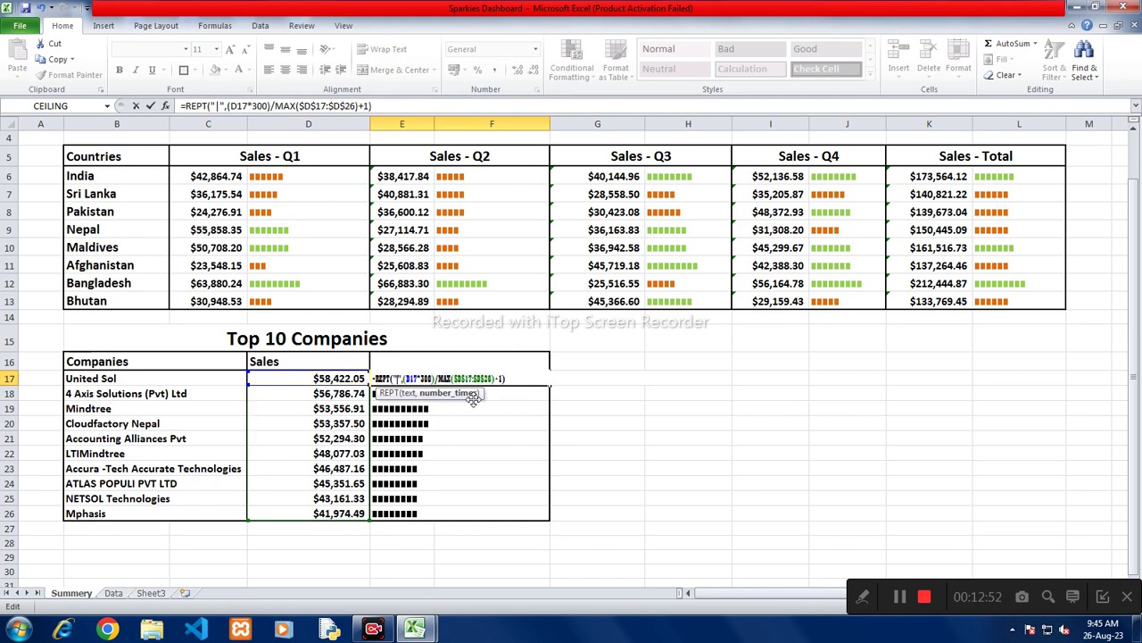
{"action": "key", "text": "Return"}
{"action": "key", "text": "Up"}
{"action": "key", "text": "F2"}
{"action": "key", "text": "Return"}
{"action": "key", "text": "Up"}
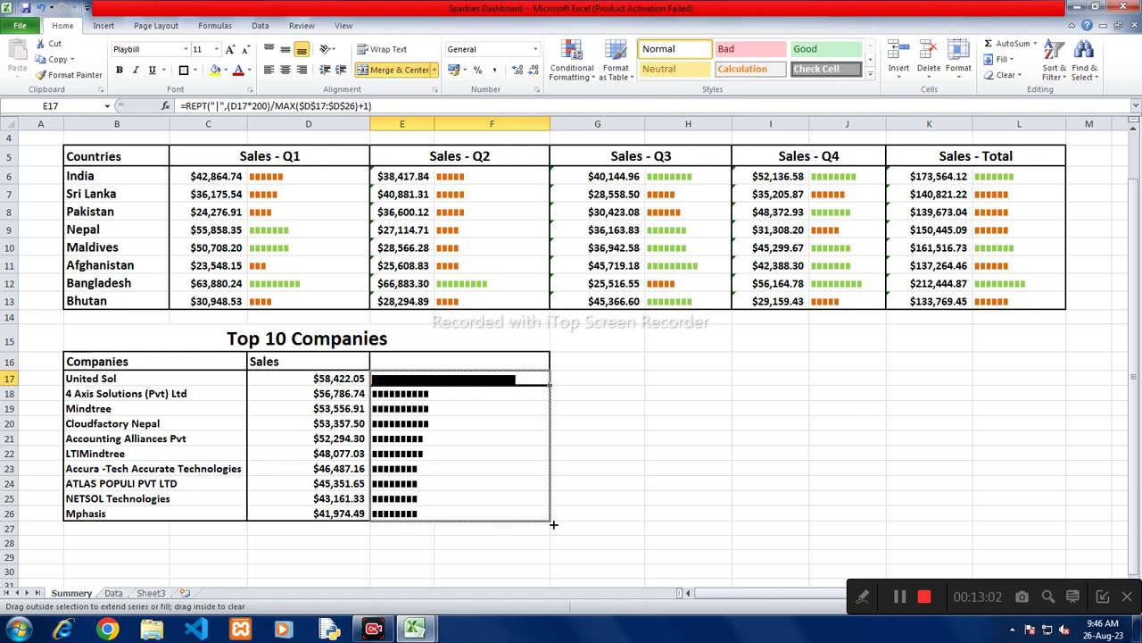
Step: Fill E17's Playbill bar formula down to E26
{"action": "left_click_drag", "start_coordinate": [552, 386], "coordinate": [552, 527]}
{"action": "left_click", "coordinate": [476, 449]}
{"action": "left_click", "coordinate": [424, 379]}
{"action": "left_click", "coordinate": [449, 564]}
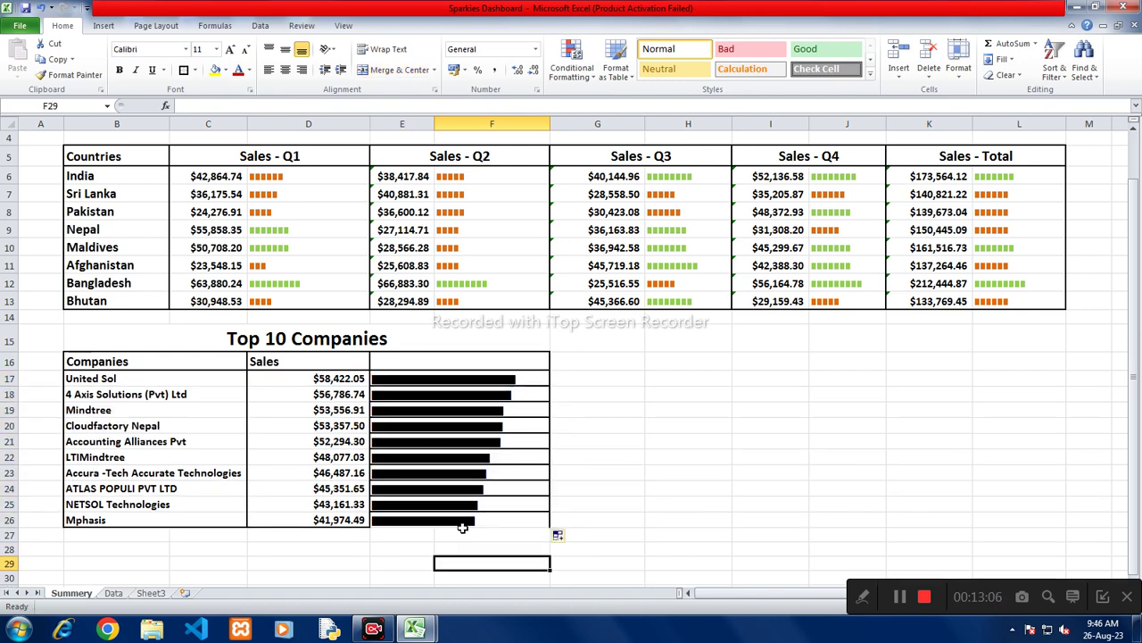
Step: Clear all borders on E17:F26, then frame it with a Thick Box Border
{"action": "left_click_drag", "start_coordinate": [455, 380], "coordinate": [451, 519]}
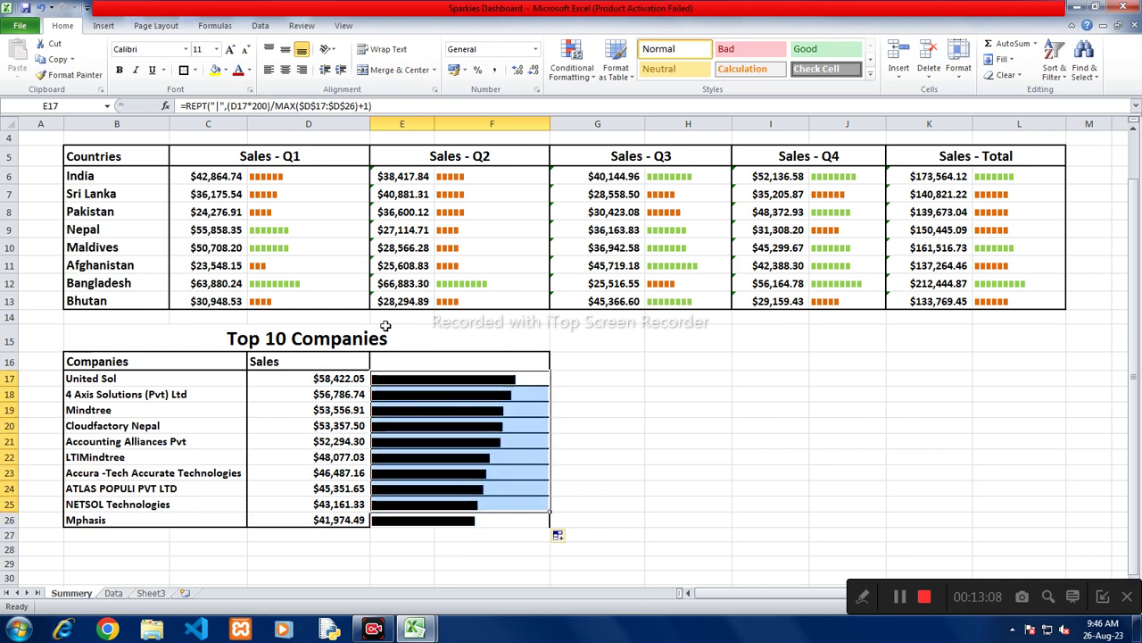
{"action": "left_click", "coordinate": [195, 70]}
{"action": "left_click", "coordinate": [219, 167]}
{"action": "left_click_drag", "start_coordinate": [479, 382], "coordinate": [492, 512]}
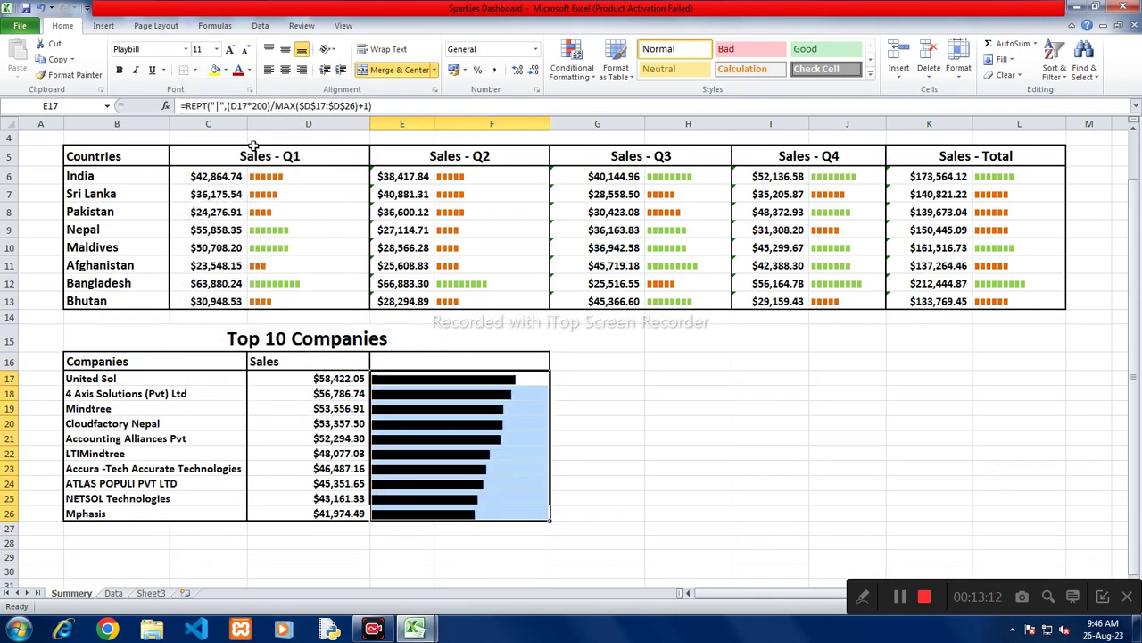
{"action": "left_click", "coordinate": [195, 70]}
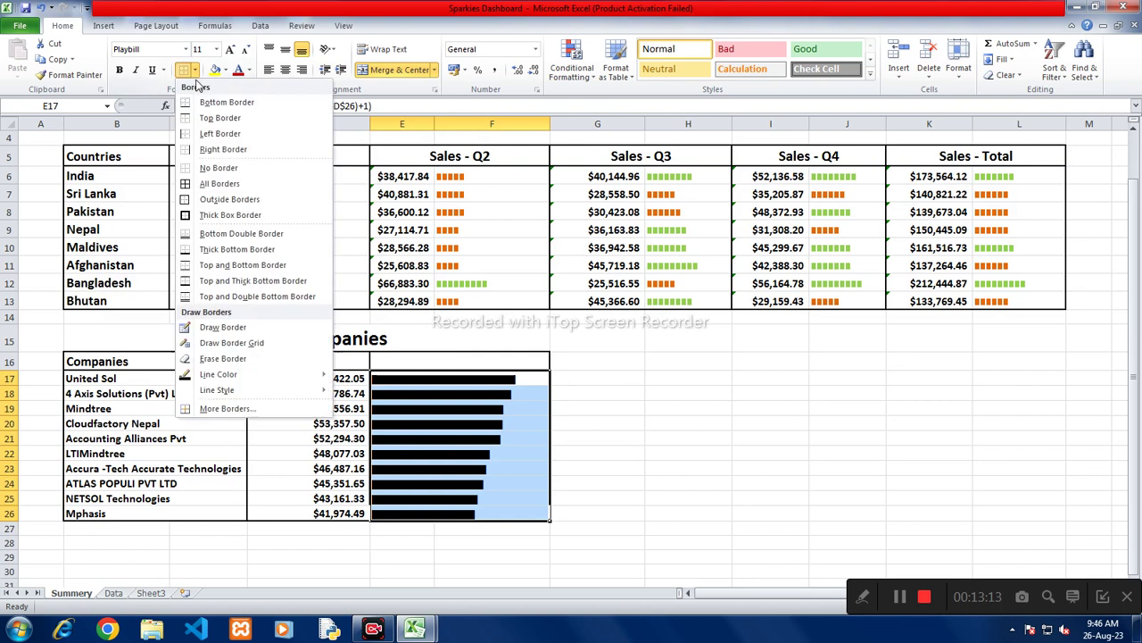
{"action": "left_click", "coordinate": [207, 215]}
{"action": "left_click", "coordinate": [576, 475]}
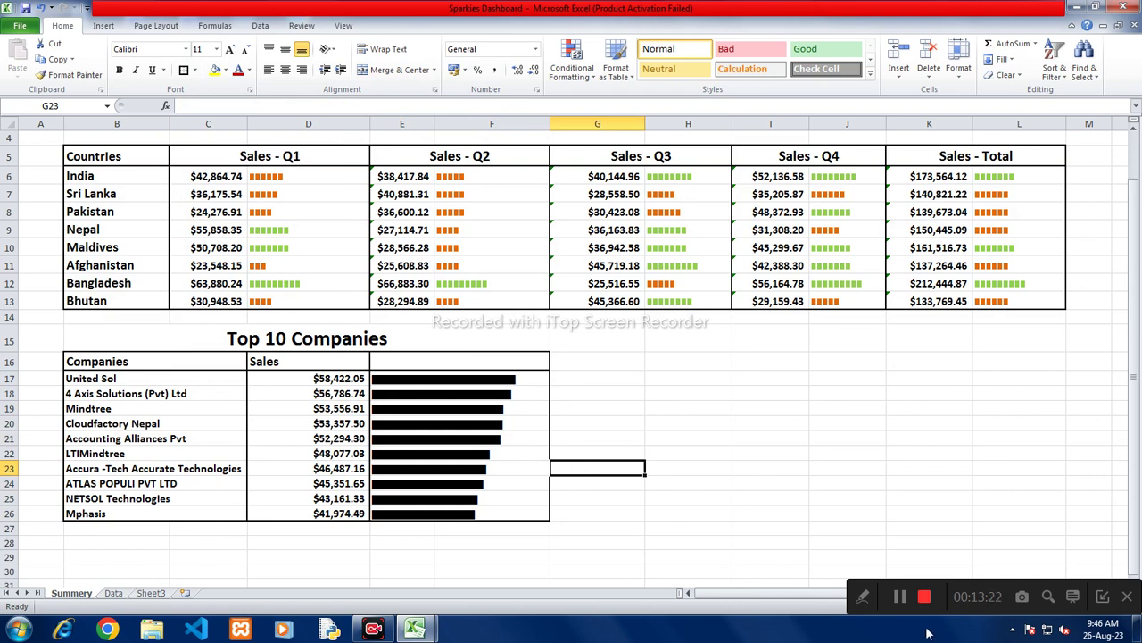
Step: Copy the Top 10 Companies table B15:F26 and paste a second copy at B29
{"action": "left_click", "coordinate": [756, 465]}
{"action": "scroll", "coordinate": [299, 321], "scroll_direction": "down", "scroll_amount": 2}
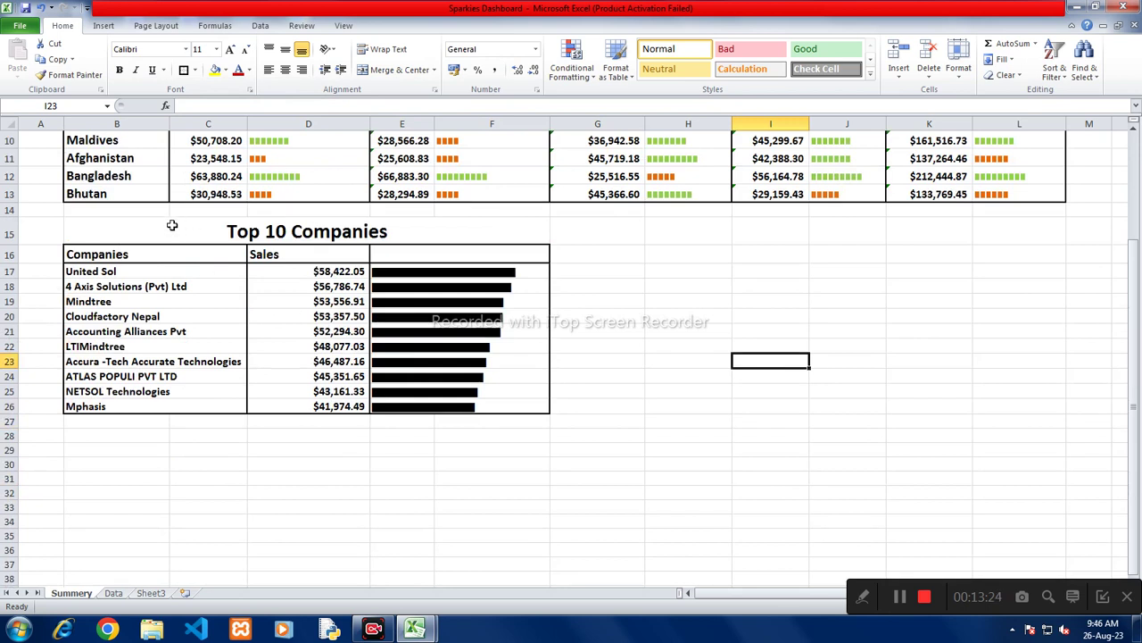
{"action": "left_click_drag", "start_coordinate": [178, 227], "coordinate": [354, 405]}
{"action": "key", "text": "ctrl+c"}
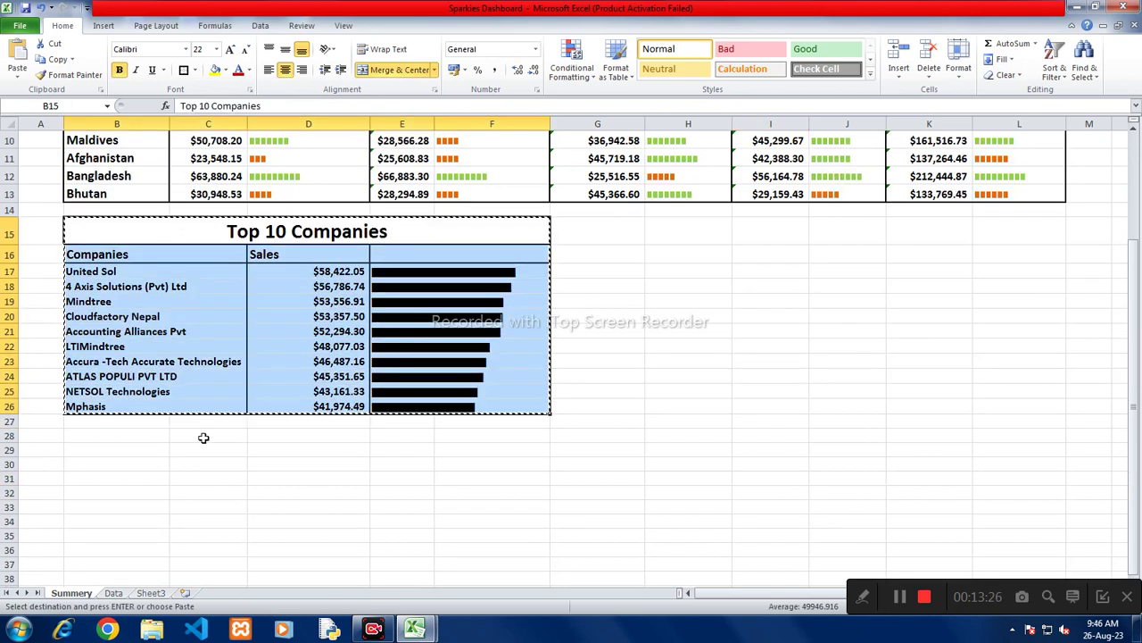
{"action": "left_click", "coordinate": [117, 448]}
{"action": "key", "text": "ctrl+v"}
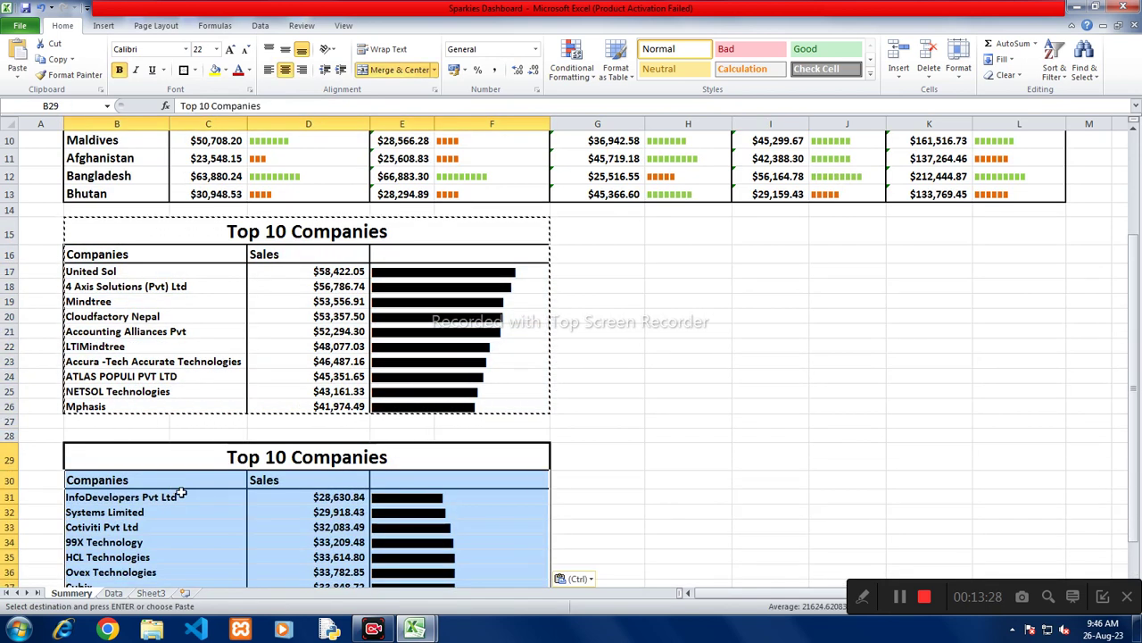
{"action": "scroll", "coordinate": [428, 482], "scroll_direction": "down", "scroll_amount": 4}
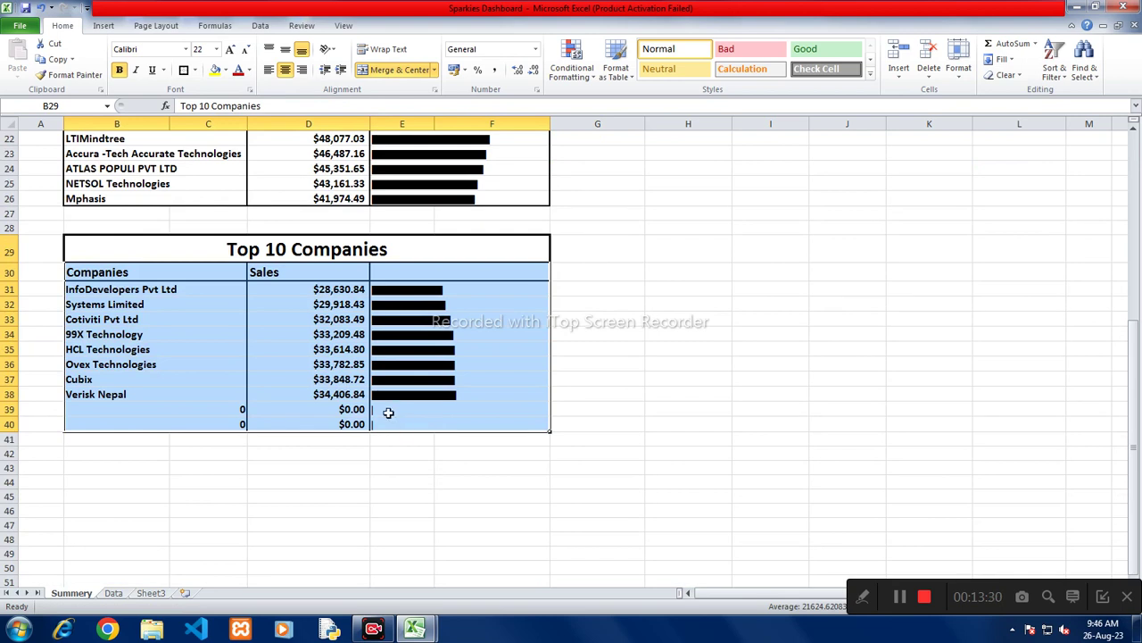
{"action": "left_click", "coordinate": [396, 426]}
Step: Review the new table's B31 formula and Sheet3's C49 bottom-company formula, then open the Data sheet
{"action": "left_click_drag", "start_coordinate": [157, 411], "coordinate": [492, 427]}
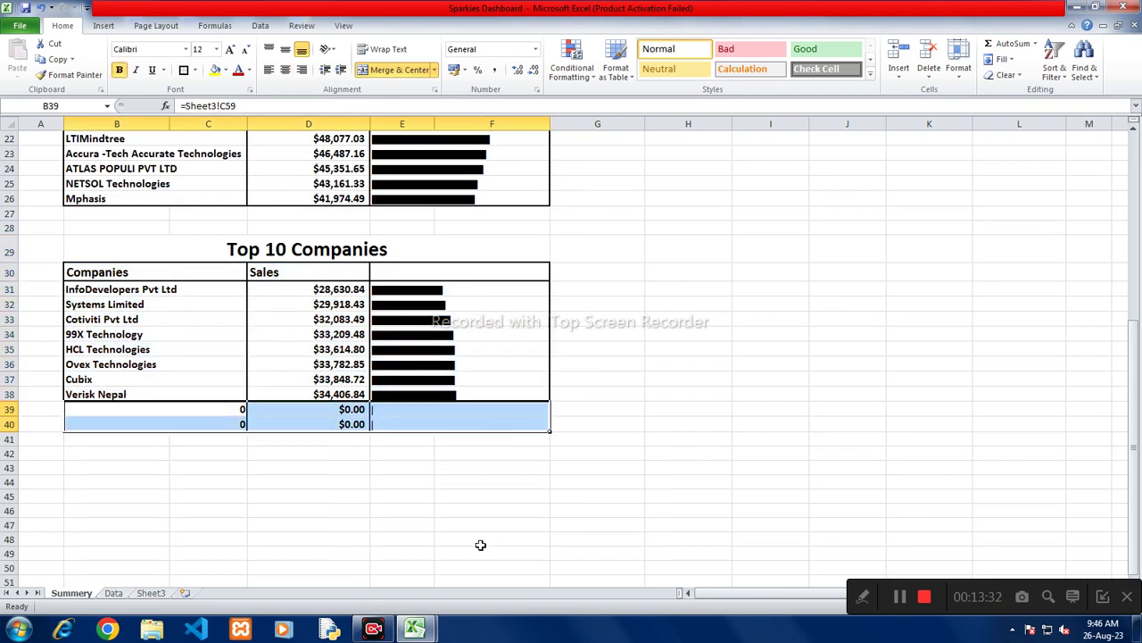
{"action": "scroll", "coordinate": [480, 545], "scroll_direction": "up", "scroll_amount": 2}
{"action": "left_click", "coordinate": [463, 562]}
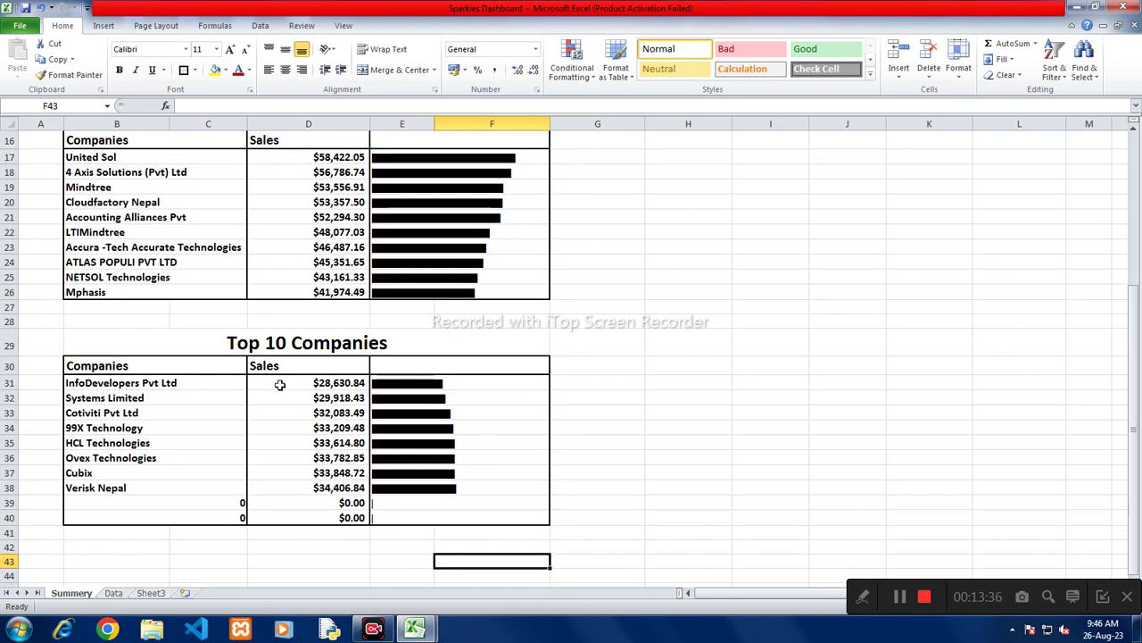
{"action": "left_click", "coordinate": [236, 383]}
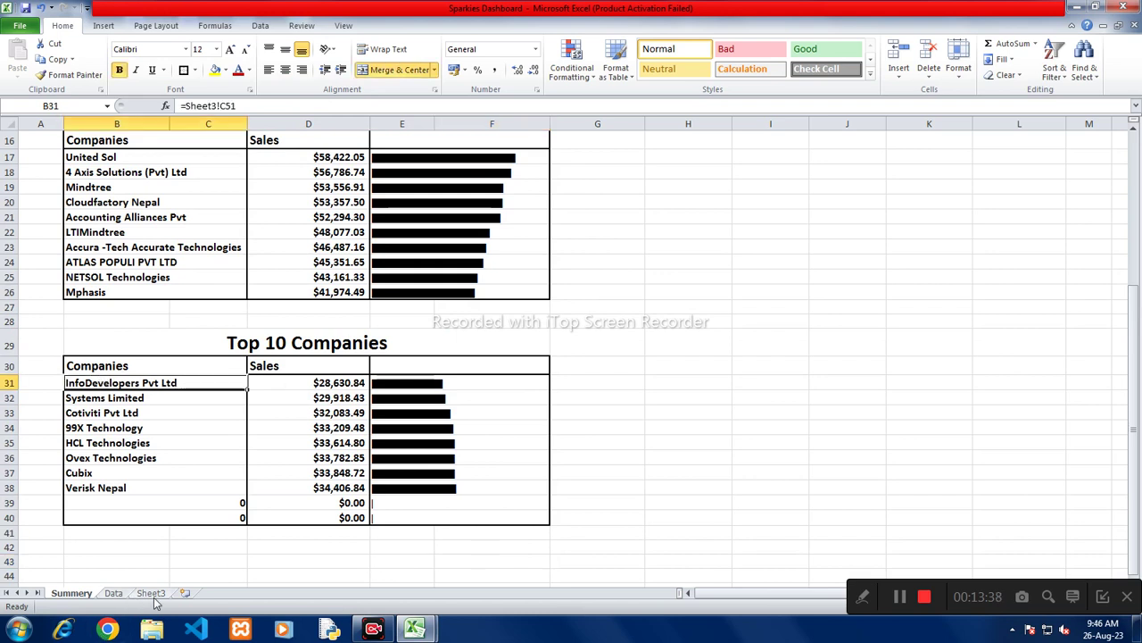
{"action": "left_click", "coordinate": [152, 593]}
{"action": "double_click", "coordinate": [160, 412]}
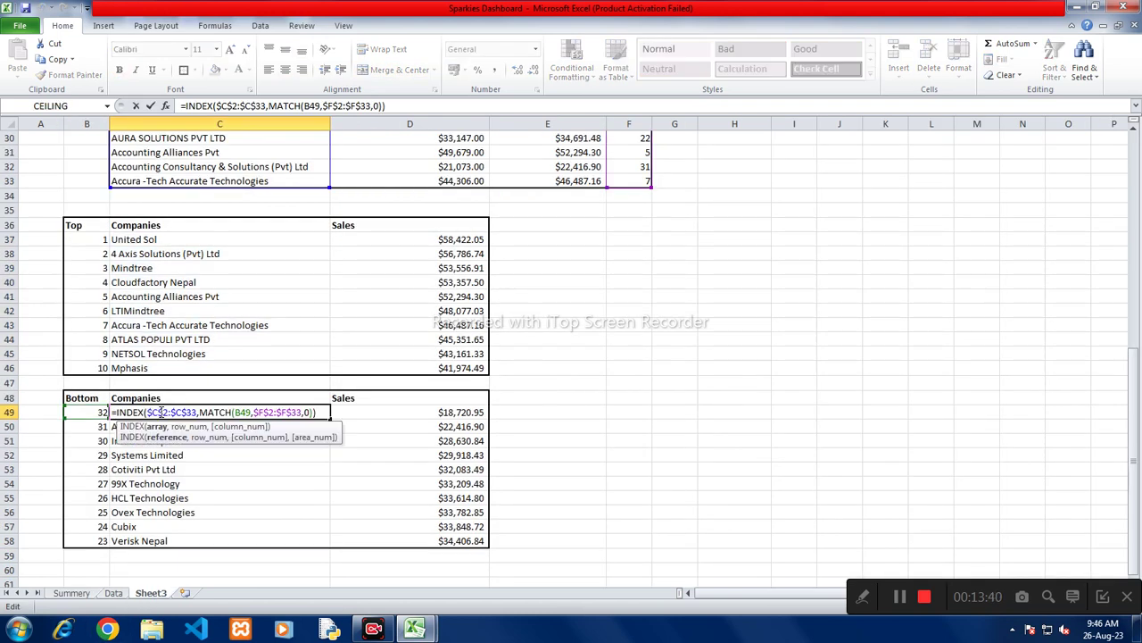
{"action": "key", "text": "Escape"}
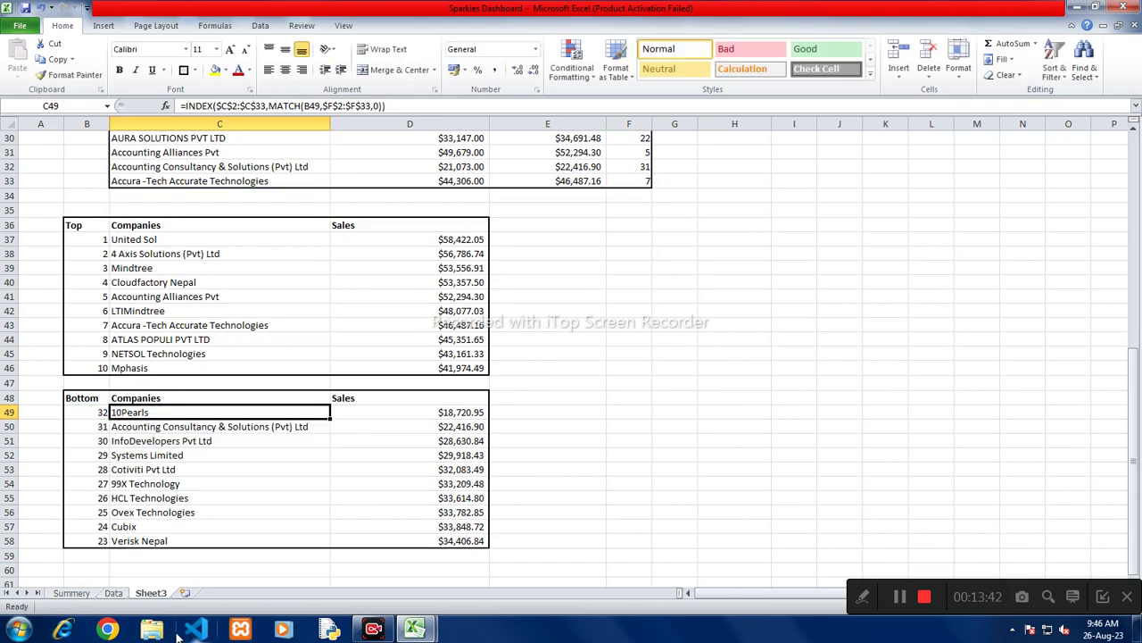
{"action": "left_click", "coordinate": [119, 594]}
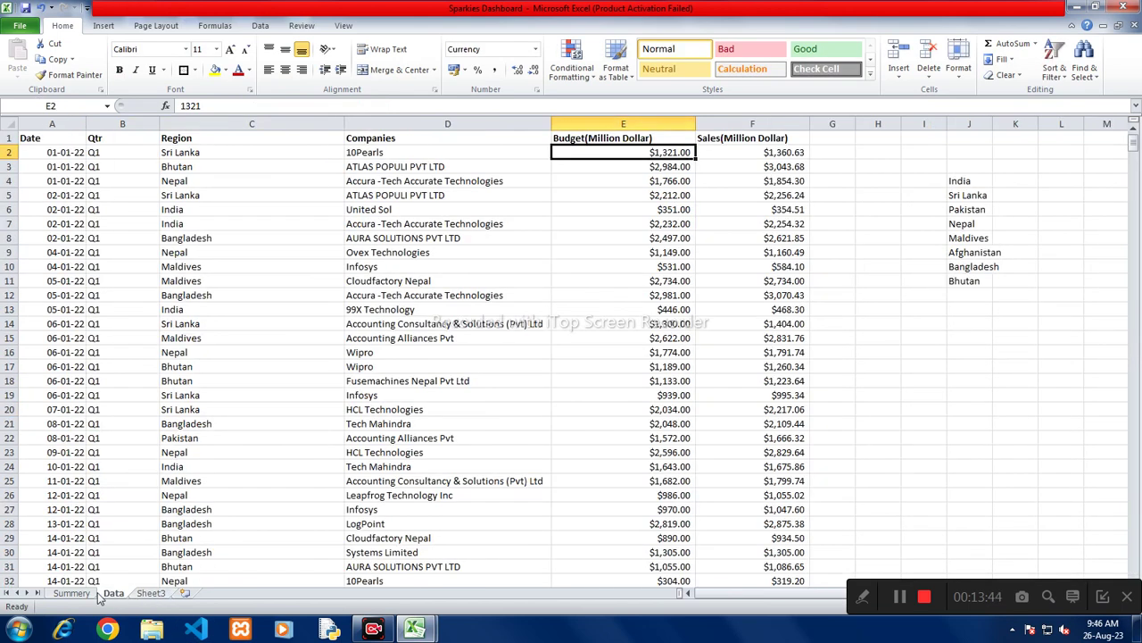
Step: Point B31 at Sheet3's bottom company C49, fix the doubled sheet prefix, and fill down to B40
{"action": "left_click", "coordinate": [72, 593]}
{"action": "double_click", "coordinate": [173, 382]}
{"action": "key", "text": "BackSpace"}
{"action": "key", "text": "BackSpace"}
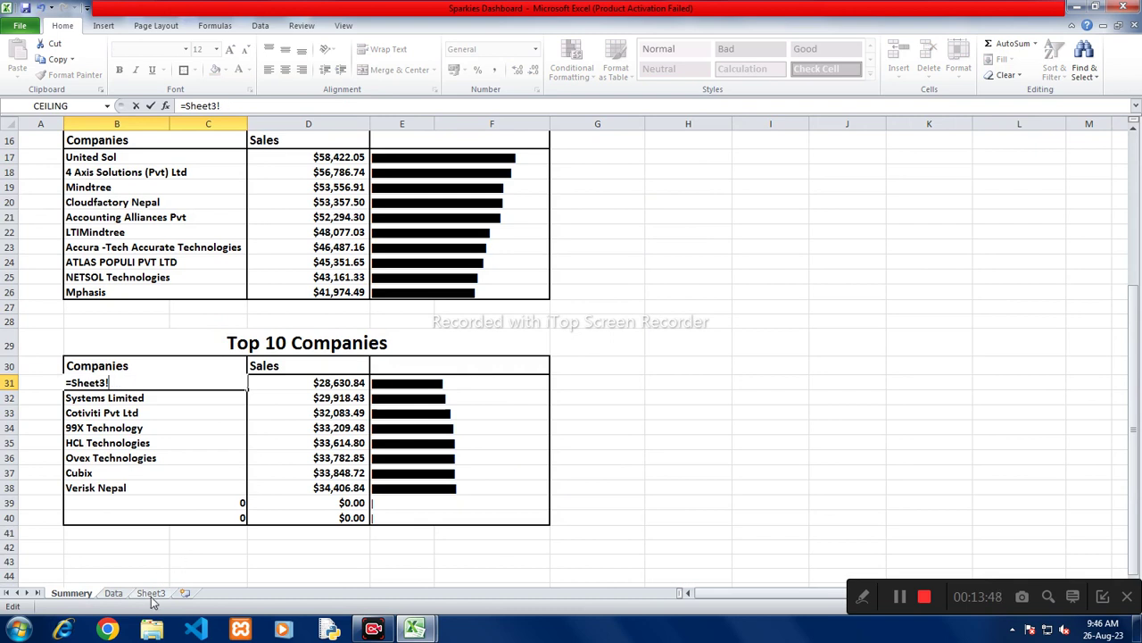
{"action": "left_click", "coordinate": [151, 592]}
{"action": "left_click", "coordinate": [130, 413]}
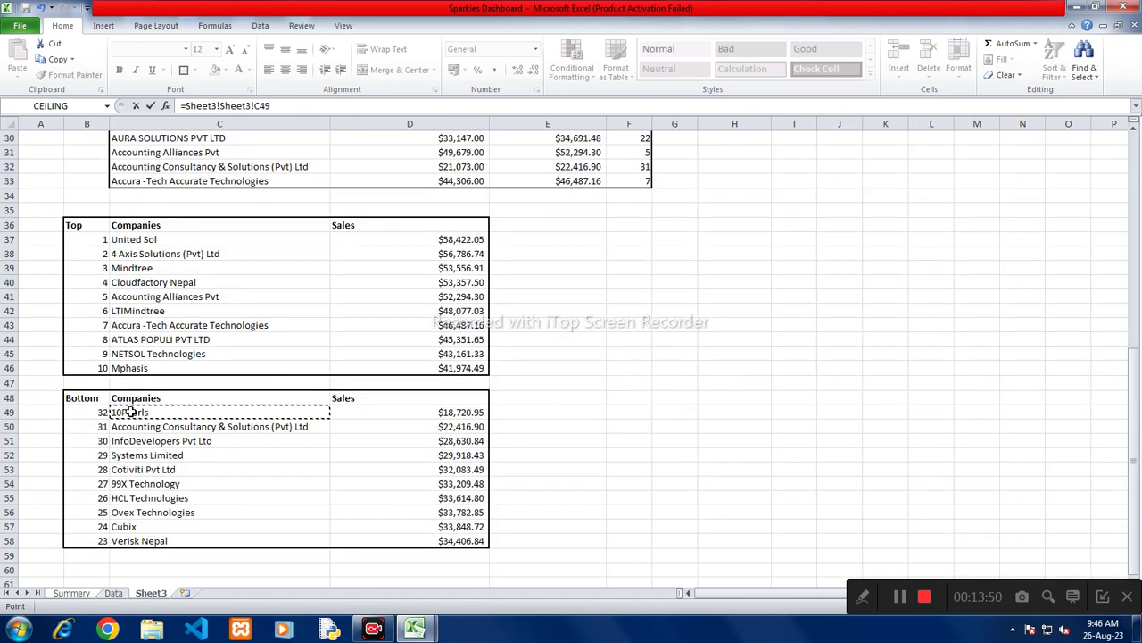
{"action": "key", "text": "Return"}
{"action": "left_click", "coordinate": [554, 371]}
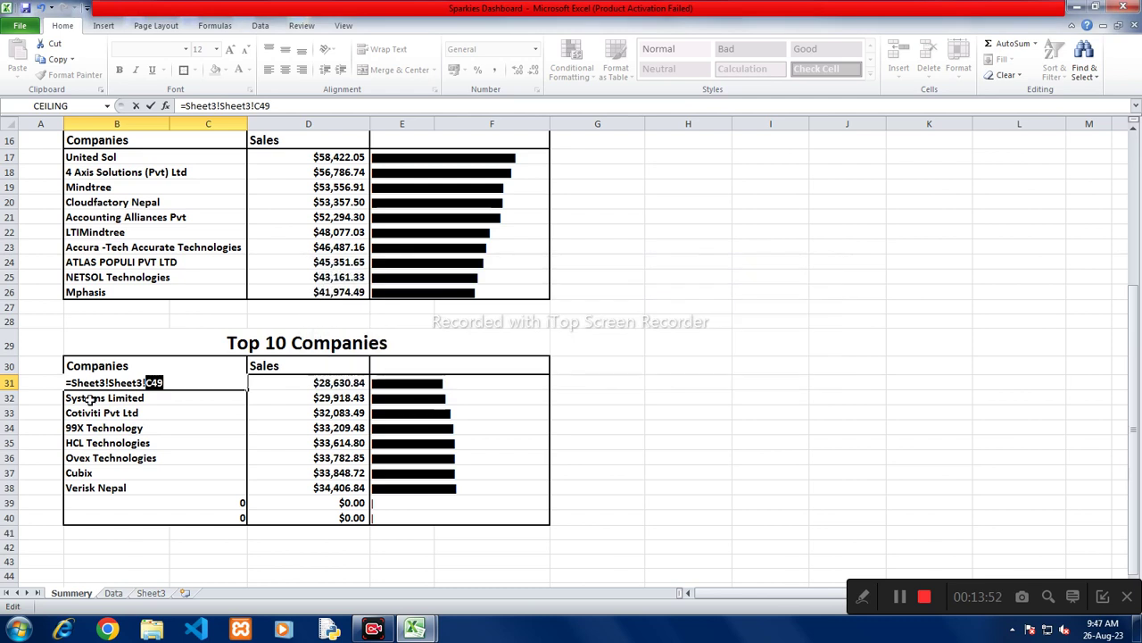
{"action": "left_click_drag", "start_coordinate": [111, 382], "coordinate": [66, 382]}
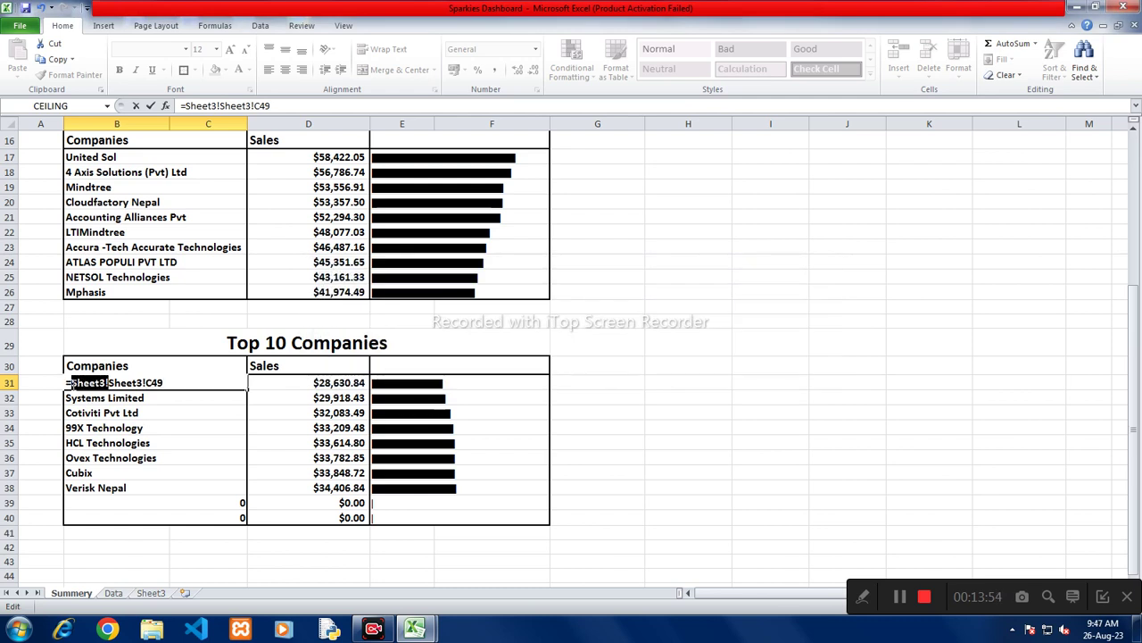
{"action": "key", "text": "Delete"}
{"action": "key", "text": "Return"}
{"action": "left_click", "coordinate": [120, 382]}
{"action": "left_click_drag", "start_coordinate": [247, 389], "coordinate": [251, 526]}
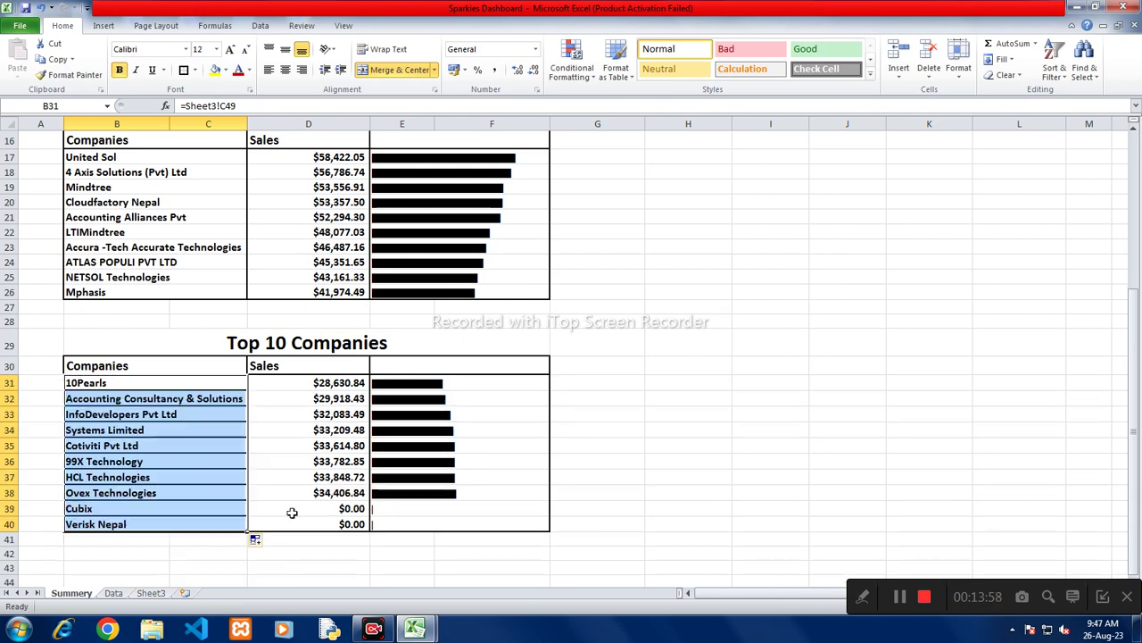
{"action": "left_click", "coordinate": [348, 475]}
{"action": "left_click", "coordinate": [327, 383]}
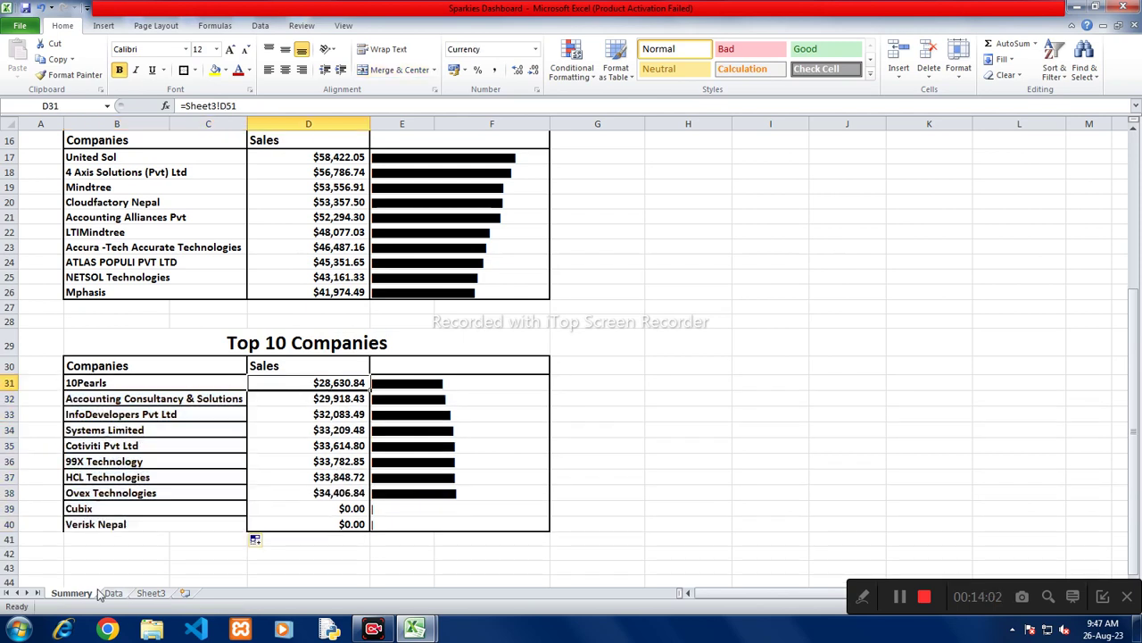
Step: Inspect Sheet3's C49 INDEX/MATCH formula, then return to the Summery sheet
{"action": "left_click", "coordinate": [114, 593]}
{"action": "left_click", "coordinate": [144, 598]}
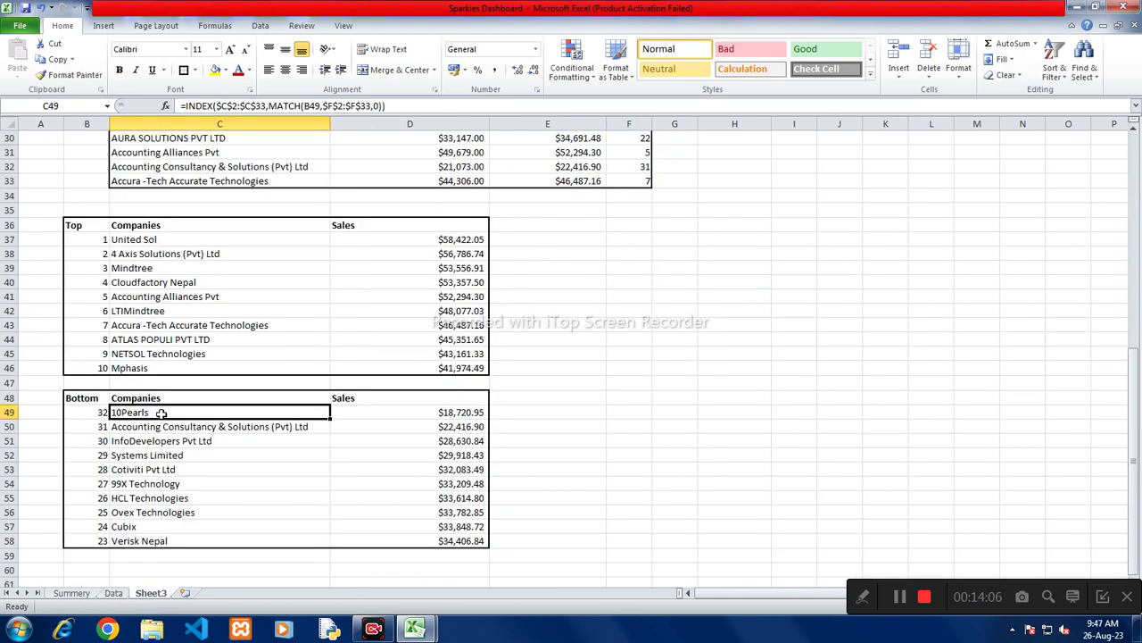
{"action": "double_click", "coordinate": [160, 416]}
{"action": "key", "text": "Escape"}
{"action": "left_click", "coordinate": [115, 597]}
{"action": "left_click", "coordinate": [85, 596]}
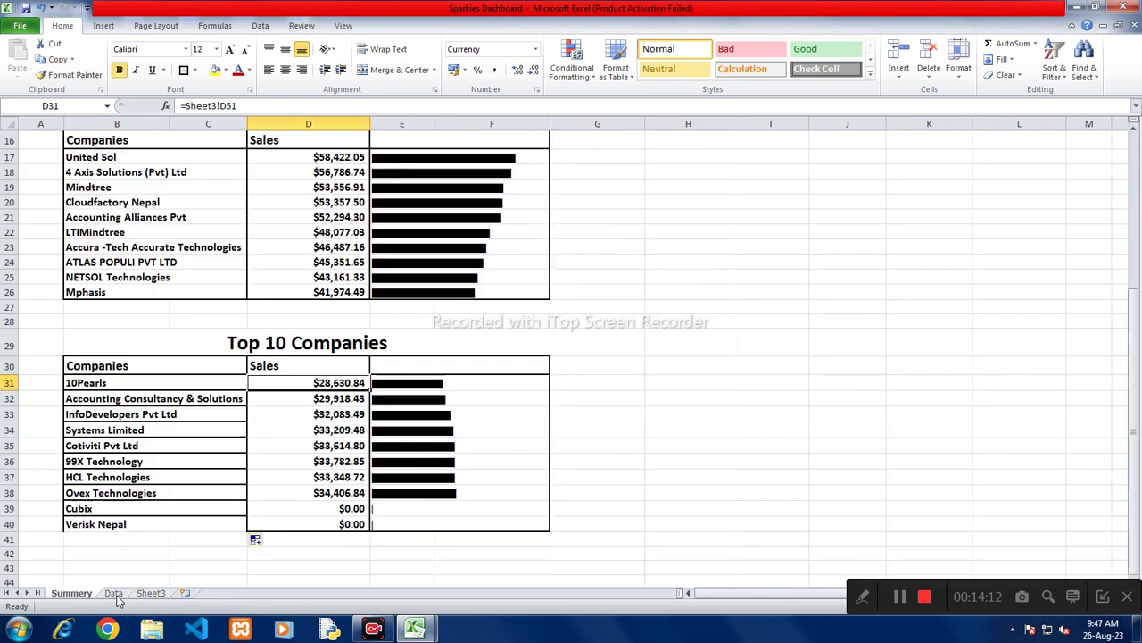
{"action": "left_click", "coordinate": [151, 597]}
{"action": "left_click", "coordinate": [75, 596]}
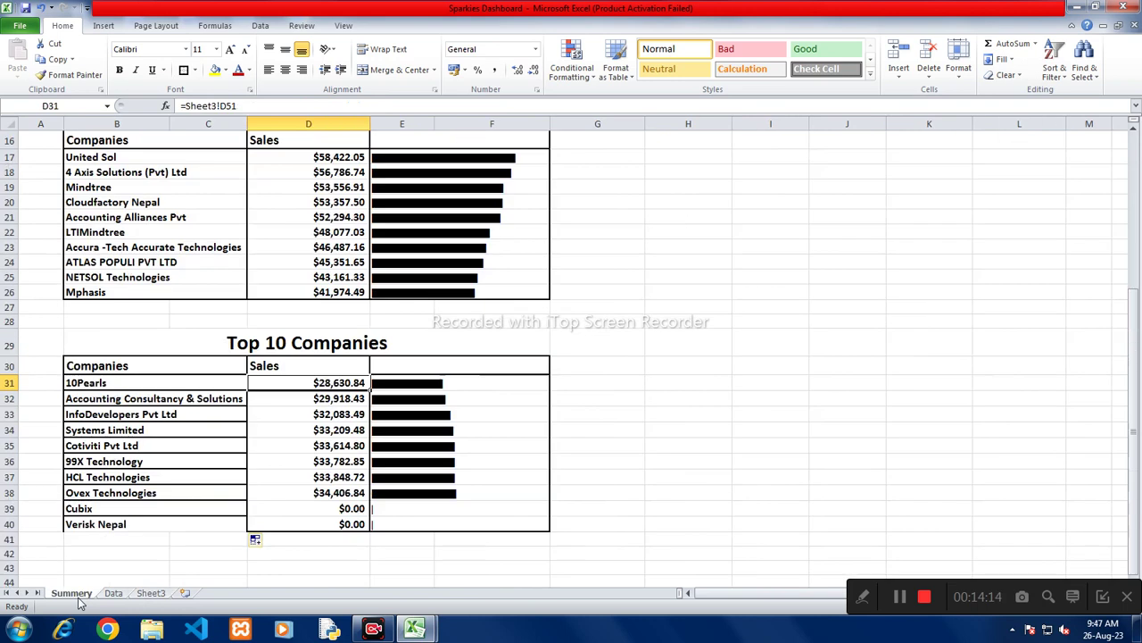
Step: Change D31 to =Sheet3!D49 and fill it down to D40
{"action": "double_click", "coordinate": [307, 382]}
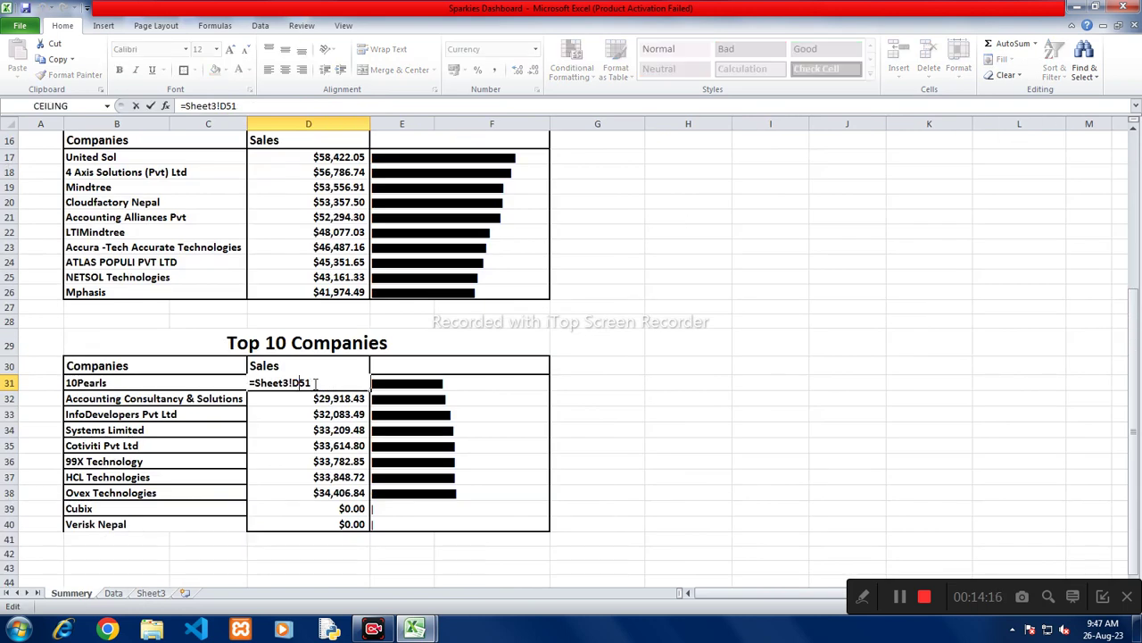
{"action": "key", "text": "BackSpace"}
{"action": "key", "text": "BackSpace"}
{"action": "type", "text": "49"}
{"action": "key", "text": "Return"}
{"action": "left_click_drag", "start_coordinate": [370, 390], "coordinate": [371, 527]}
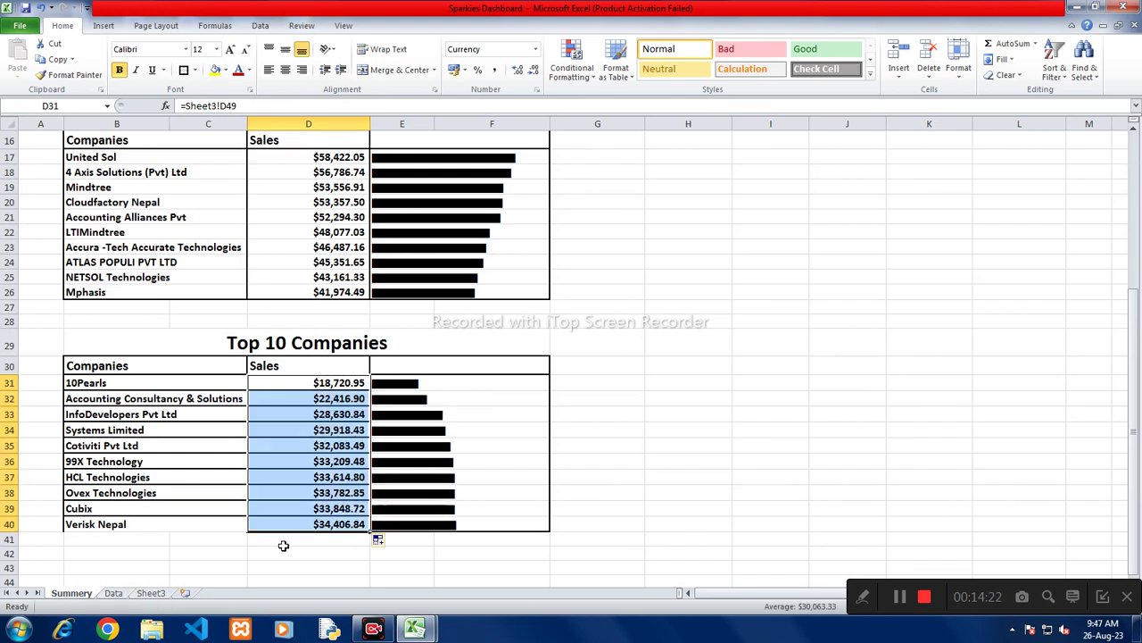
Step: Replace the lower table's borders with thick box outlines around B31:F40, B31:C40 and D31:D40
{"action": "left_click", "coordinate": [283, 545]}
{"action": "left_click_drag", "start_coordinate": [123, 383], "coordinate": [510, 527]}
{"action": "left_click", "coordinate": [194, 69]}
{"action": "left_click", "coordinate": [216, 170]}
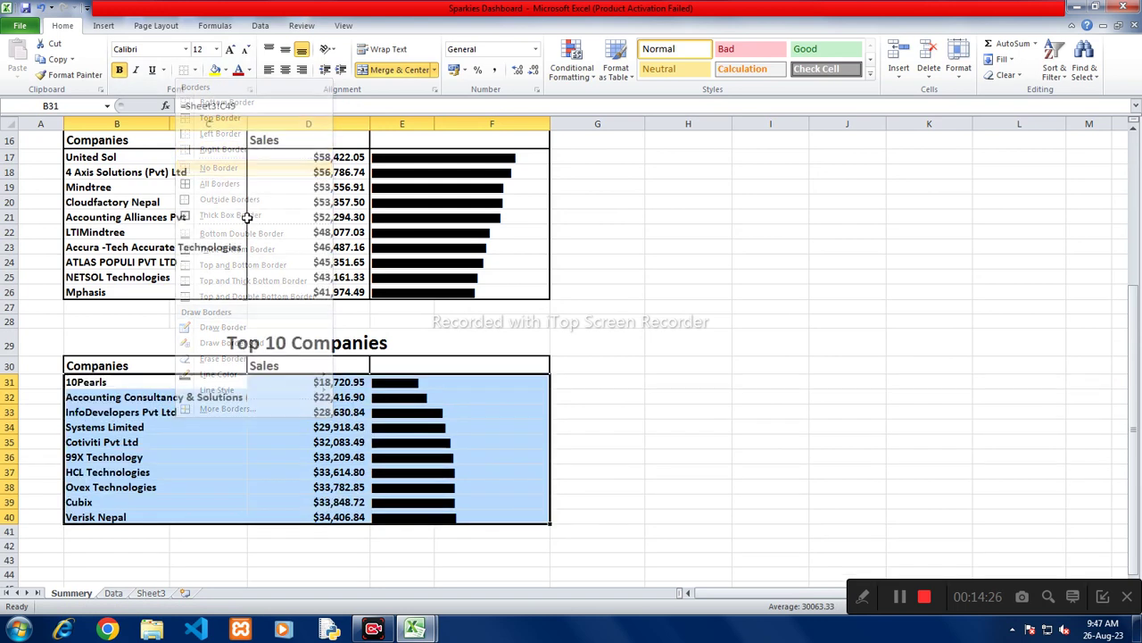
{"action": "left_click", "coordinate": [194, 70]}
{"action": "left_click", "coordinate": [214, 214]}
{"action": "left_click_drag", "start_coordinate": [224, 384], "coordinate": [235, 510]}
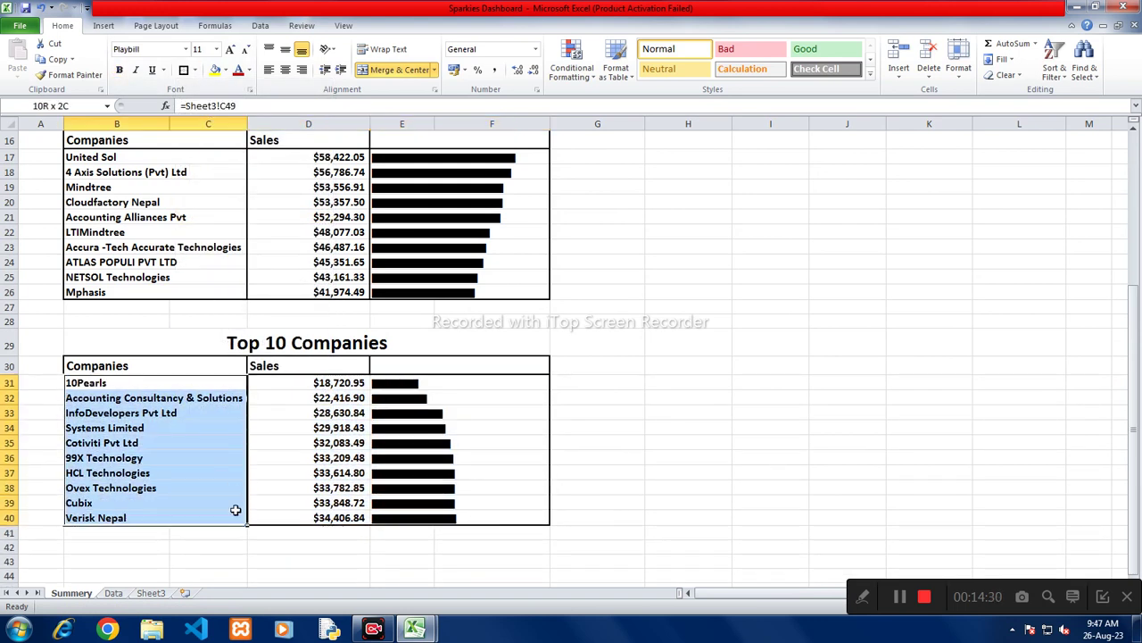
{"action": "left_click", "coordinate": [184, 69]}
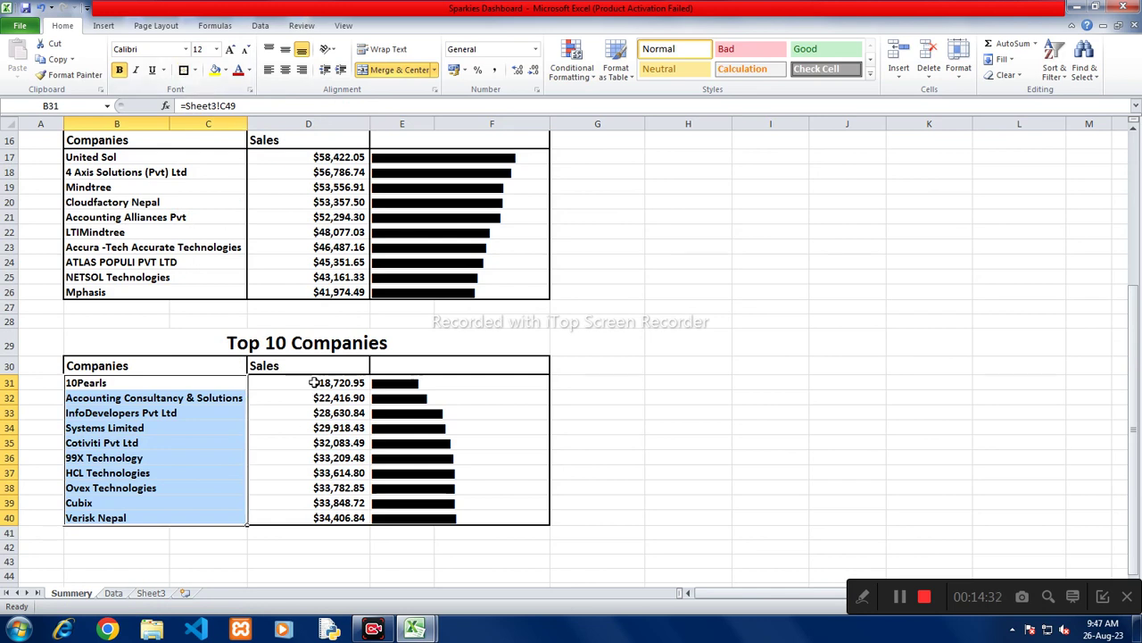
{"action": "left_click_drag", "start_coordinate": [313, 382], "coordinate": [314, 516]}
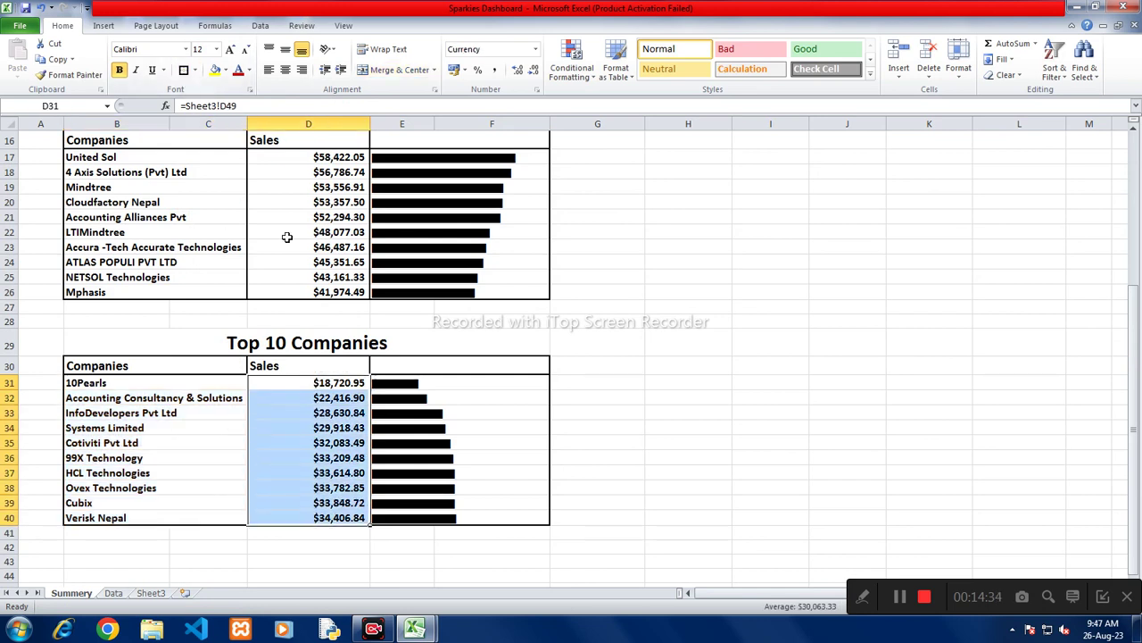
{"action": "left_click", "coordinate": [184, 71]}
Step: Set the font colour of the bar cells E31:F40 and E17:F26 to red
{"action": "left_click_drag", "start_coordinate": [417, 382], "coordinate": [427, 510]}
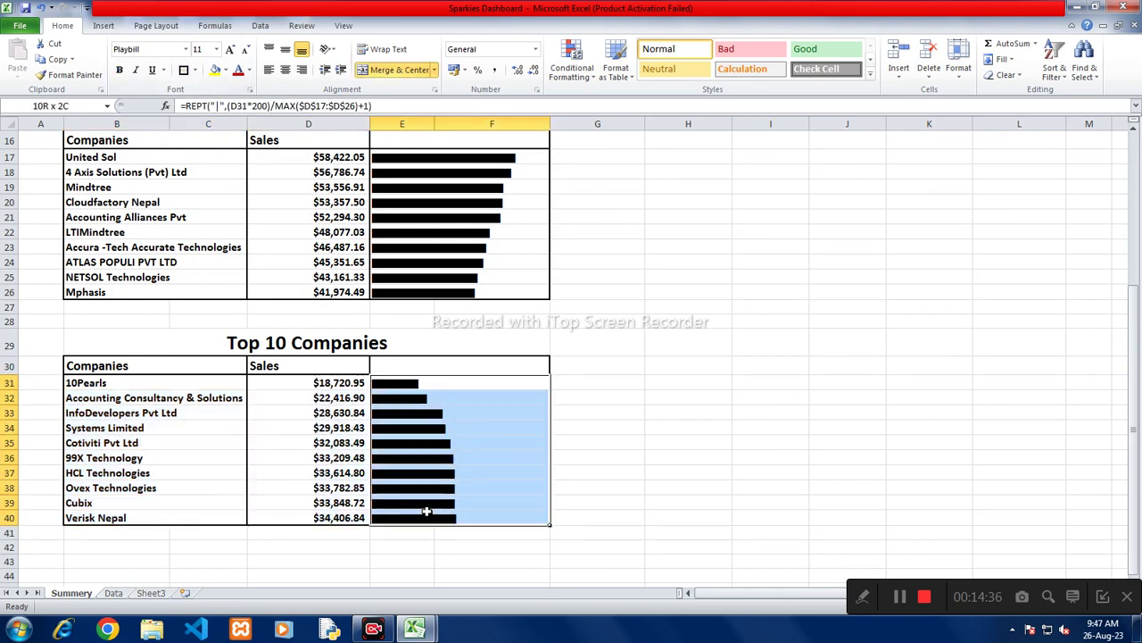
{"action": "left_click", "coordinate": [249, 71]}
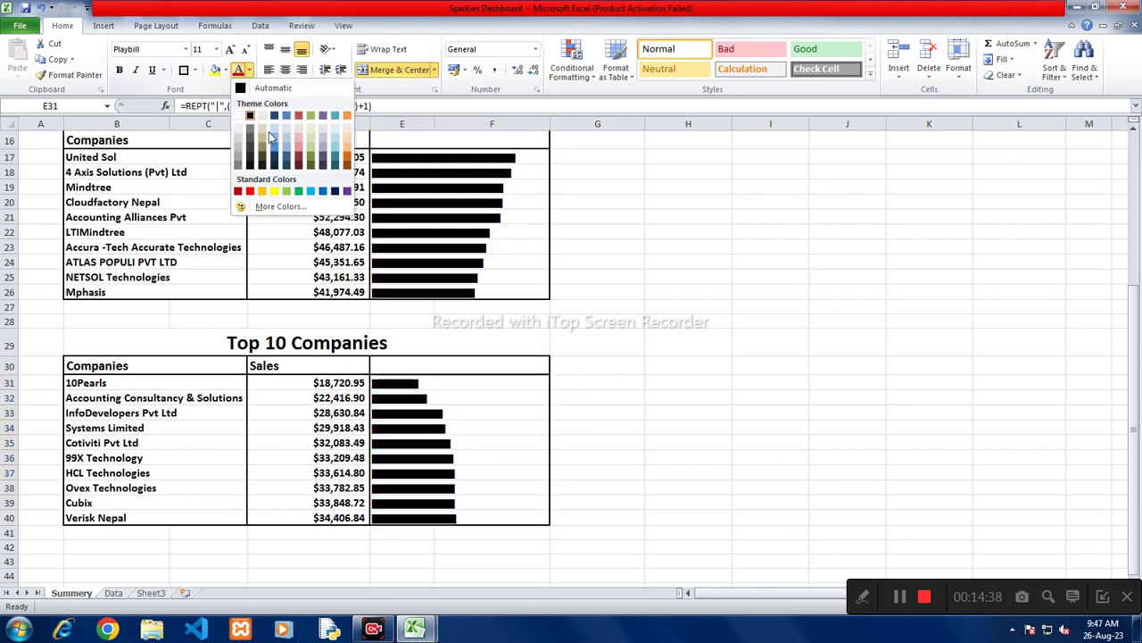
{"action": "left_click", "coordinate": [239, 192]}
{"action": "left_click_drag", "start_coordinate": [420, 158], "coordinate": [447, 291]}
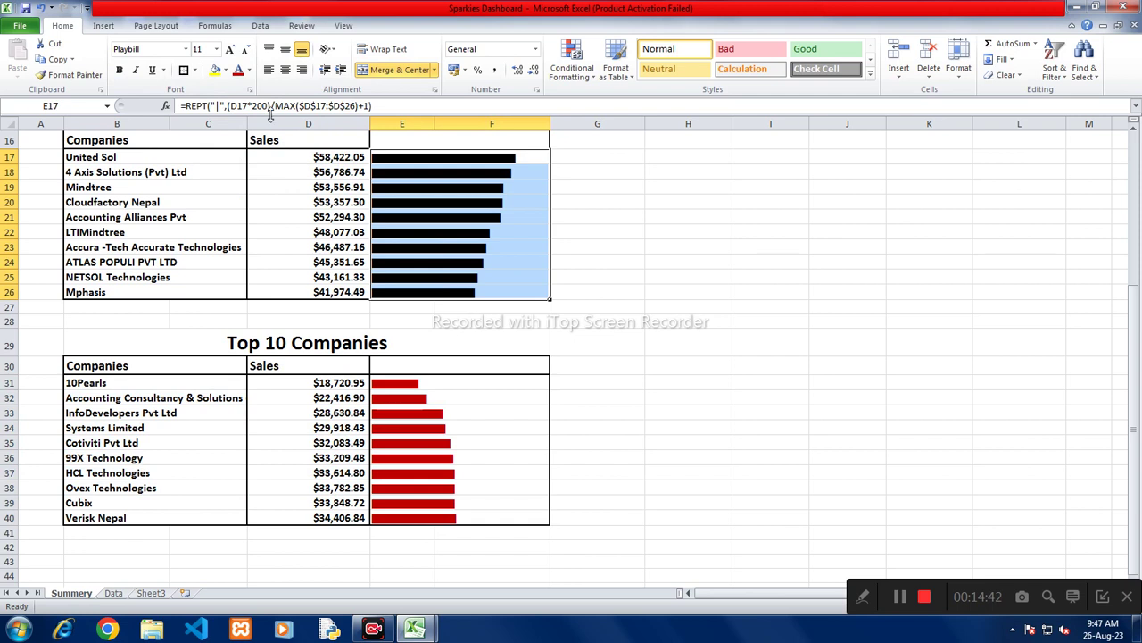
{"action": "left_click", "coordinate": [227, 71]}
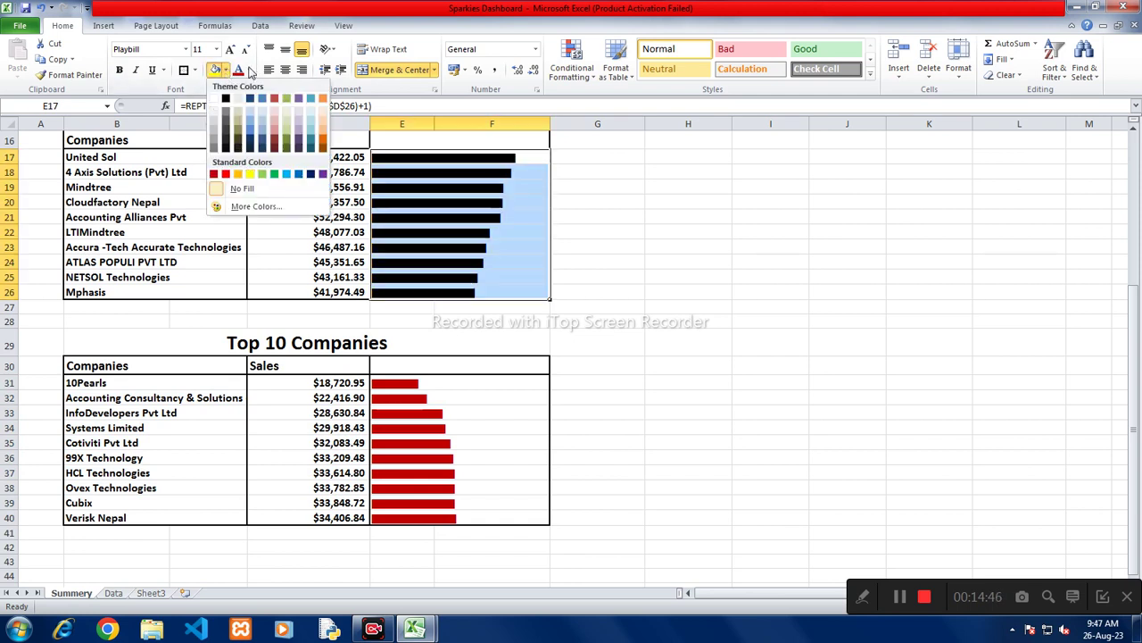
{"action": "left_click", "coordinate": [249, 71]}
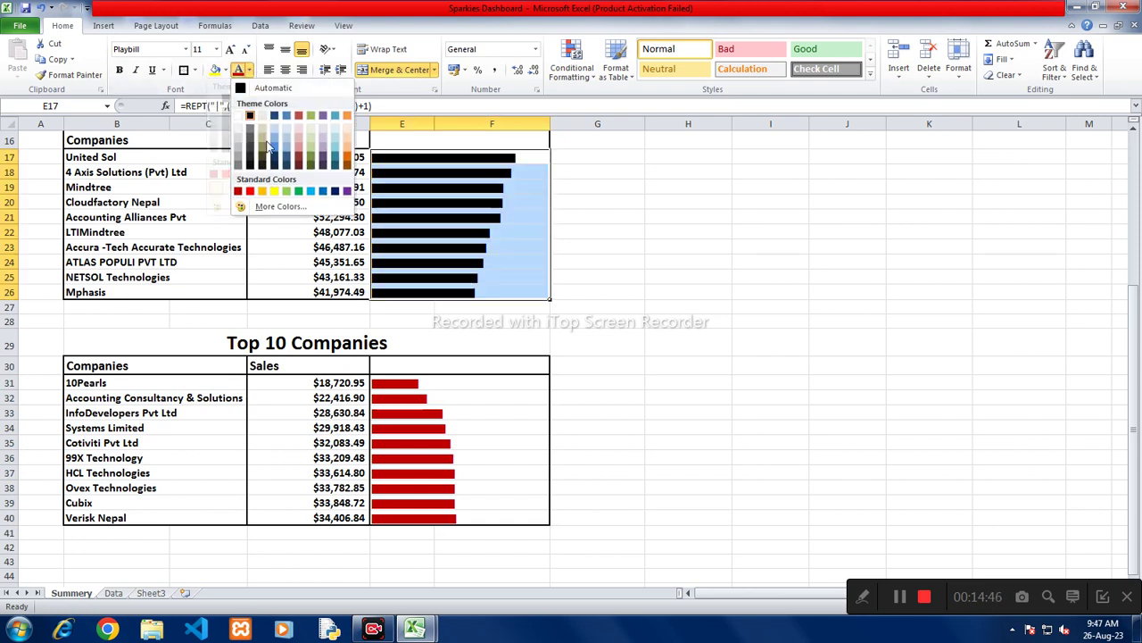
{"action": "left_click", "coordinate": [239, 193]}
Step: Select the lower company table together with its title
{"action": "left_click", "coordinate": [596, 343]}
{"action": "scroll", "coordinate": [597, 384], "scroll_direction": "up", "scroll_amount": 1}
{"action": "scroll", "coordinate": [596, 384], "scroll_direction": "up", "scroll_amount": 5}
{"action": "scroll", "coordinate": [581, 383], "scroll_direction": "down", "scroll_amount": 7}
{"action": "left_click_drag", "start_coordinate": [137, 294], "coordinate": [384, 475]}
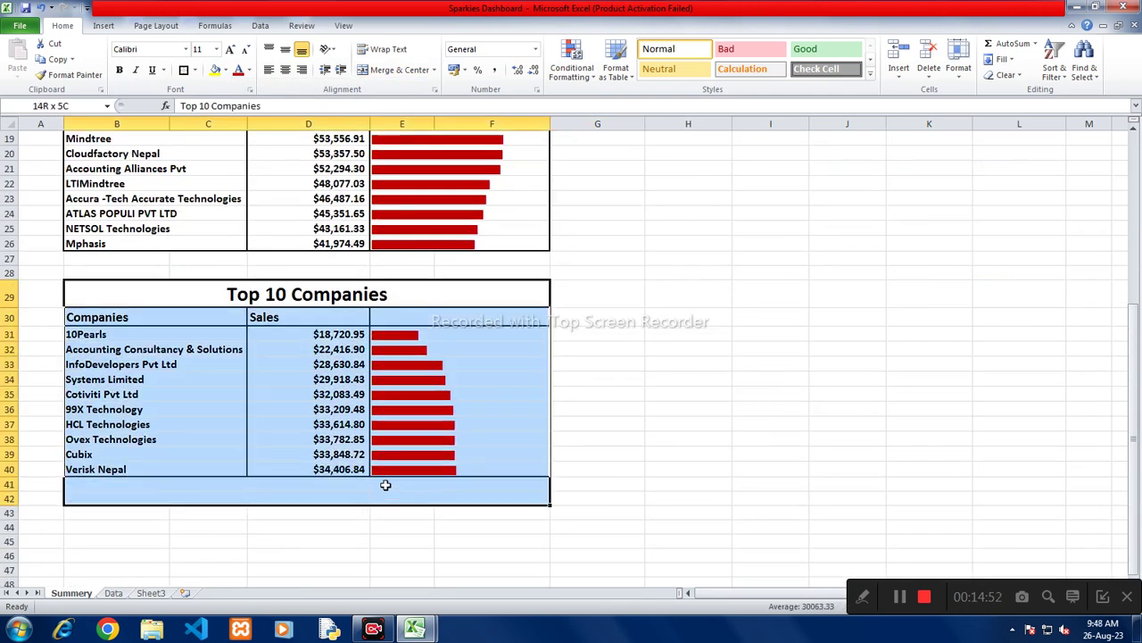
Step: Move the lower company table to G15 beside the Top 10 box and widen column I
{"action": "key", "text": "ctrl+c"}
{"action": "scroll", "coordinate": [535, 402], "scroll_direction": "up", "scroll_amount": 4}
{"action": "scroll", "coordinate": [625, 375], "scroll_direction": "up", "scroll_amount": 1}
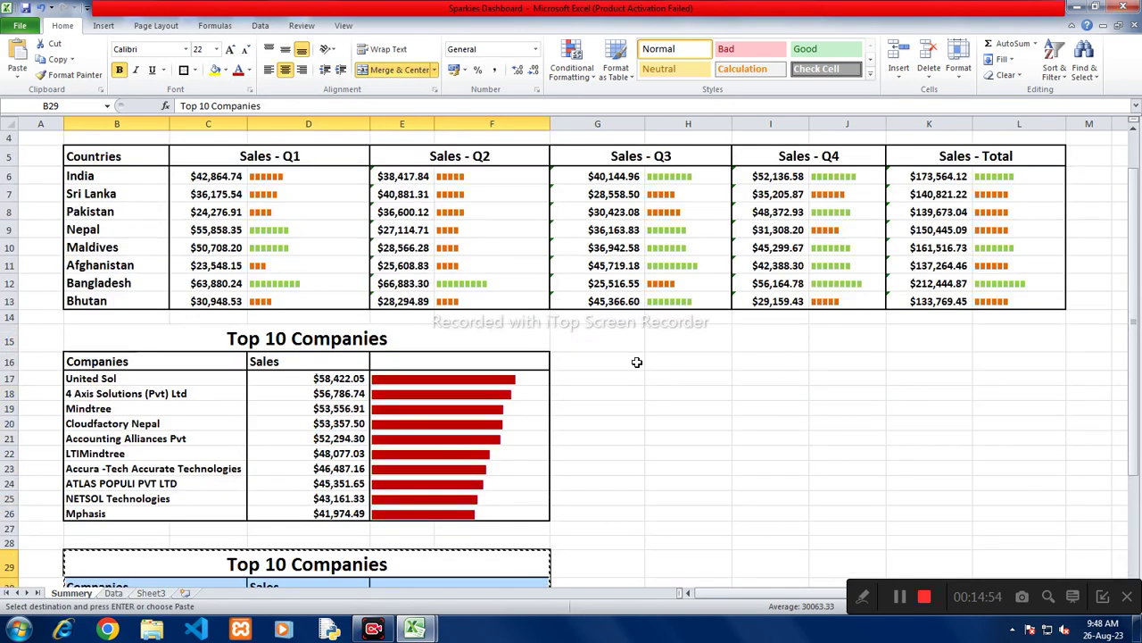
{"action": "left_click", "coordinate": [626, 361]}
{"action": "left_click", "coordinate": [616, 345]}
{"action": "key", "text": "ctrl+v"}
{"action": "left_click", "coordinate": [804, 513]}
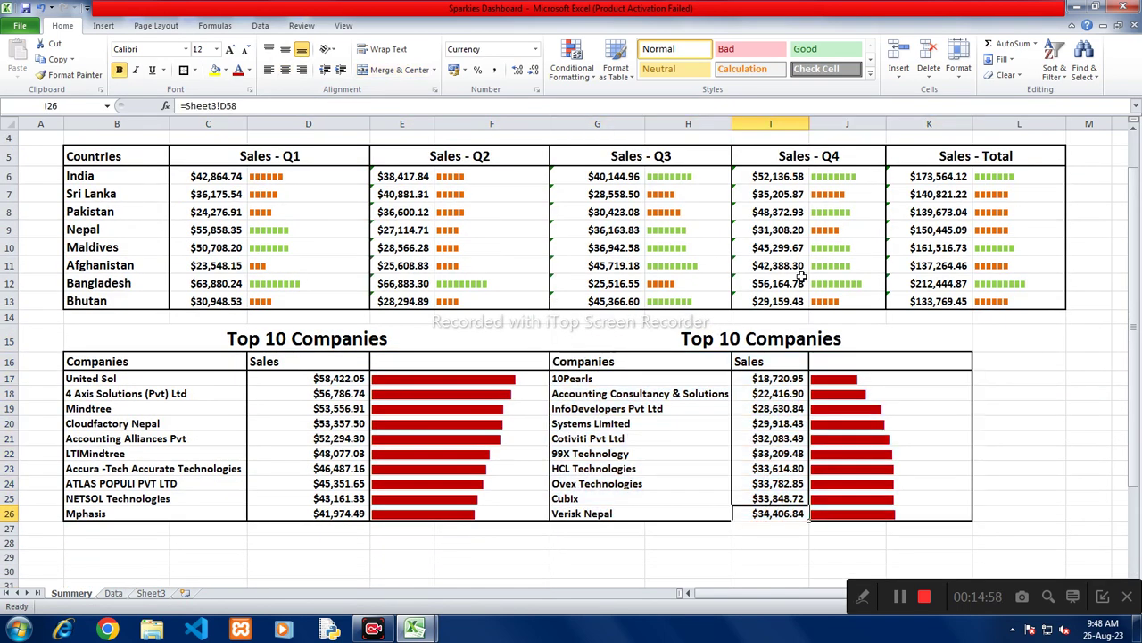
{"action": "left_click_drag", "start_coordinate": [793, 408], "coordinate": [792, 394]}
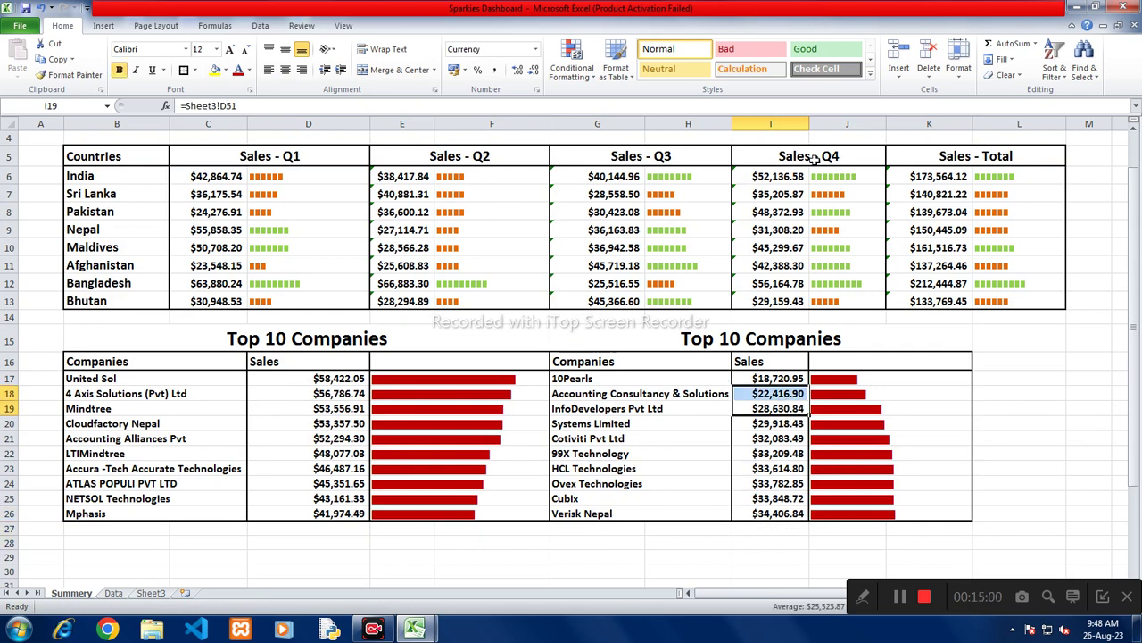
{"action": "left_click_drag", "start_coordinate": [806, 127], "coordinate": [840, 128]}
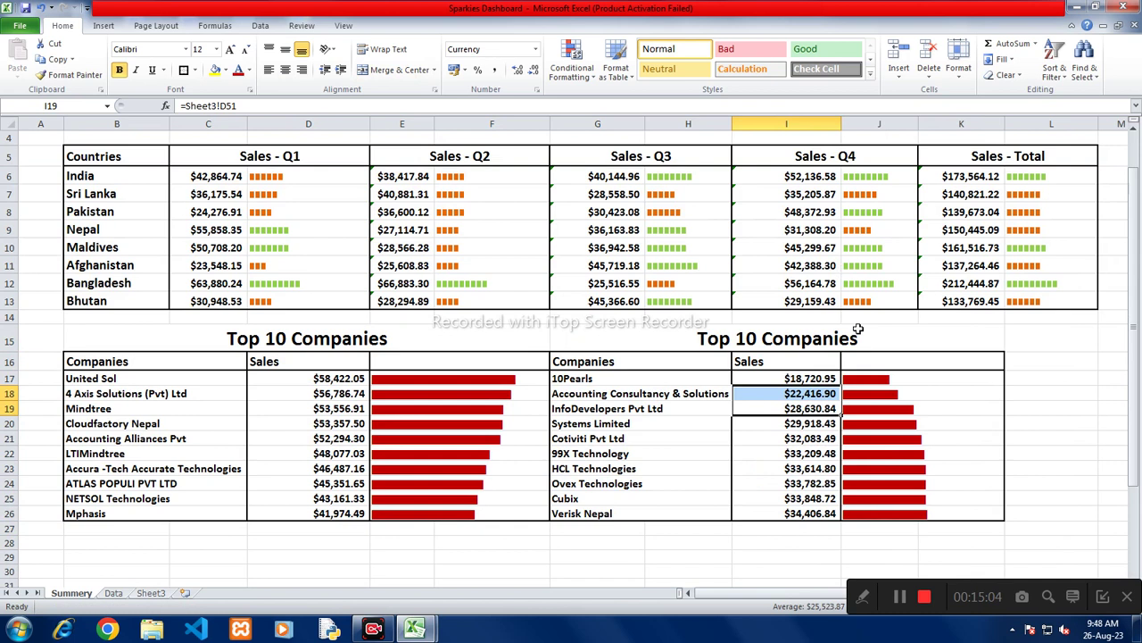
Step: Retitle the moved table 'BOTTOM 10 Companies'
{"action": "left_click", "coordinate": [874, 393]}
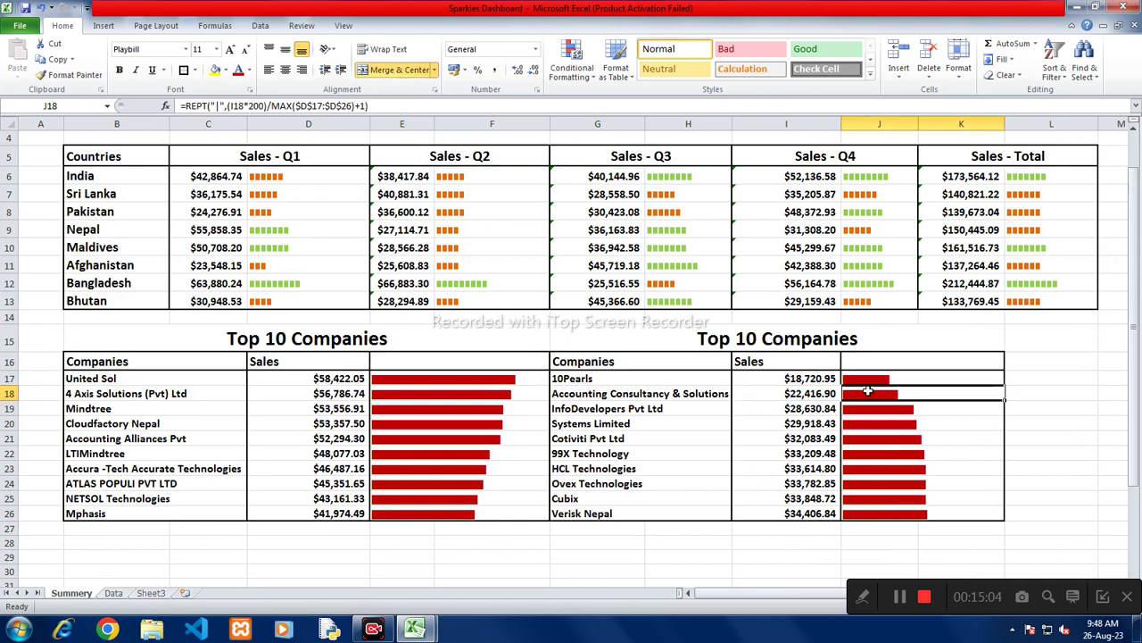
{"action": "left_click", "coordinate": [768, 341]}
{"action": "double_click", "coordinate": [730, 339]}
{"action": "key", "text": "BackSpace"}
{"action": "key", "text": "BackSpace"}
{"action": "key", "text": "BackSpace"}
{"action": "type", "text": "BOTTOM"}
{"action": "key", "text": "Return"}
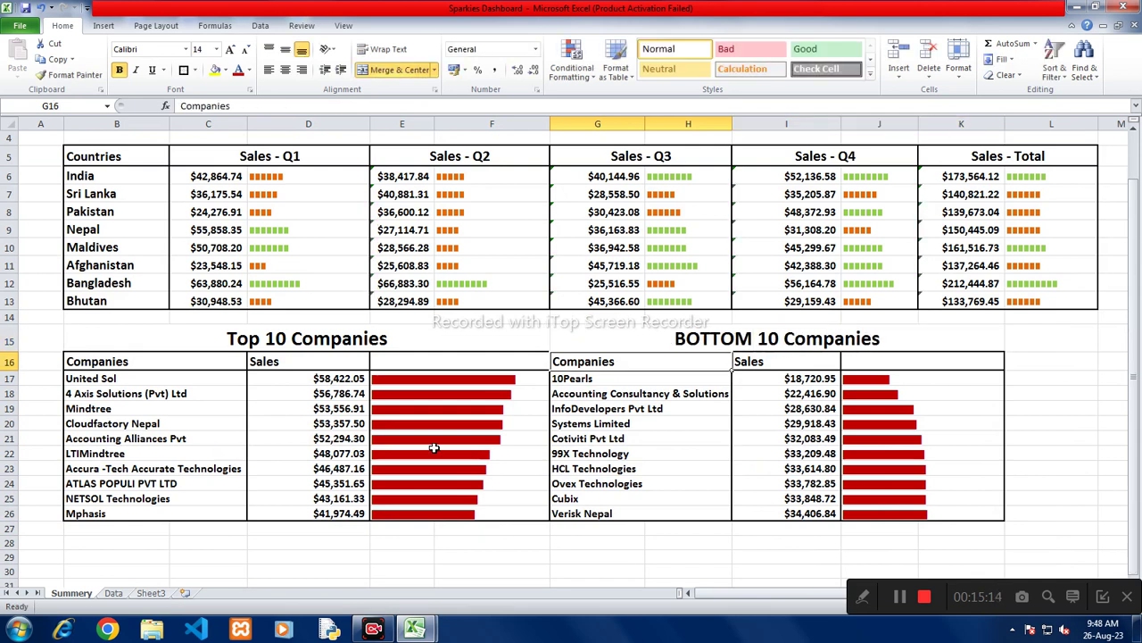
{"action": "scroll", "coordinate": [435, 446], "scroll_direction": "down", "scroll_amount": 1}
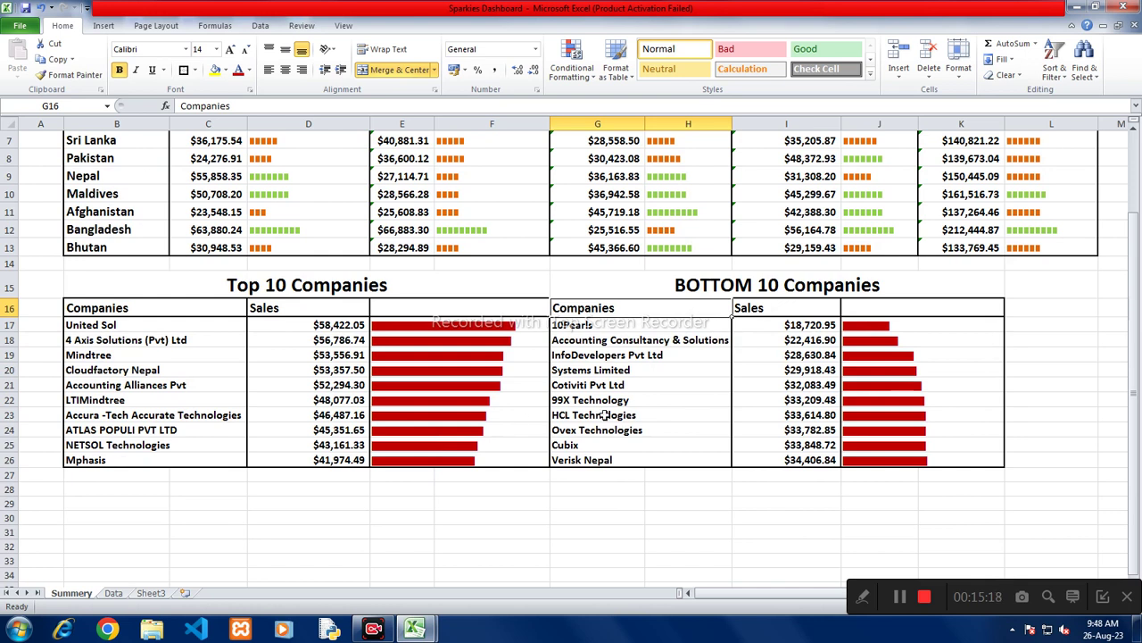
{"action": "scroll", "coordinate": [712, 459], "scroll_direction": "down", "scroll_amount": 2}
{"action": "scroll", "coordinate": [712, 459], "scroll_direction": "up", "scroll_amount": 1}
{"action": "scroll", "coordinate": [711, 459], "scroll_direction": "up", "scroll_amount": 2}
Step: Add a Month header in G36 and fill the numbers 1 to 12 down to G48
{"action": "left_click", "coordinate": [739, 412]}
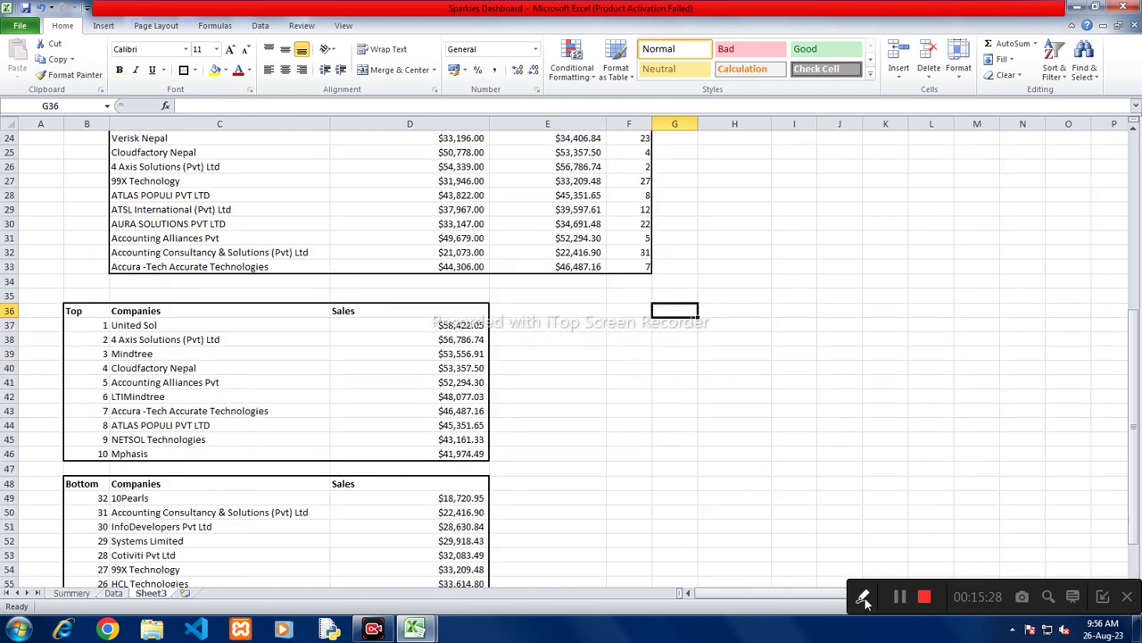
{"action": "type", "text": "Month"}
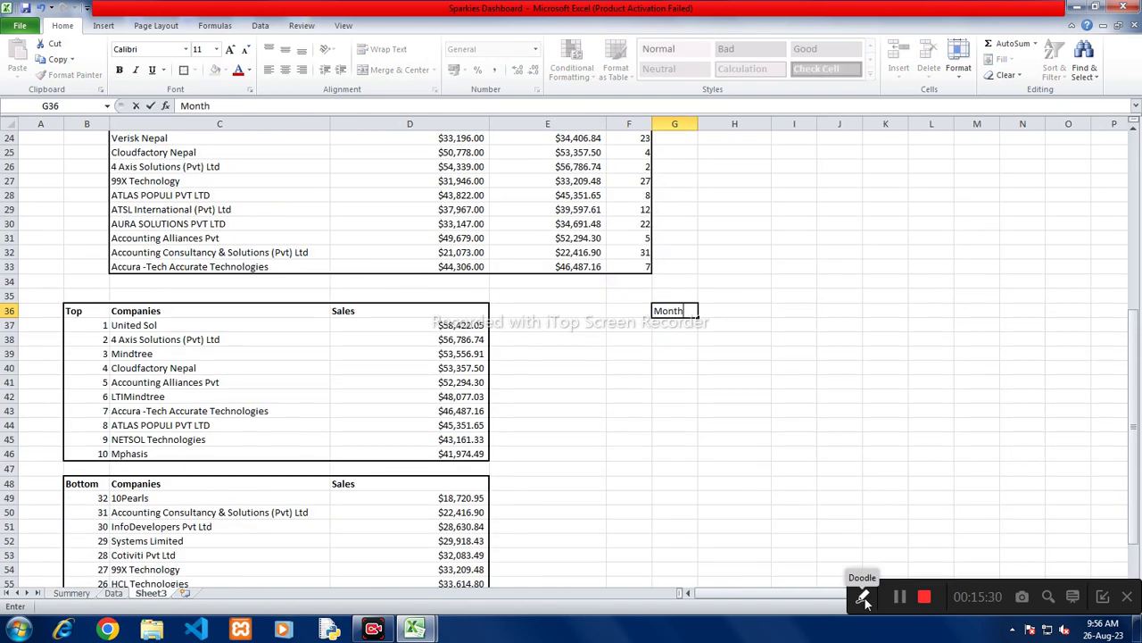
{"action": "key", "text": "Return"}
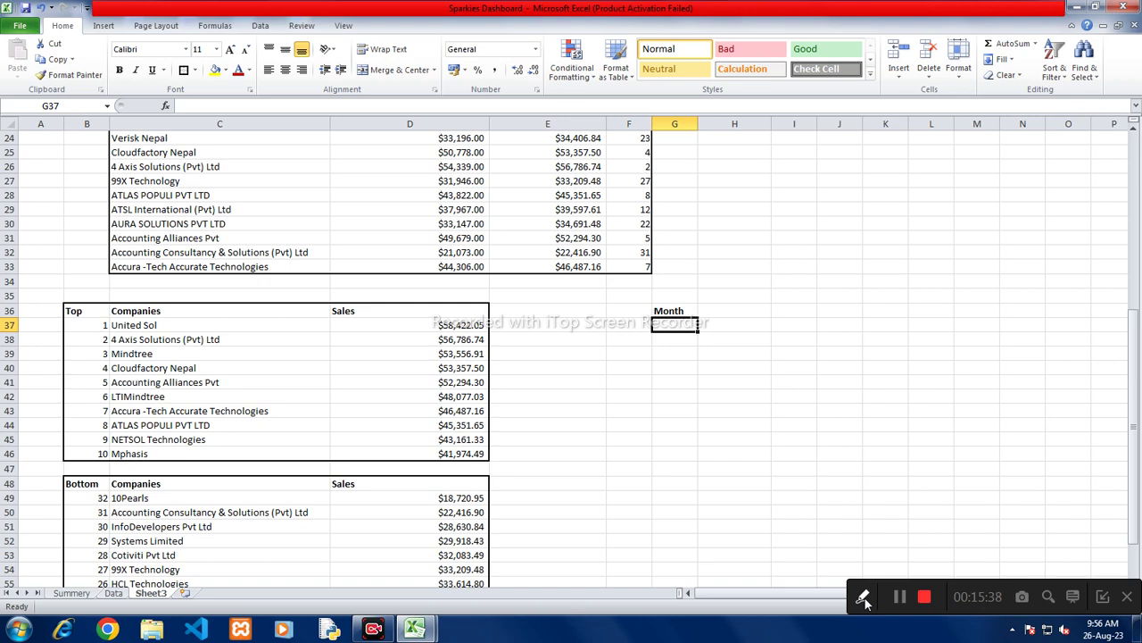
{"action": "type", "text": "1 2 3 4 5"}
{"action": "key", "text": "Up"}
{"action": "key", "text": "Up"}
{"action": "key", "text": "Down"}
{"action": "key", "text": "Down"}
{"action": "key", "text": "shift+Up"}
{"action": "key", "text": "shift+Up"}
{"action": "key", "text": "shift+Up"}
{"action": "key", "text": "shift+Down"}
{"action": "key", "text": "Delete"}
{"action": "key", "text": "Up"}
{"action": "key", "text": "Up"}
{"action": "key", "text": "Up"}
{"action": "key", "text": "Up"}
{"action": "key", "text": "shift+Down"}
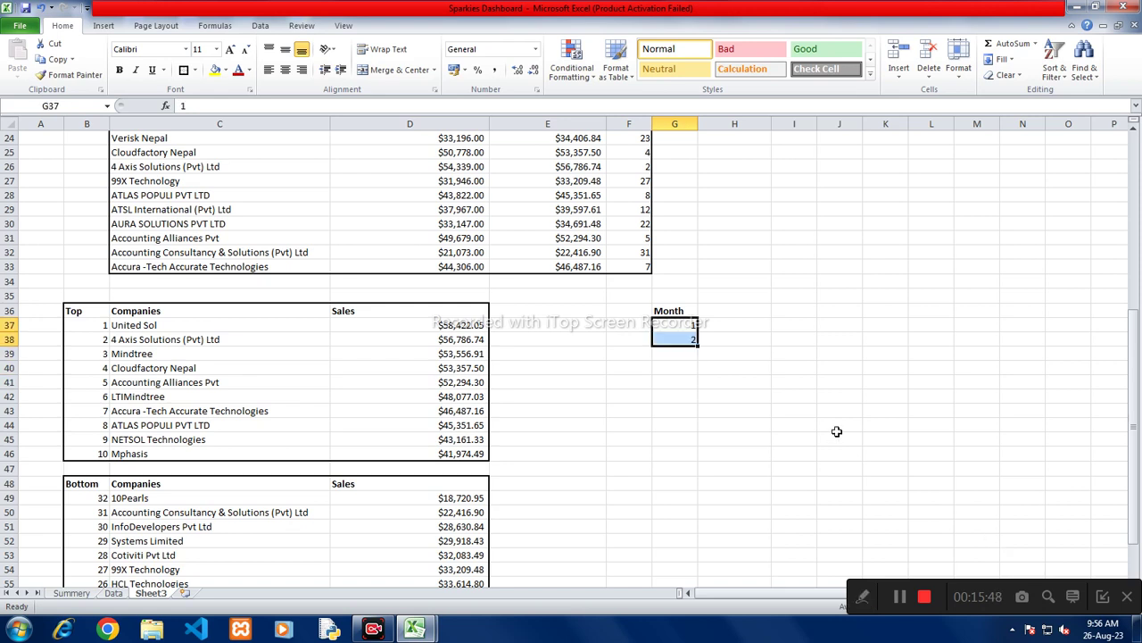
{"action": "left_click_drag", "start_coordinate": [700, 344], "coordinate": [712, 472]}
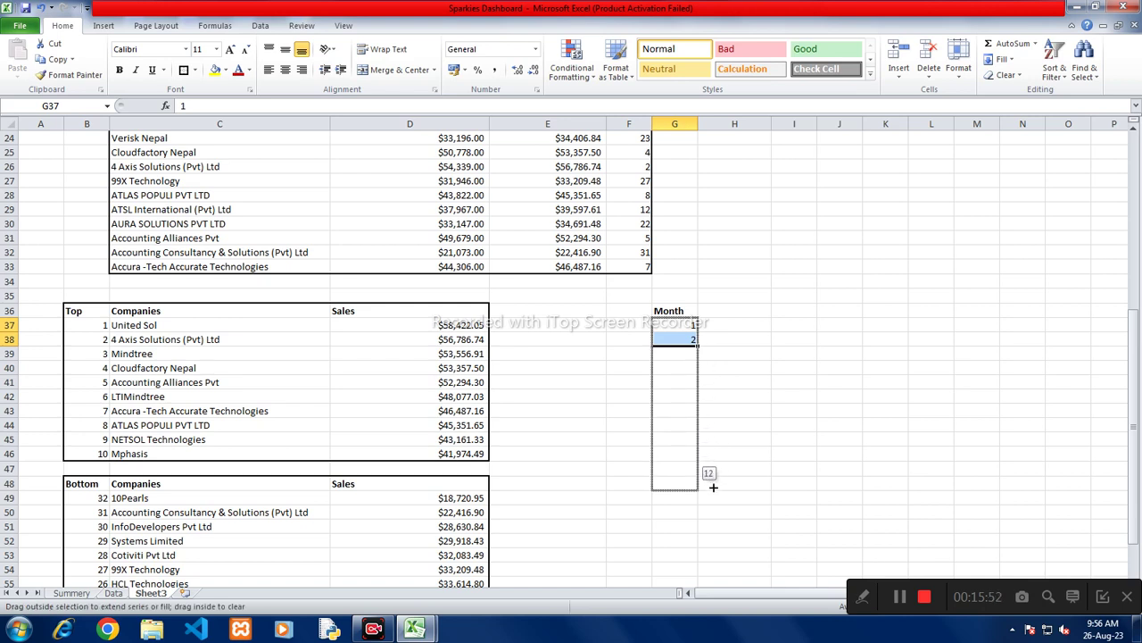
{"action": "left_click_drag", "start_coordinate": [713, 483], "coordinate": [713, 486]}
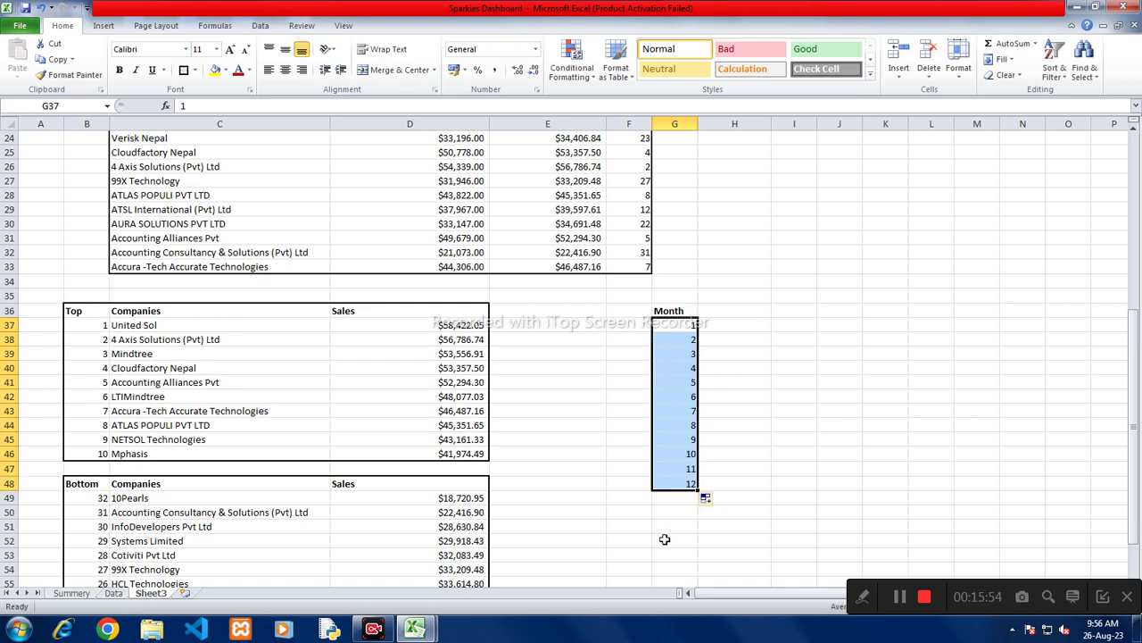
Step: Fill the month names Jan through Dec into F37:F48
{"action": "left_click", "coordinate": [637, 320]}
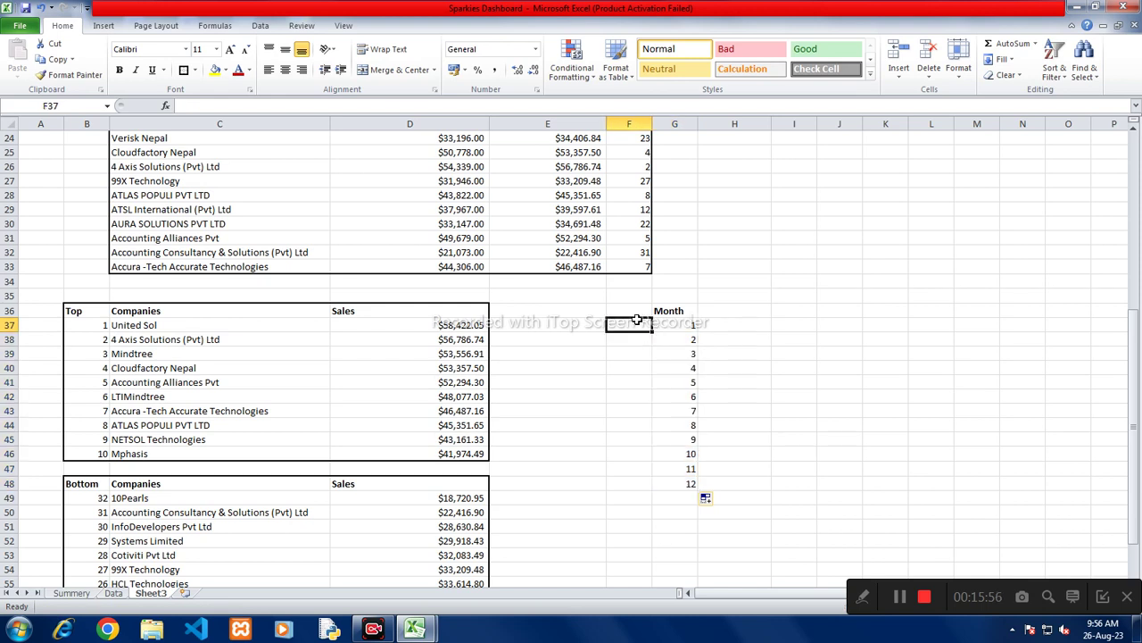
{"action": "type", "text": "Jan"}
{"action": "key", "text": "Return"}
{"action": "left_click", "coordinate": [646, 326]}
{"action": "left_click_drag", "start_coordinate": [653, 332], "coordinate": [667, 491]}
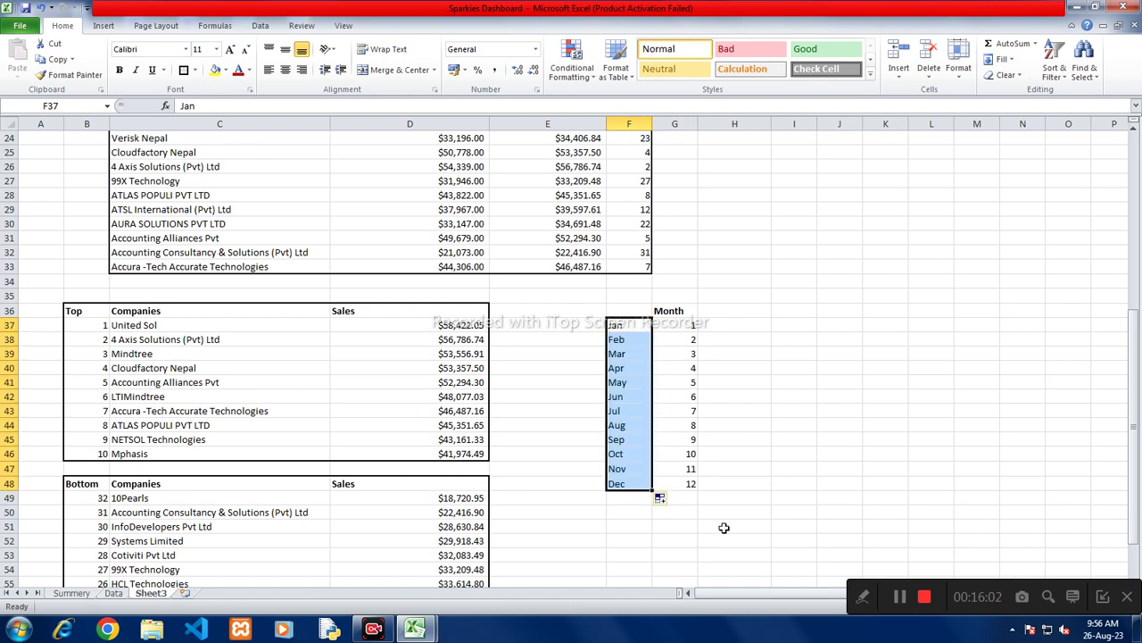
{"action": "left_click", "coordinate": [730, 313]}
{"action": "left_click", "coordinate": [723, 330]}
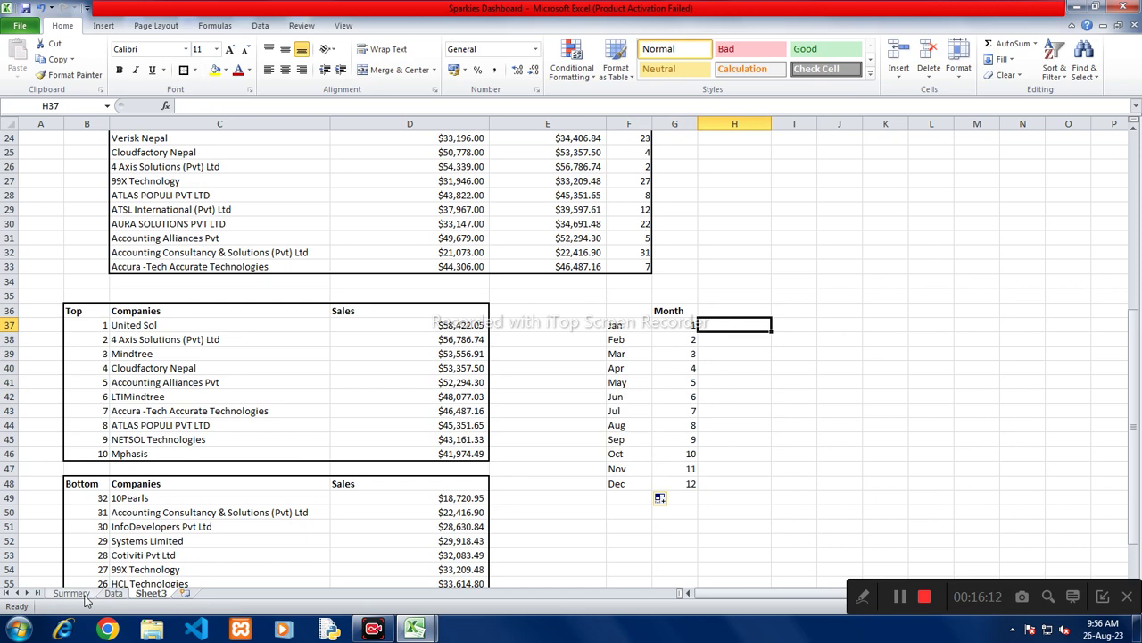
Step: Check the Data sheet, then enter headings Start, End and Sales in H36:J36 on Sheet3
{"action": "left_click", "coordinate": [112, 593]}
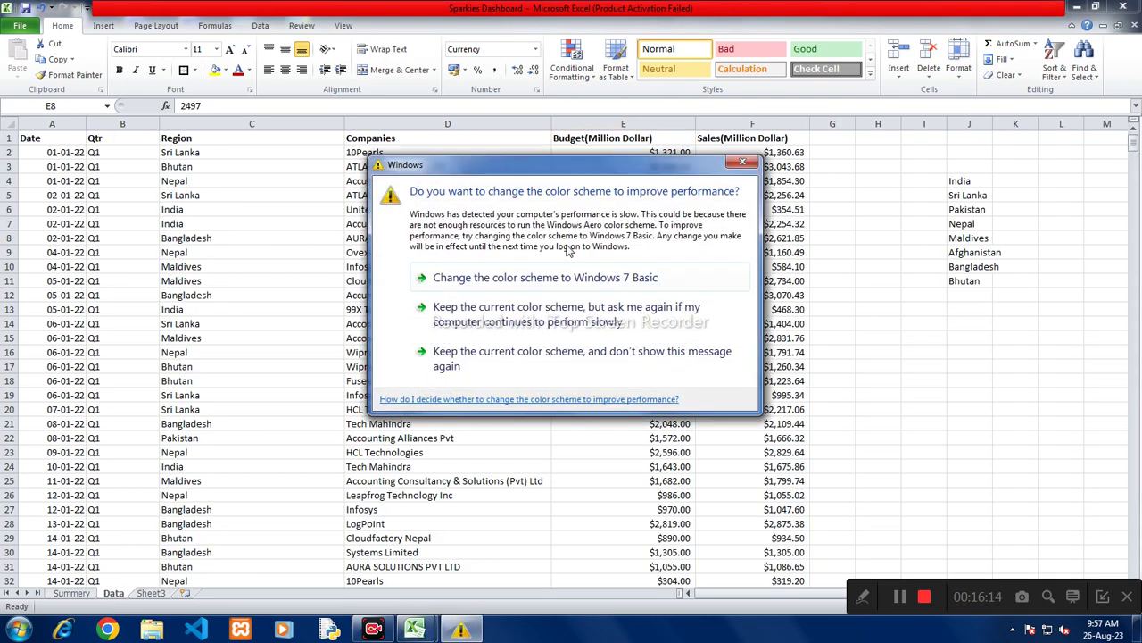
{"action": "left_click", "coordinate": [758, 165]}
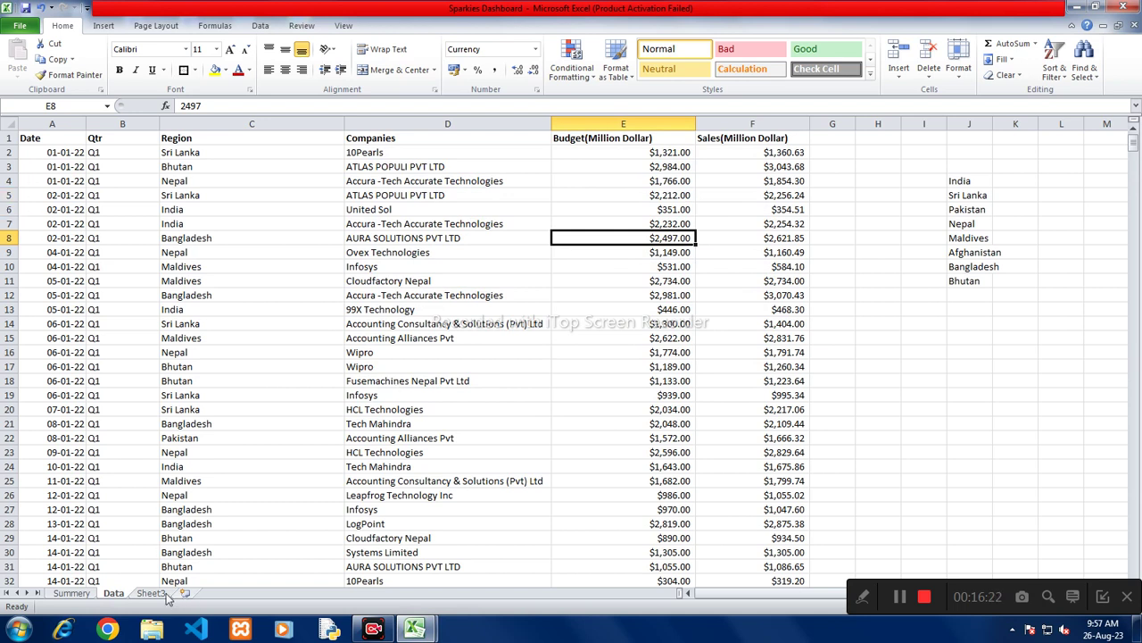
{"action": "left_click", "coordinate": [166, 594]}
{"action": "left_click", "coordinate": [714, 312]}
{"action": "type", "text": "Start"}
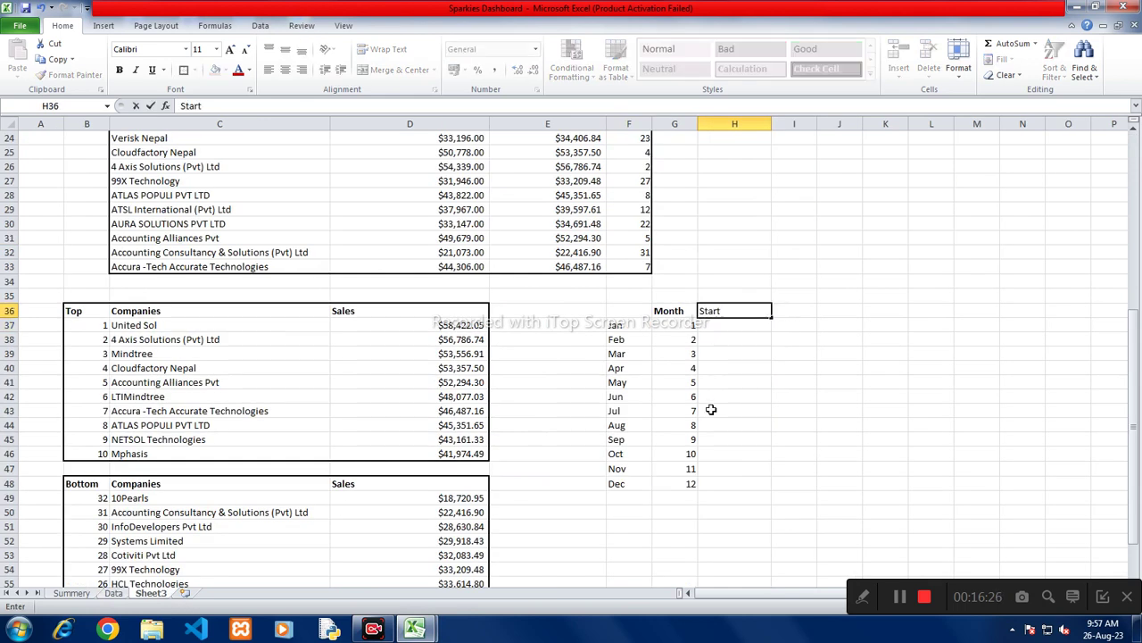
{"action": "key", "text": "Tab"}
{"action": "type", "text": "Enf"}
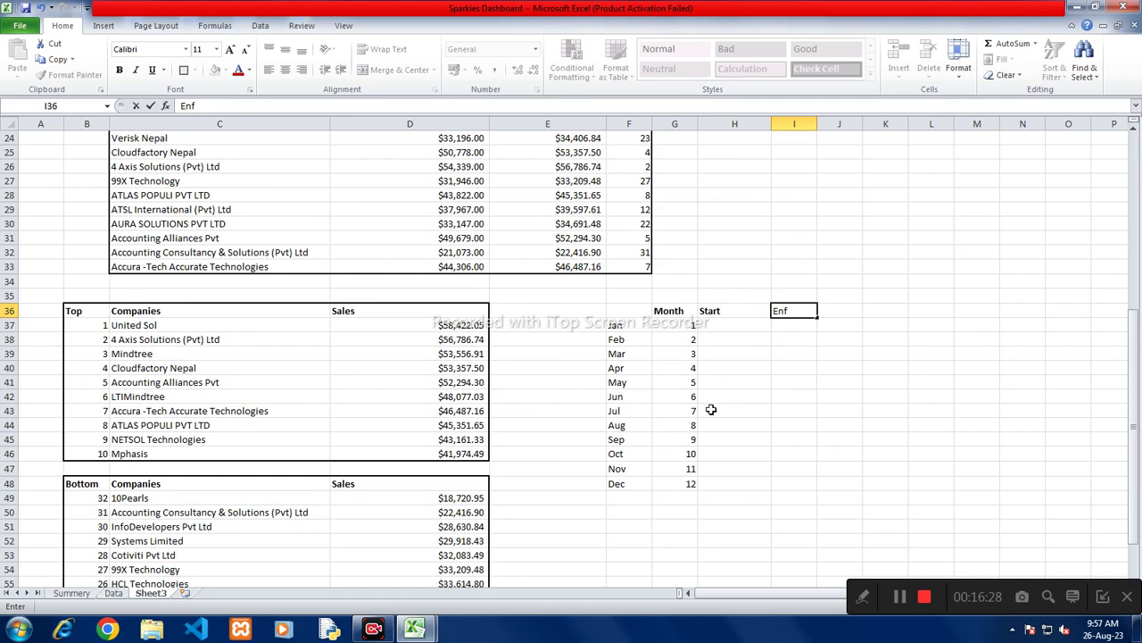
{"action": "key", "text": "Tab"}
{"action": "type", "text": "Sales"}
{"action": "key", "text": "Return"}
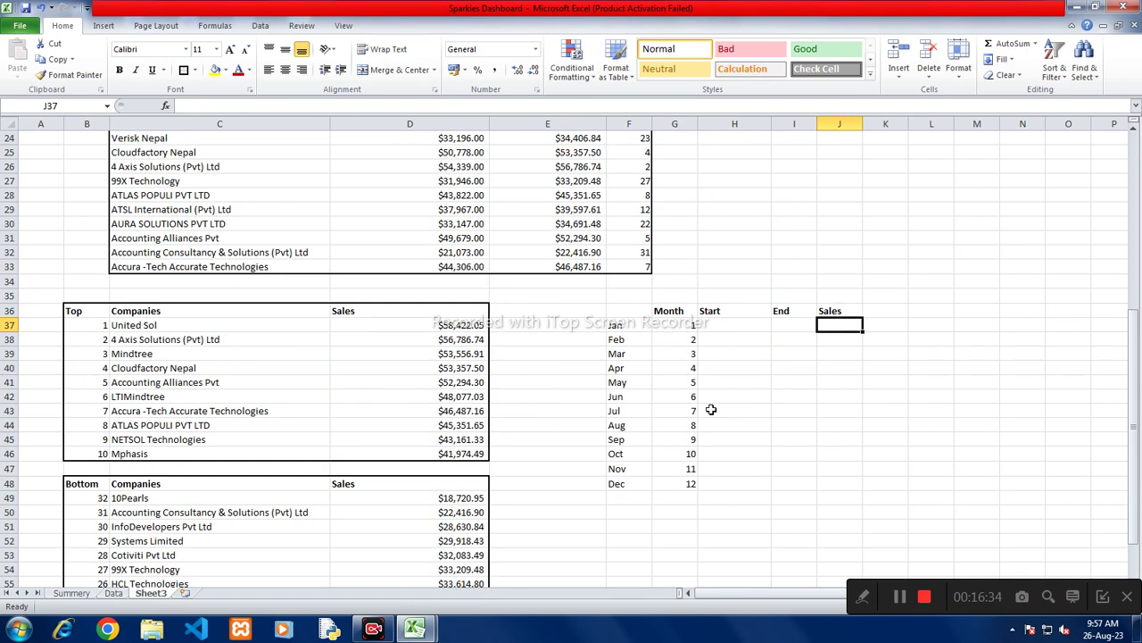
{"action": "key", "text": "Left"}
{"action": "key", "text": "Left"}
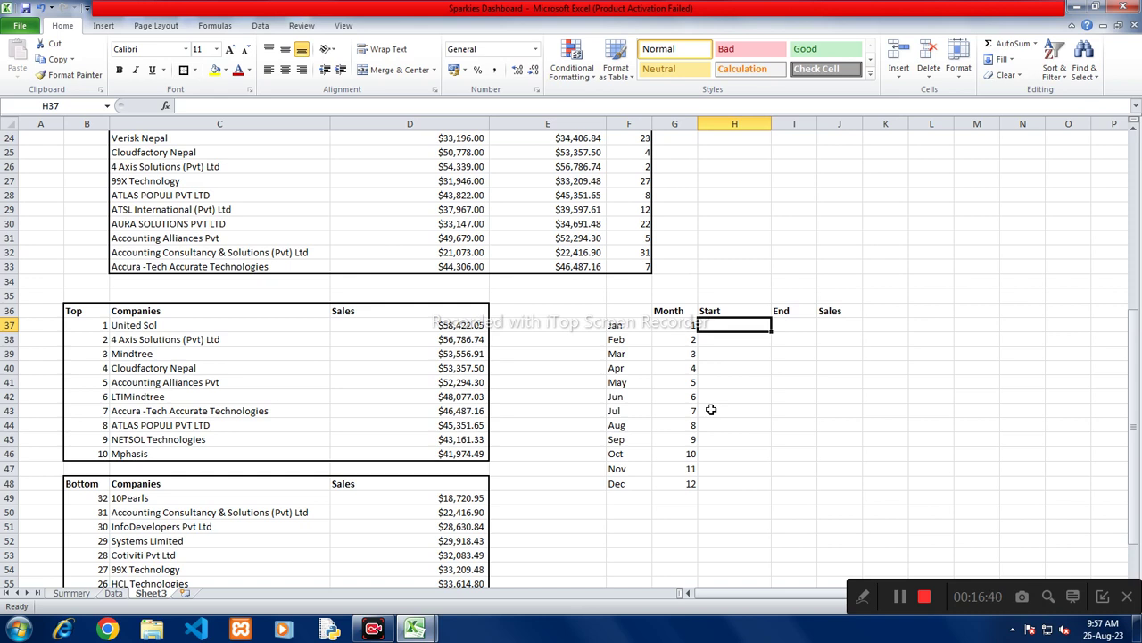
Step: Enter =DATE(2022,G37,1) in H37 and fill it down to H48 for 01-01-22 through 01-12-22
{"action": "type", "text": "="}
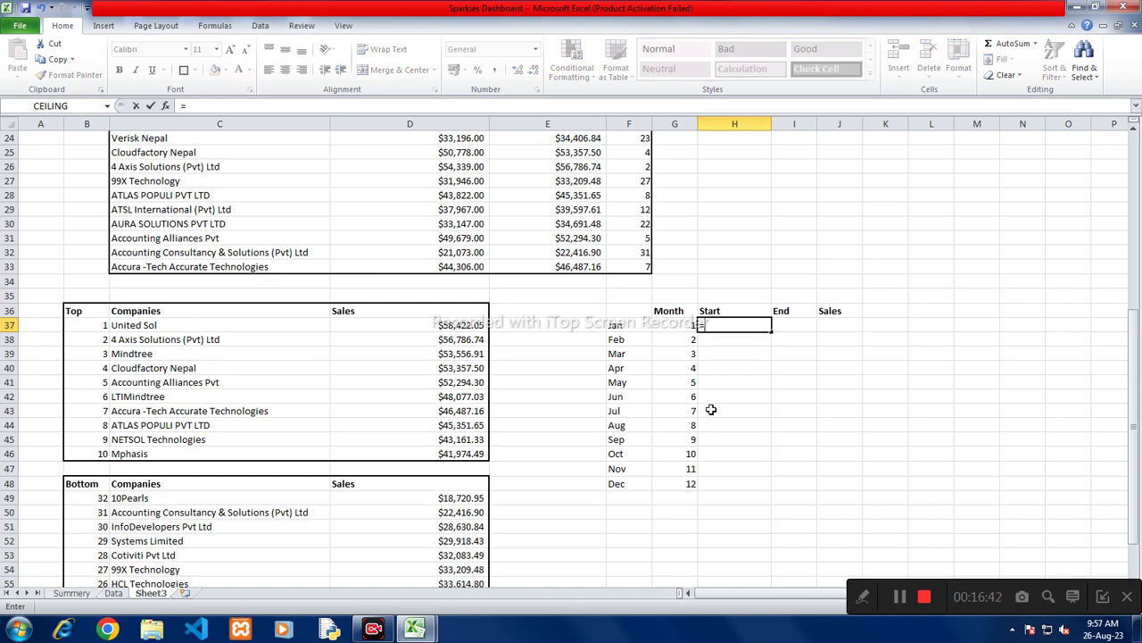
{"action": "type", "text": "dat"}
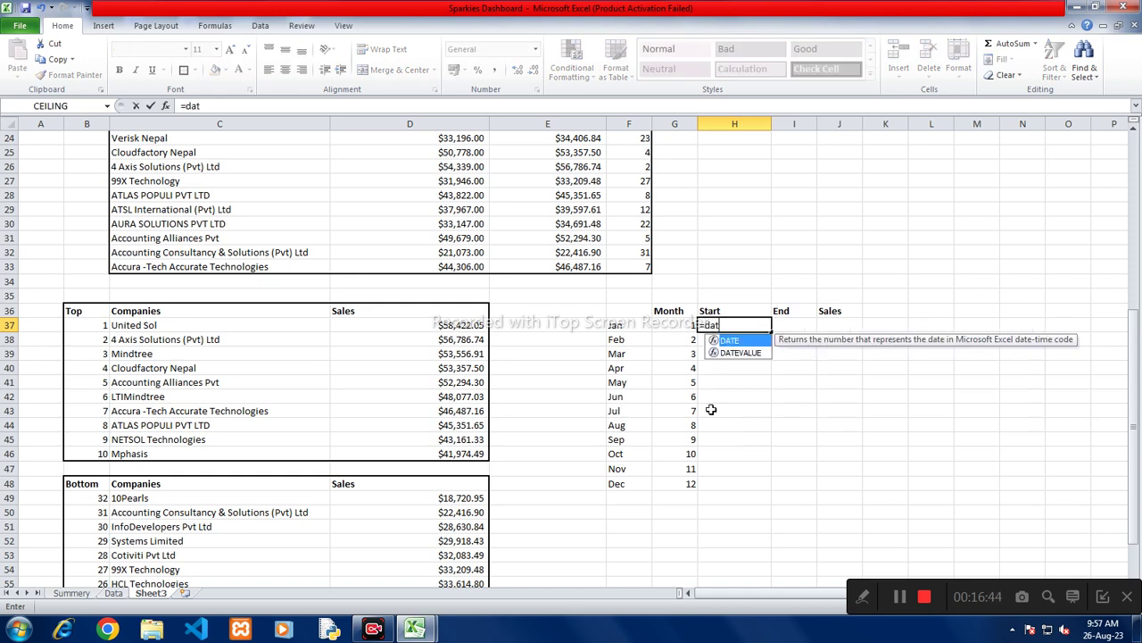
{"action": "key", "text": "Tab"}
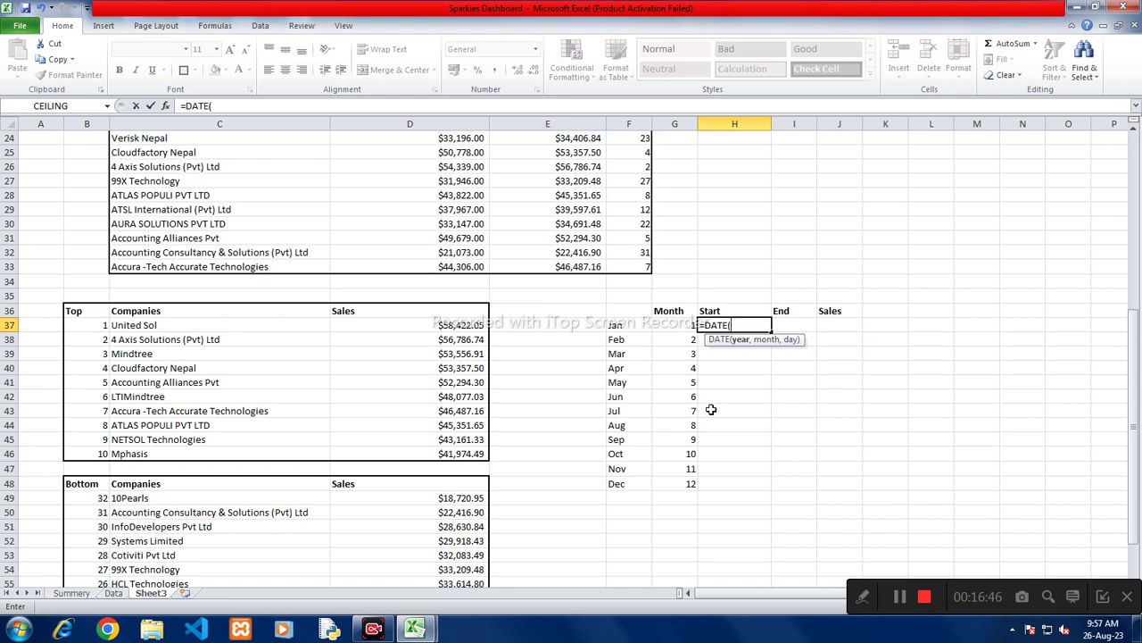
{"action": "type", "text": "2022"}
{"action": "type", "text": ","}
{"action": "left_click", "coordinate": [678, 325]}
{"action": "type", "text": ","}
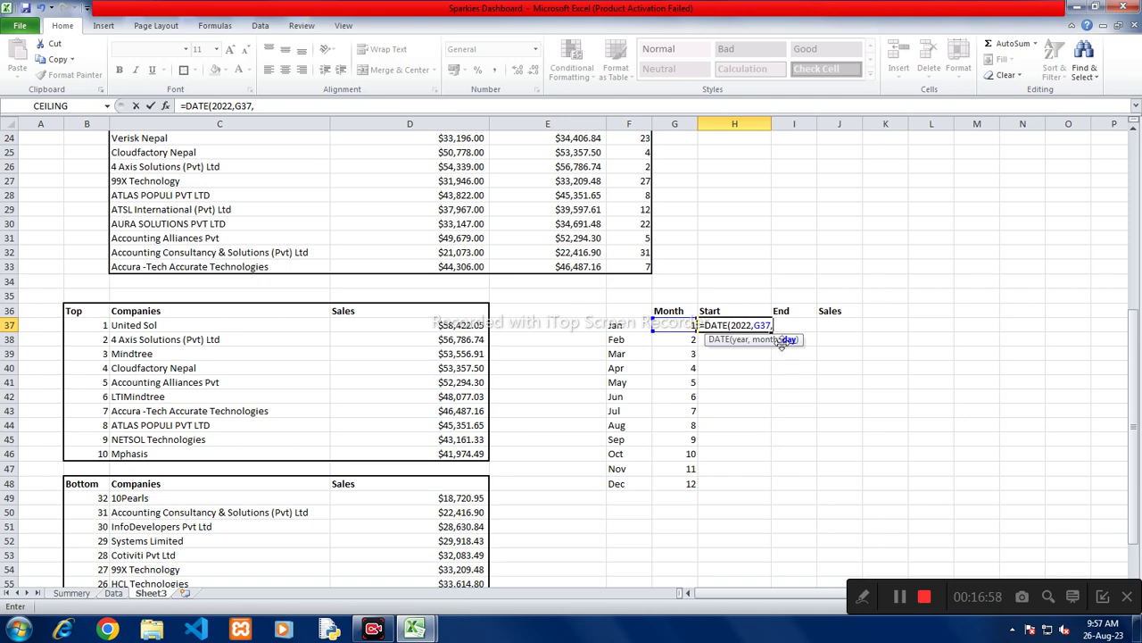
{"action": "type", "text": "1"}
{"action": "key", "text": "Return"}
{"action": "left_click", "coordinate": [771, 326]}
{"action": "mouse_move", "coordinate": [771, 332]}
{"action": "left_mouse_down"}
{"action": "mouse_move", "coordinate": [766, 500]}
{"action": "mouse_move", "coordinate": [766, 489]}
{"action": "left_mouse_up"}
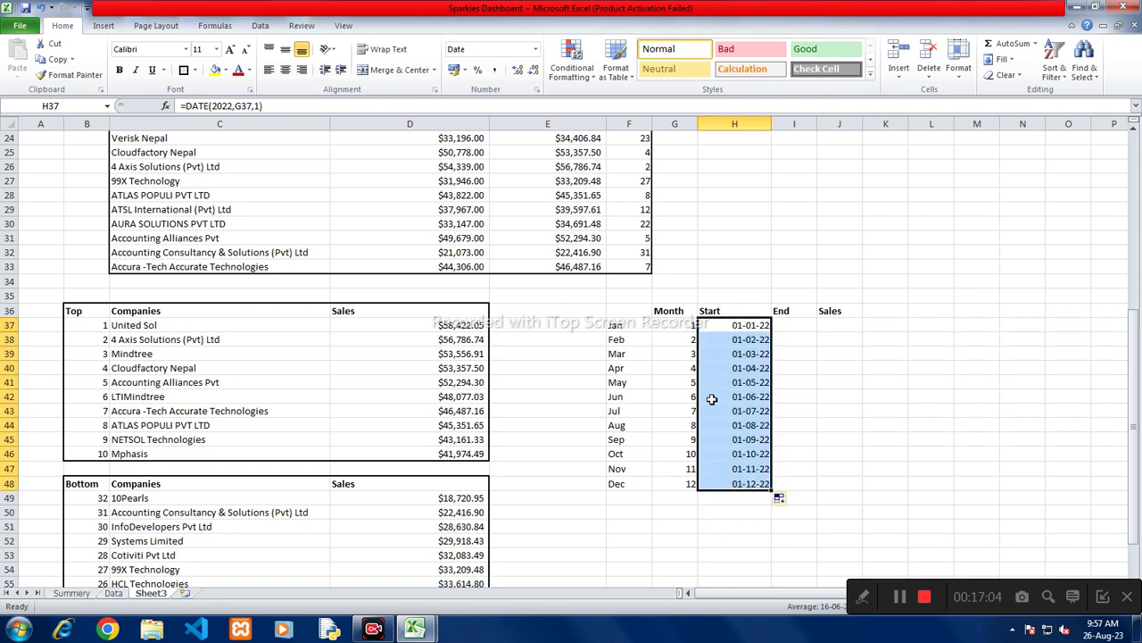
{"action": "left_click", "coordinate": [793, 327]}
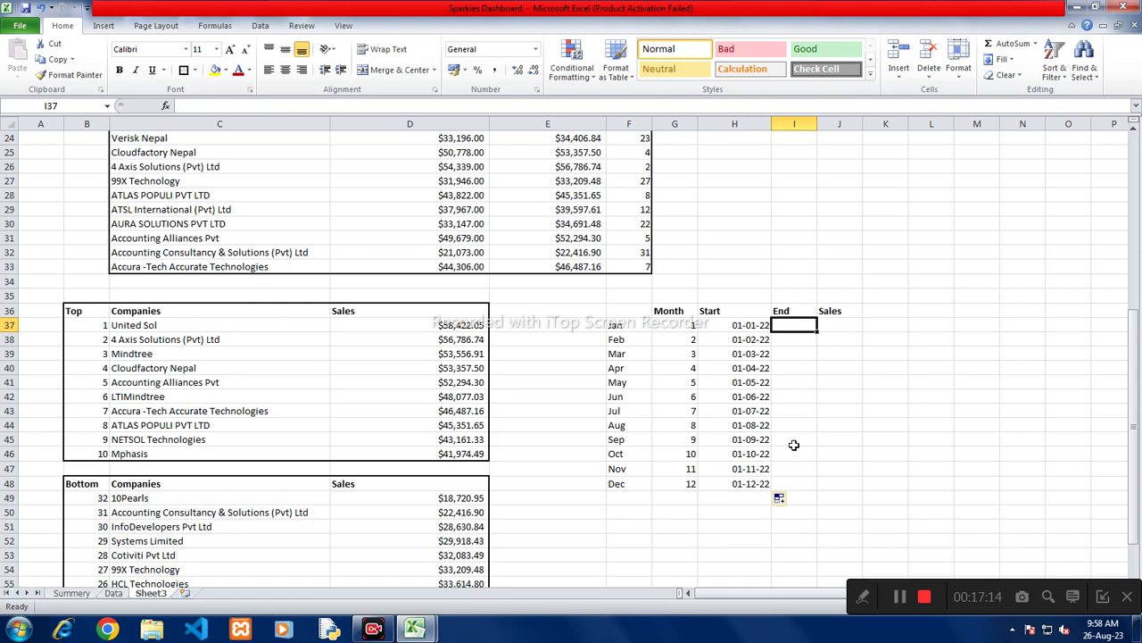
Step: Enter an EOMONTH formula on H37 in I37 and copy H37's date format onto it
{"action": "type", "text": "=eo"}
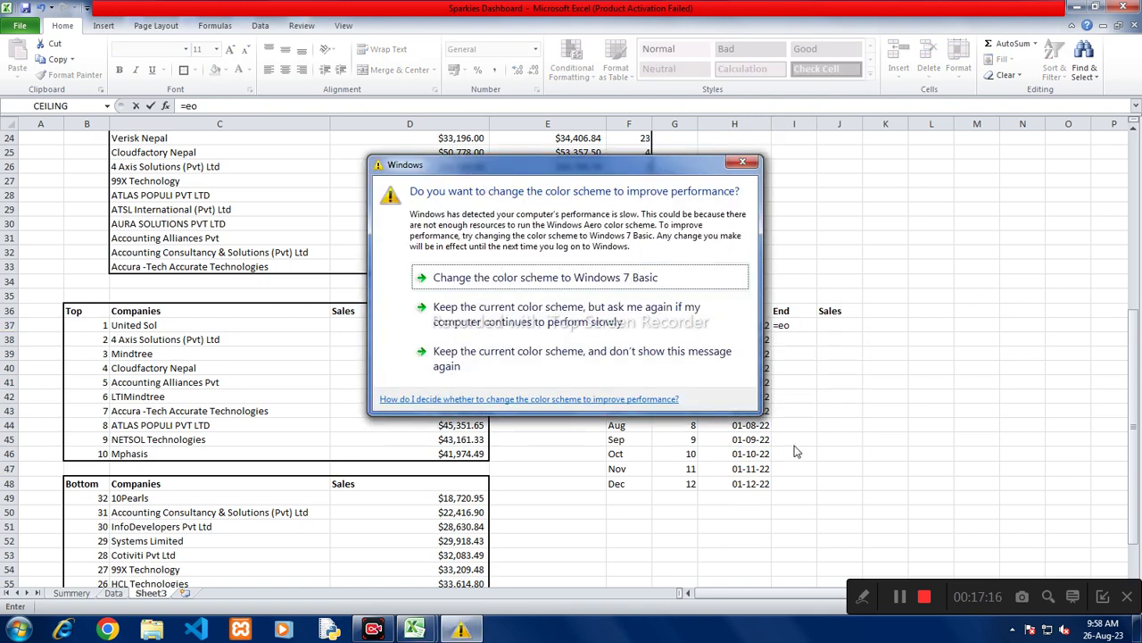
{"action": "key", "text": "Escape"}
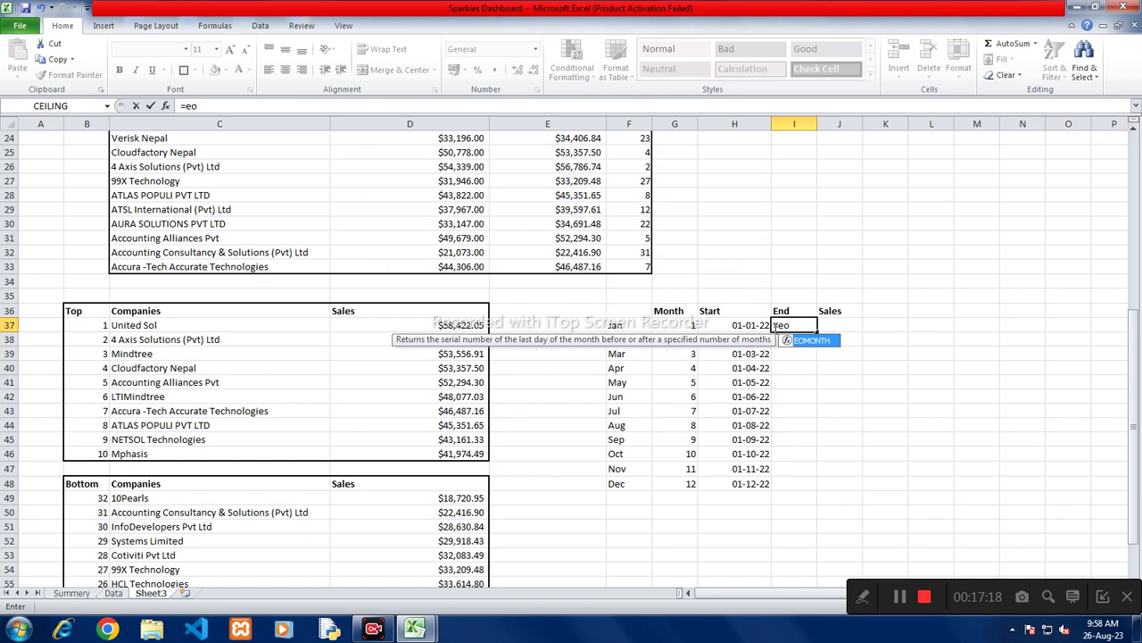
{"action": "key", "text": "Tab"}
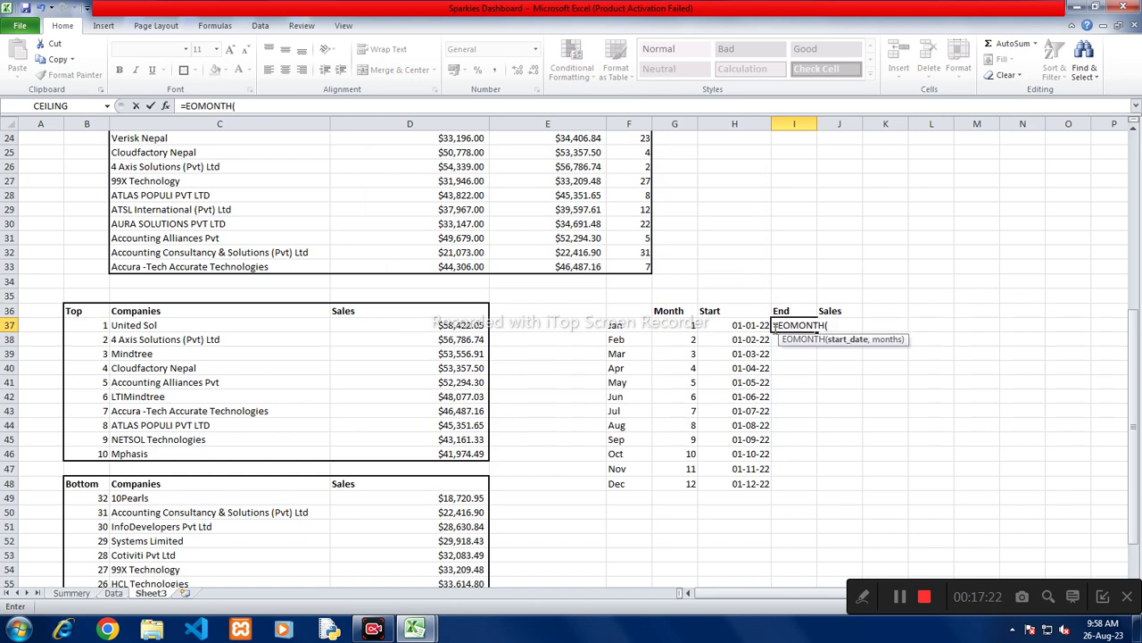
{"action": "left_click", "coordinate": [754, 325]}
{"action": "type", "text": ",1"}
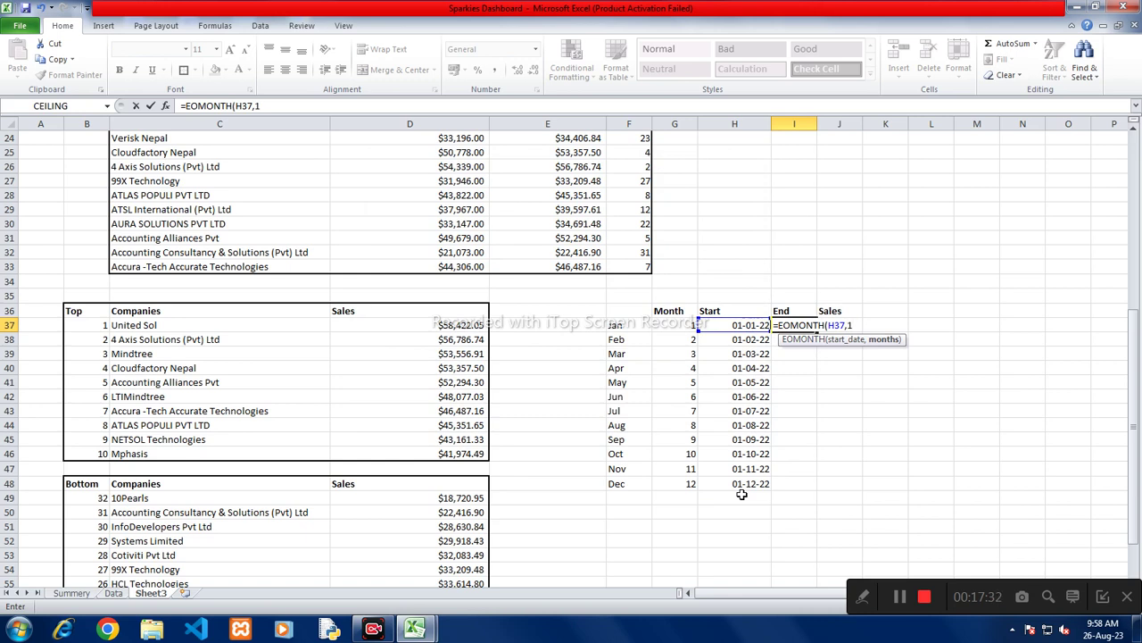
{"action": "key", "text": "Return"}
{"action": "key", "text": "Up"}
{"action": "left_click", "coordinate": [767, 328]}
{"action": "left_click", "coordinate": [69, 74]}
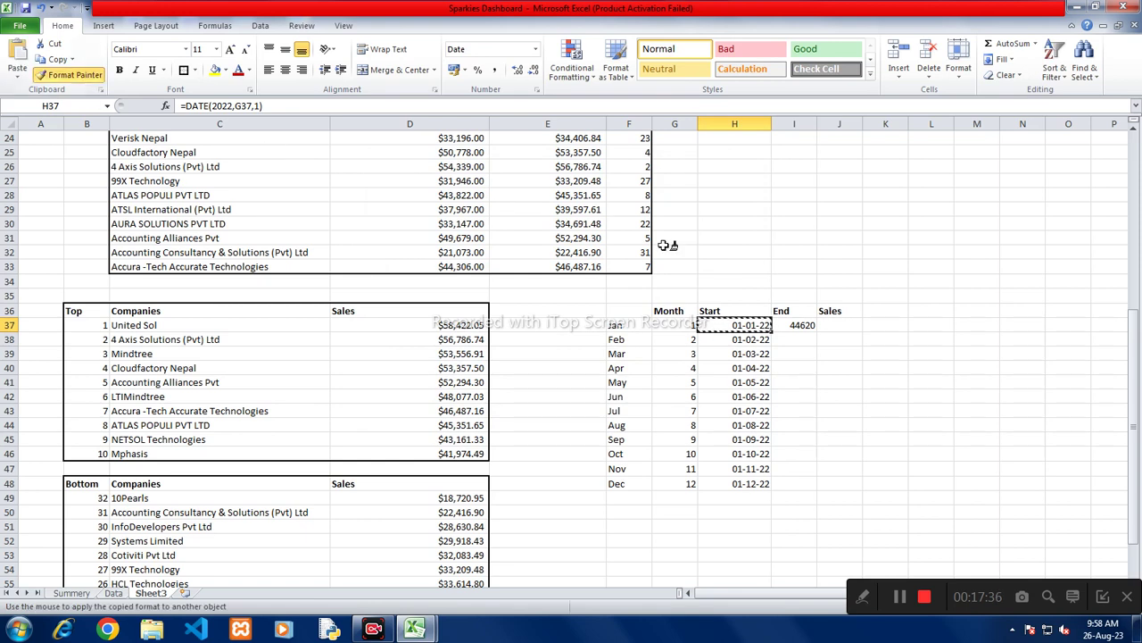
{"action": "left_click", "coordinate": [803, 325]}
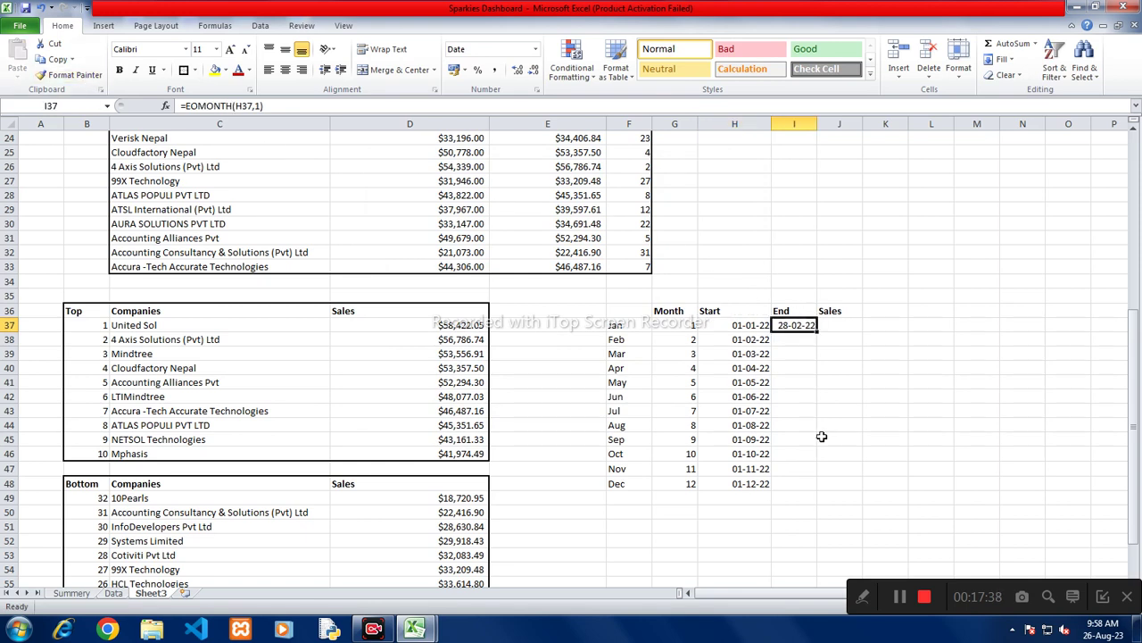
Step: Correct I37 to =EOMONTH(H37,0), fill it down to I48, and widen column I
{"action": "key", "text": "F2"}
{"action": "key", "text": "BackSpace"}
{"action": "type", "text": "0"}
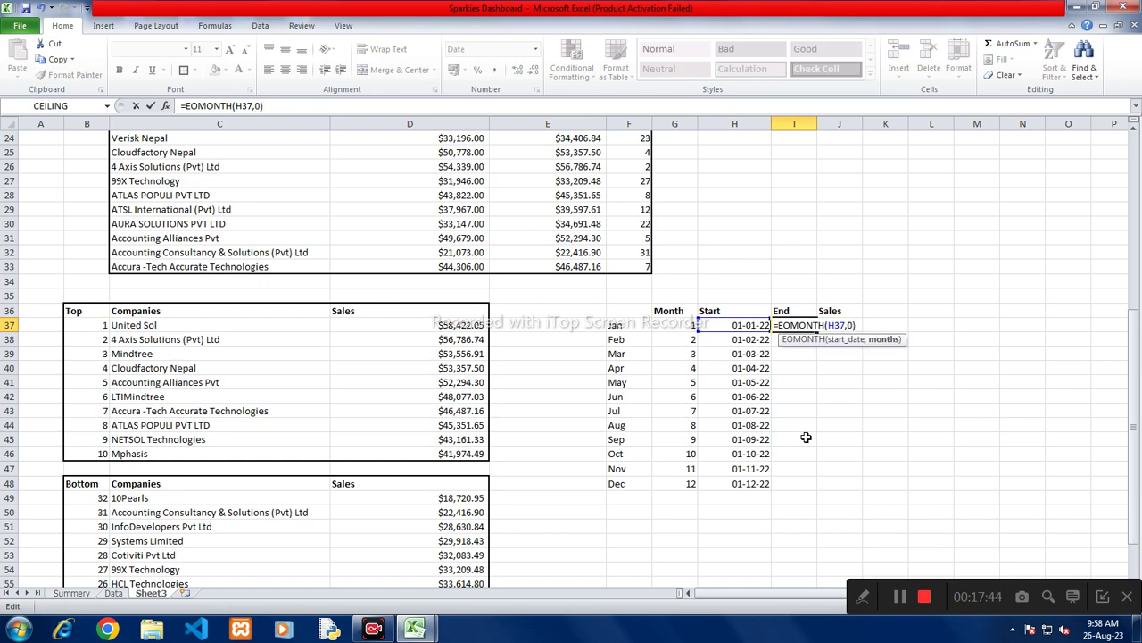
{"action": "key", "text": "Return"}
{"action": "key", "text": "Up"}
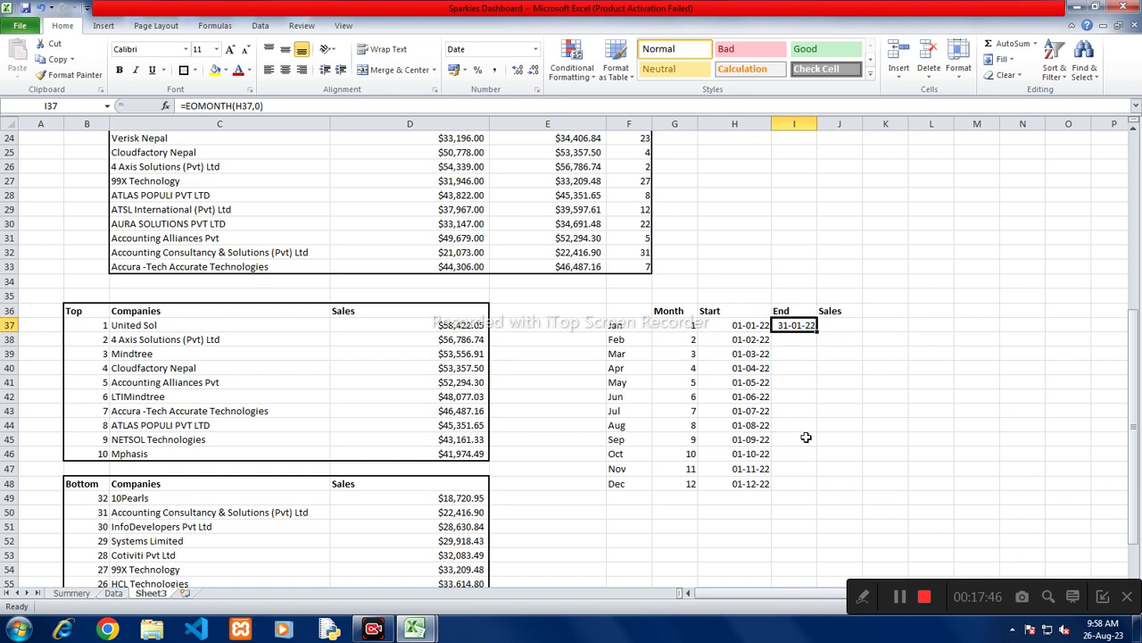
{"action": "left_click_drag", "start_coordinate": [818, 331], "coordinate": [815, 490]}
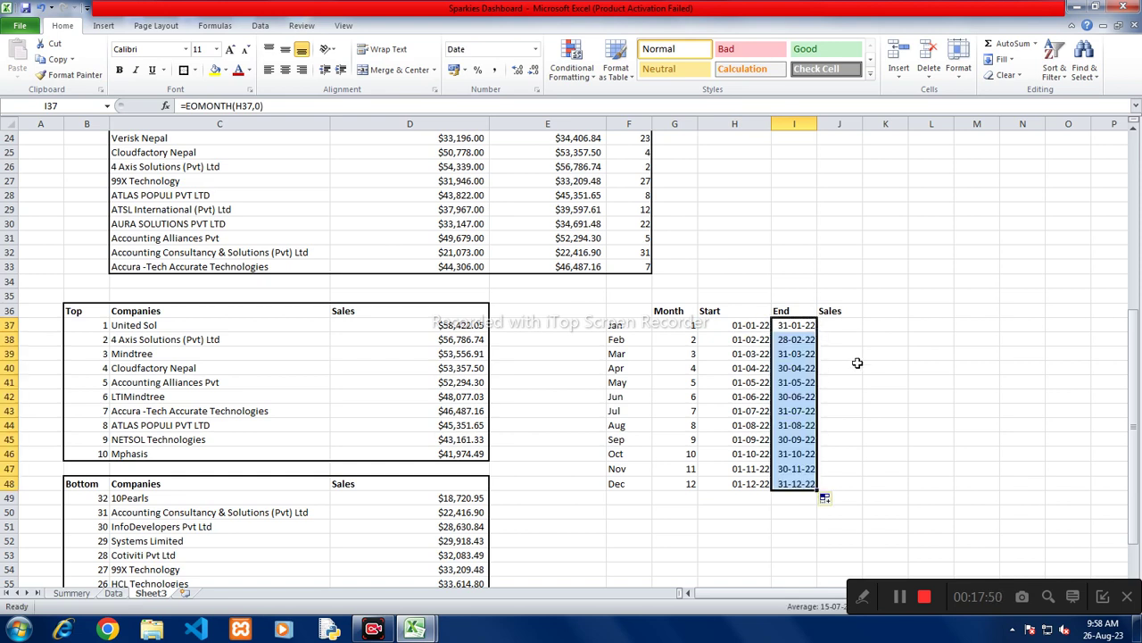
{"action": "left_click_drag", "start_coordinate": [817, 124], "coordinate": [864, 132]}
{"action": "left_click", "coordinate": [756, 325]}
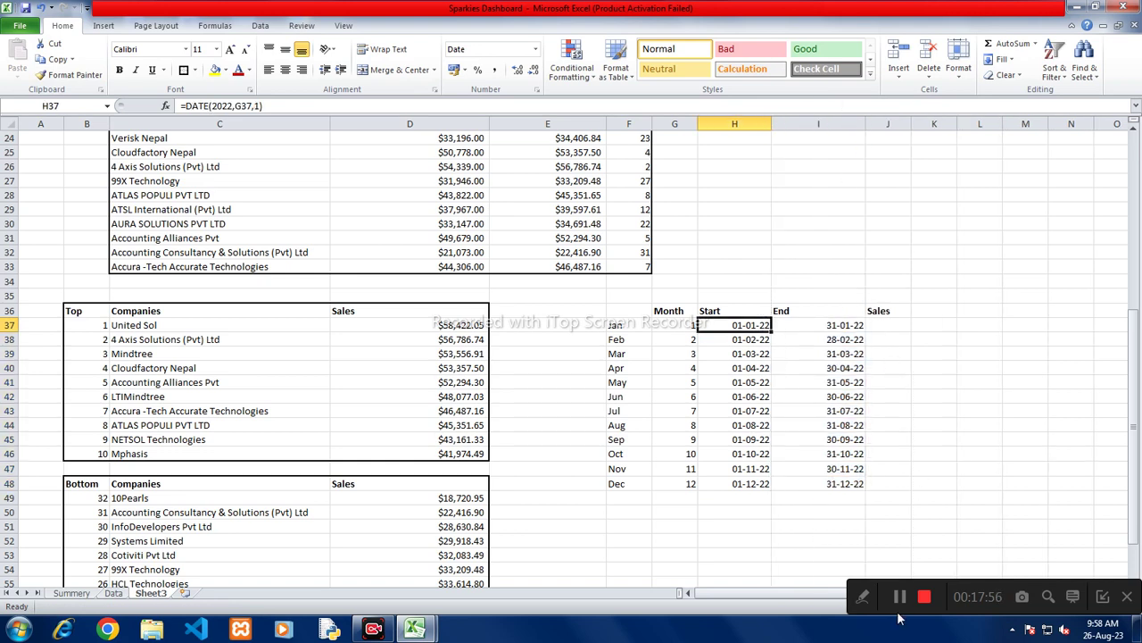
{"action": "key", "text": "Left"}
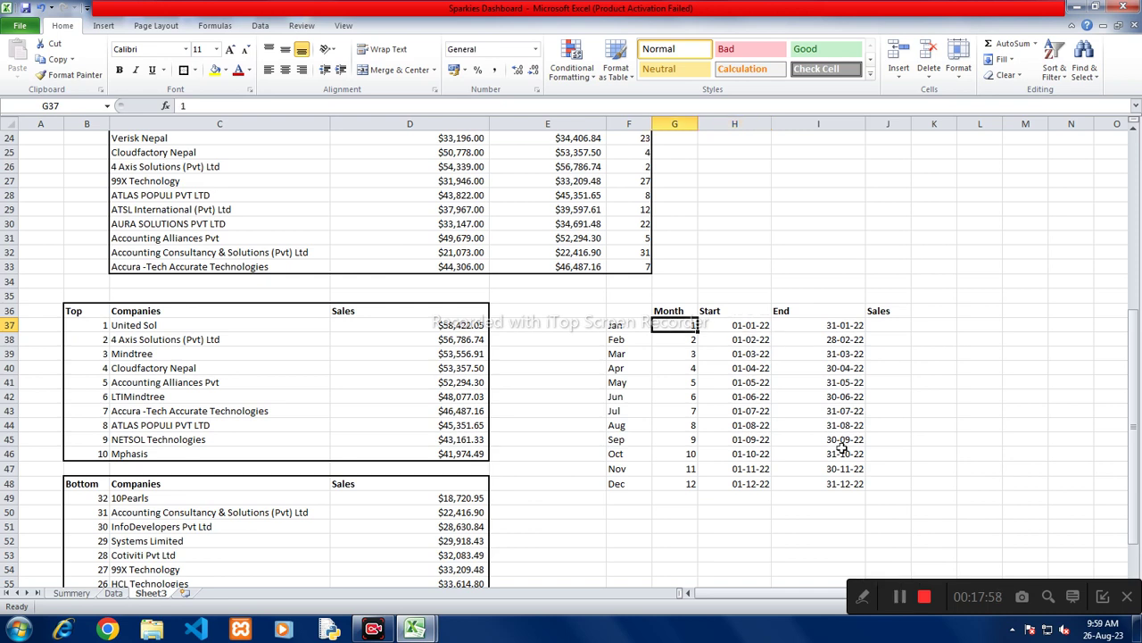
{"action": "key", "text": "Right"}
{"action": "key", "text": "F2"}
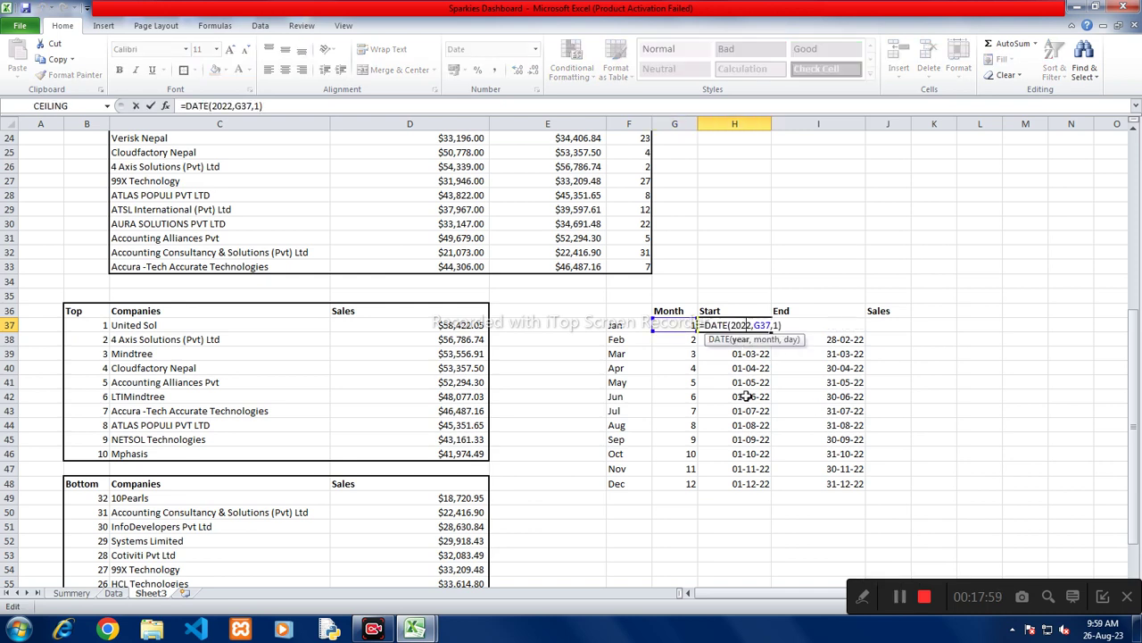
{"action": "key", "text": "Left"}
{"action": "key", "text": "Left"}
{"action": "key", "text": "Left"}
{"action": "key", "text": "Tab"}
{"action": "key", "text": "F2"}
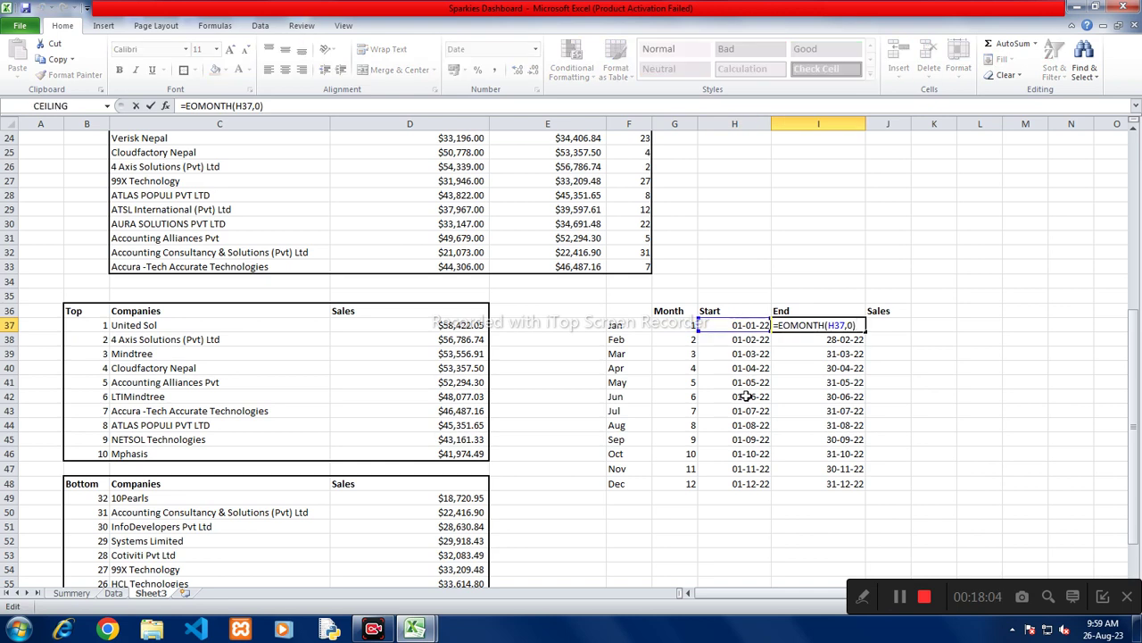
{"action": "key", "text": "Return"}
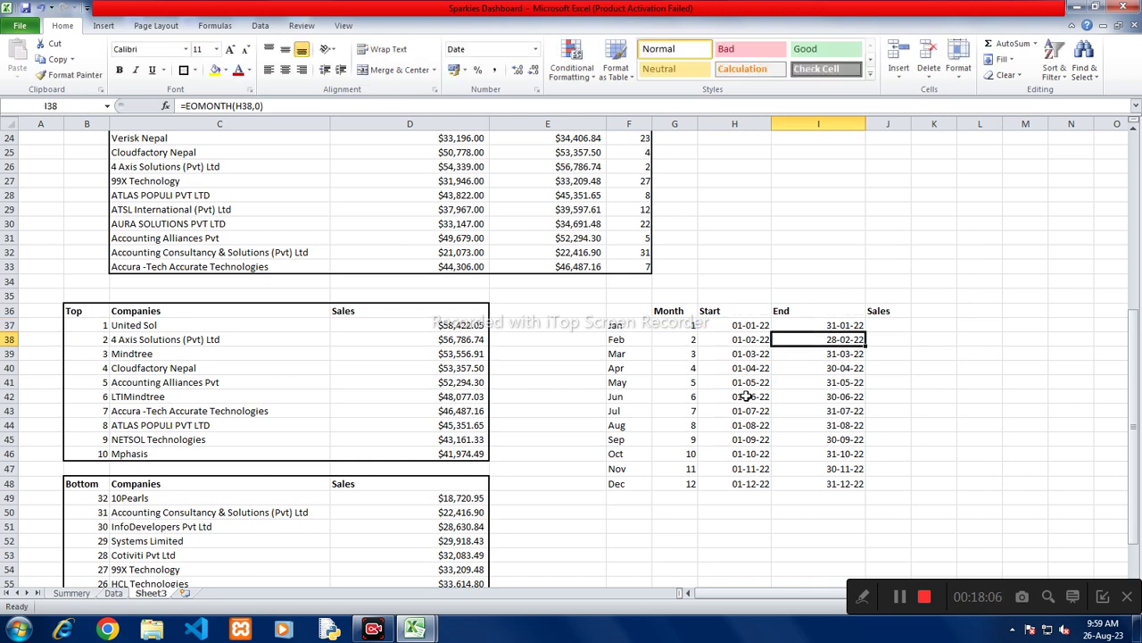
{"action": "key", "text": "Up"}
{"action": "type", "text": "="}
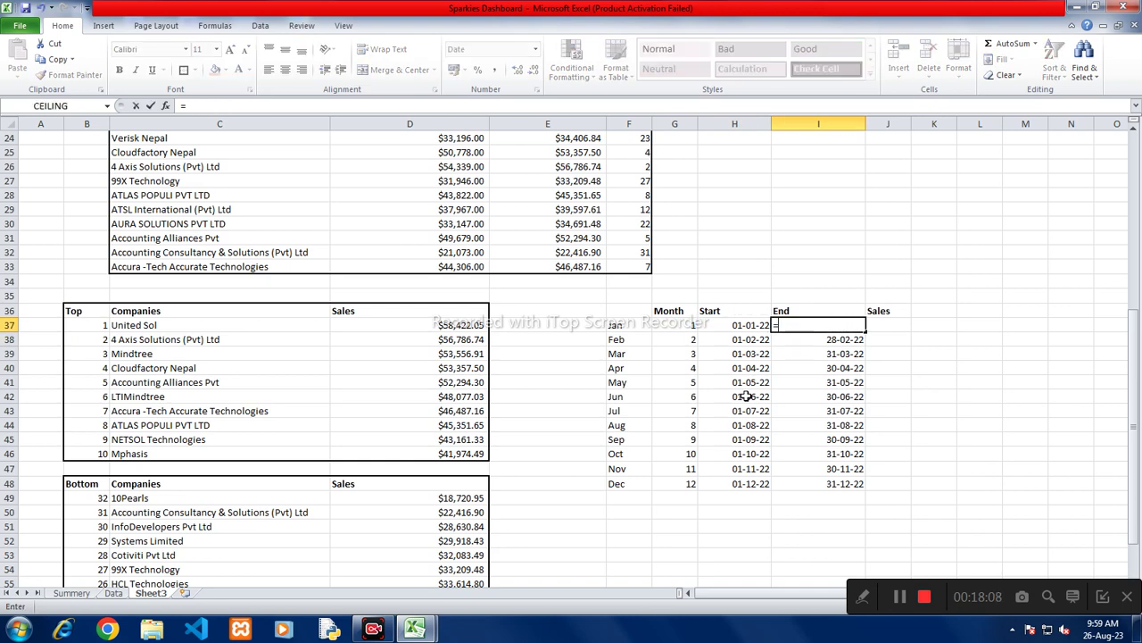
{"action": "type", "text": "eom"}
{"action": "key", "text": "Tab"}
{"action": "key", "text": "Left"}
{"action": "type", "text": ",0"}
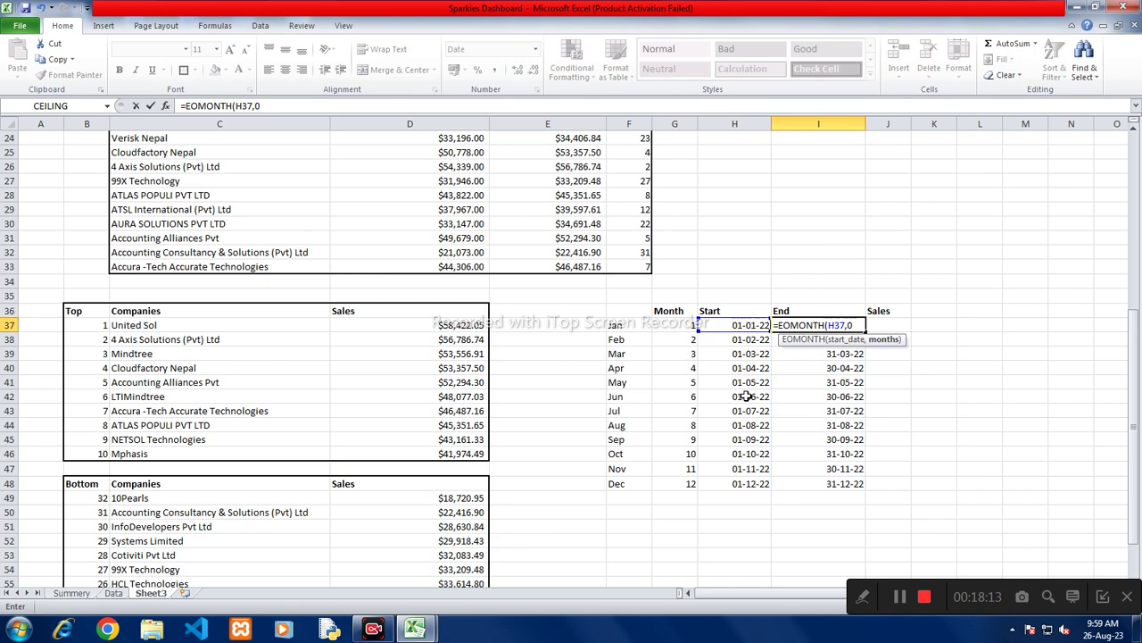
{"action": "key", "text": "ctrl+Return"}
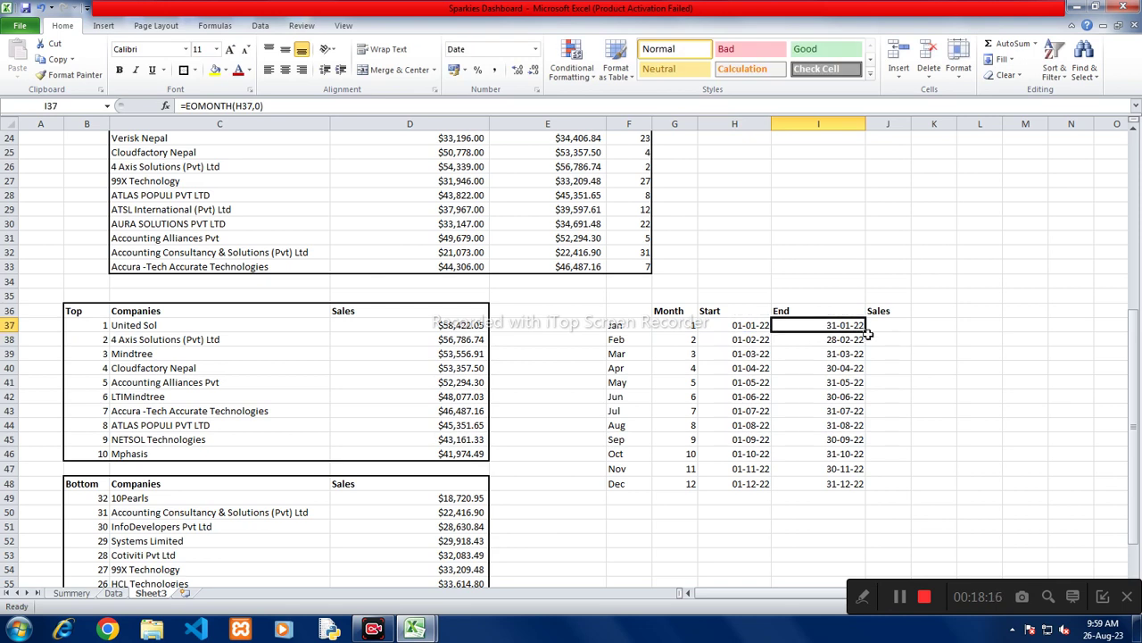
{"action": "left_click", "coordinate": [870, 335]}
{"action": "left_click", "coordinate": [863, 328]}
{"action": "left_click_drag", "start_coordinate": [865, 329], "coordinate": [863, 488]}
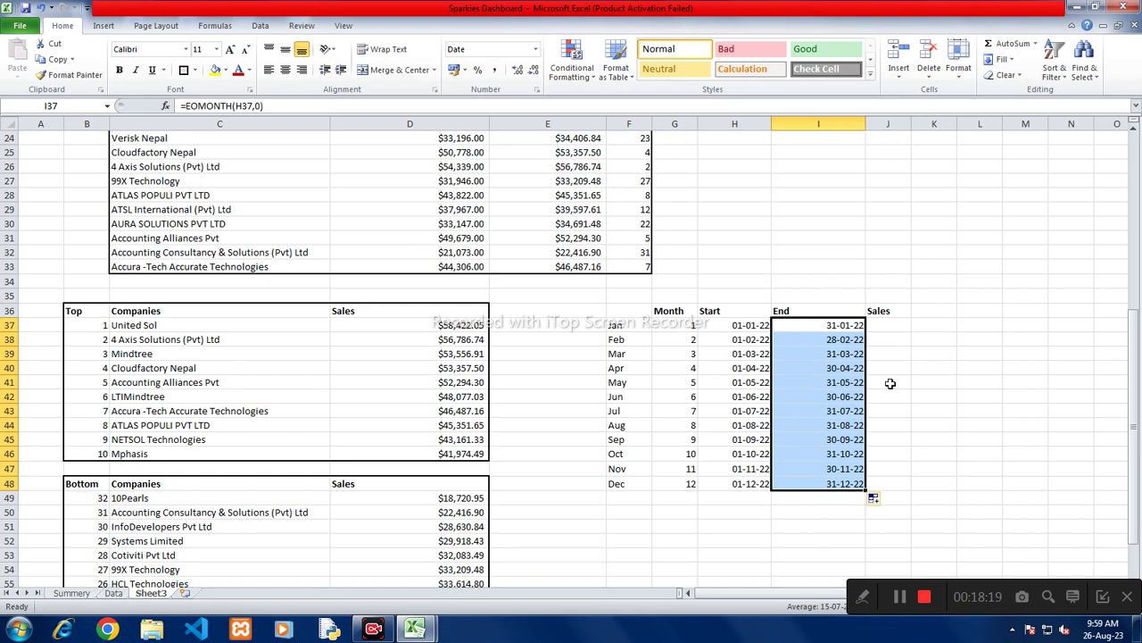
{"action": "left_click", "coordinate": [890, 325]}
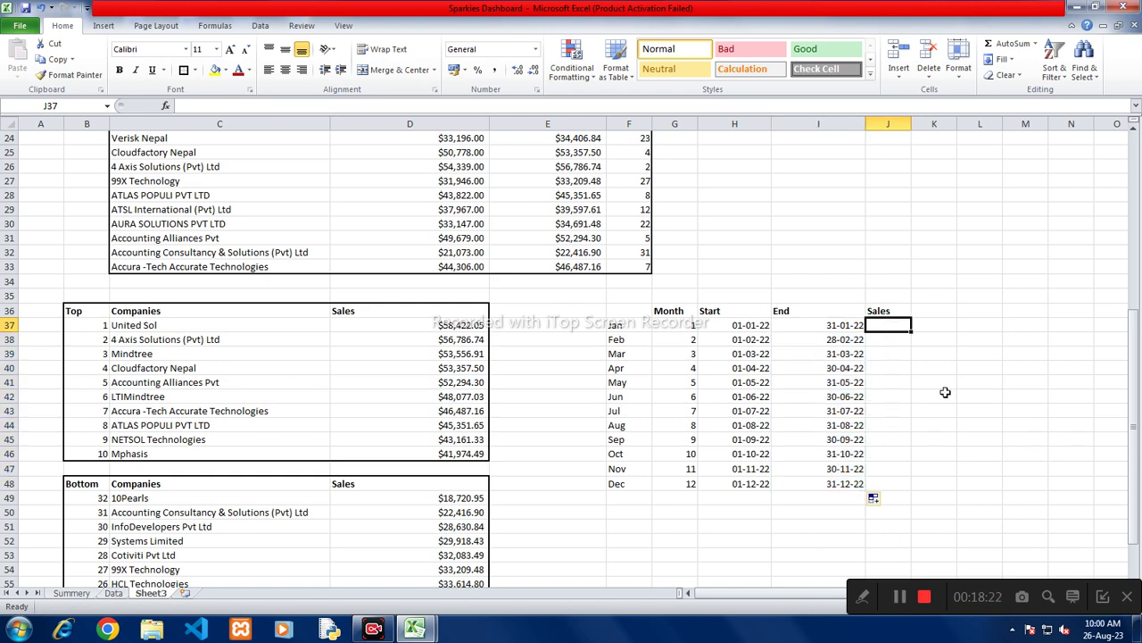
Step: Start a SUMIFS in J37 with Data!$F$2:$F$793 as the sales sum range
{"action": "type", "text": "=s"}
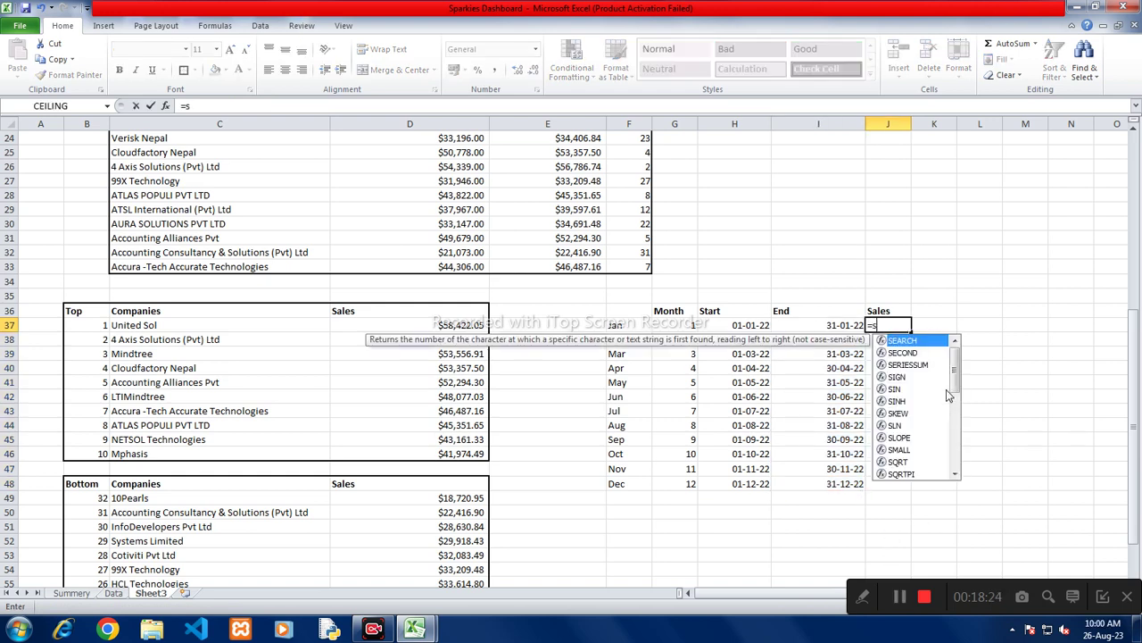
{"action": "type", "text": "um"}
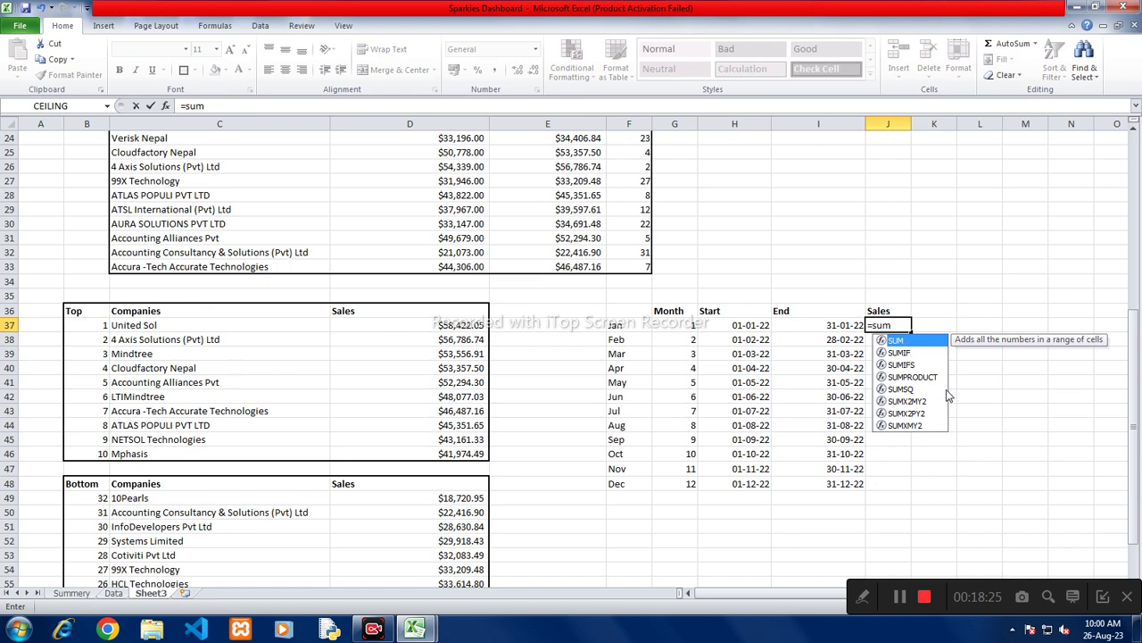
{"action": "key", "text": "Down"}
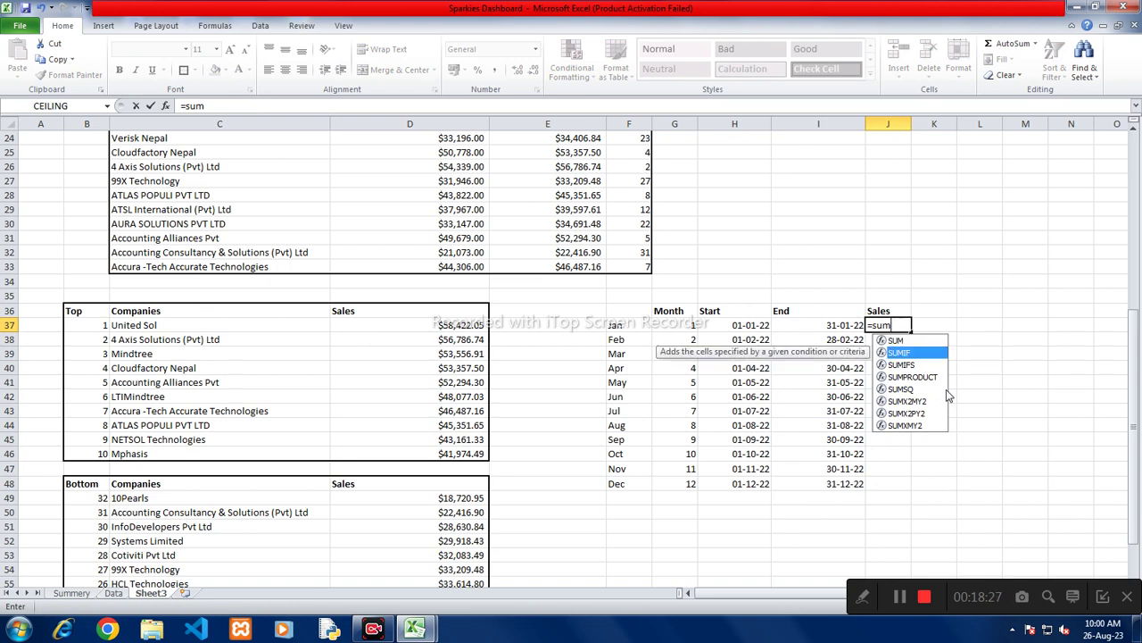
{"action": "key", "text": "Tab"}
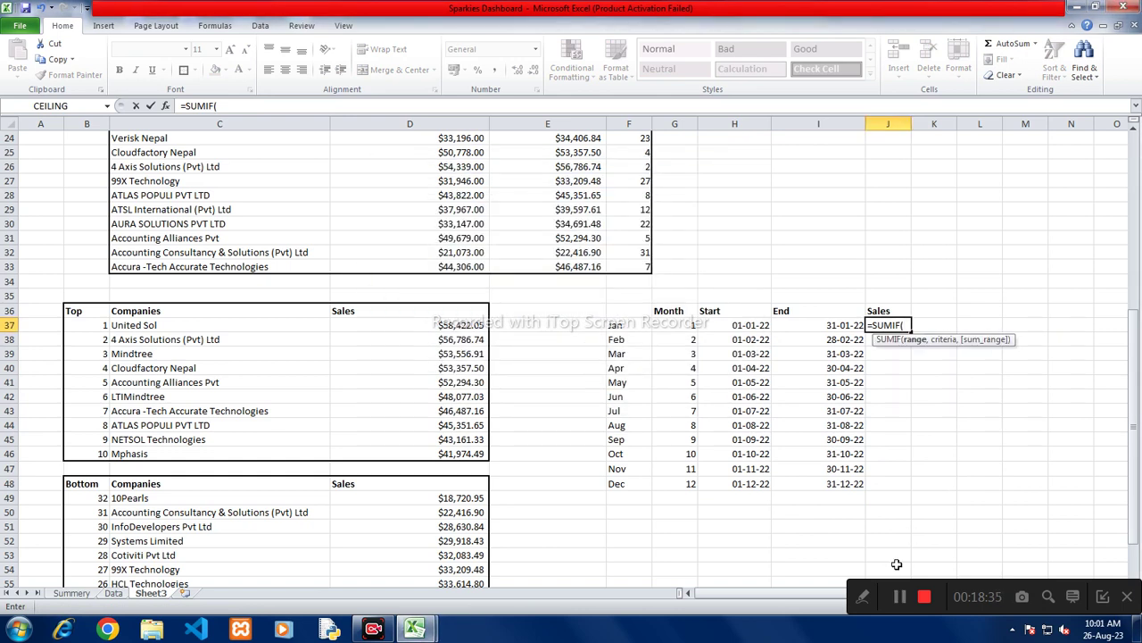
{"action": "key", "text": "BackSpace"}
{"action": "key", "text": "Down"}
{"action": "key", "text": "Tab"}
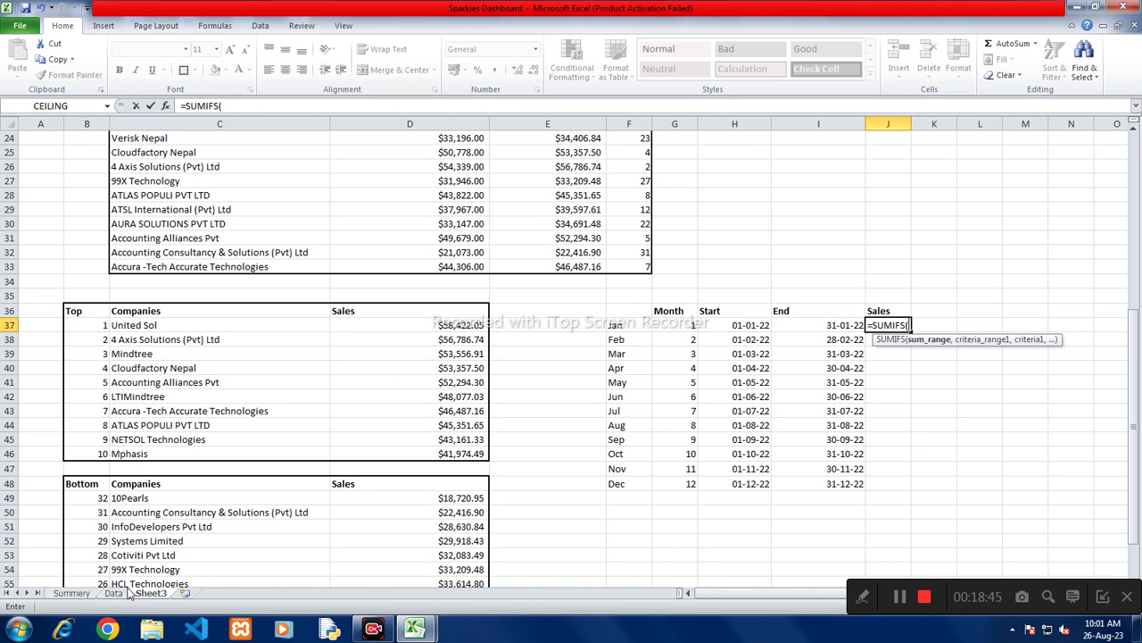
{"action": "left_click", "coordinate": [116, 594]}
{"action": "left_click", "coordinate": [750, 148]}
{"action": "key", "text": "ctrl+shift+Down"}
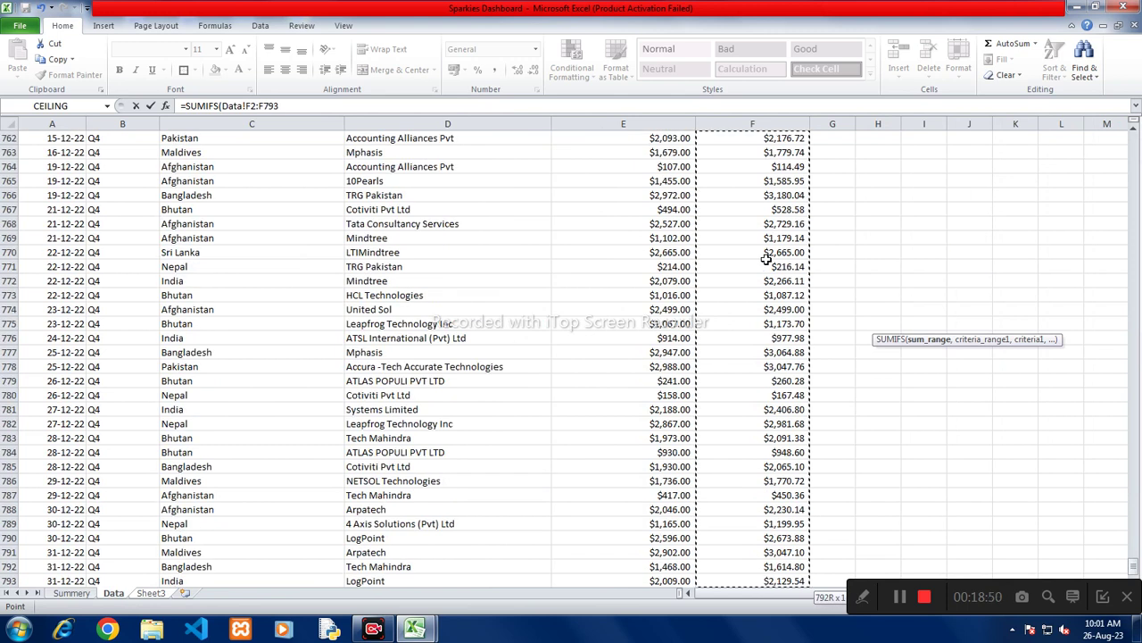
{"action": "key", "text": "F4"}
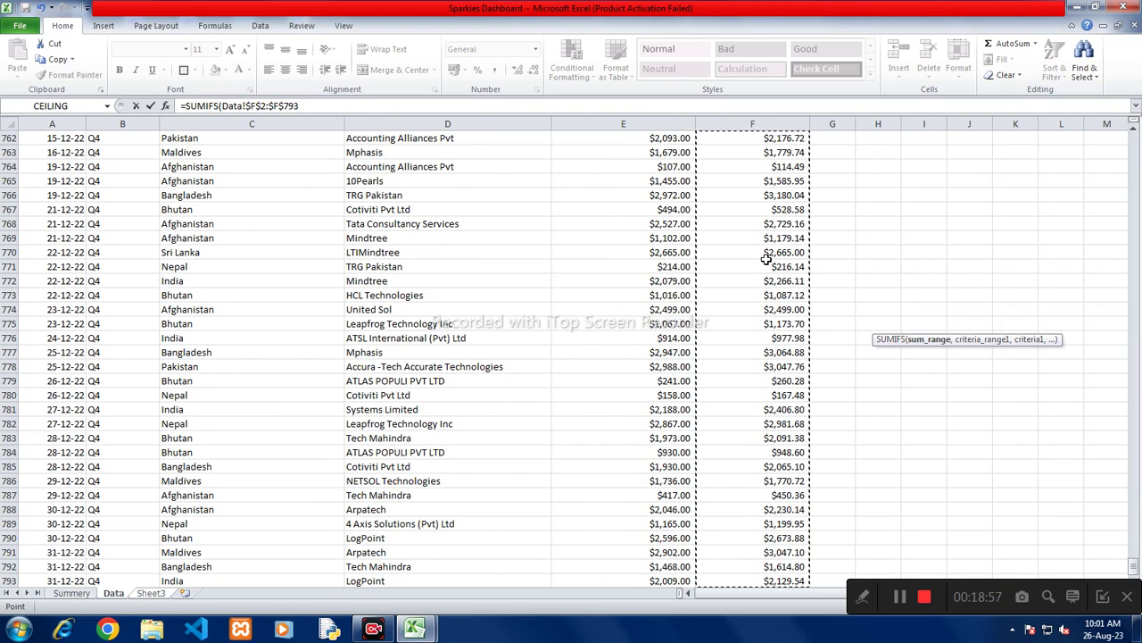
{"action": "type", "text": ","}
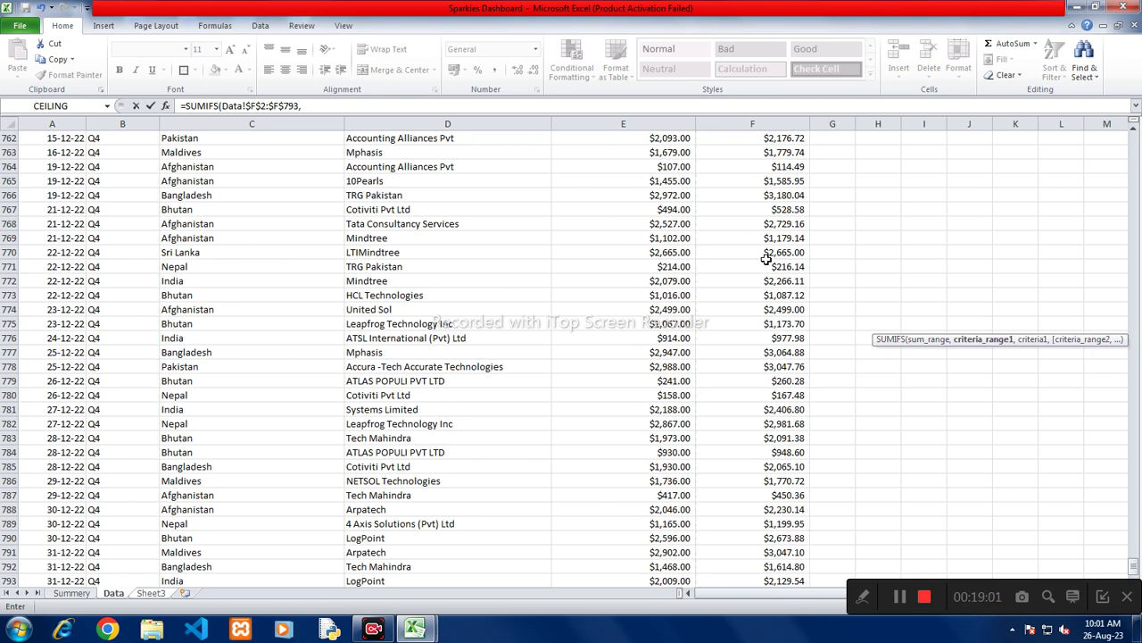
Step: Add the first criterion: Data!$A$2:$A$793 dates greater than the Start date in H37
{"action": "left_click", "coordinate": [61, 261]}
{"action": "key", "text": "ctrl+Up"}
{"action": "key", "text": "Down"}
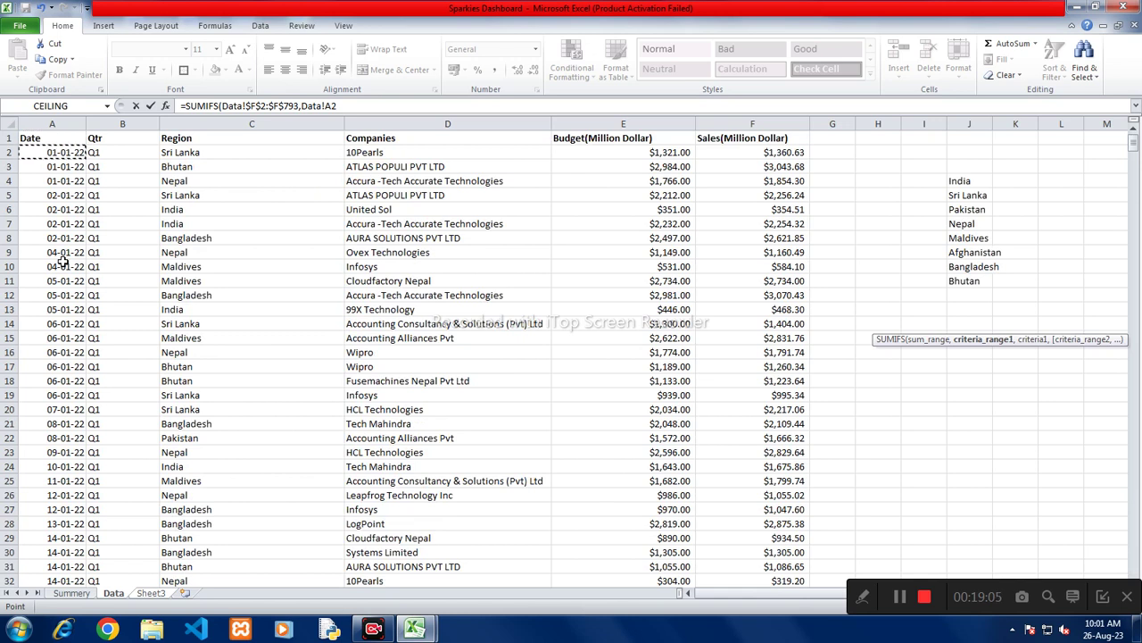
{"action": "key", "text": "ctrl+shift+Down"}
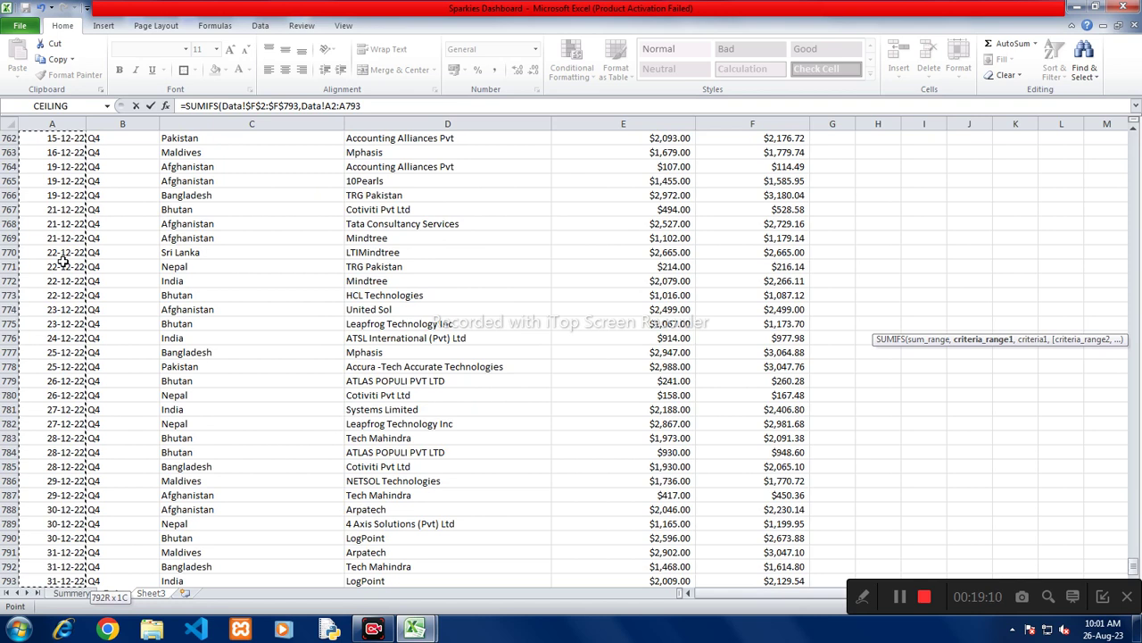
{"action": "key", "text": "F4"}
{"action": "type", "text": ","}
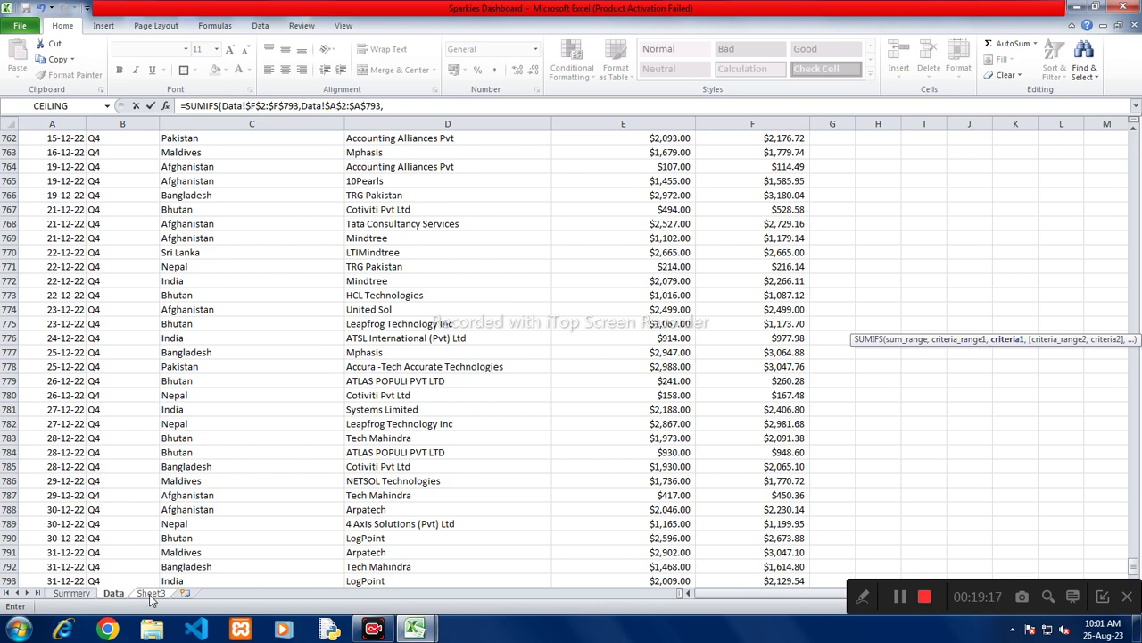
{"action": "left_click", "coordinate": [150, 593]}
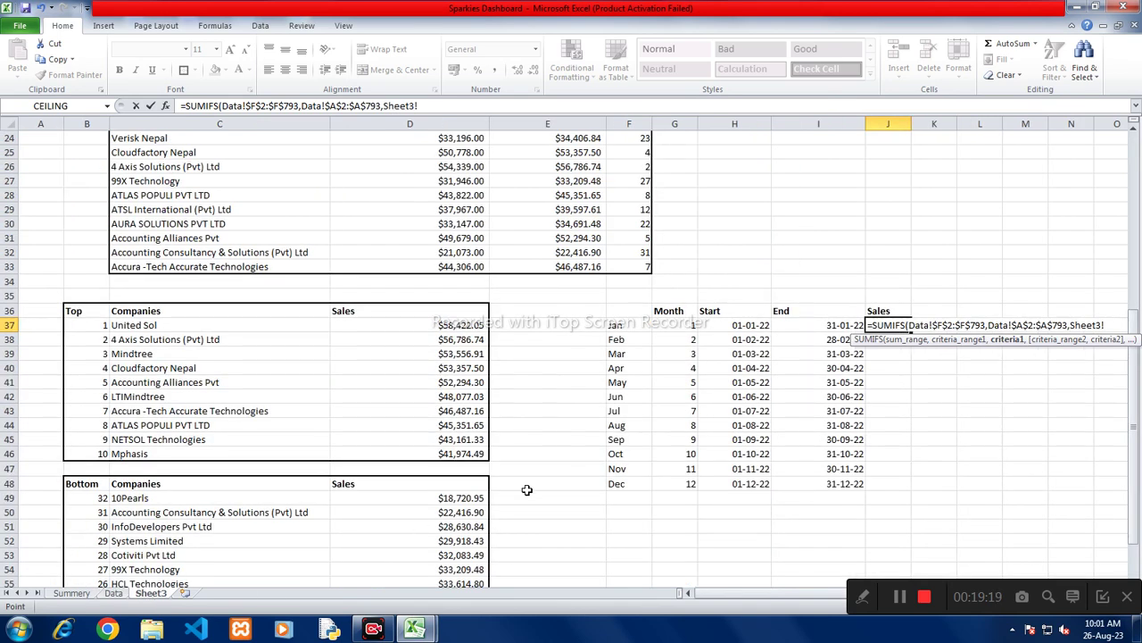
{"action": "key", "text": "BackSpace"}
{"action": "key", "text": "BackSpace"}
{"action": "key", "text": "BackSpace"}
{"action": "key", "text": "BackSpace"}
{"action": "key", "text": "BackSpace"}
{"action": "key", "text": "BackSpace"}
{"action": "key", "text": "BackSpace"}
{"action": "type", "text": "\">\"&"}
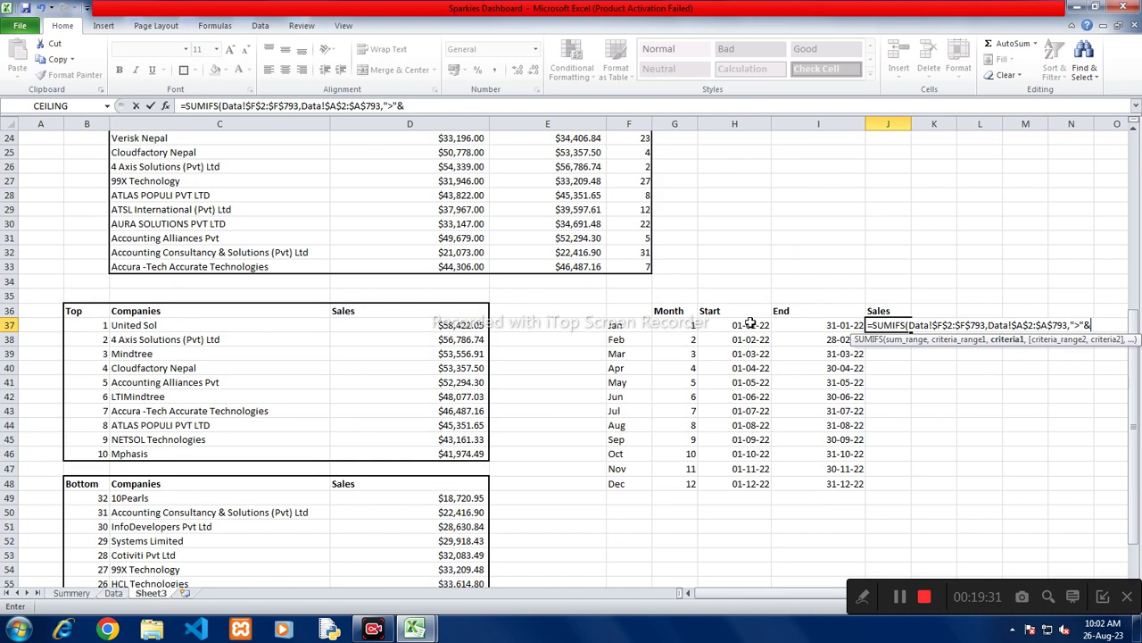
{"action": "left_click", "coordinate": [755, 325]}
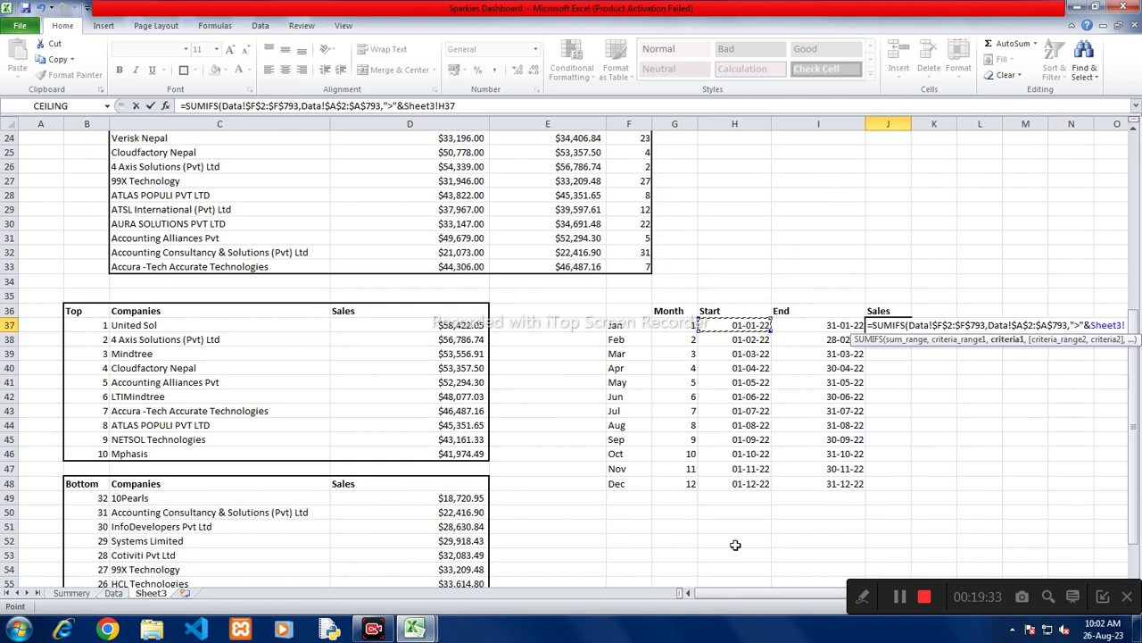
{"action": "type", "text": ","}
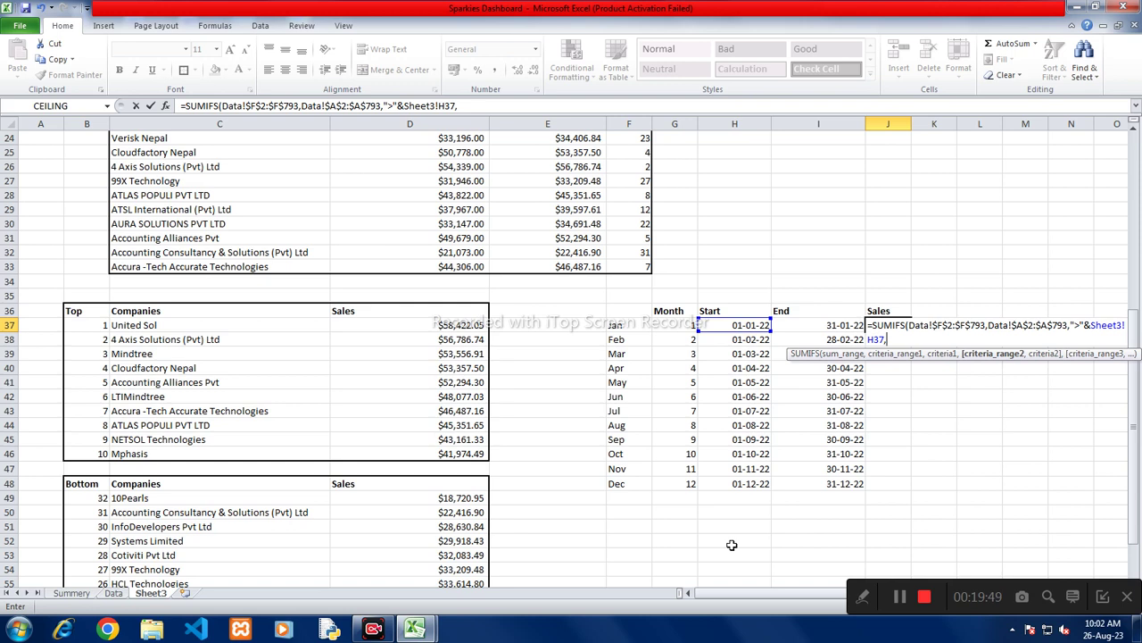
Step: Add the second criterion: Data!$A$2:$A$793 dates before the End date in I37, giving 91530.44
{"action": "left_click", "coordinate": [76, 594]}
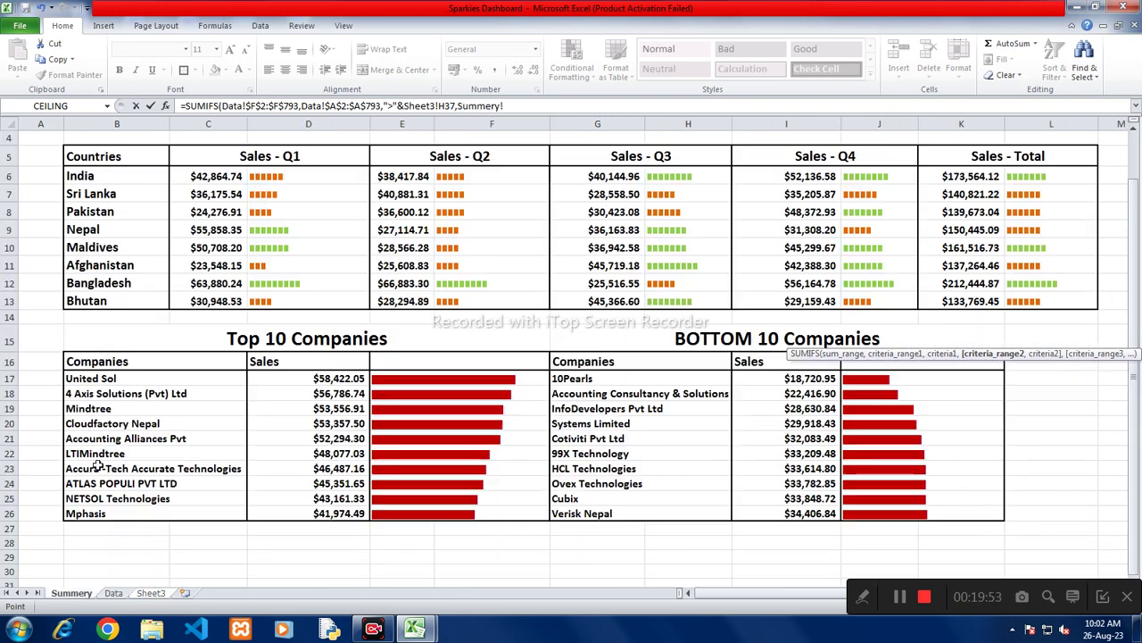
{"action": "left_click", "coordinate": [113, 594]}
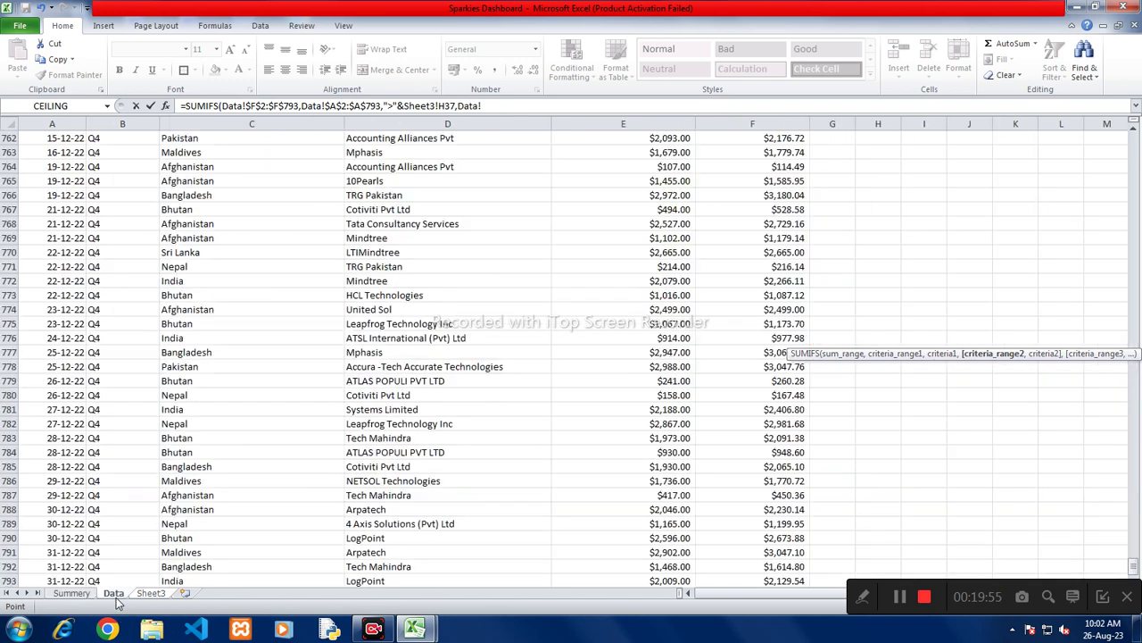
{"action": "left_click", "coordinate": [50, 224]}
{"action": "key", "text": "ctrl+Home"}
{"action": "key", "text": "Down"}
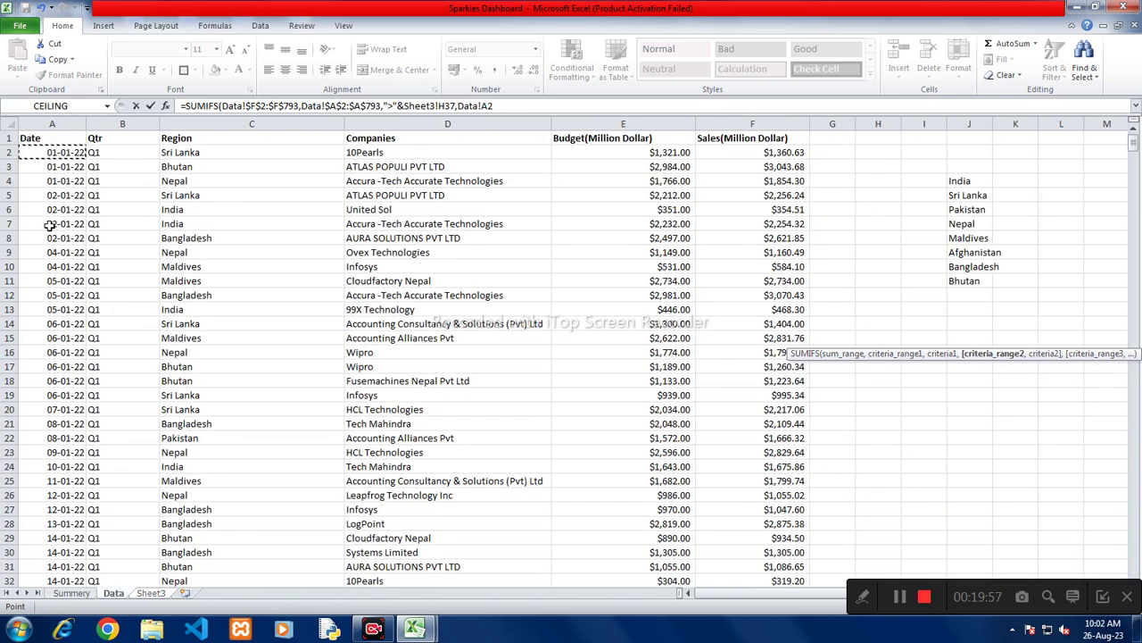
{"action": "key", "text": "ctrl+shift+Down"}
{"action": "key", "text": "F4"}
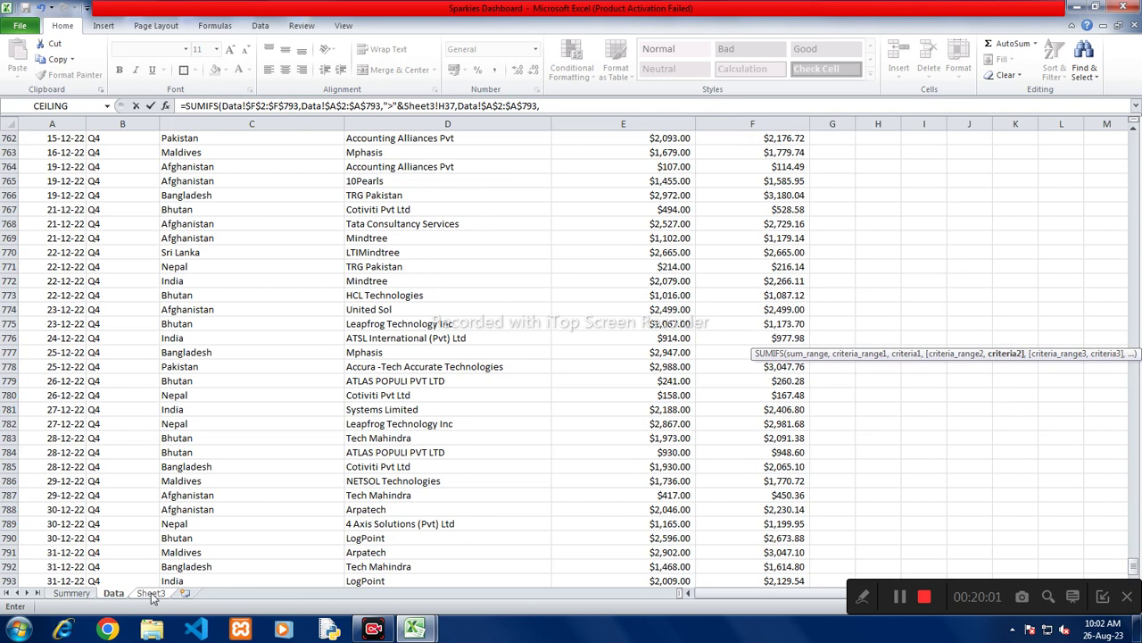
{"action": "left_click", "coordinate": [152, 593]}
{"action": "key", "text": "BackSpace"}
{"action": "key", "text": "BackSpace"}
{"action": "key", "text": "BackSpace"}
{"action": "key", "text": "BackSpace"}
{"action": "key", "text": "BackSpace"}
{"action": "key", "text": "BackSpace"}
{"action": "key", "text": "BackSpace"}
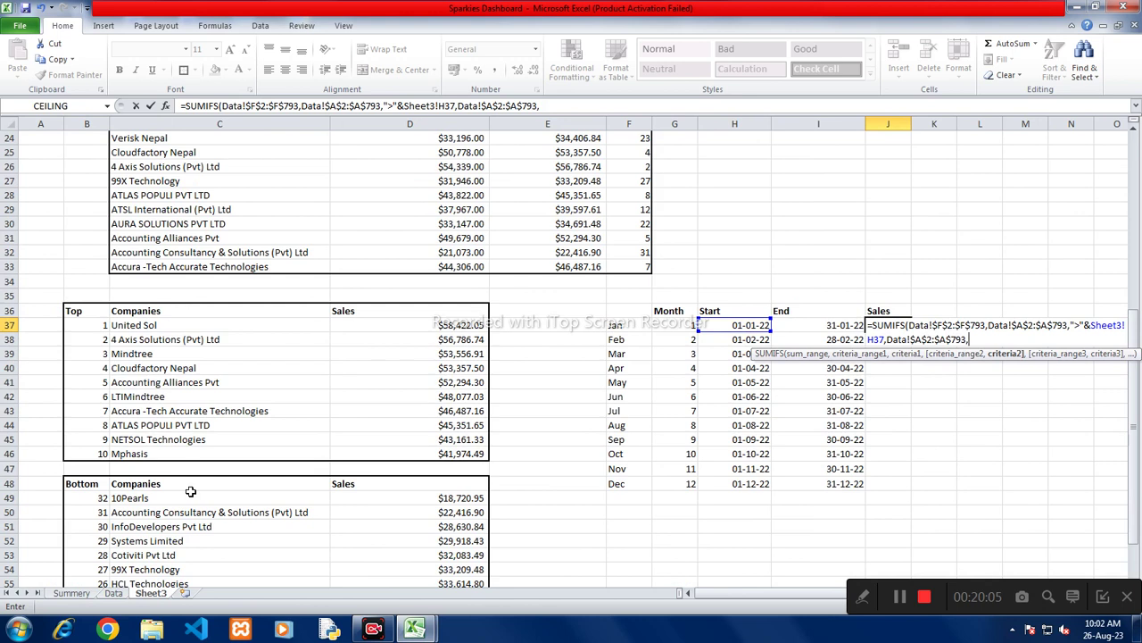
{"action": "type", "text": "\""}
{"action": "type", "text": "&"}
{"action": "left_click", "coordinate": [809, 325]}
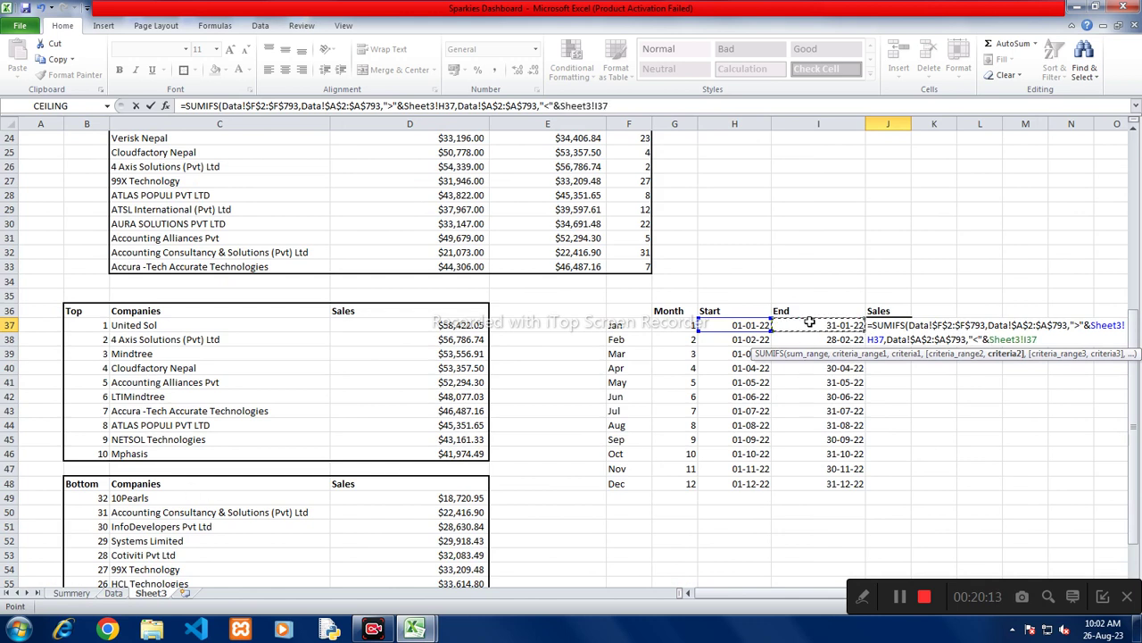
{"action": "key", "text": "Return"}
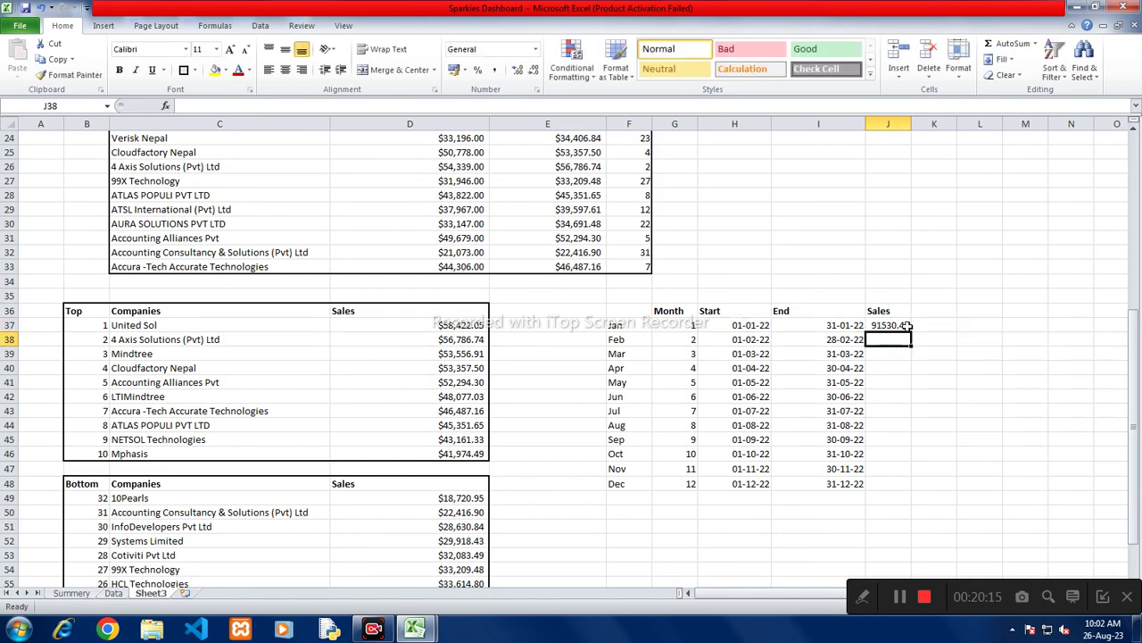
{"action": "left_click", "coordinate": [892, 327]}
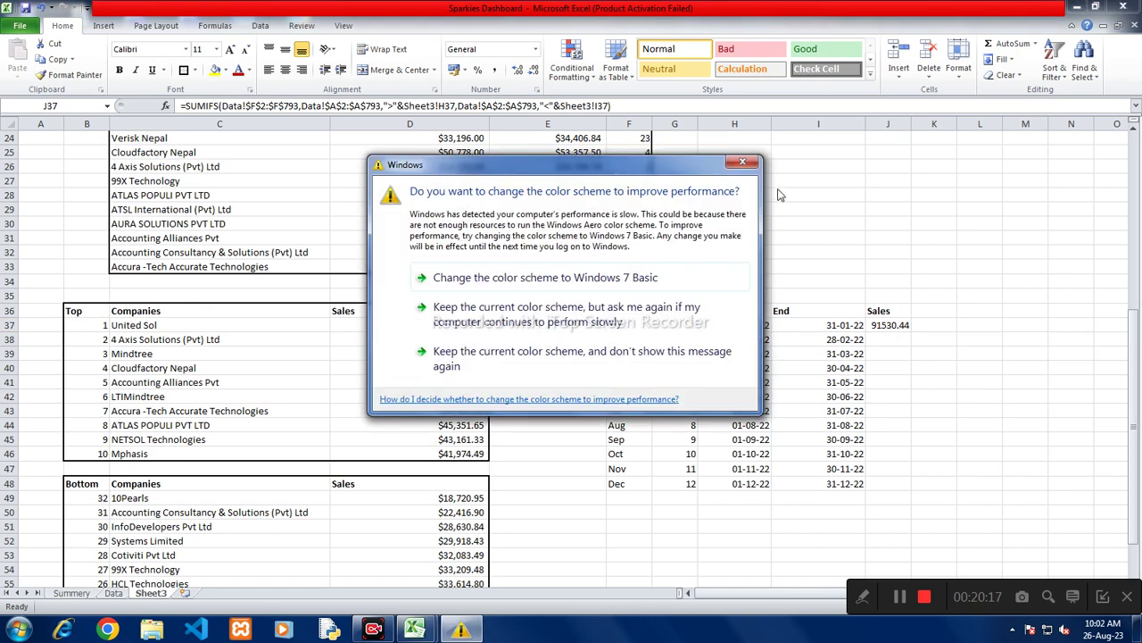
Step: Change J37's date criteria to >= and <=, then copy the formula down to J48
{"action": "left_click", "coordinate": [742, 162]}
{"action": "double_click", "coordinate": [890, 332]}
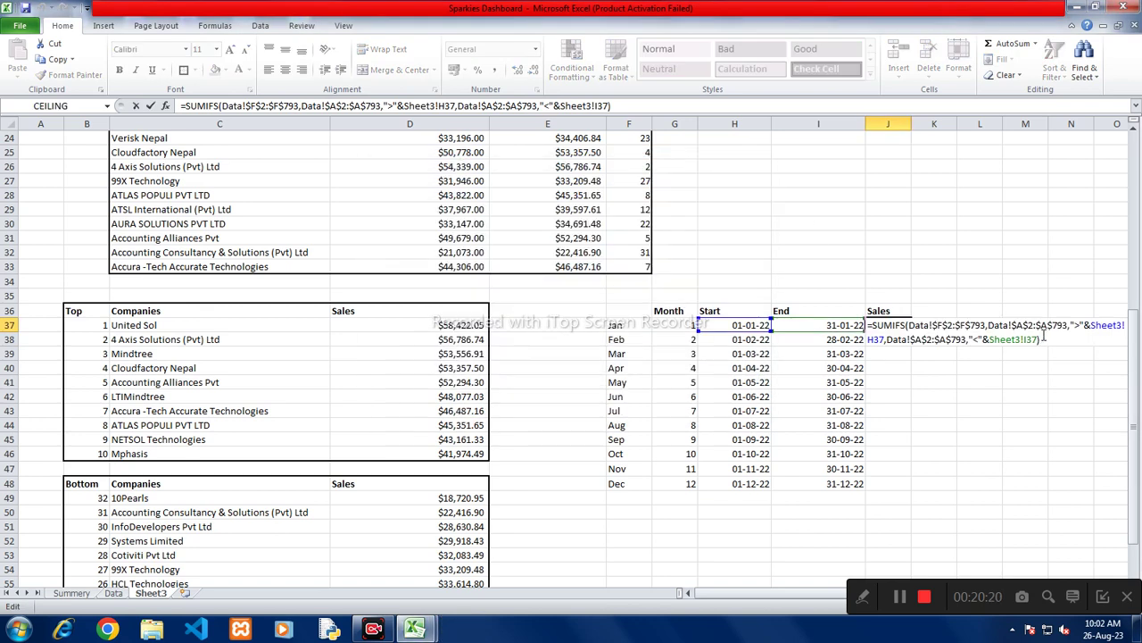
{"action": "left_click", "coordinate": [1080, 325]}
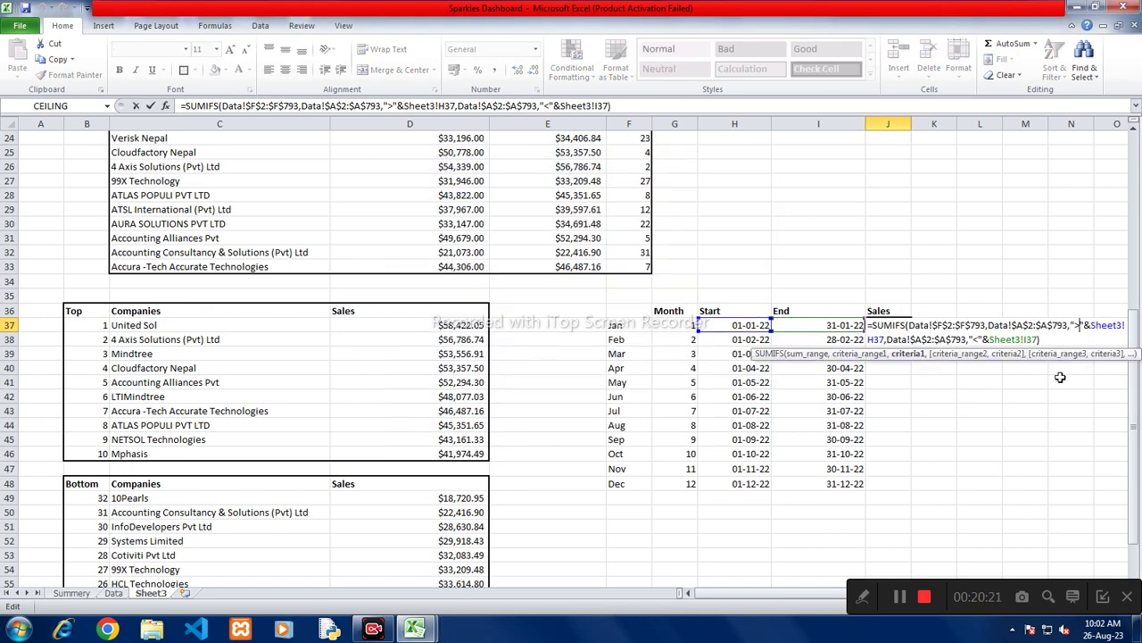
{"action": "type", "text": "="}
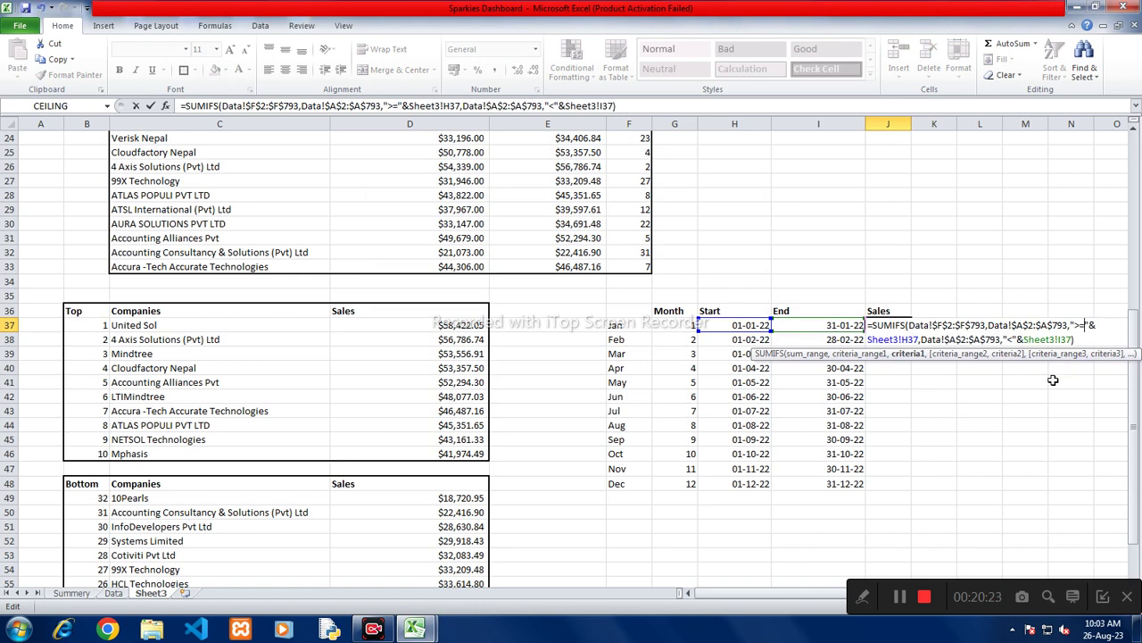
{"action": "left_click", "coordinate": [1013, 339]}
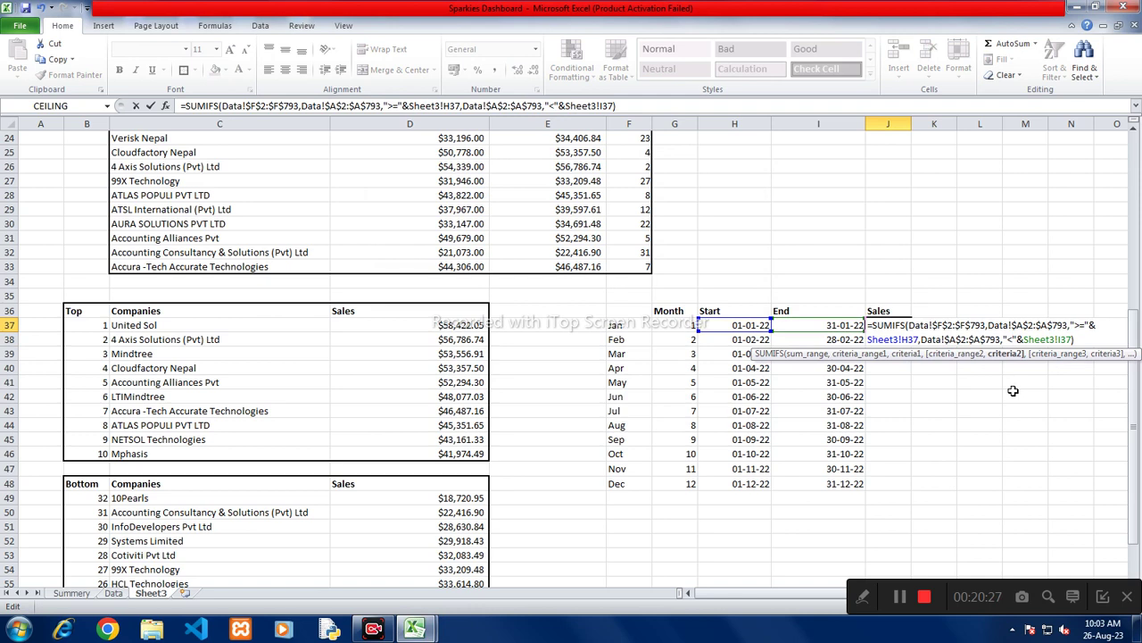
{"action": "type", "text": "="}
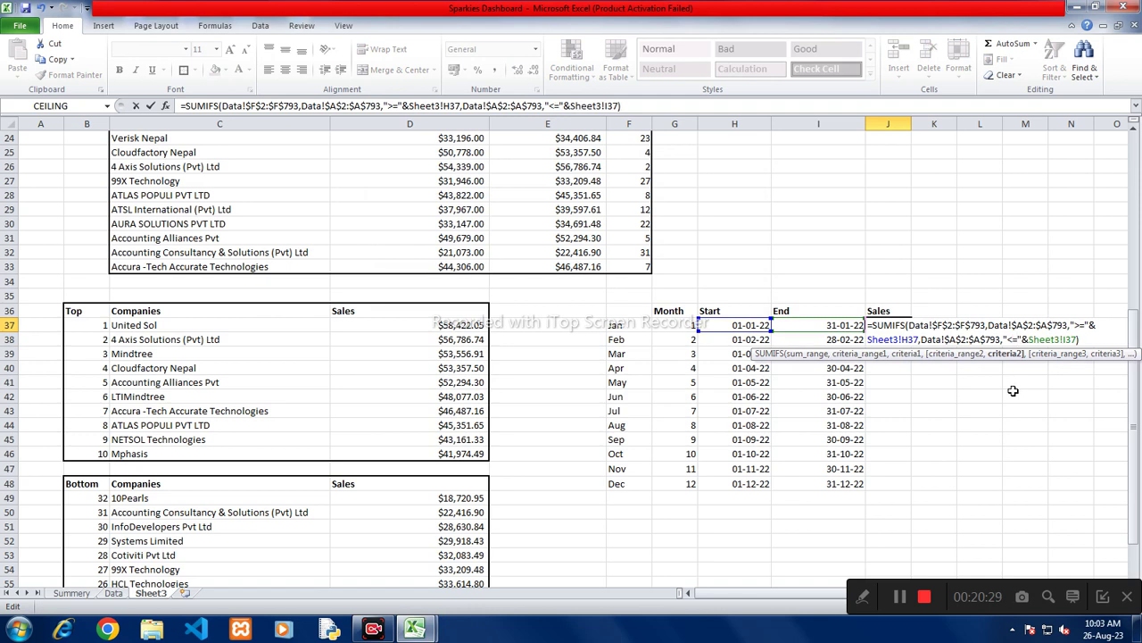
{"action": "key", "text": "Return"}
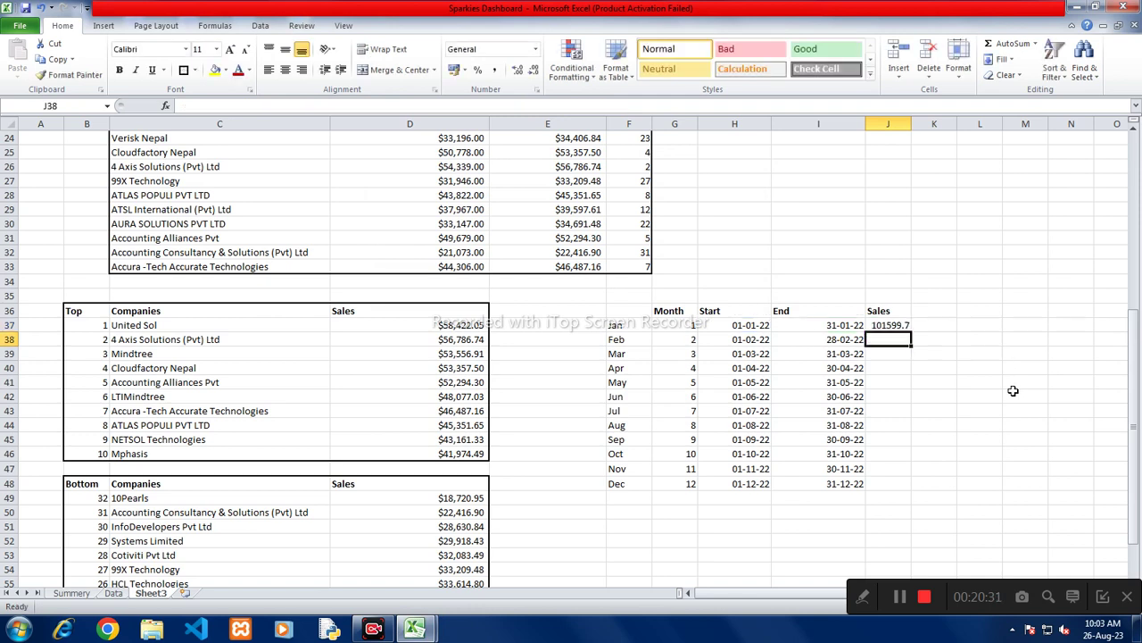
{"action": "left_click", "coordinate": [903, 325]}
{"action": "left_click", "coordinate": [911, 332]}
{"action": "left_click", "coordinate": [904, 327]}
{"action": "left_click_drag", "start_coordinate": [912, 332], "coordinate": [912, 486]}
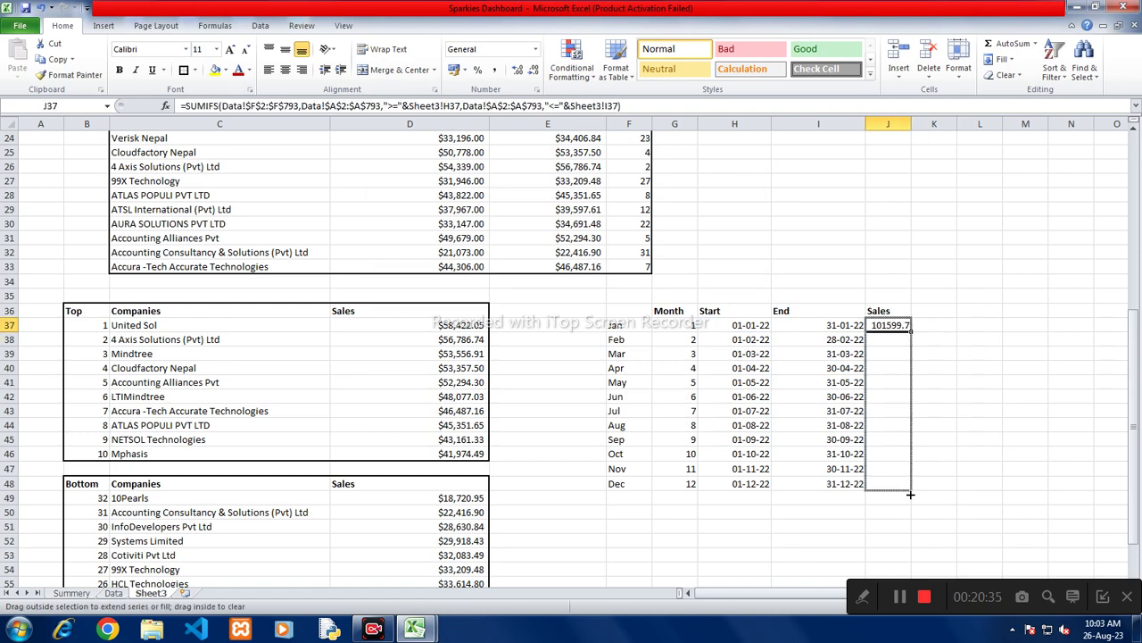
Step: Widen column J and paint currency formatting onto the monthly sales in J37:J48
{"action": "left_click_drag", "start_coordinate": [911, 124], "coordinate": [964, 125]}
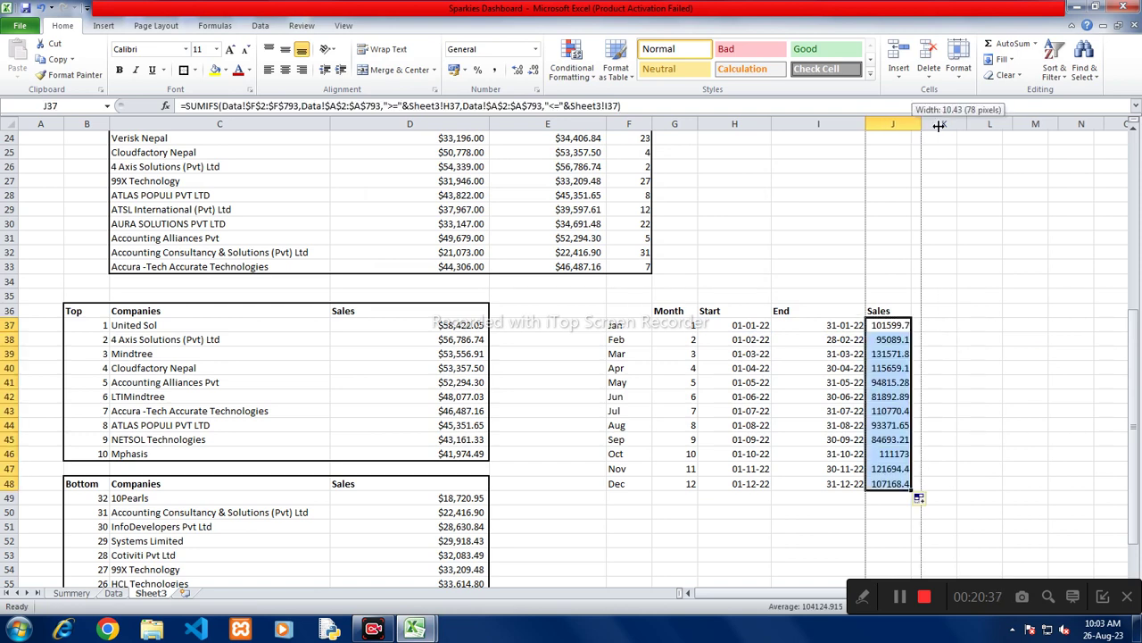
{"action": "left_click", "coordinate": [899, 328]}
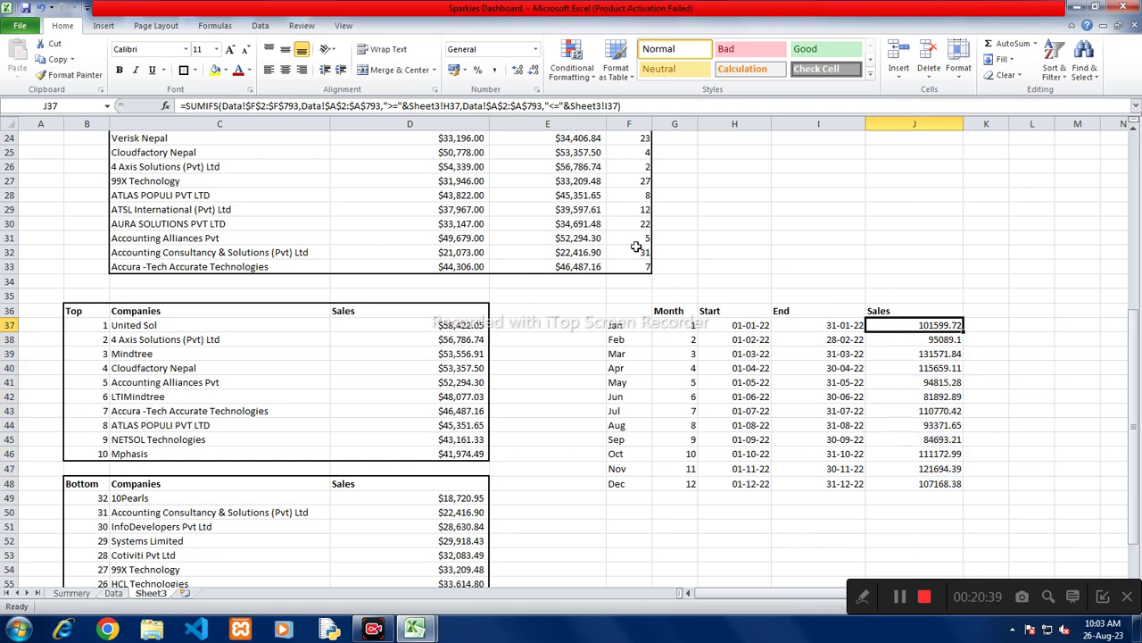
{"action": "left_click", "coordinate": [566, 216]}
{"action": "left_click", "coordinate": [70, 74]}
{"action": "left_click_drag", "start_coordinate": [946, 328], "coordinate": [946, 484]}
{"action": "left_click", "coordinate": [1000, 355]}
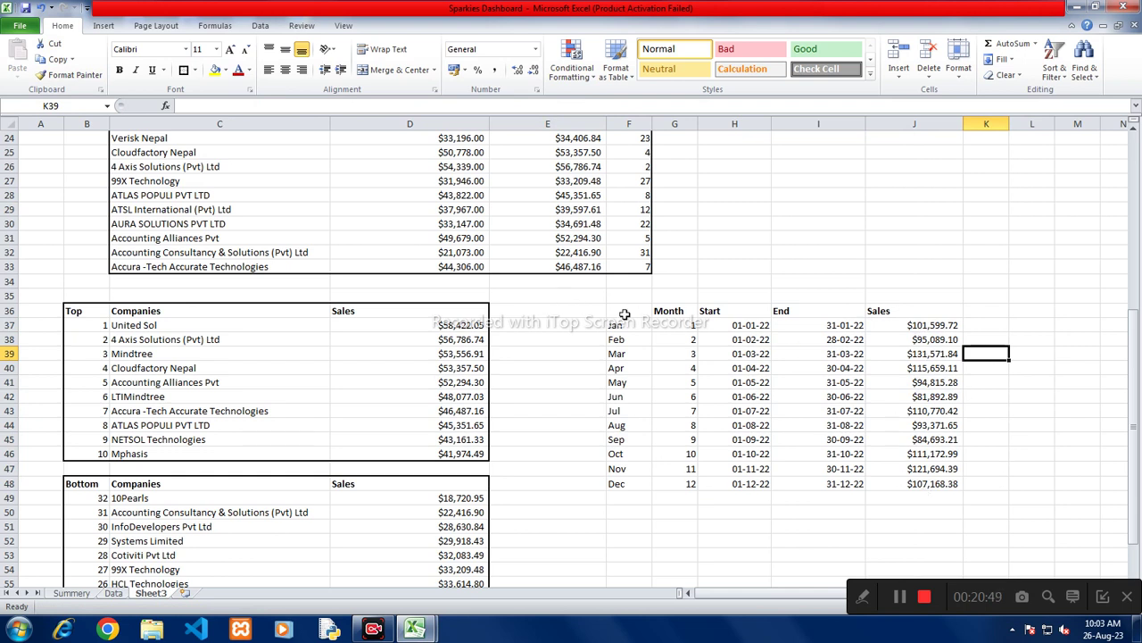
Step: Select and review the month table and month names, then move to the Data sheet
{"action": "left_click_drag", "start_coordinate": [625, 314], "coordinate": [935, 487]}
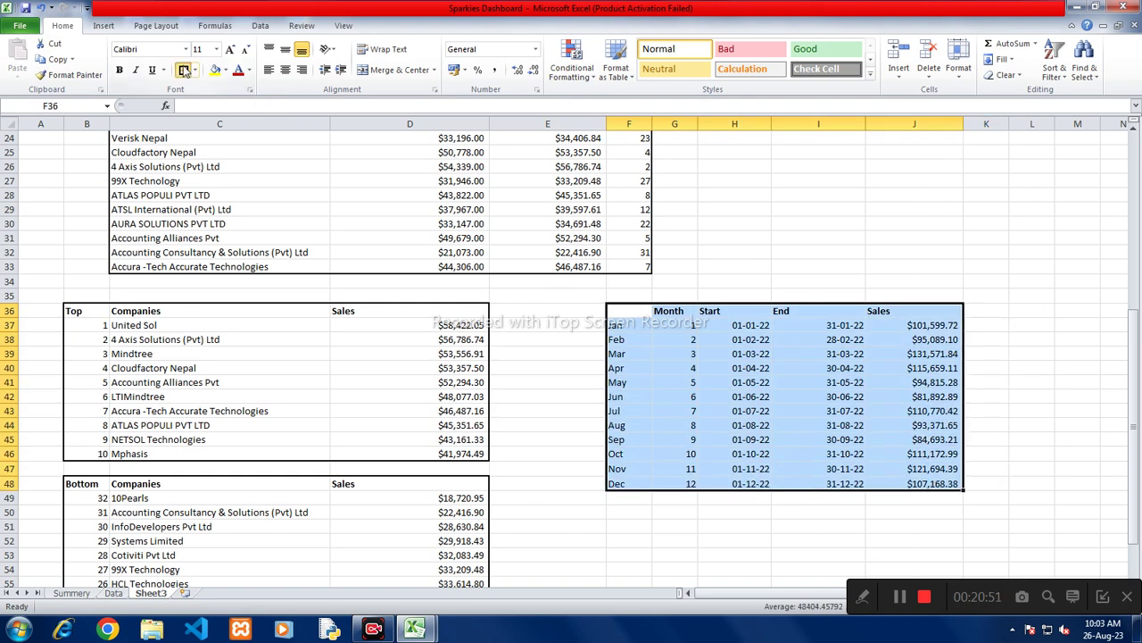
{"action": "left_click", "coordinate": [734, 396]}
{"action": "scroll", "coordinate": [705, 401], "scroll_direction": "down", "scroll_amount": 2}
{"action": "left_click_drag", "start_coordinate": [625, 239], "coordinate": [629, 441]}
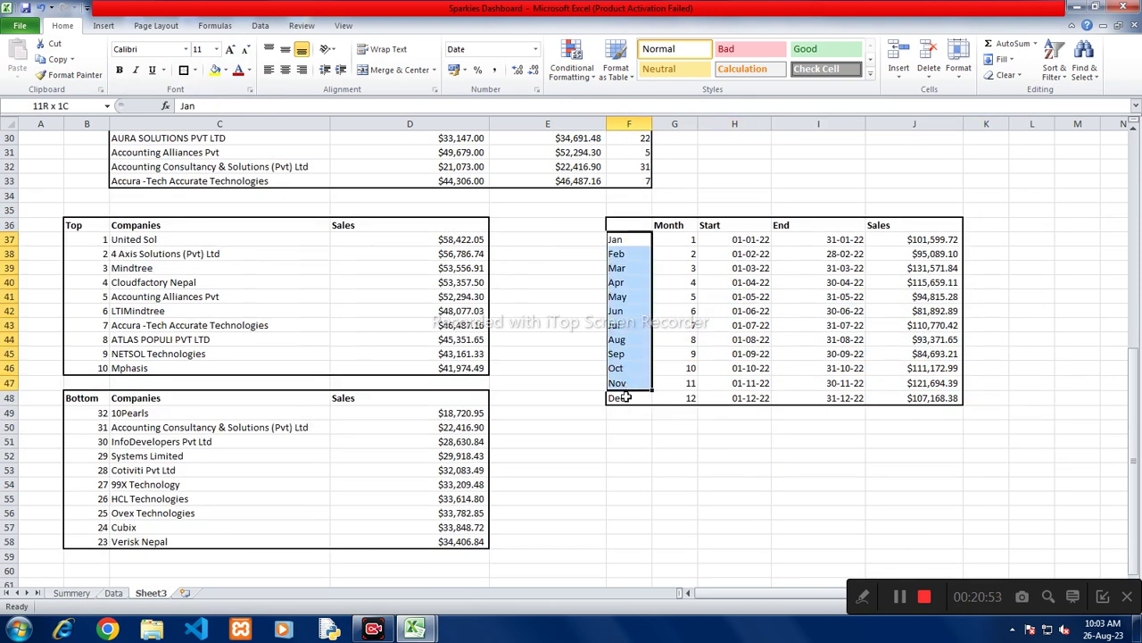
{"action": "left_click", "coordinate": [629, 441]}
{"action": "left_click", "coordinate": [113, 595]}
{"action": "scroll", "coordinate": [120, 366], "scroll_direction": "up", "scroll_amount": 4}
{"action": "scroll", "coordinate": [134, 375], "scroll_direction": "up", "scroll_amount": 5}
Step: Insert a new column C before Region on the Data sheet with header Months
{"action": "scroll", "coordinate": [160, 322], "scroll_direction": "up", "scroll_amount": 10}
{"action": "left_click", "coordinate": [167, 309]}
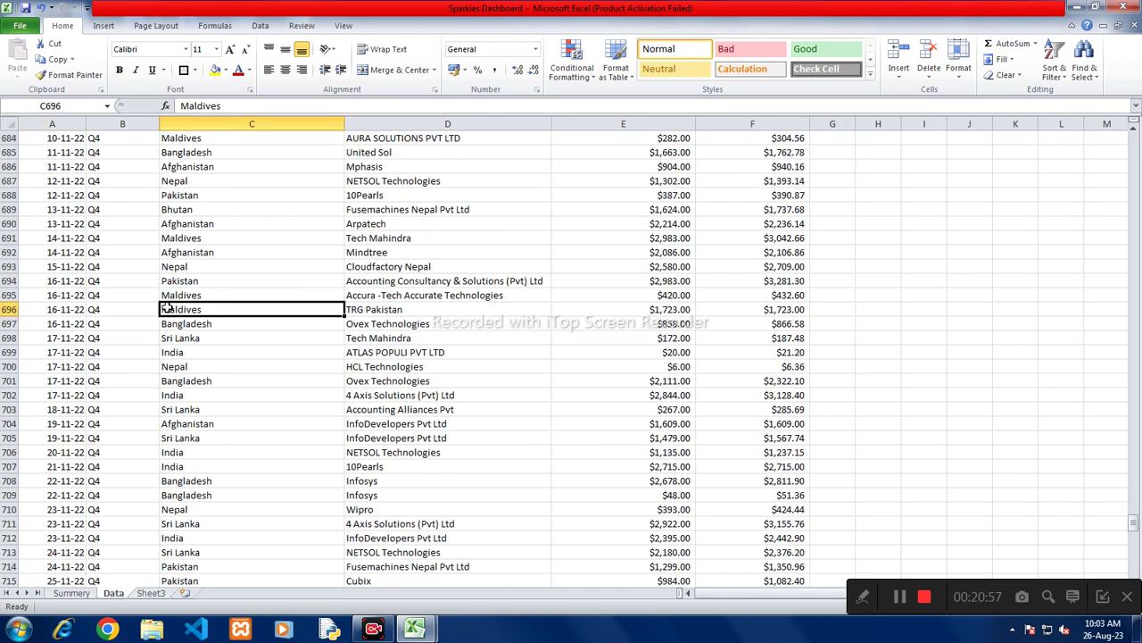
{"action": "key", "text": "ctrl+Up"}
{"action": "key", "text": "Left"}
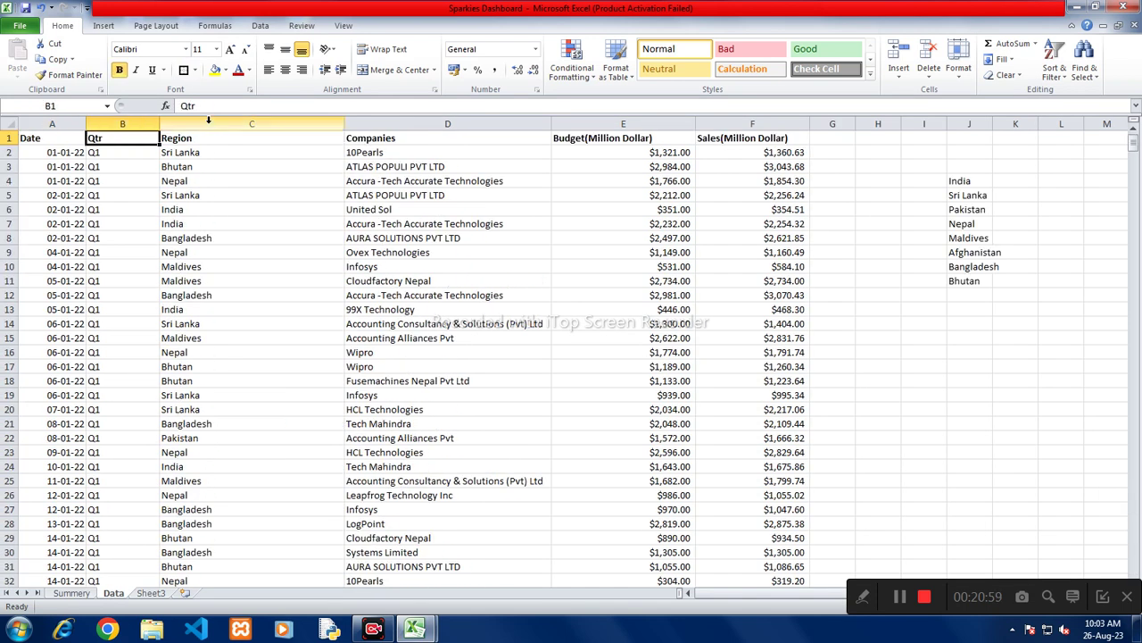
{"action": "right_click", "coordinate": [212, 124]}
{"action": "left_click", "coordinate": [248, 225]}
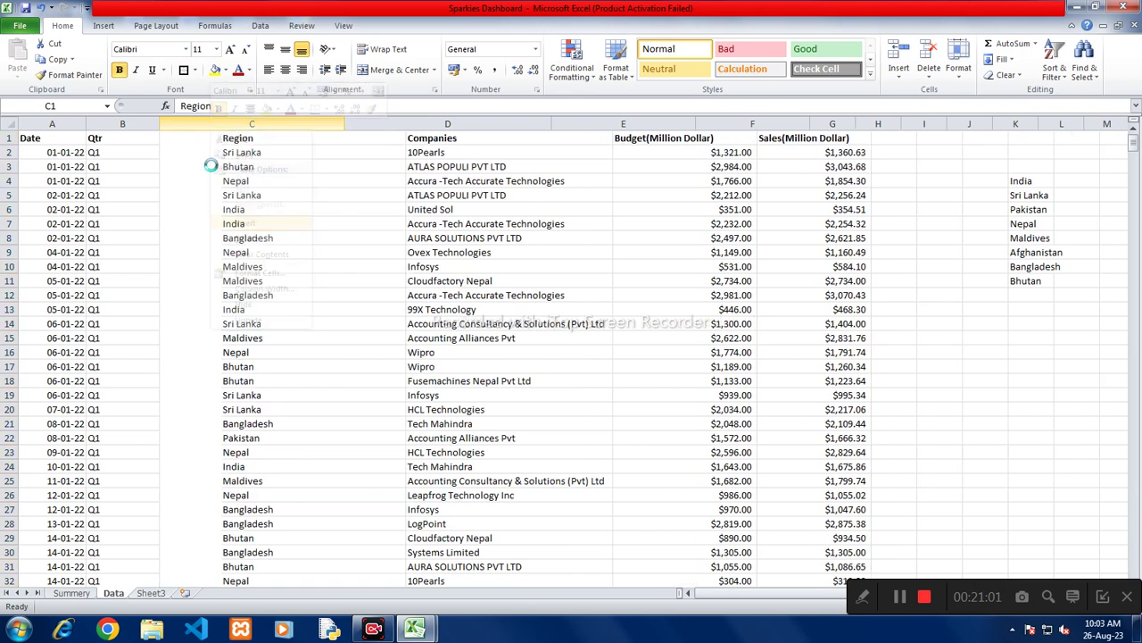
{"action": "left_click", "coordinate": [197, 136]}
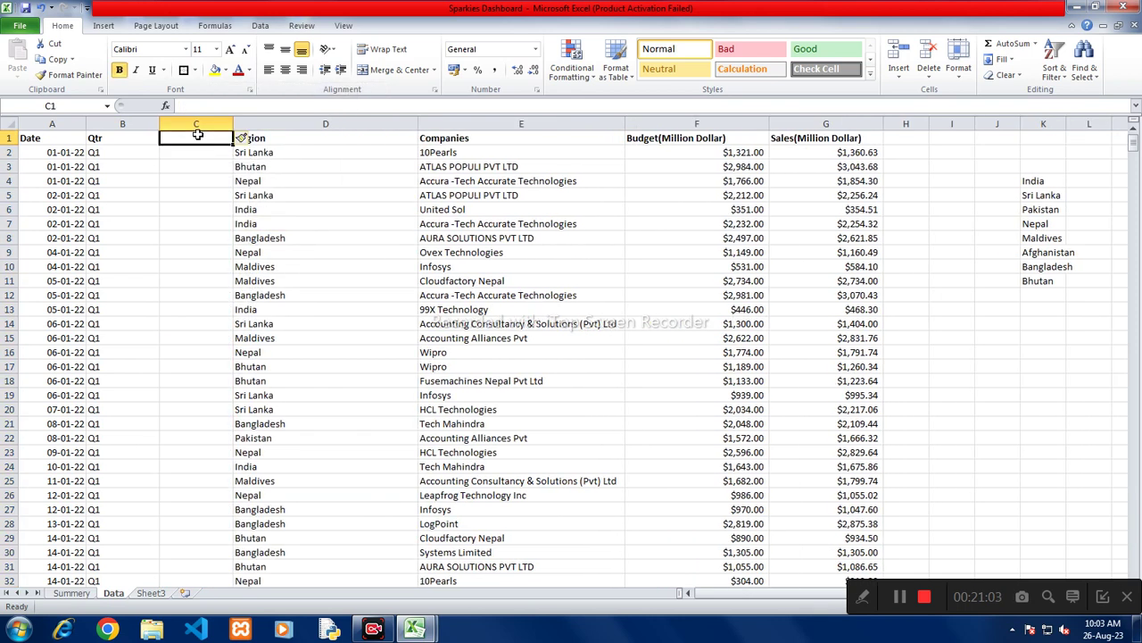
{"action": "type", "text": "MO"}
{"action": "key", "text": "BackSpace"}
{"action": "key", "text": "BackSpace"}
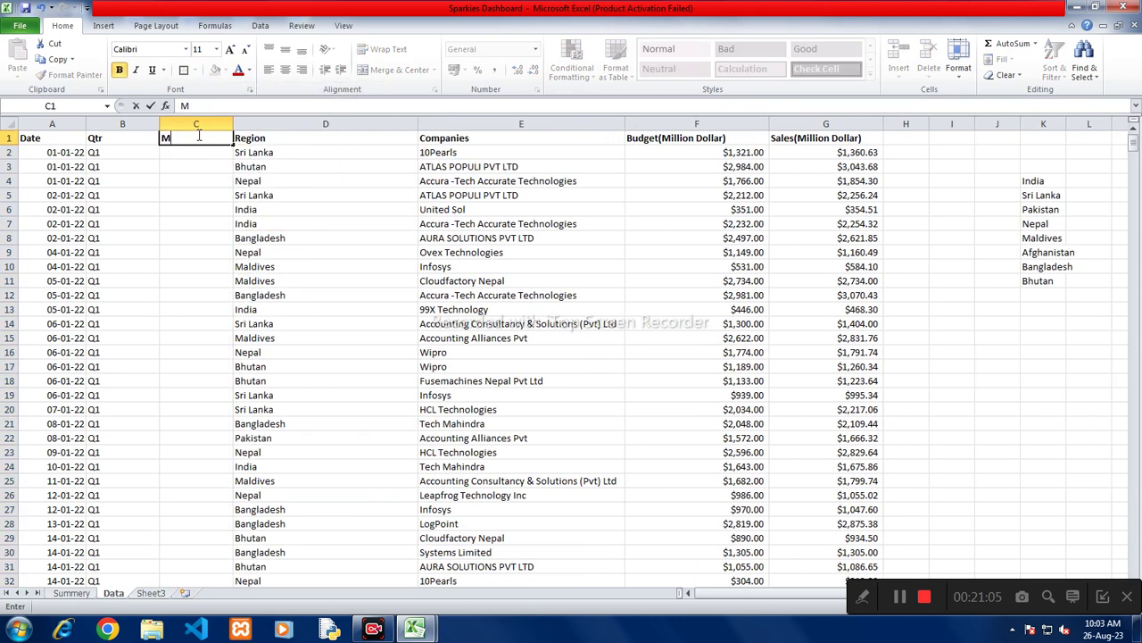
{"action": "type", "text": "nths"}
{"action": "key", "text": "Return"}
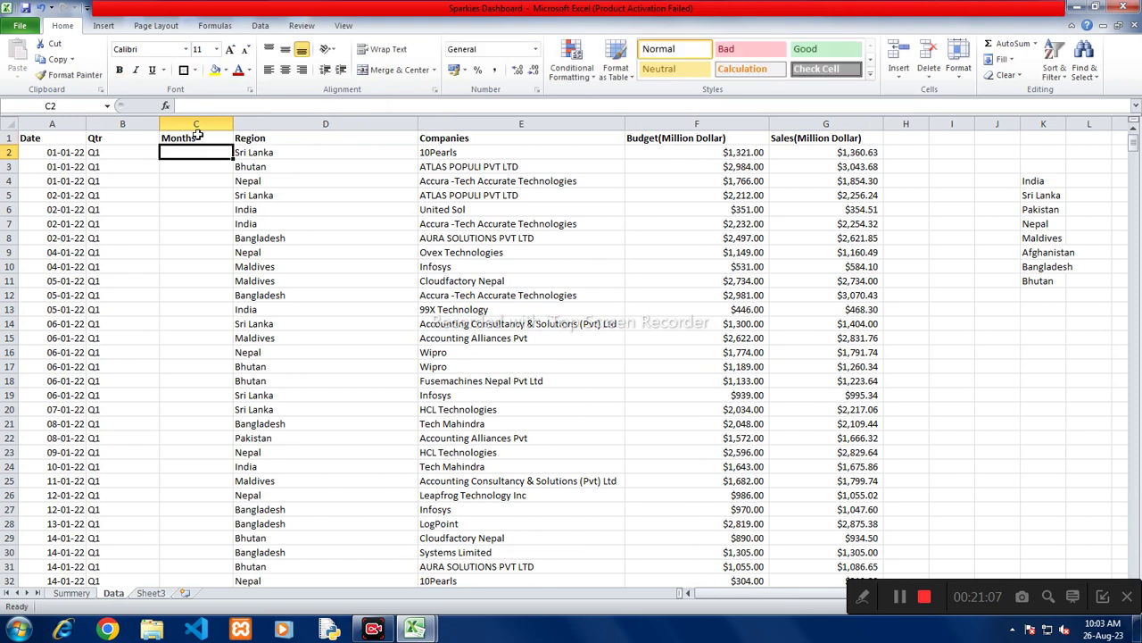
Step: Enter =TEXT(A2,"MMM") in C2, replacing the initial "DDD" weekday format
{"action": "type", "text": "="}
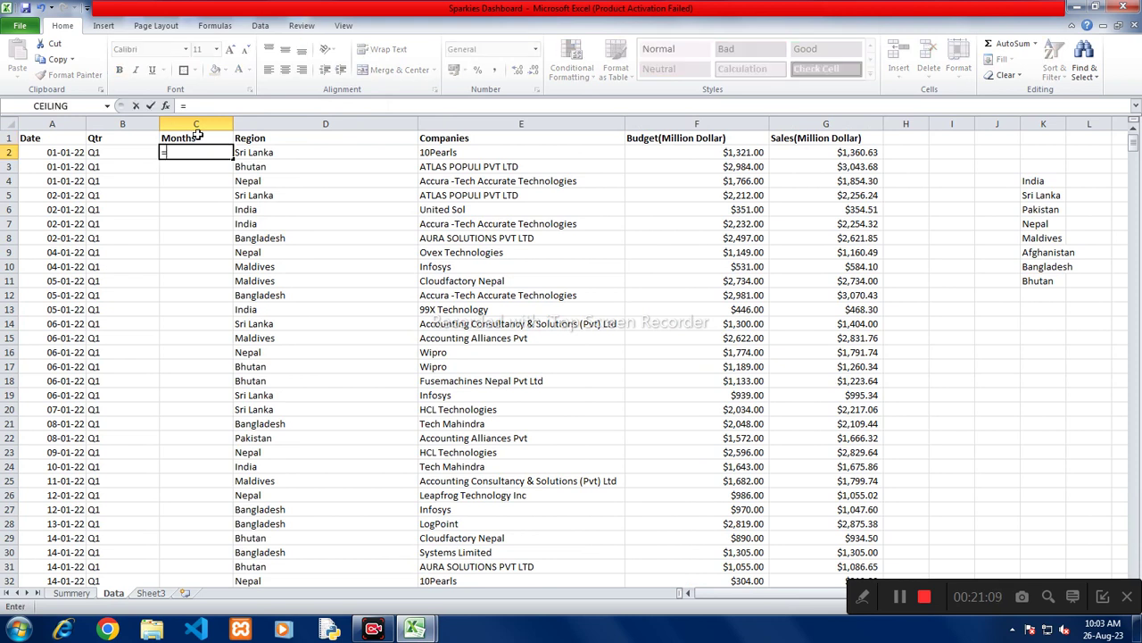
{"action": "type", "text": "tex"}
{"action": "key", "text": "Tab"}
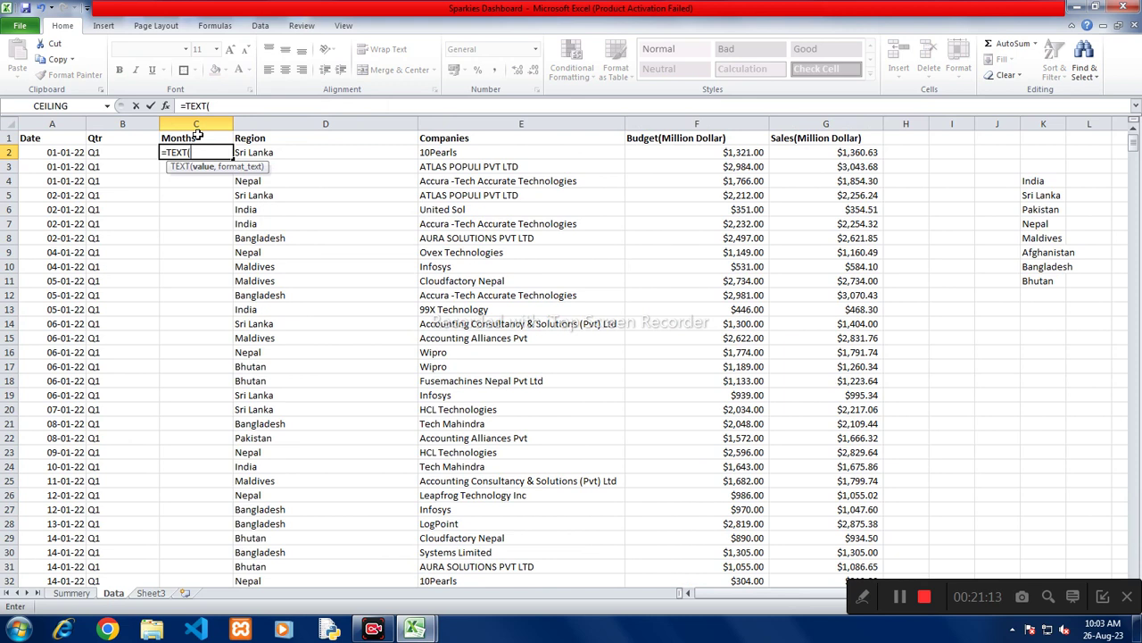
{"action": "left_click", "coordinate": [65, 153]}
{"action": "type", "text": ",\"DDD\""}
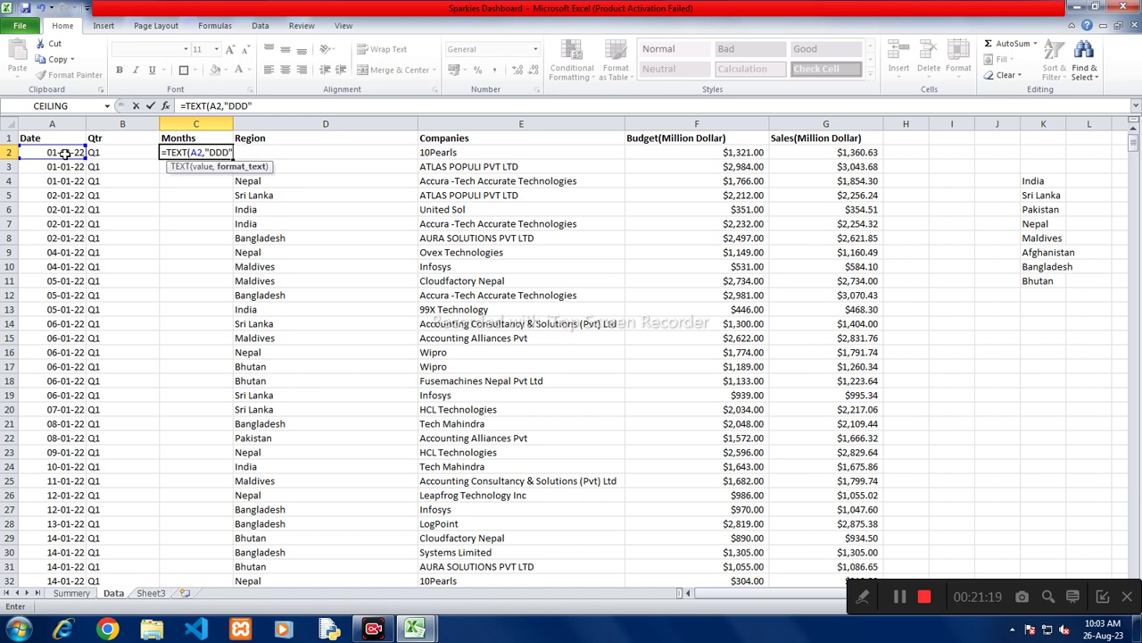
{"action": "key", "text": "Return"}
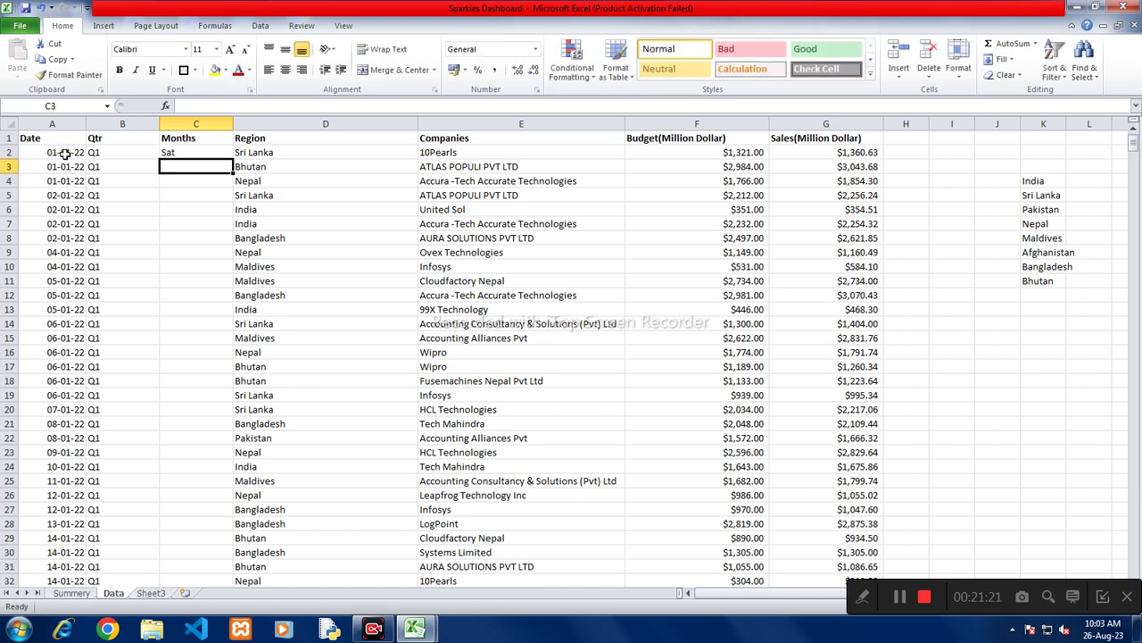
{"action": "key", "text": "Up"}
{"action": "key", "text": "F2"}
{"action": "key", "text": "Left"}
{"action": "key", "text": "Left"}
{"action": "key", "text": "BackSpace"}
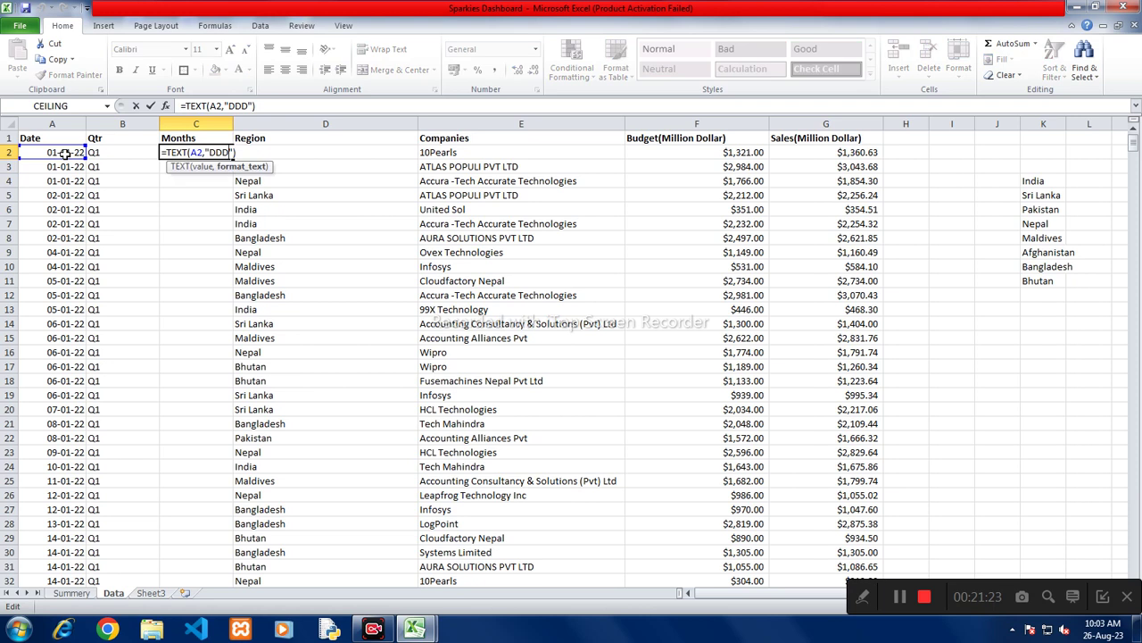
{"action": "key", "text": "BackSpace"}
{"action": "key", "text": "BackSpace"}
{"action": "type", "text": "MMM"}
{"action": "key", "text": "Return"}
Step: Try the full "MMMM" month format, revert to "MMM", and fill the formula down the column
{"action": "key", "text": "Up"}
{"action": "key", "text": "F2"}
{"action": "type", "text": "M"}
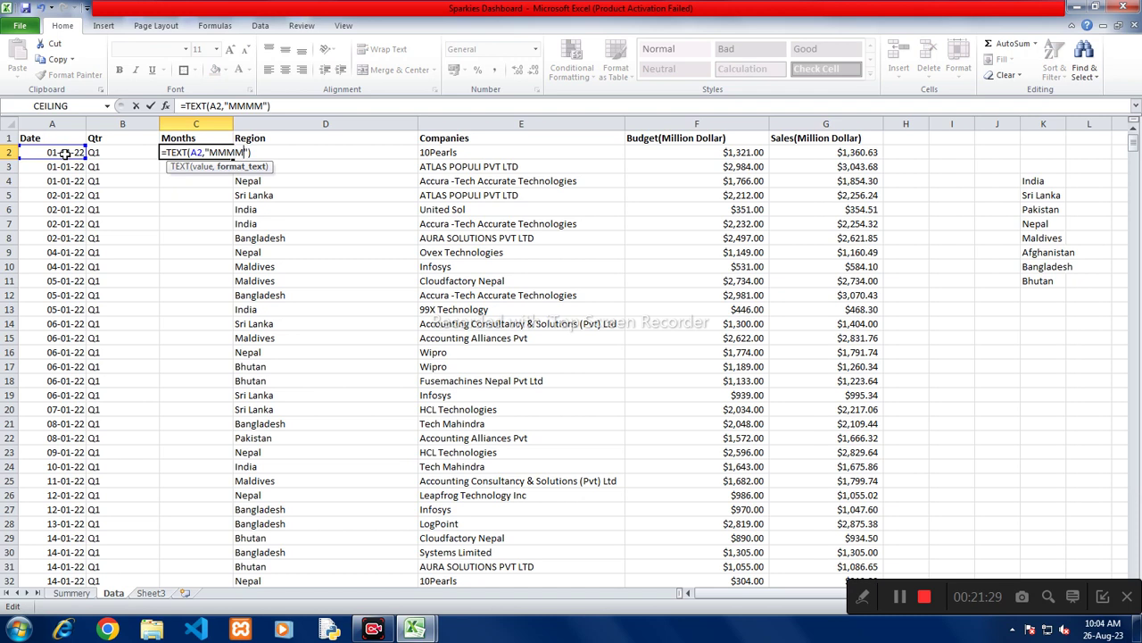
{"action": "key", "text": "Return"}
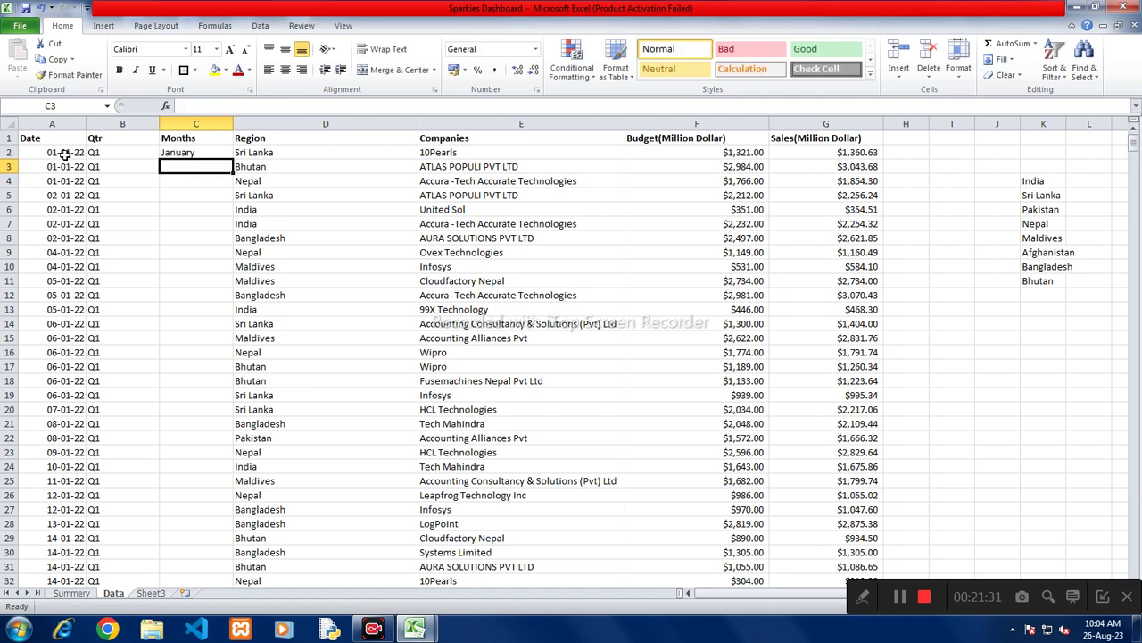
{"action": "key", "text": "Up"}
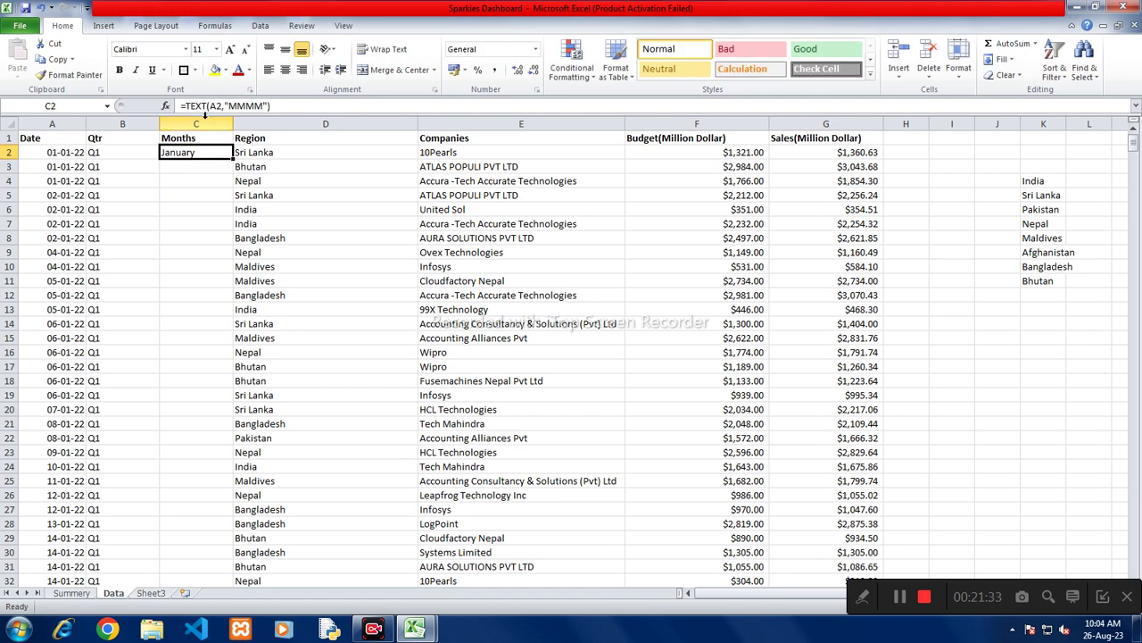
{"action": "double_click", "coordinate": [232, 159]}
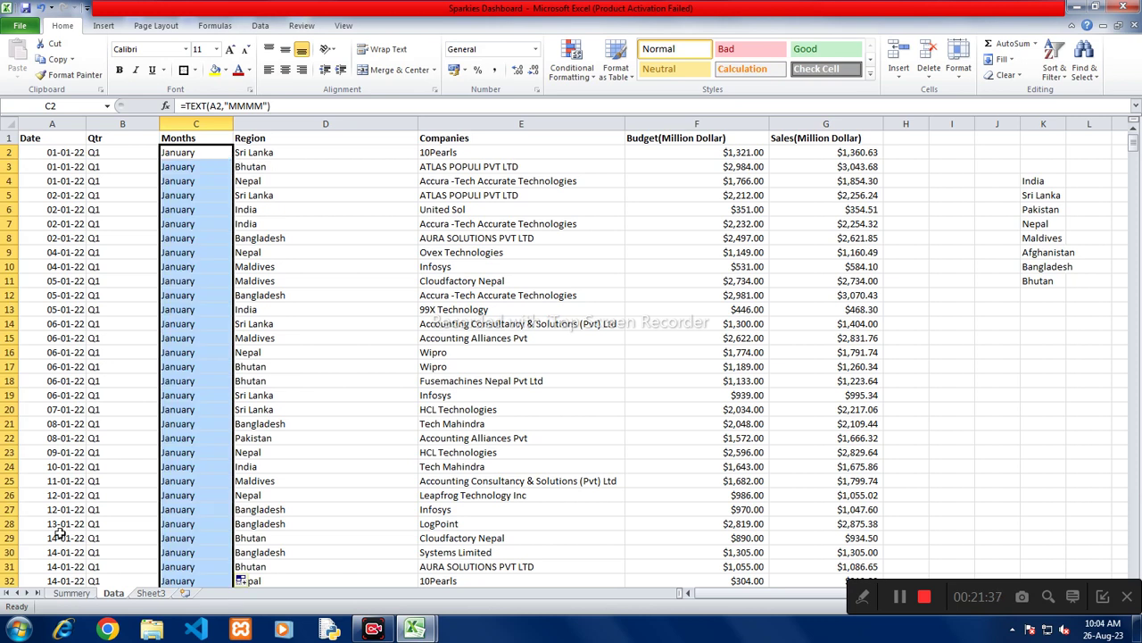
{"action": "key", "text": "F2"}
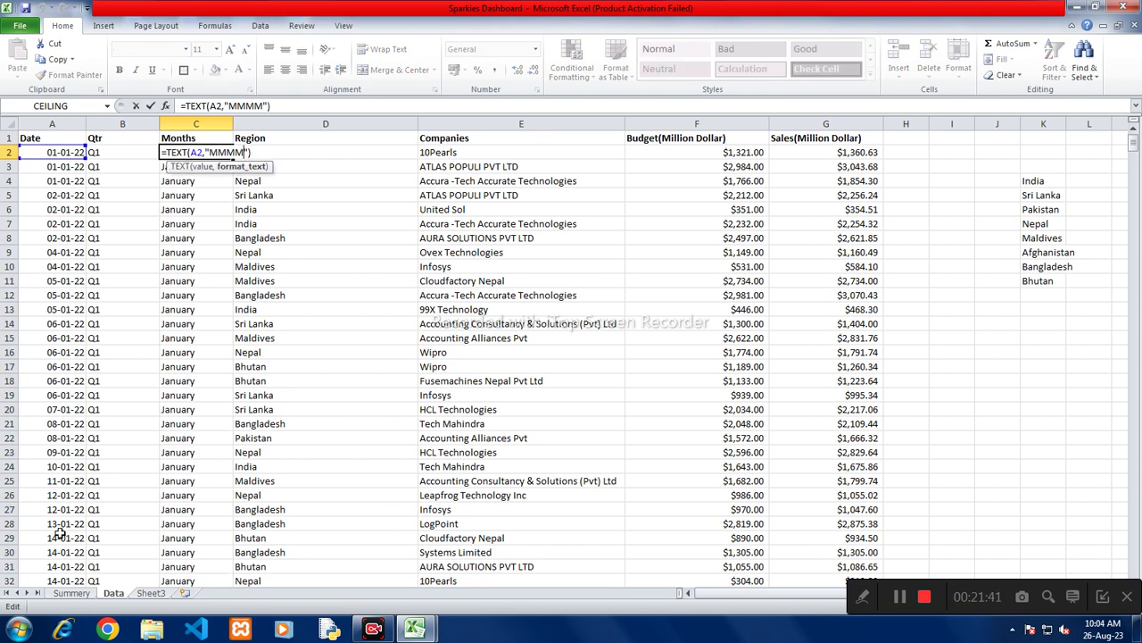
{"action": "key", "text": "BackSpace"}
{"action": "key", "text": "Return"}
{"action": "key", "text": "Up"}
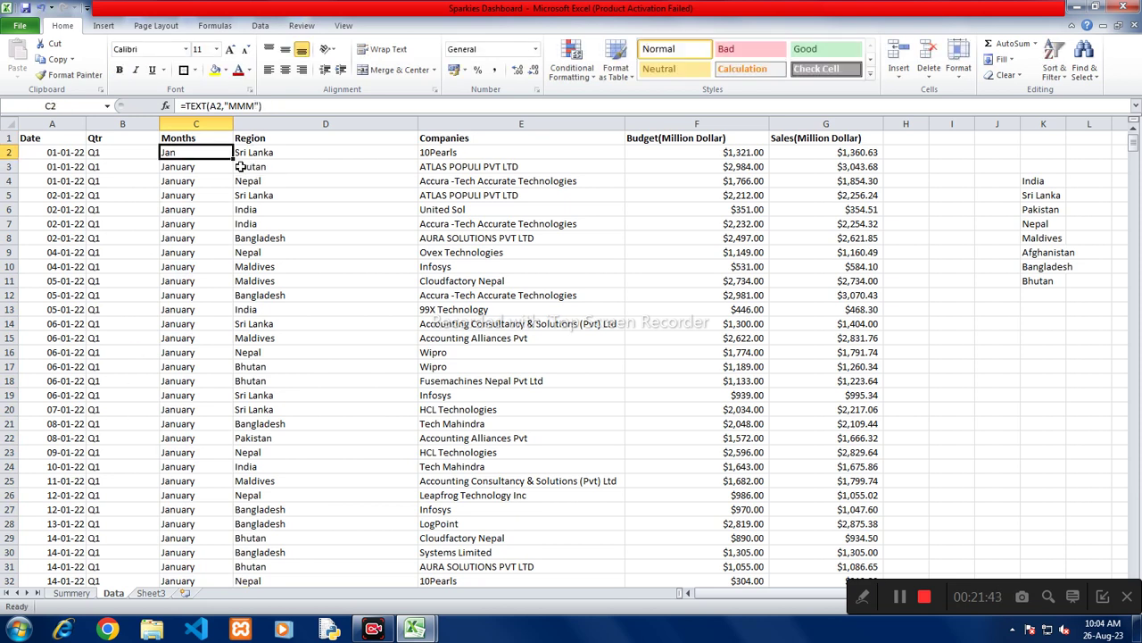
{"action": "double_click", "coordinate": [233, 159]}
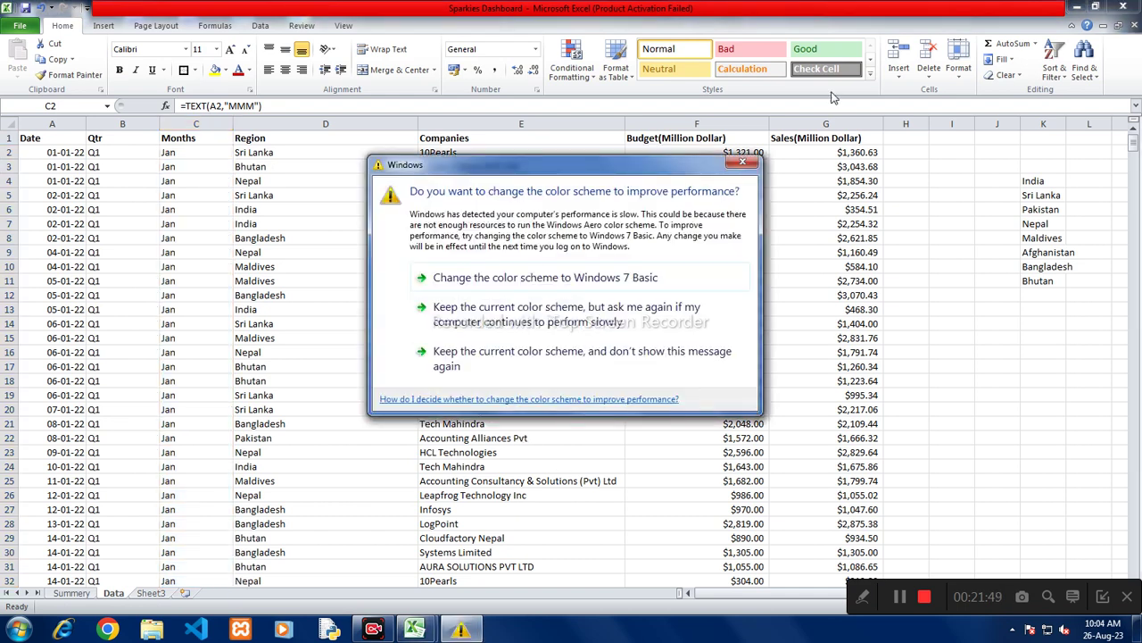
{"action": "left_click", "coordinate": [748, 164]}
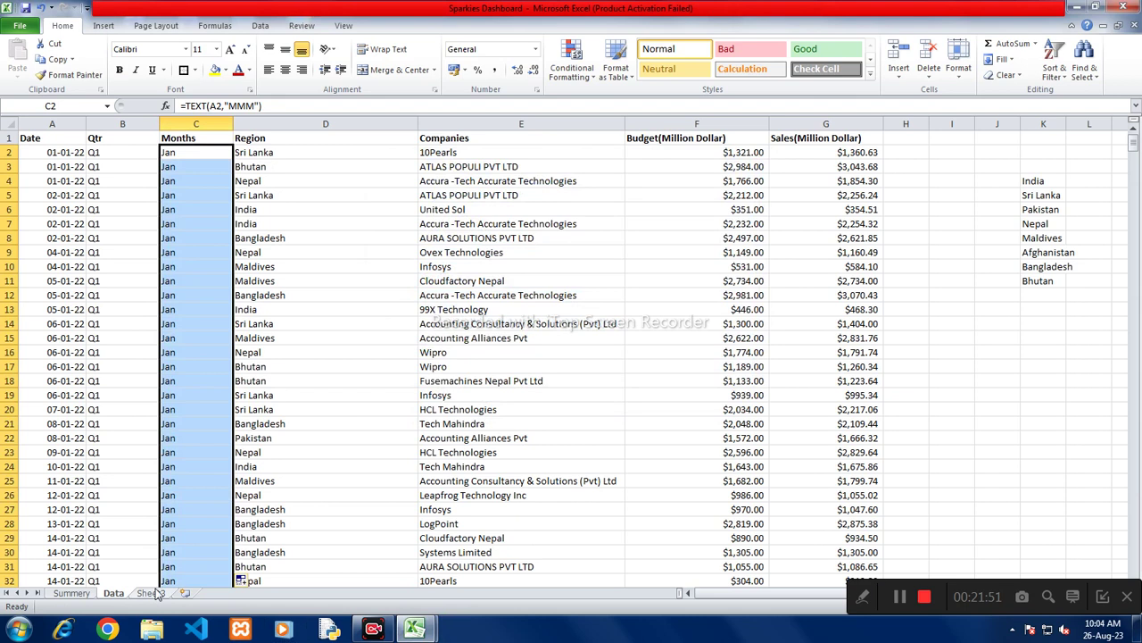
Step: On Sheet3, fill Jan through Dec into F50:F61 below the month table
{"action": "left_click", "coordinate": [152, 592]}
{"action": "left_click", "coordinate": [634, 355]}
{"action": "left_click_drag", "start_coordinate": [622, 241], "coordinate": [626, 393]}
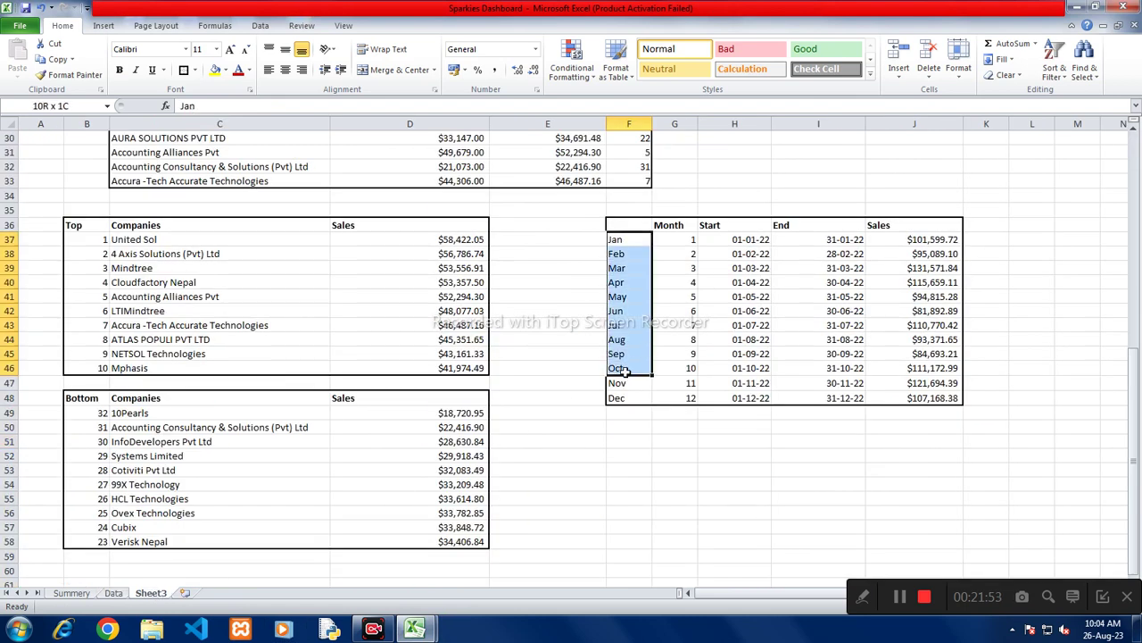
{"action": "left_click", "coordinate": [623, 427]}
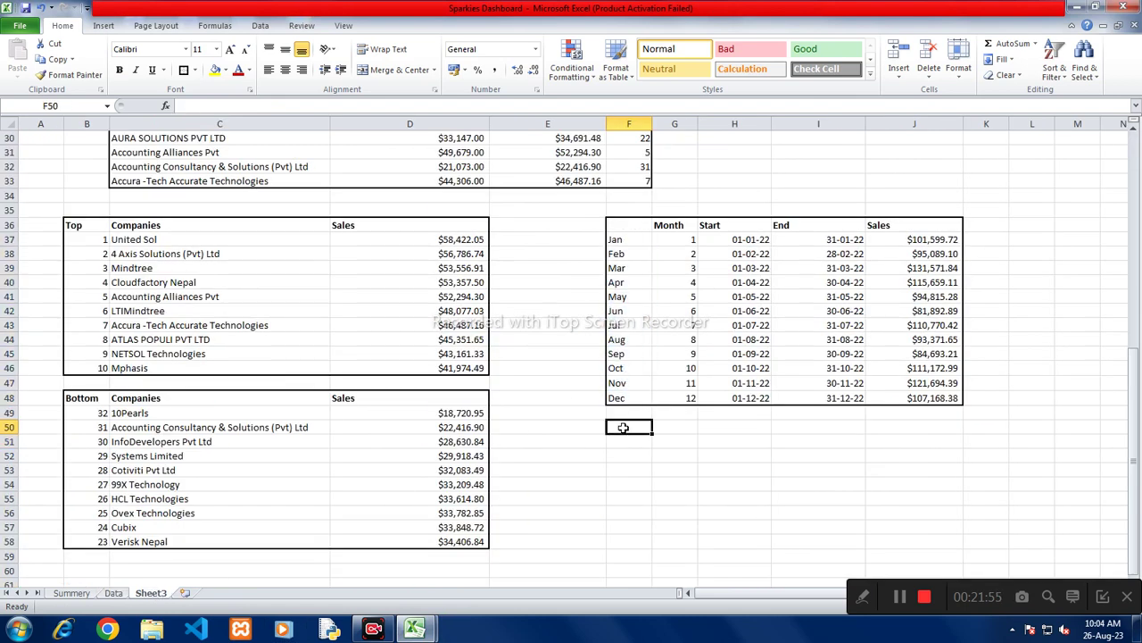
{"action": "type", "text": "Jan"}
{"action": "key", "text": "ctrl+Return"}
{"action": "left_click_drag", "start_coordinate": [652, 433], "coordinate": [667, 575]}
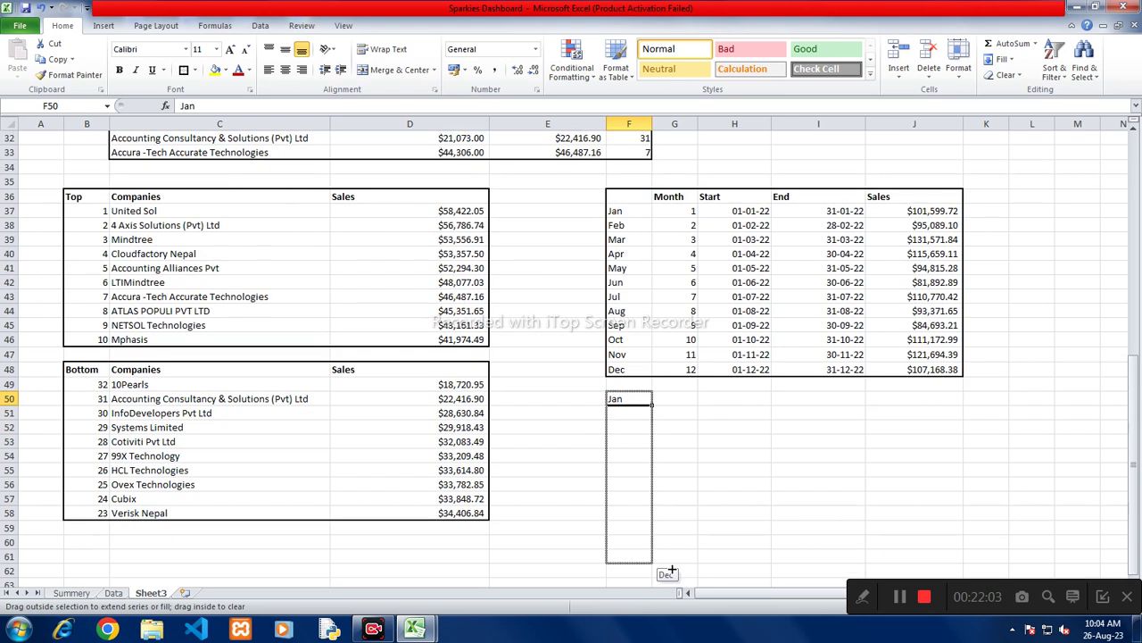
{"action": "left_click_drag", "start_coordinate": [671, 585], "coordinate": [675, 544]}
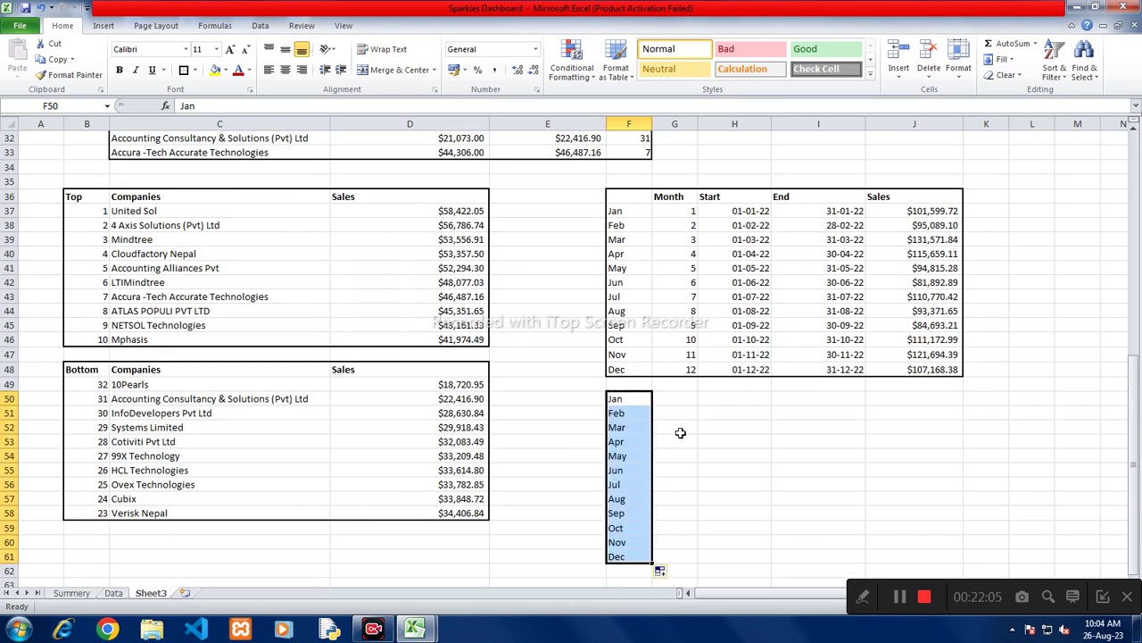
Step: Add a Sales heading in G50 and a Month heading above the month list
{"action": "left_click", "coordinate": [674, 400]}
{"action": "type", "text": "Sales"}
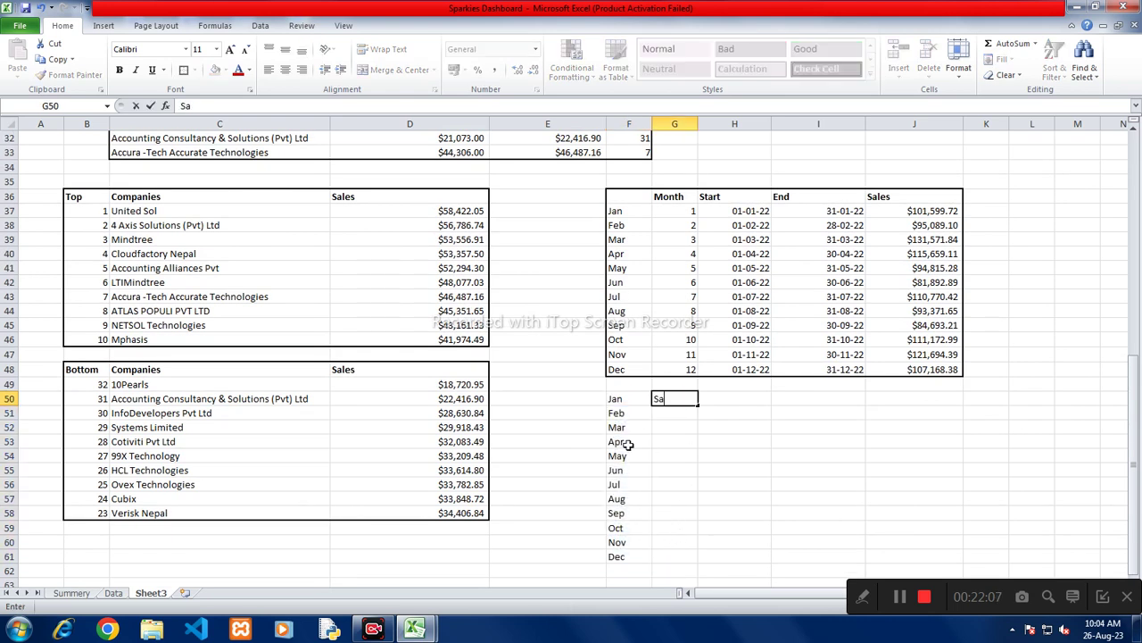
{"action": "key", "text": "Return"}
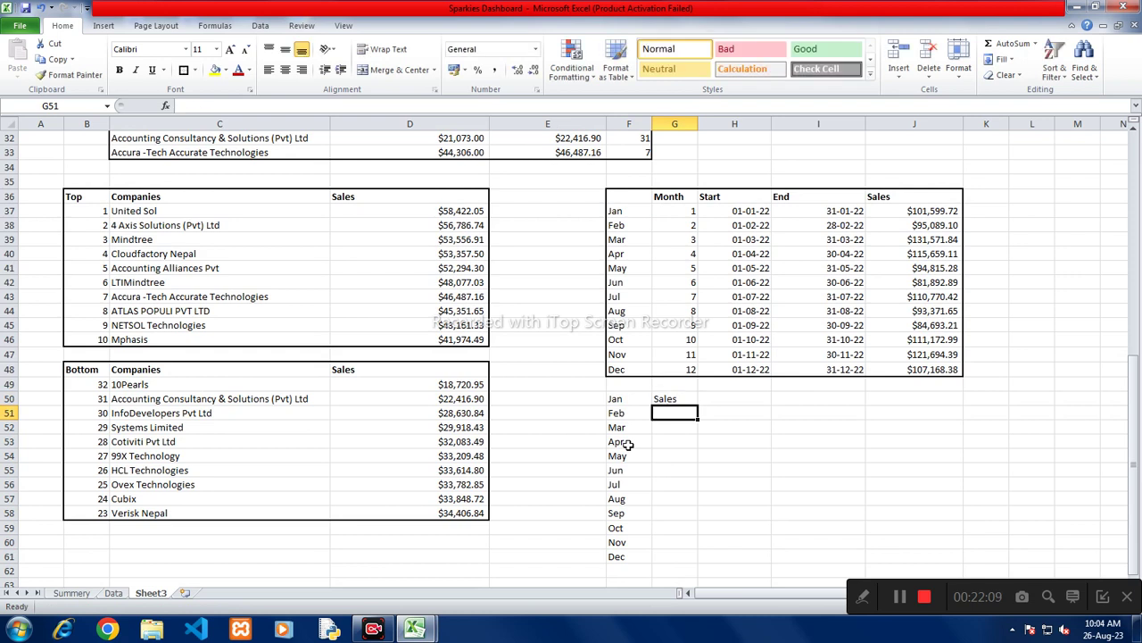
{"action": "type", "text": "="}
{"action": "key", "text": "Escape"}
{"action": "key", "text": "Up"}
Step: Move the Month–Dec list down one row and type Sales in the column beside it
{"action": "key", "text": "Up"}
{"action": "key", "text": "Left"}
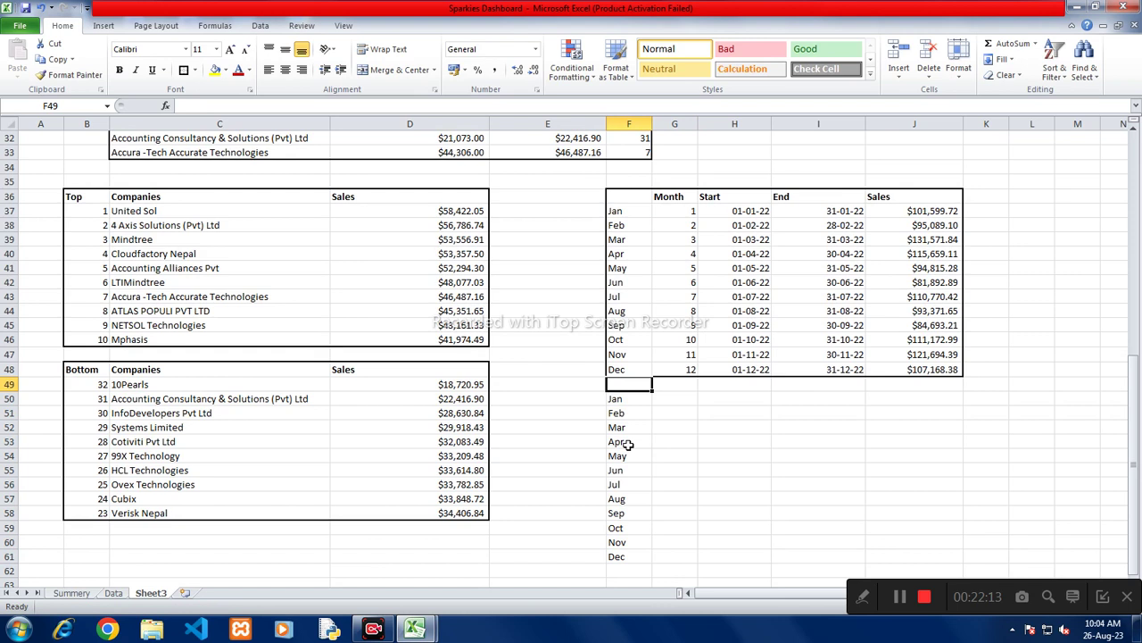
{"action": "type", "text": "Month"}
{"action": "key", "text": "Return"}
{"action": "key", "text": "Up"}
{"action": "key", "text": "shift+Down"}
{"action": "key", "text": "shift+Down"}
{"action": "key", "text": "shift+Down"}
{"action": "key", "text": "shift+Down"}
{"action": "key", "text": "shift+Down"}
{"action": "key", "text": "shift+Down"}
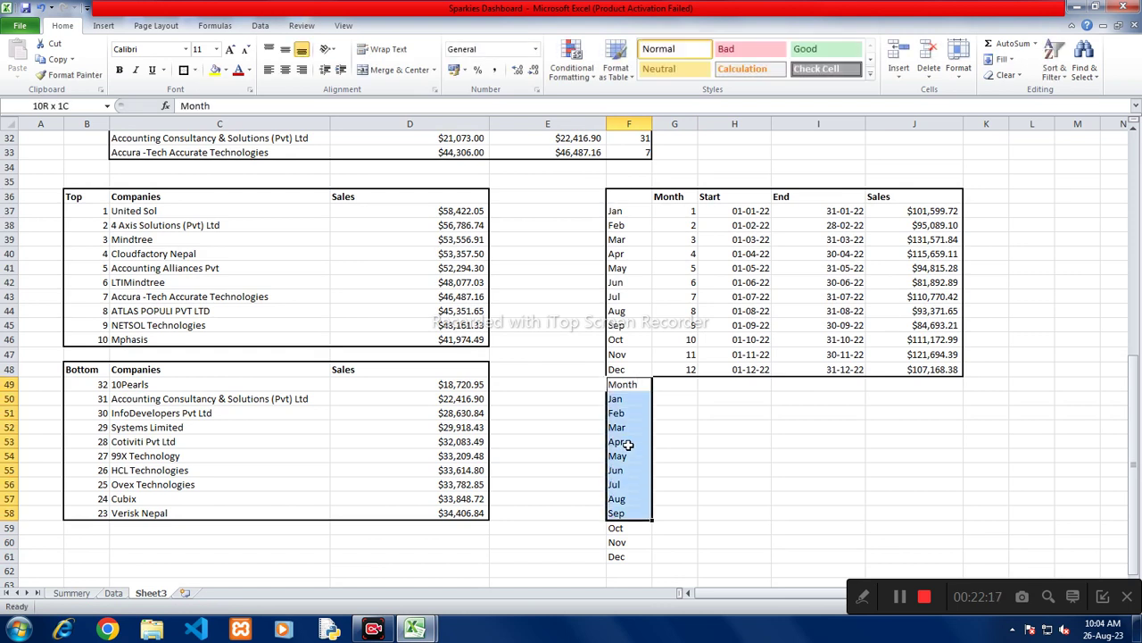
{"action": "key", "text": "shift+Down"}
{"action": "key", "text": "shift+Down"}
{"action": "key", "text": "shift+Down"}
{"action": "key", "text": "ctrl+c"}
{"action": "key", "text": "Down"}
{"action": "key", "text": "ctrl+v"}
{"action": "key", "text": "Right"}
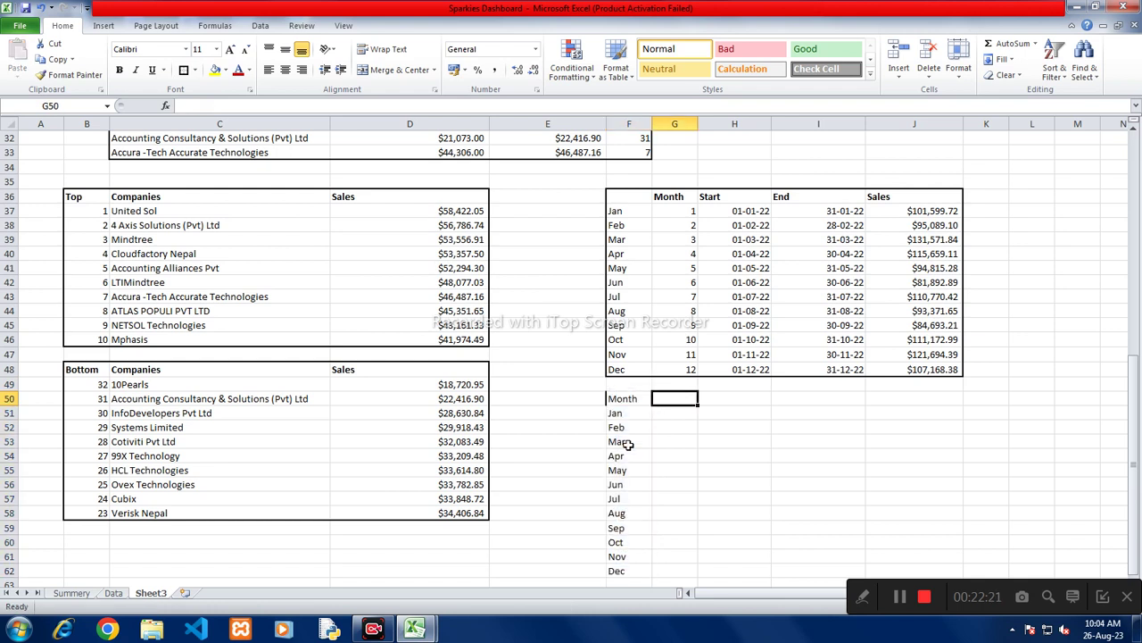
{"action": "type", "text": "Sales"}
{"action": "key", "text": "Return"}
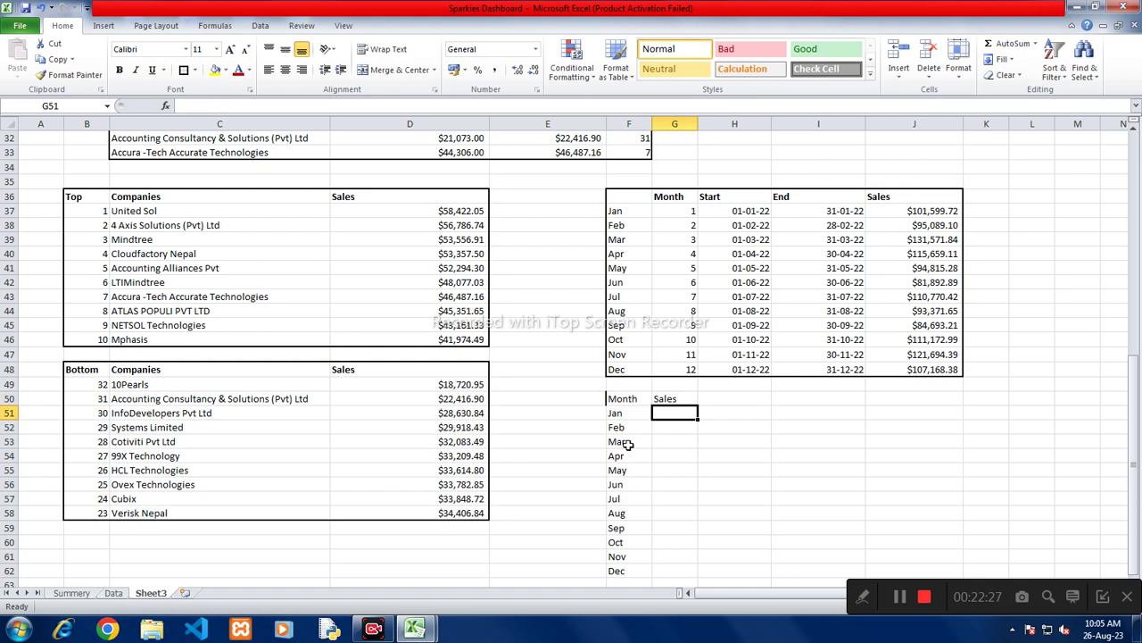
Step: Start a SUMIF in G51 with absolute range Data!$C$2:$C$793 and the Jan cell as criteria
{"action": "type", "text": "=sum"}
{"action": "key", "text": "Down"}
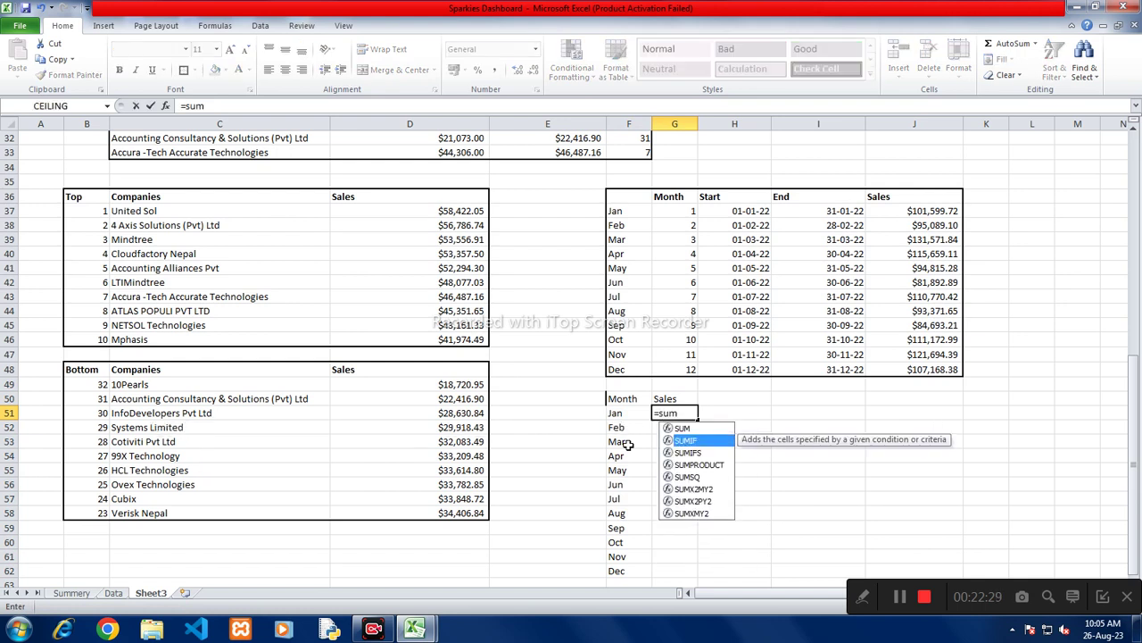
{"action": "key", "text": "Tab"}
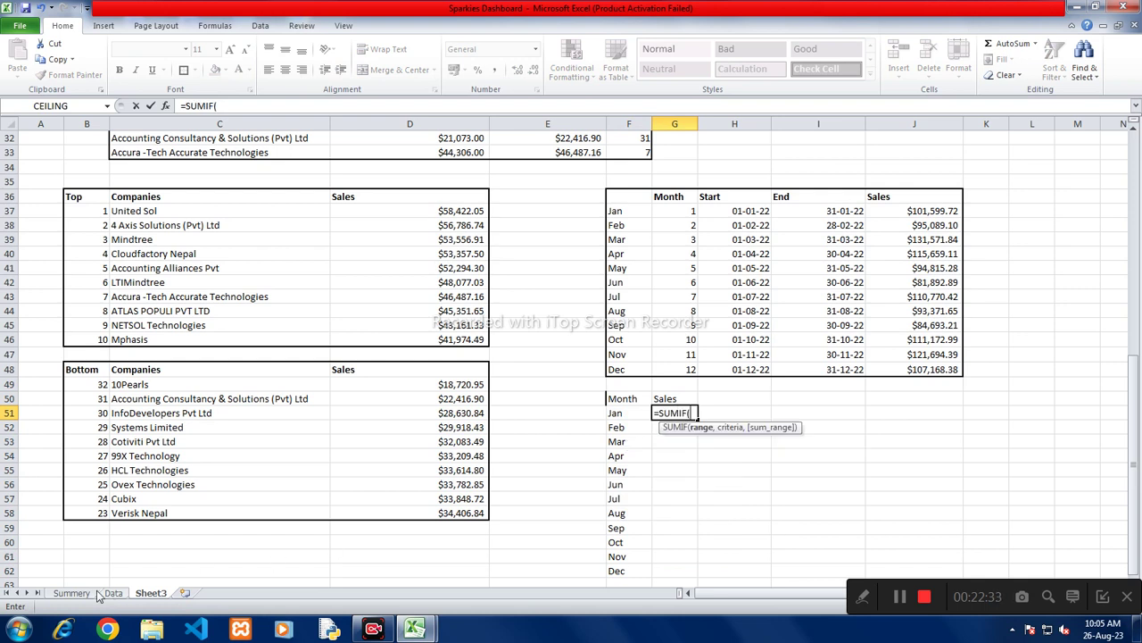
{"action": "left_click", "coordinate": [113, 592]}
{"action": "left_click", "coordinate": [175, 152]}
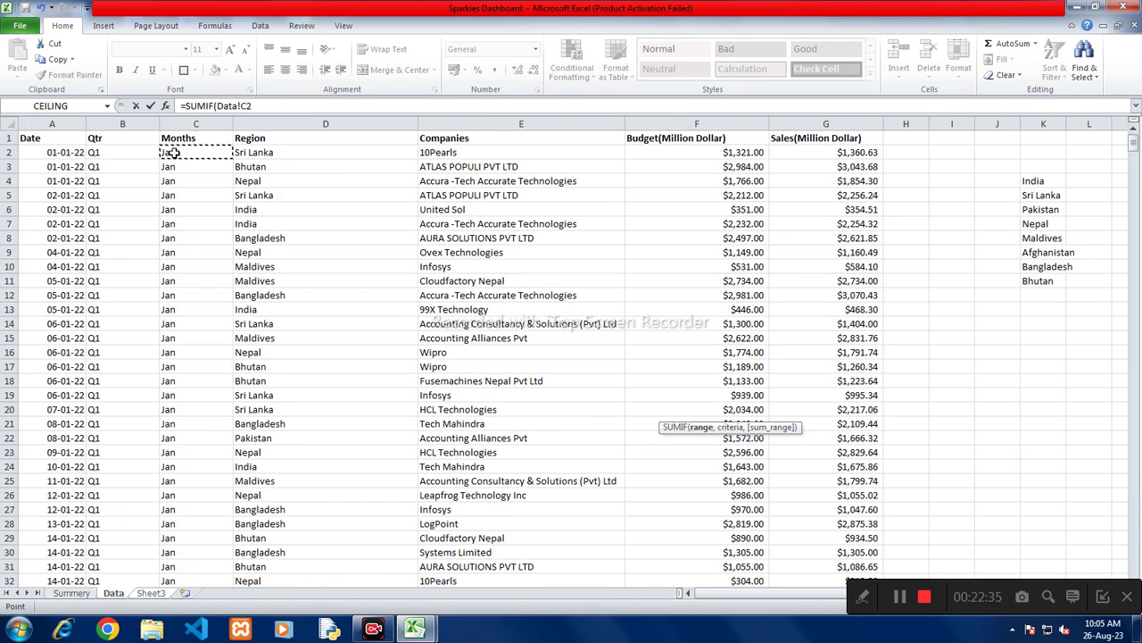
{"action": "key", "text": "ctrl+shift+Down"}
{"action": "key", "text": "F4"}
{"action": "type", "text": ","}
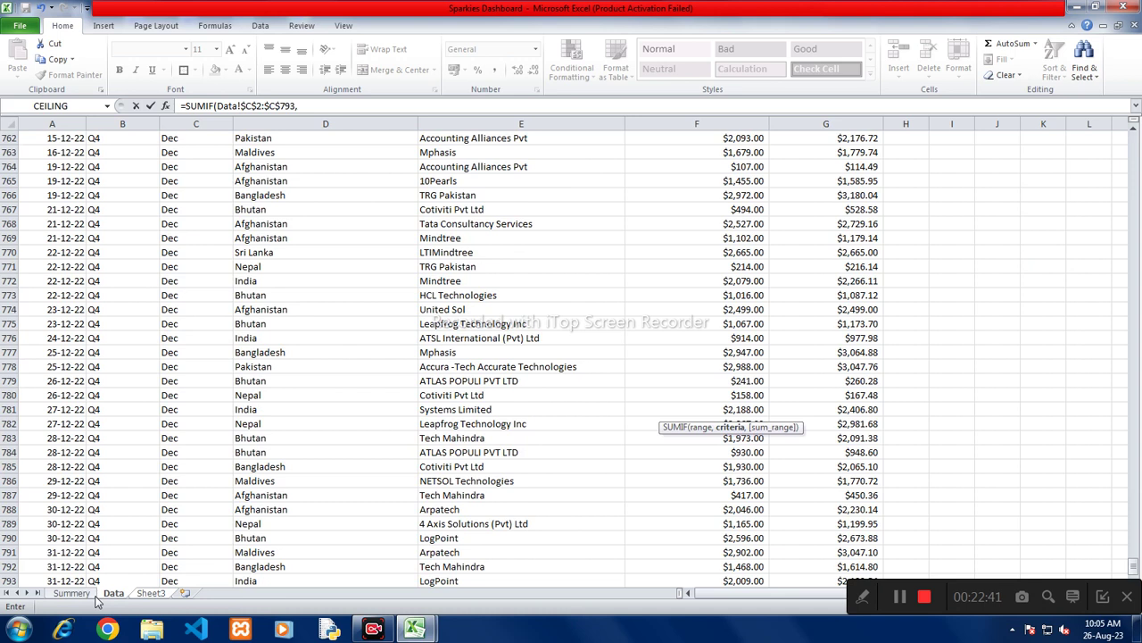
{"action": "left_click", "coordinate": [150, 594]}
{"action": "left_click", "coordinate": [618, 415]}
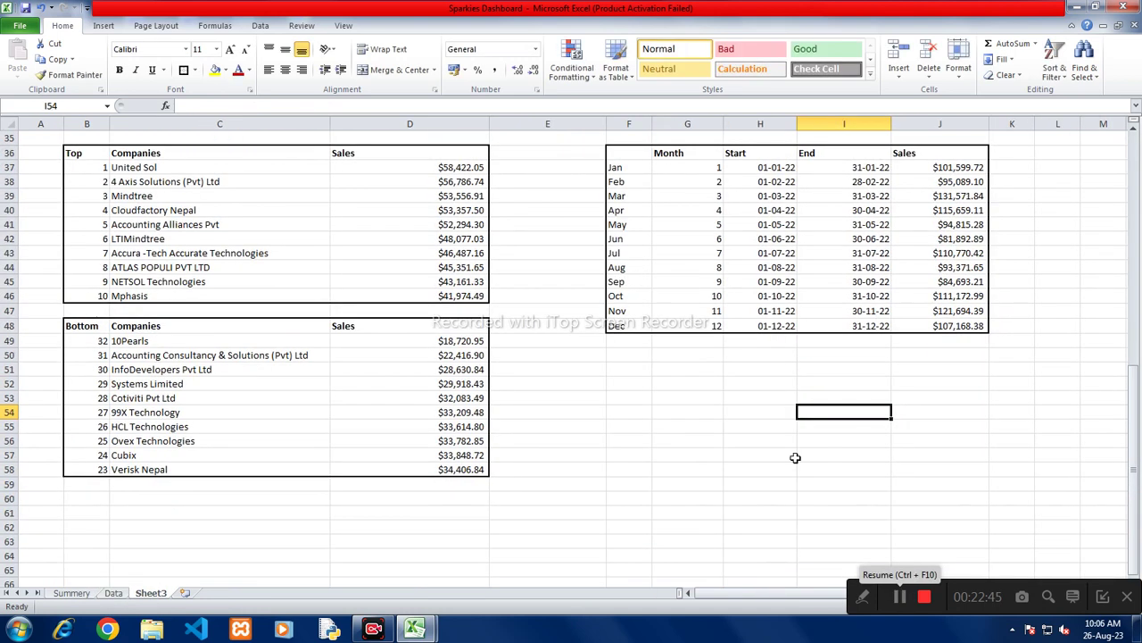
Step: Put a Month heading in F51 with Jan through Dec filled into F52:F63
{"action": "left_click", "coordinate": [629, 367]}
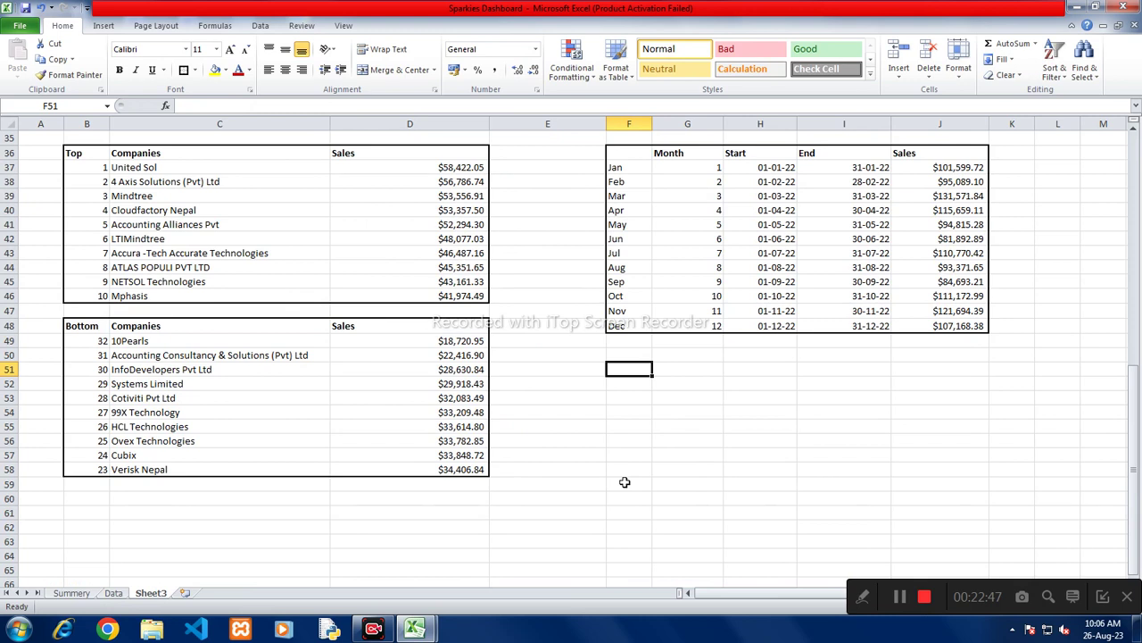
{"action": "type", "text": "Ja"}
{"action": "key", "text": "BackSpace"}
{"action": "key", "text": "BackSpace"}
{"action": "key", "text": "BackSpace"}
{"action": "type", "text": "Month"}
{"action": "key", "text": "Return"}
{"action": "type", "text": "Jan"}
{"action": "key", "text": "ctrl+Return"}
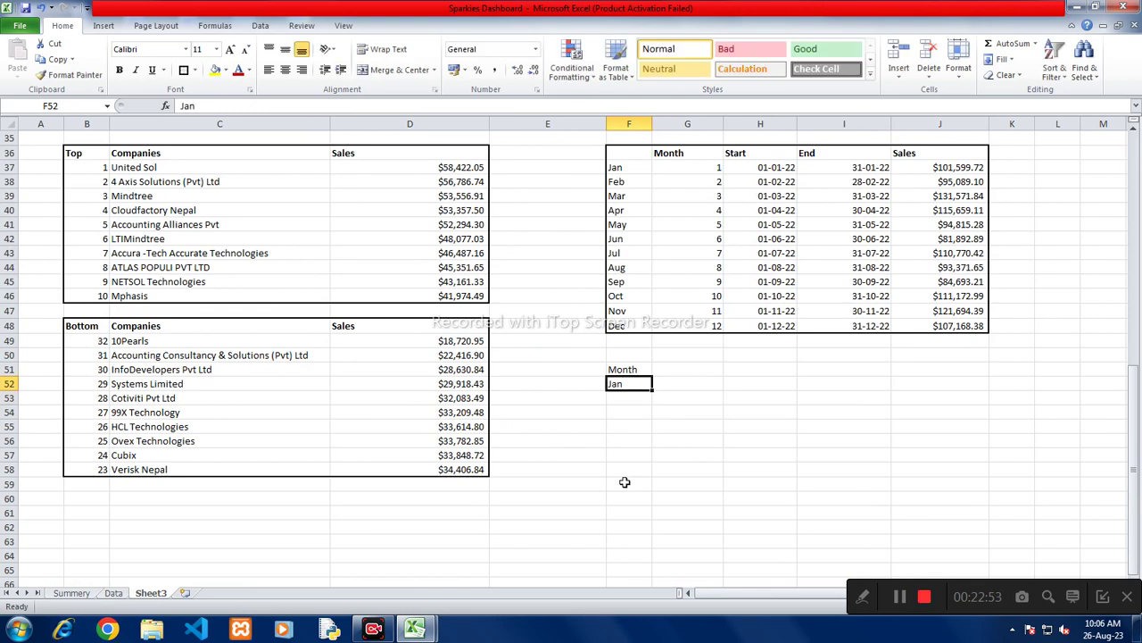
{"action": "left_click_drag", "start_coordinate": [653, 390], "coordinate": [654, 552]}
Step: Add a Sales heading in G51 beside Month, cancelling the started formula
{"action": "left_click", "coordinate": [686, 370]}
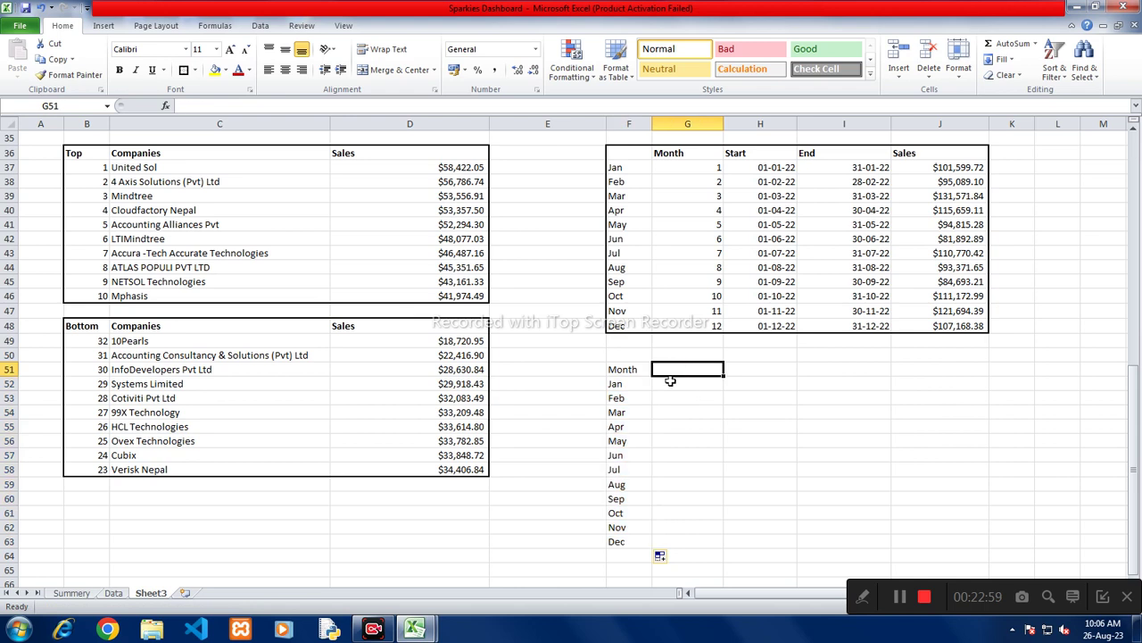
{"action": "type", "text": "Sales"}
{"action": "key", "text": "Return"}
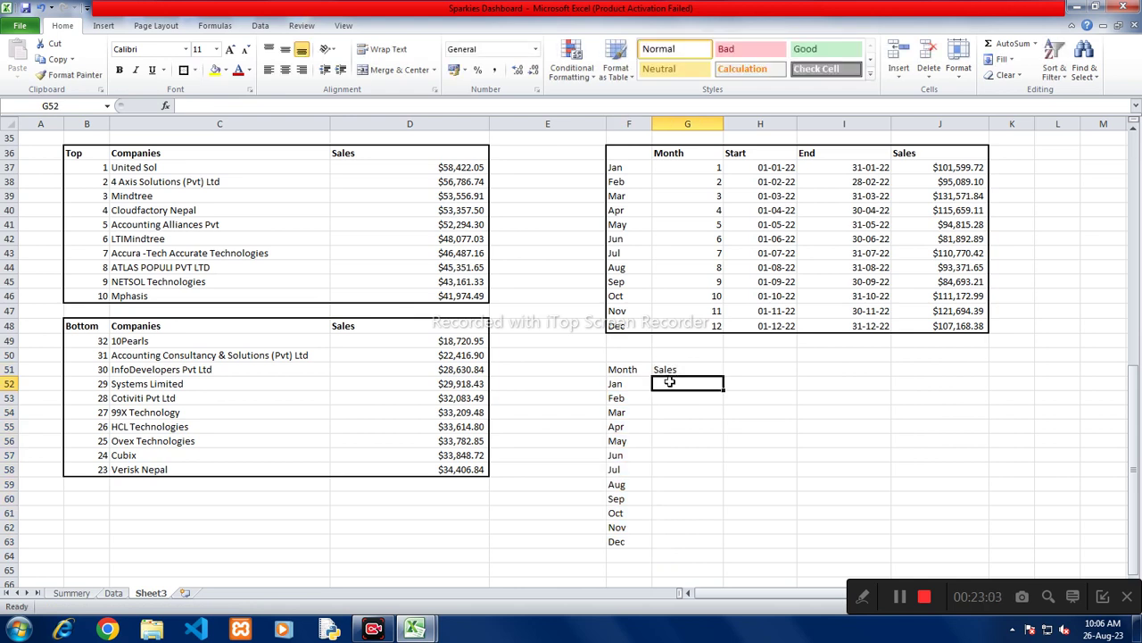
{"action": "type", "text": "="}
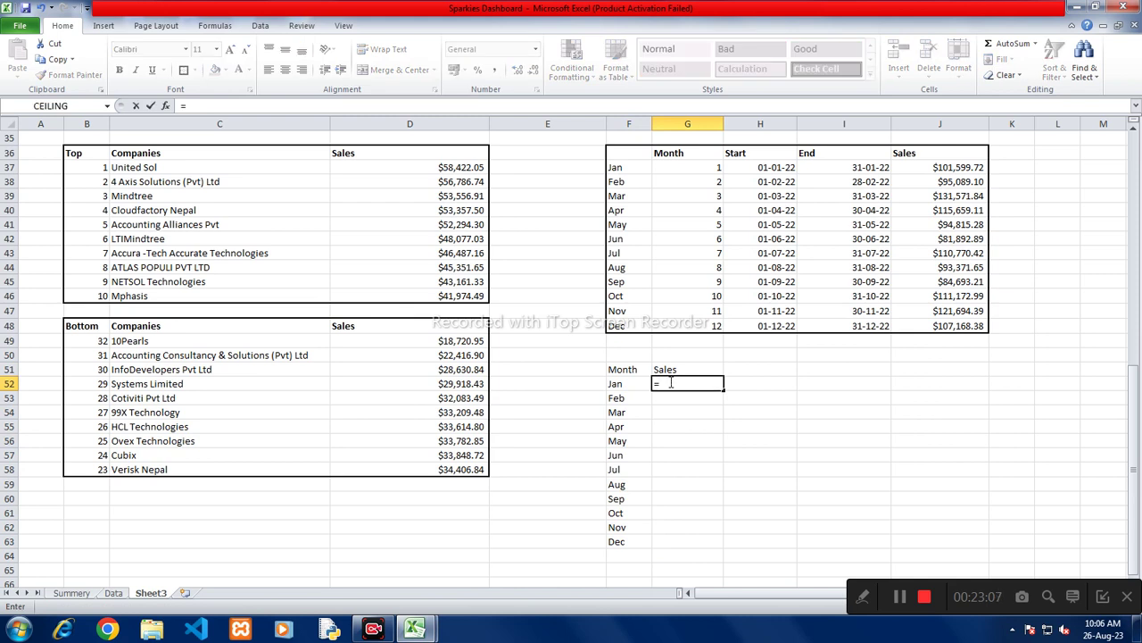
{"action": "key", "text": "Escape"}
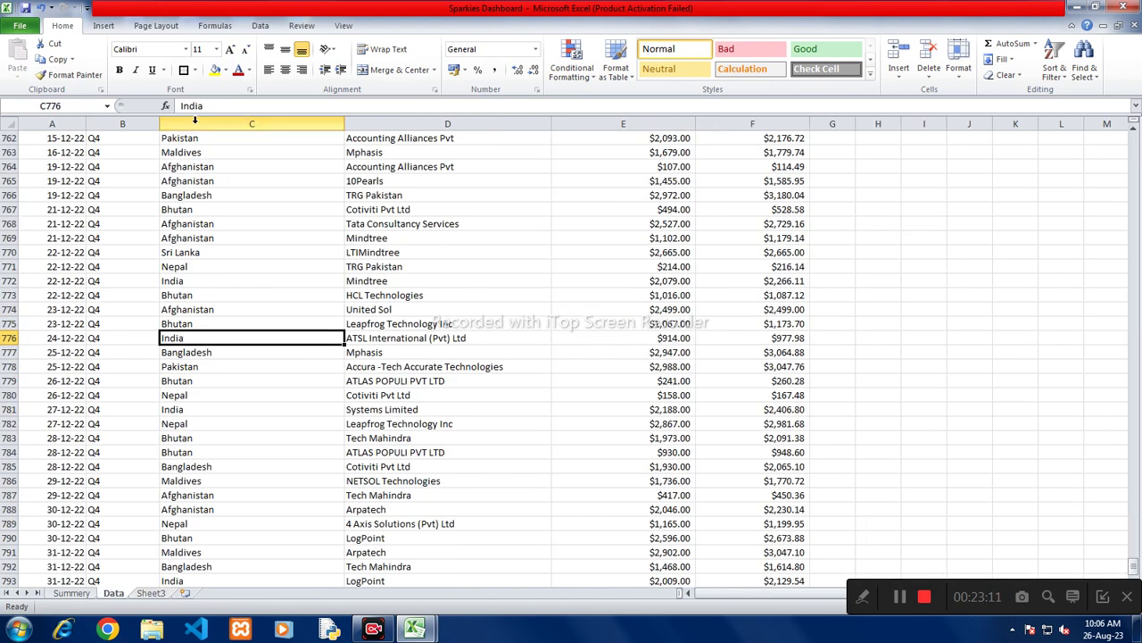
Step: Insert an empty column C before the Region column on the Data sheet
{"action": "left_click", "coordinate": [197, 123]}
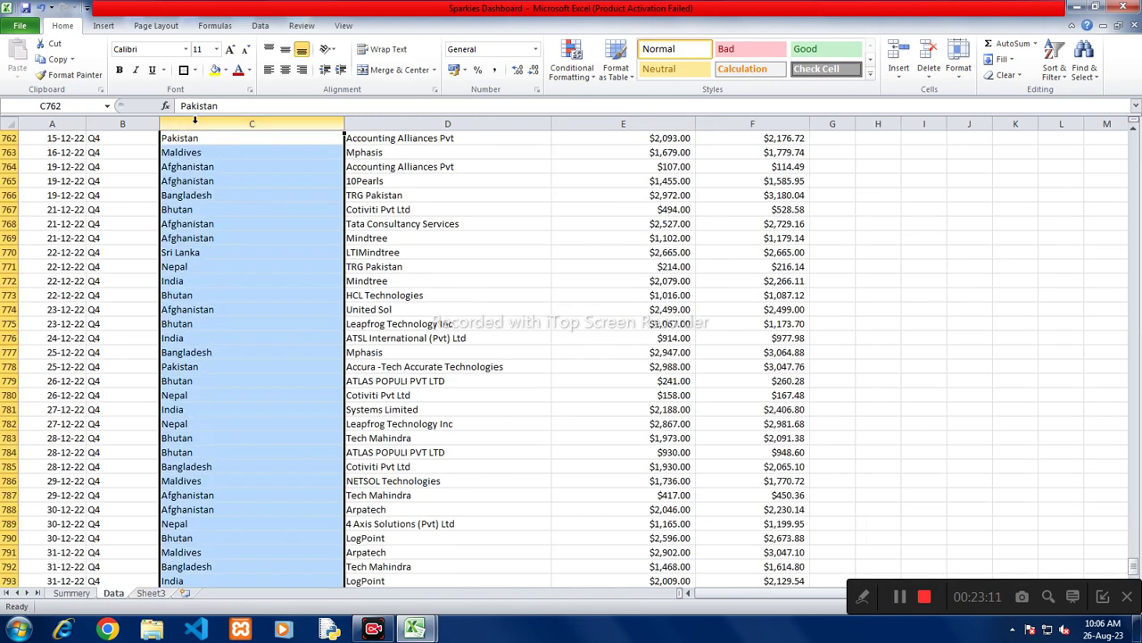
{"action": "right_click", "coordinate": [198, 124]}
{"action": "left_click", "coordinate": [232, 217]}
{"action": "left_click", "coordinate": [201, 136]}
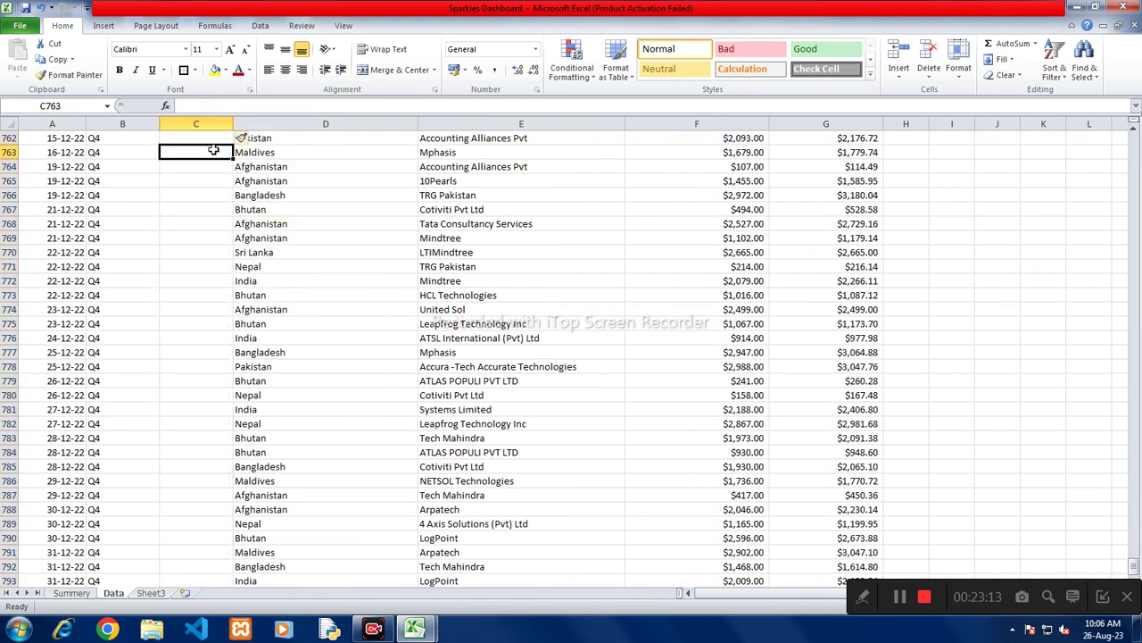
{"action": "key", "text": "Up"}
{"action": "key", "text": "Up"}
{"action": "key", "text": "Up"}
{"action": "key", "text": "Up"}
{"action": "key", "text": "Up"}
{"action": "key", "text": "Up"}
{"action": "key", "text": "Up"}
{"action": "key", "text": "Up"}
{"action": "key", "text": "ctrl+Up"}
Step: Head the new column Month and fill =TEXT(A2,"MMM") down the whole column
{"action": "type", "text": "Month"}
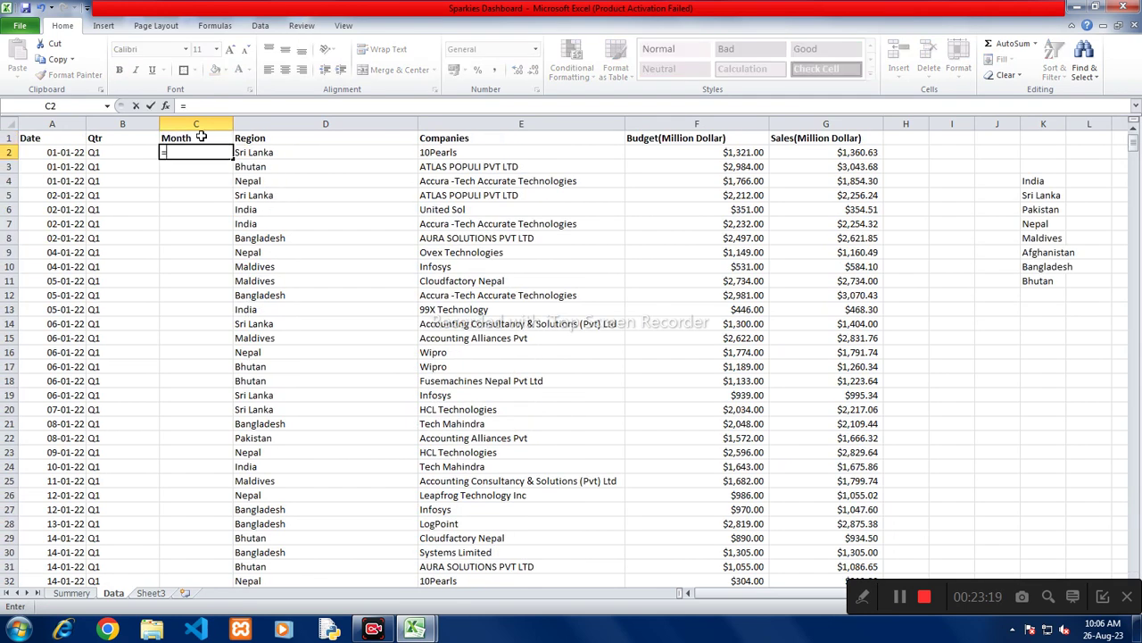
{"action": "type", "text": "=text"}
{"action": "key", "text": "Tab"}
{"action": "type", "text": "A2,\""}
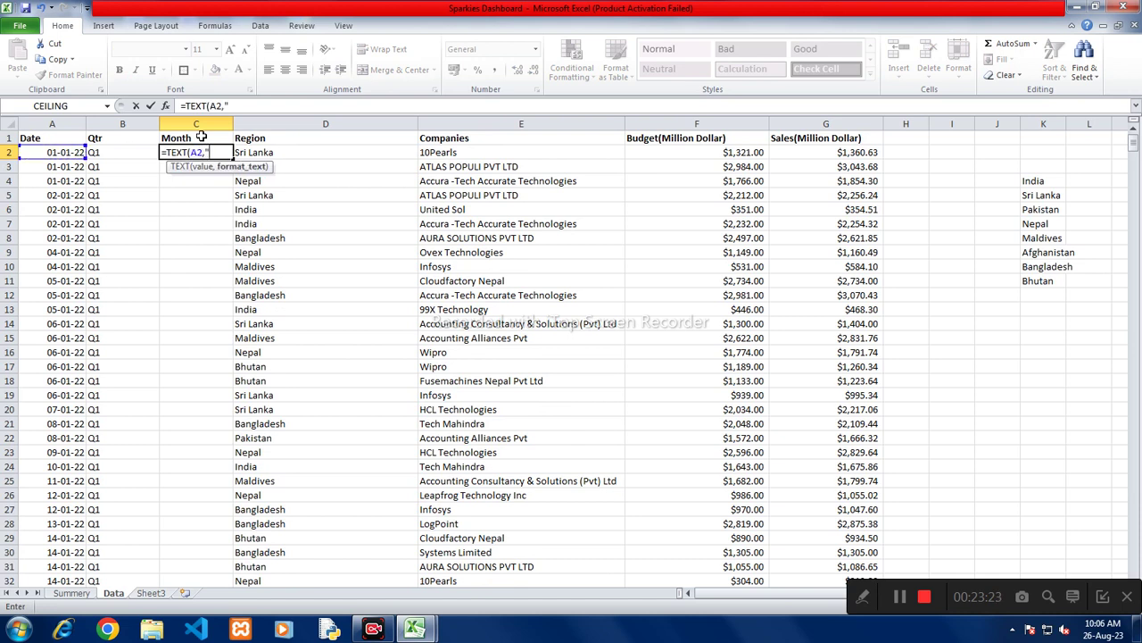
{"action": "type", "text": "MMM\""}
{"action": "key", "text": "ctrl+Return"}
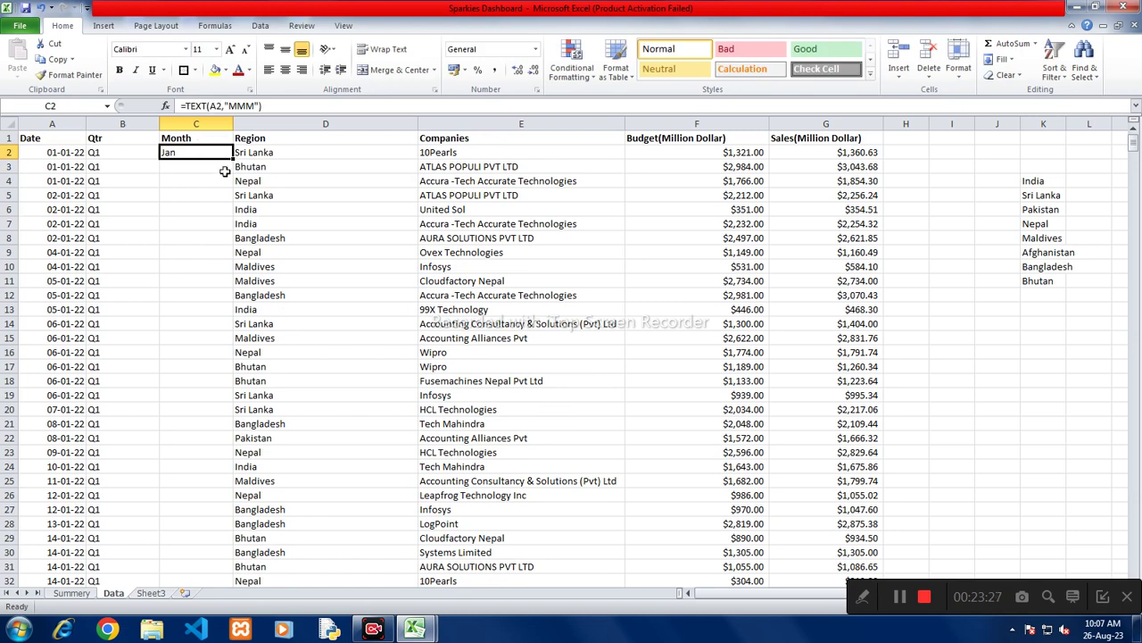
{"action": "double_click", "coordinate": [233, 158]}
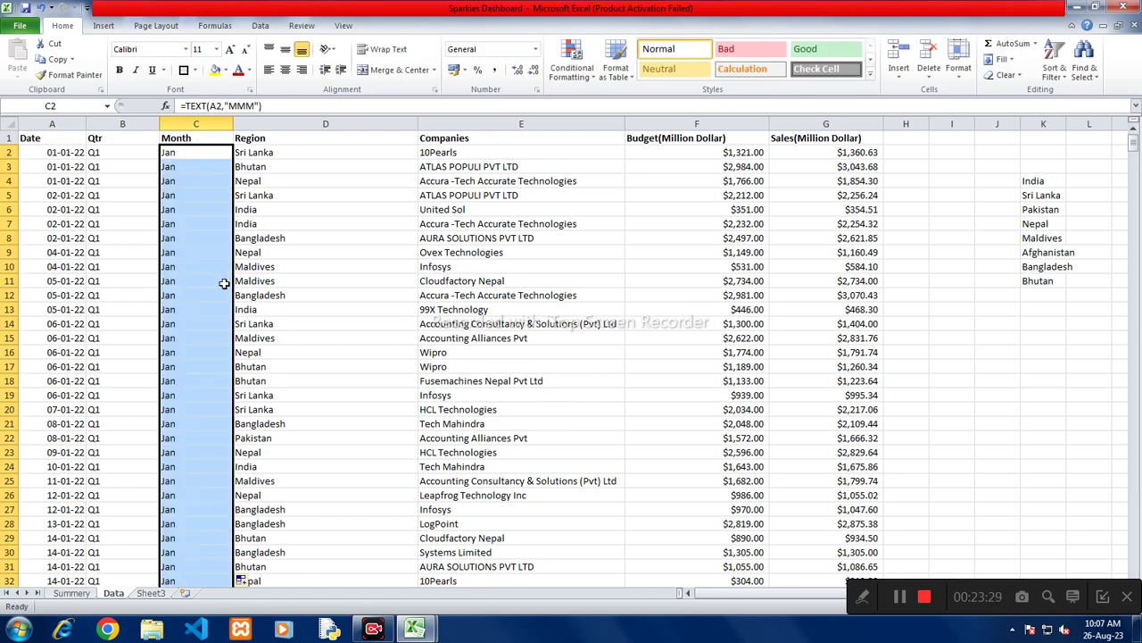
{"action": "left_click", "coordinate": [224, 283]}
{"action": "left_click", "coordinate": [150, 593]}
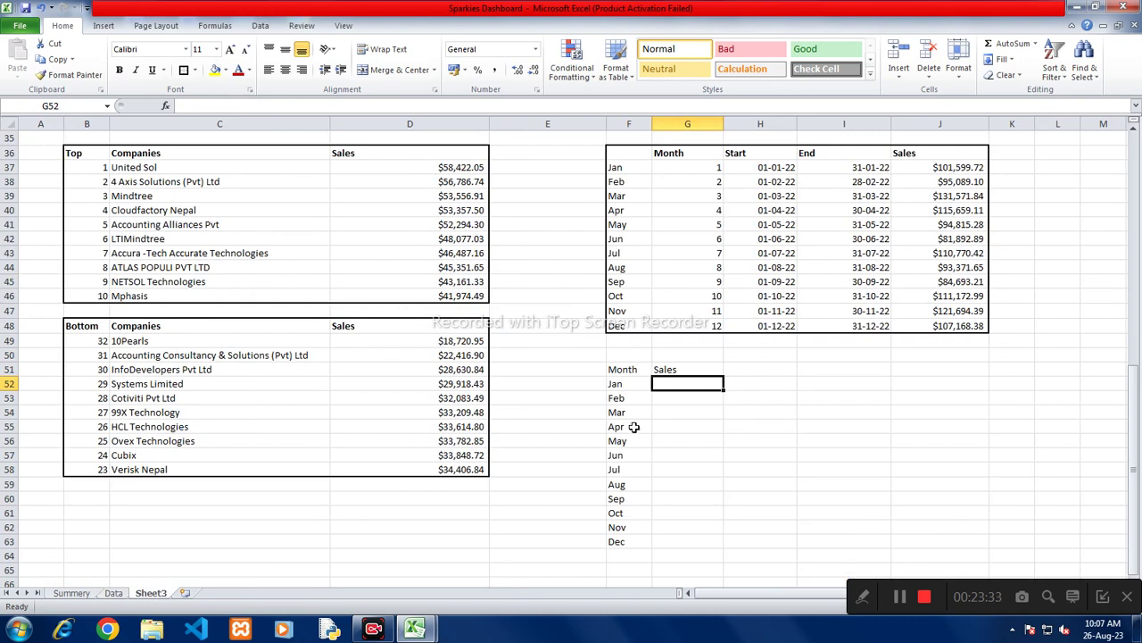
Step: Start a SUMIF in G52 using the absolute Data Month column C2:C793 and Jan as criteria
{"action": "type", "text": "=sum"}
{"action": "key", "text": "Down"}
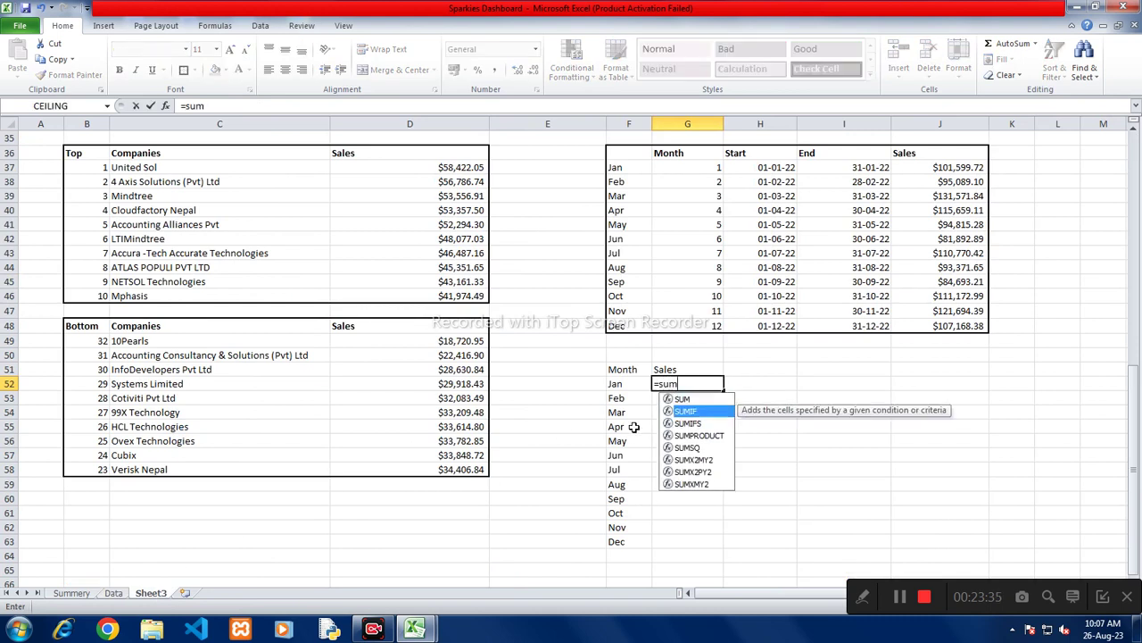
{"action": "key", "text": "Tab"}
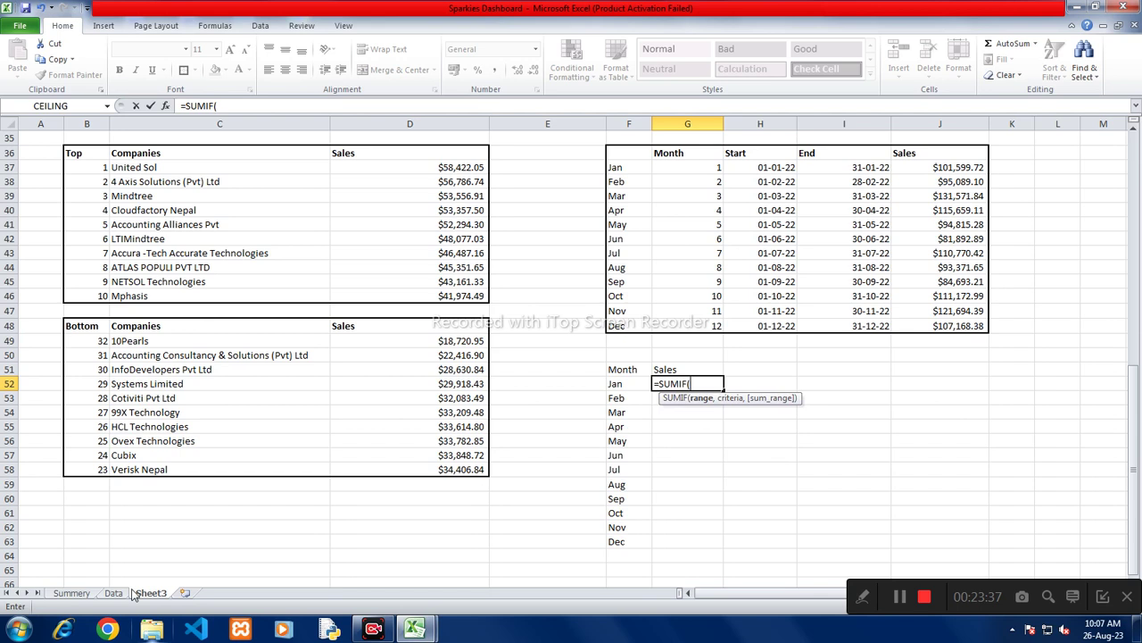
{"action": "left_click", "coordinate": [113, 592]}
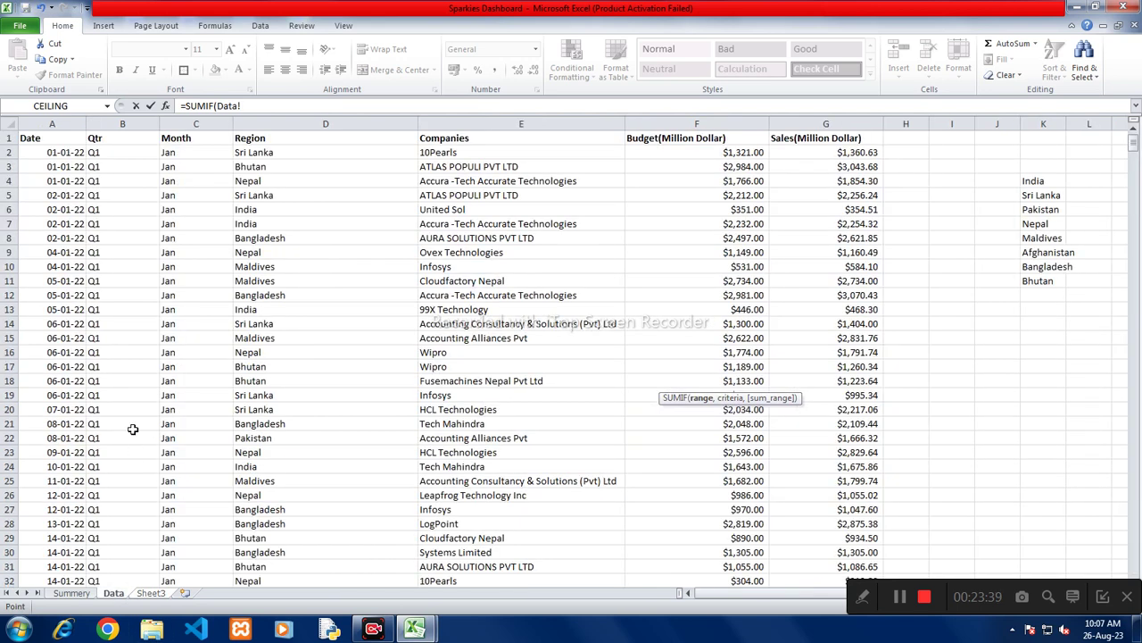
{"action": "left_click", "coordinate": [195, 349]}
{"action": "key", "text": "ctrl+Up"}
{"action": "key", "text": "Down"}
{"action": "key", "text": "ctrl+shift+Down"}
{"action": "key", "text": "F4"}
{"action": "type", "text": ","}
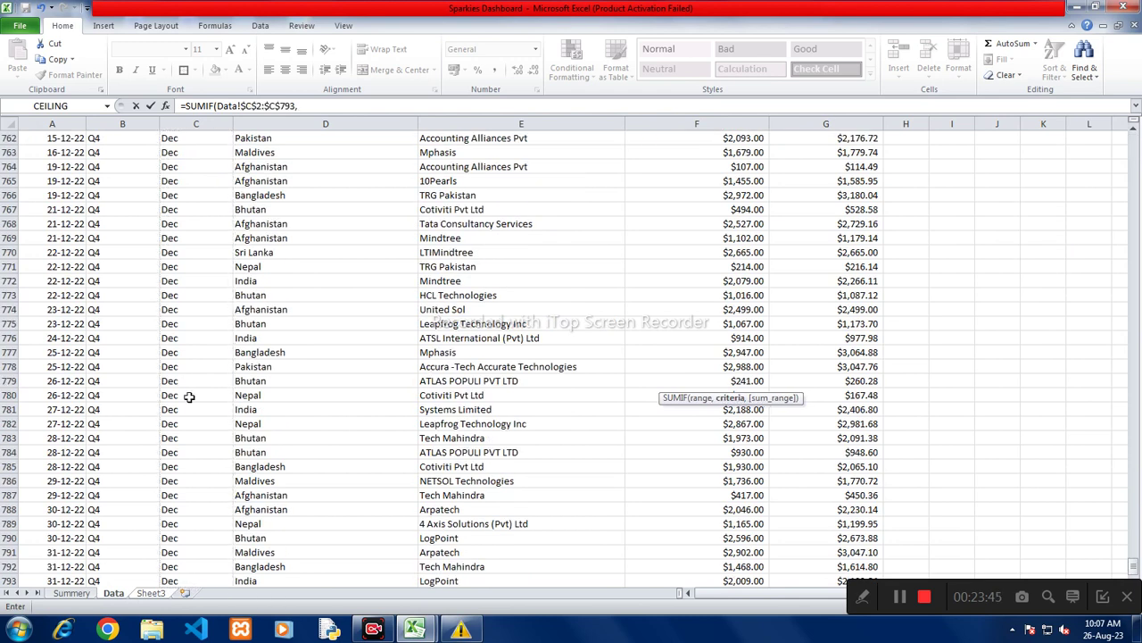
{"action": "left_click", "coordinate": [154, 593]}
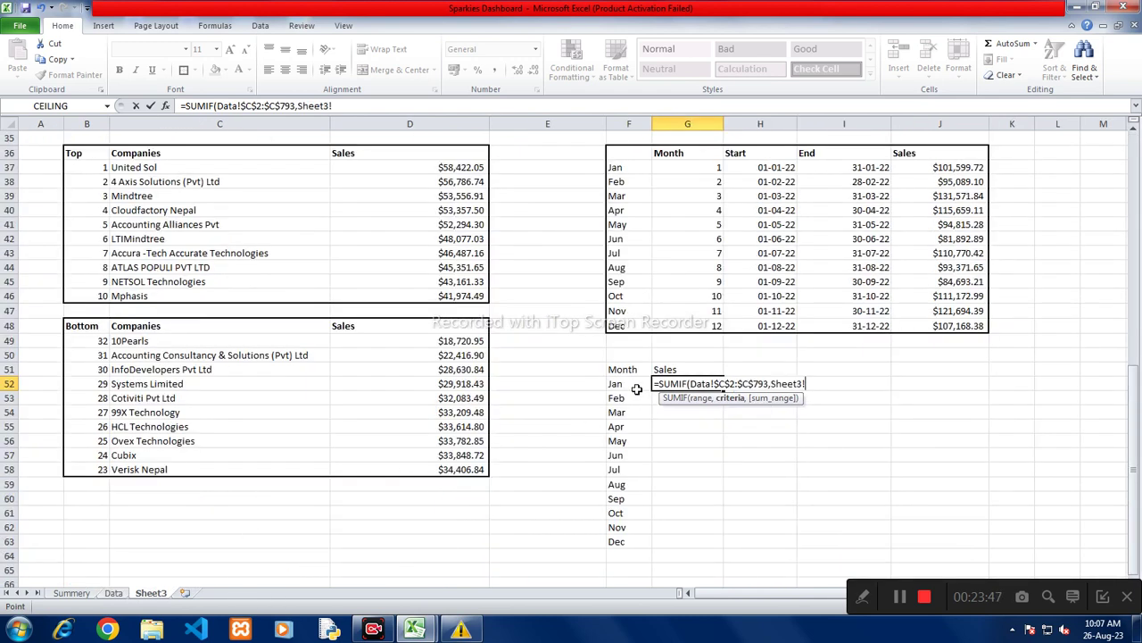
{"action": "key", "text": "BackSpace"}
{"action": "key", "text": "BackSpace"}
{"action": "key", "text": "BackSpace"}
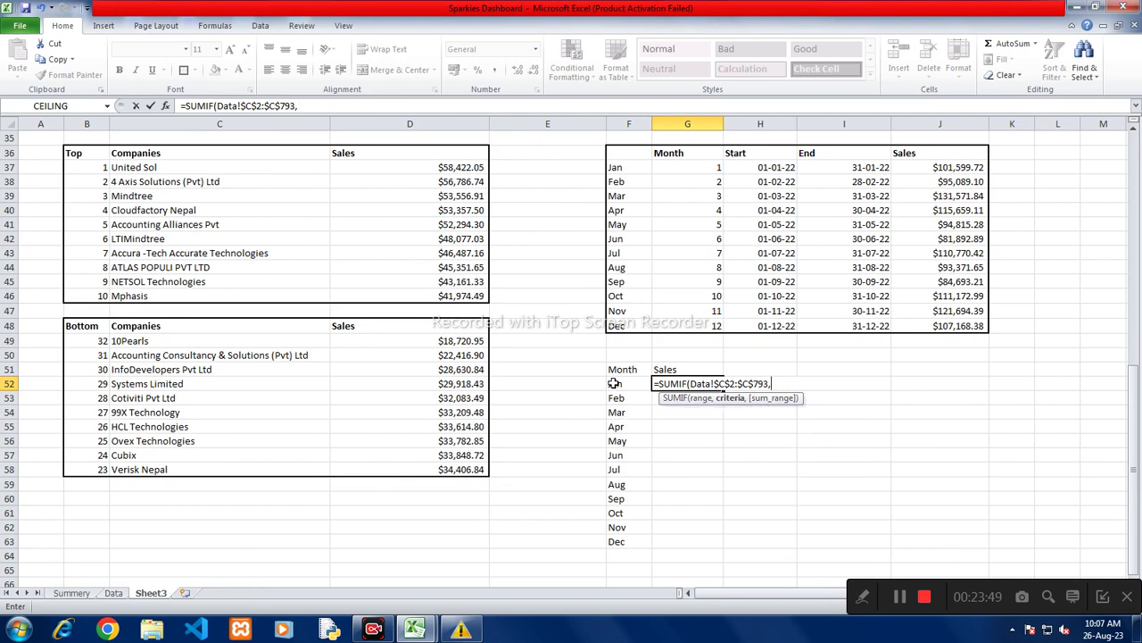
{"action": "left_click", "coordinate": [614, 383]}
{"action": "type", "text": ","}
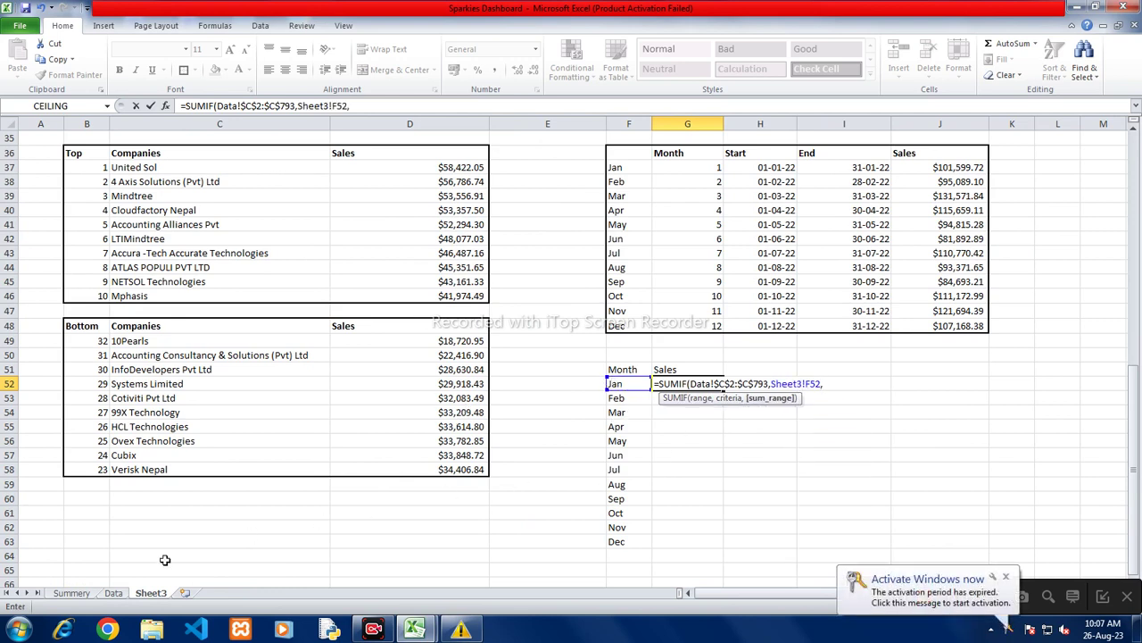
Step: Finish the SUMIF with the absolute Data sales range G2:G793 and fill it down through Dec
{"action": "left_click", "coordinate": [114, 592]}
{"action": "left_click", "coordinate": [847, 239]}
{"action": "key", "text": "ctrl+Up"}
{"action": "key", "text": "Down"}
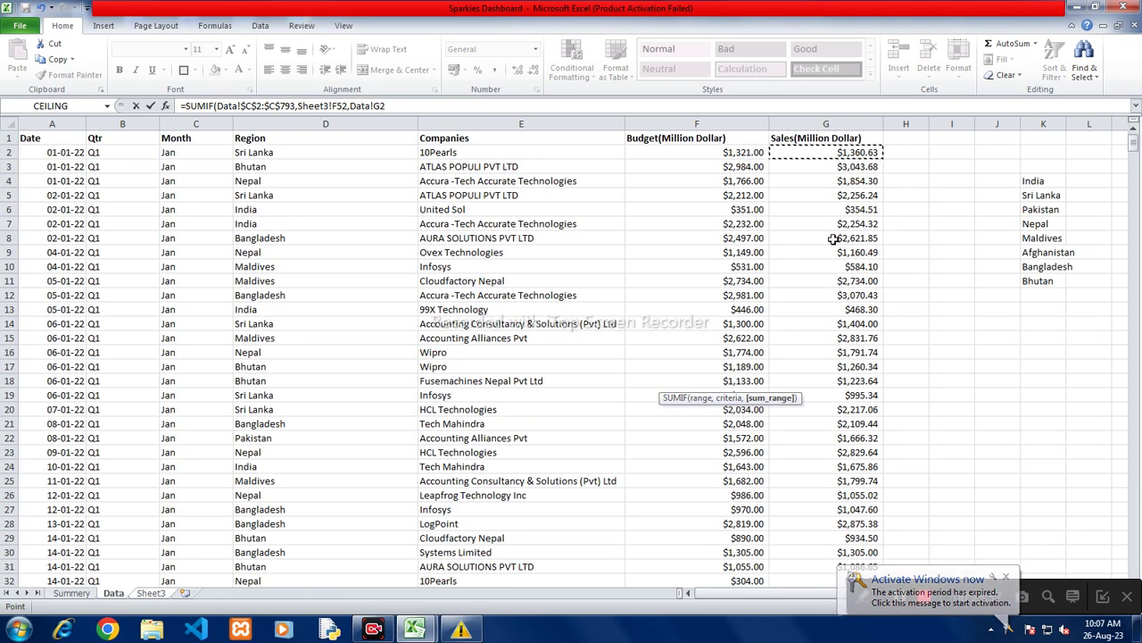
{"action": "key", "text": "ctrl+shift+Down"}
{"action": "key", "text": "F4"}
{"action": "key", "text": "Return"}
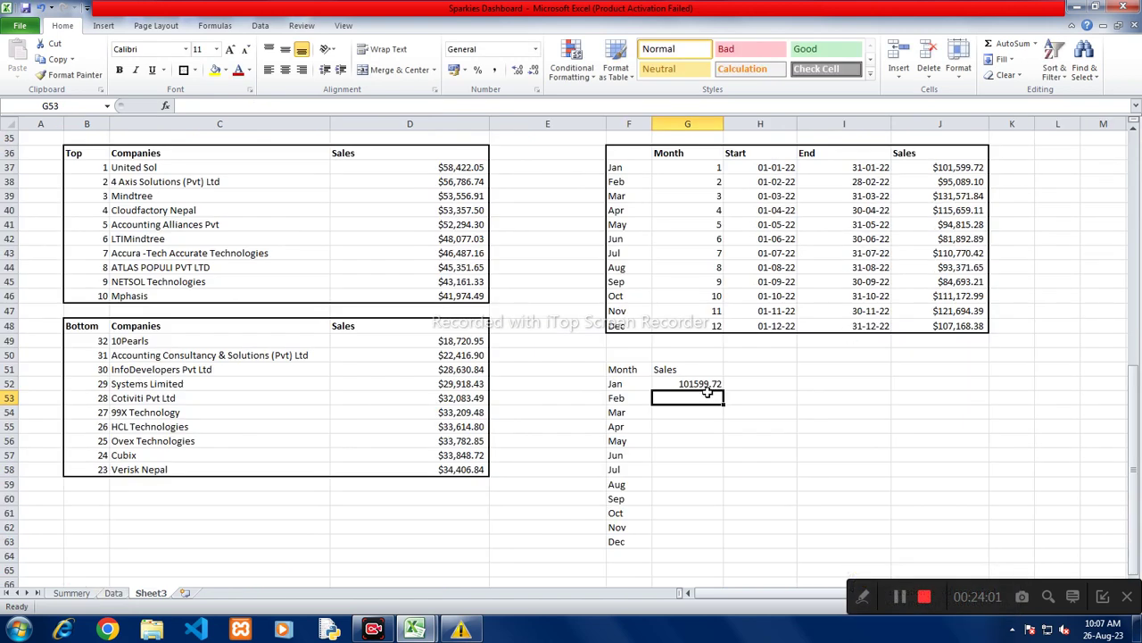
{"action": "left_click", "coordinate": [709, 385]}
{"action": "left_click_drag", "start_coordinate": [719, 390], "coordinate": [724, 544]}
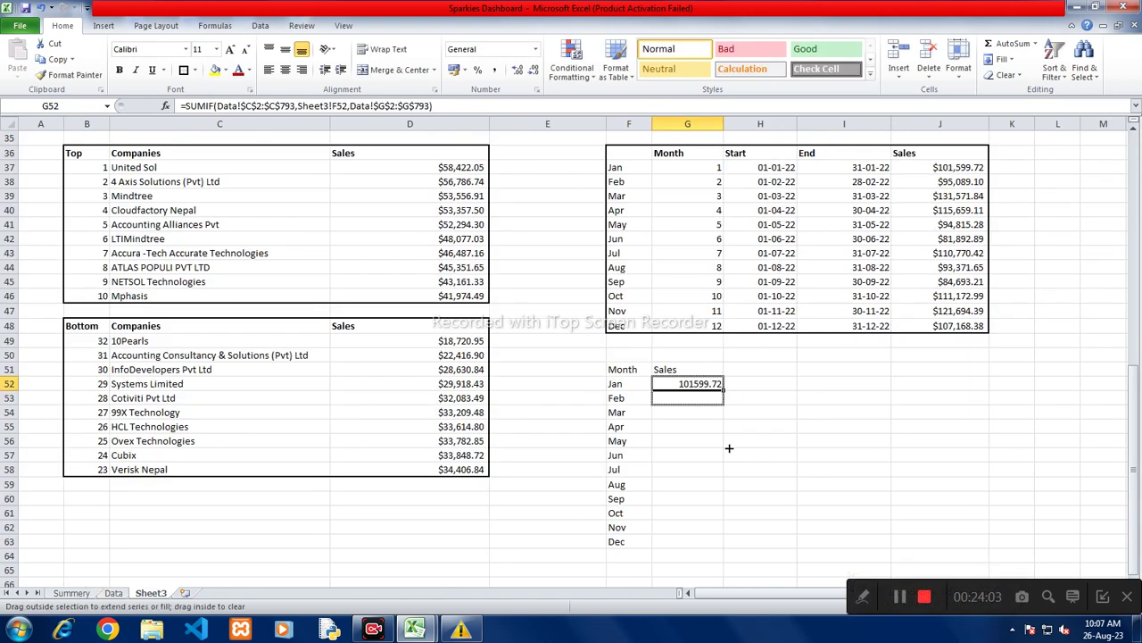
Step: Copy the monthly table's currency format from J46 onto G52:G63 with Format Painter
{"action": "left_click", "coordinate": [968, 300]}
{"action": "left_click", "coordinate": [67, 74]}
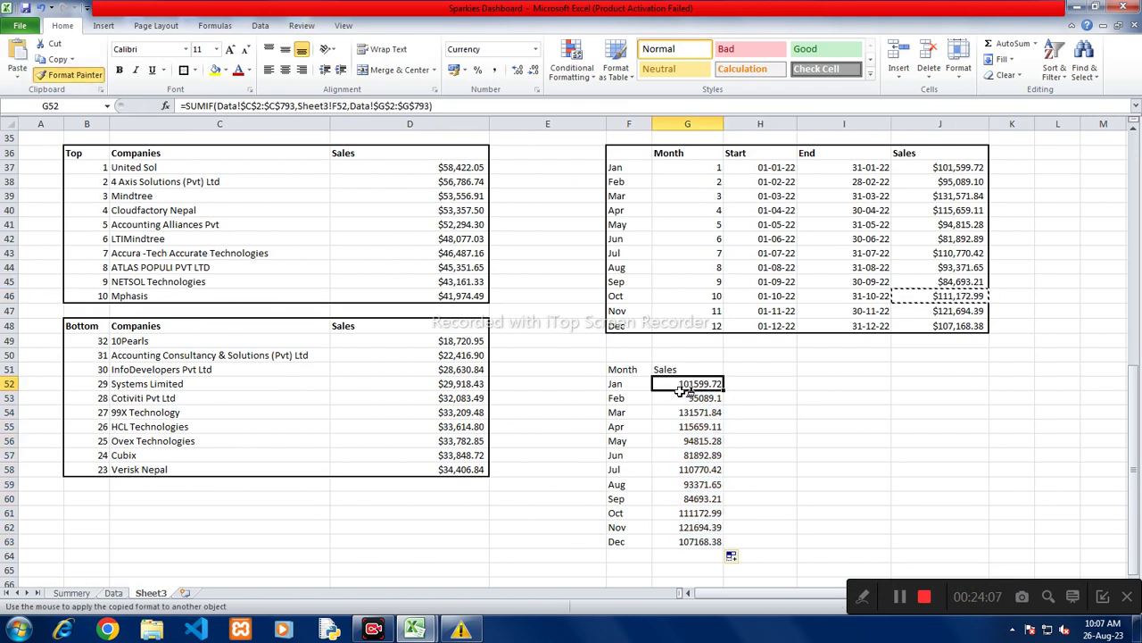
{"action": "left_click_drag", "start_coordinate": [680, 385], "coordinate": [710, 543]}
{"action": "left_click", "coordinate": [678, 470]}
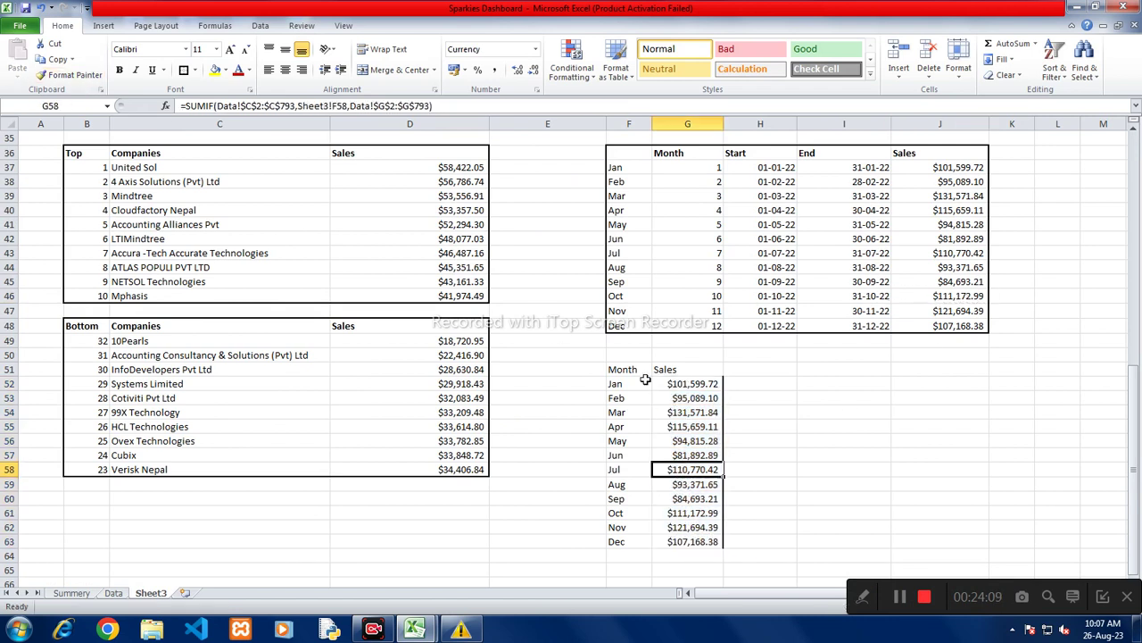
Step: Add borders to the Month and Sales list F51:G63 and select it for charting
{"action": "left_click_drag", "start_coordinate": [629, 369], "coordinate": [705, 542]}
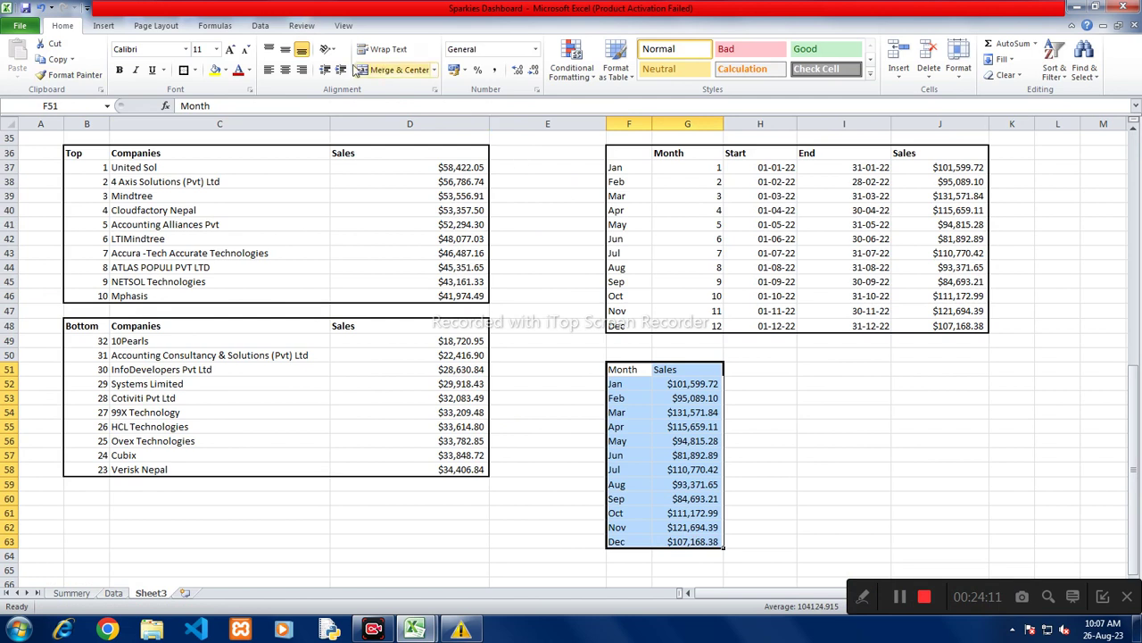
{"action": "left_click", "coordinate": [771, 402]}
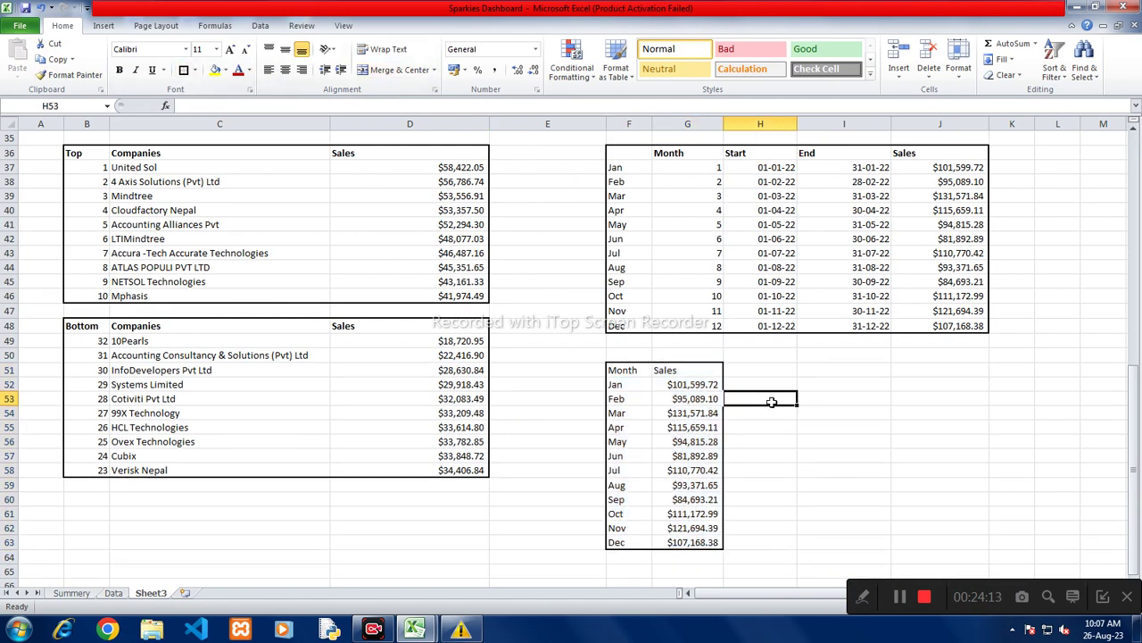
{"action": "scroll", "coordinate": [749, 410], "scroll_direction": "down", "scroll_amount": 2}
{"action": "scroll", "coordinate": [646, 474], "scroll_direction": "down", "scroll_amount": 1}
{"action": "left_click_drag", "start_coordinate": [626, 243], "coordinate": [703, 416]}
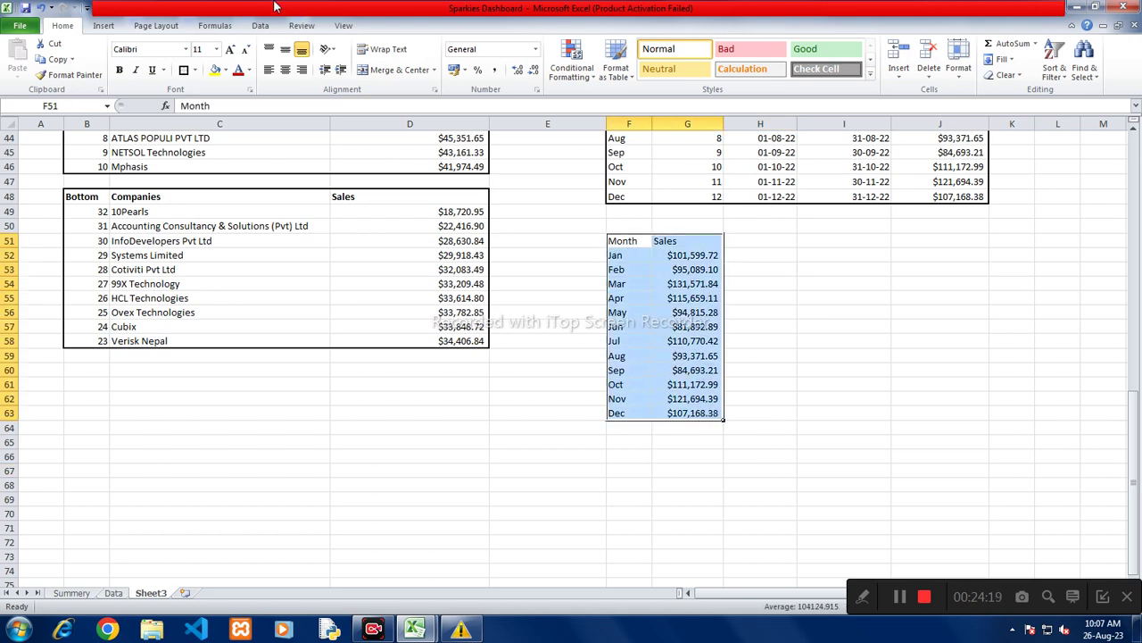
{"action": "left_click", "coordinate": [105, 27]}
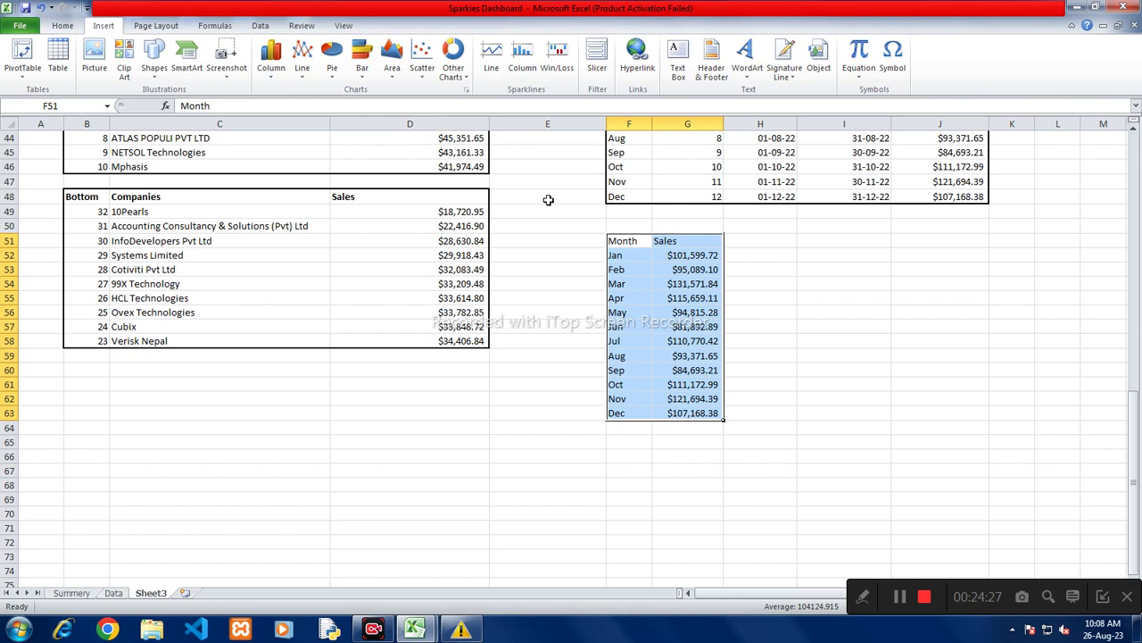
Step: Insert a clustered column chart of the Jan–Dec sales, widen it, and fine-tune its height
{"action": "left_click", "coordinate": [281, 77]}
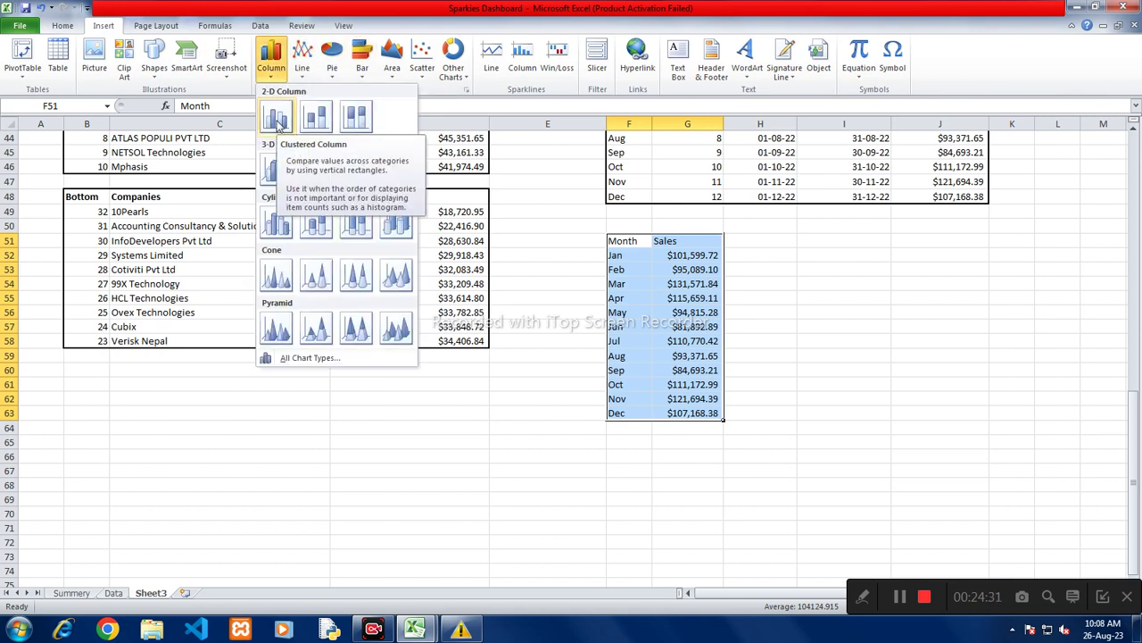
{"action": "left_click", "coordinate": [277, 119]}
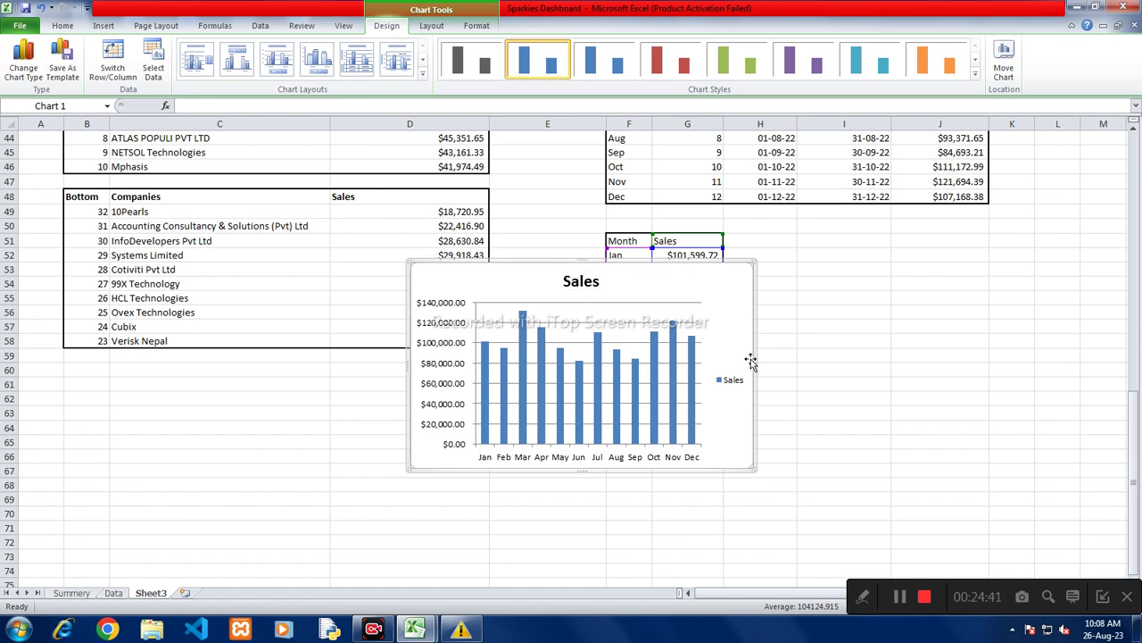
{"action": "left_click_drag", "start_coordinate": [755, 361], "coordinate": [929, 362]}
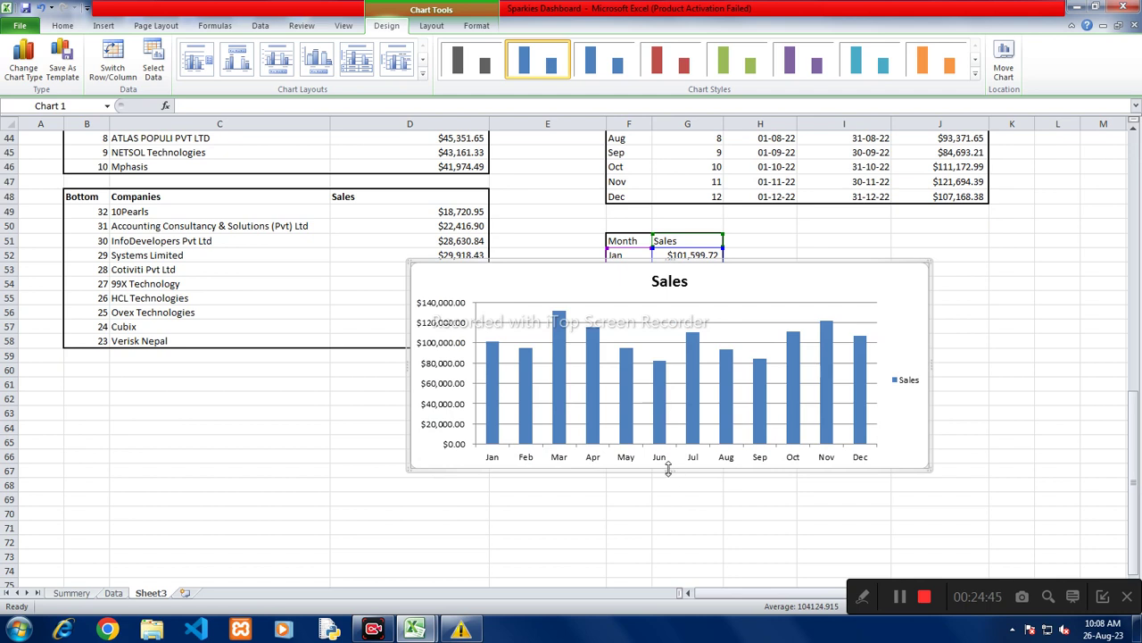
{"action": "left_click_drag", "start_coordinate": [670, 468], "coordinate": [669, 425]}
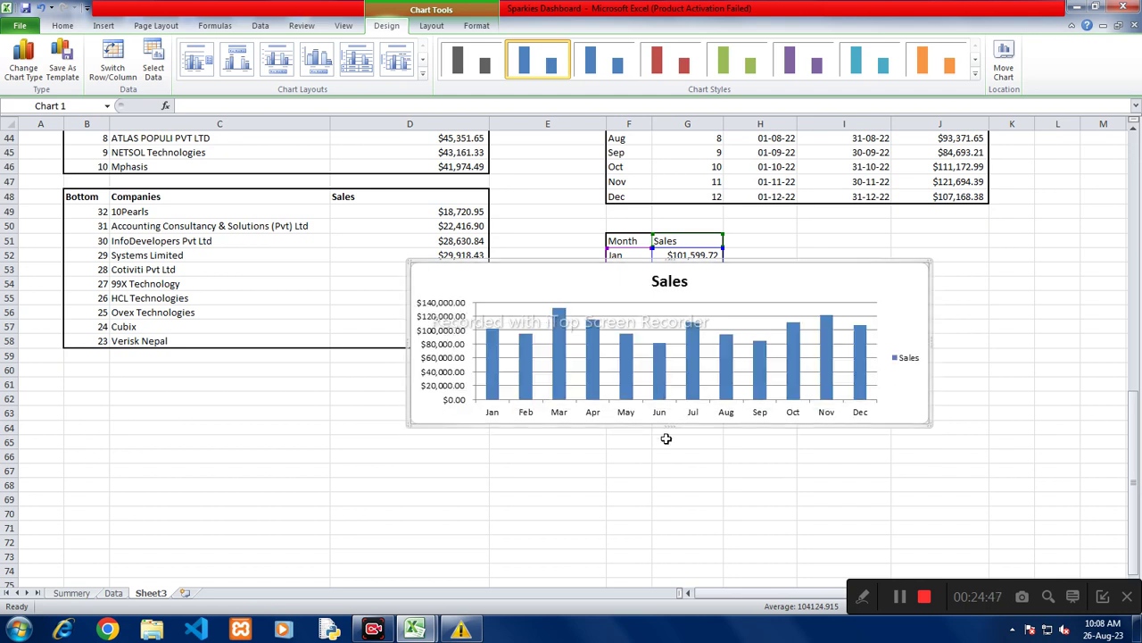
{"action": "left_click_drag", "start_coordinate": [669, 425], "coordinate": [671, 444]}
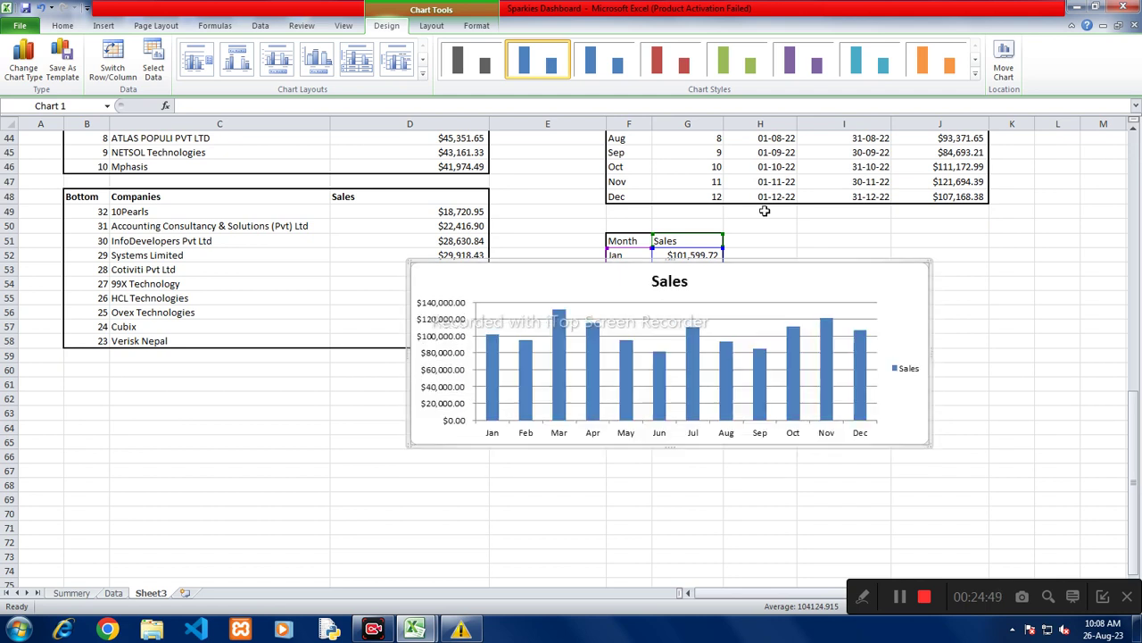
Step: Move the Sales chart as an object onto the Summary sheet
{"action": "left_click", "coordinate": [1006, 64]}
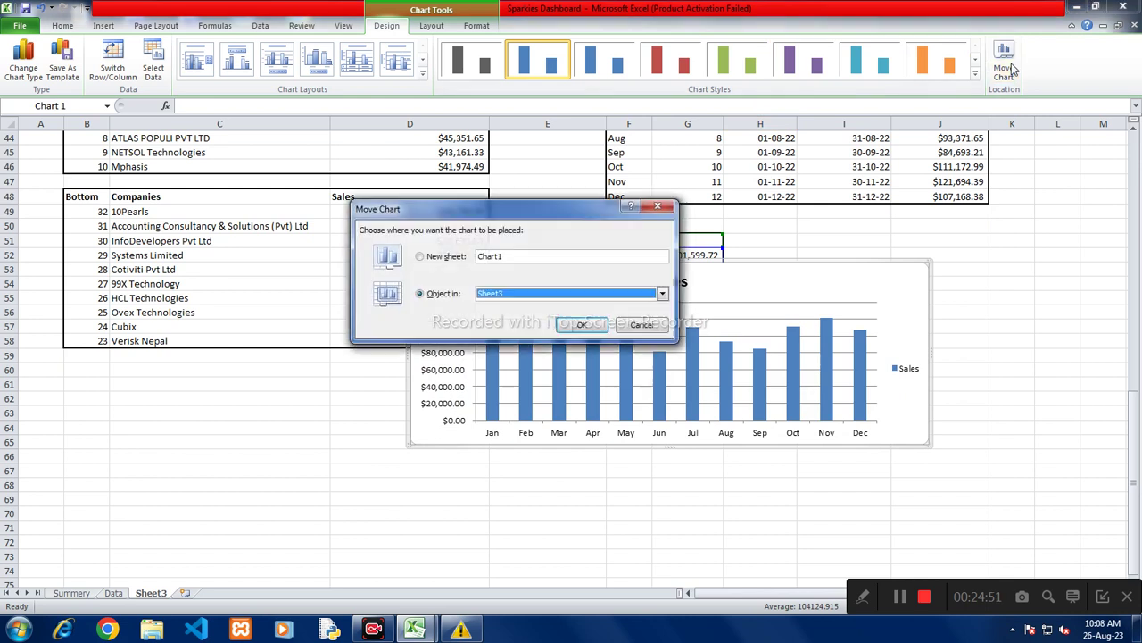
{"action": "left_click", "coordinate": [451, 258]}
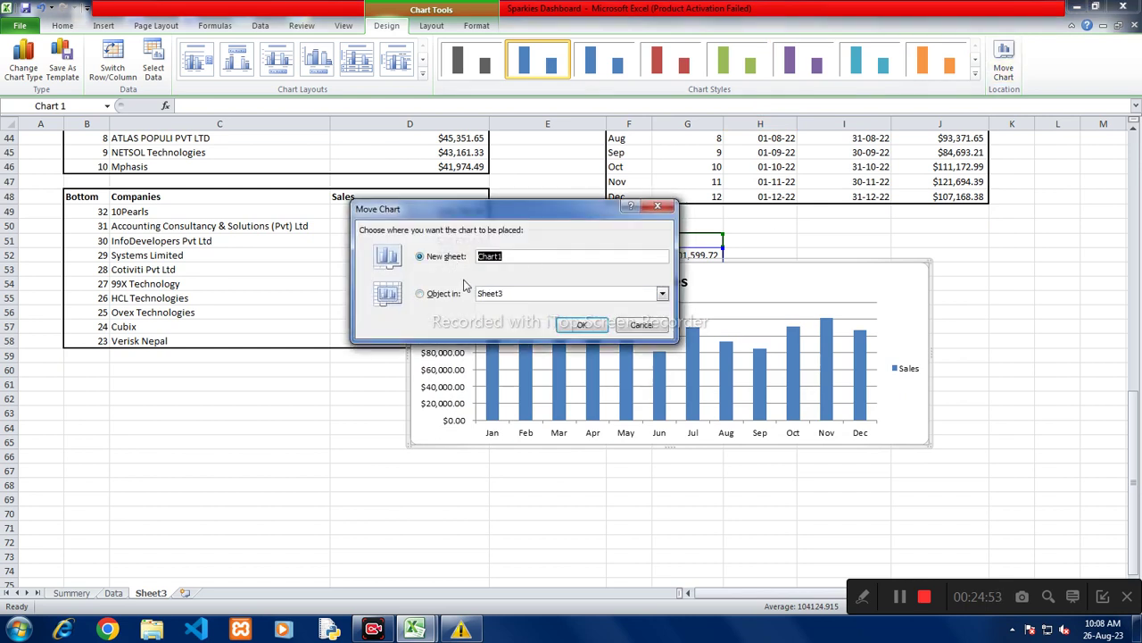
{"action": "left_click", "coordinate": [420, 293]}
{"action": "left_click", "coordinate": [538, 298]}
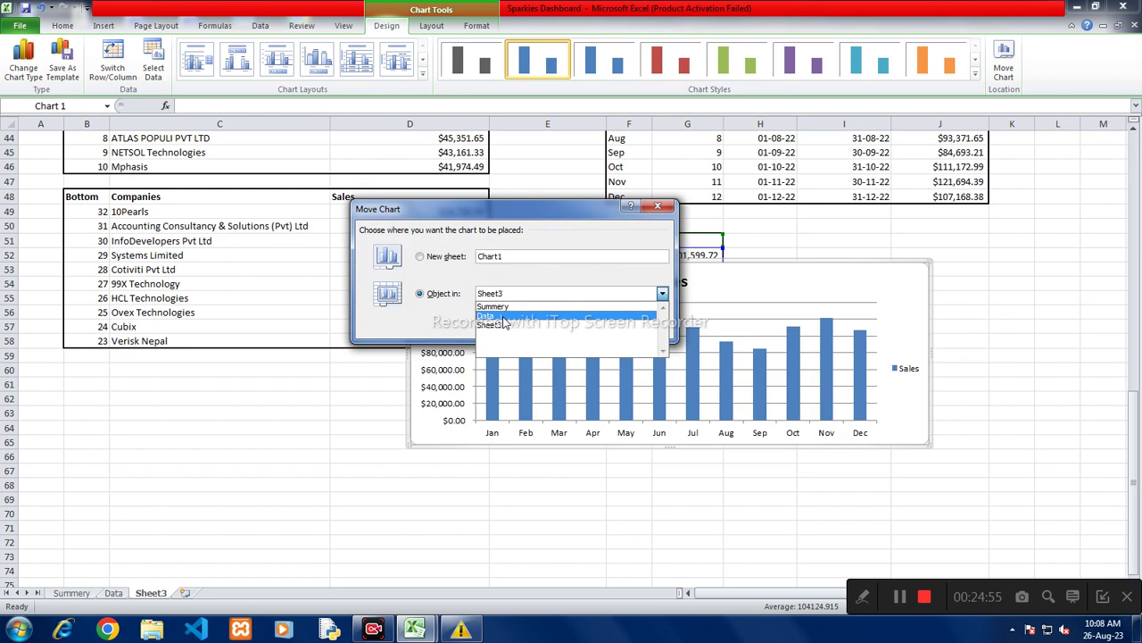
{"action": "left_click", "coordinate": [496, 307]}
{"action": "left_click", "coordinate": [565, 323]}
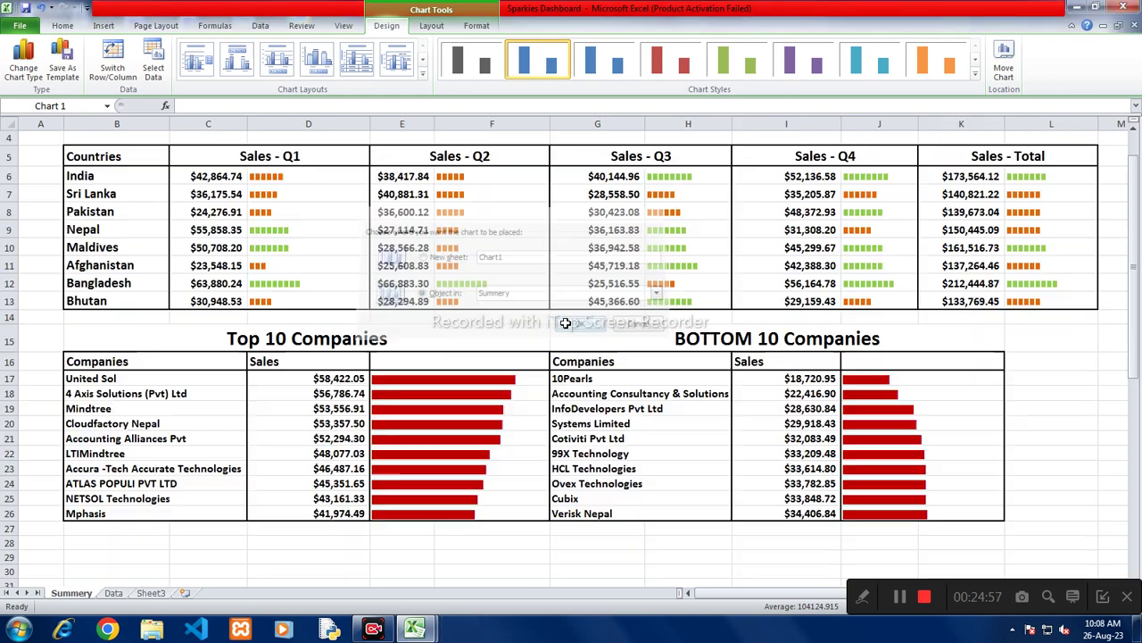
Step: Position the chart just below the Top 10 Companies table and make it narrower
{"action": "scroll", "coordinate": [339, 393], "scroll_direction": "down", "scroll_amount": 5}
{"action": "scroll", "coordinate": [379, 379], "scroll_direction": "up", "scroll_amount": 6}
{"action": "scroll", "coordinate": [696, 347], "scroll_direction": "down", "scroll_amount": 8}
{"action": "scroll", "coordinate": [696, 347], "scroll_direction": "down", "scroll_amount": 6}
{"action": "scroll", "coordinate": [587, 318], "scroll_direction": "up", "scroll_amount": 3}
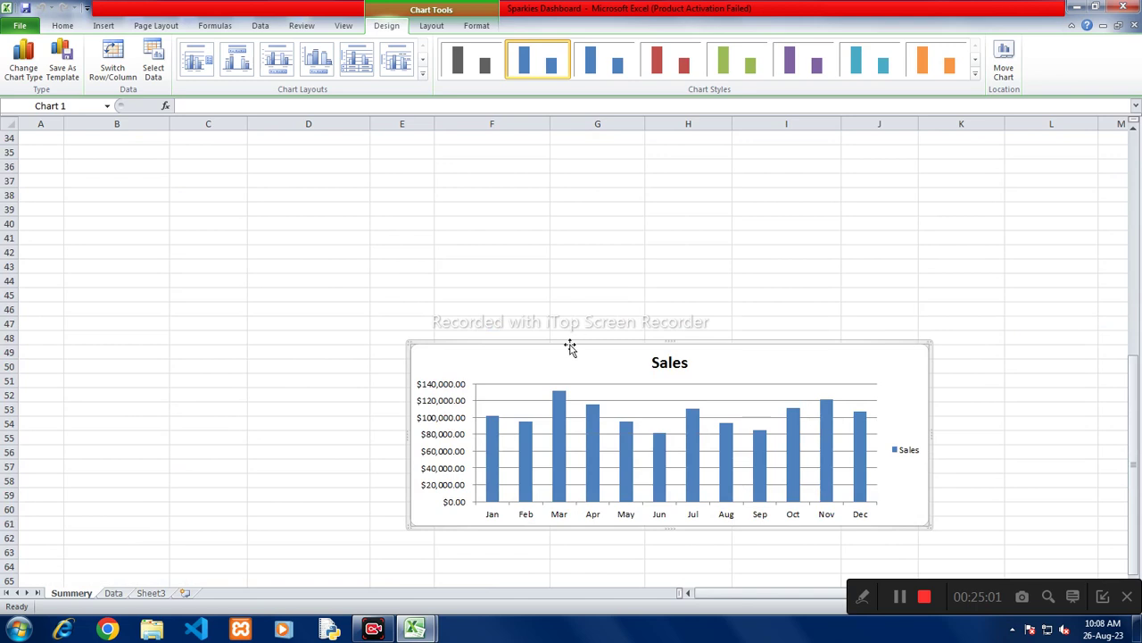
{"action": "left_click_drag", "start_coordinate": [471, 273], "coordinate": [265, 158]}
{"action": "scroll", "coordinate": [265, 158], "scroll_direction": "up", "scroll_amount": 5}
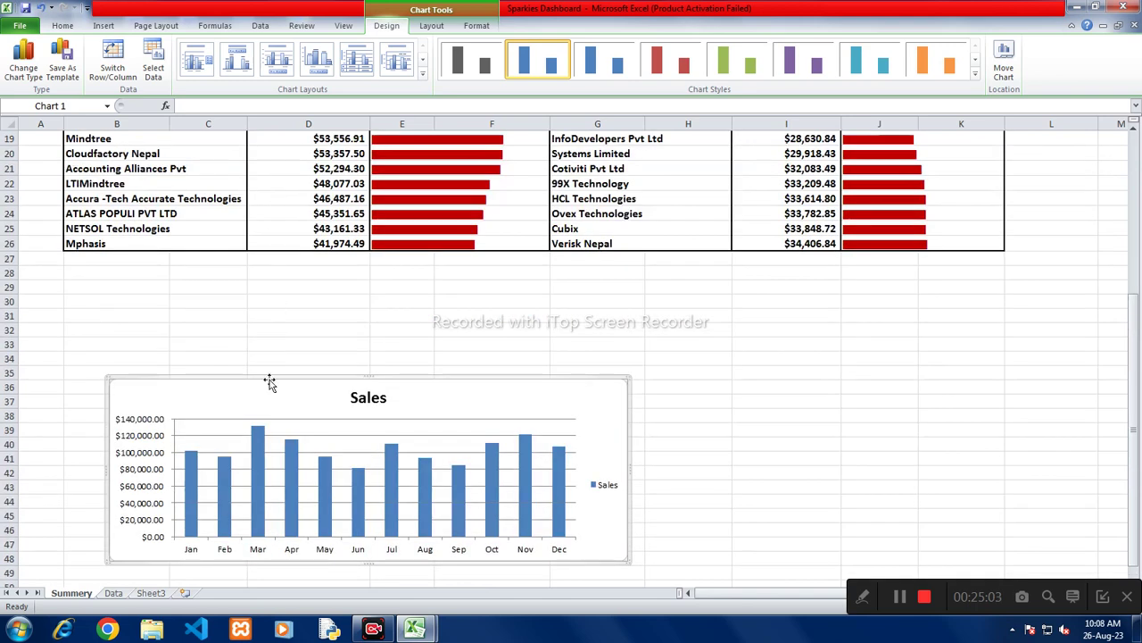
{"action": "left_click_drag", "start_coordinate": [269, 377], "coordinate": [222, 260]}
{"action": "left_click", "coordinate": [629, 405]}
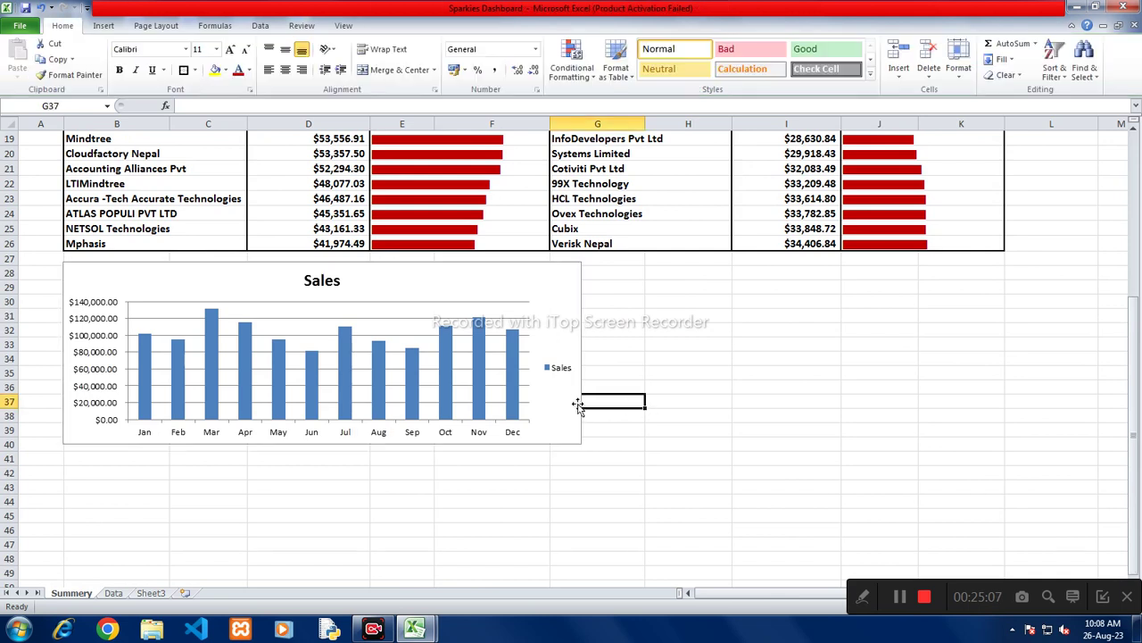
{"action": "left_click", "coordinate": [574, 402]}
{"action": "left_click_drag", "start_coordinate": [584, 351], "coordinate": [428, 350]}
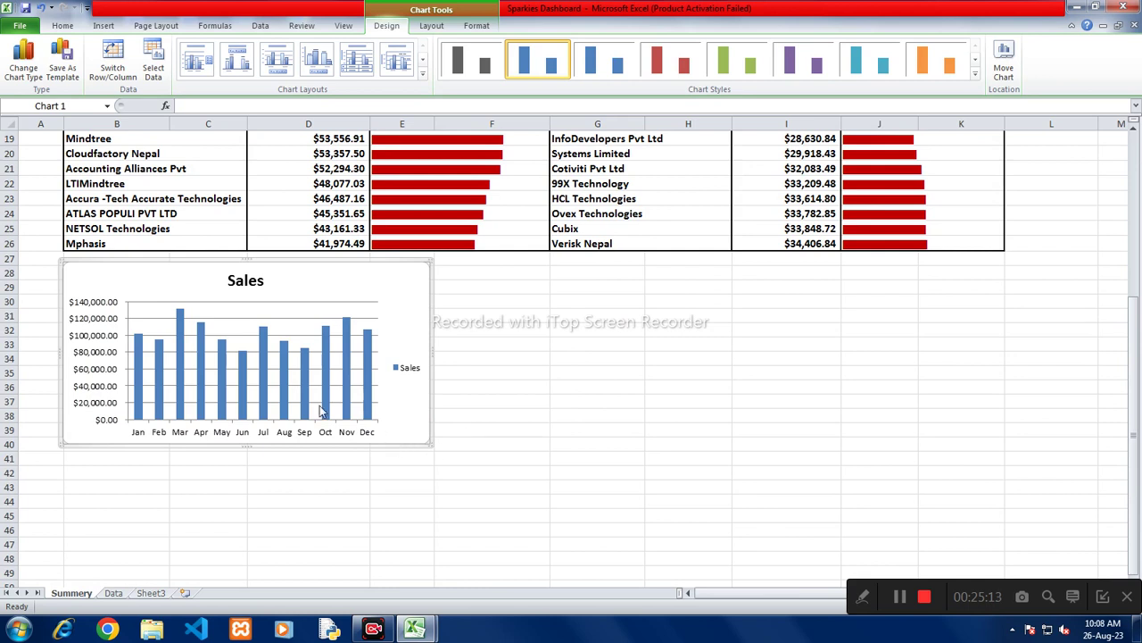
Step: Fill the Mar column of the Sales chart green
{"action": "left_click", "coordinate": [180, 345]}
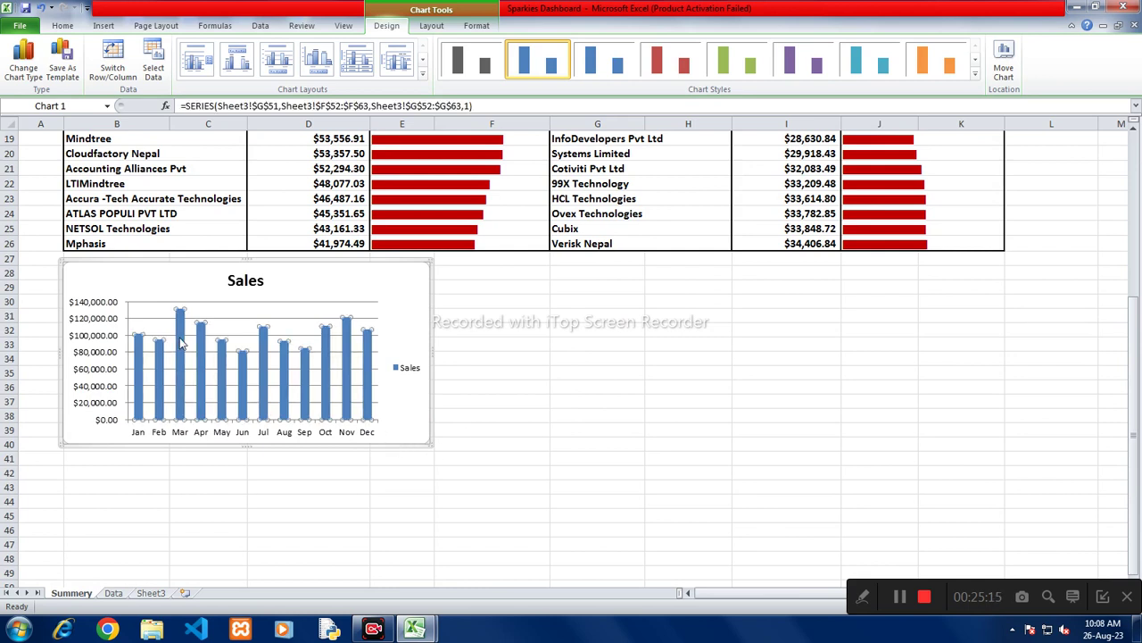
{"action": "left_click", "coordinate": [180, 345]}
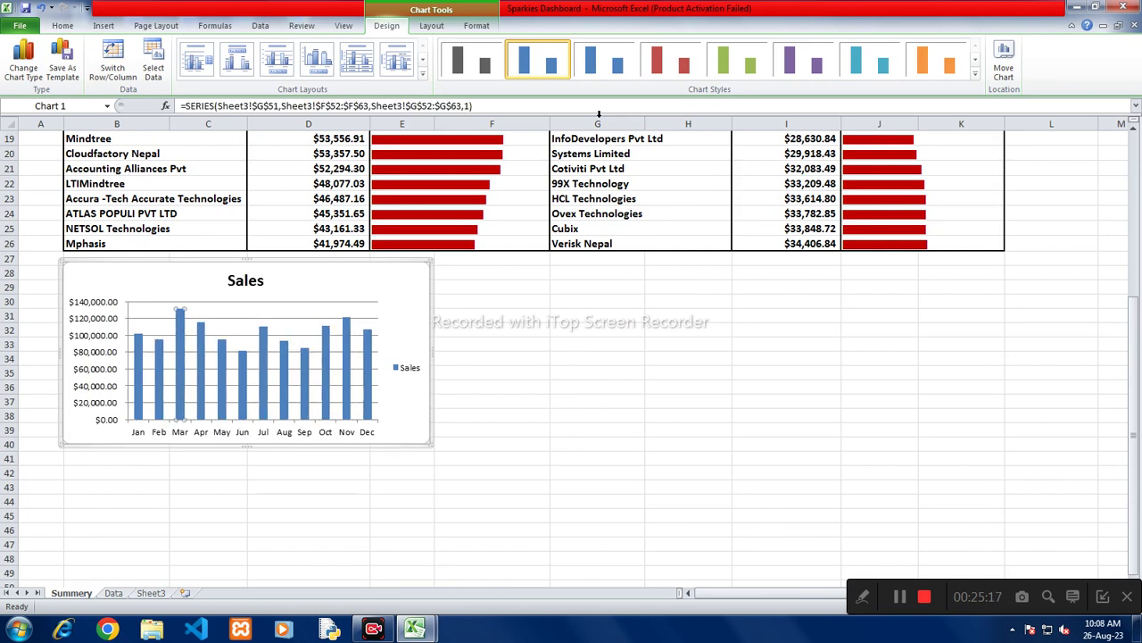
{"action": "left_click", "coordinate": [447, 25]}
{"action": "left_click", "coordinate": [477, 25]}
{"action": "left_click", "coordinate": [464, 44]}
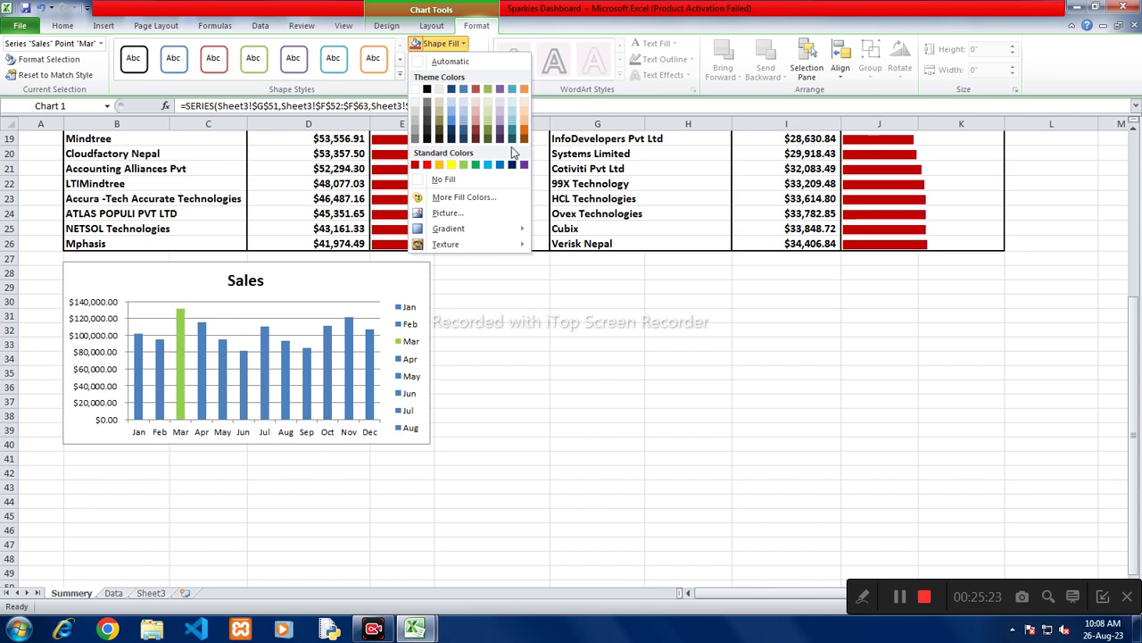
{"action": "left_click", "coordinate": [477, 164]}
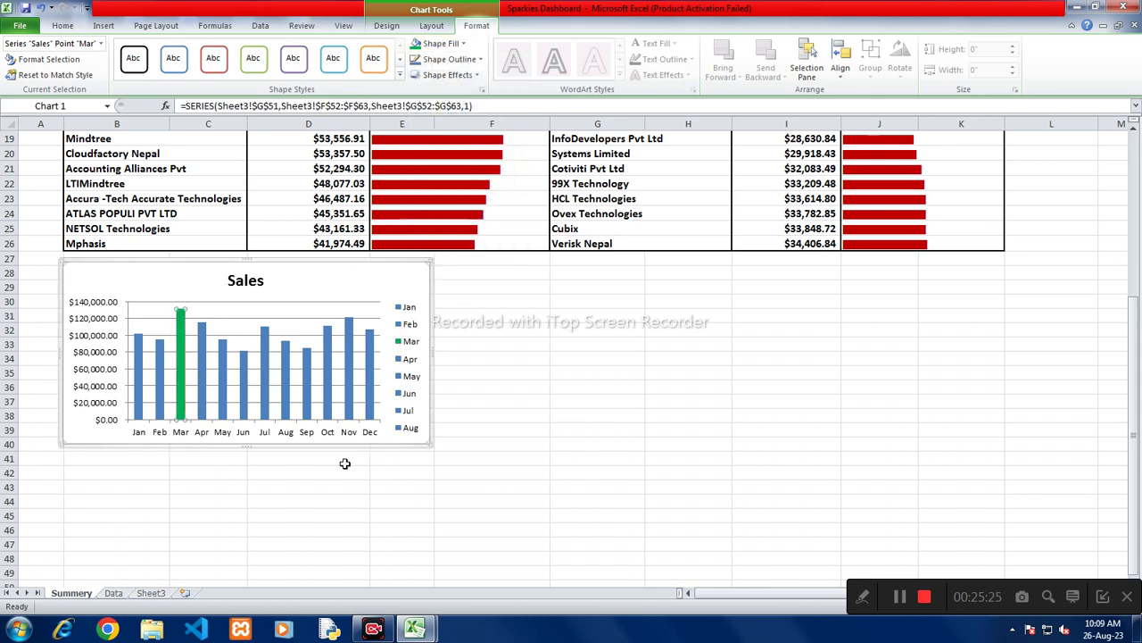
{"action": "left_click", "coordinate": [308, 468]}
Step: Fill the Jun column of the Sales chart red
{"action": "left_click", "coordinate": [245, 388]}
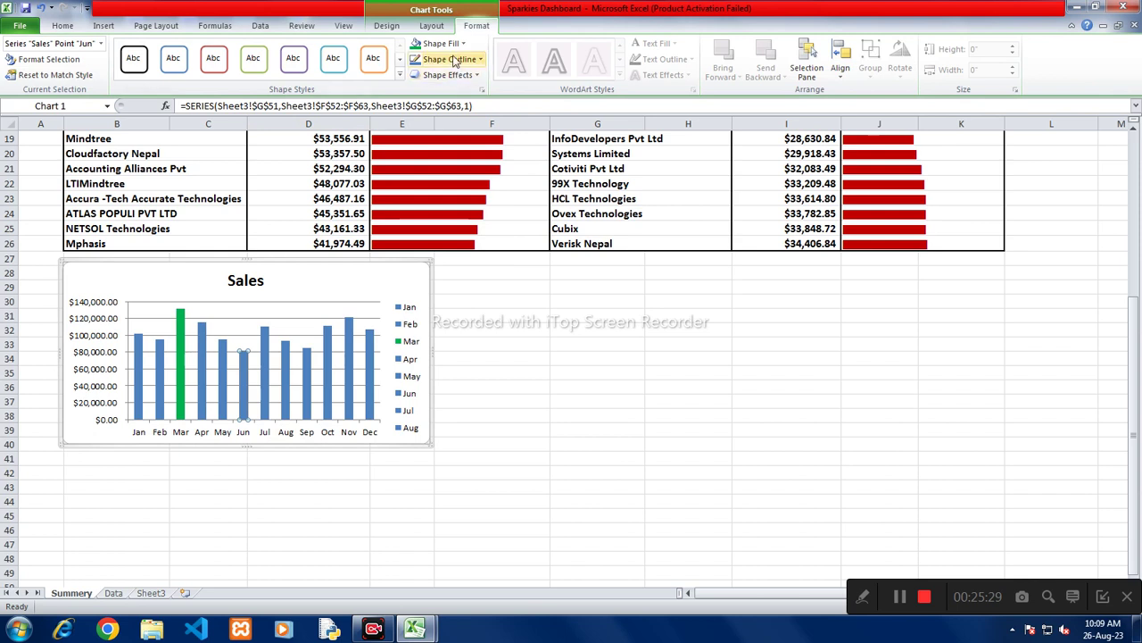
{"action": "left_click", "coordinate": [462, 43]}
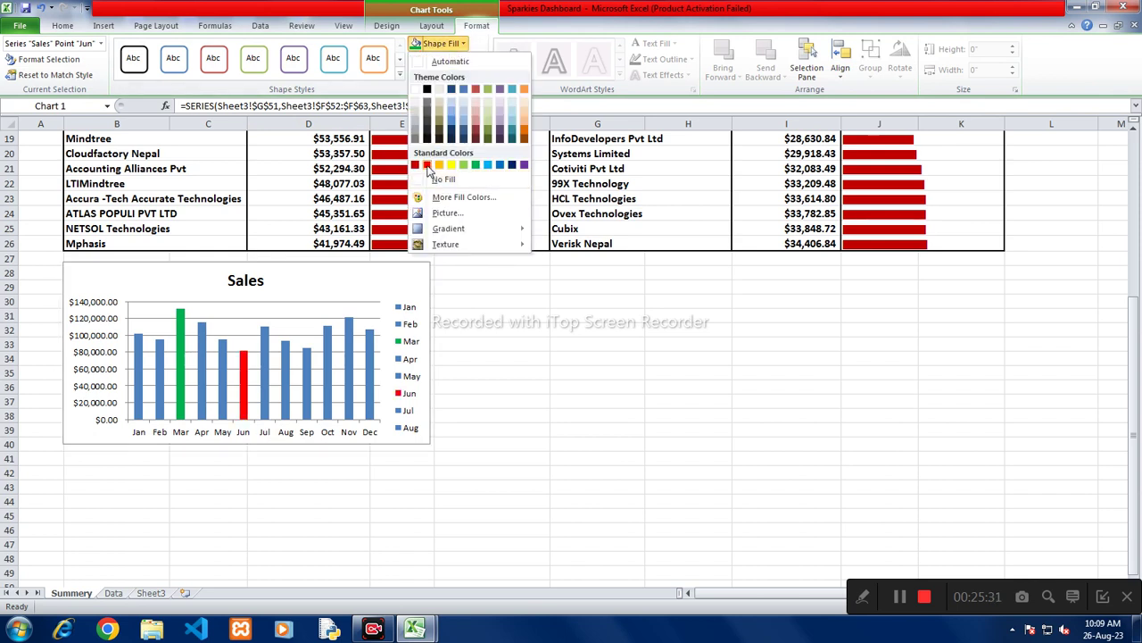
{"action": "left_click", "coordinate": [427, 166]}
{"action": "left_click", "coordinate": [505, 373]}
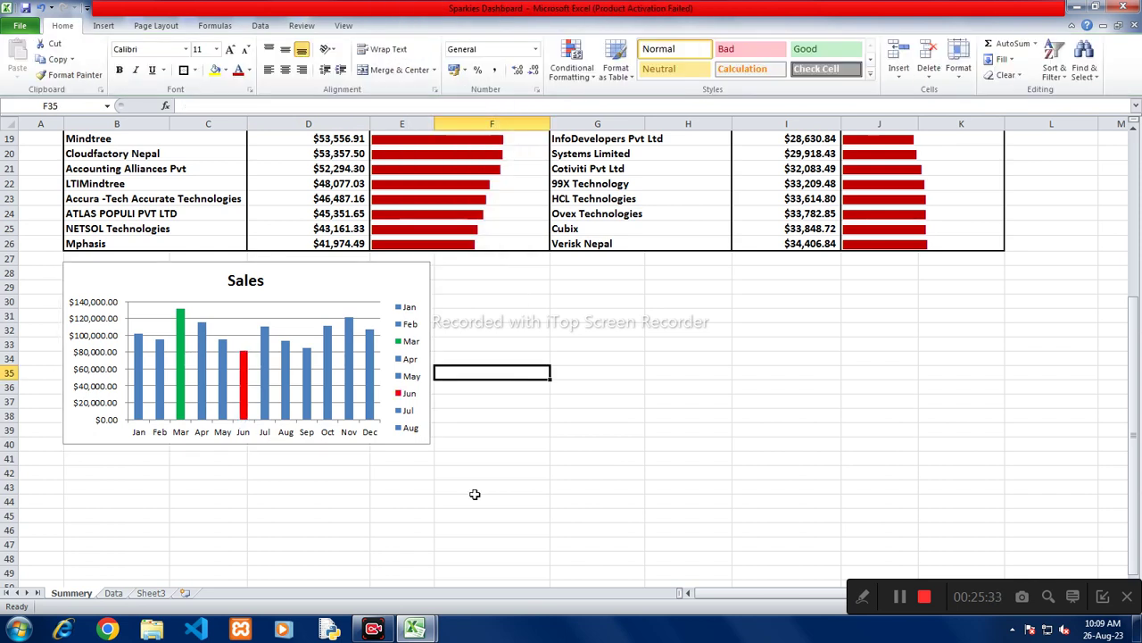
Step: Reset all the sales bars to a dark blue fill
{"action": "left_click", "coordinate": [373, 412]}
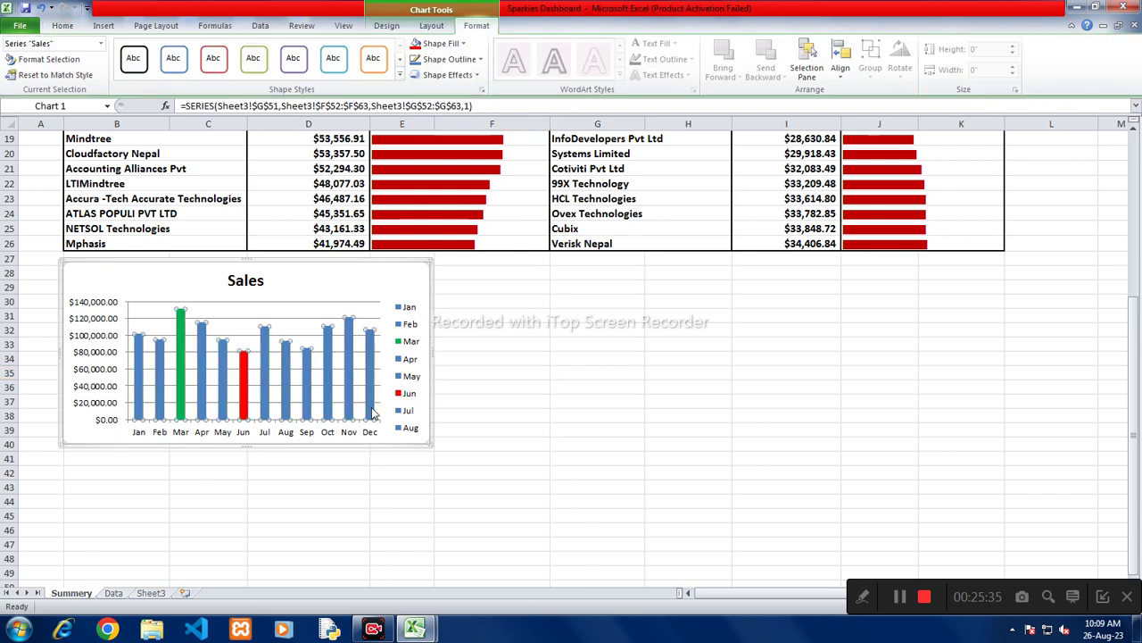
{"action": "left_click", "coordinate": [402, 460]}
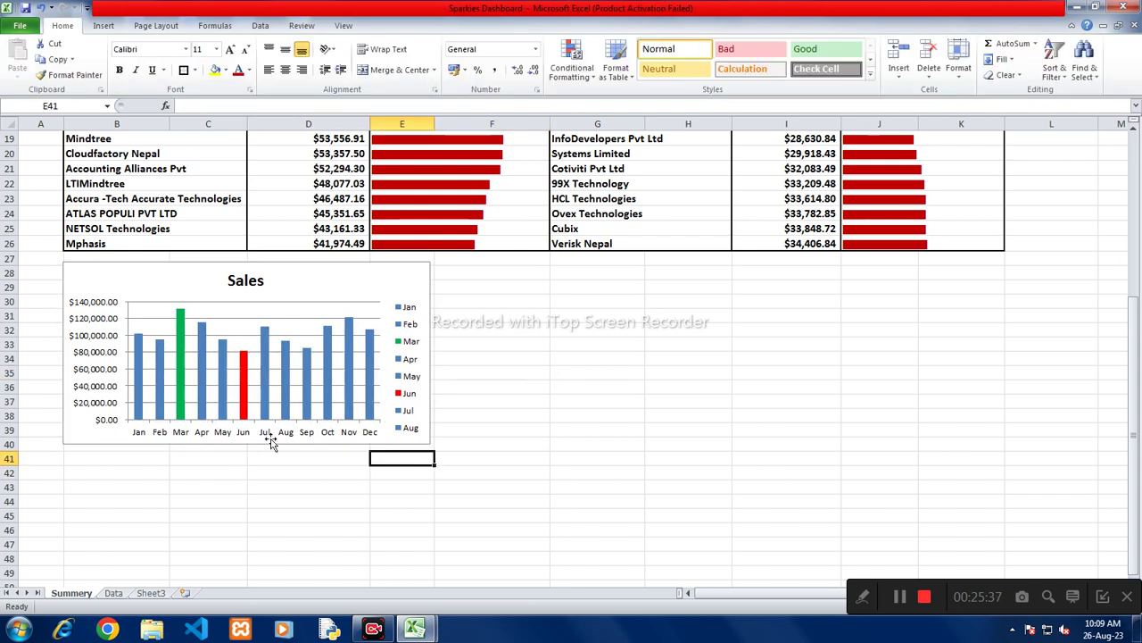
{"action": "left_click", "coordinate": [371, 402]}
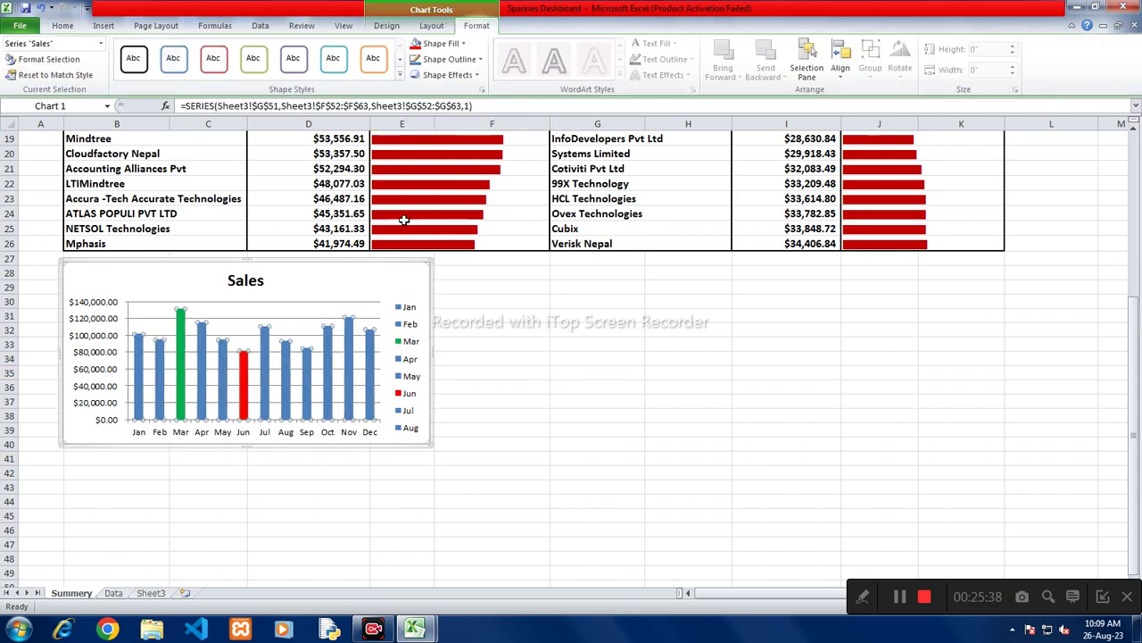
{"action": "left_click", "coordinate": [443, 43]}
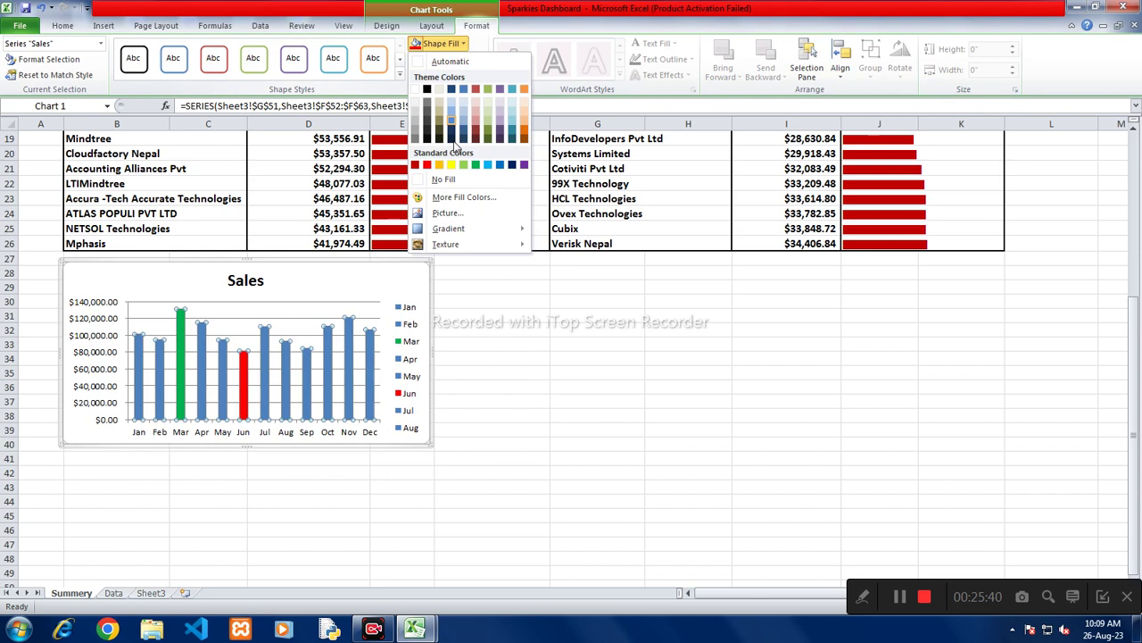
{"action": "left_click", "coordinate": [515, 170]}
{"action": "left_click", "coordinate": [291, 472]}
Step: Recolour the Mar column green and the Jun column red again
{"action": "left_click", "coordinate": [183, 330]}
{"action": "left_click", "coordinate": [183, 329]}
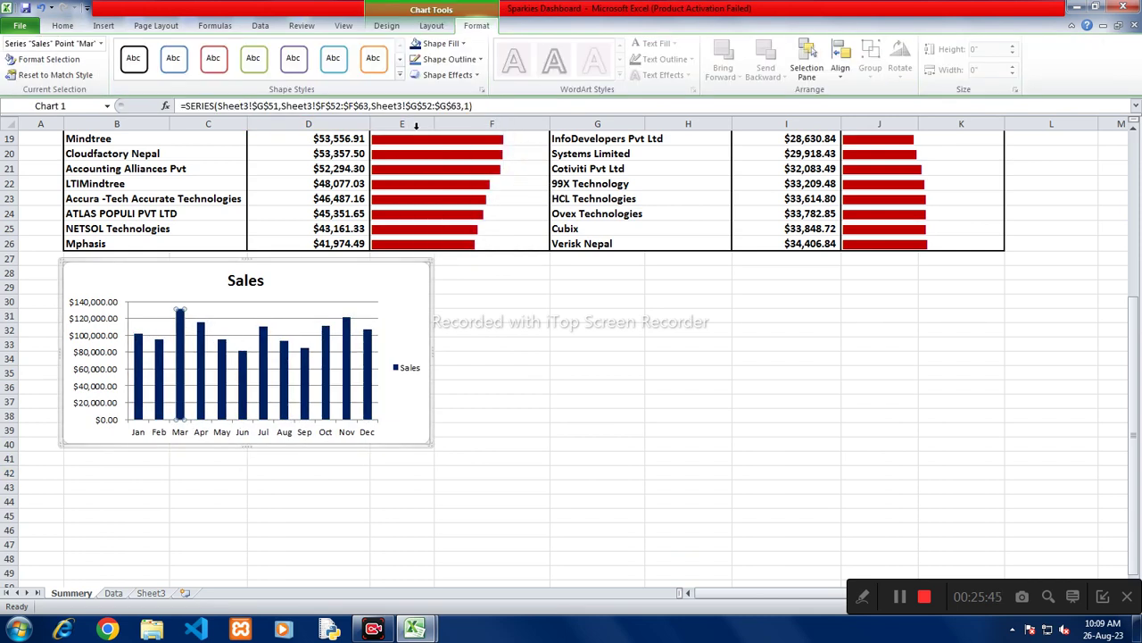
{"action": "left_click", "coordinate": [441, 42]}
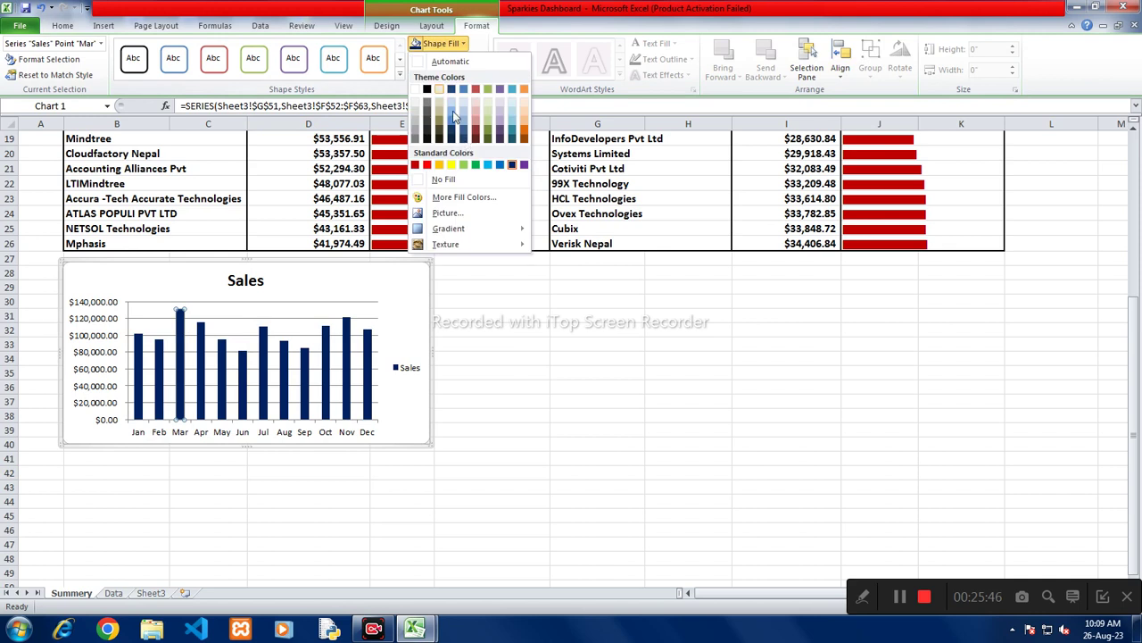
{"action": "left_click", "coordinate": [475, 165]}
{"action": "left_click", "coordinate": [243, 375]}
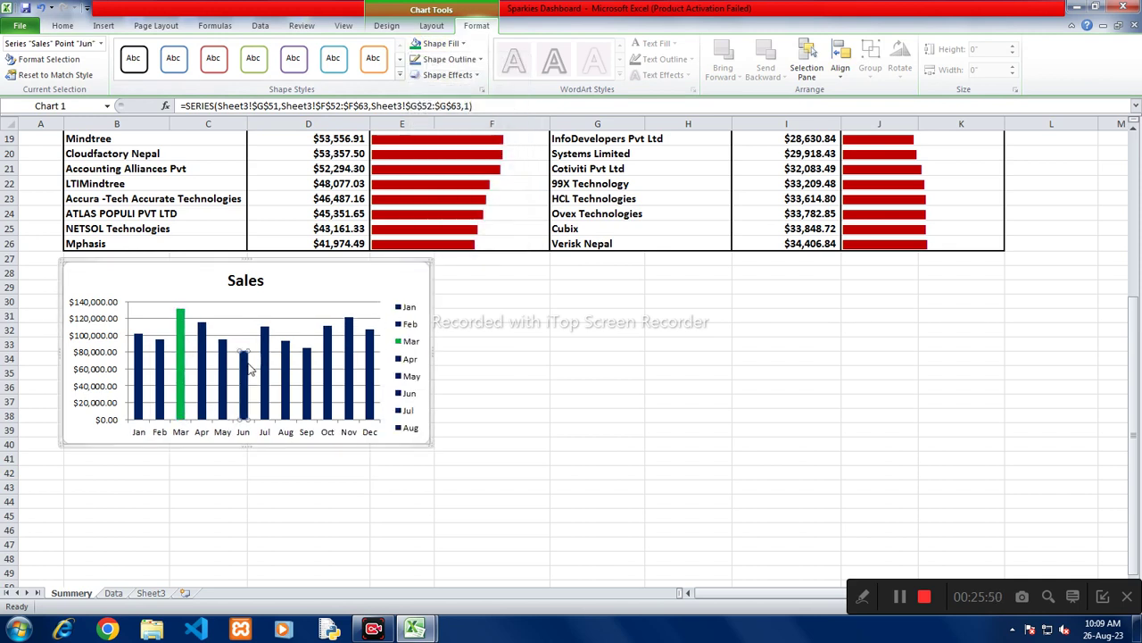
{"action": "left_click", "coordinate": [451, 60]}
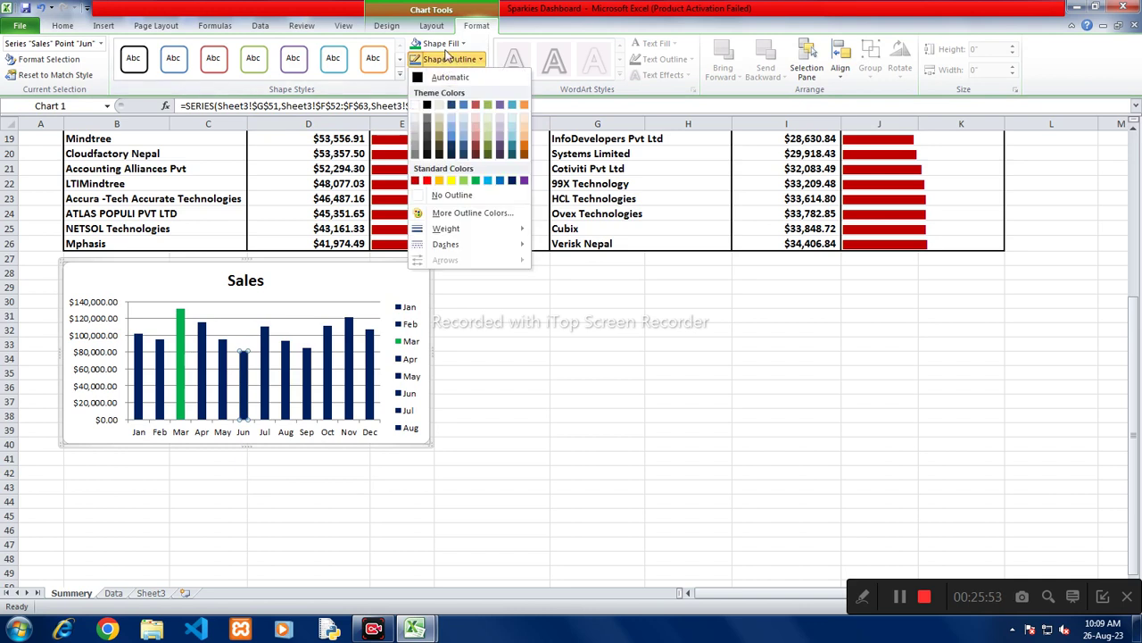
{"action": "left_click", "coordinate": [441, 44]}
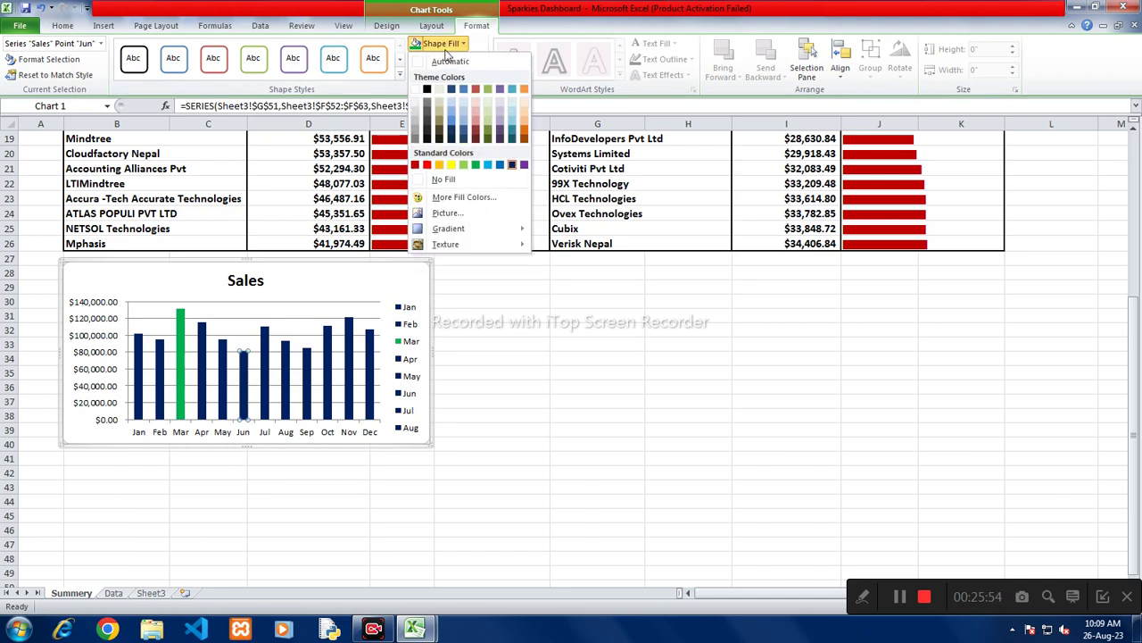
{"action": "left_click", "coordinate": [426, 164]}
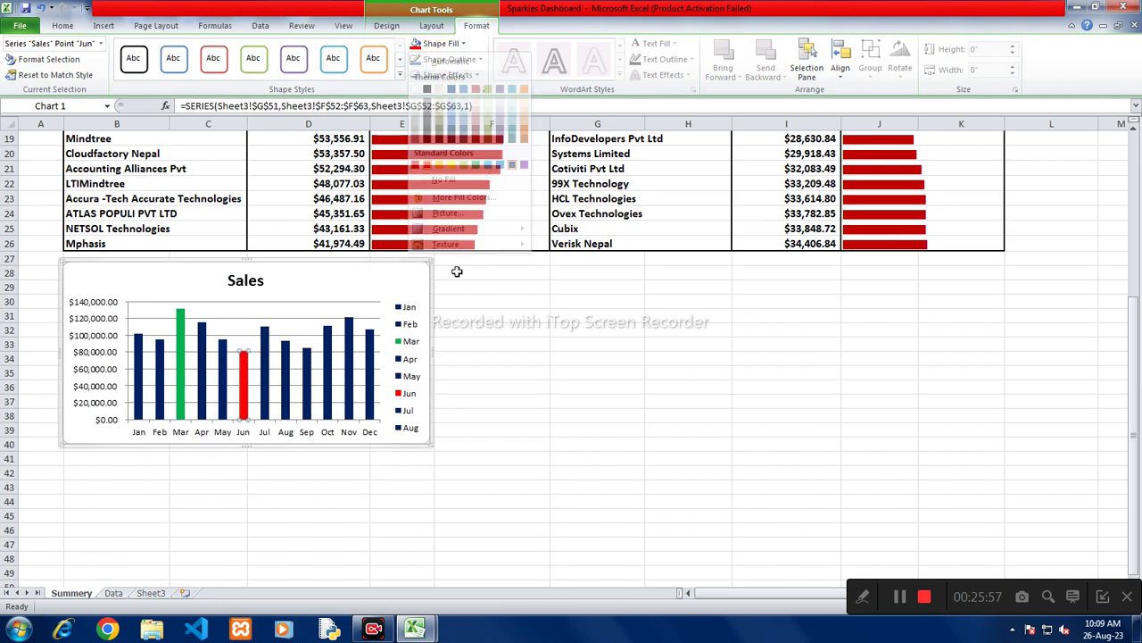
{"action": "left_click", "coordinate": [395, 504]}
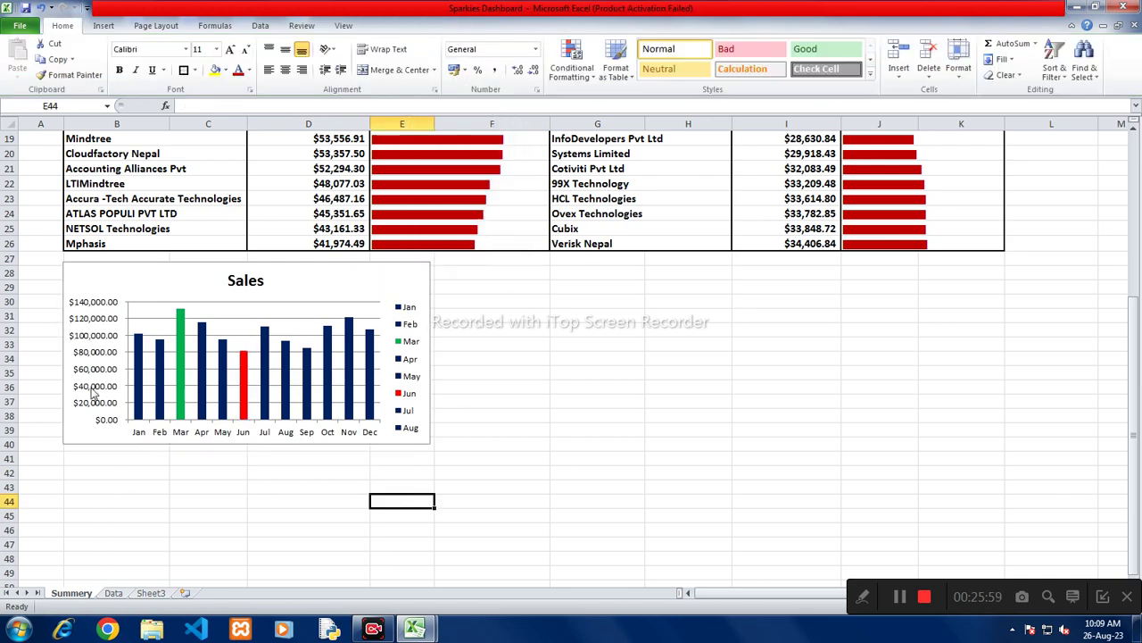
{"action": "left_click", "coordinate": [100, 380]}
{"action": "left_click", "coordinate": [100, 380]}
{"action": "right_click", "coordinate": [100, 379]}
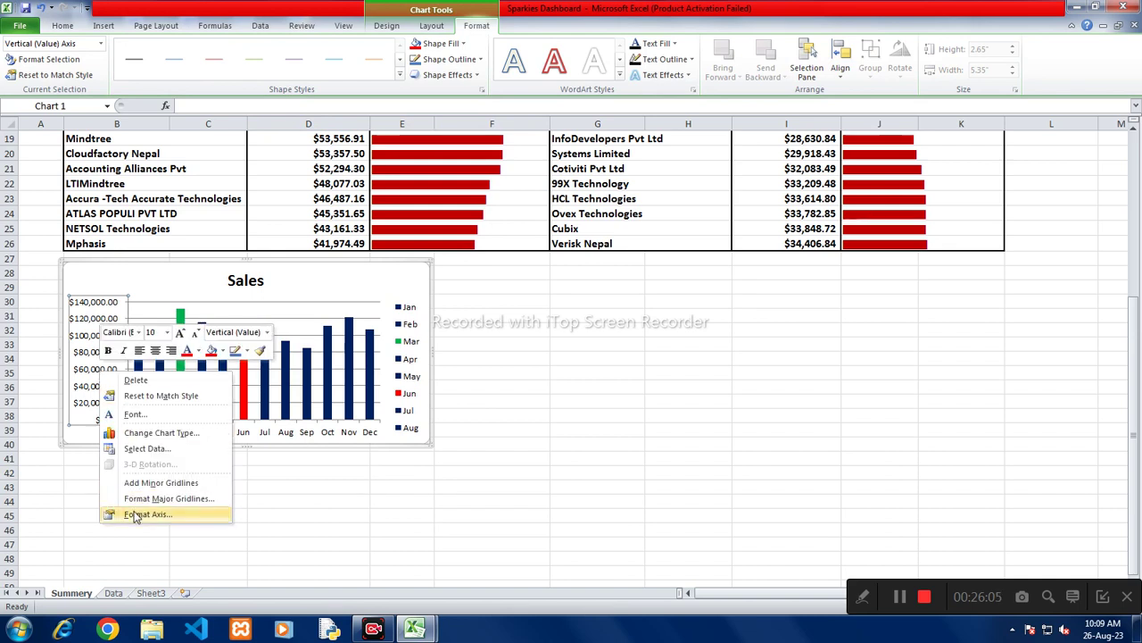
{"action": "left_click", "coordinate": [312, 493]}
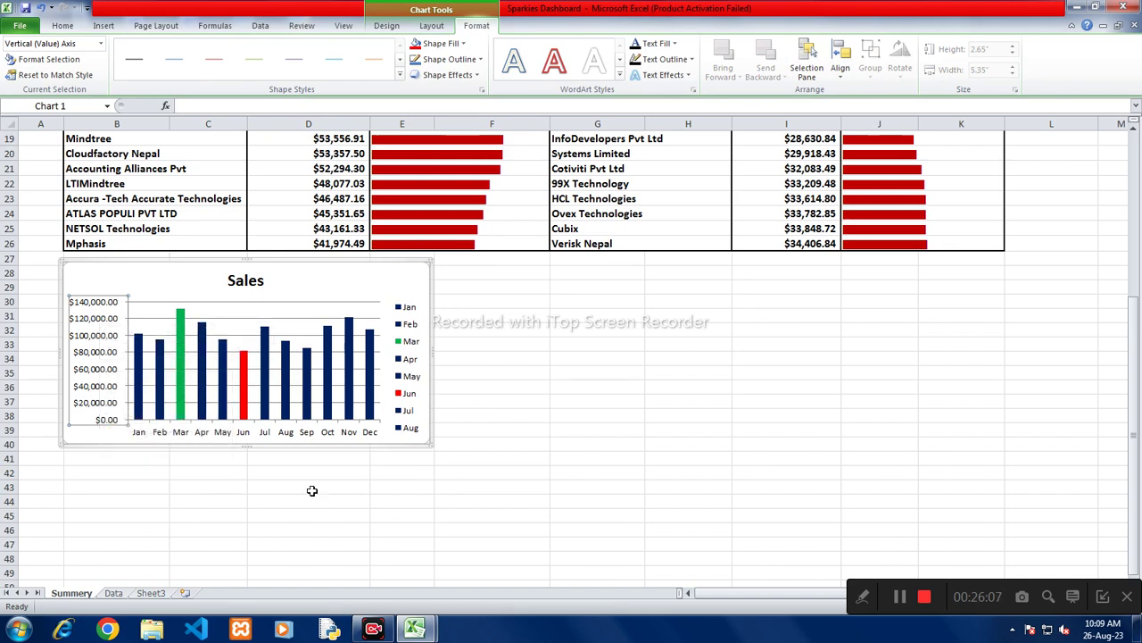
{"action": "left_click", "coordinate": [312, 491]}
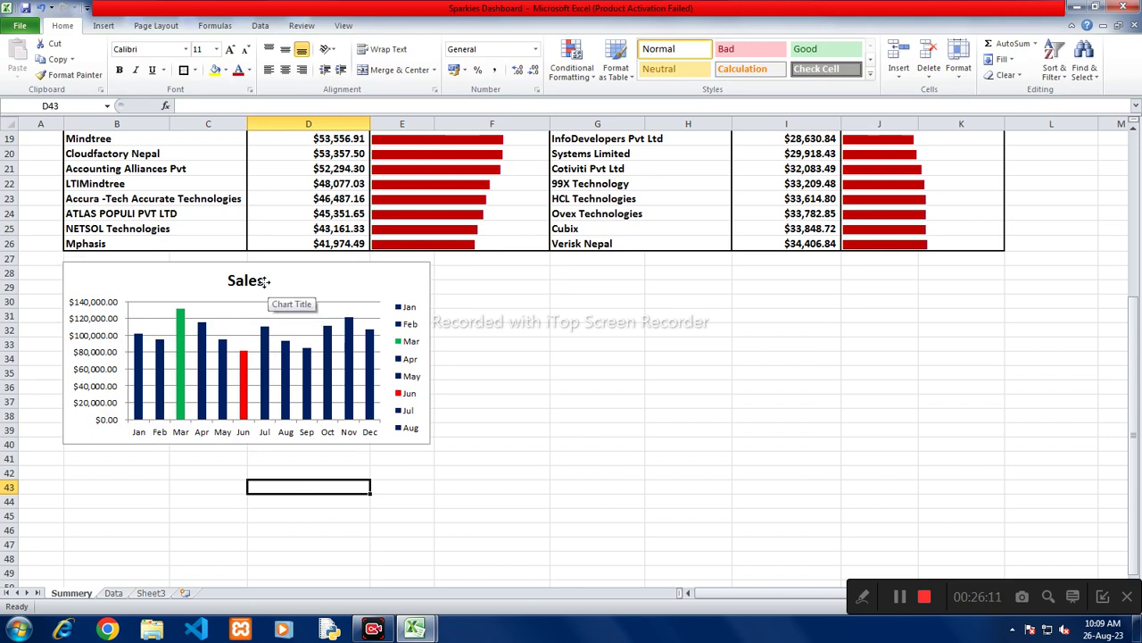
{"action": "left_click", "coordinate": [265, 281]}
{"action": "left_click", "coordinate": [574, 352]}
{"action": "scroll", "coordinate": [574, 357], "scroll_direction": "up", "scroll_amount": 6}
{"action": "scroll", "coordinate": [574, 361], "scroll_direction": "down", "scroll_amount": 1}
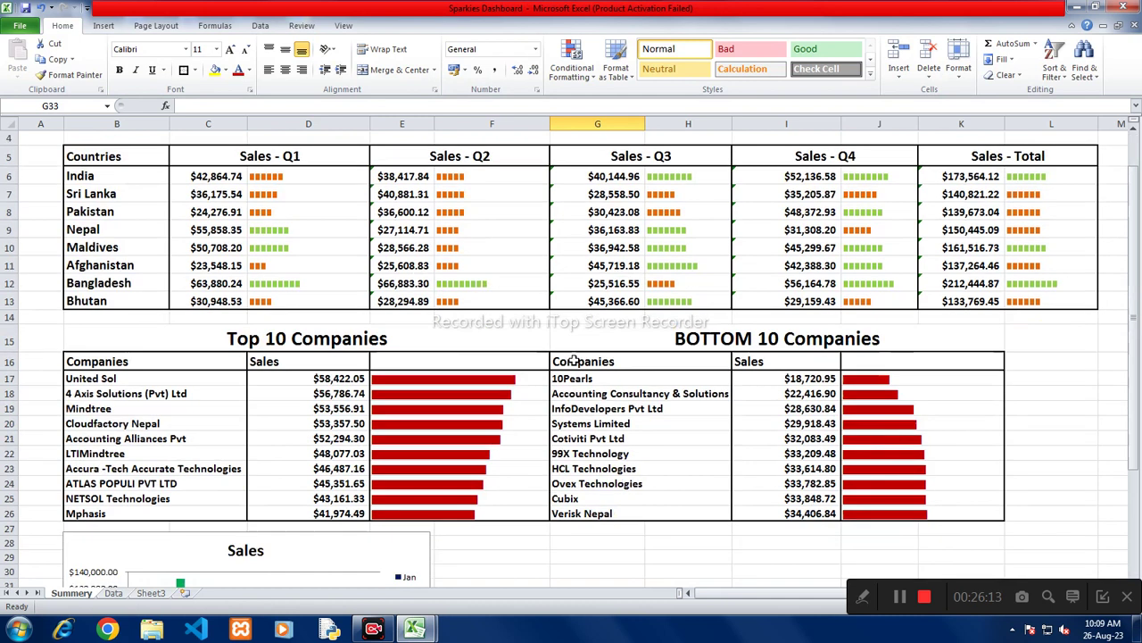
Step: Insert a new column before Region on the Data sheet and head it Week
{"action": "scroll", "coordinate": [574, 357], "scroll_direction": "down", "scroll_amount": 3}
{"action": "scroll", "coordinate": [574, 359], "scroll_direction": "down", "scroll_amount": 2}
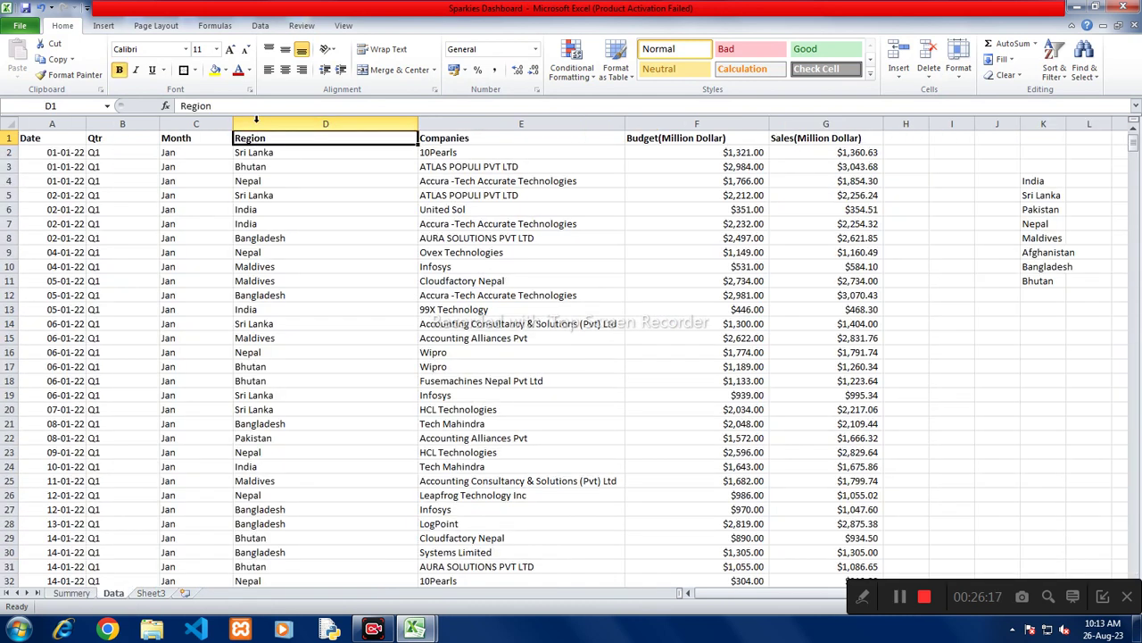
{"action": "right_click", "coordinate": [260, 130]}
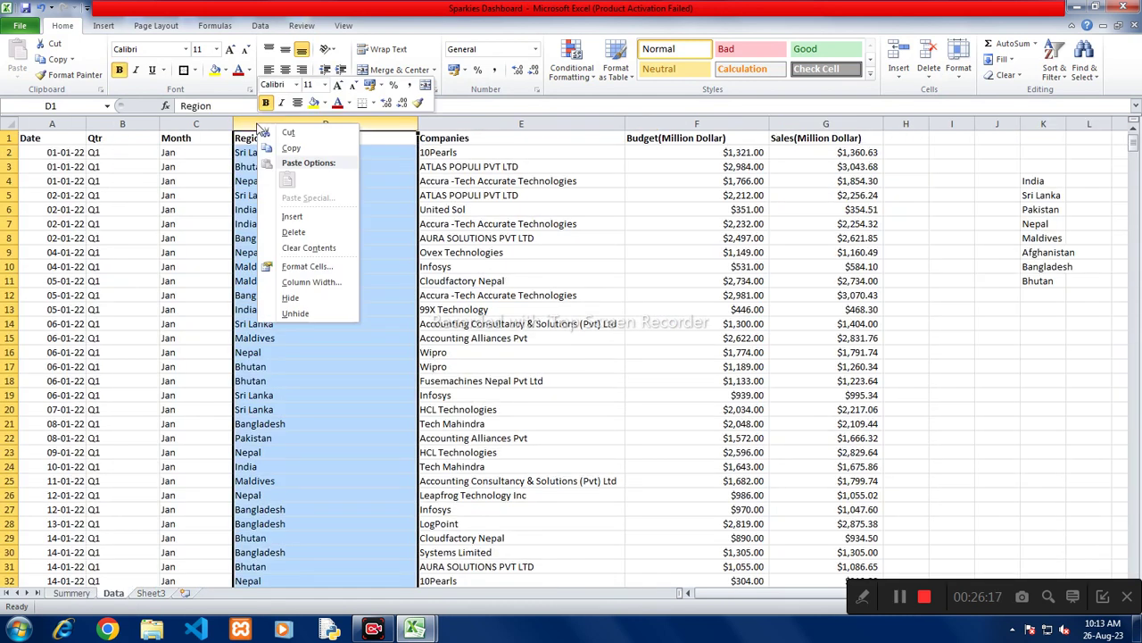
{"action": "left_click", "coordinate": [292, 216]}
{"action": "left_click", "coordinate": [267, 136]}
{"action": "type", "text": "E"}
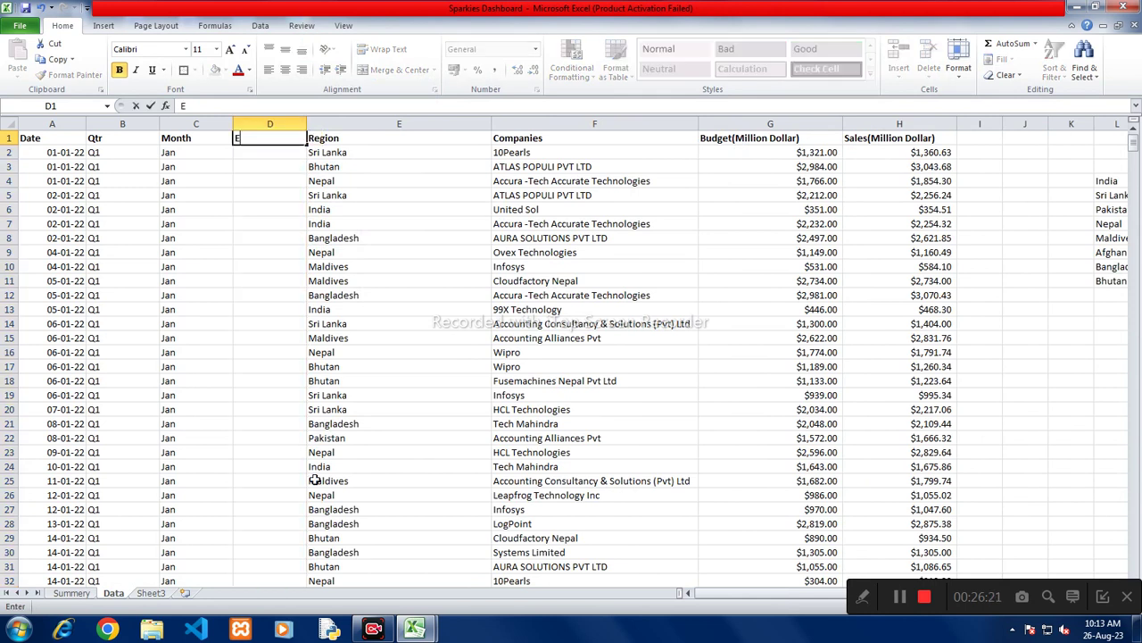
{"action": "type", "text": "k"}
{"action": "key", "text": "Return"}
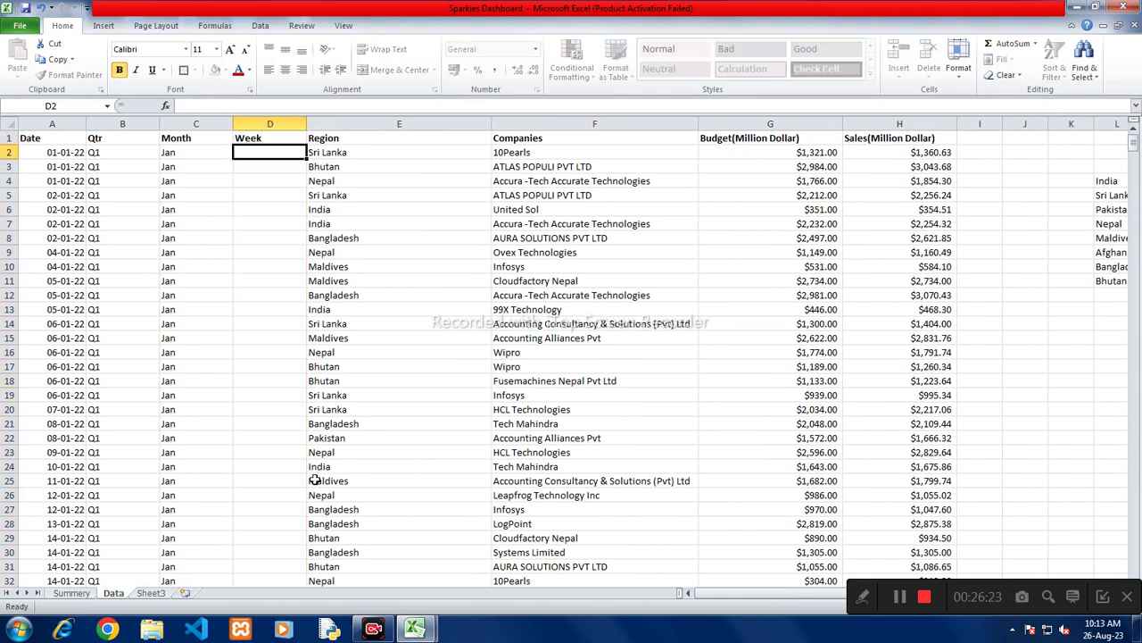
Step: Enter =WEEKNUM(A2) in D2 and start copying it down
{"action": "type", "text": "="}
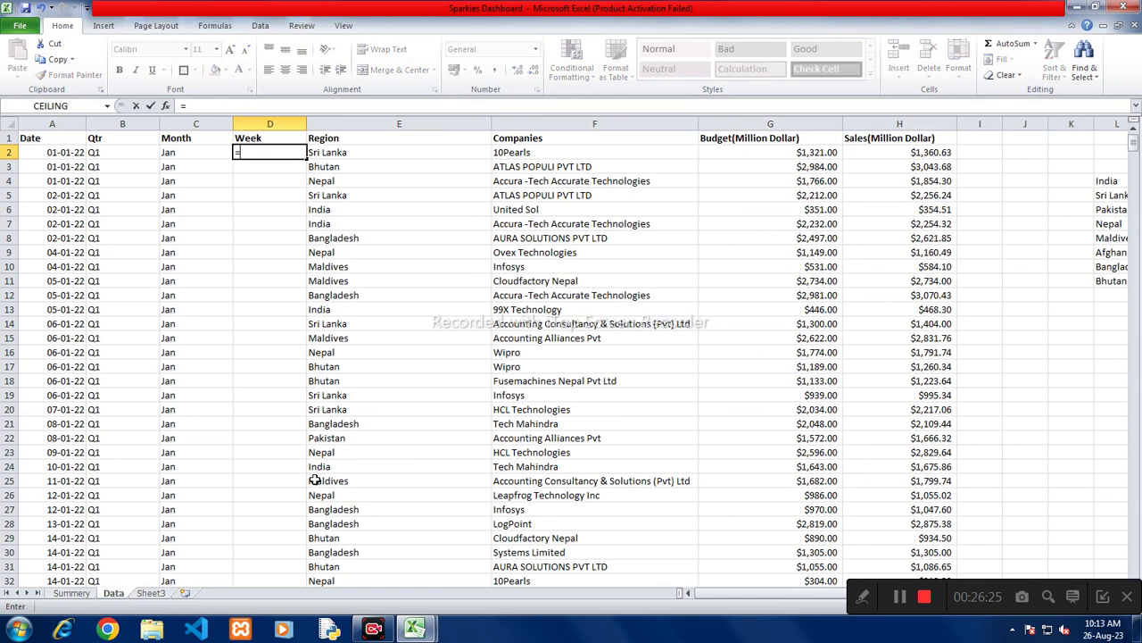
{"action": "type", "text": "wee"}
{"action": "key", "text": "Down"}
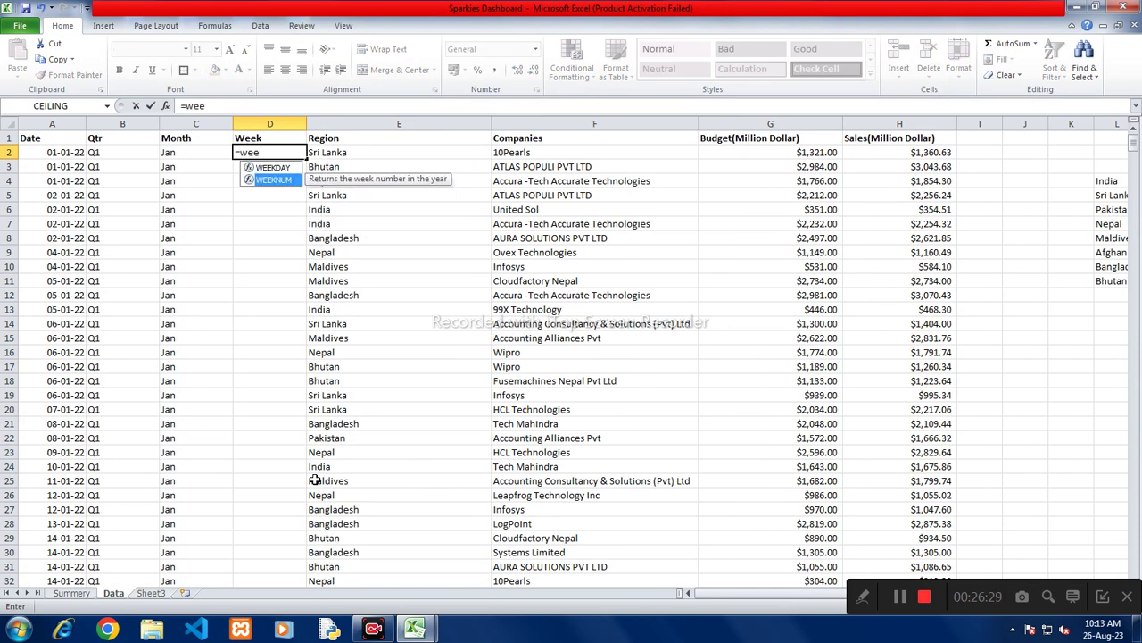
{"action": "key", "text": "Tab"}
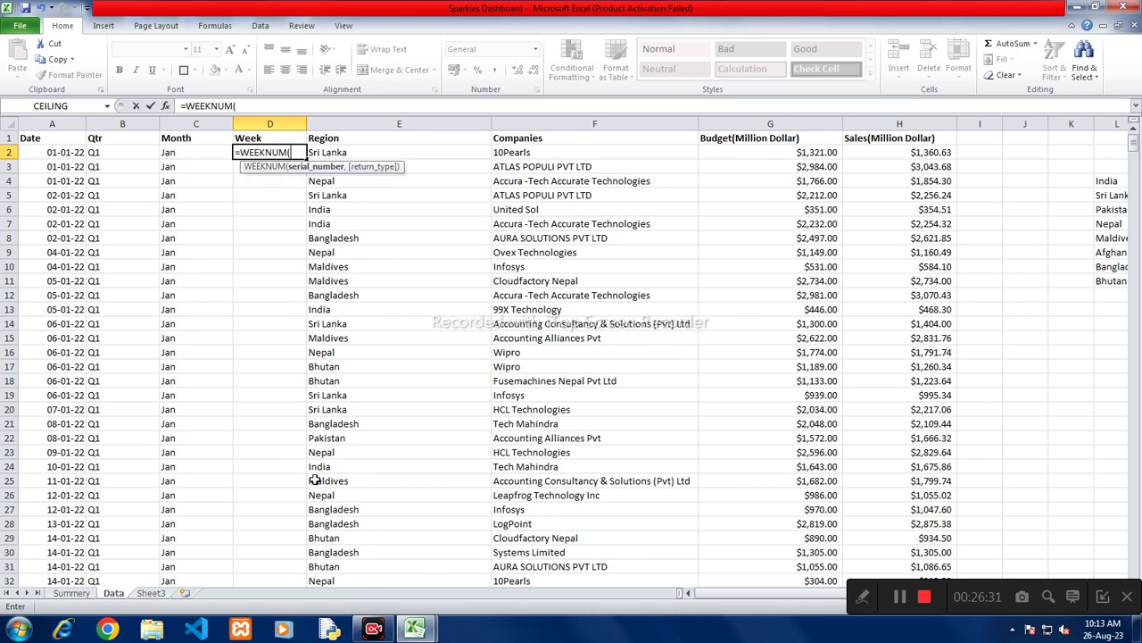
{"action": "key", "text": "Left"}
{"action": "key", "text": "Left"}
{"action": "key", "text": "Left"}
{"action": "key", "text": "Return"}
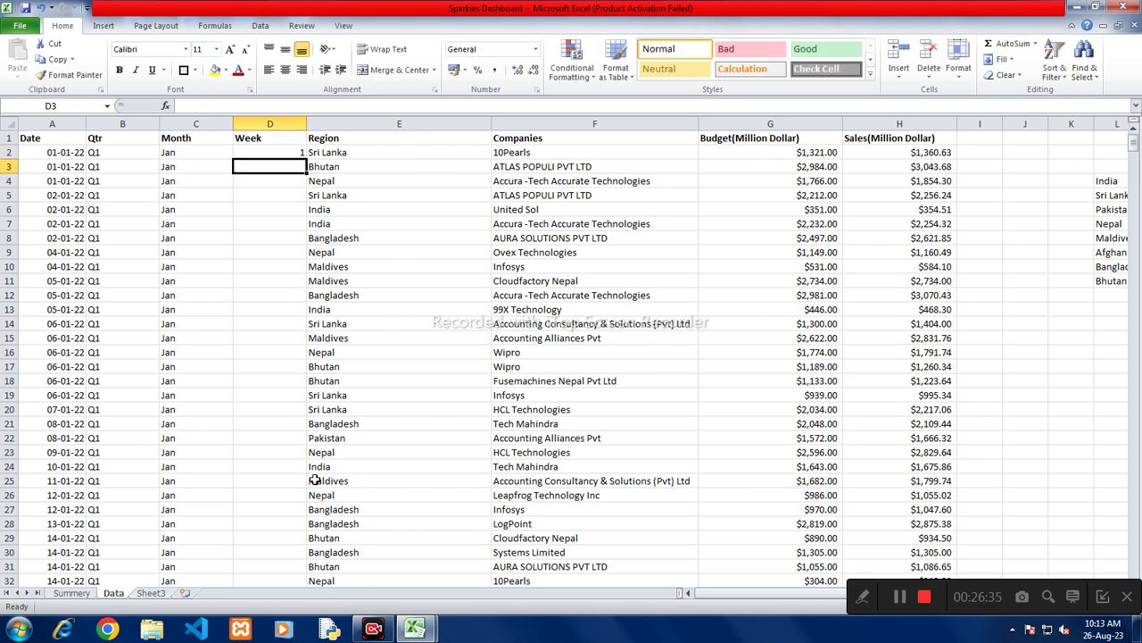
{"action": "key", "text": "Up"}
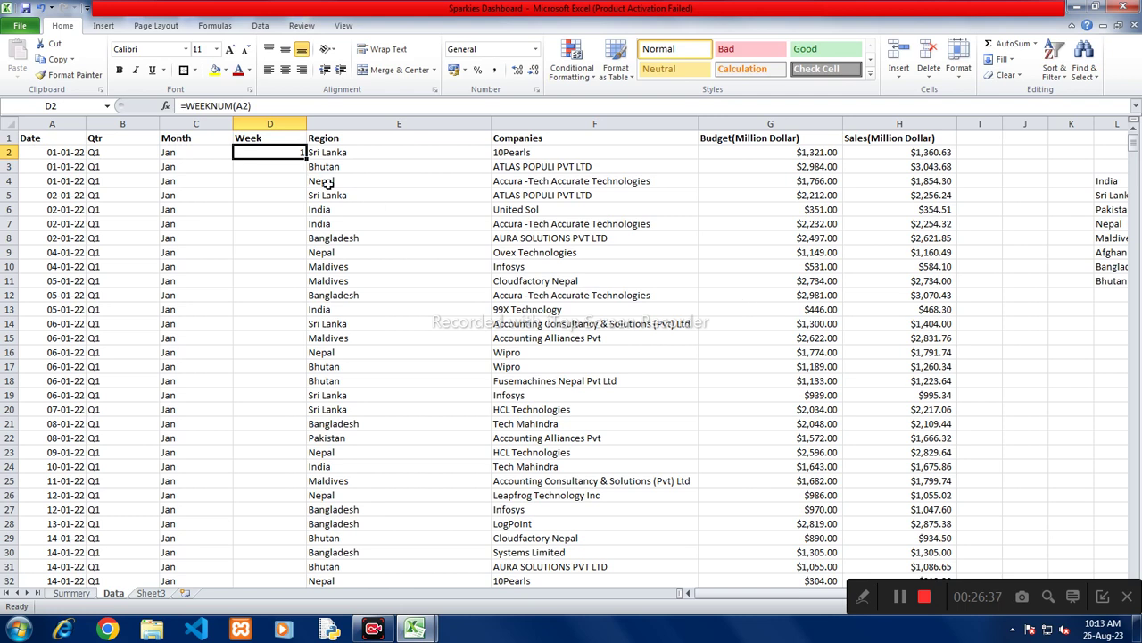
{"action": "left_click_drag", "start_coordinate": [305, 158], "coordinate": [310, 180]}
Step: Copy the WEEKNUM formula down the whole Data list to week 53, then go to Sheet3
{"action": "left_click_drag", "start_coordinate": [305, 490], "coordinate": [305, 489]}
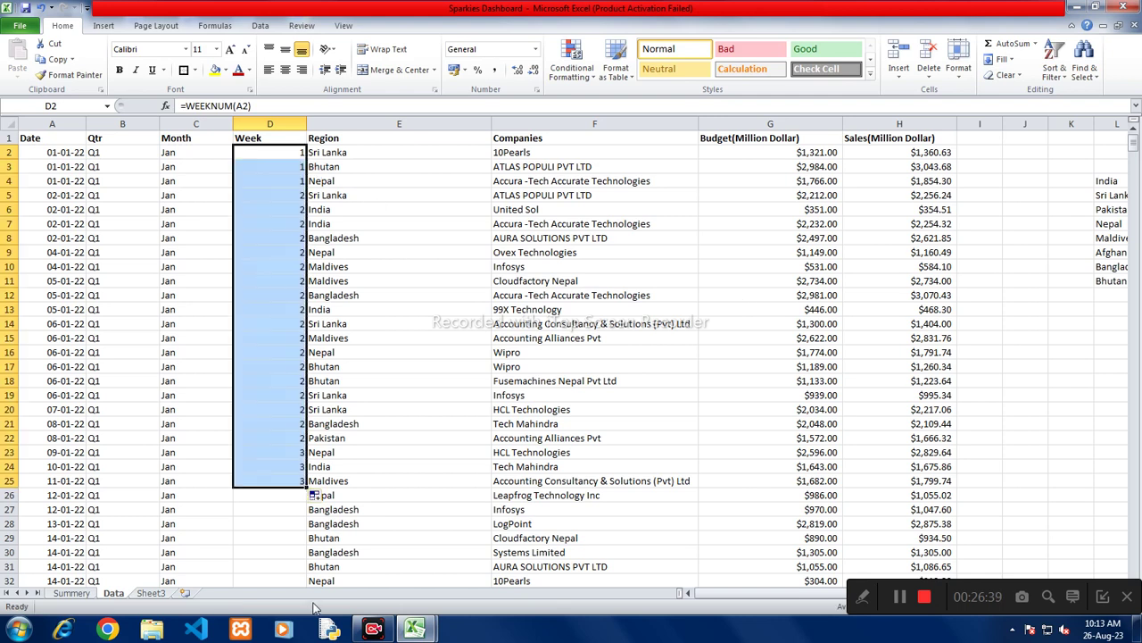
{"action": "left_click", "coordinate": [312, 483]}
{"action": "left_click", "coordinate": [286, 480]}
{"action": "left_click", "coordinate": [289, 465]}
{"action": "left_click", "coordinate": [289, 480]}
{"action": "mouse_move", "coordinate": [305, 487]}
{"action": "left_mouse_down"}
{"action": "mouse_move", "coordinate": [310, 638]}
{"action": "mouse_move", "coordinate": [305, 571]}
{"action": "left_mouse_up"}
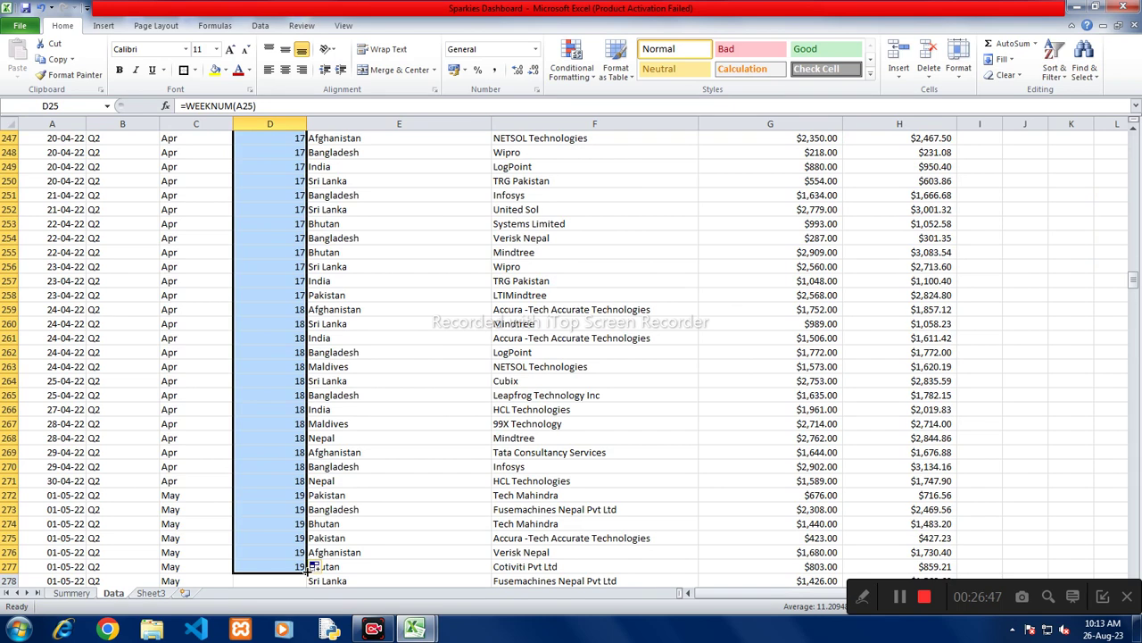
{"action": "scroll", "coordinate": [295, 430], "scroll_direction": "down", "scroll_amount": 7}
{"action": "left_click", "coordinate": [283, 426]}
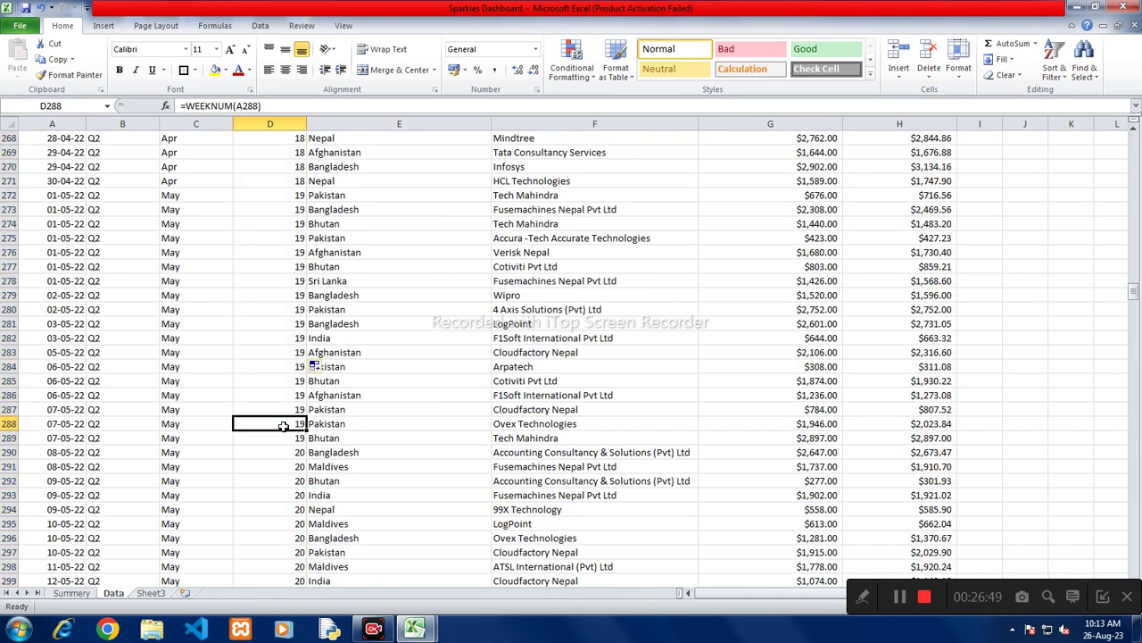
{"action": "key", "text": "ctrl+Down"}
{"action": "key", "text": "Up"}
{"action": "key", "text": "Up"}
{"action": "key", "text": "Up"}
{"action": "key", "text": "Up"}
{"action": "key", "text": "Up"}
{"action": "key", "text": "Up"}
{"action": "key", "text": "Up"}
{"action": "key", "text": "Up"}
{"action": "key", "text": "Up"}
{"action": "key", "text": "Up"}
{"action": "key", "text": "Up"}
{"action": "key", "text": "Up"}
{"action": "key", "text": "Up"}
{"action": "key", "text": "Up"}
{"action": "key", "text": "Up"}
{"action": "key", "text": "Up"}
{"action": "key", "text": "Up"}
{"action": "key", "text": "Up"}
{"action": "key", "text": "Up"}
{"action": "key", "text": "Up"}
{"action": "key", "text": "Up"}
{"action": "key", "text": "Up"}
{"action": "key", "text": "Up"}
{"action": "key", "text": "Up"}
{"action": "key", "text": "Up"}
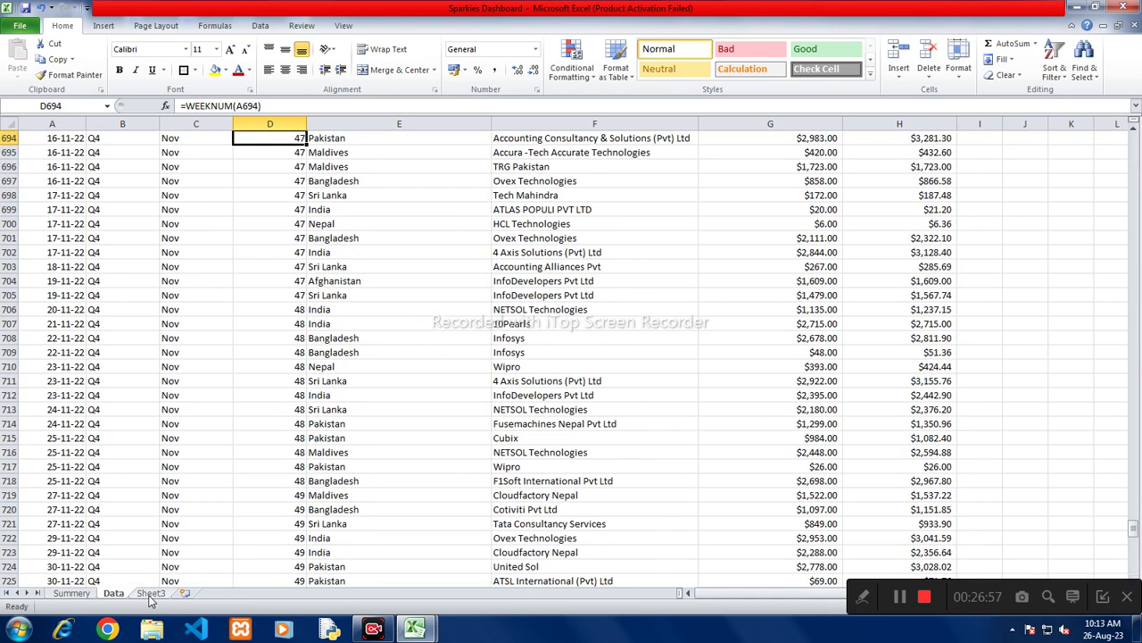
{"action": "left_click", "coordinate": [151, 594]}
Step: Put a Week heading in cell B64 of Sheet3
{"action": "left_click", "coordinate": [292, 440]}
{"action": "scroll", "coordinate": [280, 452], "scroll_direction": "down", "scroll_amount": 2}
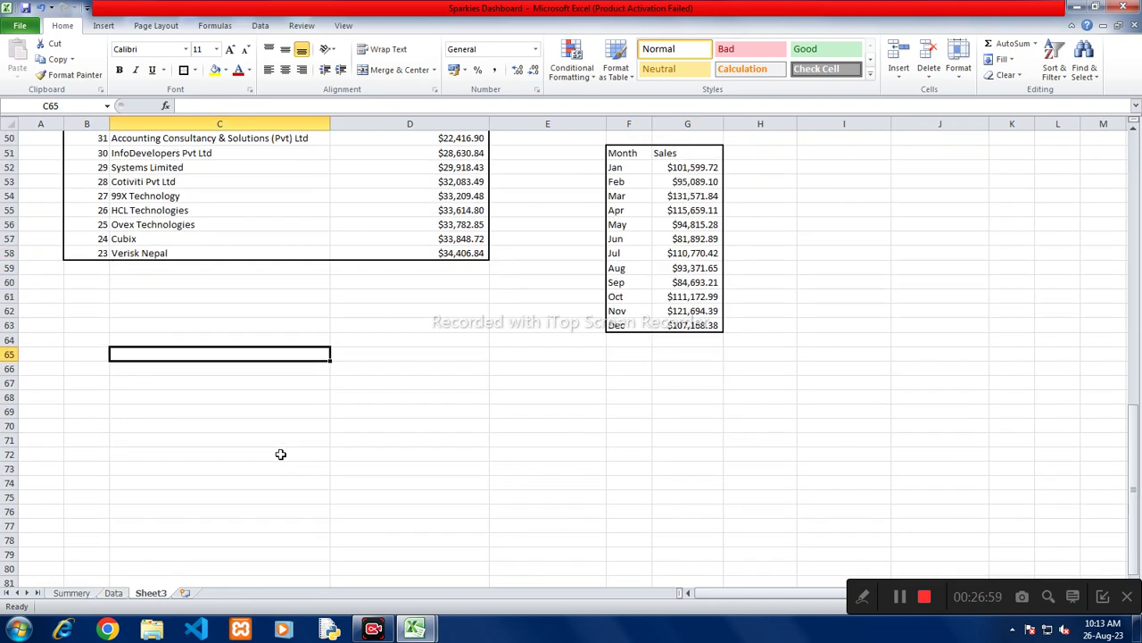
{"action": "scroll", "coordinate": [280, 446], "scroll_direction": "down", "scroll_amount": 2}
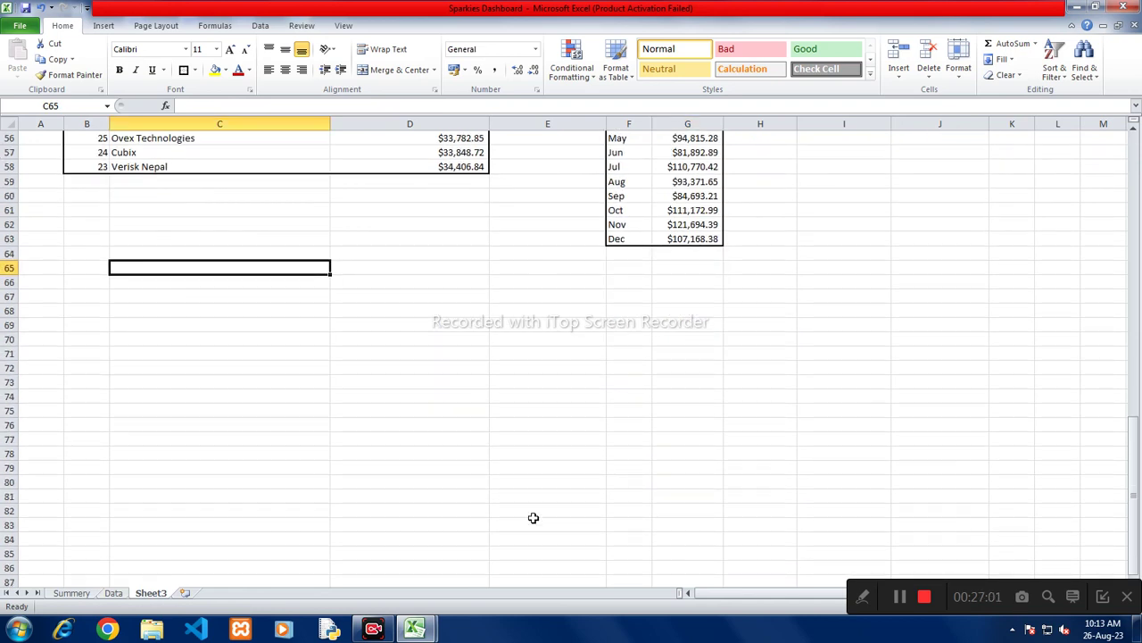
{"action": "scroll", "coordinate": [485, 497], "scroll_direction": "up", "scroll_amount": 6}
{"action": "scroll", "coordinate": [659, 542], "scroll_direction": "up", "scroll_amount": 3}
{"action": "scroll", "coordinate": [659, 543], "scroll_direction": "up", "scroll_amount": 8}
{"action": "scroll", "coordinate": [658, 542], "scroll_direction": "up", "scroll_amount": 2}
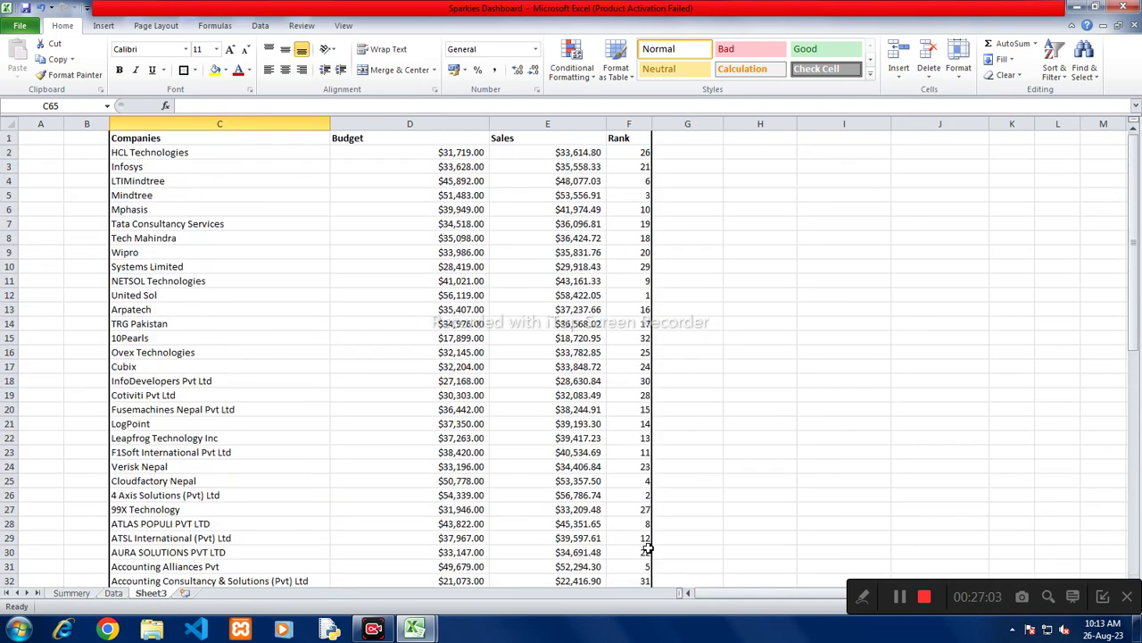
{"action": "left_click", "coordinate": [760, 150]}
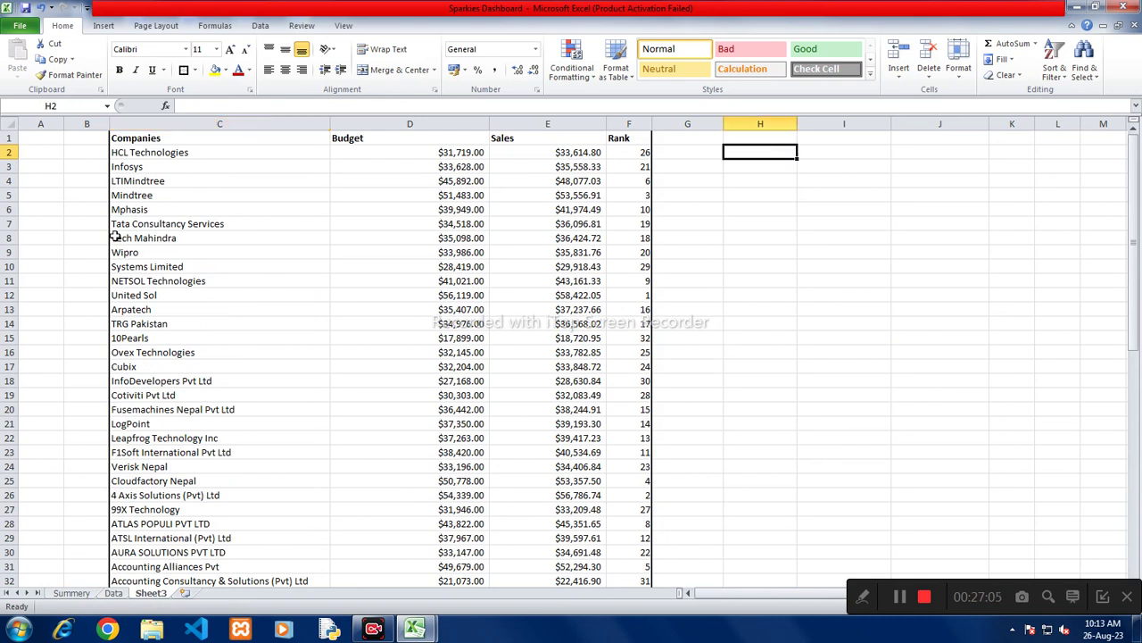
{"action": "scroll", "coordinate": [150, 330], "scroll_direction": "down", "scroll_amount": 7}
{"action": "scroll", "coordinate": [145, 374], "scroll_direction": "down", "scroll_amount": 14}
{"action": "left_click", "coordinate": [84, 208]}
{"action": "scroll", "coordinate": [97, 305], "scroll_direction": "up", "scroll_amount": 4}
{"action": "left_click", "coordinate": [97, 308]}
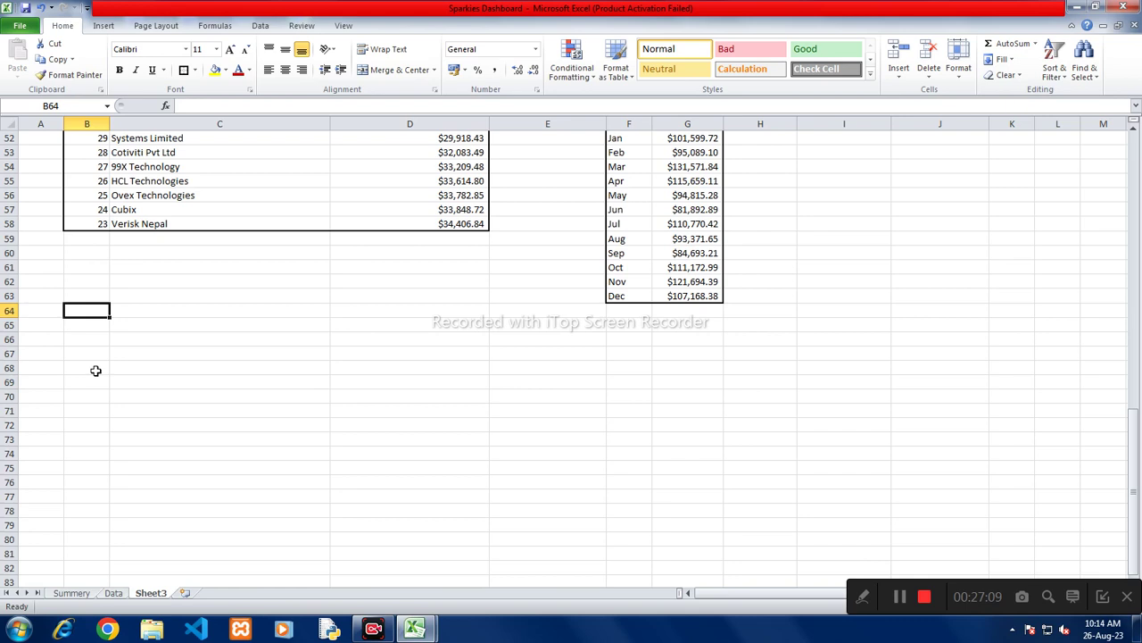
{"action": "type", "text": "Week"}
{"action": "key", "text": "Return"}
Step: Enter week numbers 1 and 2 below the Week heading
{"action": "type", "text": "1"}
{"action": "key", "text": "Return"}
{"action": "type", "text": "2"}
{"action": "key", "text": "Up"}
{"action": "key", "text": "shift+Down"}
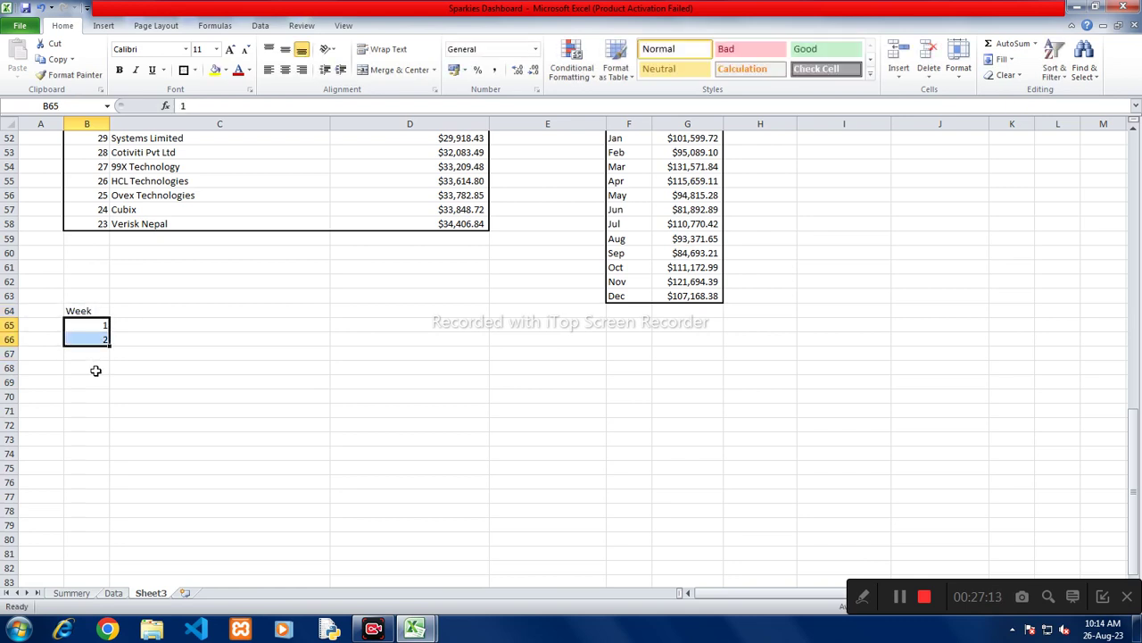
{"action": "left_click", "coordinate": [85, 337]}
{"action": "key", "text": "Up"}
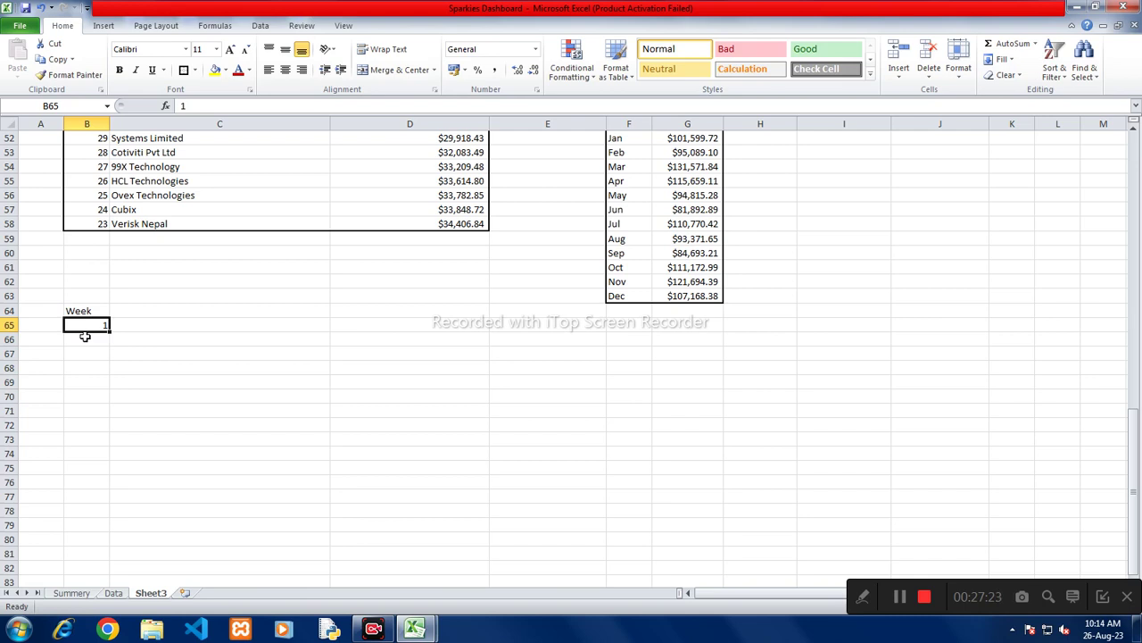
Step: Fill a linear week-number series down the column from 1 using Fill > Series
{"action": "left_click", "coordinate": [1002, 60]}
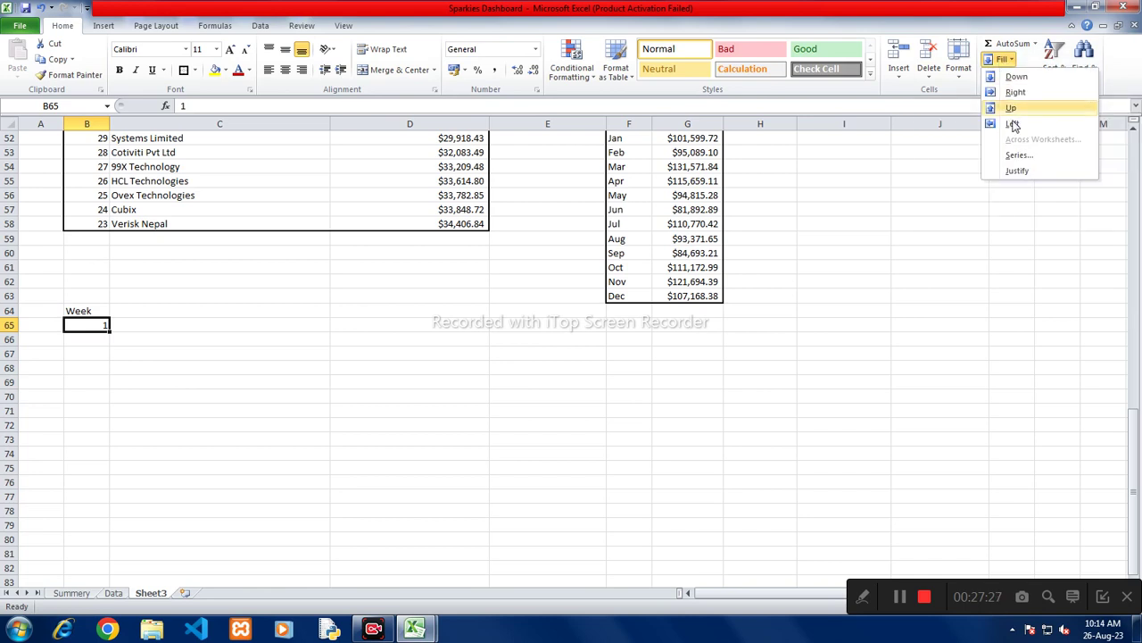
{"action": "left_click", "coordinate": [1020, 157]}
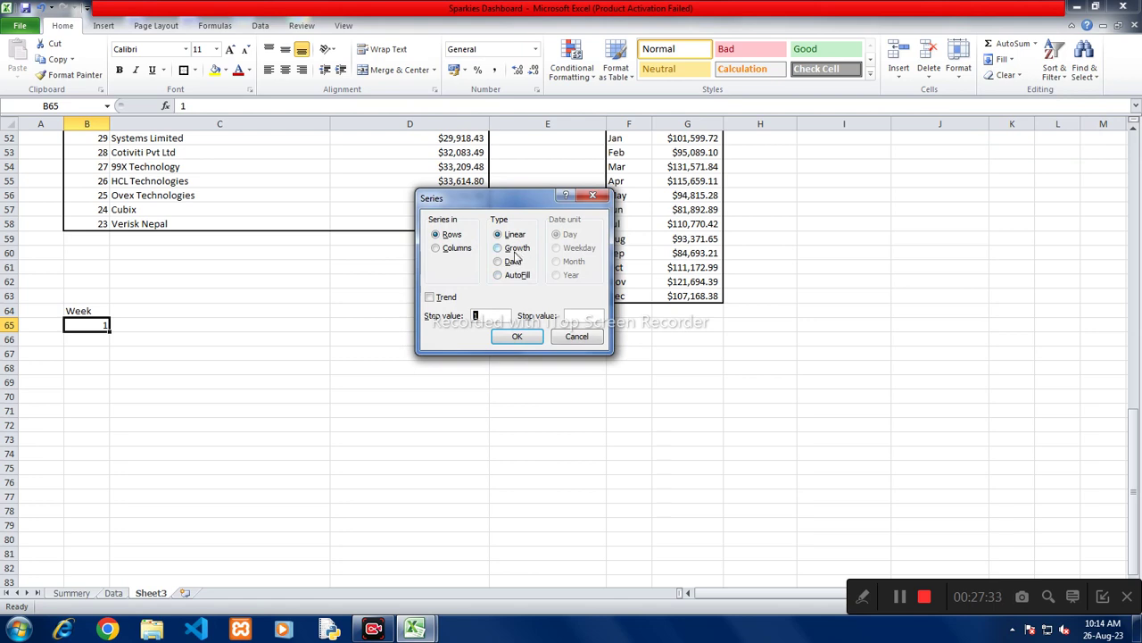
{"action": "left_click", "coordinate": [454, 250]}
{"action": "left_click", "coordinate": [584, 317]}
{"action": "type", "text": "53"}
{"action": "key", "text": "Return"}
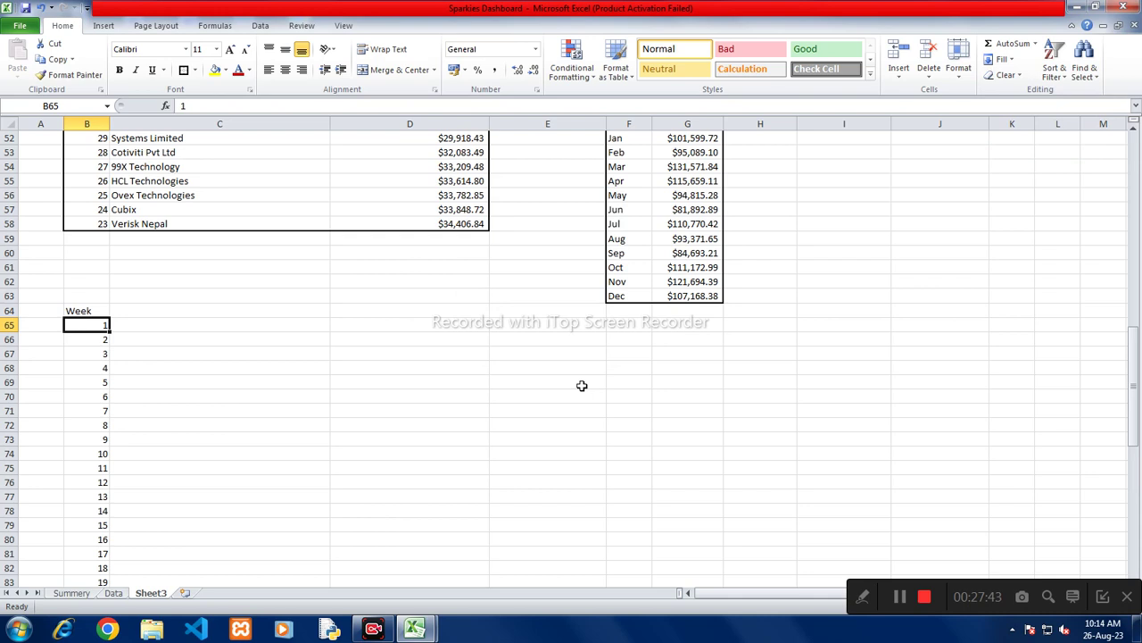
{"action": "key", "text": "ctrl+Down"}
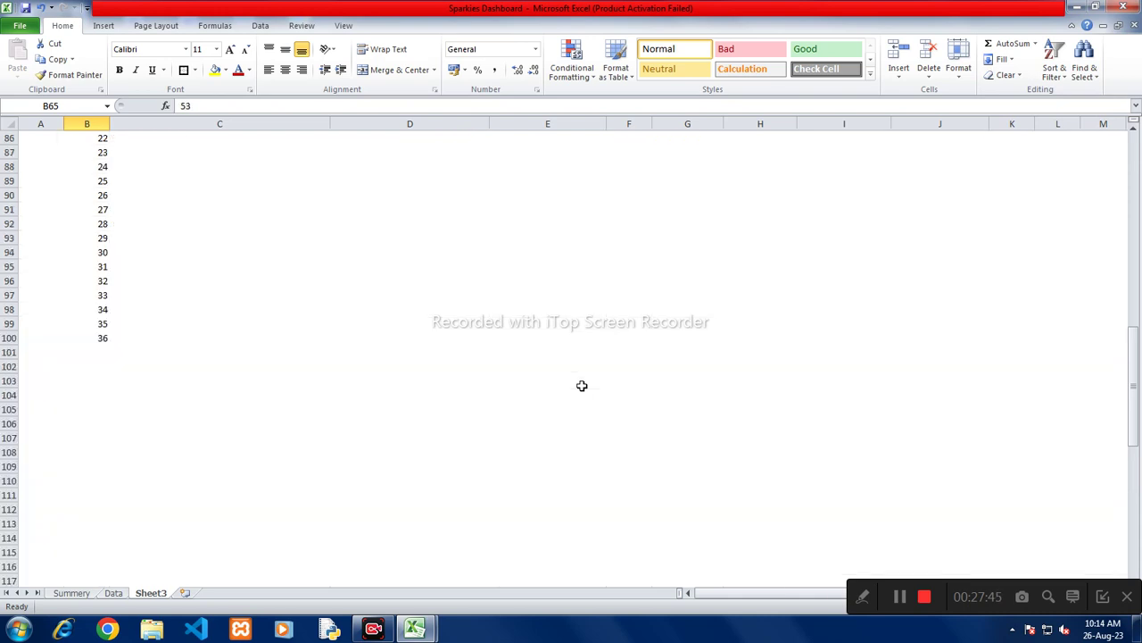
Step: Go back up to the Week header and check the surrounding cells
{"action": "key", "text": "ctrl+Up"}
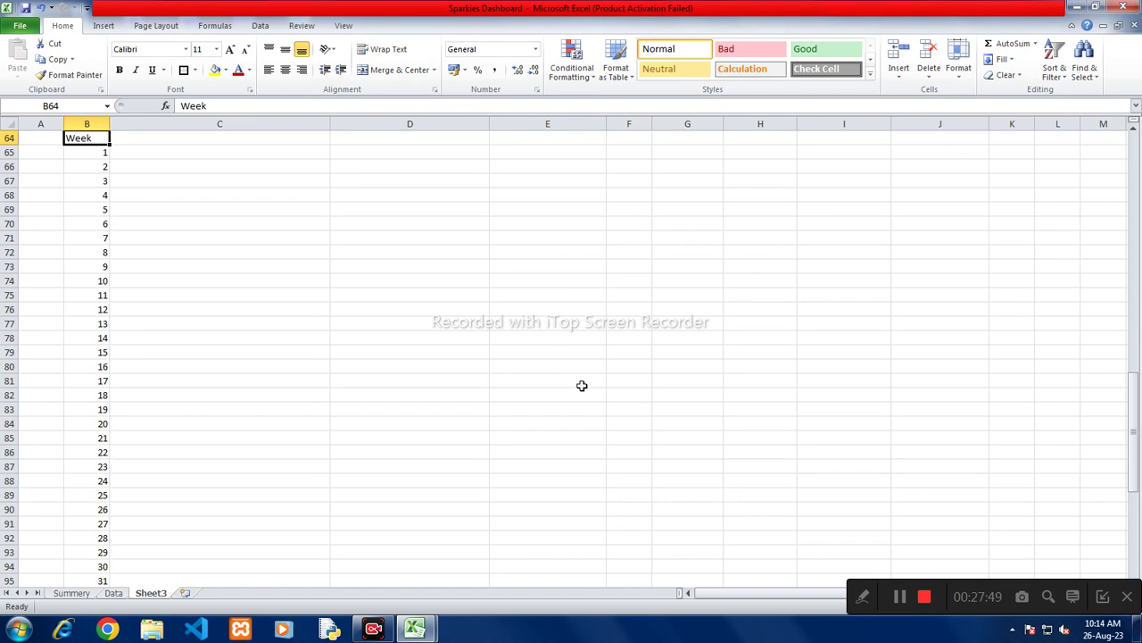
{"action": "scroll", "coordinate": [582, 386], "scroll_direction": "up", "scroll_amount": 1}
{"action": "scroll", "coordinate": [582, 385], "scroll_direction": "up", "scroll_amount": 1}
{"action": "key", "text": "Right"}
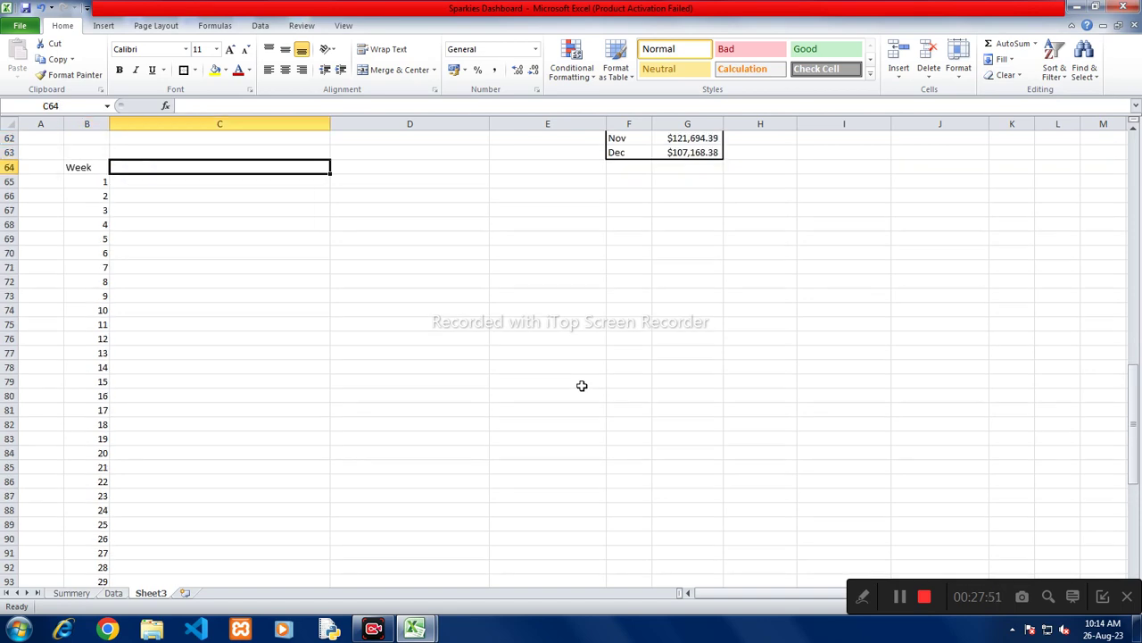
{"action": "key", "text": "Up"}
{"action": "key", "text": "Up"}
{"action": "key", "text": "Up"}
{"action": "key", "text": "Down"}
{"action": "key", "text": "Down"}
{"action": "key", "text": "Down"}
{"action": "key", "text": "Down"}
{"action": "key", "text": "Down"}
{"action": "key", "text": "Down"}
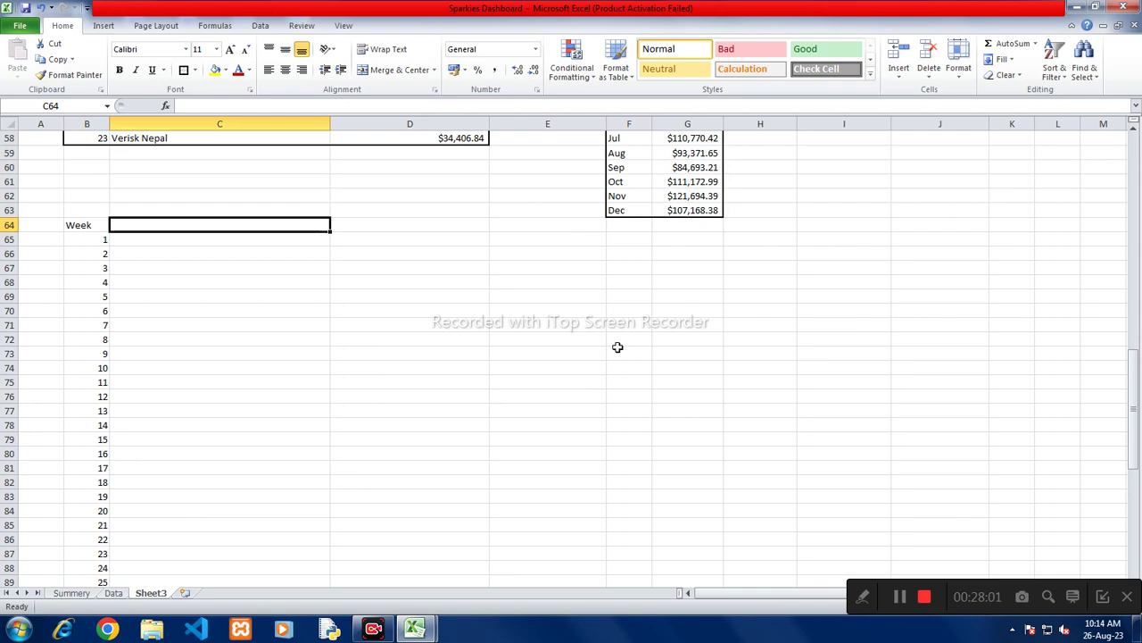
{"action": "scroll", "coordinate": [471, 369], "scroll_direction": "down", "scroll_amount": 1}
{"action": "scroll", "coordinate": [114, 262], "scroll_direction": "up", "scroll_amount": 3}
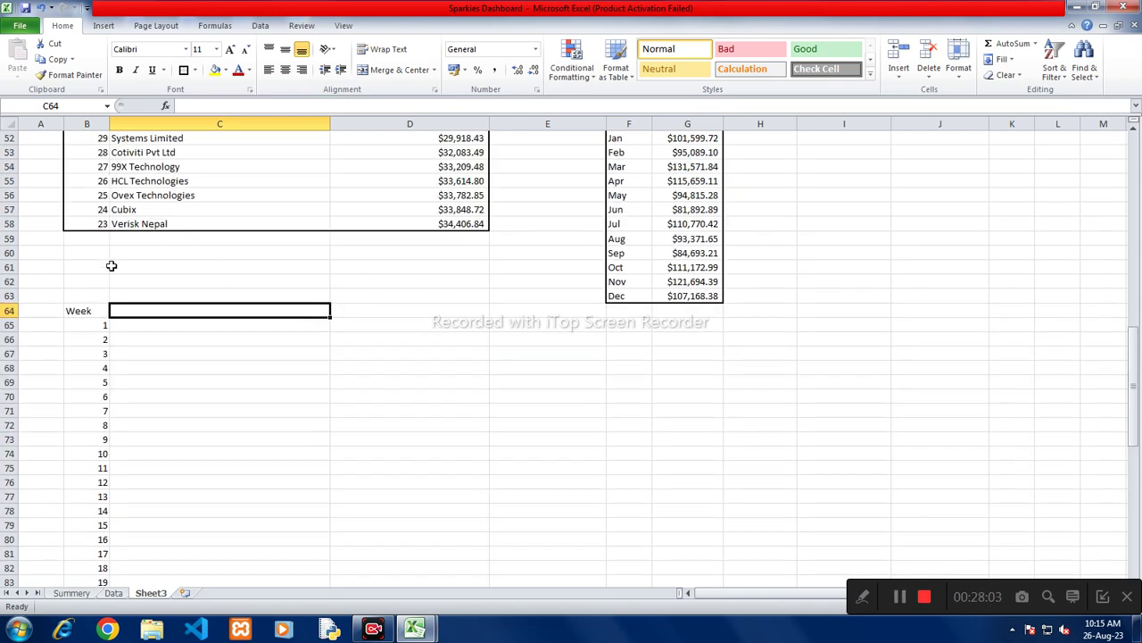
Step: Clear the Week header and all its week numbers from column B, then return to row 1
{"action": "left_click", "coordinate": [85, 307]}
{"action": "key", "text": "ctrl+shift+Down"}
{"action": "key", "text": "Delete"}
{"action": "key", "text": "Right"}
{"action": "key", "text": "Right"}
{"action": "key", "text": "Right"}
{"action": "key", "text": "Right"}
{"action": "key", "text": "Right"}
{"action": "key", "text": "Right"}
{"action": "key", "text": "Right"}
{"action": "key", "text": "Right"}
{"action": "key", "text": "Right"}
{"action": "key", "text": "Right"}
{"action": "key", "text": "Right"}
{"action": "key", "text": "Right"}
{"action": "key", "text": "Right"}
{"action": "key", "text": "Left"}
{"action": "key", "text": "Left"}
{"action": "key", "text": "Left"}
{"action": "key", "text": "Left"}
{"action": "key", "text": "Left"}
{"action": "key", "text": "Left"}
{"action": "key", "text": "Left"}
{"action": "key", "text": "Up"}
{"action": "key", "text": "Up"}
{"action": "key", "text": "ctrl+Up"}
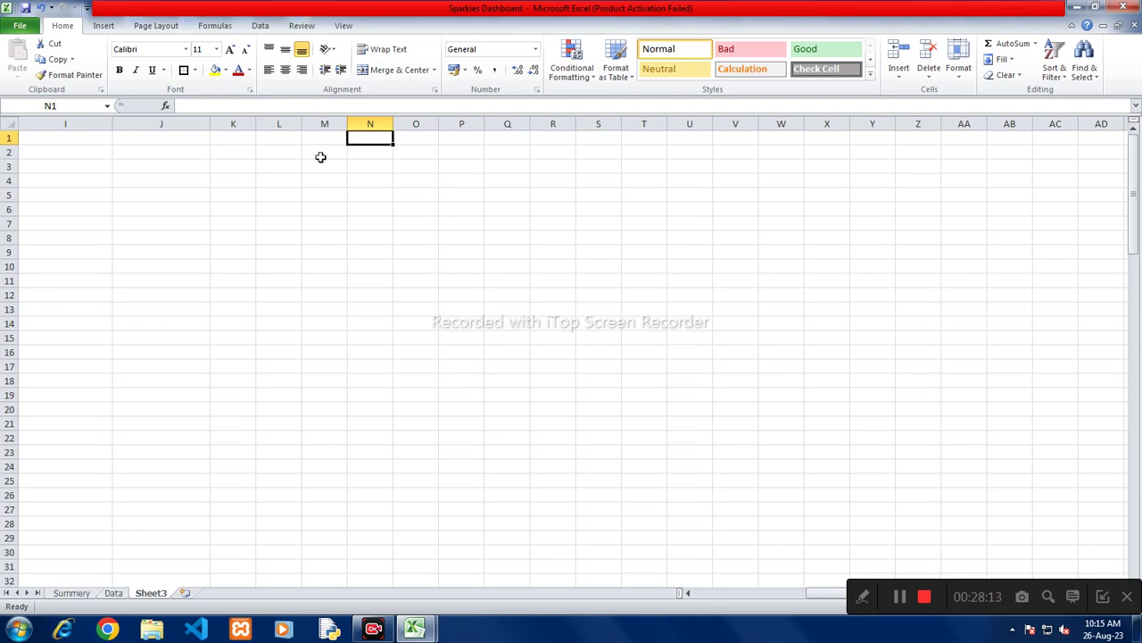
Step: Enter 1 in L1 as the first week number
{"action": "left_click", "coordinate": [268, 139]}
{"action": "type", "text": "1"}
{"action": "key", "text": "Return"}
{"action": "key", "text": "Up"}
{"action": "key", "text": "Right"}
{"action": "type", "text": "2"}
{"action": "key", "text": "Escape"}
{"action": "key", "text": "Left"}
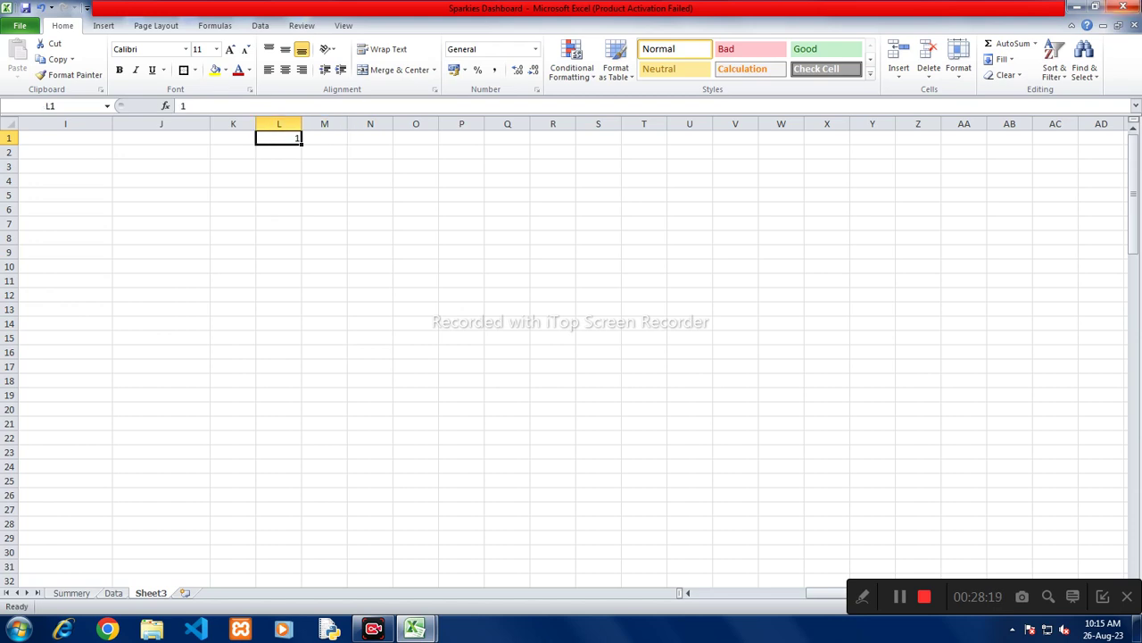
Step: Fill a linear week series from L1 across row 1 with stop value 50
{"action": "left_click", "coordinate": [1000, 59]}
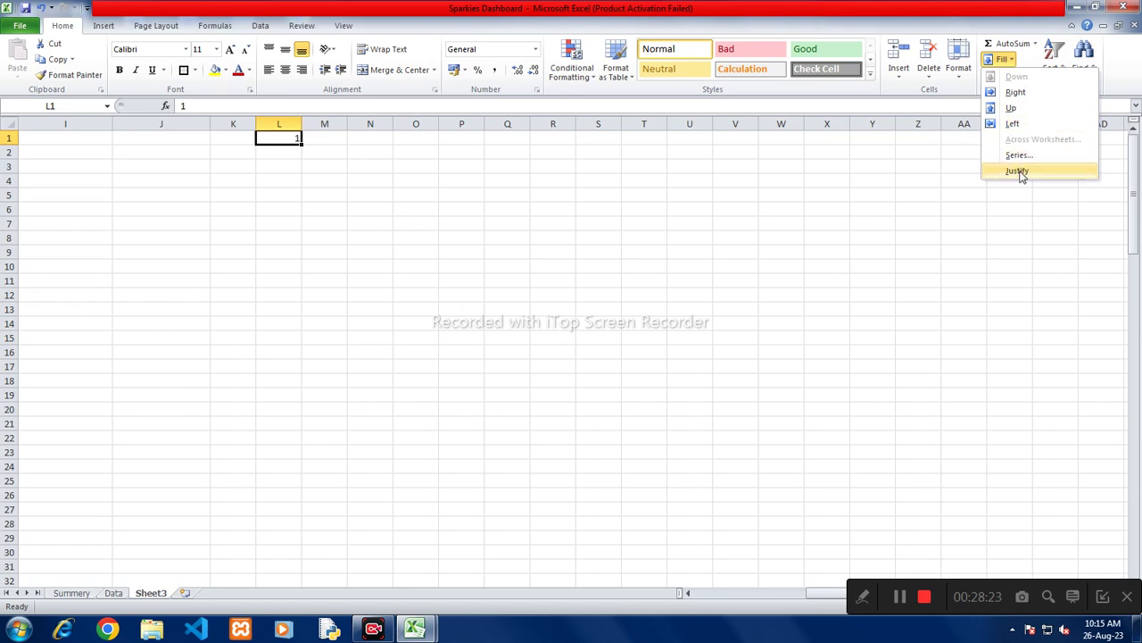
{"action": "left_click", "coordinate": [1017, 155]}
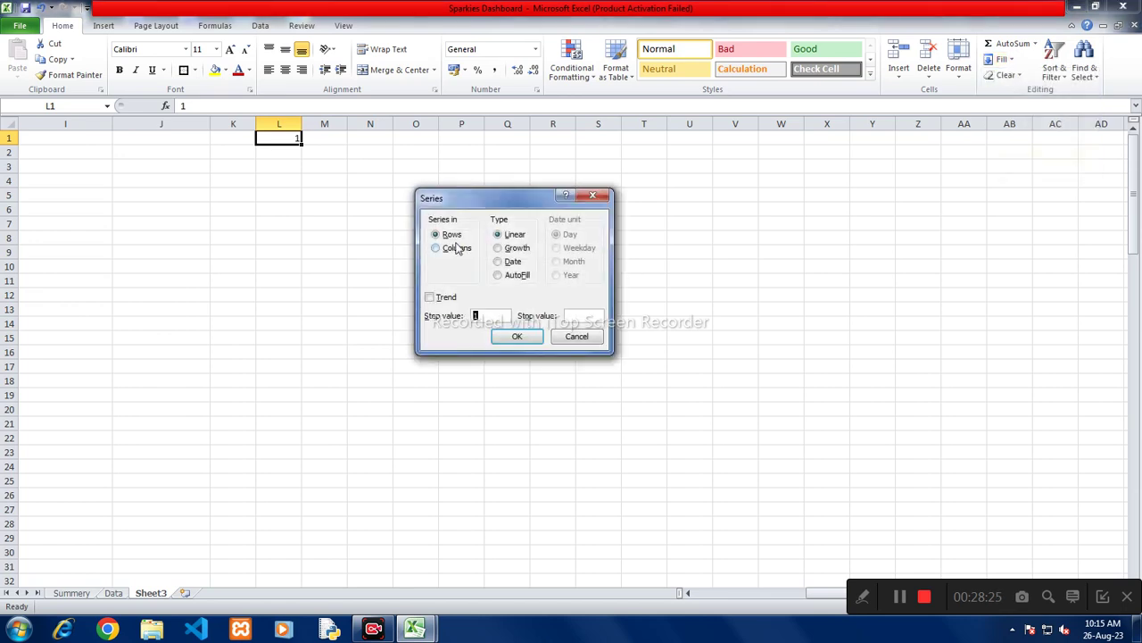
{"action": "left_click", "coordinate": [568, 316]}
{"action": "type", "text": "50"}
{"action": "key", "text": "Return"}
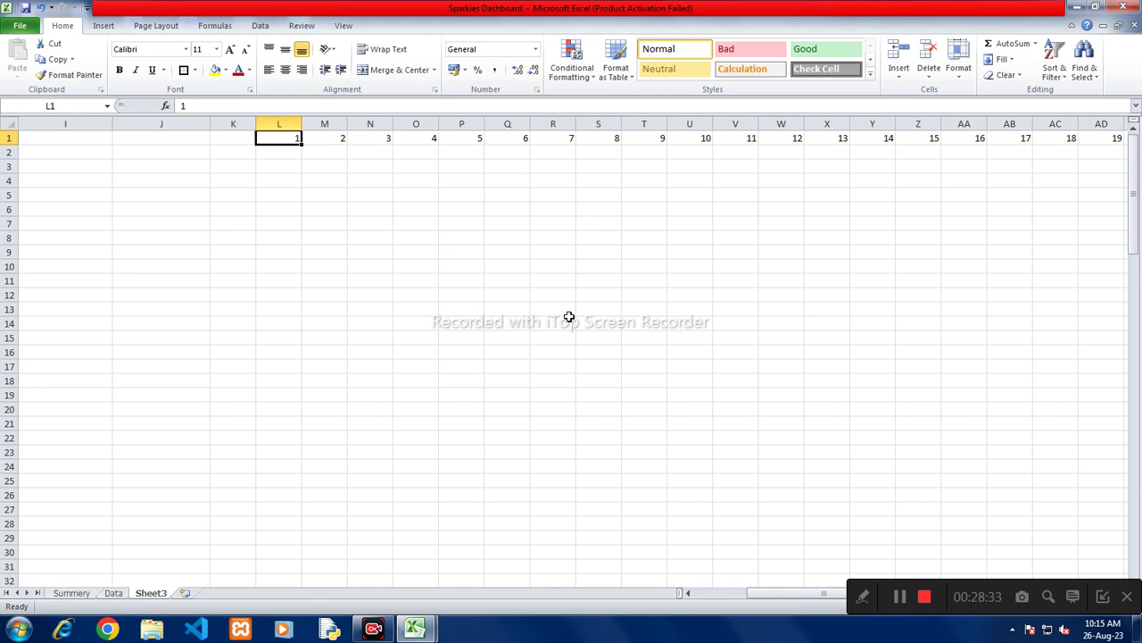
{"action": "key", "text": "Down"}
{"action": "key", "text": "Left"}
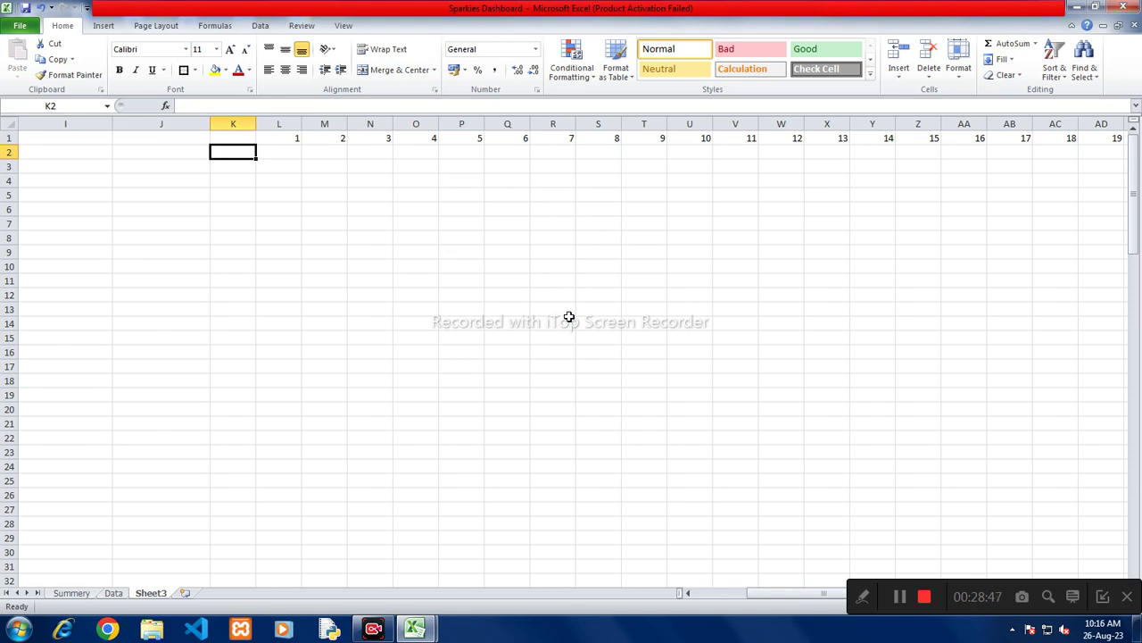
Step: Review the Sheet3 tables, selecting the ten Top company names
{"action": "key", "text": "Left"}
{"action": "key", "text": "Left"}
{"action": "key", "text": "Left"}
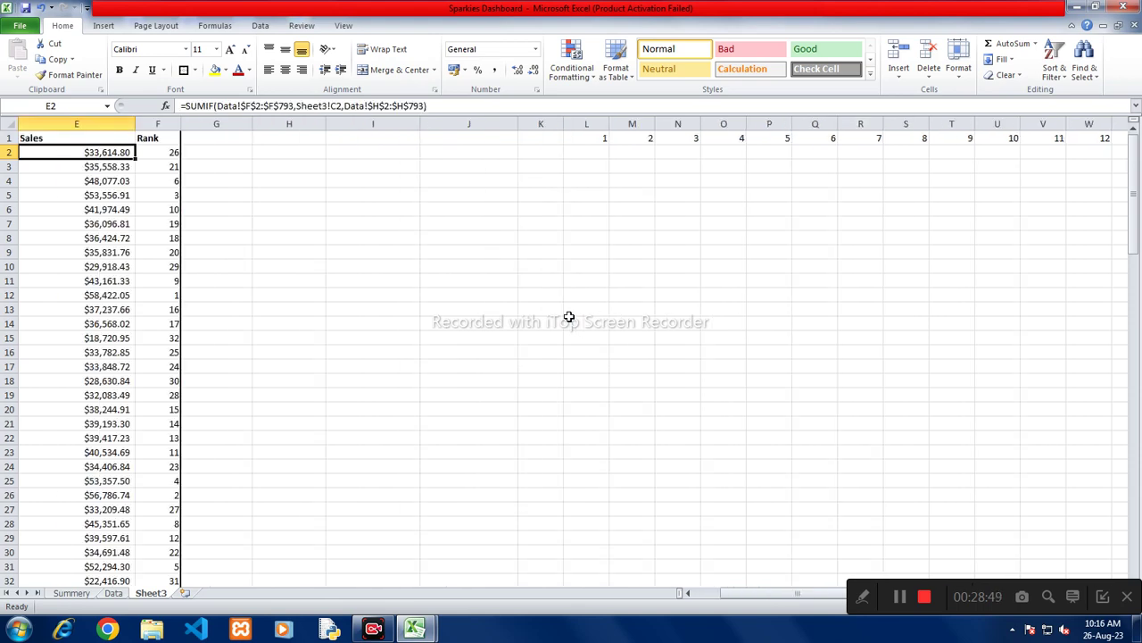
{"action": "key", "text": "Up"}
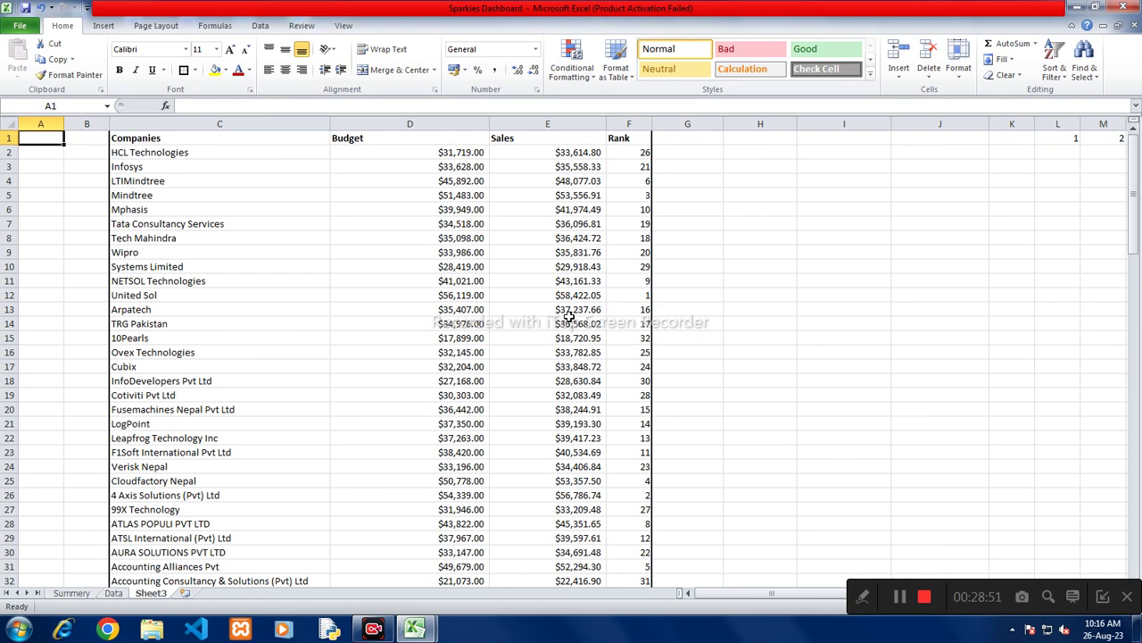
{"action": "key", "text": "Down"}
{"action": "key", "text": "Down"}
{"action": "key", "text": "Down"}
{"action": "key", "text": "Down"}
{"action": "key", "text": "Down"}
{"action": "key", "text": "Down"}
{"action": "key", "text": "Down"}
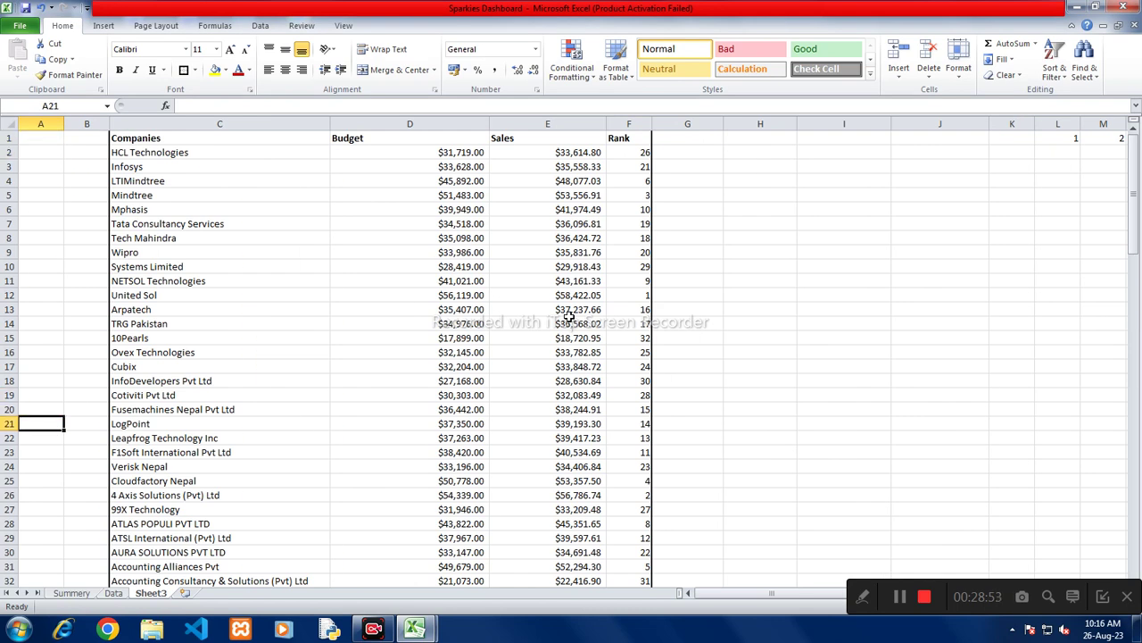
{"action": "key", "text": "Down"}
{"action": "key", "text": "Down"}
{"action": "key", "text": "Down"}
{"action": "key", "text": "Down"}
{"action": "key", "text": "Down"}
{"action": "key", "text": "Down"}
{"action": "key", "text": "Up"}
{"action": "key", "text": "Up"}
{"action": "key", "text": "Up"}
{"action": "key", "text": "Right"}
{"action": "key", "text": "Right"}
{"action": "key", "text": "Up"}
{"action": "key", "text": "Up"}
{"action": "key", "text": "Up"}
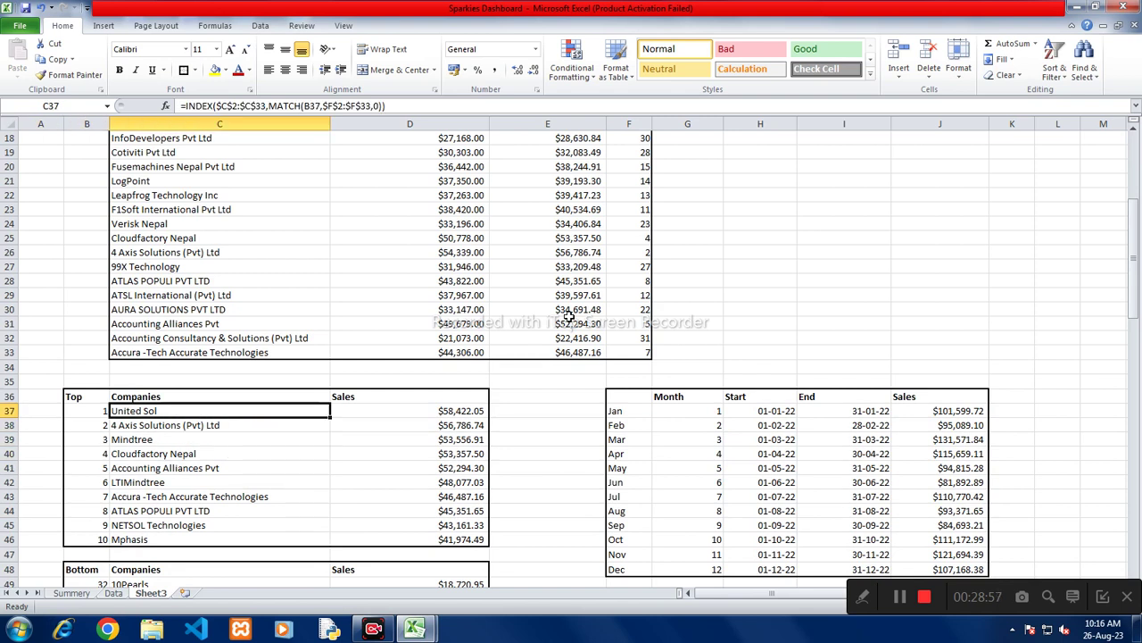
{"action": "key", "text": "shift+Down"}
{"action": "key", "text": "shift+Down"}
{"action": "key", "text": "shift+Down"}
{"action": "key", "text": "shift+Down"}
{"action": "key", "text": "shift+Down"}
{"action": "key", "text": "shift+Down"}
{"action": "key", "text": "shift+Down"}
{"action": "key", "text": "shift+Down"}
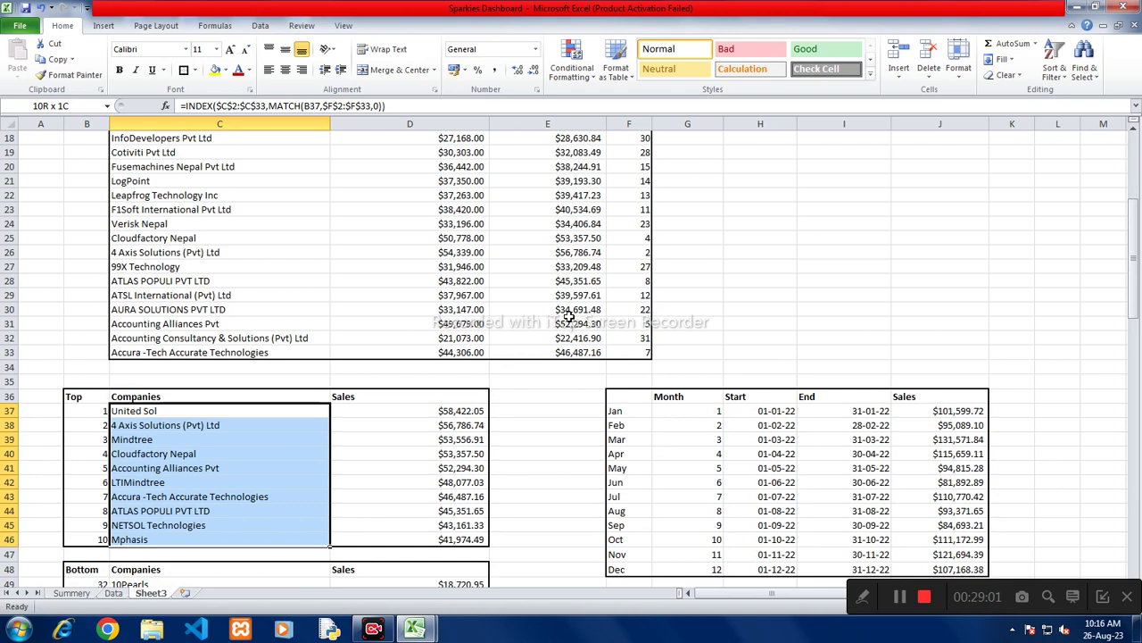
{"action": "key", "text": "Up"}
{"action": "key", "text": "Up"}
{"action": "key", "text": "Up"}
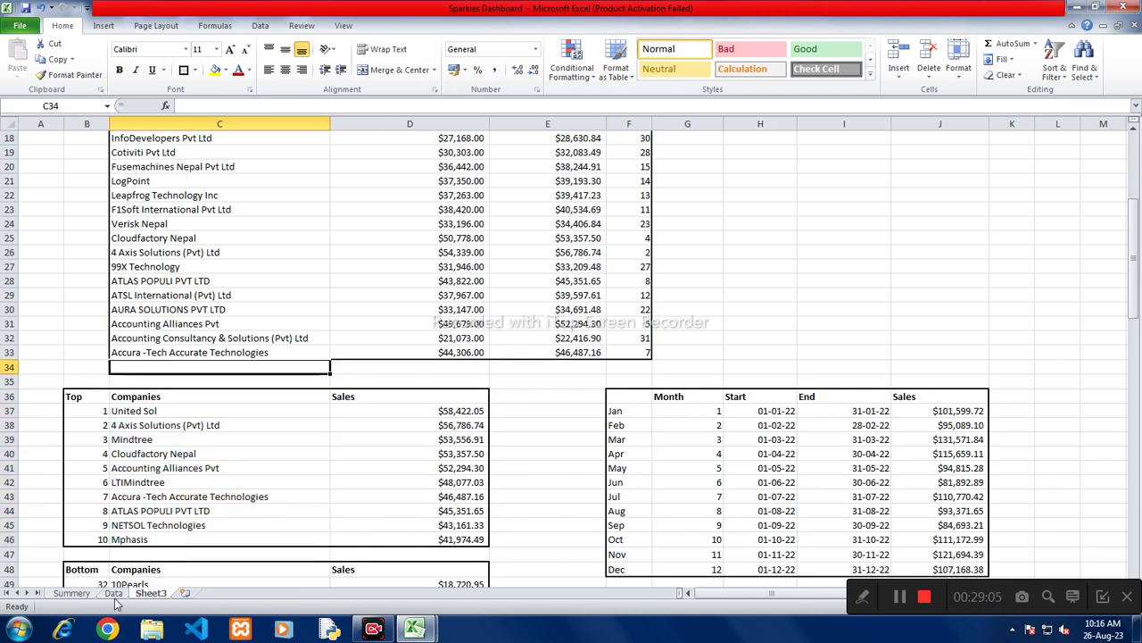
Step: Switch to the Data sheet and pick a cell there
{"action": "left_click", "coordinate": [113, 593]}
{"action": "scroll", "coordinate": [626, 387], "scroll_direction": "up", "scroll_amount": 5}
{"action": "scroll", "coordinate": [863, 427], "scroll_direction": "up", "scroll_amount": 5}
{"action": "left_click", "coordinate": [963, 294]}
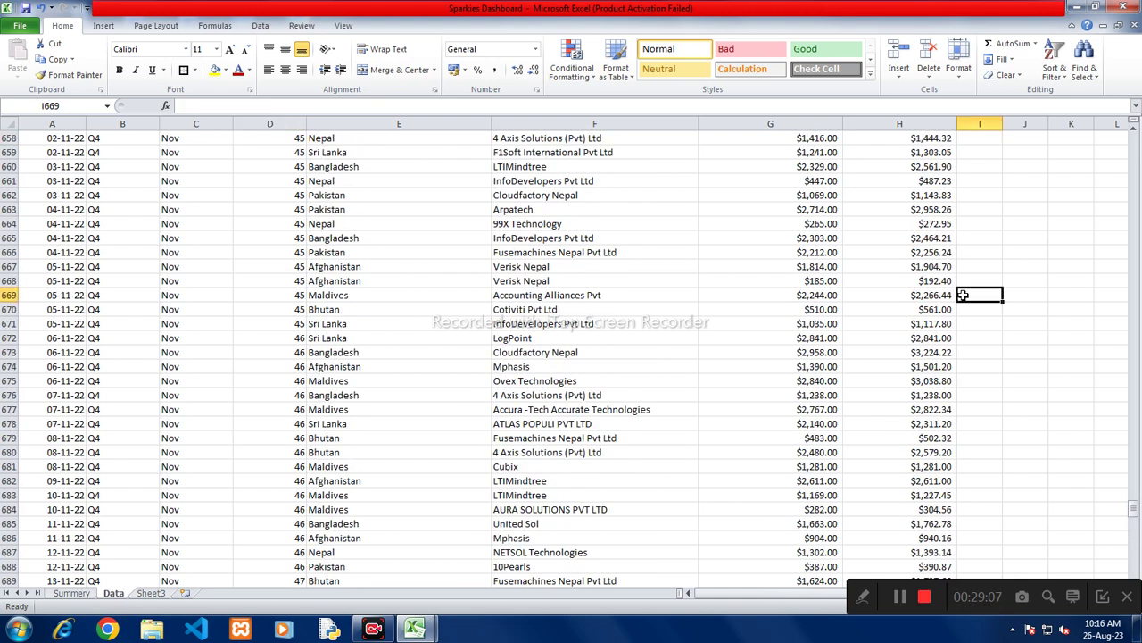
Step: Copy the country names India through Bhutan from column L of the Data sheet
{"action": "key", "text": "ctrl+Up"}
{"action": "key", "text": "Right"}
{"action": "key", "text": "Right"}
{"action": "key", "text": "Right"}
{"action": "key", "text": "Right"}
{"action": "key", "text": "Right"}
{"action": "key", "text": "Left"}
{"action": "key", "text": "Left"}
{"action": "key", "text": "Left"}
{"action": "key", "text": "Down"}
{"action": "key", "text": "Down"}
{"action": "key", "text": "Down"}
{"action": "key", "text": "shift+Down"}
{"action": "key", "text": "shift+Down"}
{"action": "key", "text": "shift+Down"}
{"action": "key", "text": "shift+Down"}
{"action": "key", "text": "shift+Down"}
{"action": "key", "text": "shift+Down"}
{"action": "key", "text": "shift+Down"}
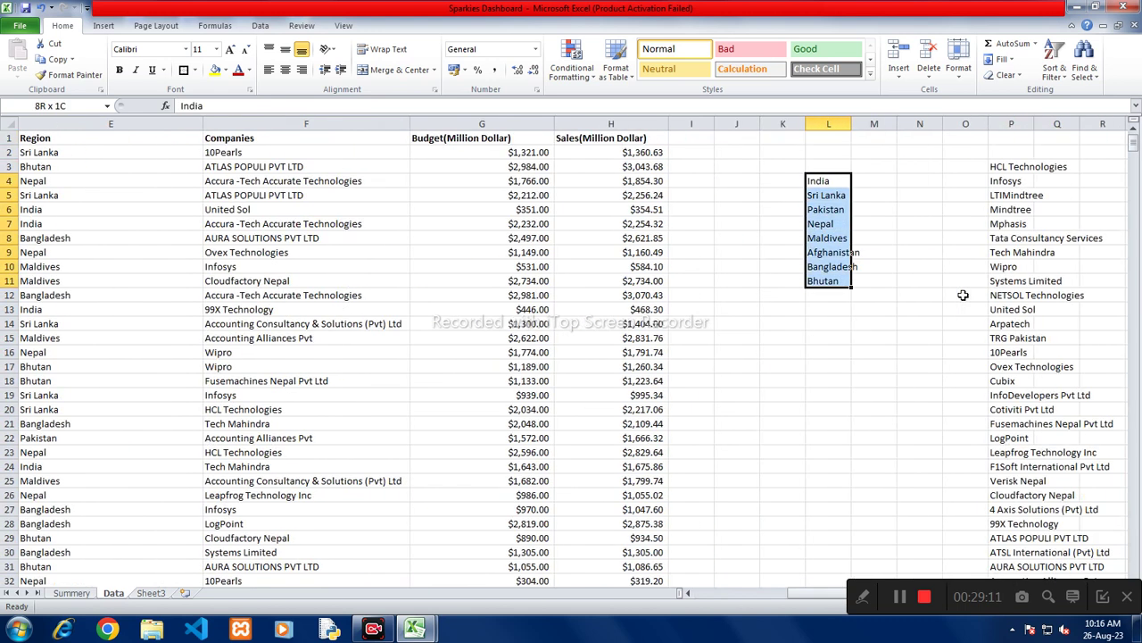
{"action": "key", "text": "ctrl+c"}
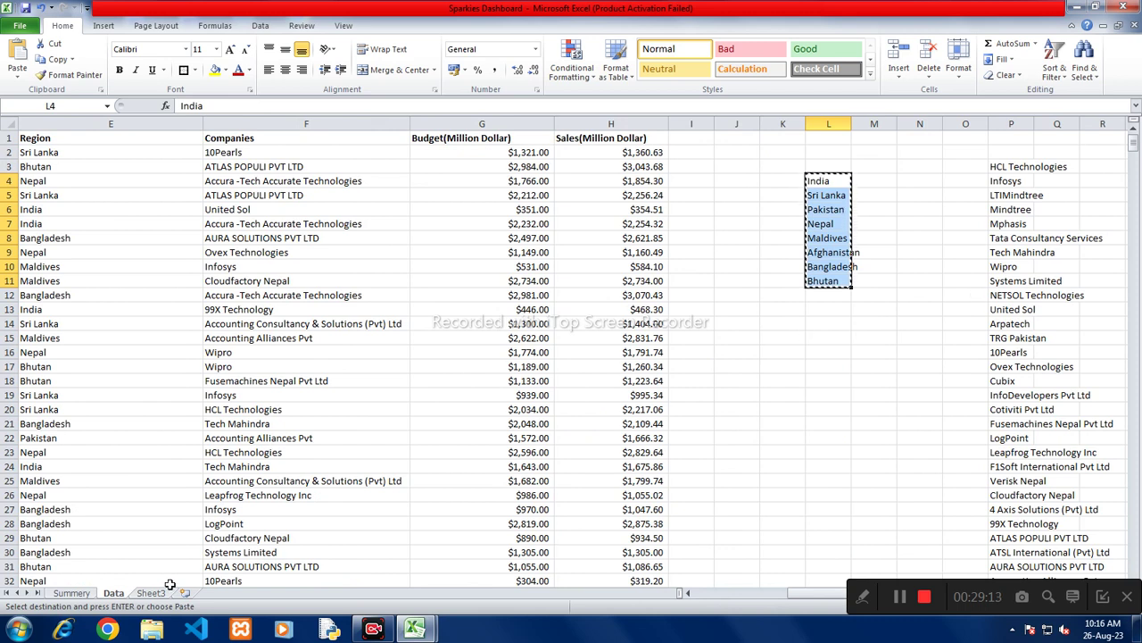
Step: Paste the countries into K2:K9 on Sheet3 and widen column K to fit them
{"action": "left_click", "coordinate": [151, 593]}
{"action": "scroll", "coordinate": [393, 402], "scroll_direction": "up", "scroll_amount": 6}
{"action": "left_click", "coordinate": [612, 282]}
{"action": "key", "text": "ctrl+Up"}
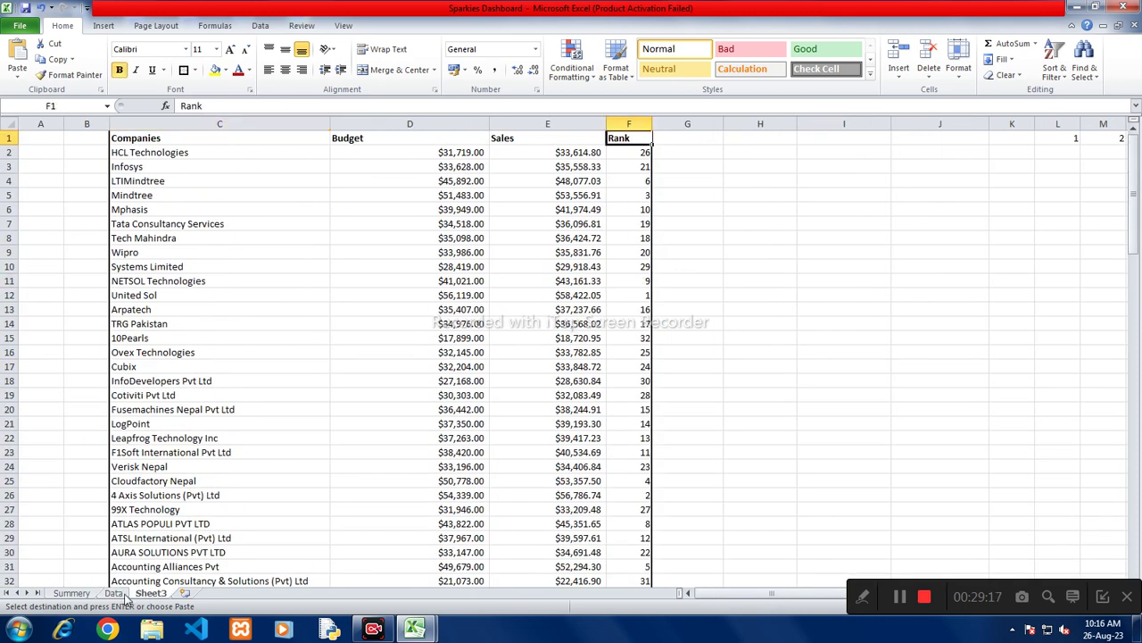
{"action": "key", "text": "Right"}
{"action": "key", "text": "Right"}
{"action": "key", "text": "Right"}
{"action": "key", "text": "Right"}
{"action": "key", "text": "Right"}
{"action": "key", "text": "Right"}
{"action": "key", "text": "Right"}
{"action": "key", "text": "Left"}
{"action": "key", "text": "Left"}
{"action": "key", "text": "Left"}
{"action": "key", "text": "Left"}
{"action": "key", "text": "Left"}
{"action": "key", "text": "Left"}
{"action": "key", "text": "Down"}
{"action": "key", "text": "Left"}
{"action": "key", "text": "ctrl+v"}
{"action": "key", "text": "Escape"}
{"action": "left_click_drag", "start_coordinate": [563, 124], "coordinate": [607, 124]}
{"action": "left_click", "coordinate": [630, 164]}
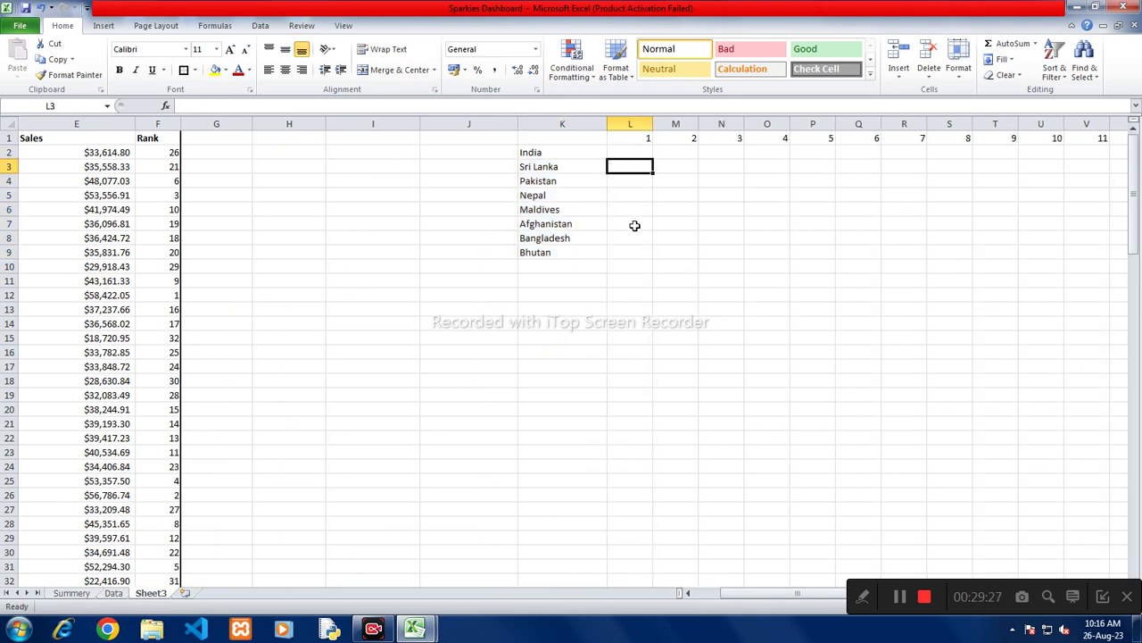
Step: Check the last week number in row 1, then move to L2, India's first week cell
{"action": "key", "text": "Up"}
{"action": "key", "text": "Up"}
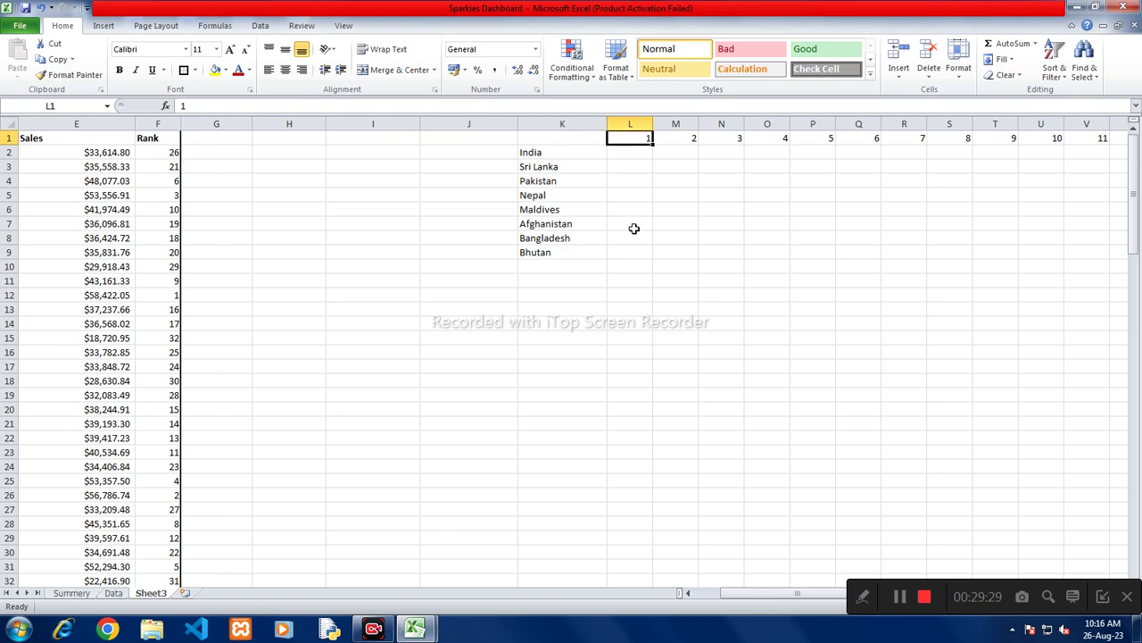
{"action": "key", "text": "ctrl+Right"}
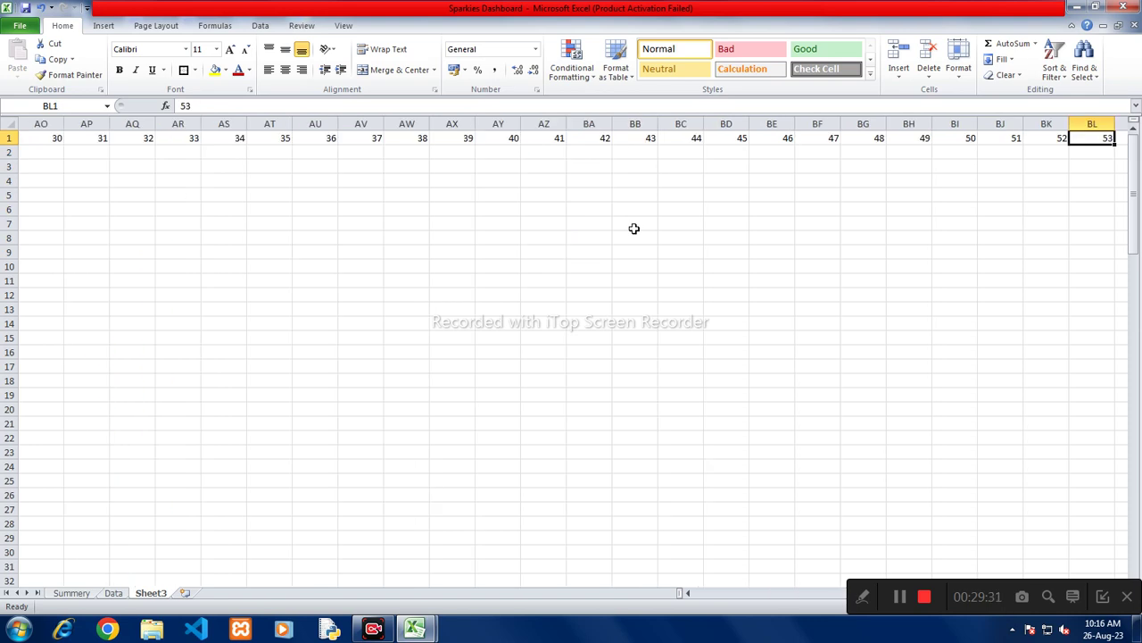
{"action": "key", "text": "ctrl+Left"}
{"action": "key", "text": "Down"}
{"action": "key", "text": "Left"}
{"action": "key", "text": "Left"}
{"action": "key", "text": "Right"}
{"action": "key", "text": "Right"}
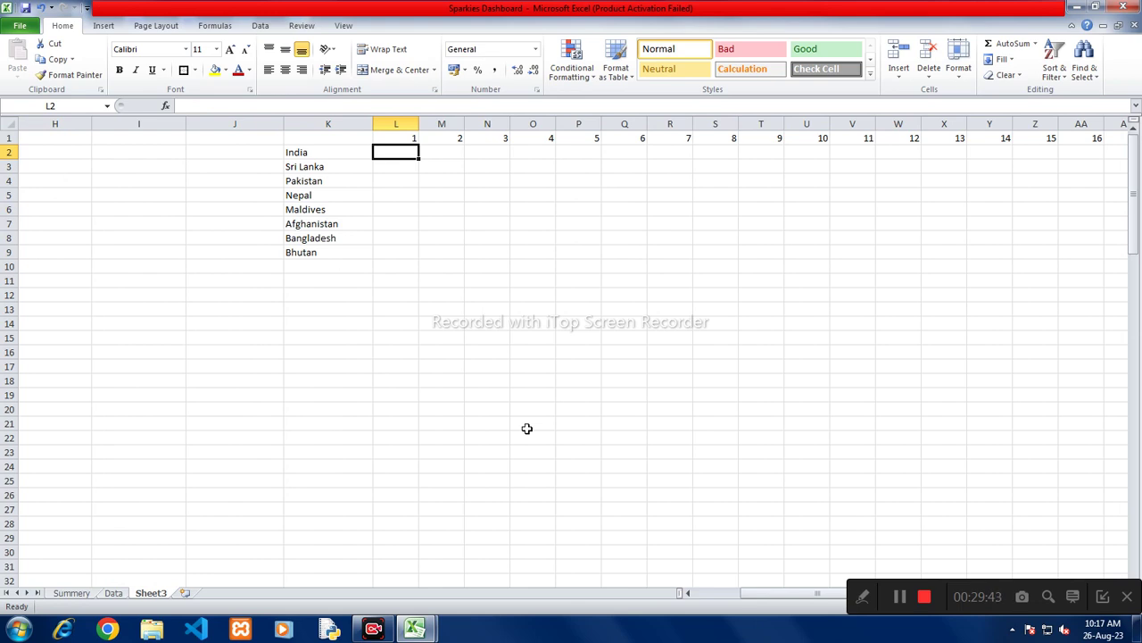
Step: Start an AVERAGEIFS formula in L2 averaging the absolute sales range Data!$H$2:$H$793
{"action": "type", "text": "=ave"}
{"action": "key", "text": "Down"}
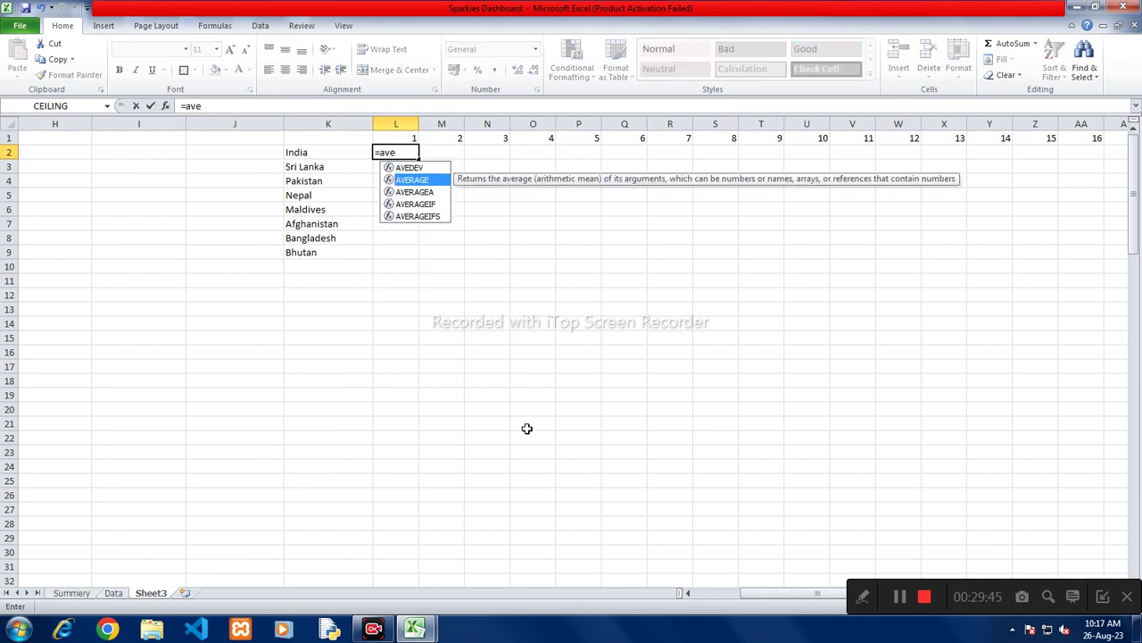
{"action": "key", "text": "Down"}
{"action": "key", "text": "Down"}
{"action": "key", "text": "Down"}
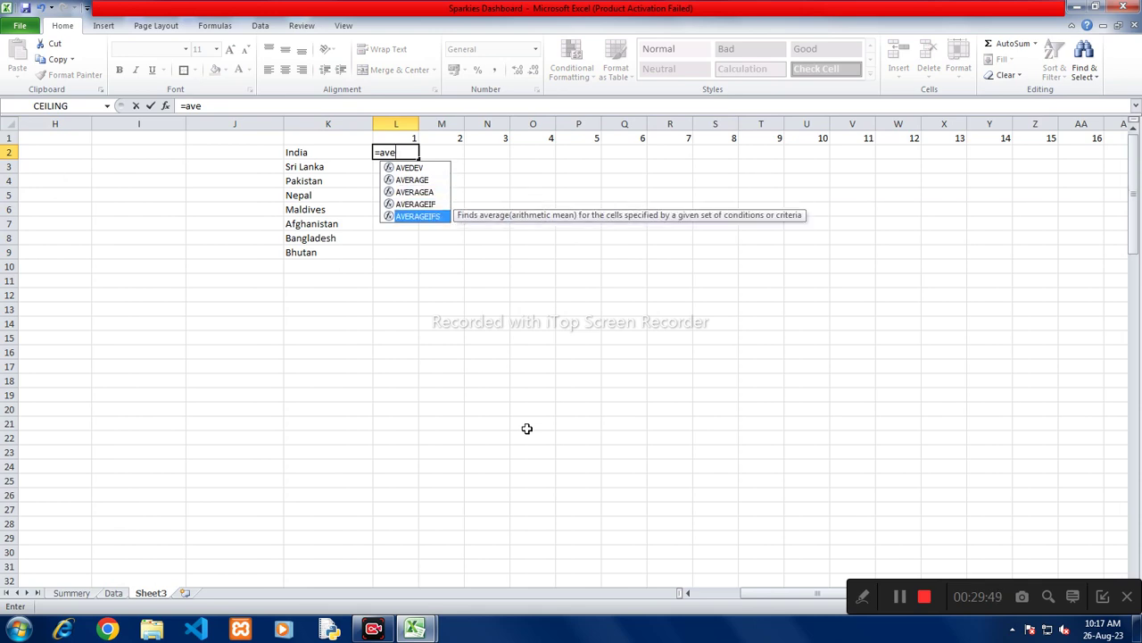
{"action": "key", "text": "Tab"}
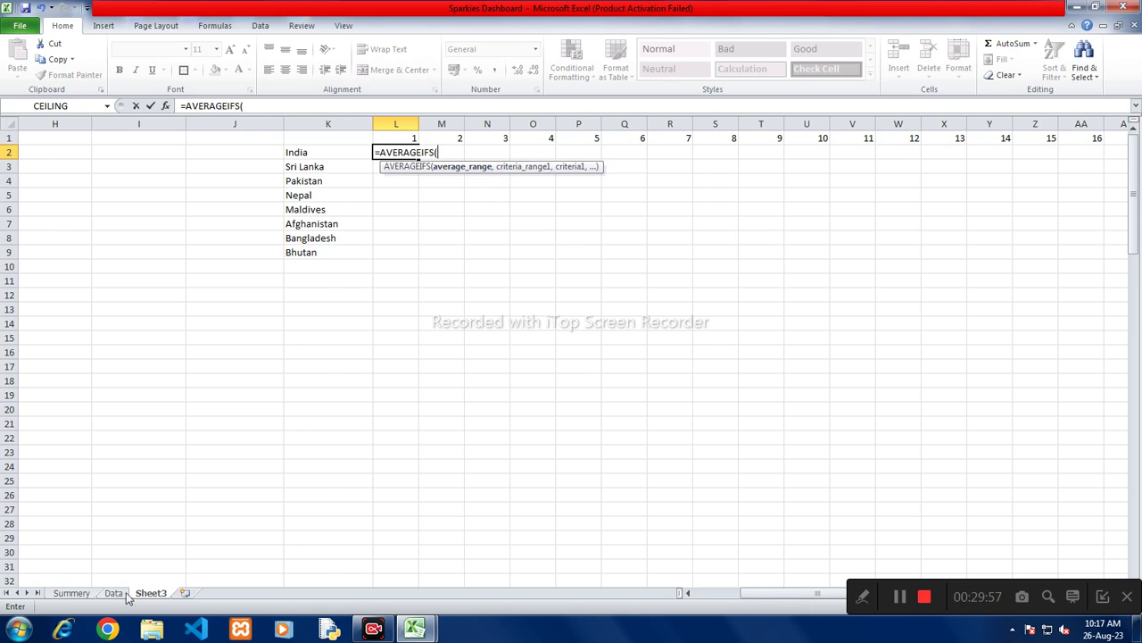
{"action": "left_click", "coordinate": [114, 593]}
{"action": "left_click", "coordinate": [602, 153]}
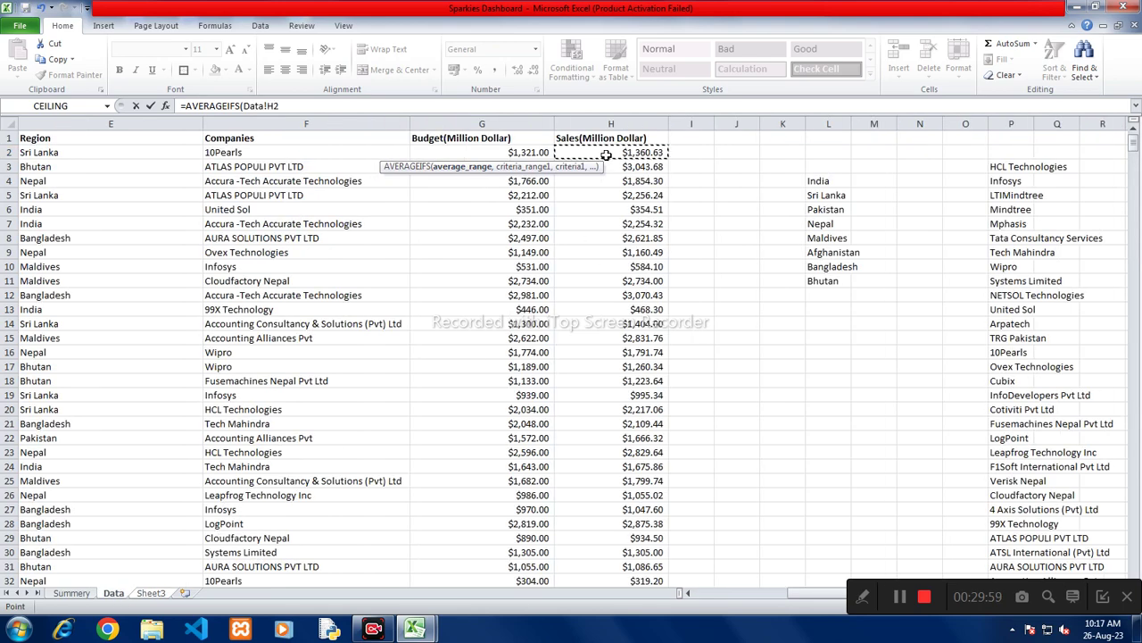
{"action": "key", "text": "ctrl+shift+Down"}
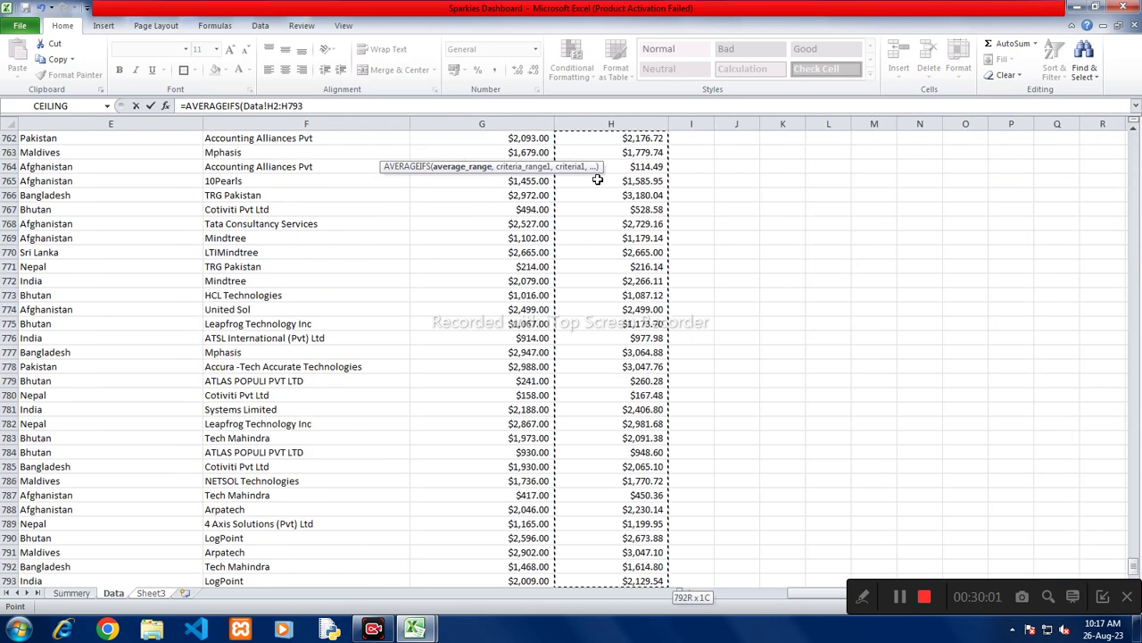
{"action": "key", "text": "F4"}
{"action": "type", "text": ","}
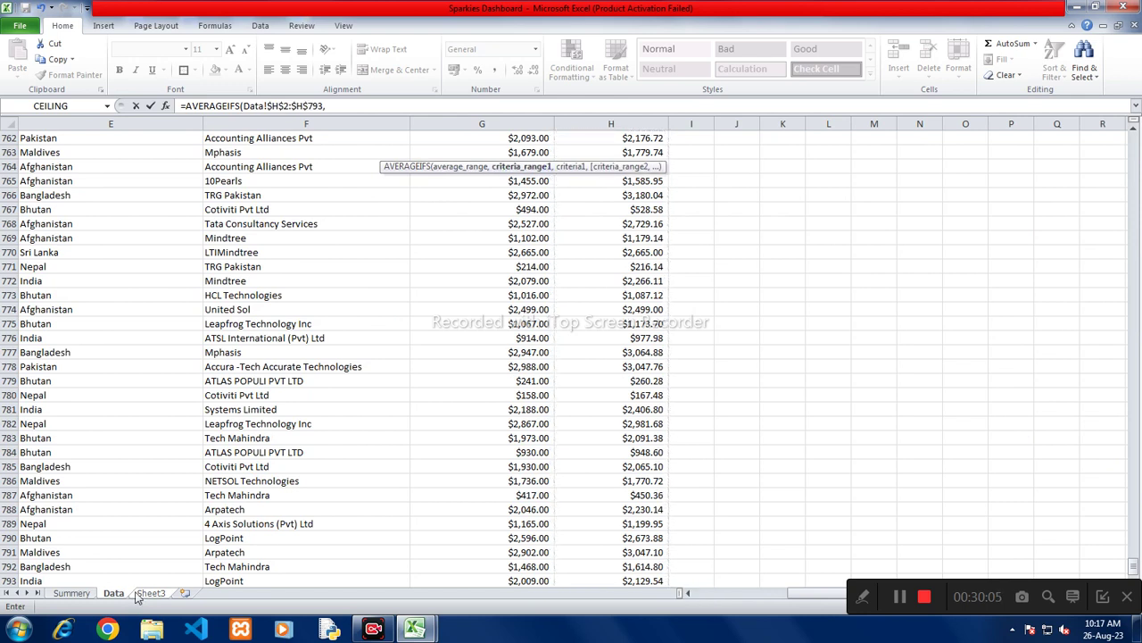
{"action": "left_click", "coordinate": [151, 592]}
{"action": "key", "text": "BackSpace"}
{"action": "key", "text": "BackSpace"}
{"action": "key", "text": "BackSpace"}
{"action": "key", "text": "BackSpace"}
{"action": "key", "text": "BackSpace"}
{"action": "key", "text": "BackSpace"}
{"action": "key", "text": "BackSpace"}
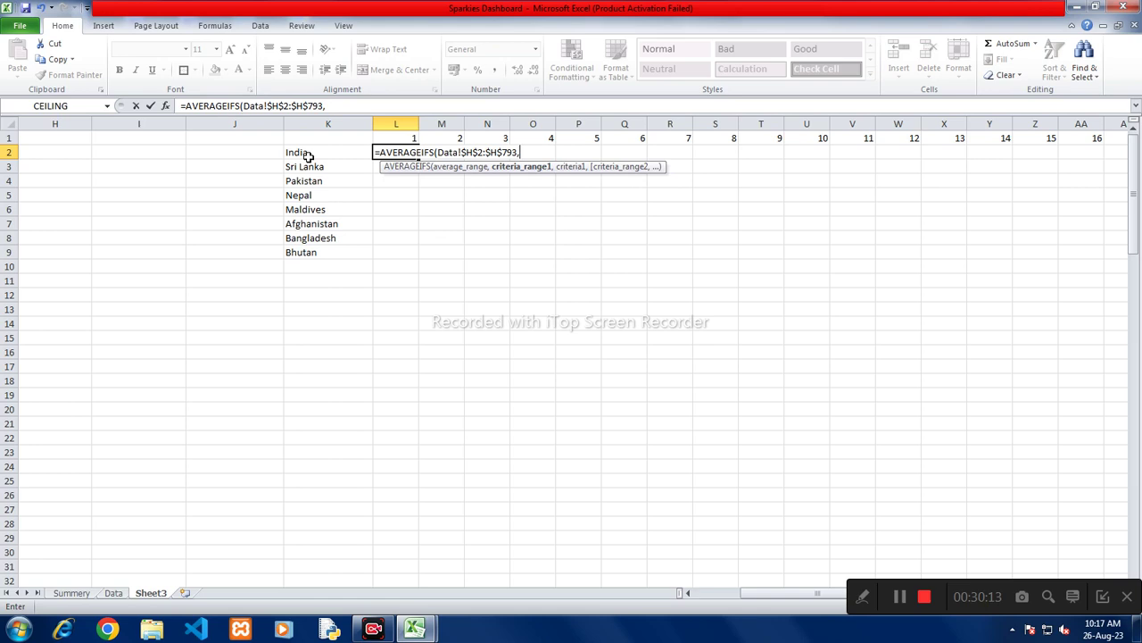
Step: Add the region criterion: Data!$E$2:$E$793 matched against India in Sheet3!K2
{"action": "left_click", "coordinate": [114, 593]}
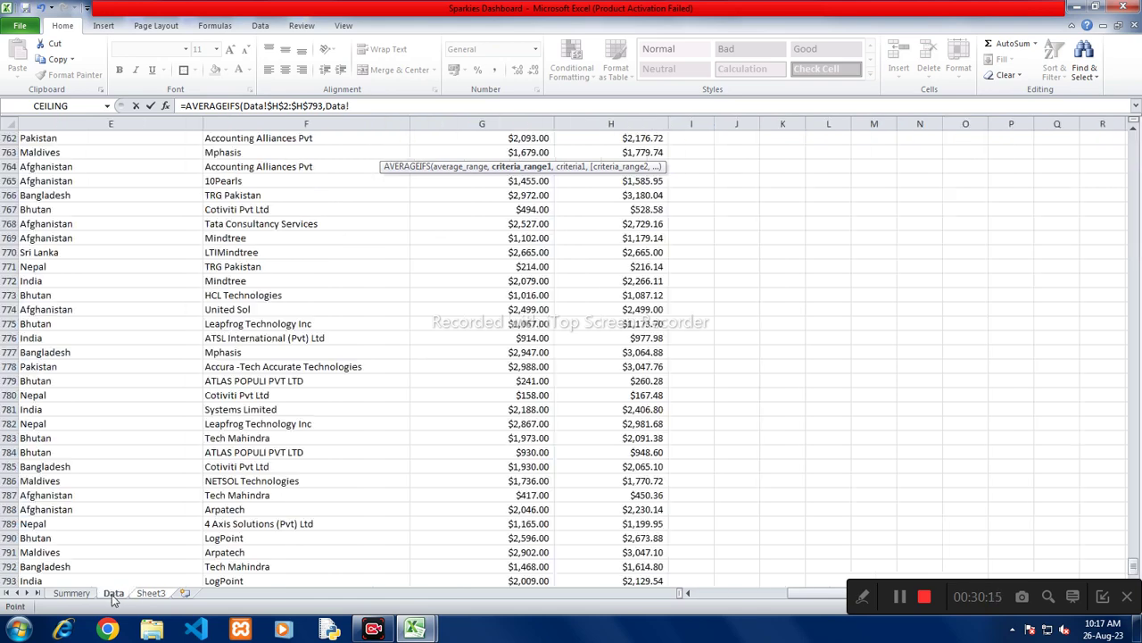
{"action": "left_click", "coordinate": [108, 153]}
{"action": "key", "text": "ctrl+Up"}
{"action": "key", "text": "Right"}
{"action": "key", "text": "Left"}
{"action": "key", "text": "Left"}
{"action": "key", "text": "Left"}
{"action": "key", "text": "Right"}
{"action": "key", "text": "Right"}
{"action": "key", "text": "Down"}
{"action": "key", "text": "ctrl+shift+Down"}
{"action": "key", "text": "F4"}
{"action": "type", "text": ","}
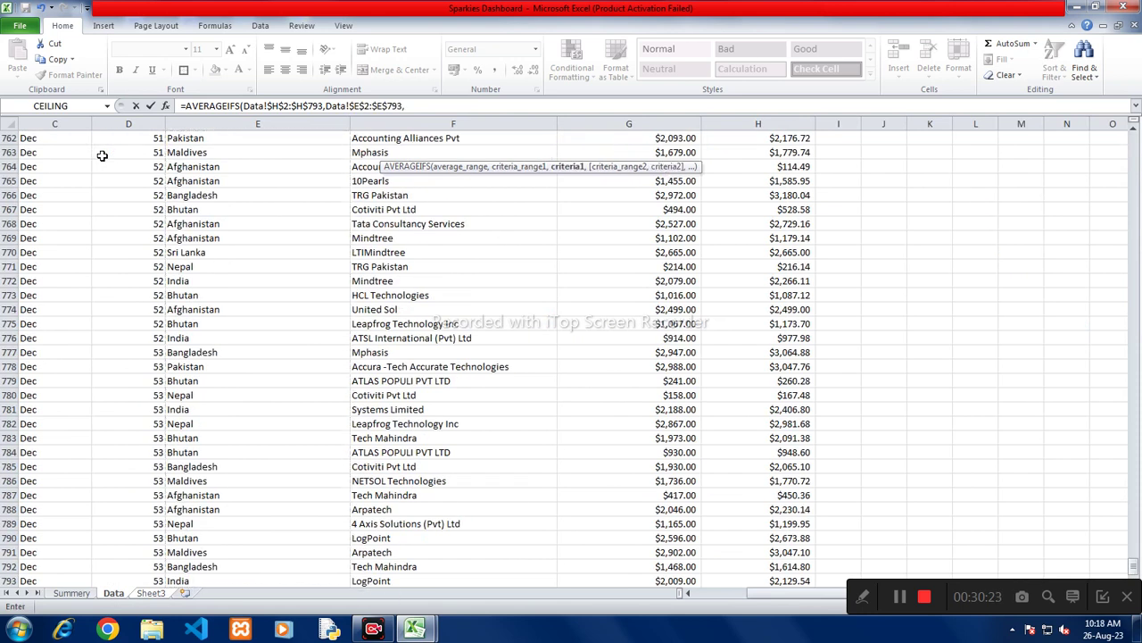
{"action": "left_click", "coordinate": [145, 595]}
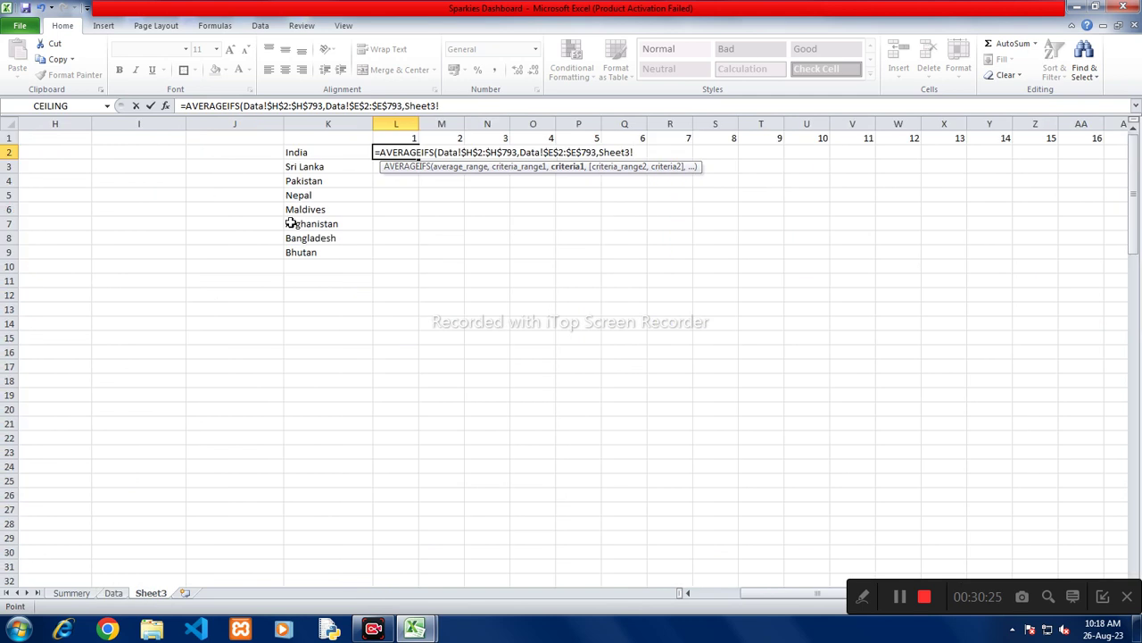
{"action": "left_click", "coordinate": [326, 151]}
{"action": "type", "text": ",Data!"}
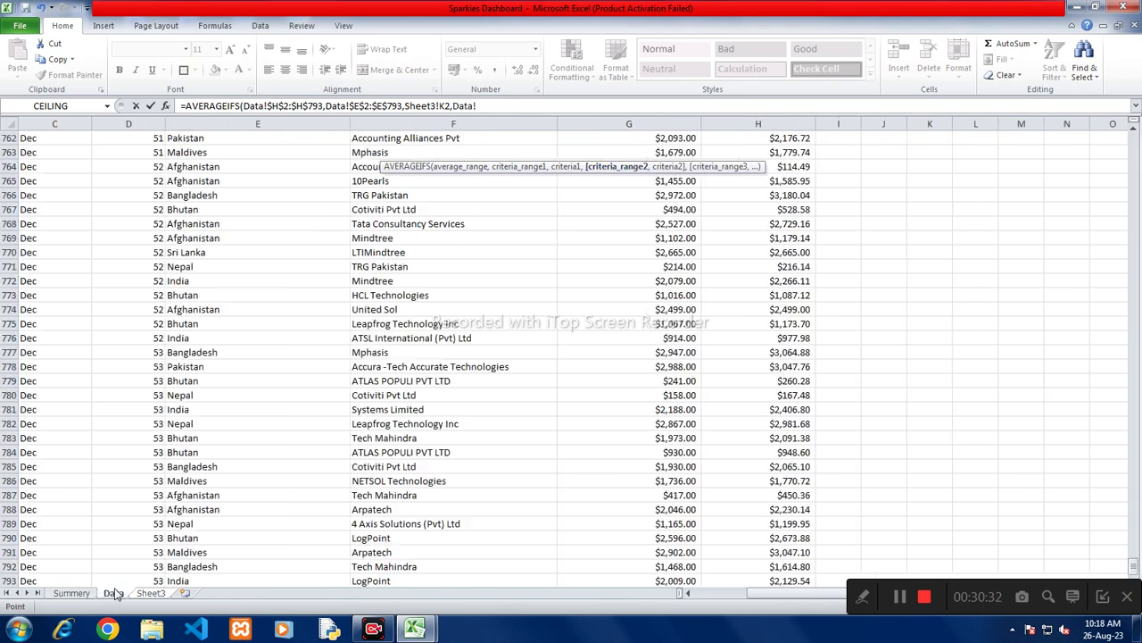
Step: Add the week criterion Data!$D$2:$D$793 matched against week 1 in Sheet3!L1, and enter the formula
{"action": "left_click", "coordinate": [116, 593]}
{"action": "scroll", "coordinate": [158, 190], "scroll_direction": "up", "scroll_amount": 3}
{"action": "scroll", "coordinate": [151, 196], "scroll_direction": "up", "scroll_amount": 5}
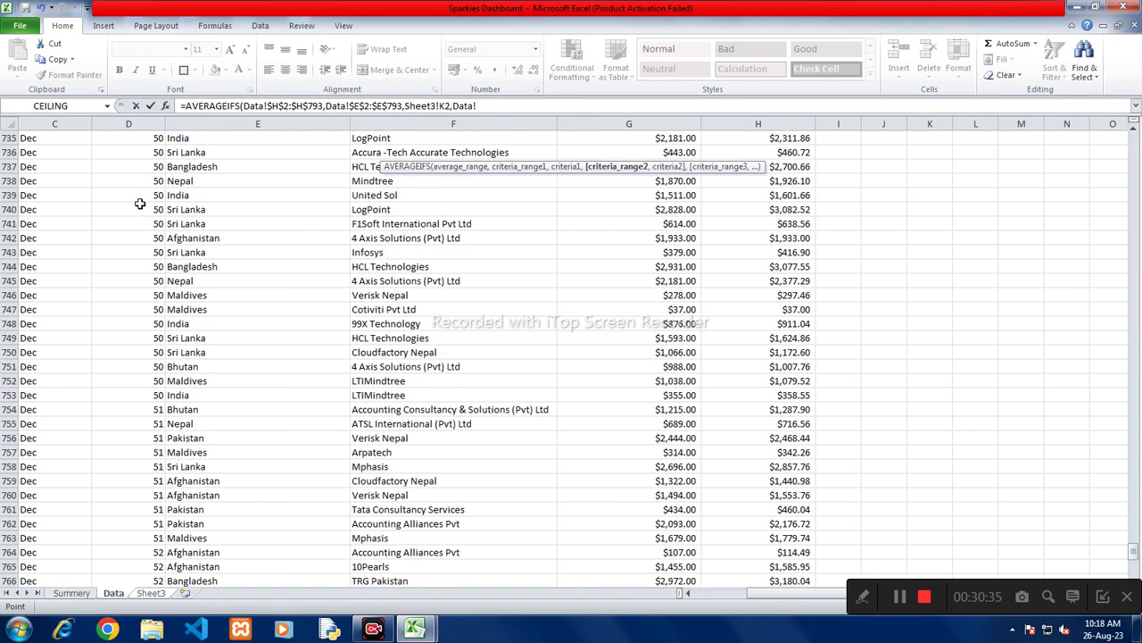
{"action": "left_click", "coordinate": [145, 168]}
{"action": "key", "text": "ctrl+Up"}
{"action": "key", "text": "Down"}
{"action": "key", "text": "ctrl+shift+Down"}
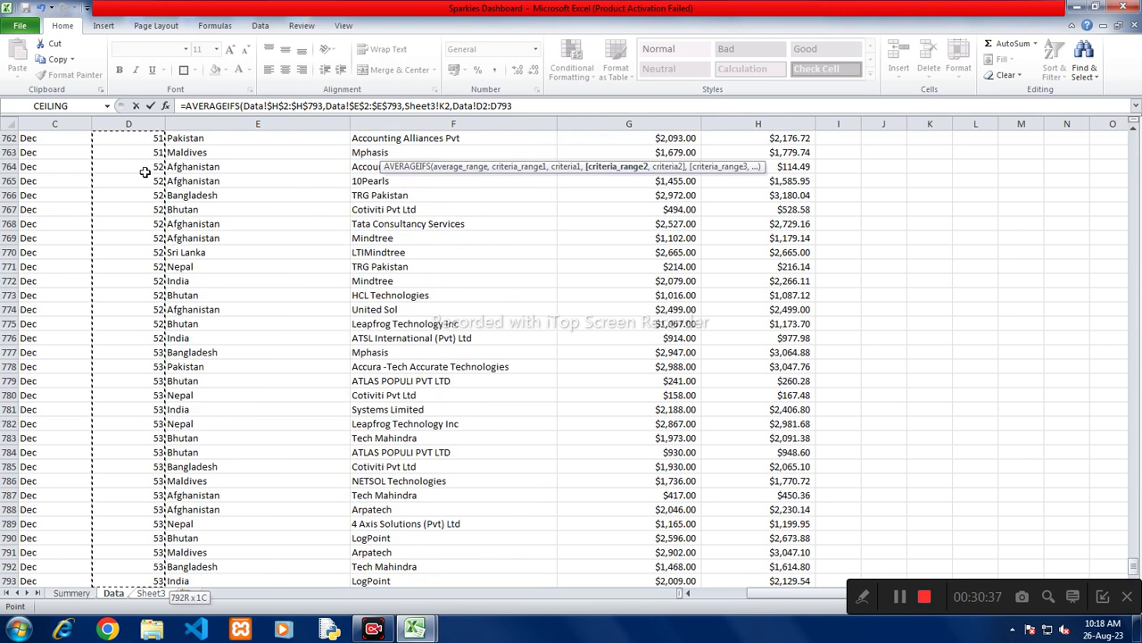
{"action": "key", "text": "F4"}
{"action": "type", "text": ","}
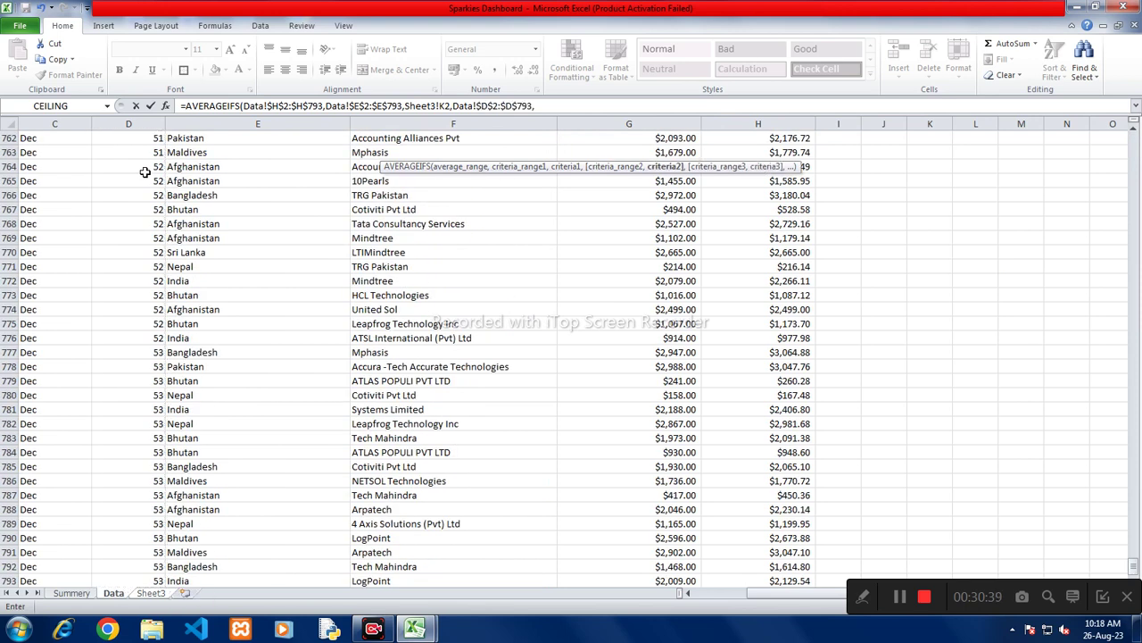
{"action": "left_click", "coordinate": [160, 592]}
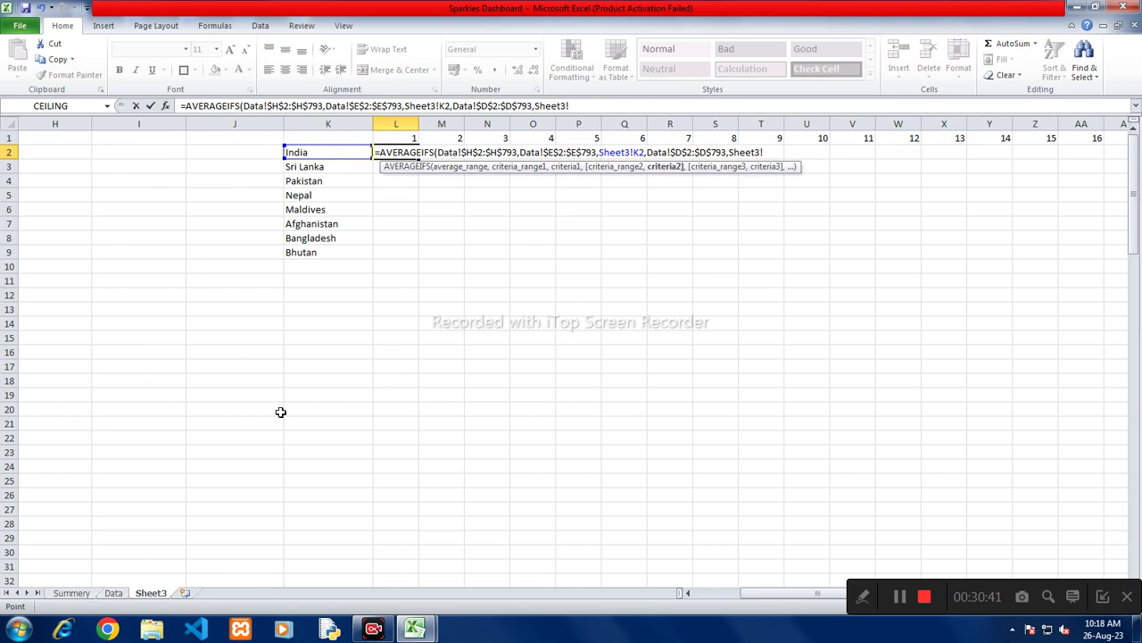
{"action": "left_click", "coordinate": [408, 138]}
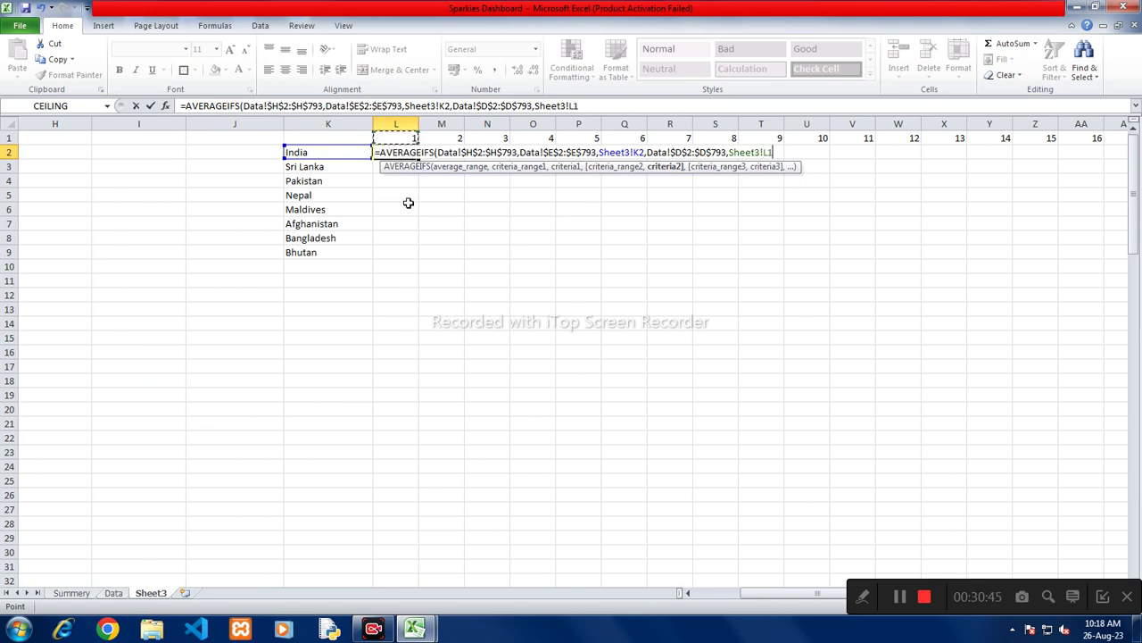
{"action": "key", "text": "Return"}
{"action": "key", "text": "Up"}
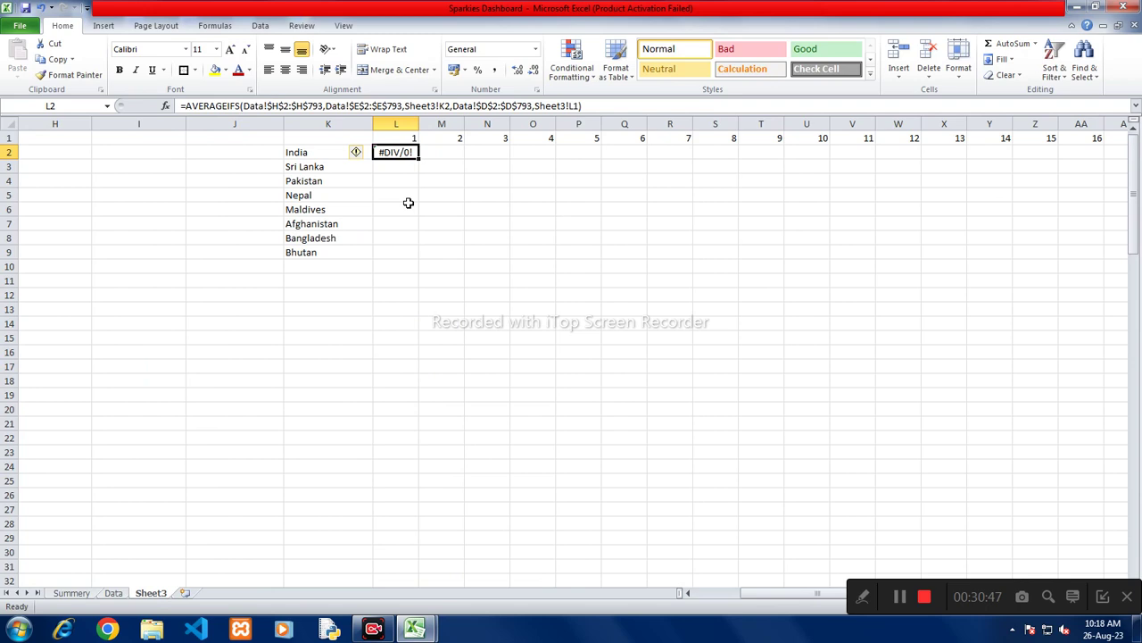
Step: Review L2's formula, dismiss the Windows colour-scheme prompt, and fill the formula across into M2
{"action": "key", "text": "F2"}
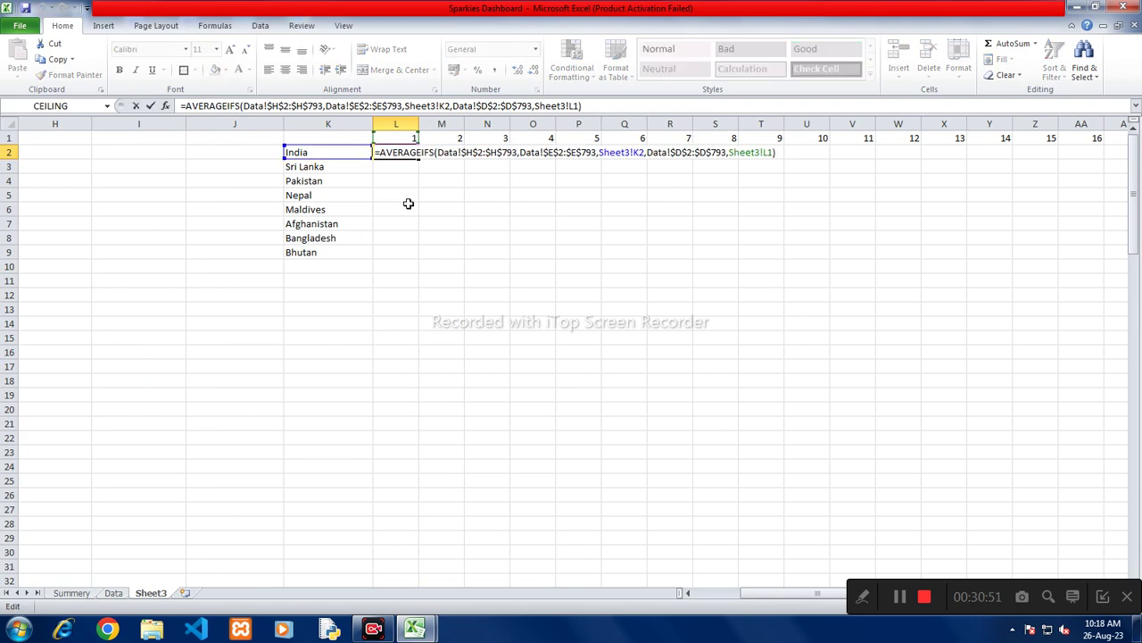
{"action": "key", "text": "Escape"}
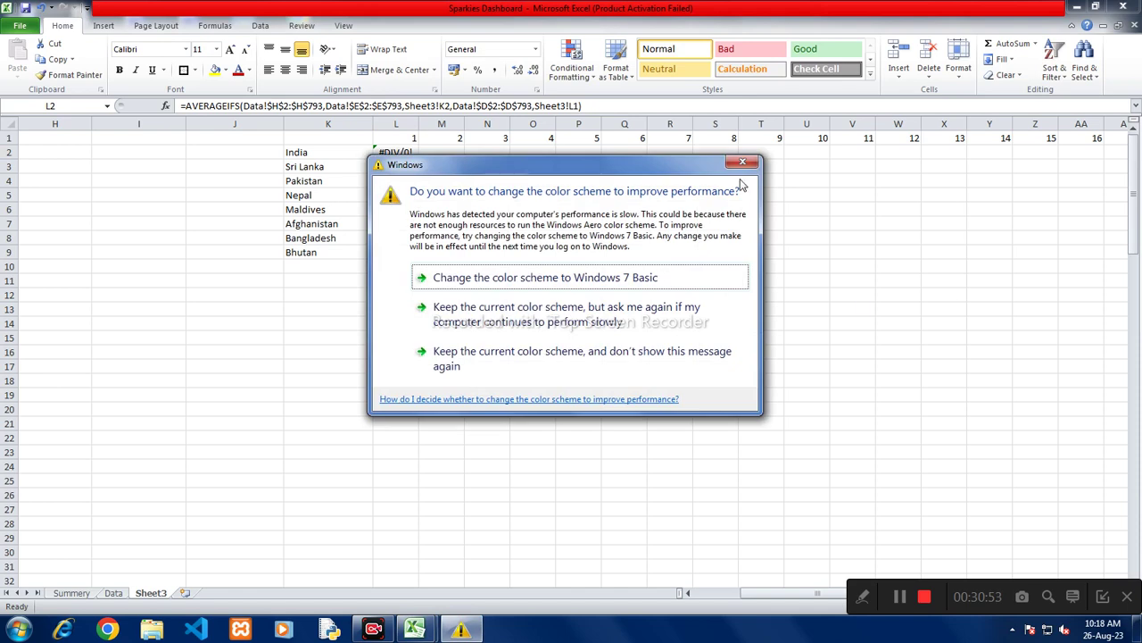
{"action": "left_click", "coordinate": [743, 161]}
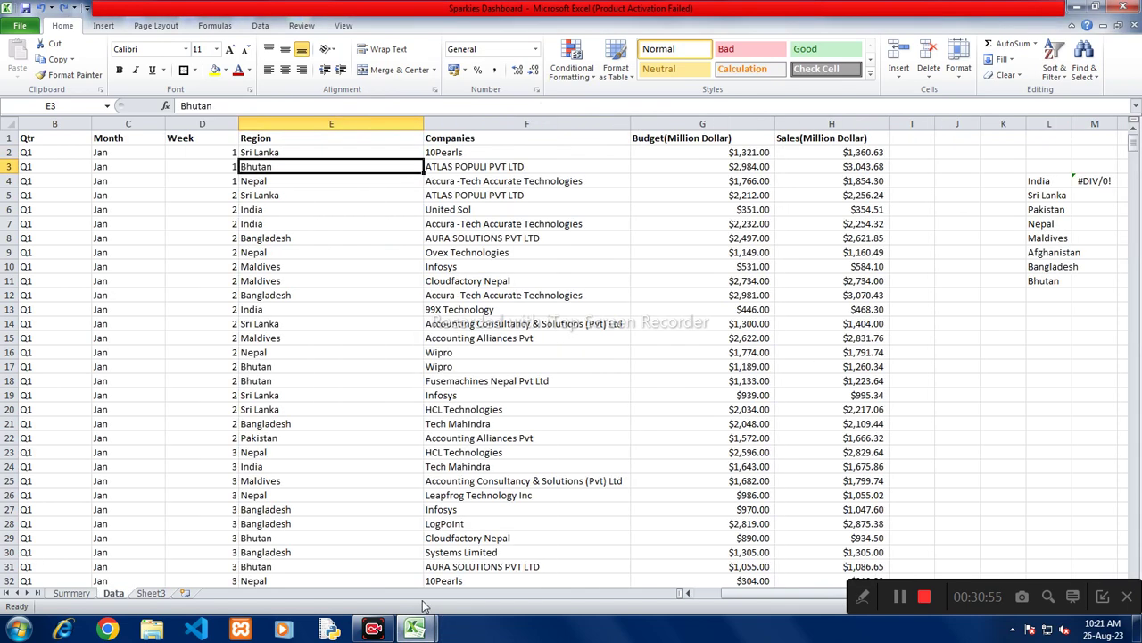
{"action": "left_click", "coordinate": [161, 593]}
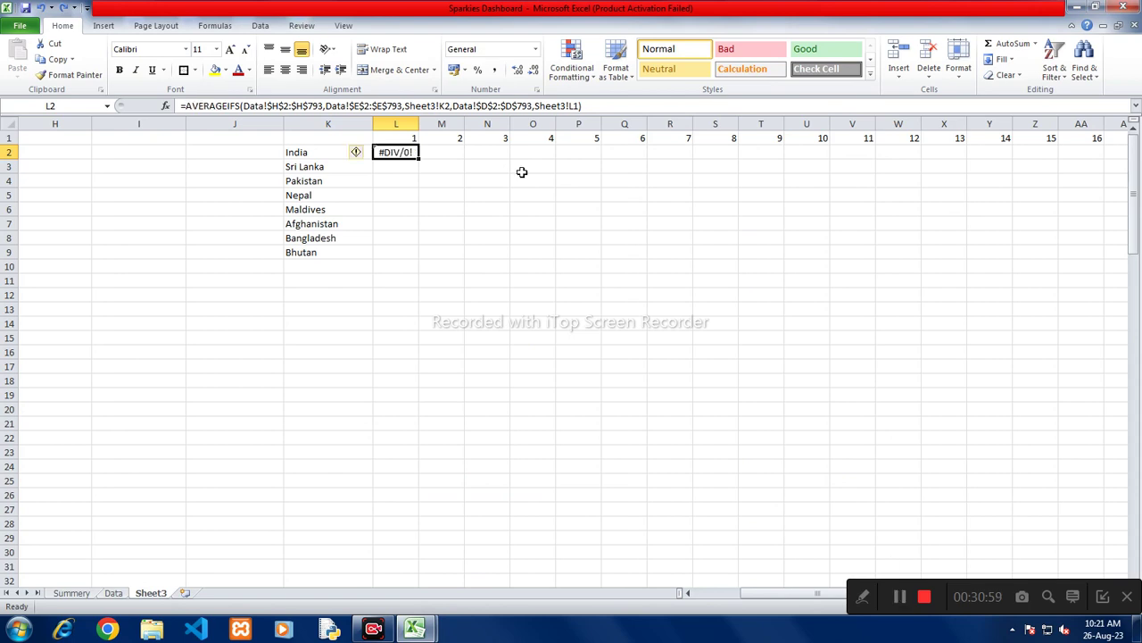
{"action": "double_click", "coordinate": [381, 151]}
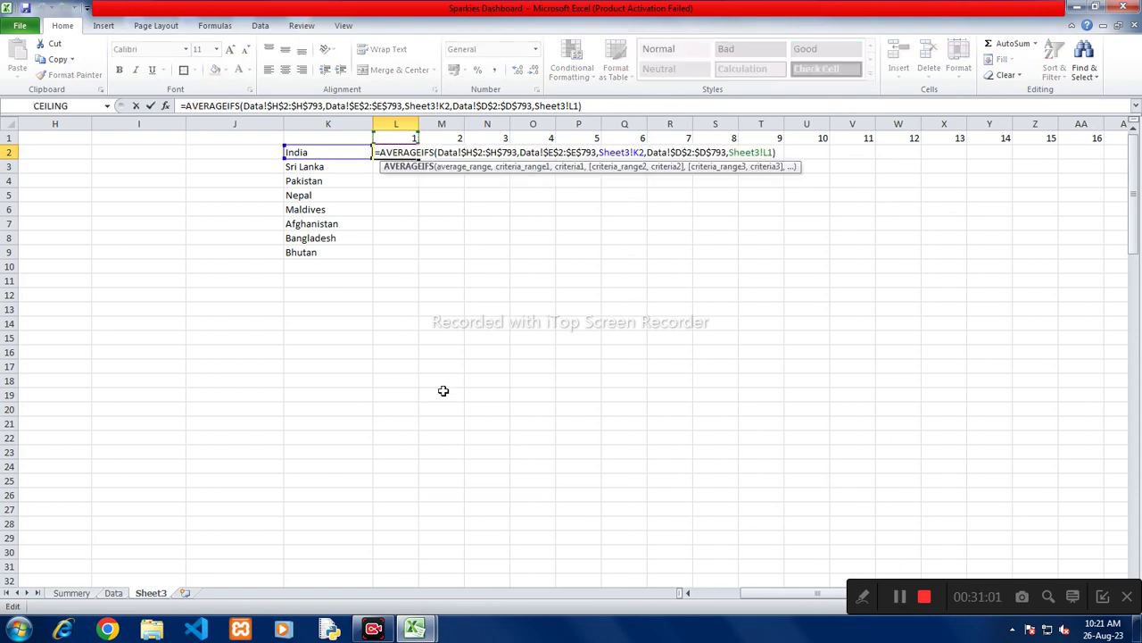
{"action": "key", "text": "Escape"}
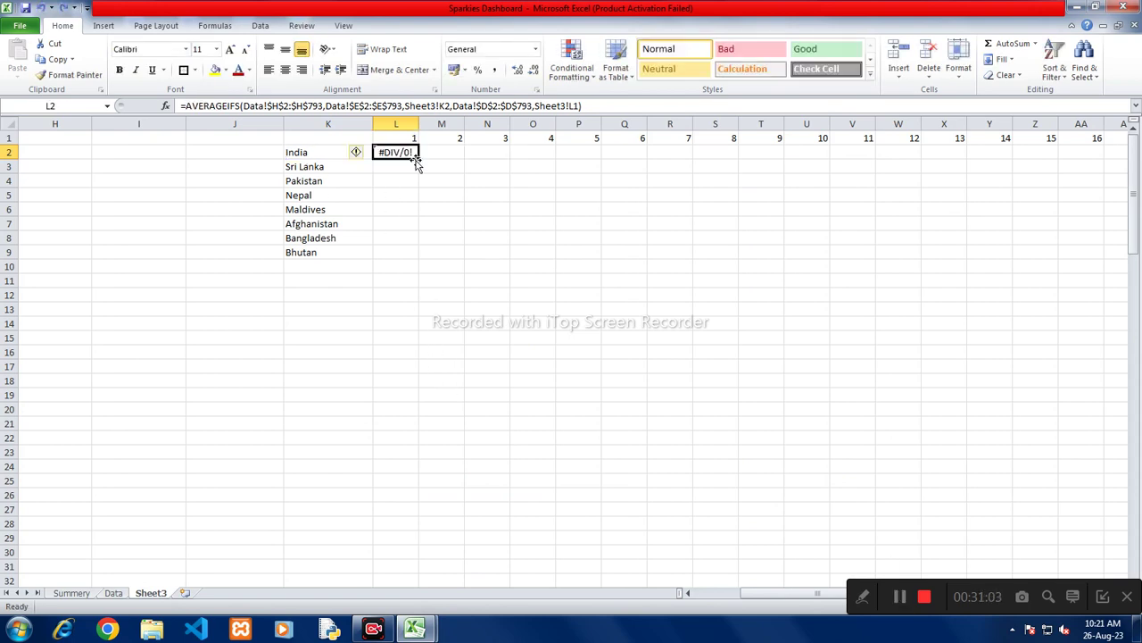
{"action": "left_click_drag", "start_coordinate": [419, 160], "coordinate": [443, 159]}
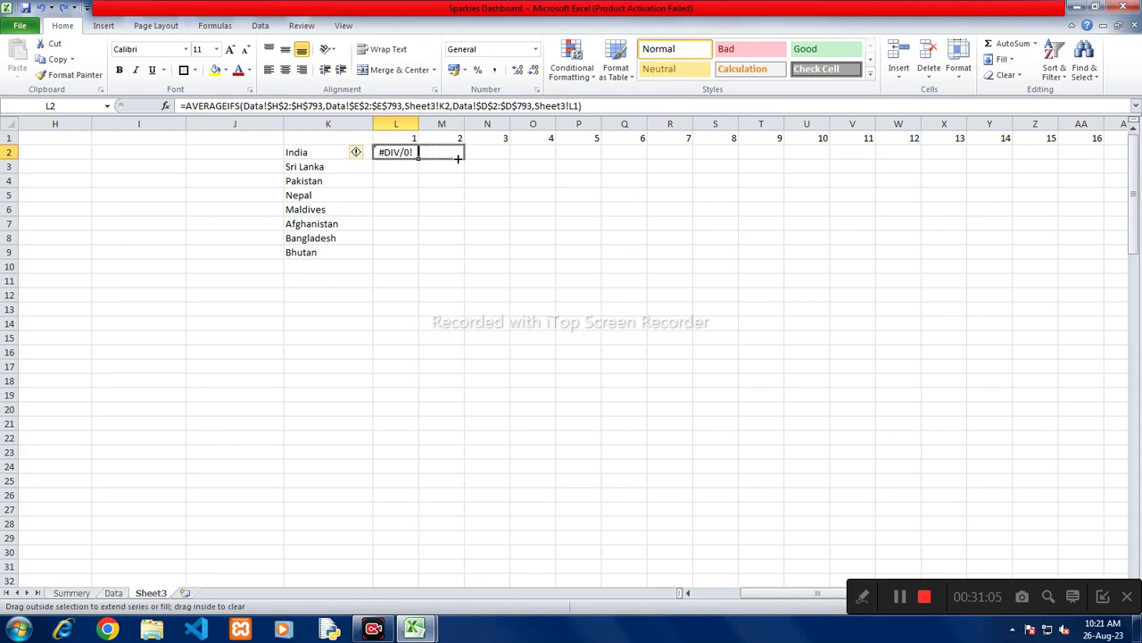
{"action": "double_click", "coordinate": [444, 152]}
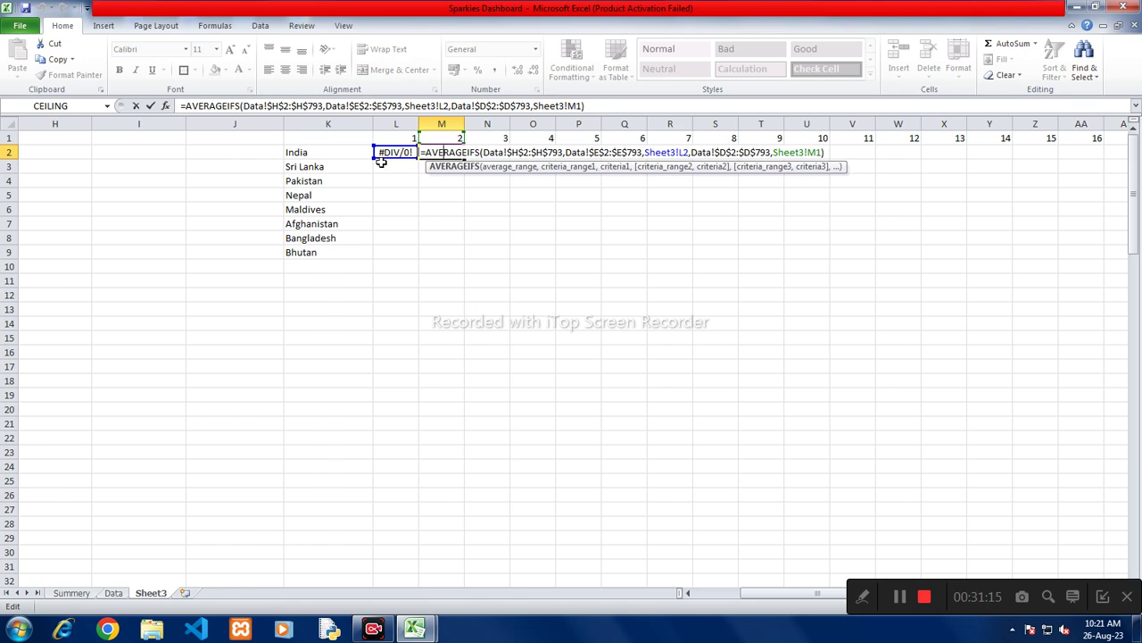
{"action": "key", "text": "Escape"}
Step: Lock L2's country reference as Sheet3!$K2 and fill the formula down into L3
{"action": "double_click", "coordinate": [383, 153]}
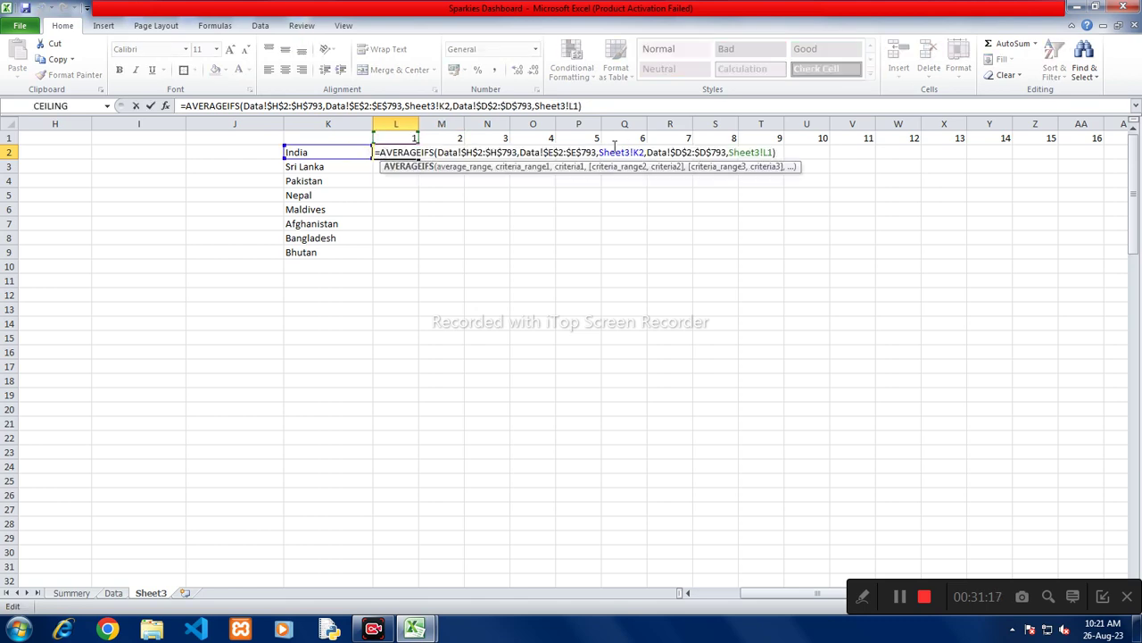
{"action": "left_click", "coordinate": [635, 153]}
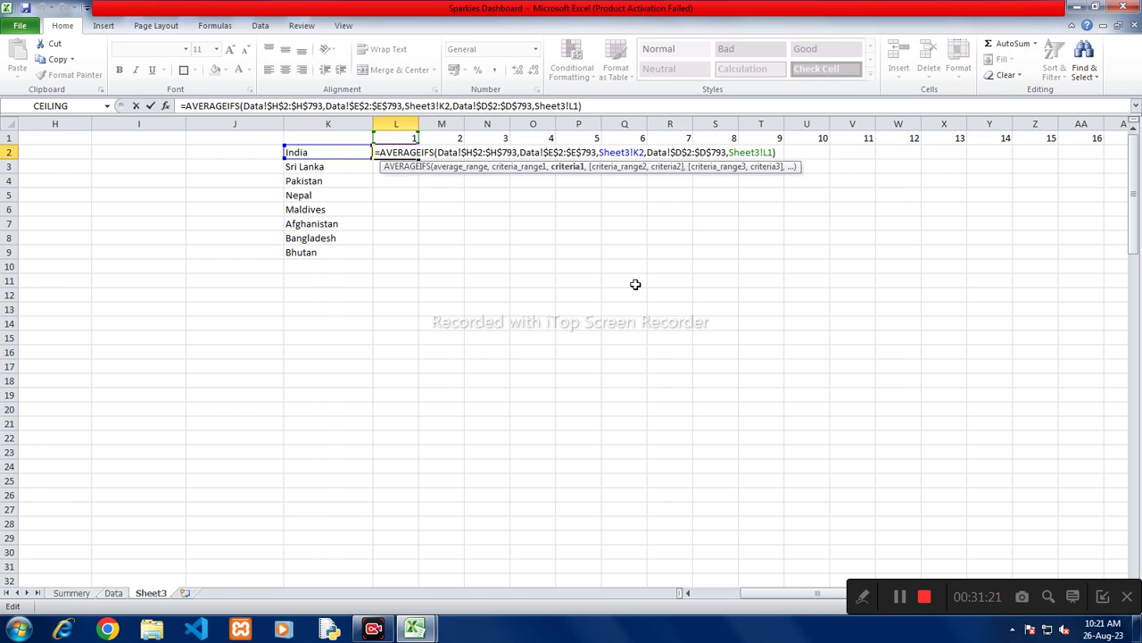
{"action": "type", "text": "$"}
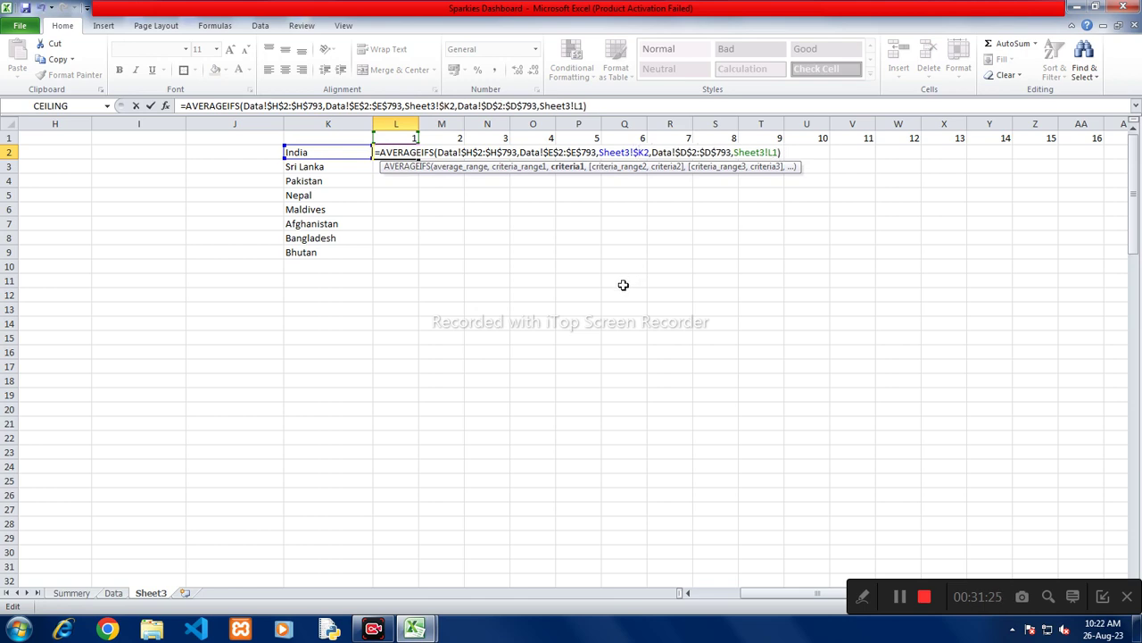
{"action": "key", "text": "Return"}
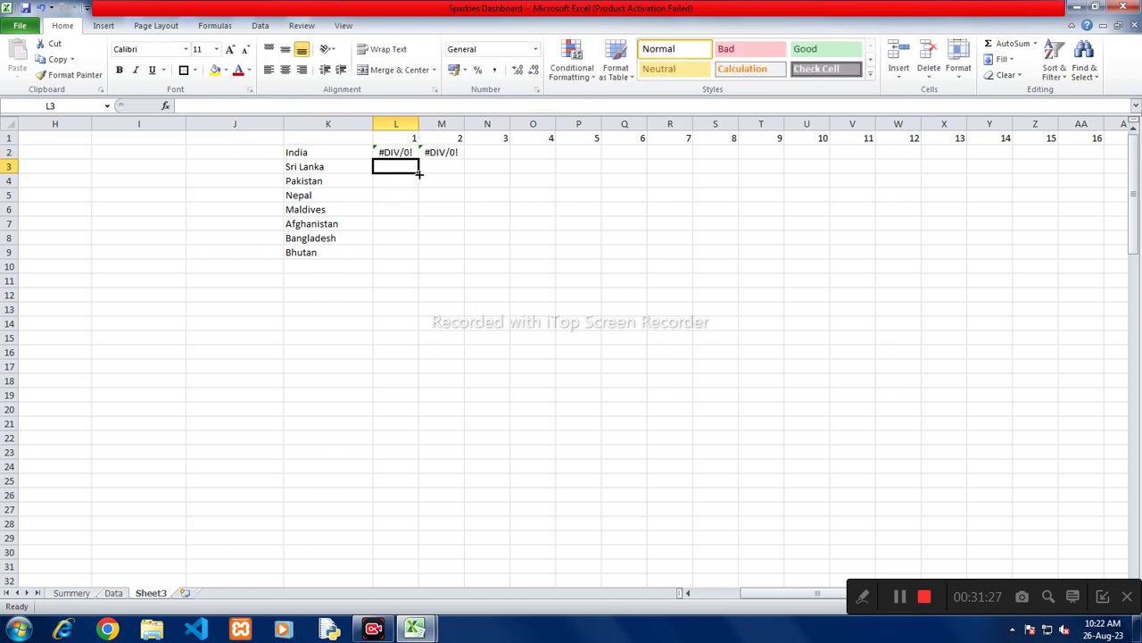
{"action": "left_click", "coordinate": [412, 157]}
{"action": "left_click_drag", "start_coordinate": [418, 160], "coordinate": [397, 167]}
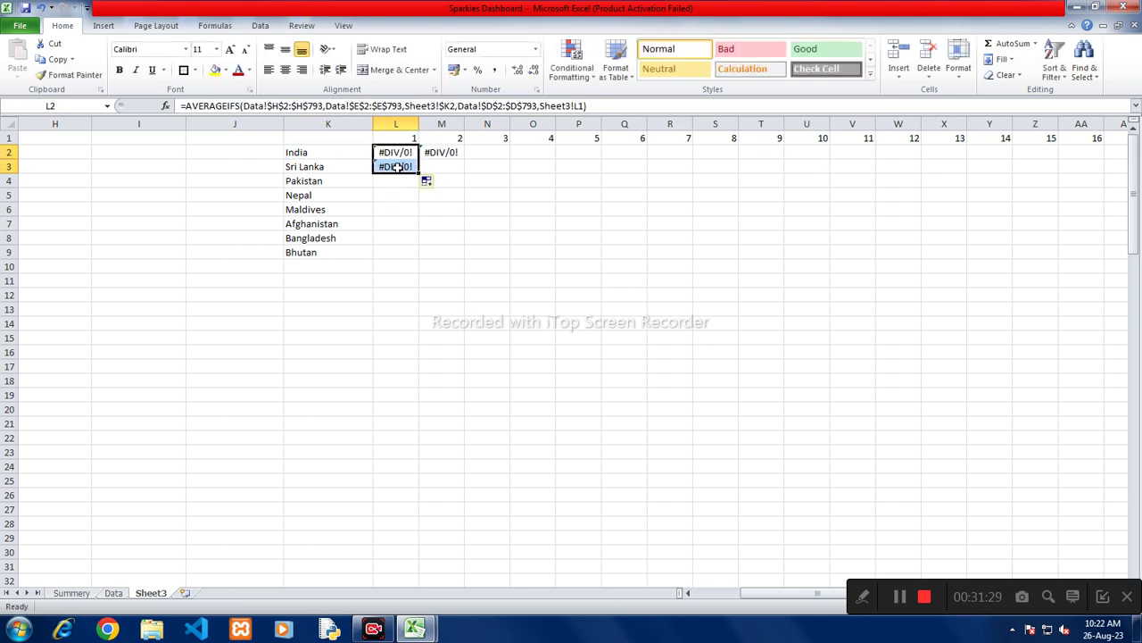
{"action": "double_click", "coordinate": [397, 167]}
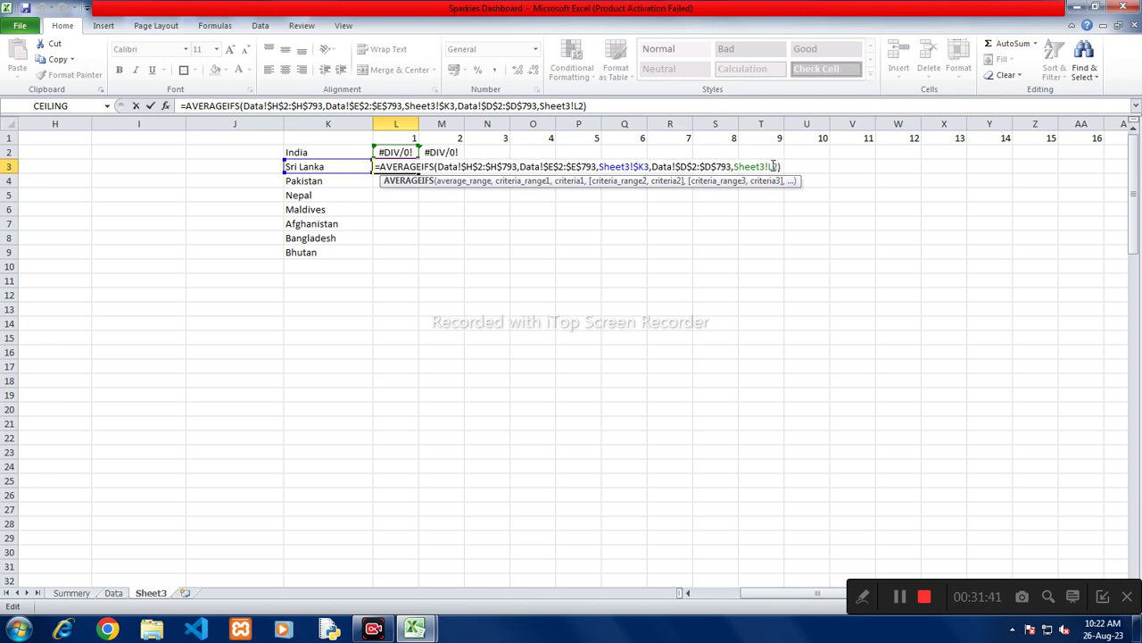
Step: Lock the row-1 reference in India's L2 AVERAGEIFS formula as L$1
{"action": "key", "text": "Escape"}
{"action": "double_click", "coordinate": [404, 152]}
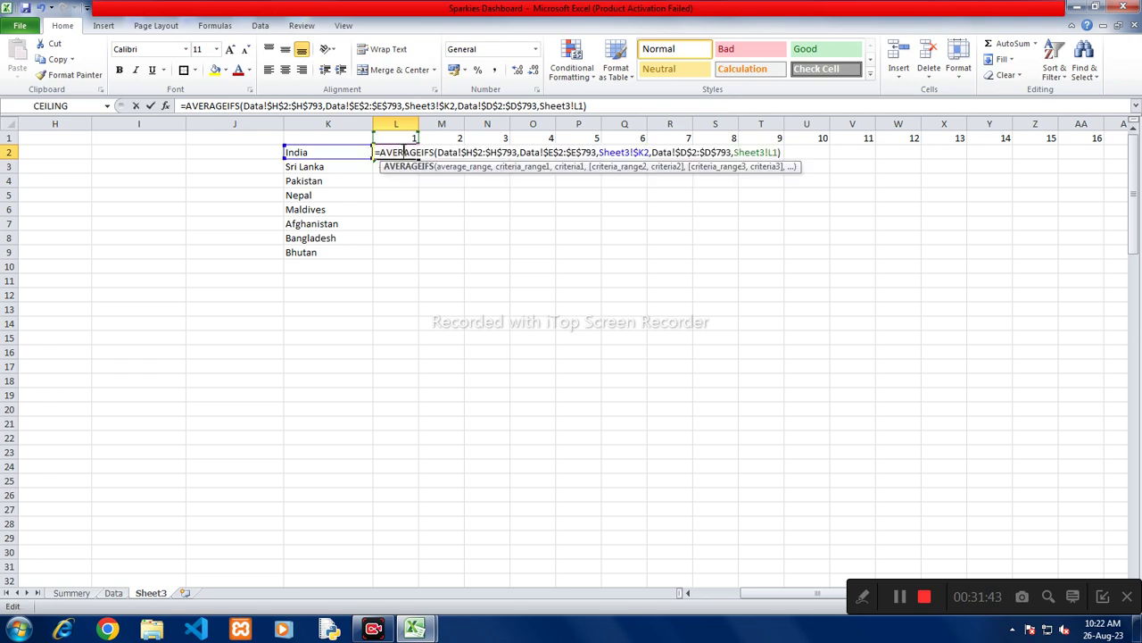
{"action": "left_click", "coordinate": [773, 153]}
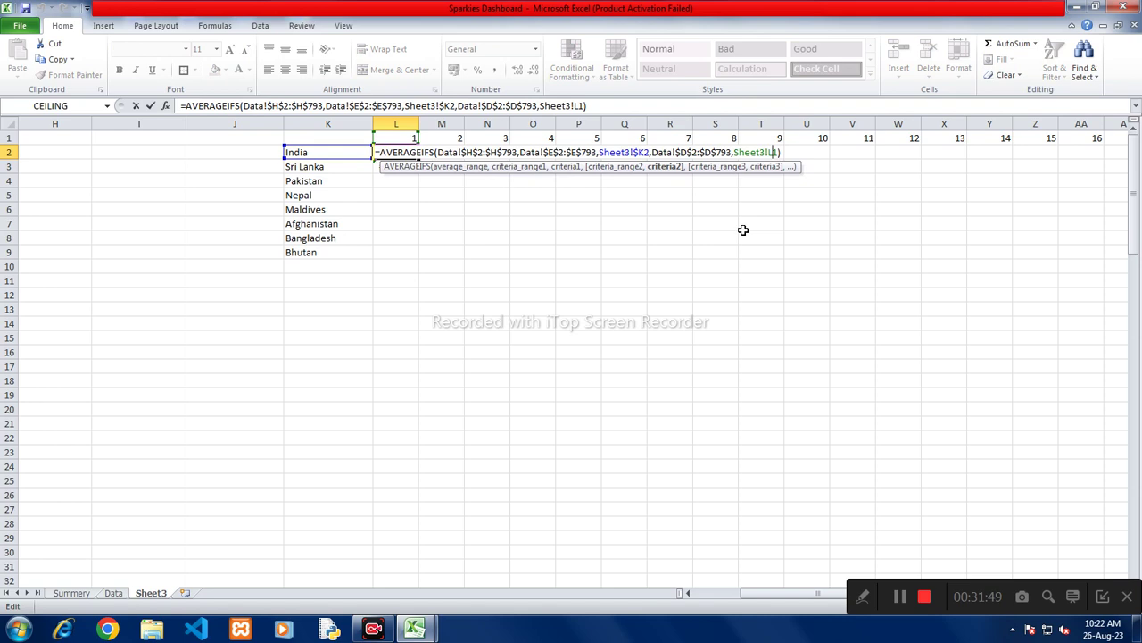
{"action": "type", "text": "$"}
{"action": "key", "text": "Return"}
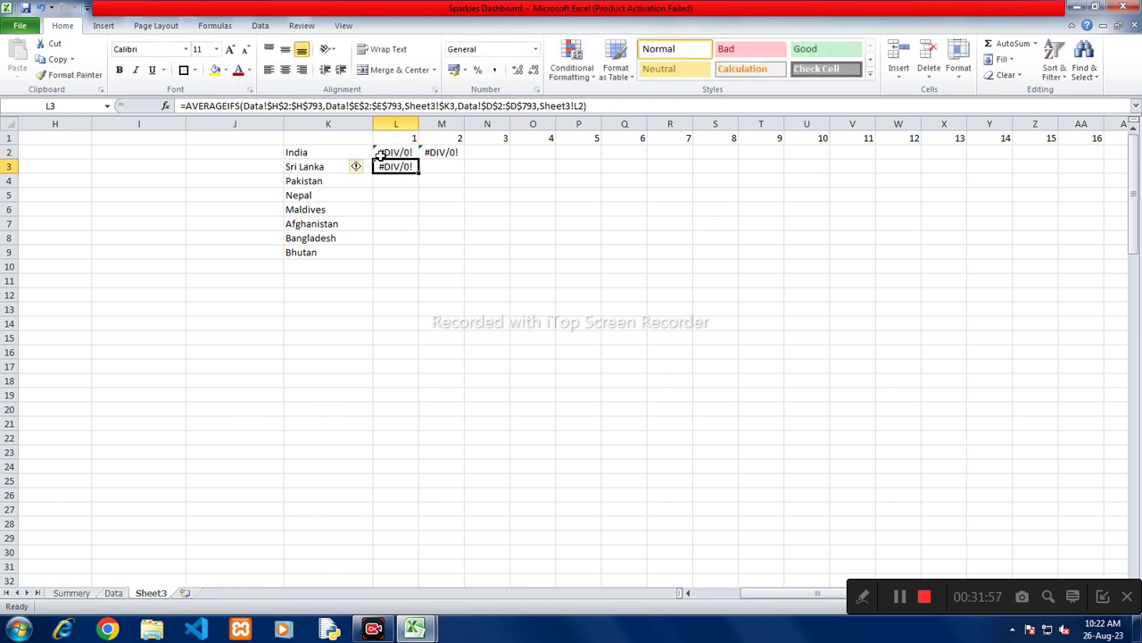
Step: Fill L2's formula down to L9 for all countries and check Afghanistan's copy in L7
{"action": "left_click", "coordinate": [393, 153]}
{"action": "left_click_drag", "start_coordinate": [418, 159], "coordinate": [426, 254]}
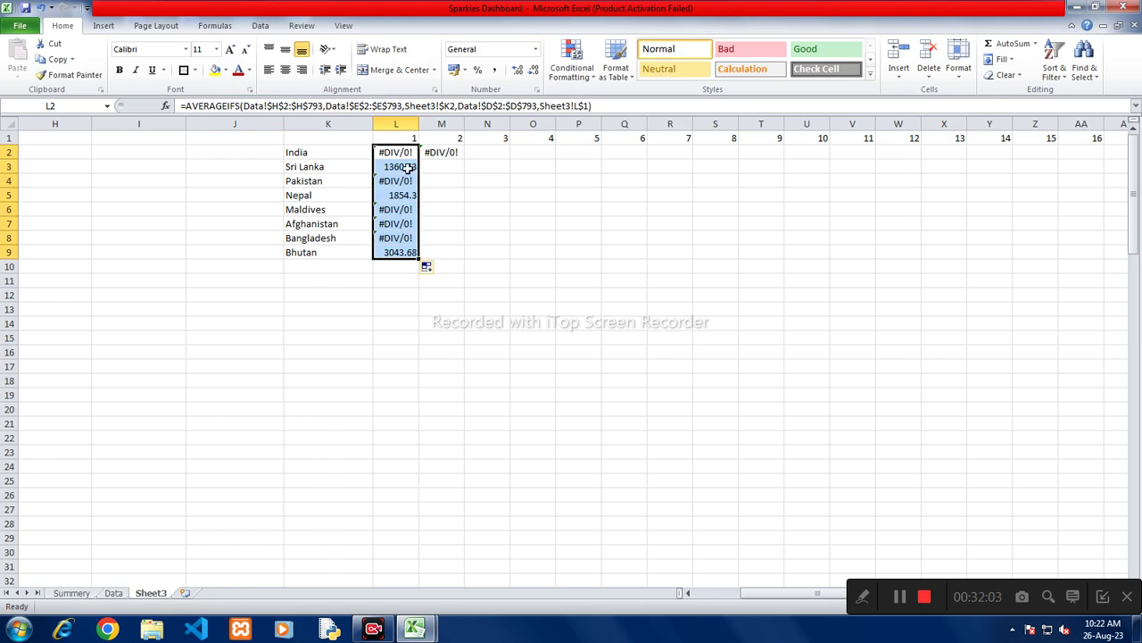
{"action": "left_click", "coordinate": [399, 153]}
{"action": "left_click", "coordinate": [395, 222]}
{"action": "double_click", "coordinate": [395, 222]}
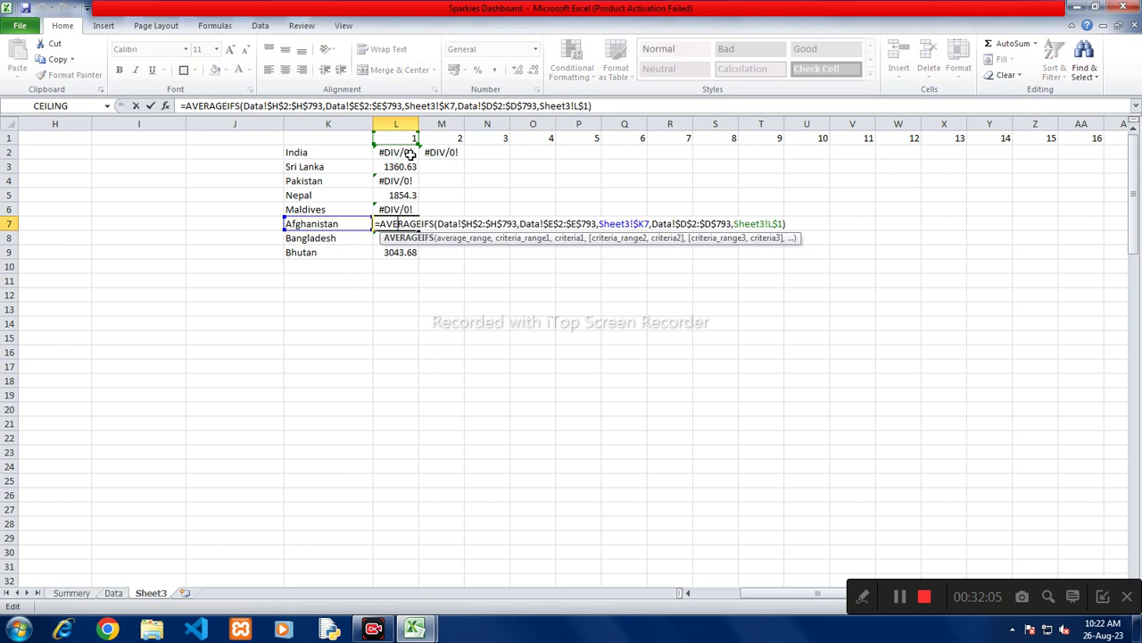
{"action": "key", "text": "Escape"}
Step: Fill L2's formula across row 2 to Q2 and inspect the #DIV/0! result in P2
{"action": "left_click", "coordinate": [399, 153]}
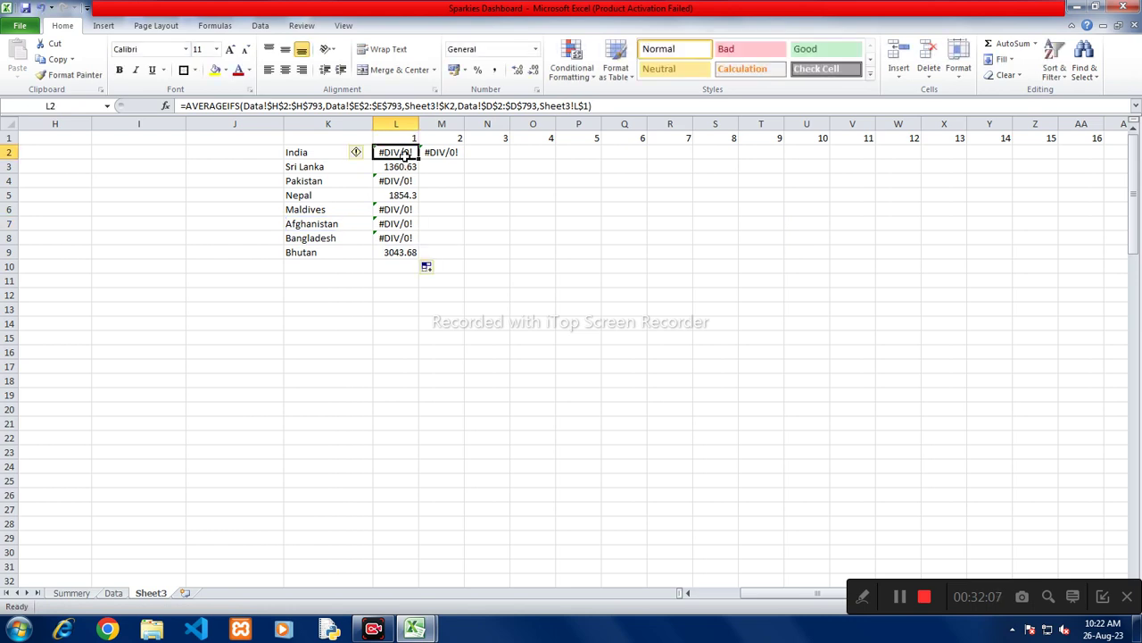
{"action": "left_click_drag", "start_coordinate": [418, 158], "coordinate": [625, 157]}
{"action": "left_click", "coordinate": [592, 153]}
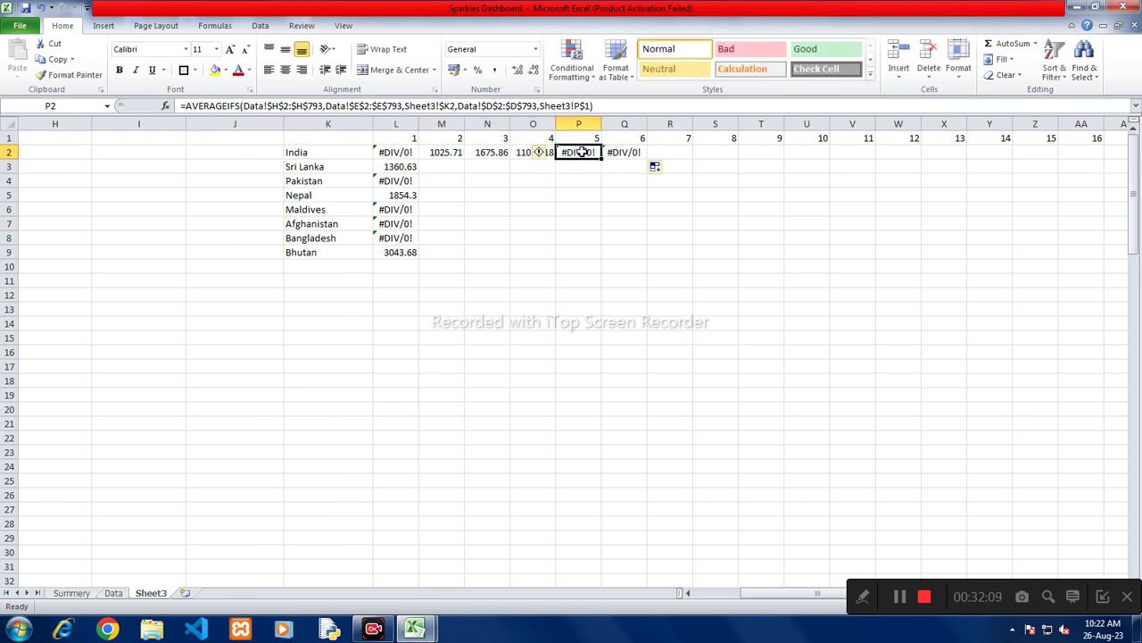
{"action": "double_click", "coordinate": [589, 152]}
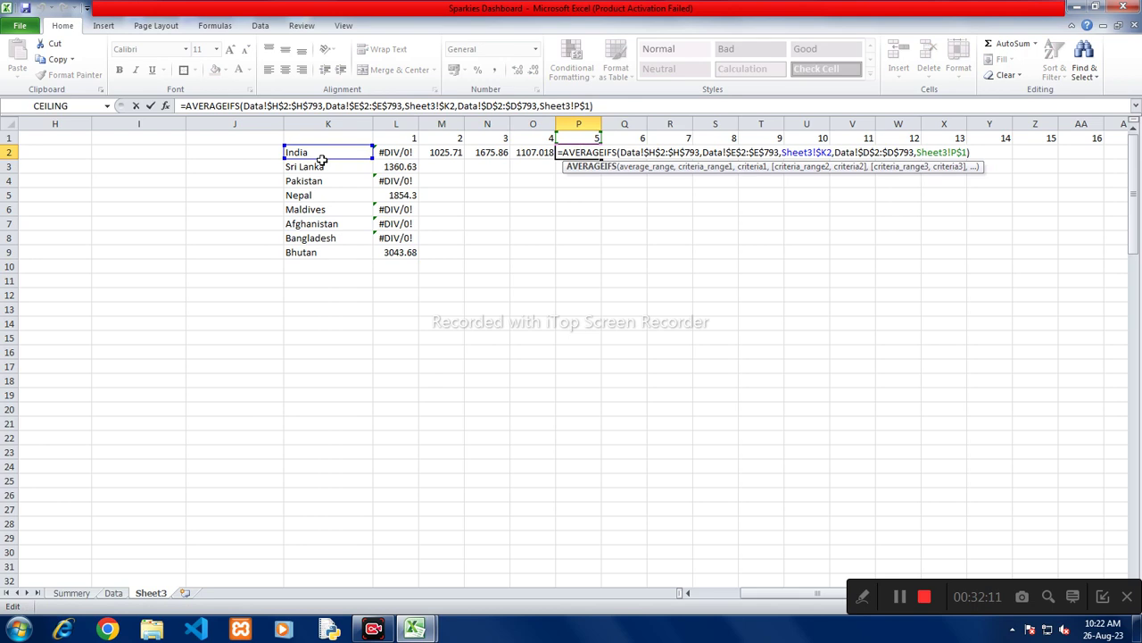
{"action": "key", "text": "Escape"}
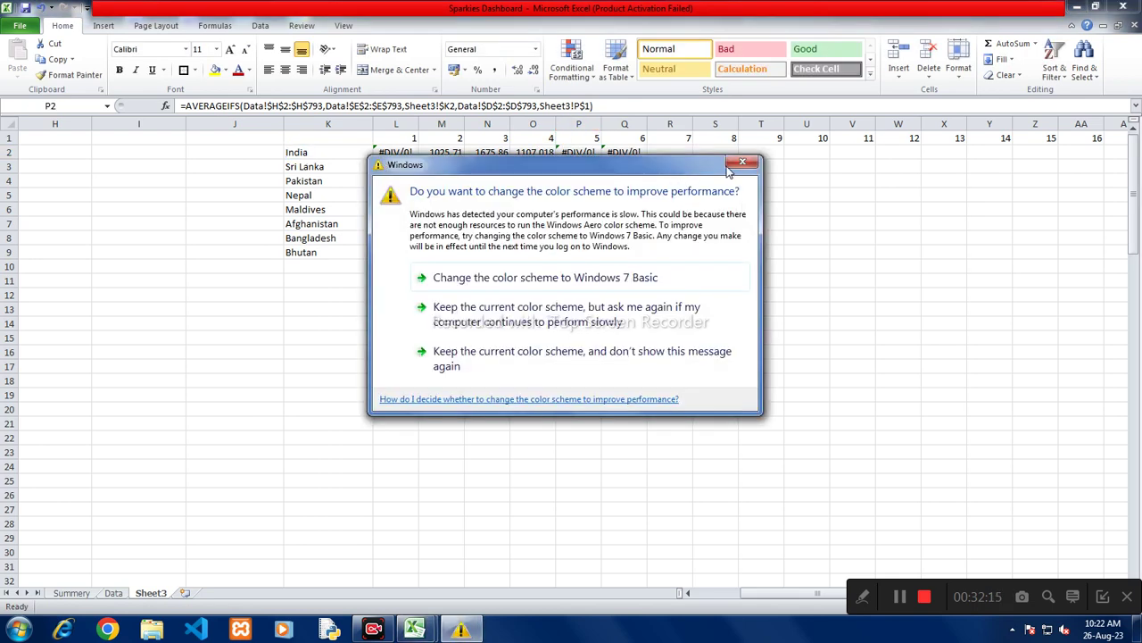
{"action": "left_click", "coordinate": [741, 163]}
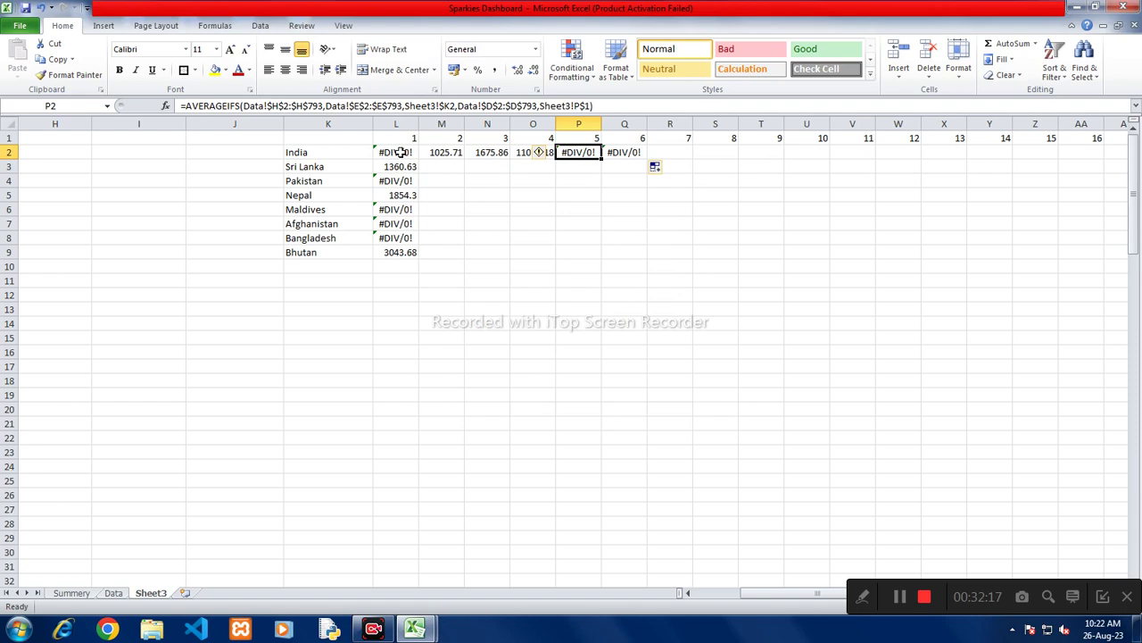
{"action": "left_click", "coordinate": [401, 153]}
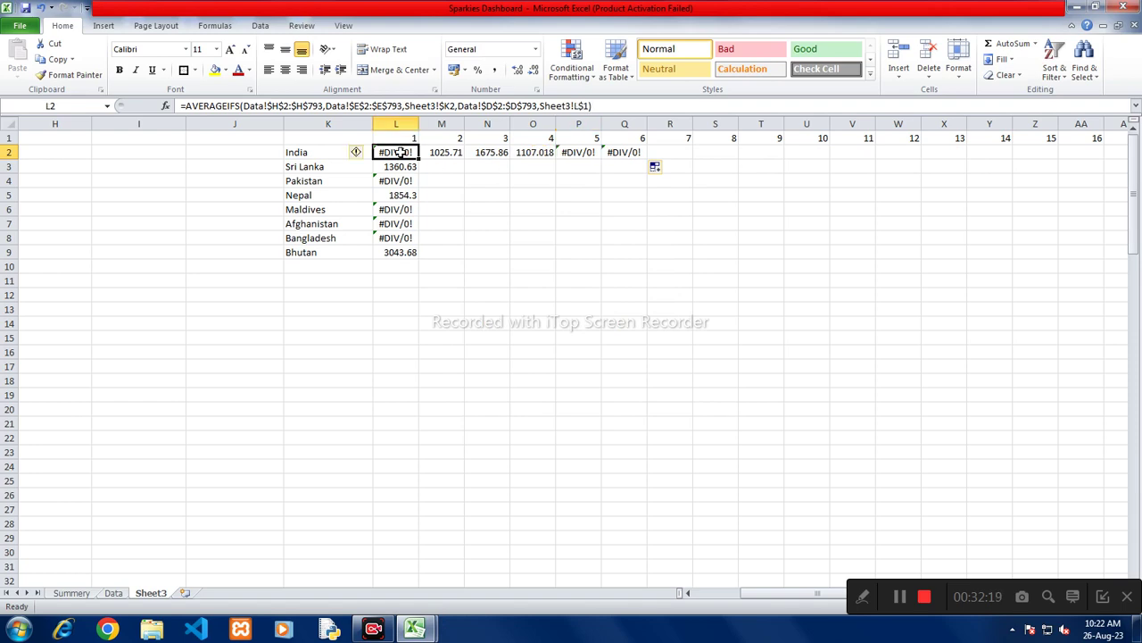
Step: Wrap L2's AVERAGEIFS formula in IFERROR
{"action": "double_click", "coordinate": [382, 153]}
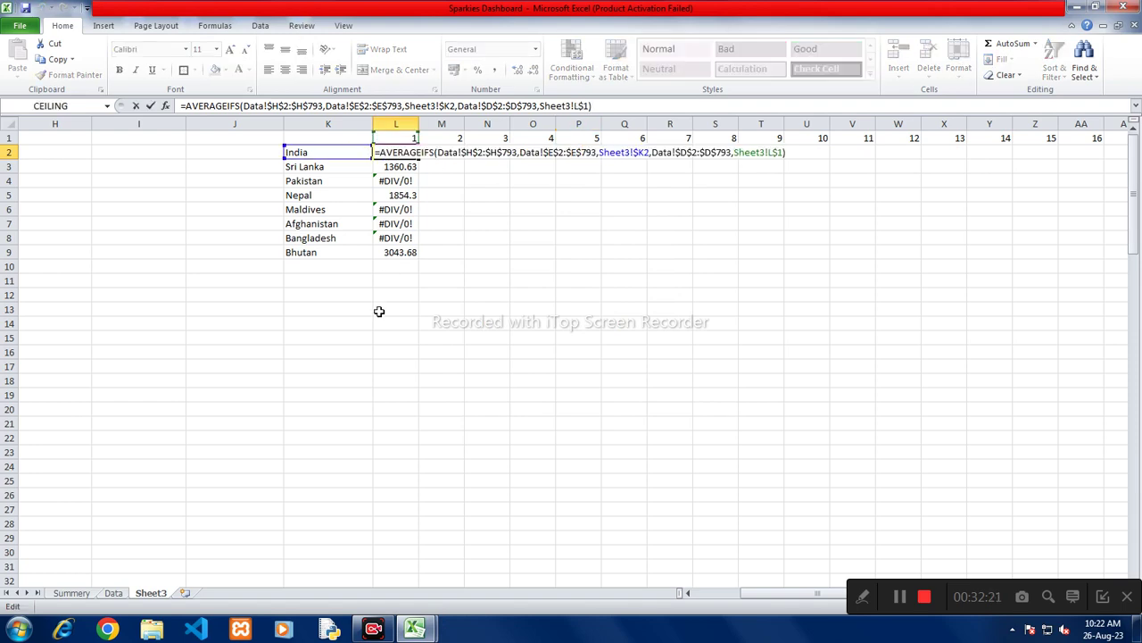
{"action": "type", "text": "if"}
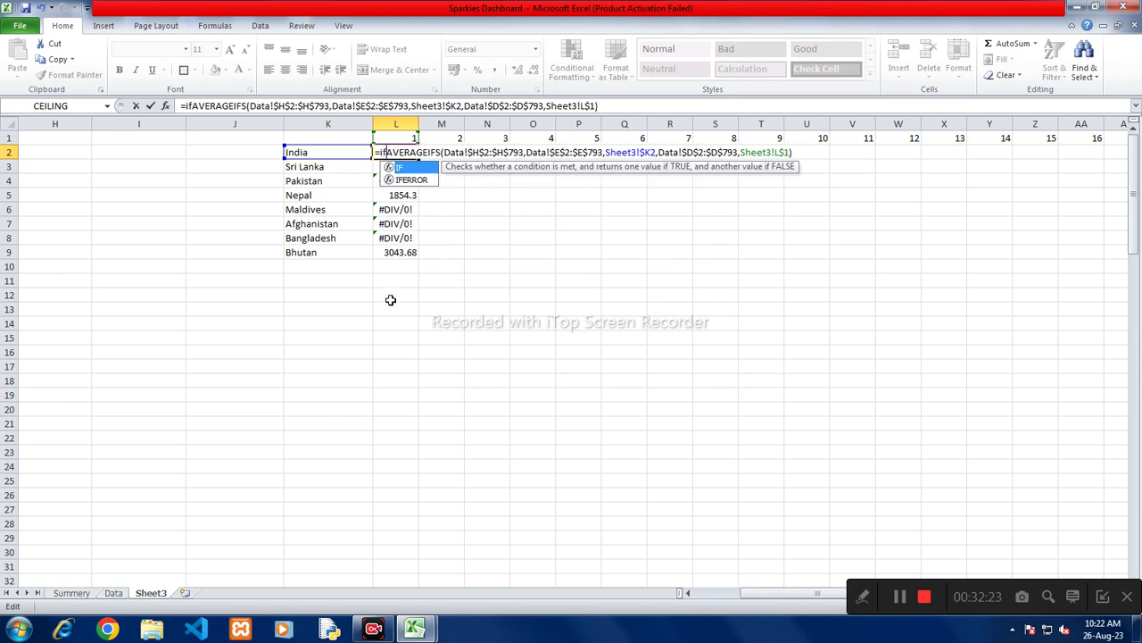
{"action": "key", "text": "Tab"}
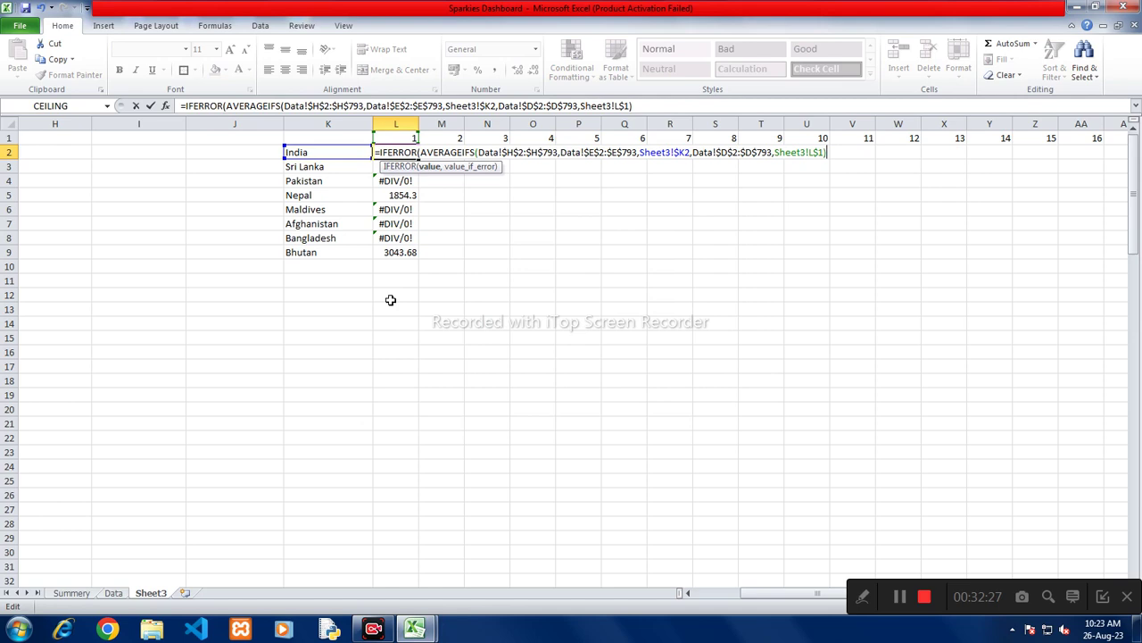
{"action": "type", "text": ","}
{"action": "type", "text": "0"}
{"action": "key", "text": "BackSpace"}
{"action": "key", "text": "Return"}
{"action": "key", "text": "Return"}
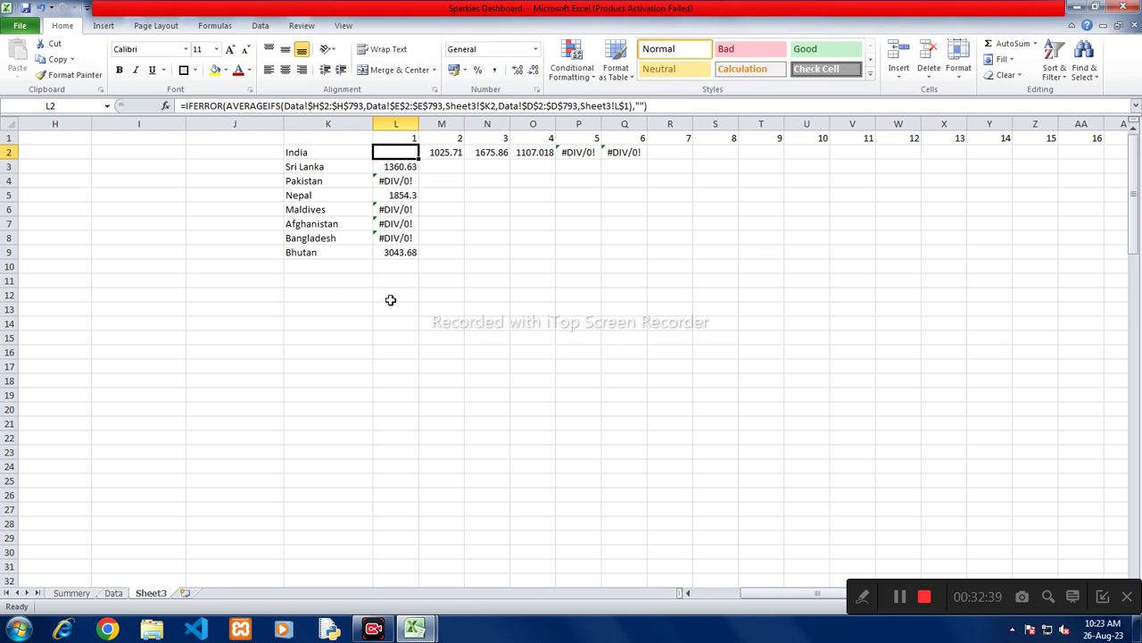
Step: Fill the IFERROR formula across row 2 to R2 and set its error value to 0
{"action": "left_click_drag", "start_coordinate": [418, 159], "coordinate": [702, 167]}
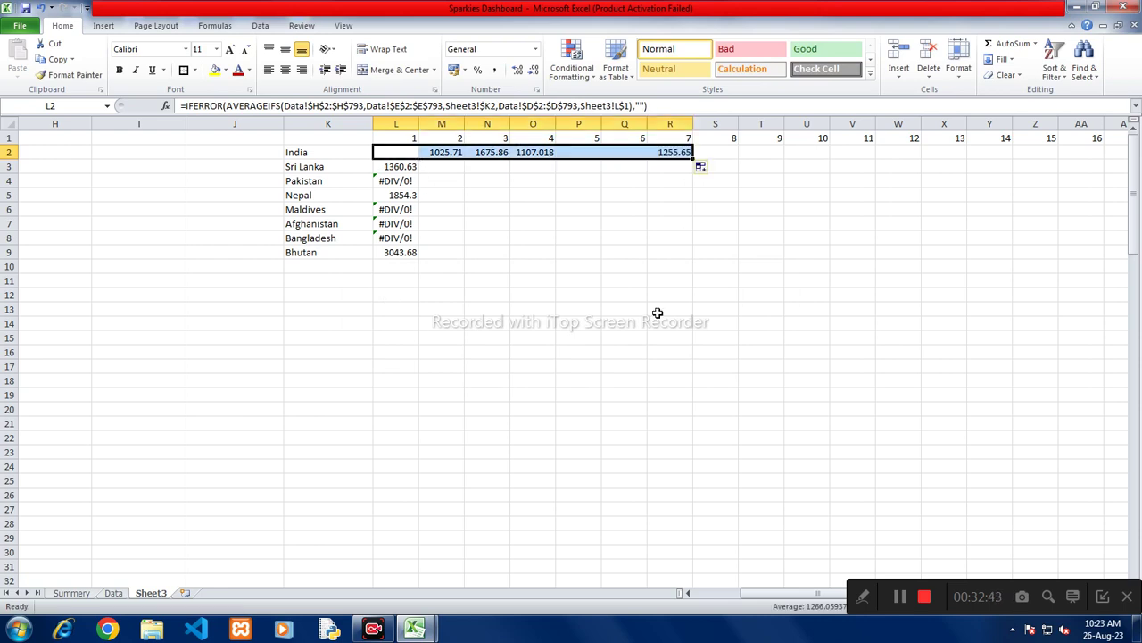
{"action": "double_click", "coordinate": [392, 153]}
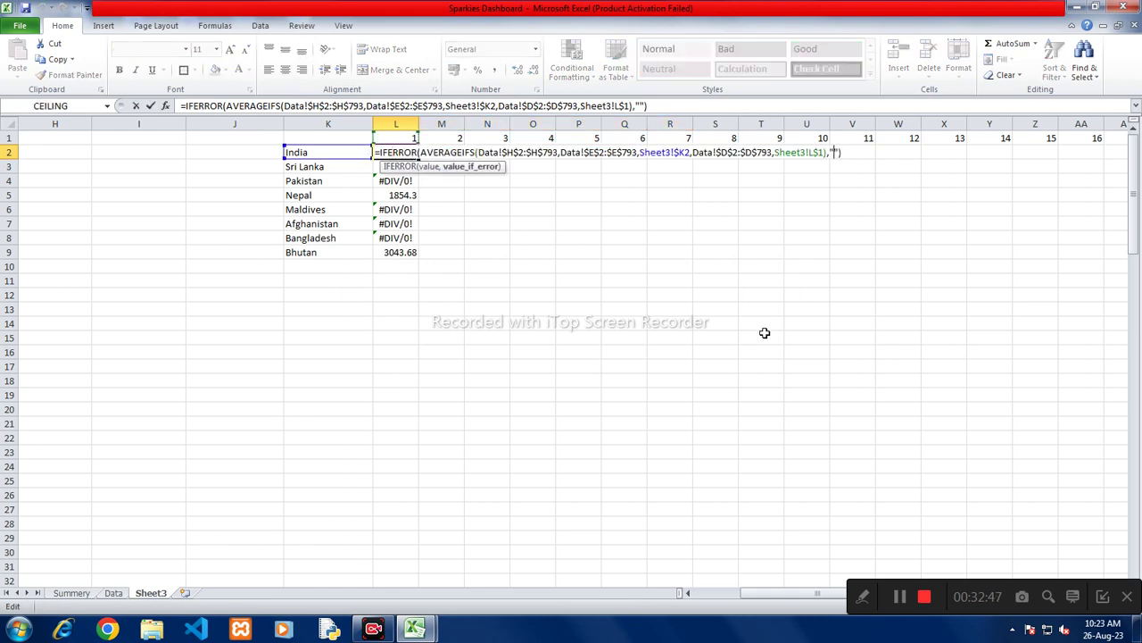
{"action": "key", "text": "BackSpace"}
{"action": "key", "text": "BackSpace"}
{"action": "type", "text": "0"}
{"action": "key", "text": "Return"}
{"action": "key", "text": "Up"}
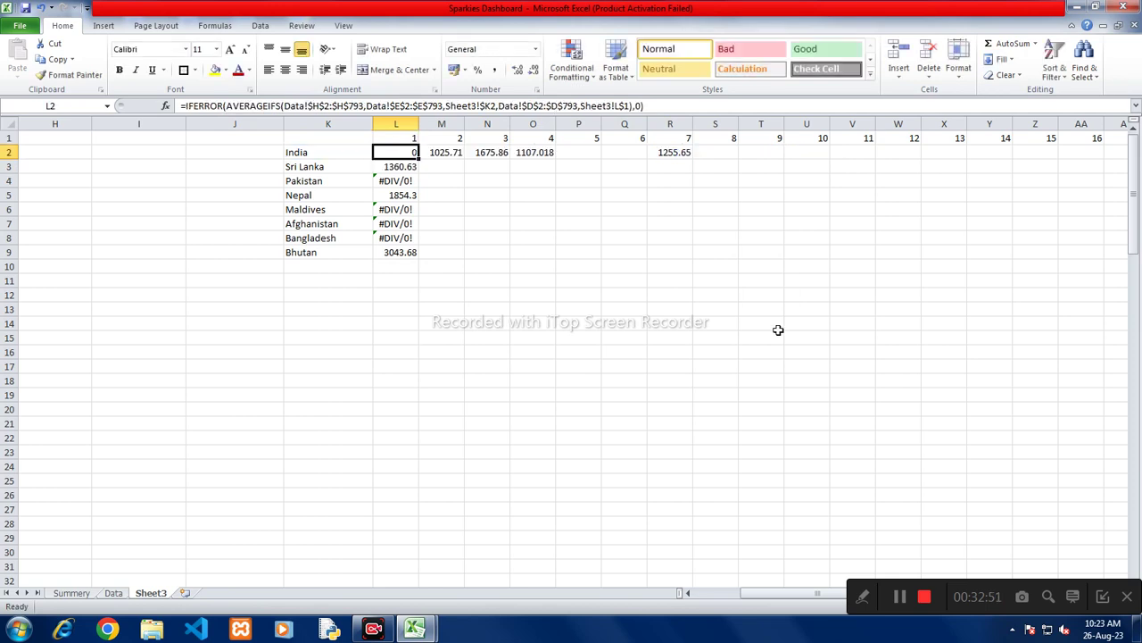
Step: Fill L2's IFERROR formula across to column V, down to row 9, then right to column BL
{"action": "left_click_drag", "start_coordinate": [417, 158], "coordinate": [861, 159]}
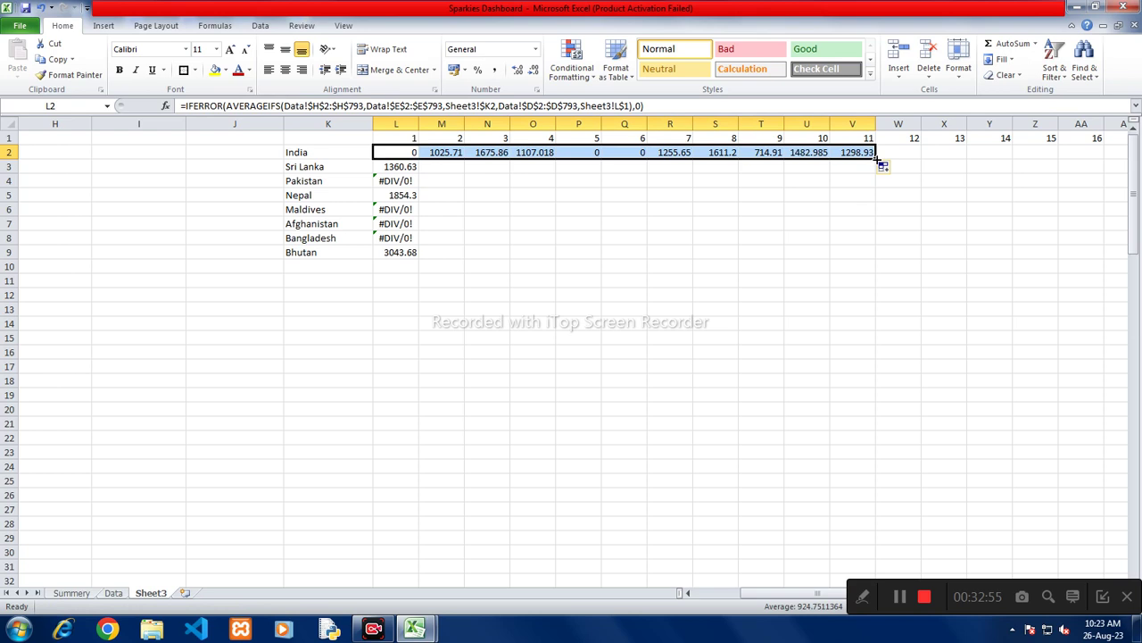
{"action": "left_click_drag", "start_coordinate": [879, 159], "coordinate": [876, 259]}
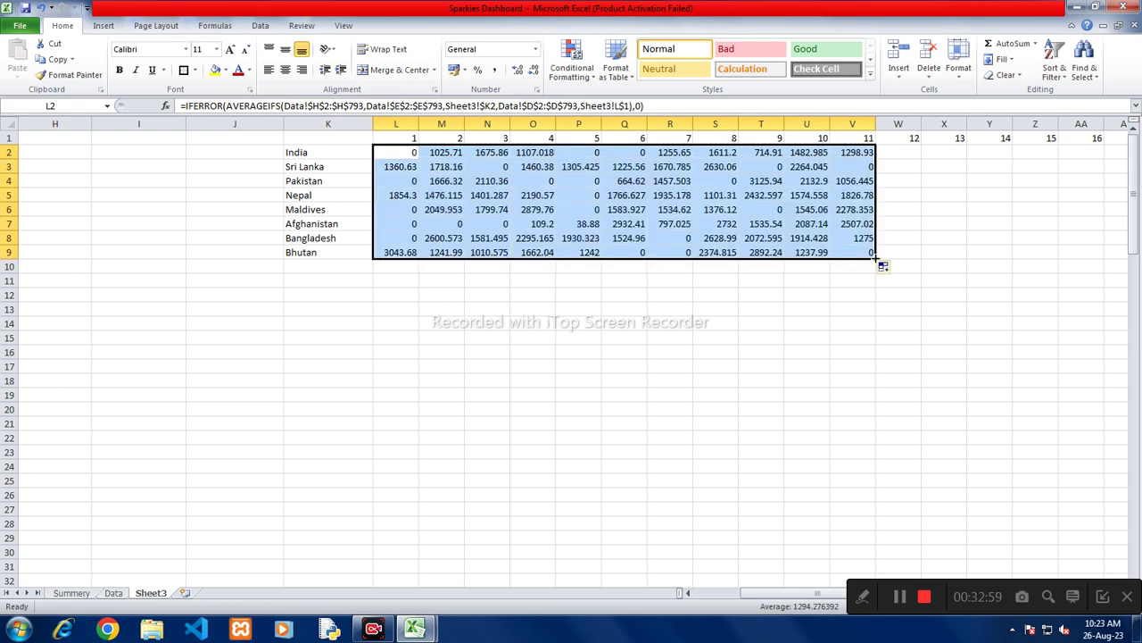
{"action": "left_click_drag", "start_coordinate": [877, 259], "coordinate": [1139, 258]}
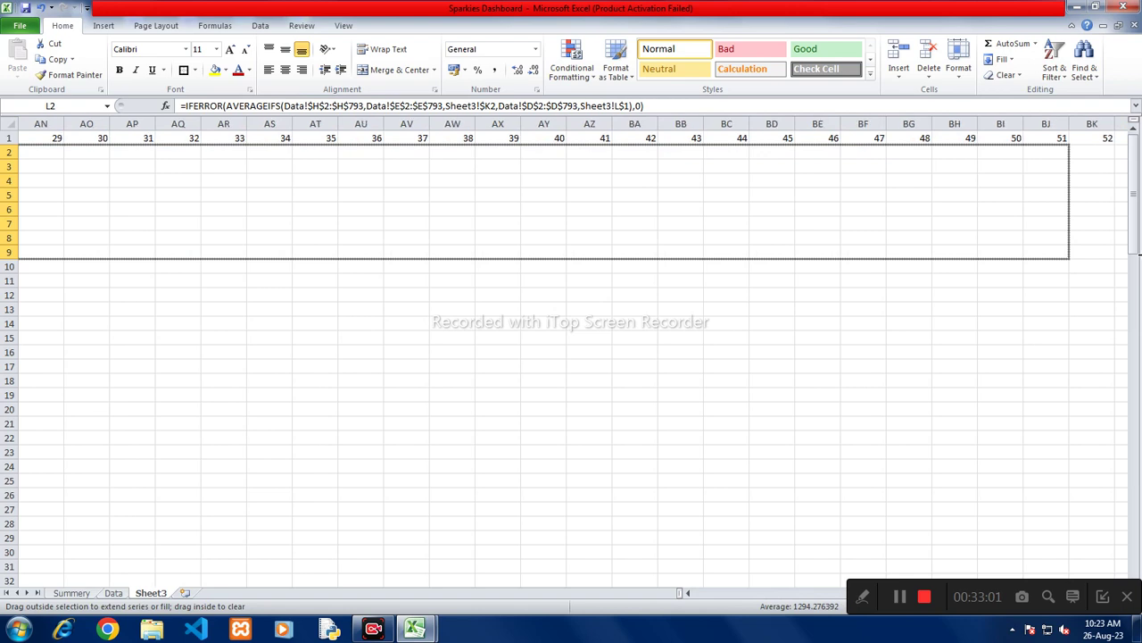
{"action": "mouse_move", "coordinate": [1139, 257]}
{"action": "left_mouse_down"}
{"action": "mouse_move", "coordinate": [1039, 255]}
{"action": "mouse_move", "coordinate": [1067, 252]}
{"action": "left_mouse_up"}
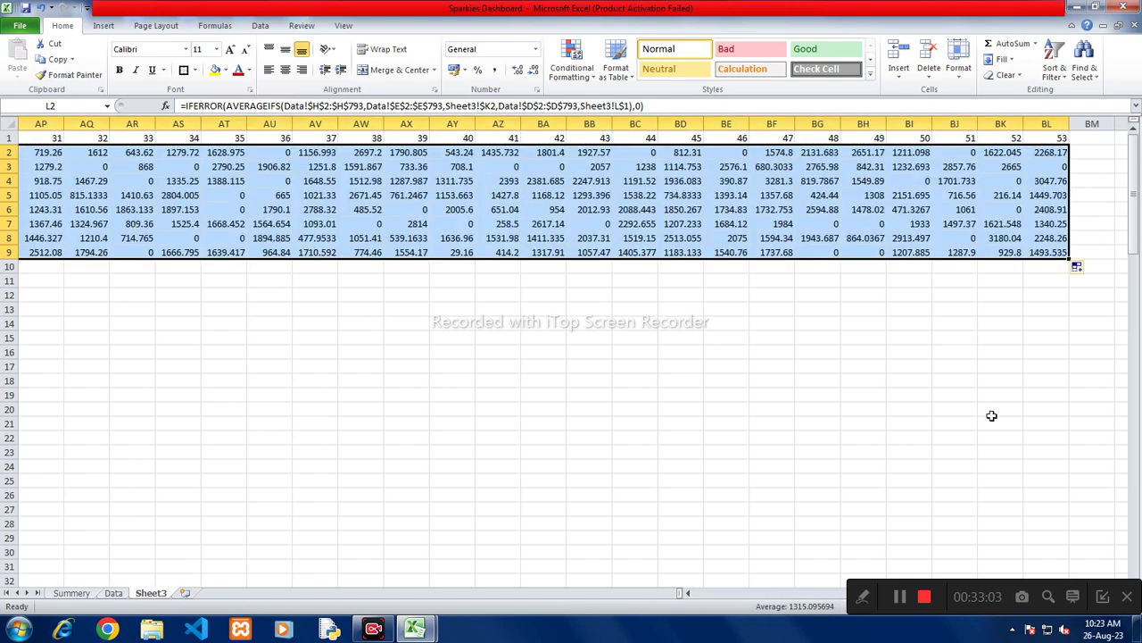
{"action": "left_click", "coordinate": [667, 480]}
Step: Enter the header 'Countries' in cell K1
{"action": "key", "text": "Left"}
{"action": "key", "text": "Left"}
{"action": "key", "text": "Left"}
{"action": "key", "text": "Left"}
{"action": "key", "text": "Left"}
{"action": "key", "text": "Left"}
{"action": "key", "text": "Left"}
{"action": "key", "text": "Left"}
{"action": "key", "text": "Left"}
{"action": "key", "text": "Left"}
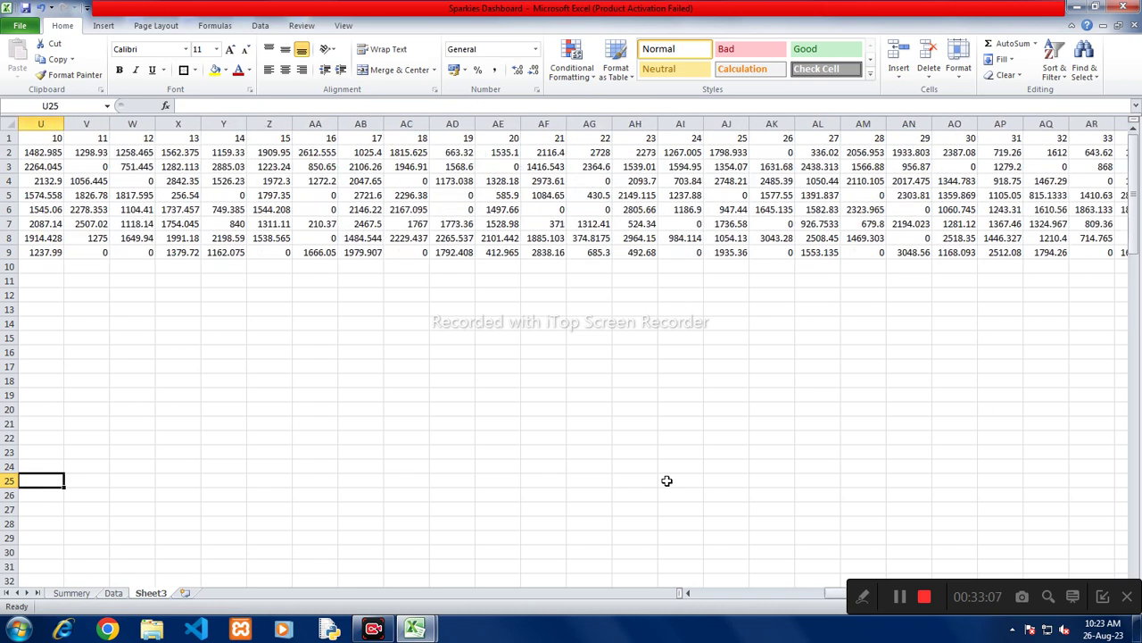
{"action": "key", "text": "Left"}
{"action": "key", "text": "Left"}
{"action": "key", "text": "Left"}
{"action": "key", "text": "Left"}
{"action": "key", "text": "Left"}
{"action": "key", "text": "Left"}
{"action": "key", "text": "Right"}
{"action": "key", "text": "Right"}
{"action": "key", "text": "Right"}
{"action": "key", "text": "Right"}
{"action": "key", "text": "Right"}
{"action": "key", "text": "Right"}
{"action": "key", "text": "Left"}
{"action": "key", "text": "Left"}
{"action": "key", "text": "Left"}
{"action": "key", "text": "Left"}
{"action": "key", "text": "Left"}
{"action": "key", "text": "Left"}
{"action": "key", "text": "Up"}
{"action": "key", "text": "Up"}
{"action": "key", "text": "Up"}
{"action": "key", "text": "Up"}
{"action": "key", "text": "Up"}
{"action": "key", "text": "Up"}
{"action": "key", "text": "Up"}
{"action": "key", "text": "Up"}
{"action": "key", "text": "Up"}
{"action": "key", "text": "Up"}
{"action": "key", "text": "Down"}
{"action": "key", "text": "Left"}
{"action": "key", "text": "Left"}
{"action": "key", "text": "Left"}
{"action": "key", "text": "Left"}
{"action": "key", "text": "Up"}
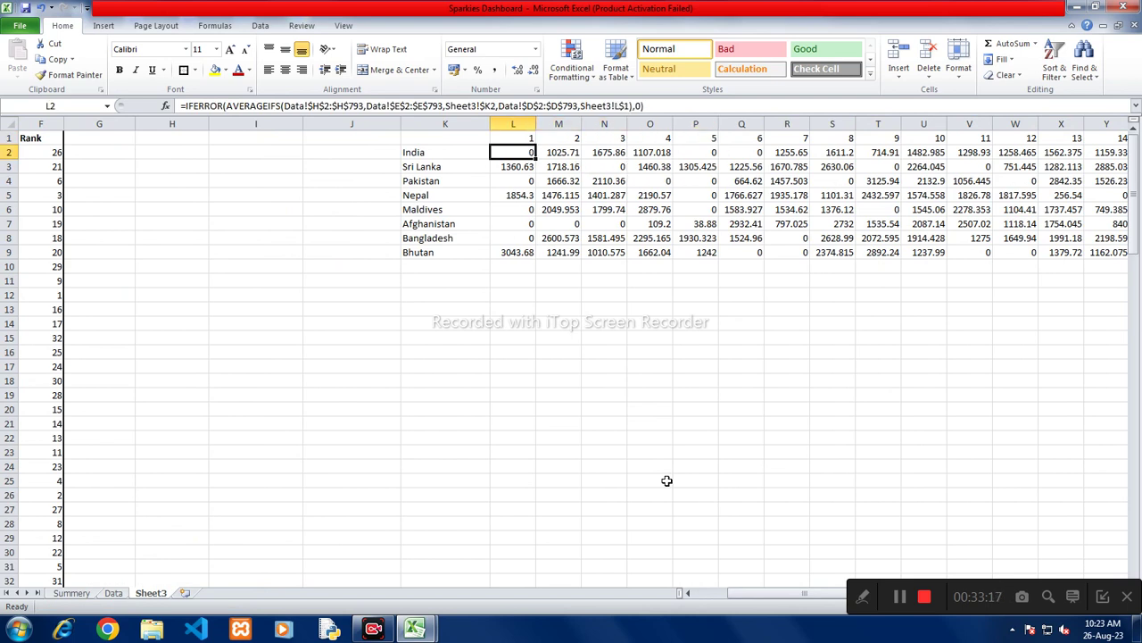
{"action": "key", "text": "Up"}
{"action": "key", "text": "Left"}
{"action": "type", "text": "W"}
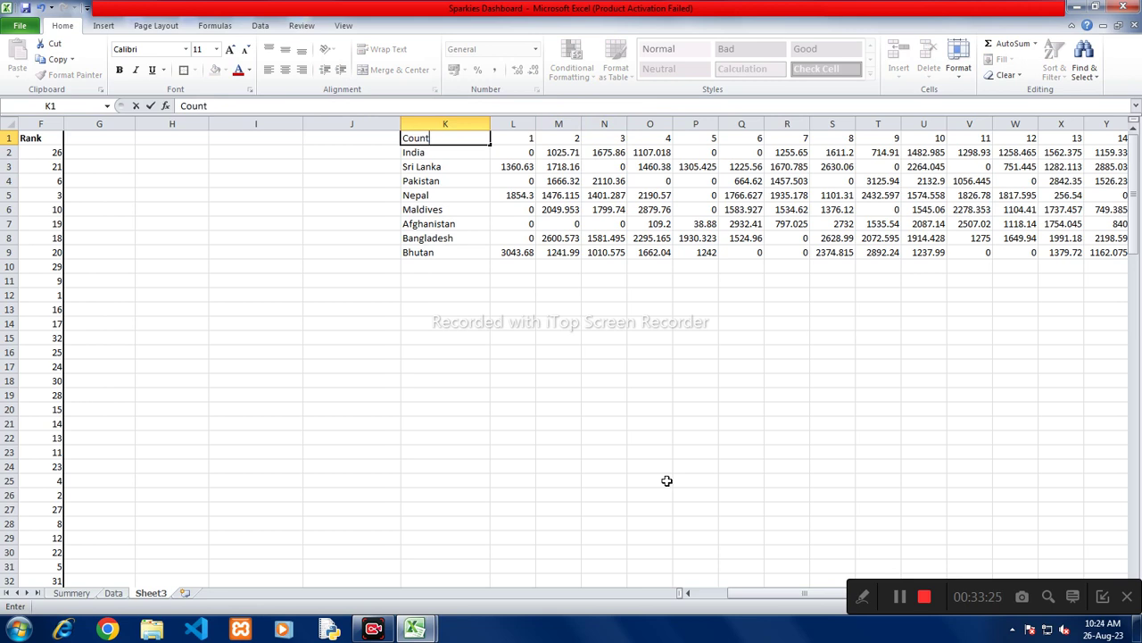
{"action": "type", "text": "s"}
{"action": "key", "text": "Return"}
Step: Select the whole country table K1:BL9
{"action": "key", "text": "Up"}
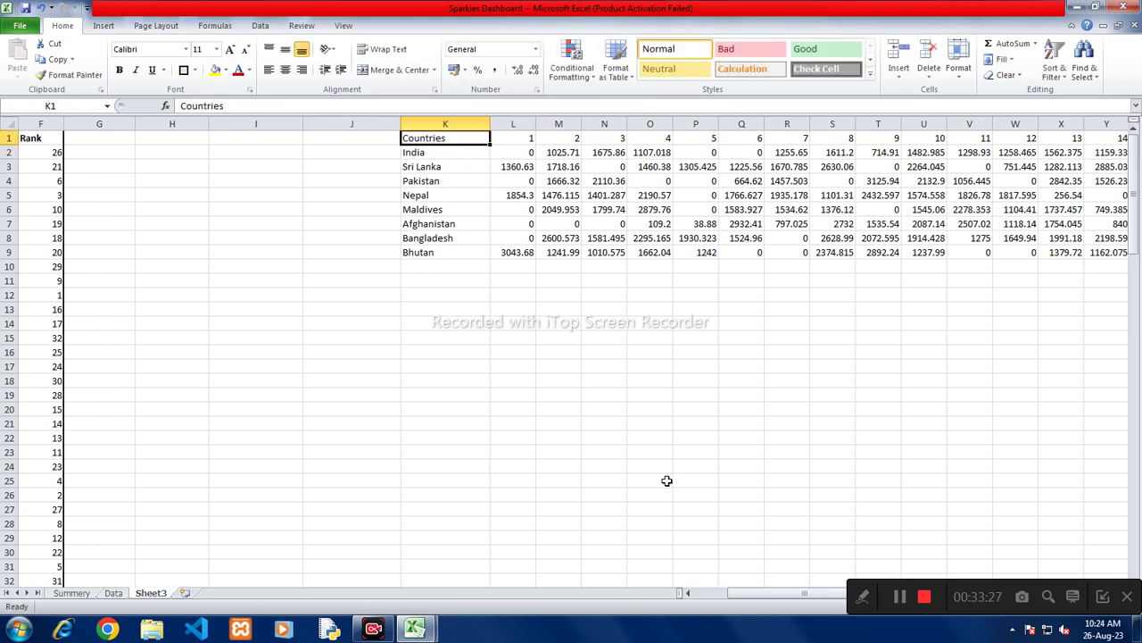
{"action": "key", "text": "ctrl+shift+Right"}
{"action": "key", "text": "ctrl+shift+Down"}
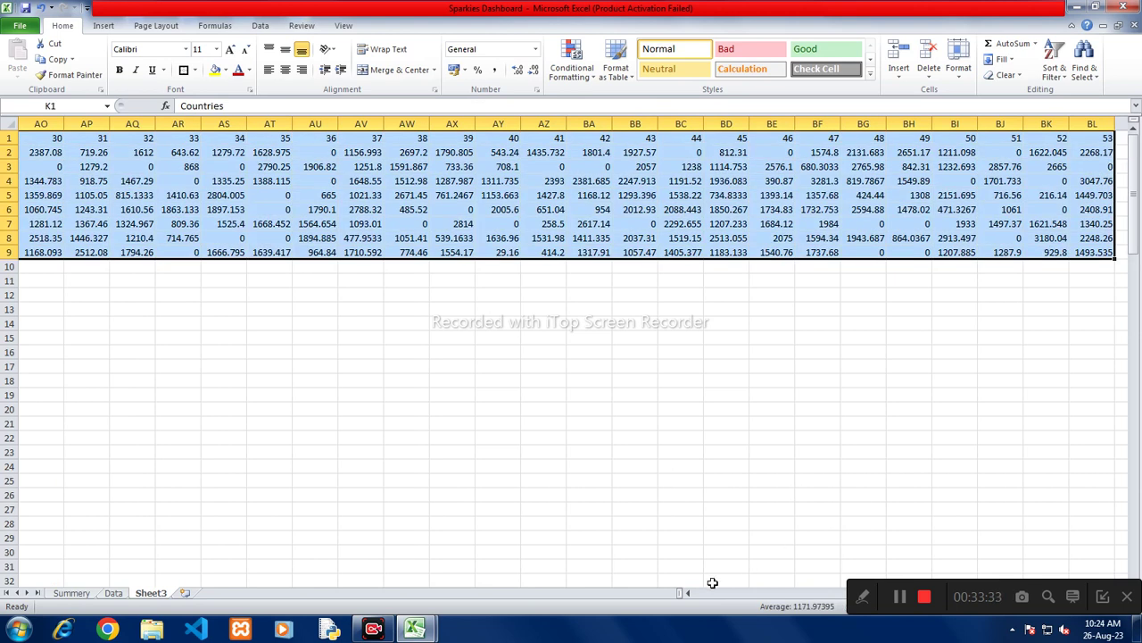
Step: Insert a 2-D line chart of the selected country averages on Sheet3 and resize it
{"action": "left_click", "coordinate": [104, 28]}
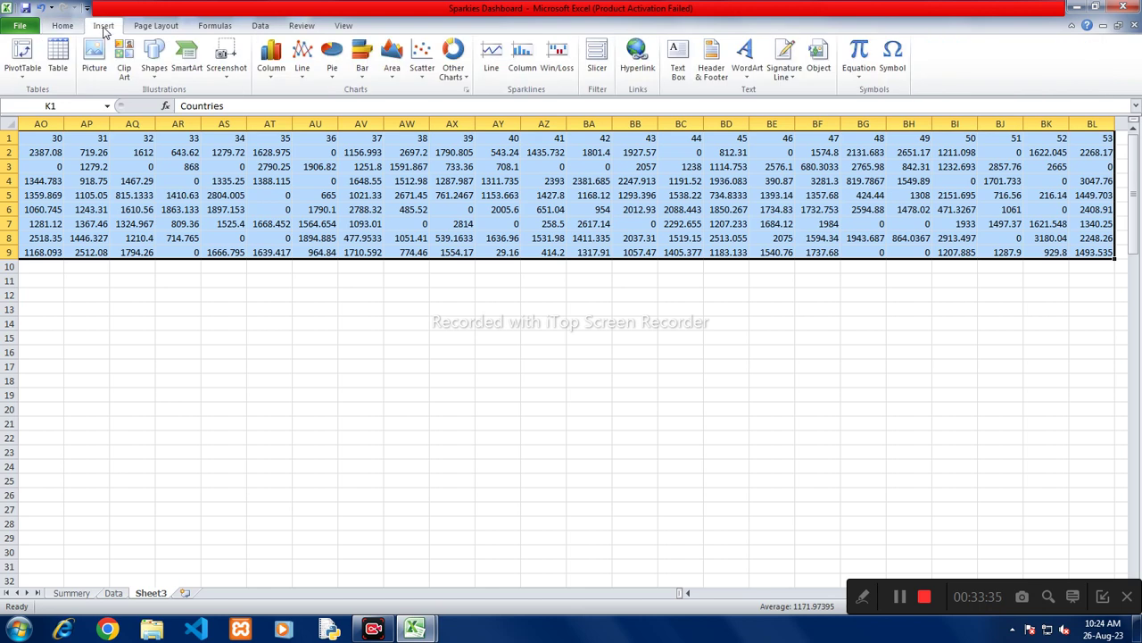
{"action": "left_click", "coordinate": [301, 67]}
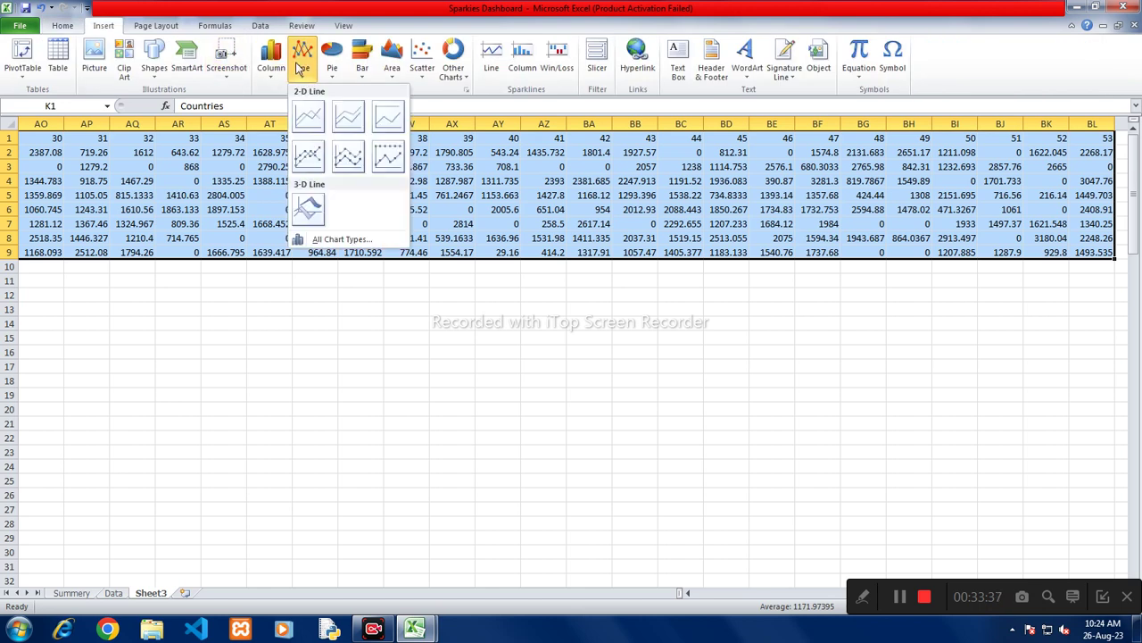
{"action": "left_click", "coordinate": [303, 121]}
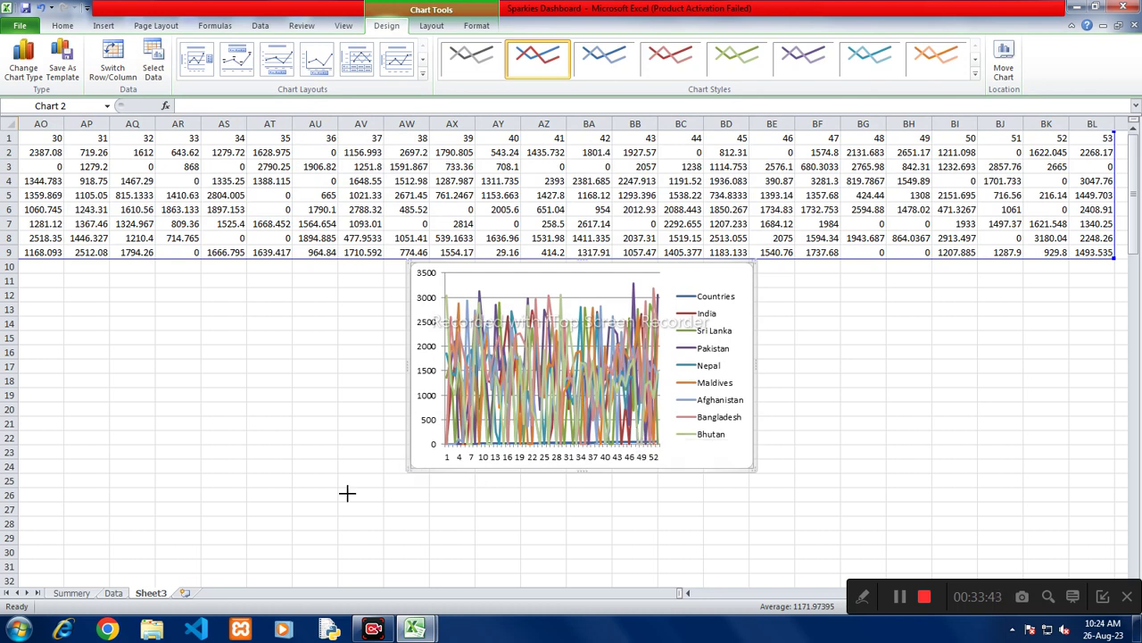
{"action": "left_click_drag", "start_coordinate": [347, 492], "coordinate": [12, 464]}
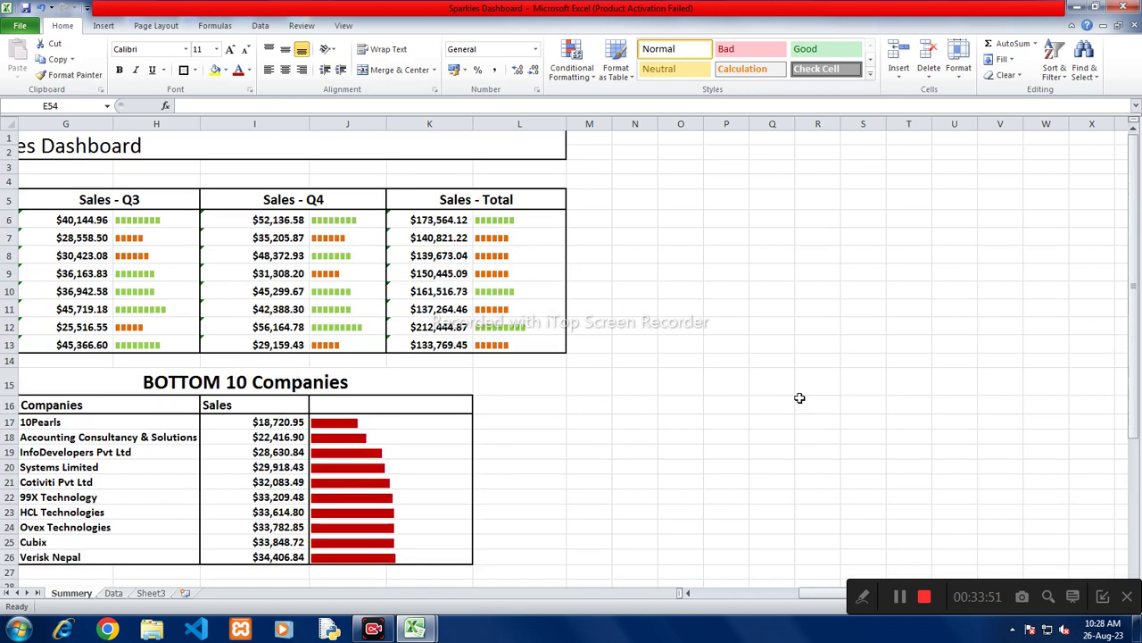
Step: On Sheet3, select K1:BL9 and insert a 2-D line chart of the Countries table
{"action": "left_click", "coordinate": [150, 593]}
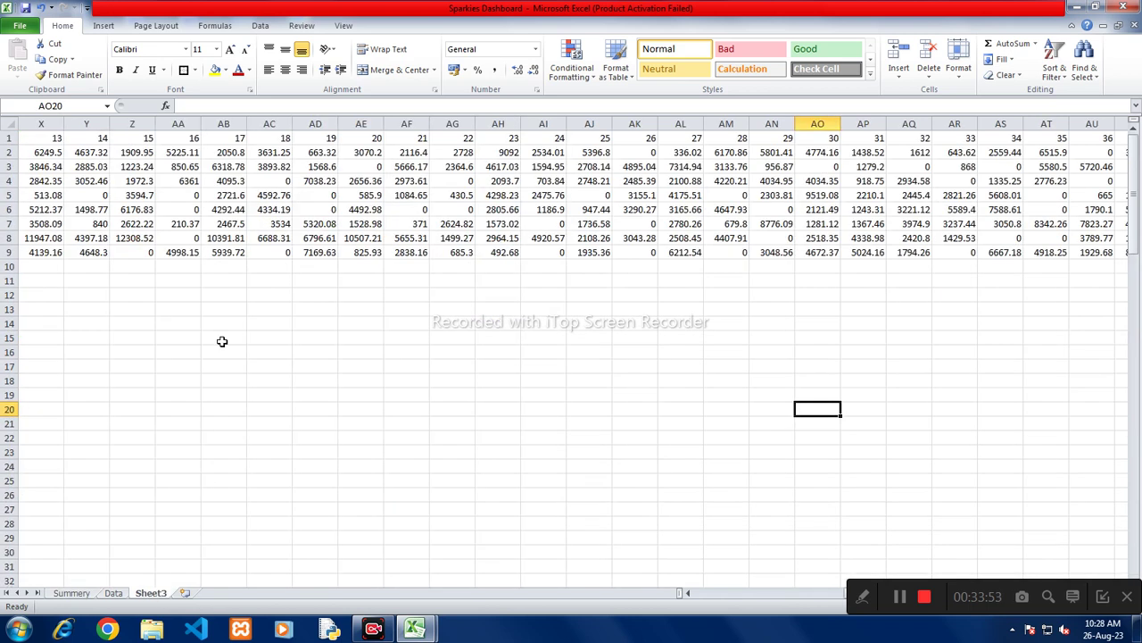
{"action": "left_click", "coordinate": [214, 256]}
{"action": "key", "text": "Left"}
{"action": "key", "text": "Left"}
{"action": "key", "text": "Left"}
{"action": "key", "text": "Left"}
{"action": "key", "text": "Left"}
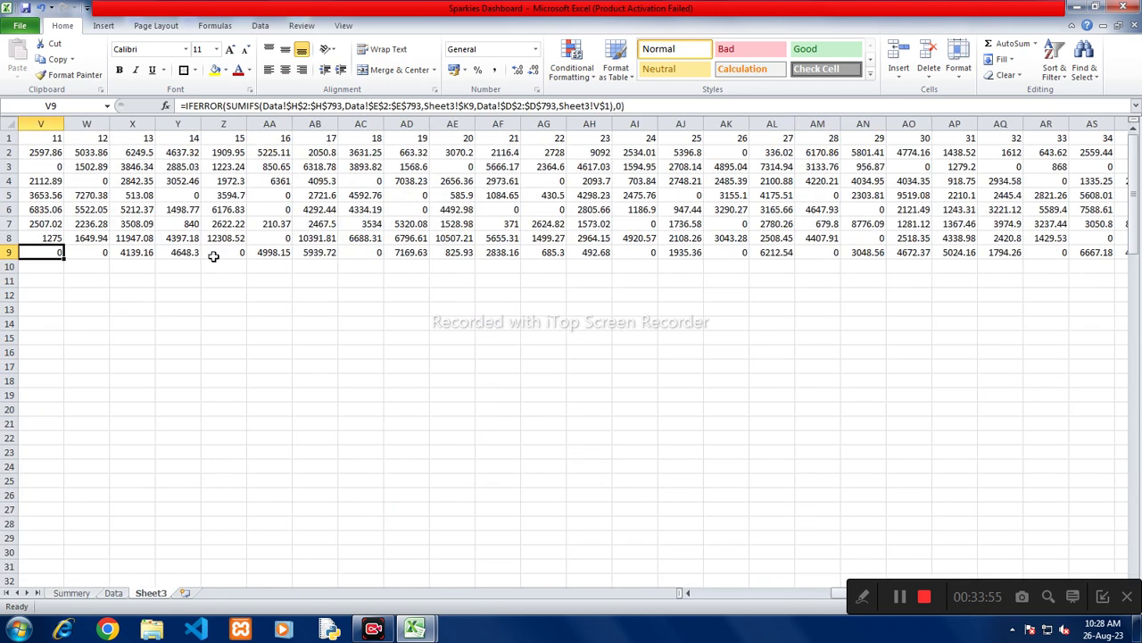
{"action": "key", "text": "ctrl+Up"}
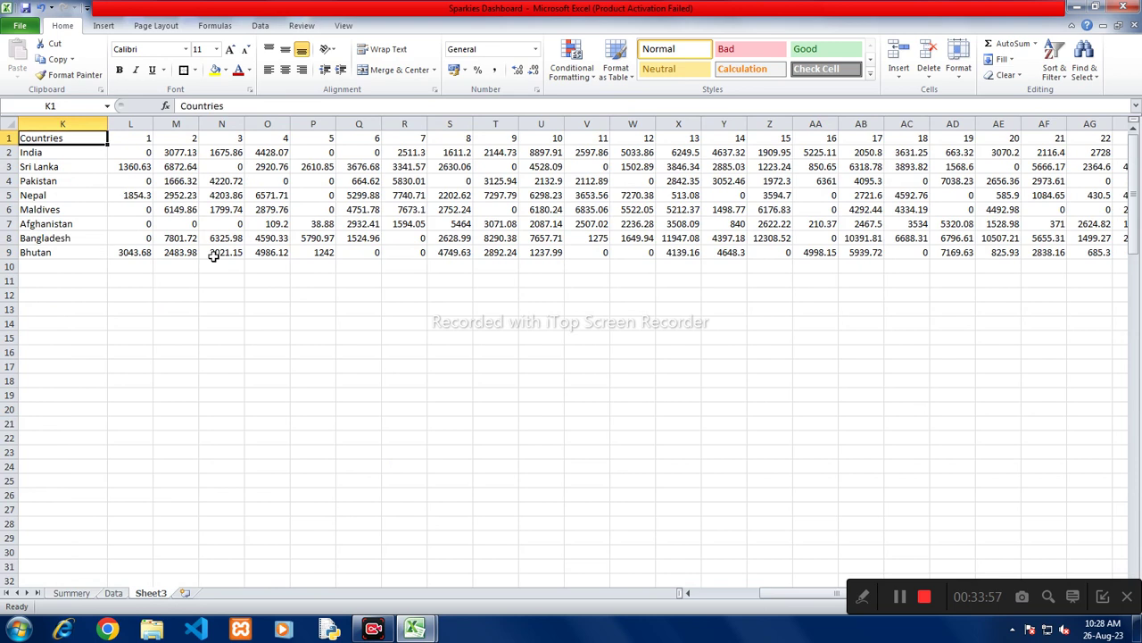
{"action": "key", "text": "ctrl+shift+Right"}
{"action": "key", "text": "ctrl+shift+Down"}
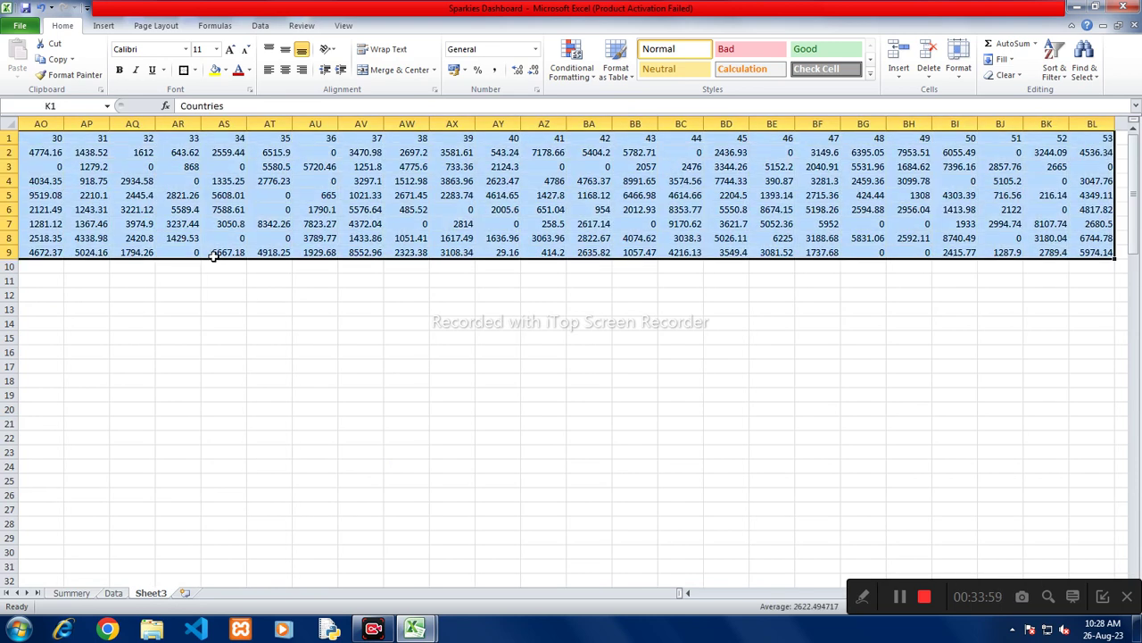
{"action": "left_click", "coordinate": [106, 27]}
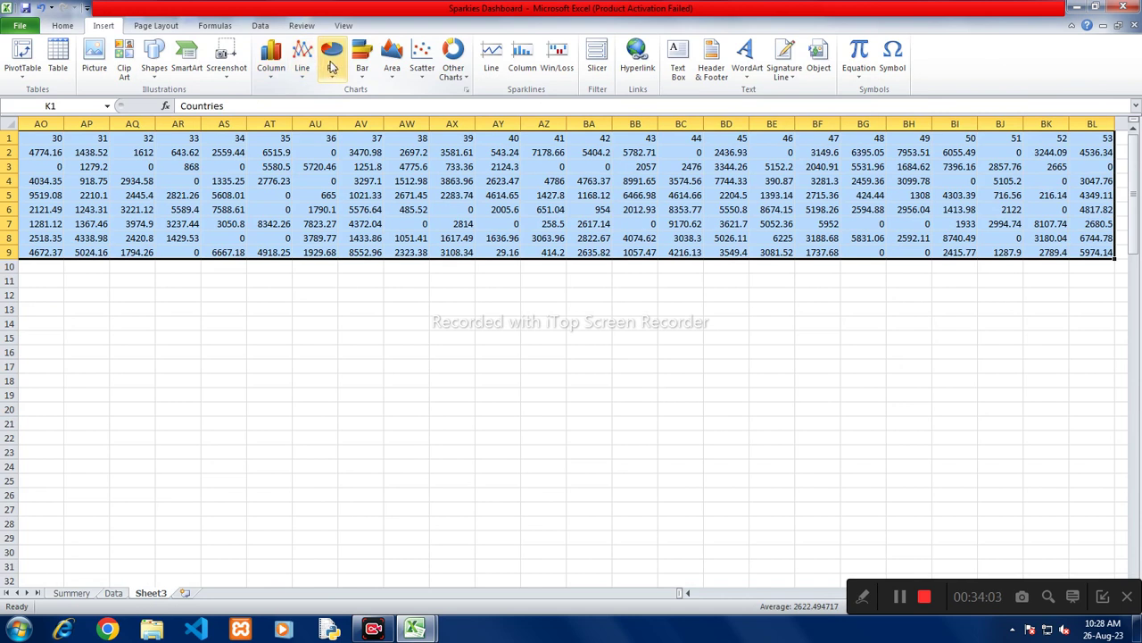
{"action": "left_click", "coordinate": [302, 58]}
{"action": "left_click", "coordinate": [309, 116]}
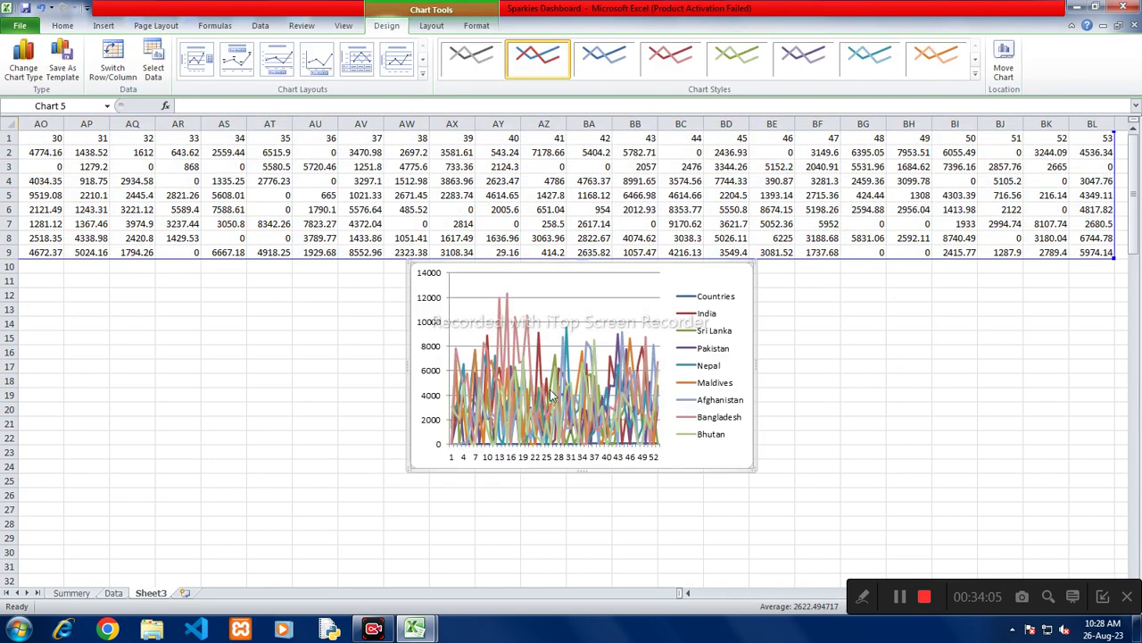
Step: Use Move Chart to place the line chart as an object on the Summery sheet
{"action": "left_click", "coordinate": [1005, 62]}
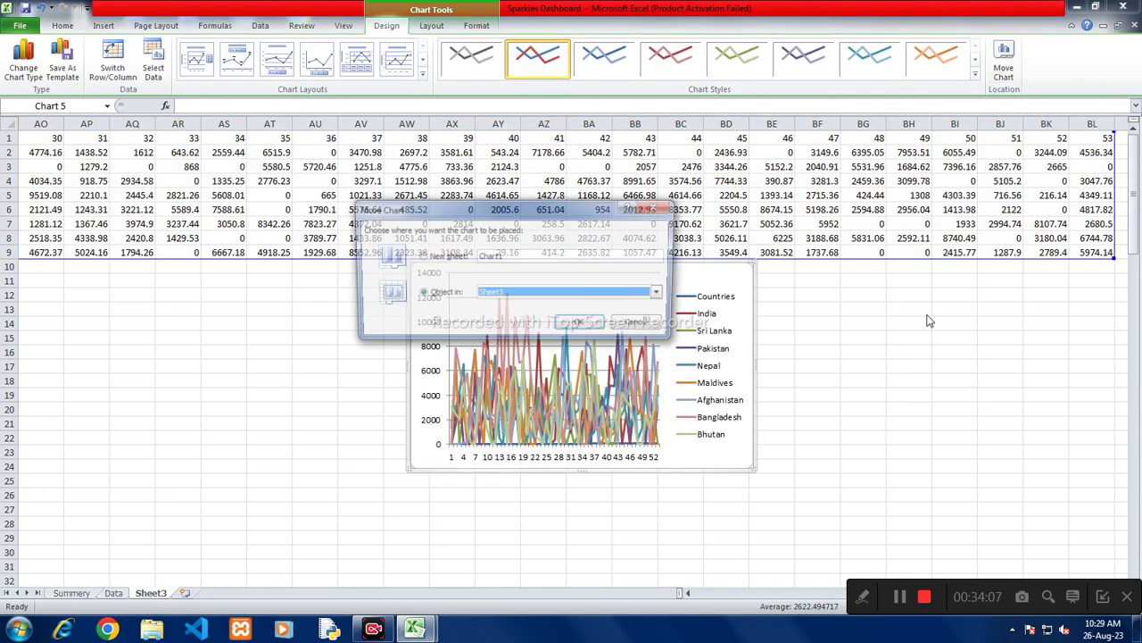
{"action": "left_click", "coordinate": [496, 295]}
{"action": "left_click", "coordinate": [492, 316]}
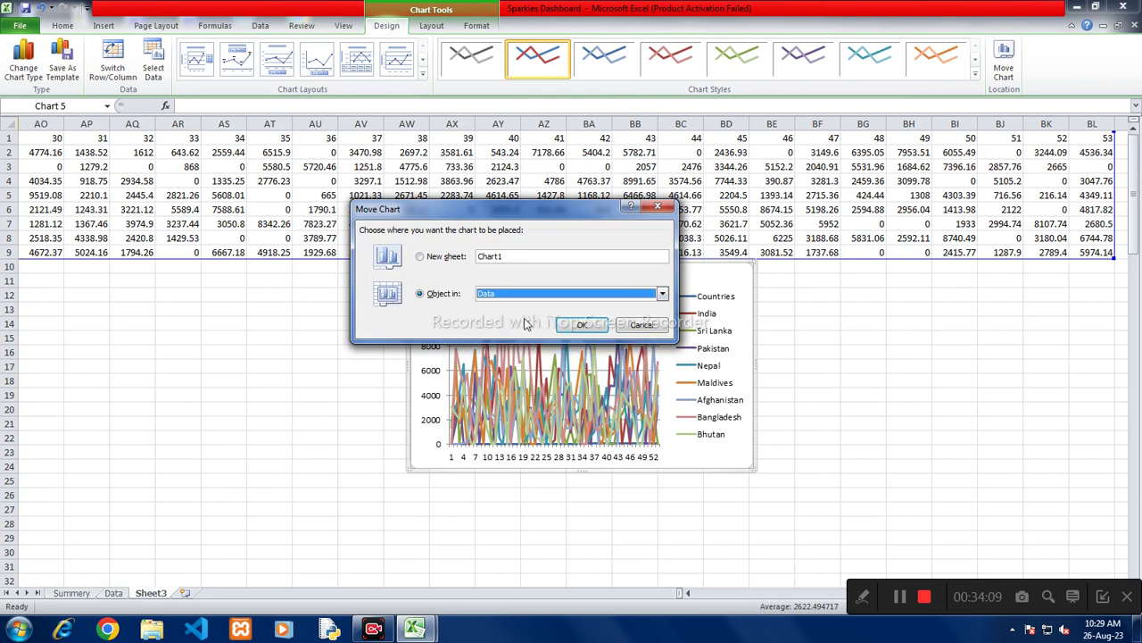
{"action": "key", "text": "alt+Down"}
{"action": "key", "text": "Up"}
{"action": "key", "text": "Return"}
{"action": "left_click", "coordinate": [576, 325]}
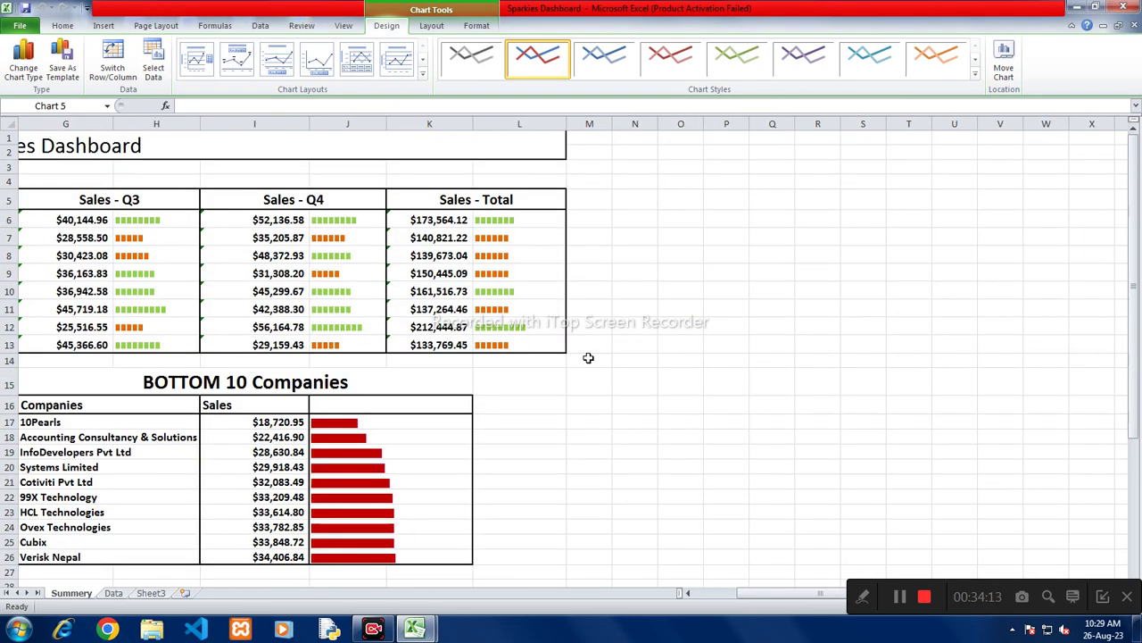
Step: Drag the line chart left over the dashboard's Sales and Top 10 tables
{"action": "left_click_drag", "start_coordinate": [768, 593], "coordinate": [844, 592]}
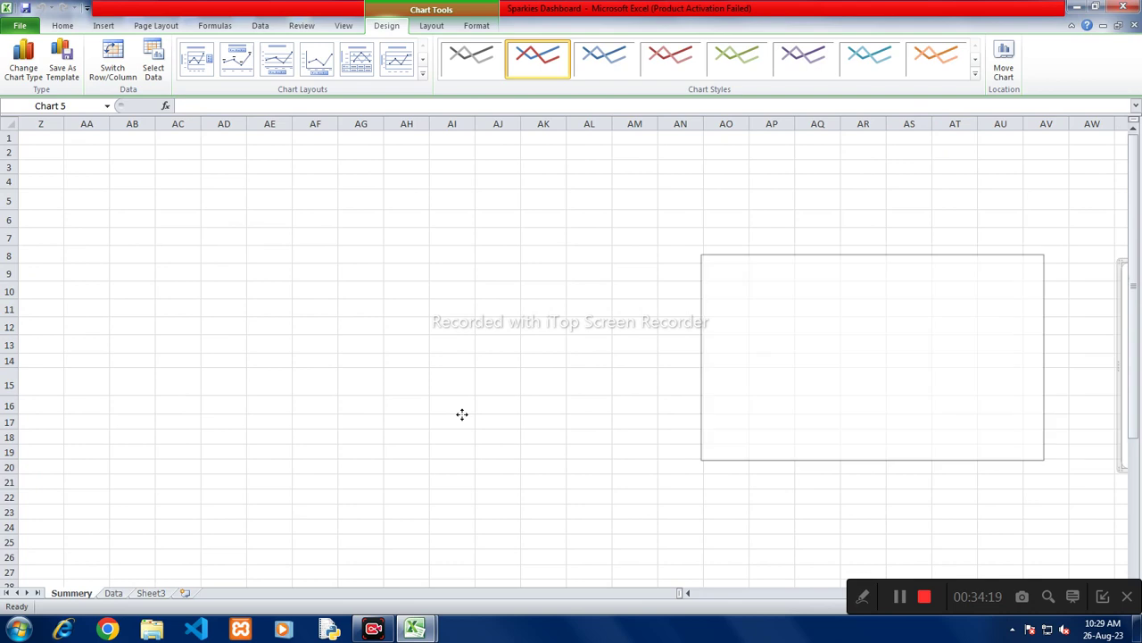
{"action": "left_click_drag", "start_coordinate": [1119, 459], "coordinate": [89, 384]}
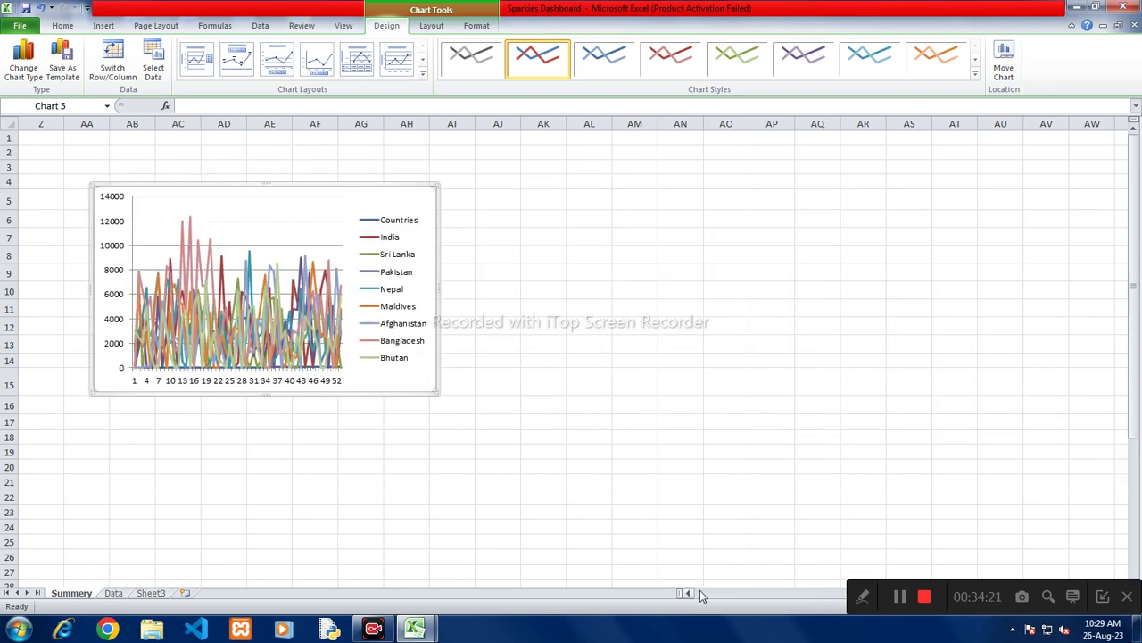
{"action": "left_click", "coordinate": [701, 593]}
{"action": "left_click_drag", "start_coordinate": [721, 592], "coordinate": [803, 579]}
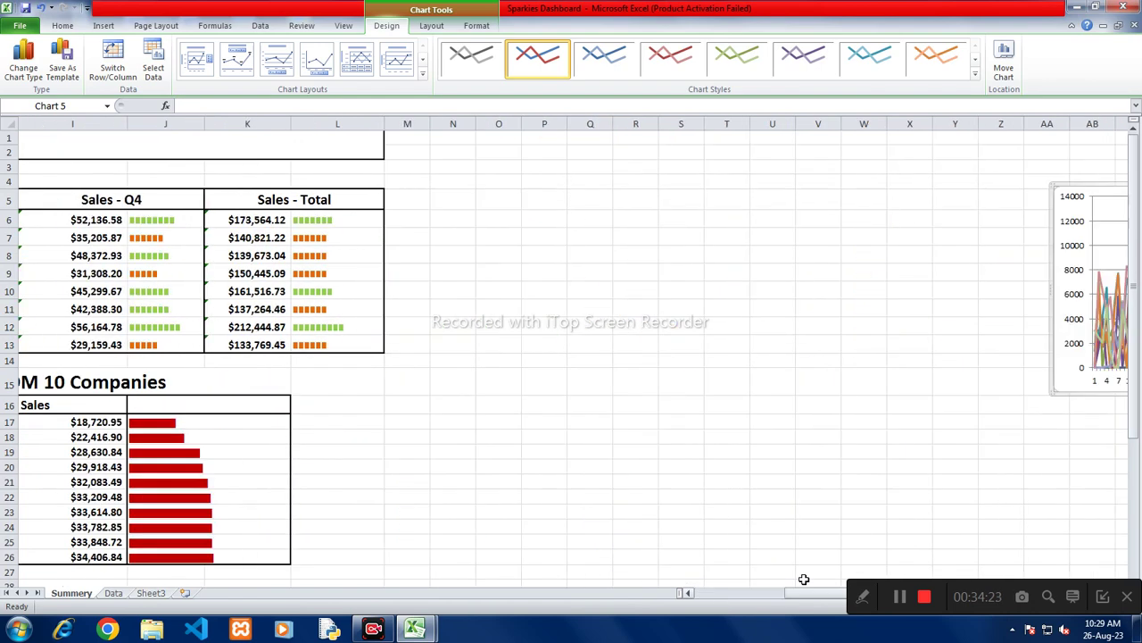
{"action": "left_click_drag", "start_coordinate": [1054, 358], "coordinate": [165, 384]}
{"action": "left_click_drag", "start_coordinate": [393, 426], "coordinate": [286, 466]}
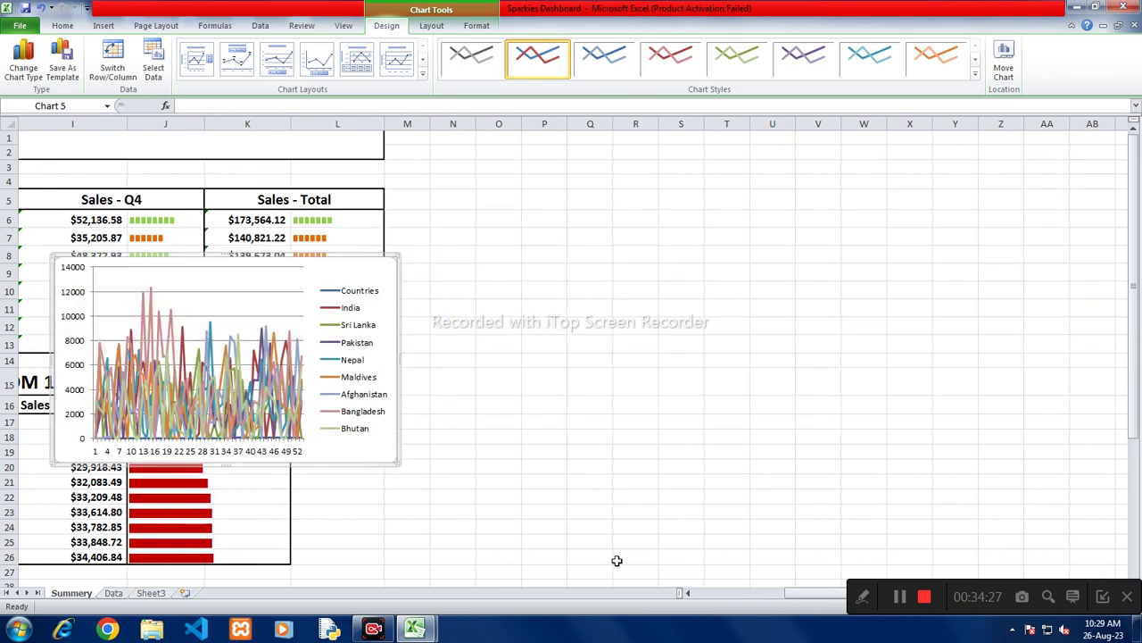
{"action": "left_click", "coordinate": [754, 595]}
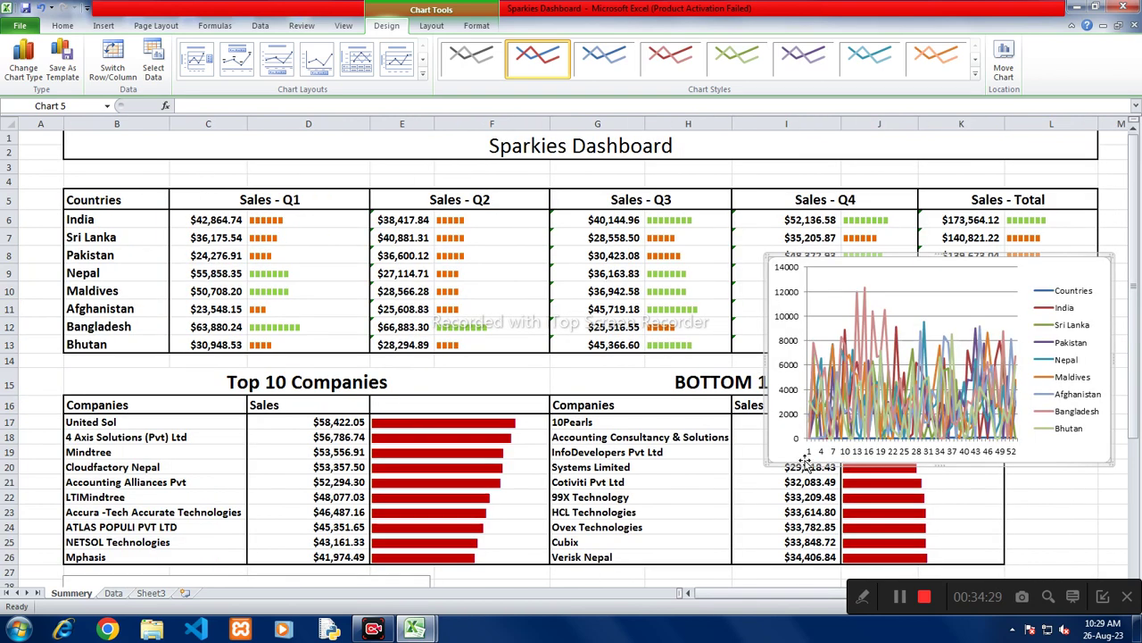
{"action": "left_click_drag", "start_coordinate": [792, 465], "coordinate": [84, 507]}
Step: Place the line chart beneath the Sales column chart and stretch it across columns A to L
{"action": "scroll", "coordinate": [247, 314], "scroll_direction": "down", "scroll_amount": 7}
{"action": "scroll", "coordinate": [246, 315], "scroll_direction": "up", "scroll_amount": 2}
{"action": "left_click_drag", "start_coordinate": [281, 253], "coordinate": [645, 514]}
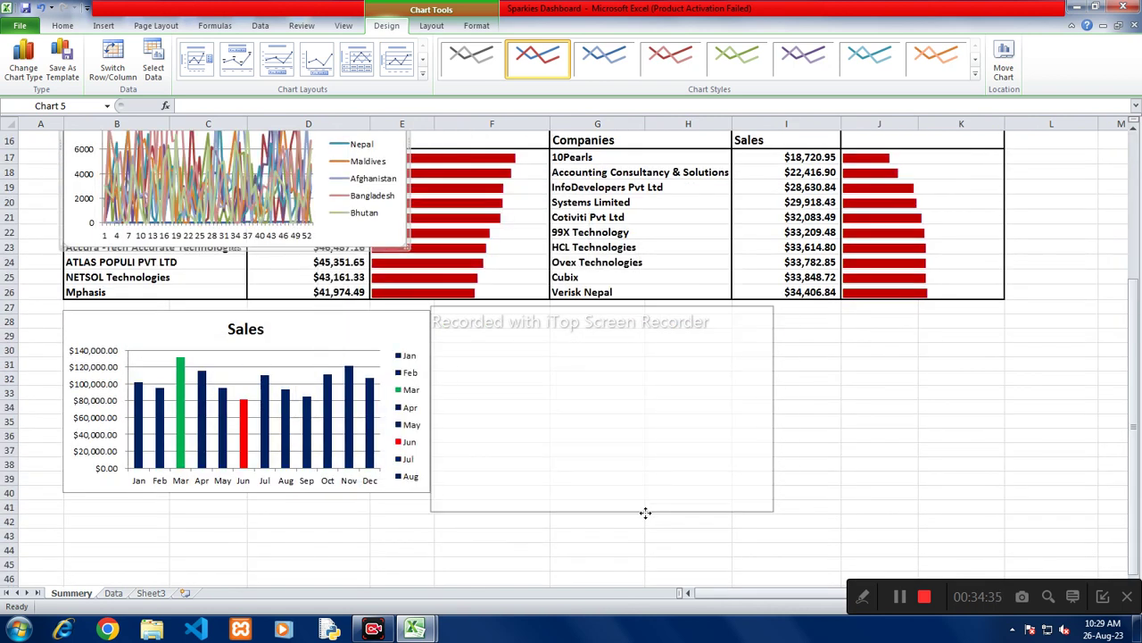
{"action": "mouse_move", "coordinate": [773, 511]}
{"action": "left_mouse_down"}
{"action": "mouse_move", "coordinate": [1032, 508]}
{"action": "mouse_move", "coordinate": [1000, 497]}
{"action": "left_mouse_up"}
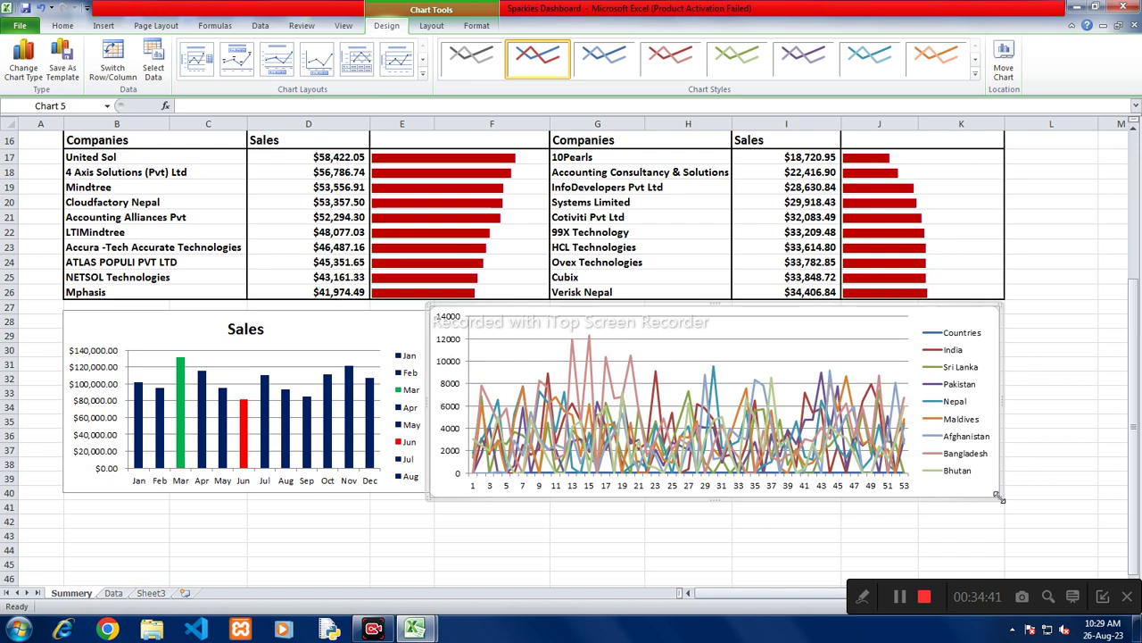
{"action": "scroll", "coordinate": [477, 490], "scroll_direction": "down", "scroll_amount": 2}
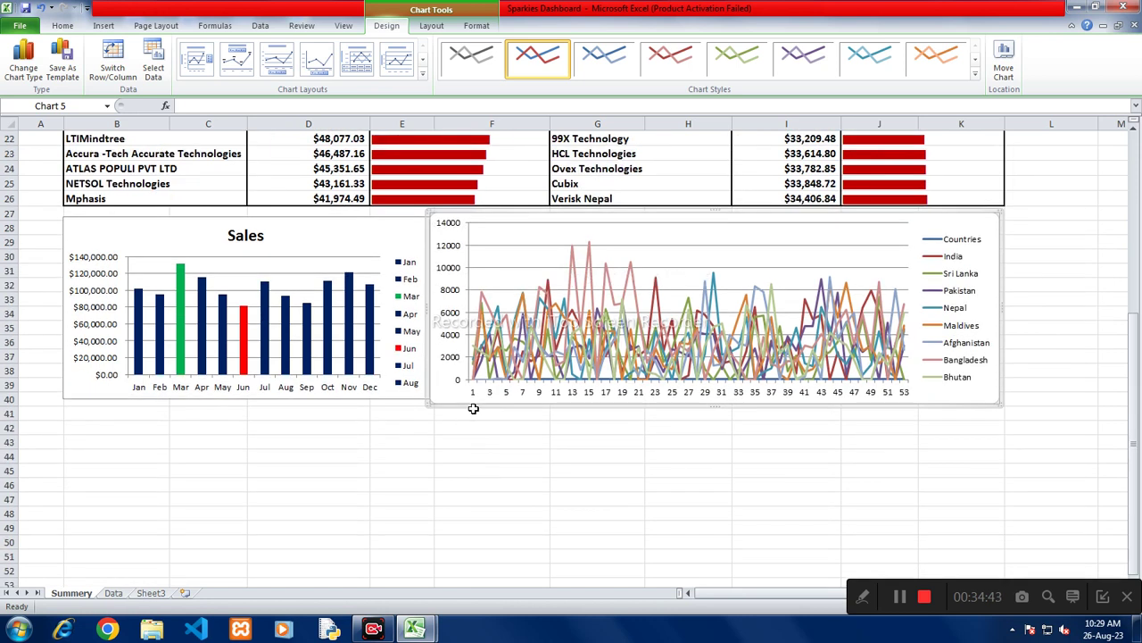
{"action": "mouse_move", "coordinate": [473, 408]}
{"action": "left_mouse_down"}
{"action": "mouse_move", "coordinate": [107, 492]}
{"action": "mouse_move", "coordinate": [107, 478]}
{"action": "left_mouse_up"}
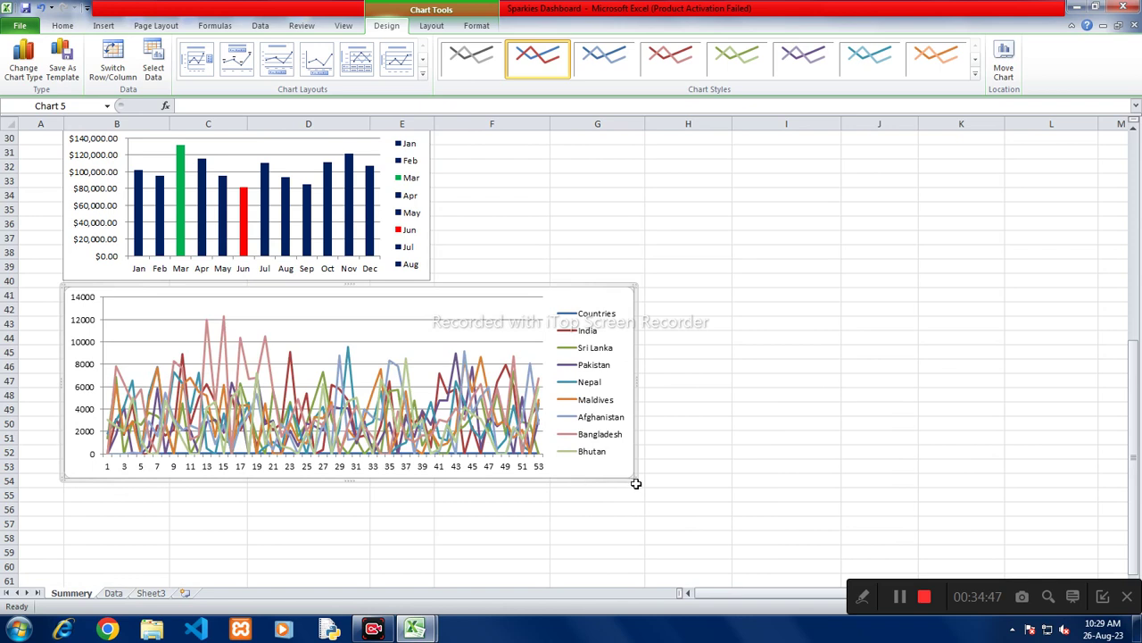
{"action": "left_click_drag", "start_coordinate": [637, 480], "coordinate": [1102, 480]}
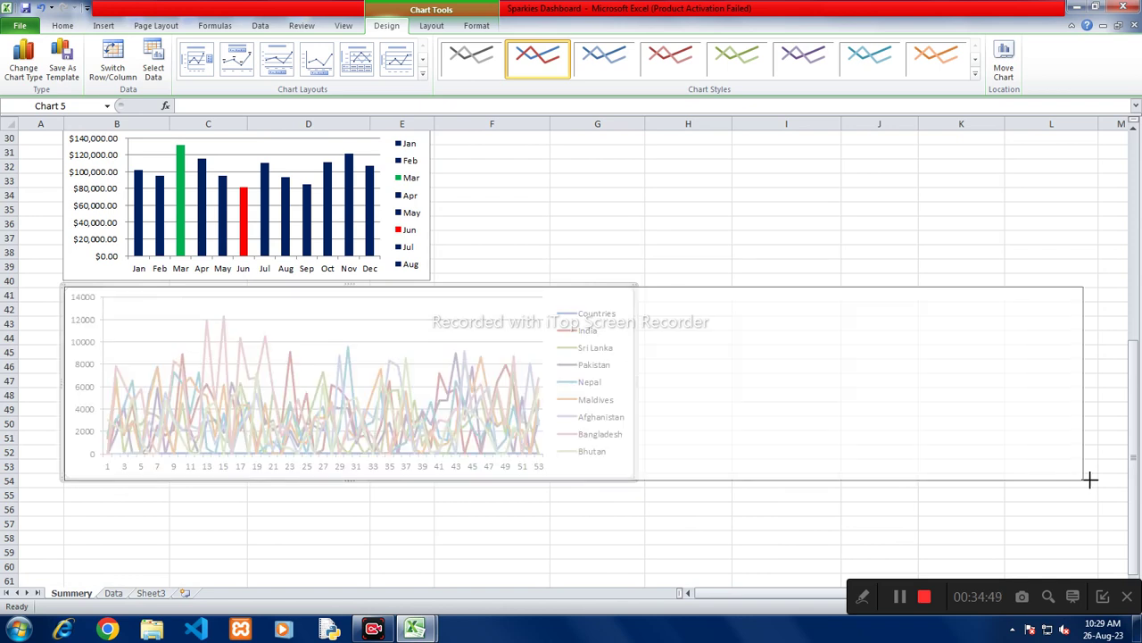
{"action": "left_click_drag", "start_coordinate": [1101, 479], "coordinate": [1102, 478]}
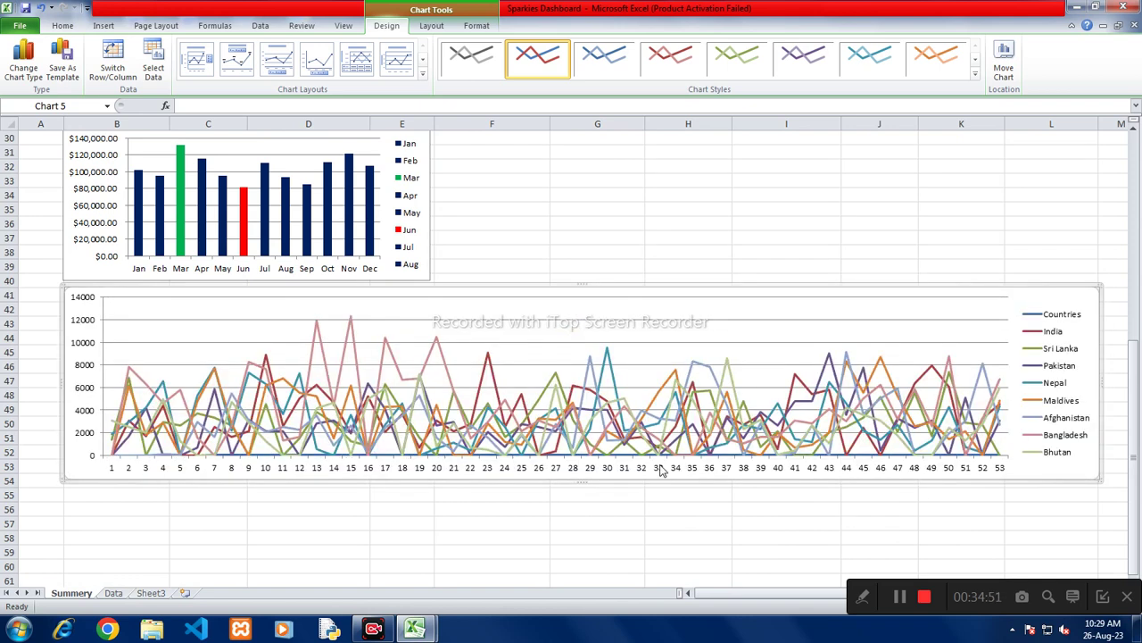
Step: In Select Data Source, remove the Countries and Bhutan series from the line chart
{"action": "left_click", "coordinate": [154, 59]}
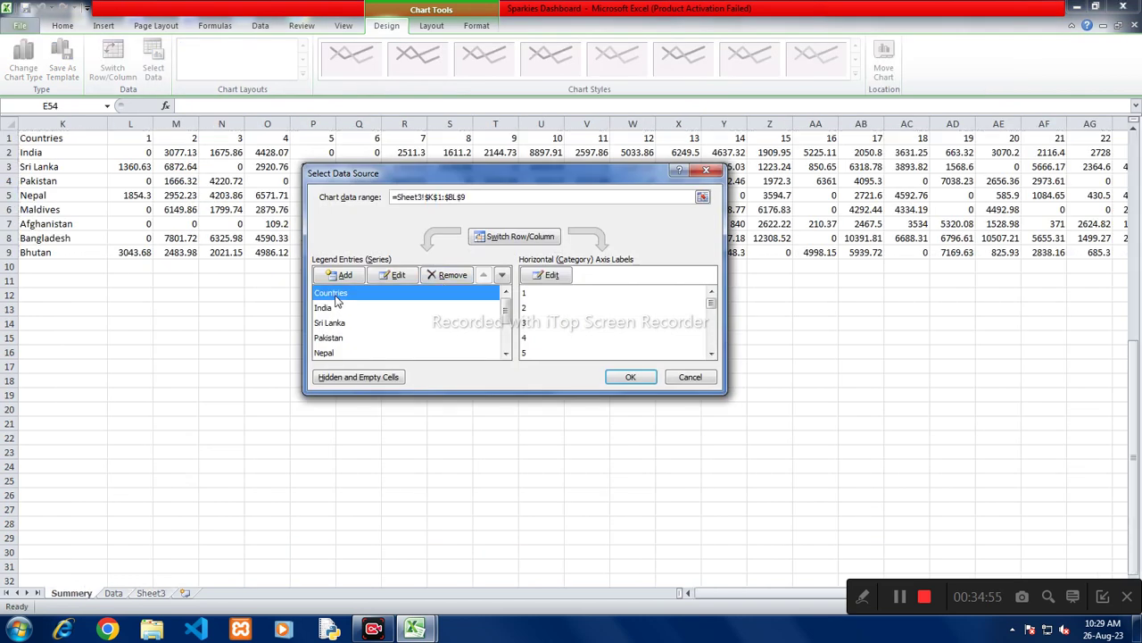
{"action": "left_click", "coordinate": [330, 292]}
{"action": "left_click", "coordinate": [434, 276]}
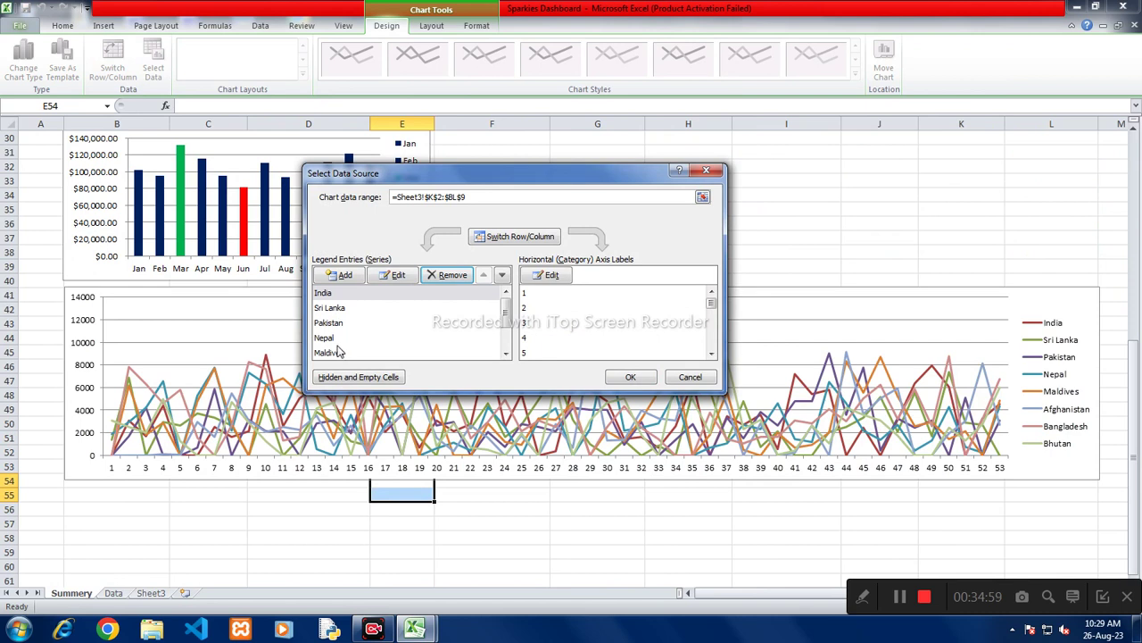
{"action": "left_click", "coordinate": [338, 352]}
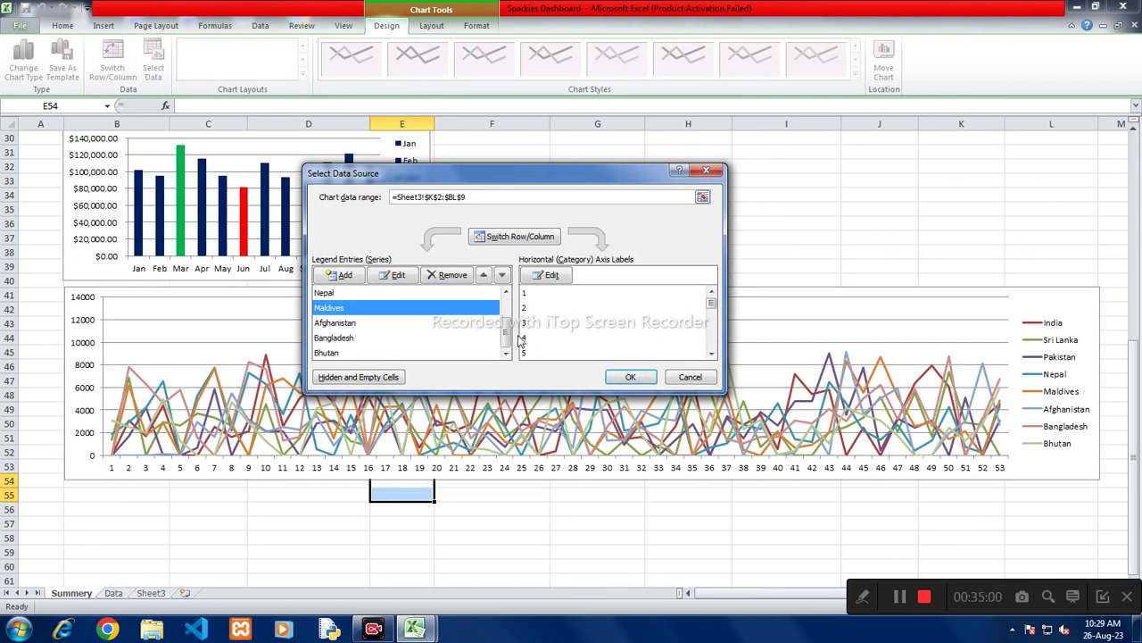
{"action": "left_click", "coordinate": [353, 355]}
{"action": "left_click", "coordinate": [447, 279]}
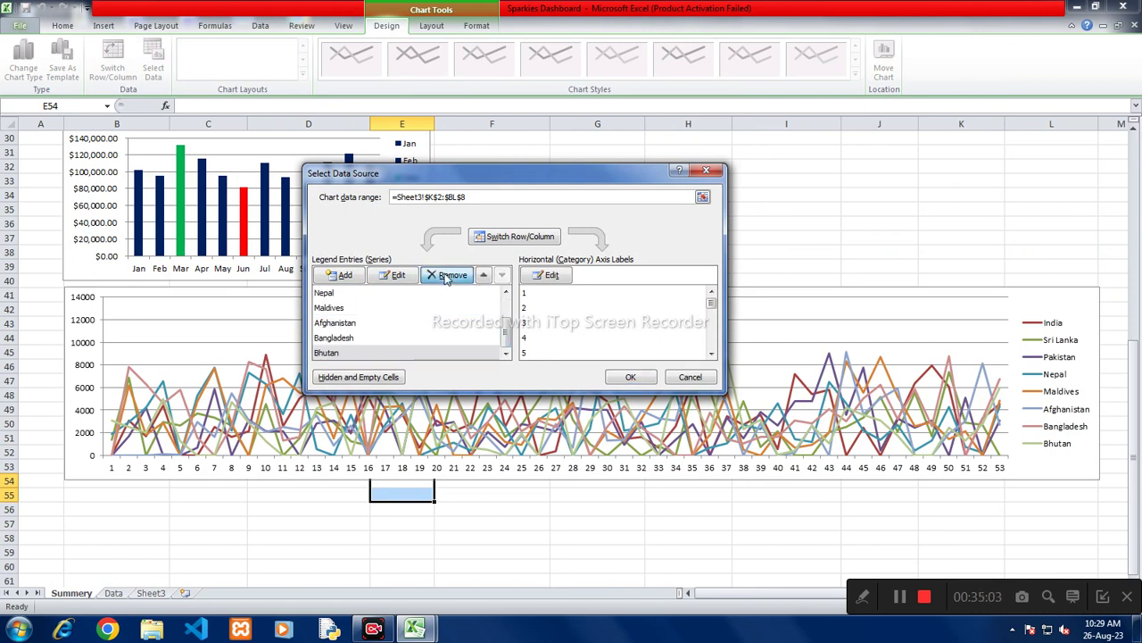
{"action": "left_click", "coordinate": [446, 278]}
{"action": "left_click", "coordinate": [446, 275]}
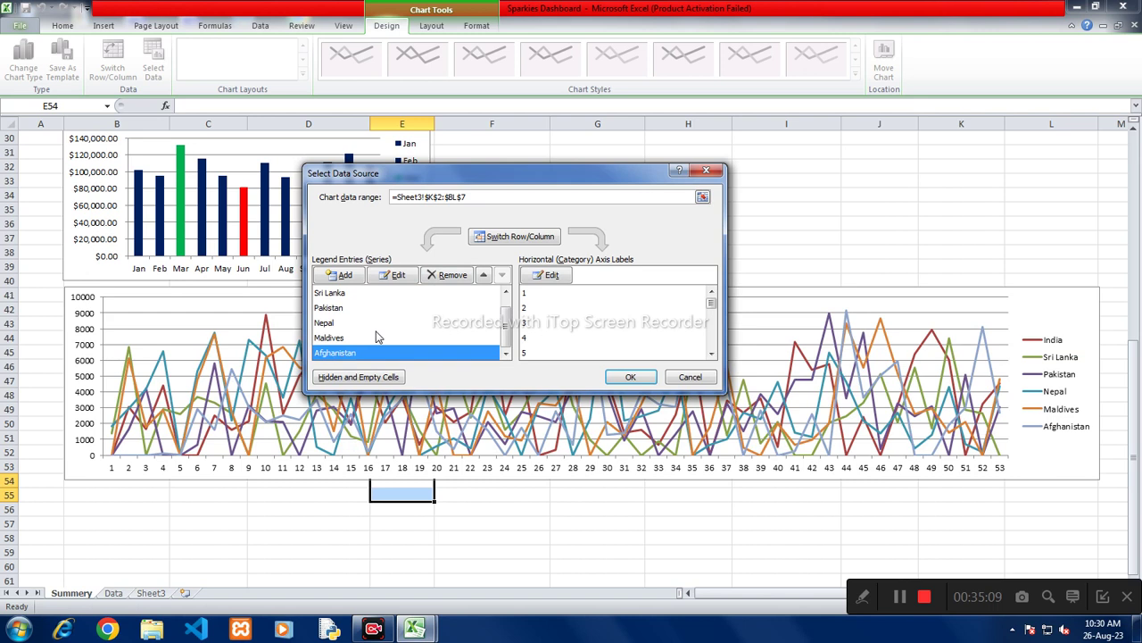
Step: Remove Afghanistan, Maldives and Nepal, leaving only India, Sri Lanka and Pakistan
{"action": "left_click", "coordinate": [443, 279]}
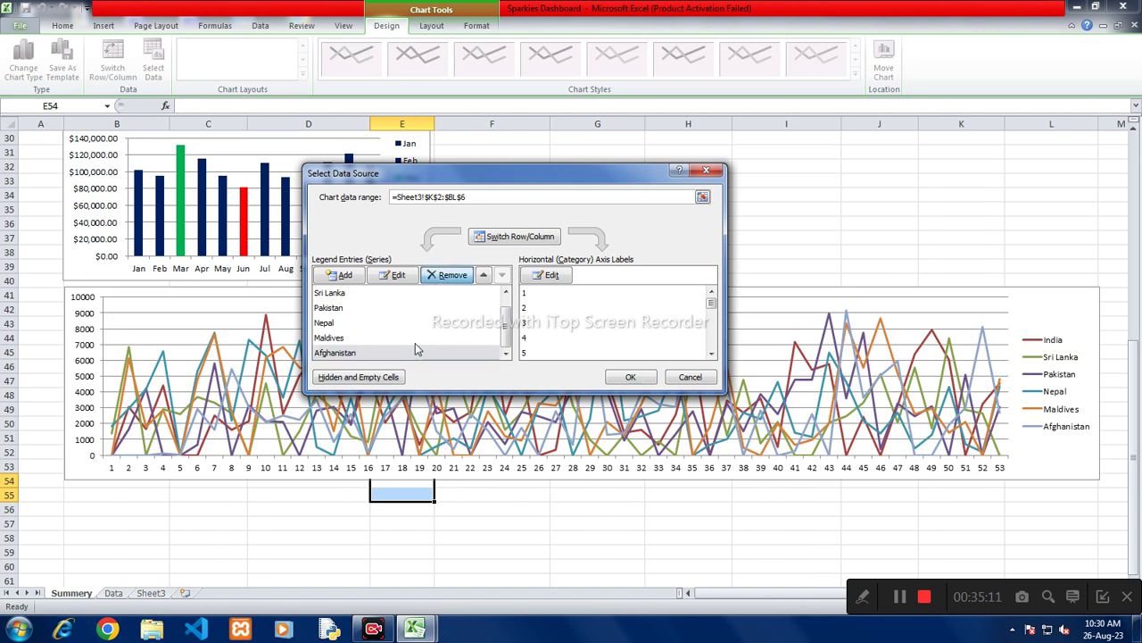
{"action": "left_click", "coordinate": [434, 278]}
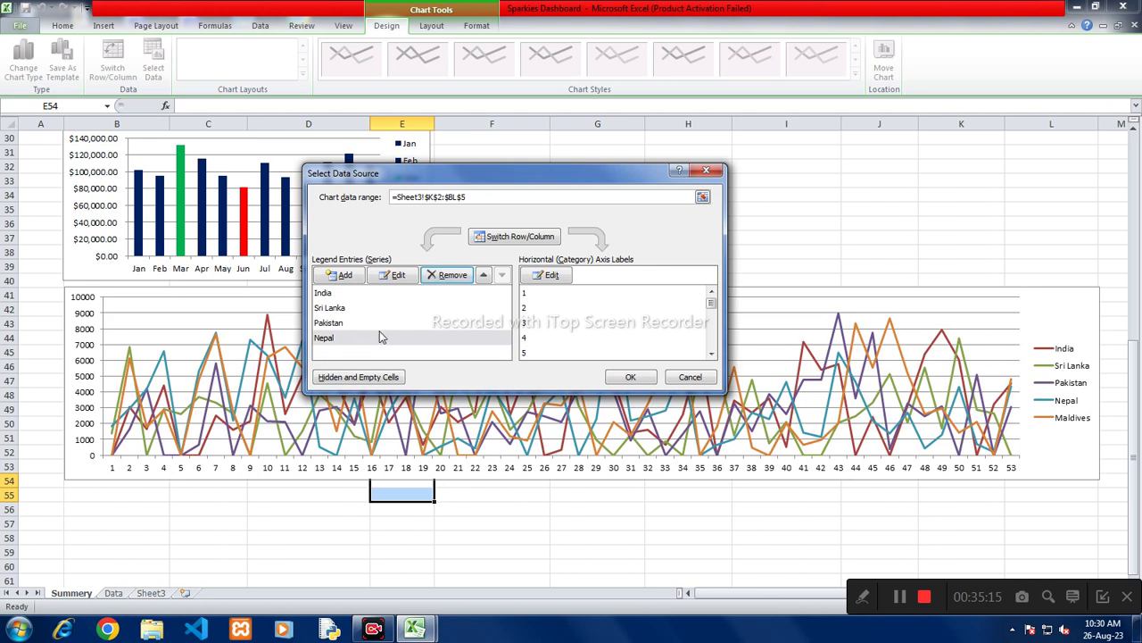
{"action": "left_click", "coordinate": [434, 279]}
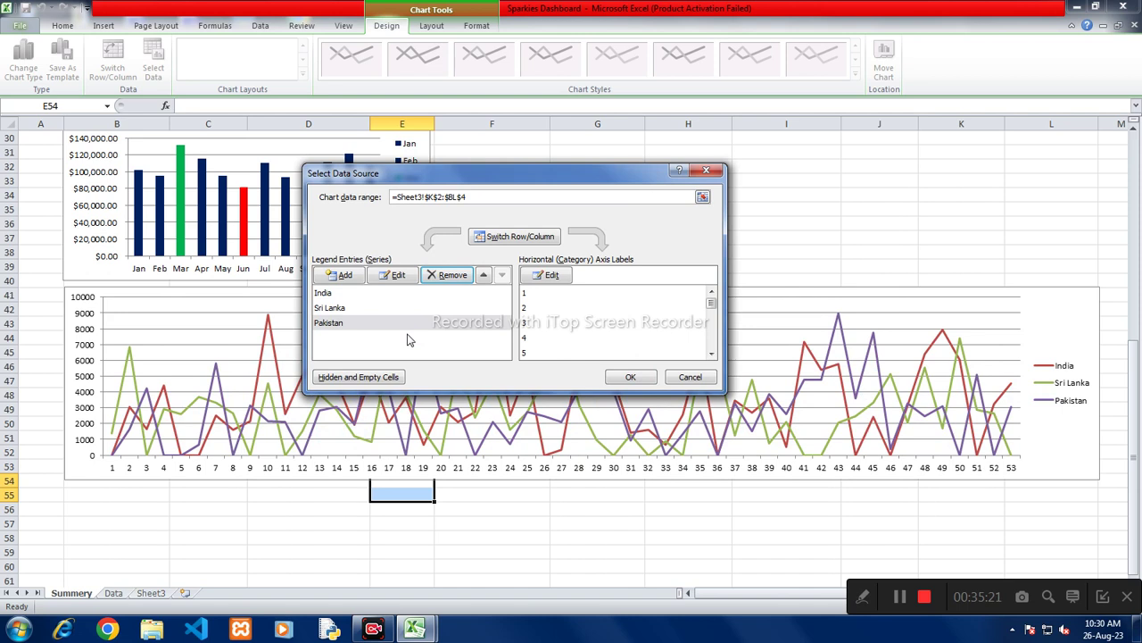
{"action": "left_click", "coordinate": [629, 377]}
{"action": "left_click", "coordinate": [517, 522]}
{"action": "left_click", "coordinate": [1070, 407]}
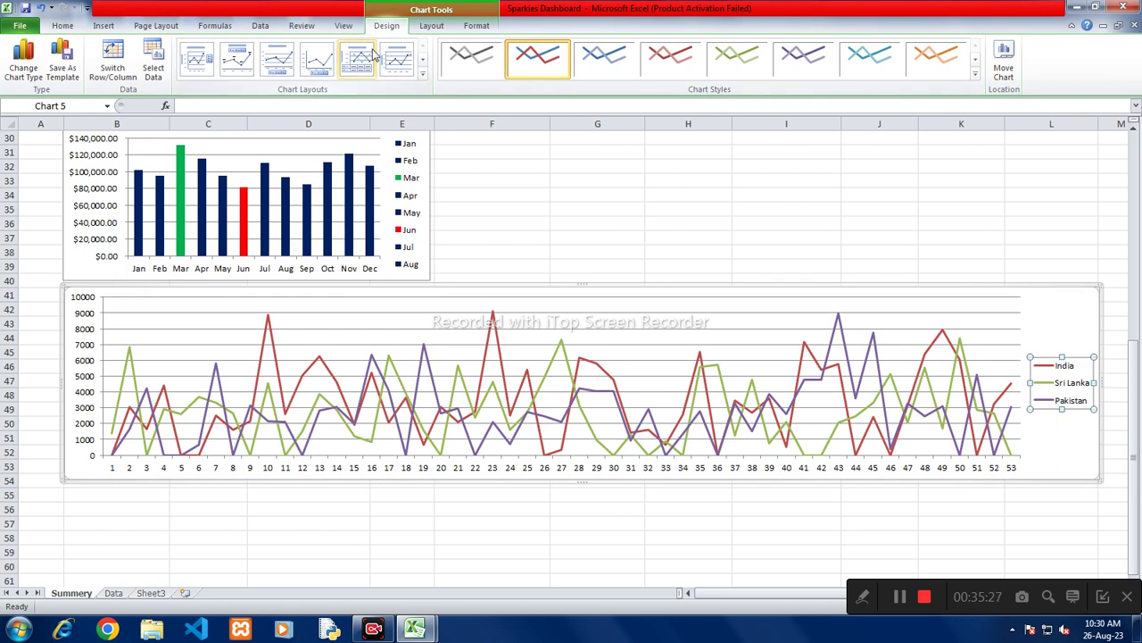
Step: Set the line chart's legend to Show Legend at Top
{"action": "left_click", "coordinate": [432, 27]}
{"action": "left_click", "coordinate": [465, 28]}
{"action": "left_click", "coordinate": [432, 27]}
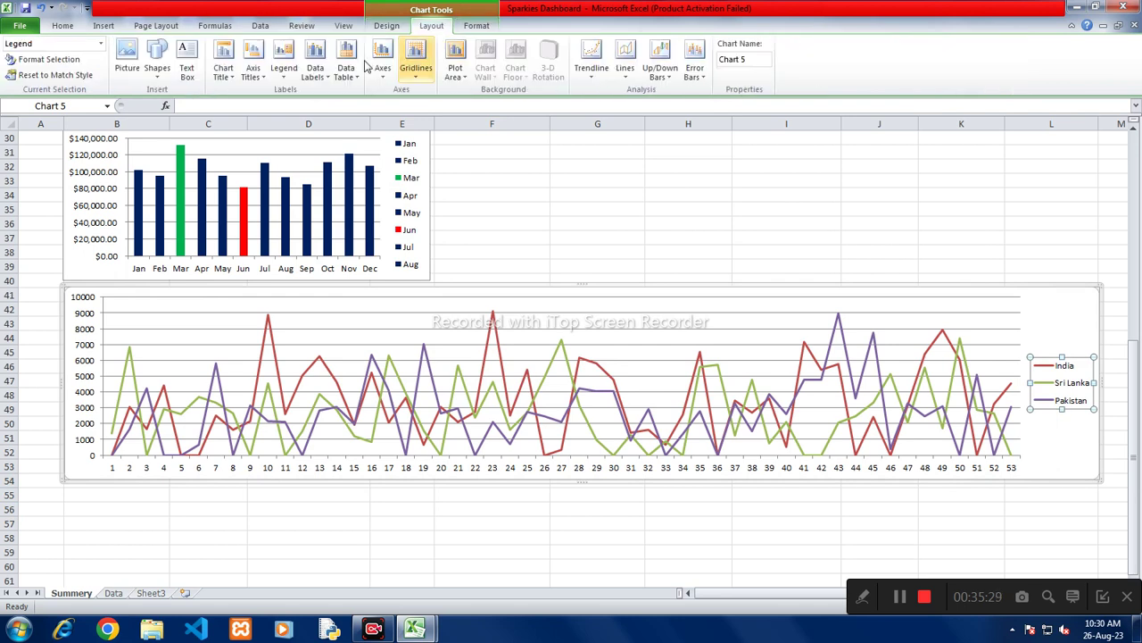
{"action": "left_click", "coordinate": [286, 71]}
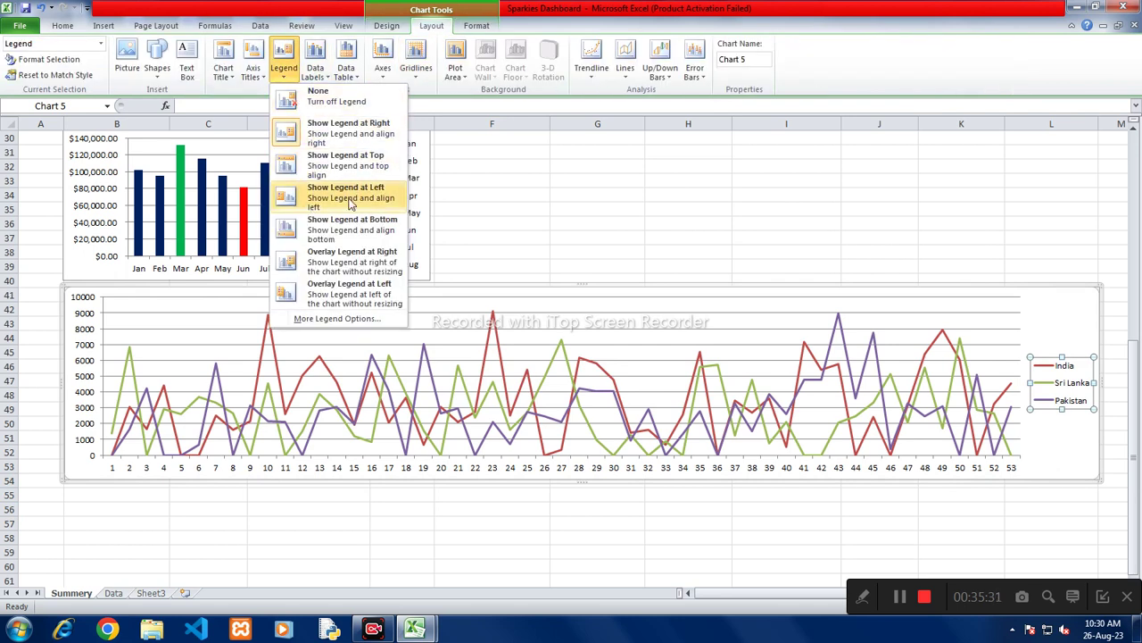
{"action": "left_click", "coordinate": [357, 168]}
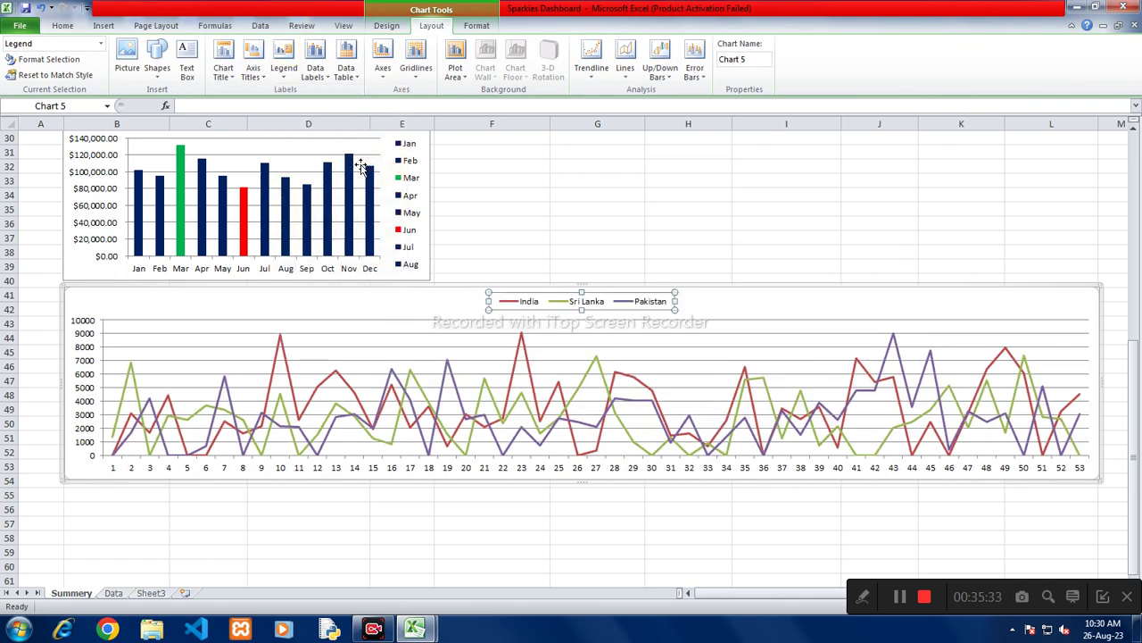
Step: Deselect the chart and scroll the Summery dashboard to review the result
{"action": "left_click", "coordinate": [720, 315]}
{"action": "left_click", "coordinate": [712, 222]}
{"action": "scroll", "coordinate": [712, 225], "scroll_direction": "up", "scroll_amount": 5}
{"action": "scroll", "coordinate": [711, 230], "scroll_direction": "up", "scroll_amount": 5}
{"action": "scroll", "coordinate": [711, 230], "scroll_direction": "down", "scroll_amount": 4}
{"action": "scroll", "coordinate": [711, 232], "scroll_direction": "down", "scroll_amount": 5}
{"action": "scroll", "coordinate": [712, 233], "scroll_direction": "down", "scroll_amount": 4}
{"action": "scroll", "coordinate": [709, 241], "scroll_direction": "up", "scroll_amount": 5}
{"action": "scroll", "coordinate": [709, 241], "scroll_direction": "up", "scroll_amount": 2}
{"action": "left_click", "coordinate": [521, 359]}
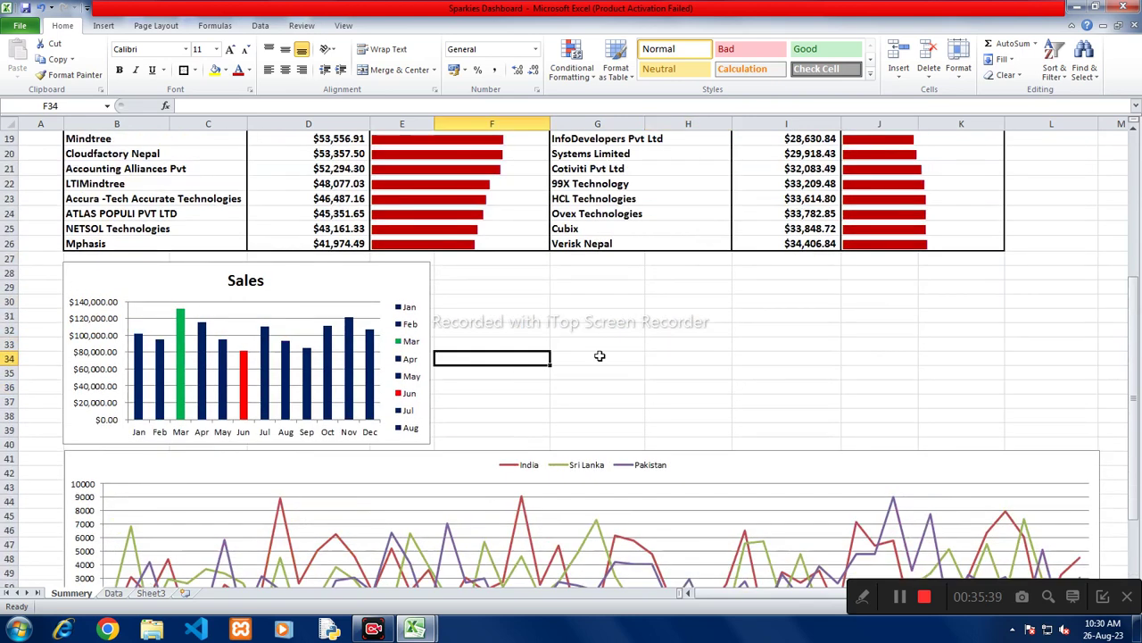
Step: On Sheet3, select the monthly Sales table F51:G63
{"action": "left_click", "coordinate": [113, 593]}
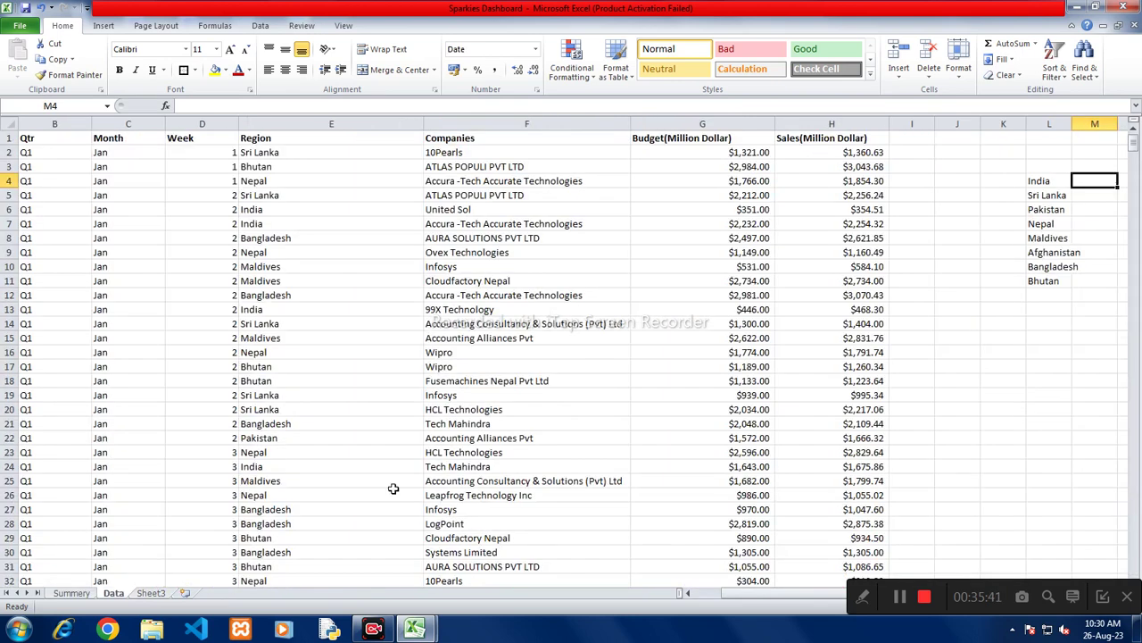
{"action": "left_click", "coordinate": [151, 594]}
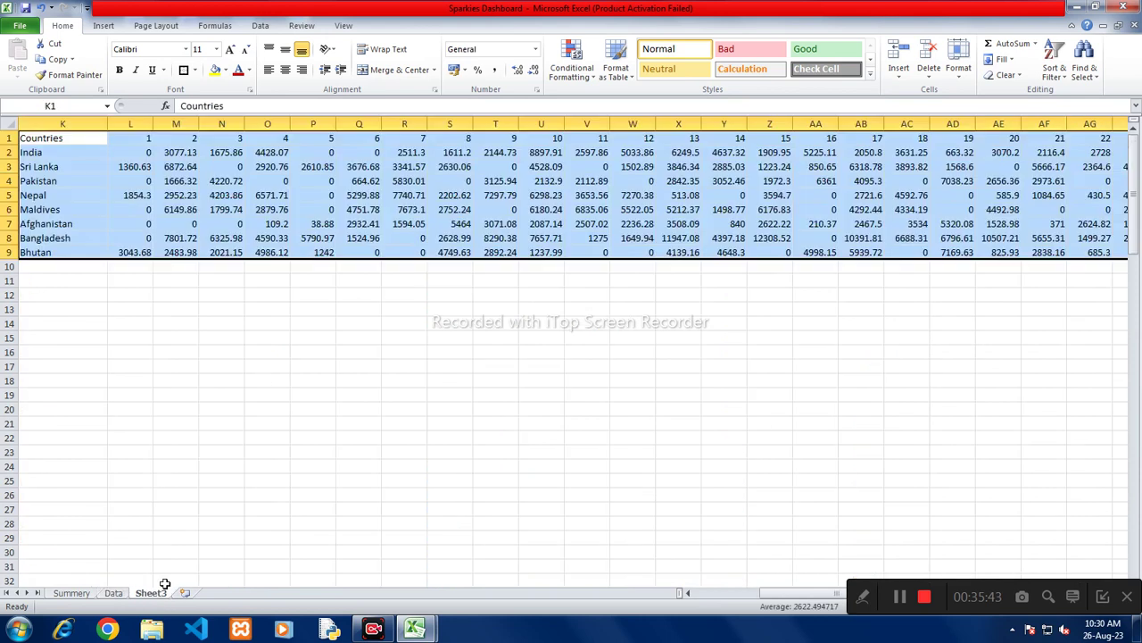
{"action": "left_click", "coordinate": [540, 352]}
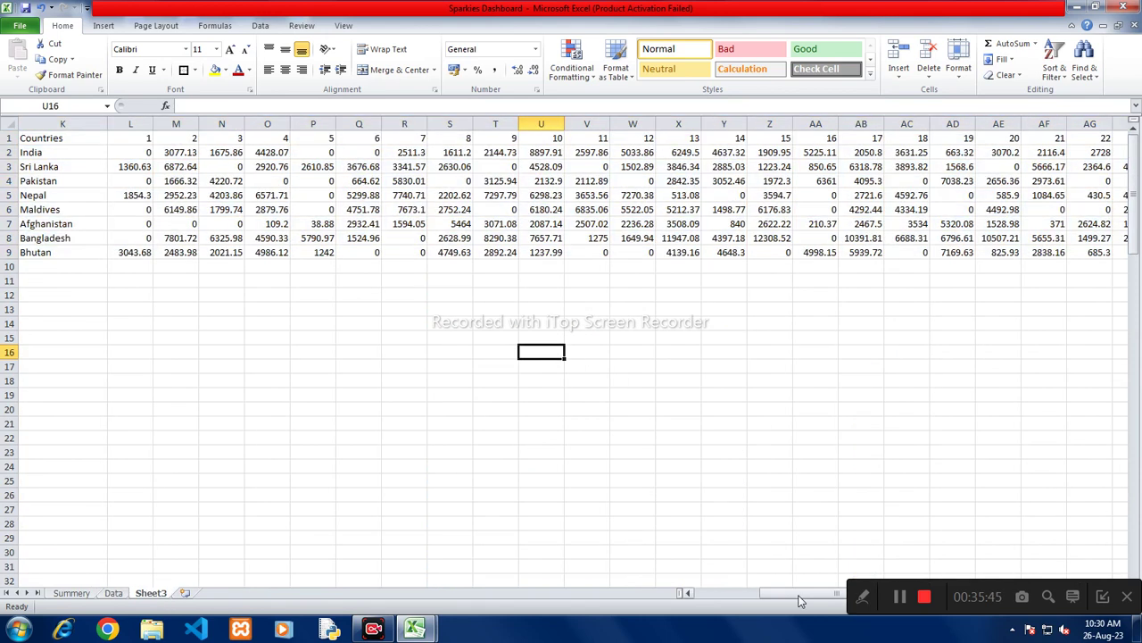
{"action": "left_click_drag", "start_coordinate": [798, 599], "coordinate": [714, 599]}
{"action": "scroll", "coordinate": [852, 455], "scroll_direction": "down", "scroll_amount": 6}
{"action": "scroll", "coordinate": [852, 455], "scroll_direction": "down", "scroll_amount": 6}
{"action": "scroll", "coordinate": [806, 454], "scroll_direction": "down", "scroll_amount": 1}
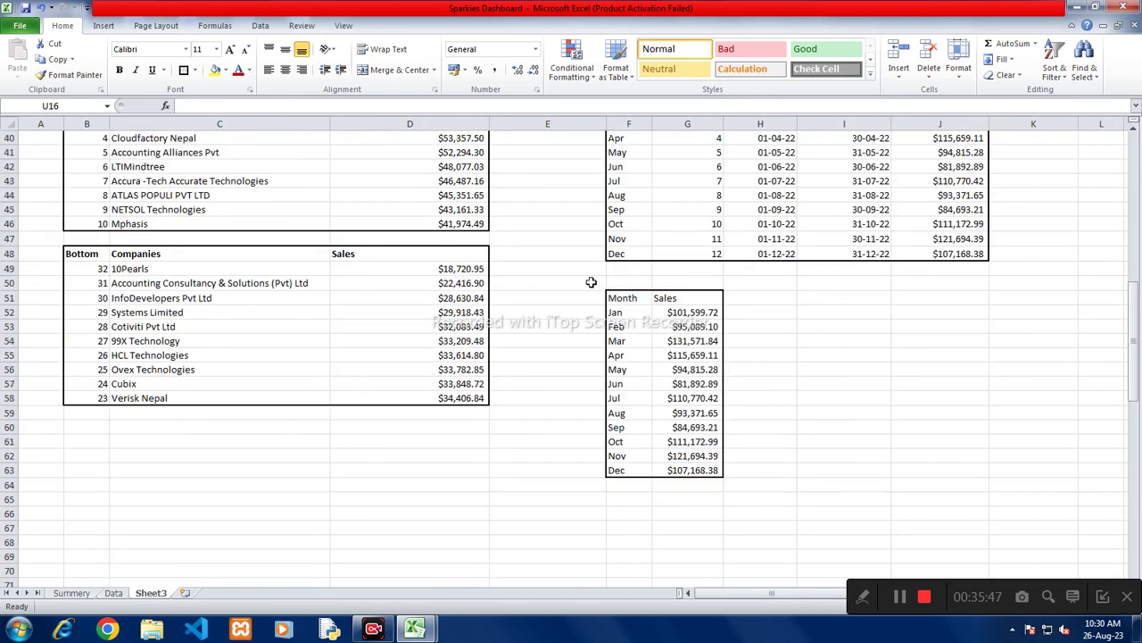
{"action": "mouse_move", "coordinate": [623, 298]}
{"action": "left_mouse_down"}
{"action": "mouse_move", "coordinate": [694, 462]}
{"action": "mouse_move", "coordinate": [683, 480]}
{"action": "left_mouse_up"}
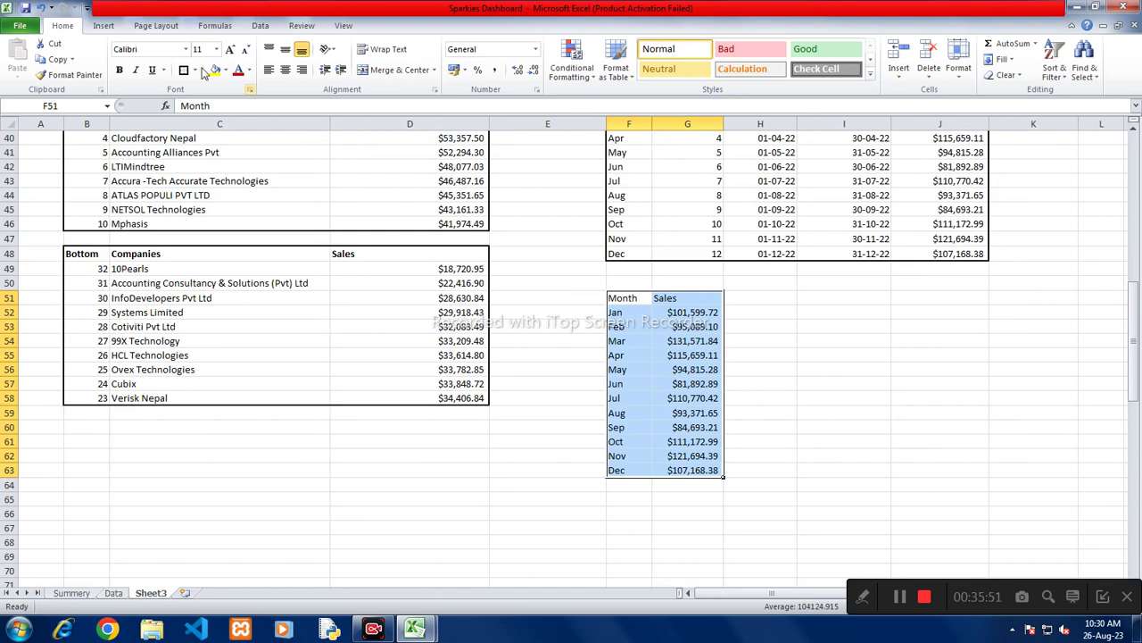
Step: Insert a 2-D pie chart of monthly Sales and apply Layout 1 for month and percentage labels
{"action": "left_click", "coordinate": [104, 27]}
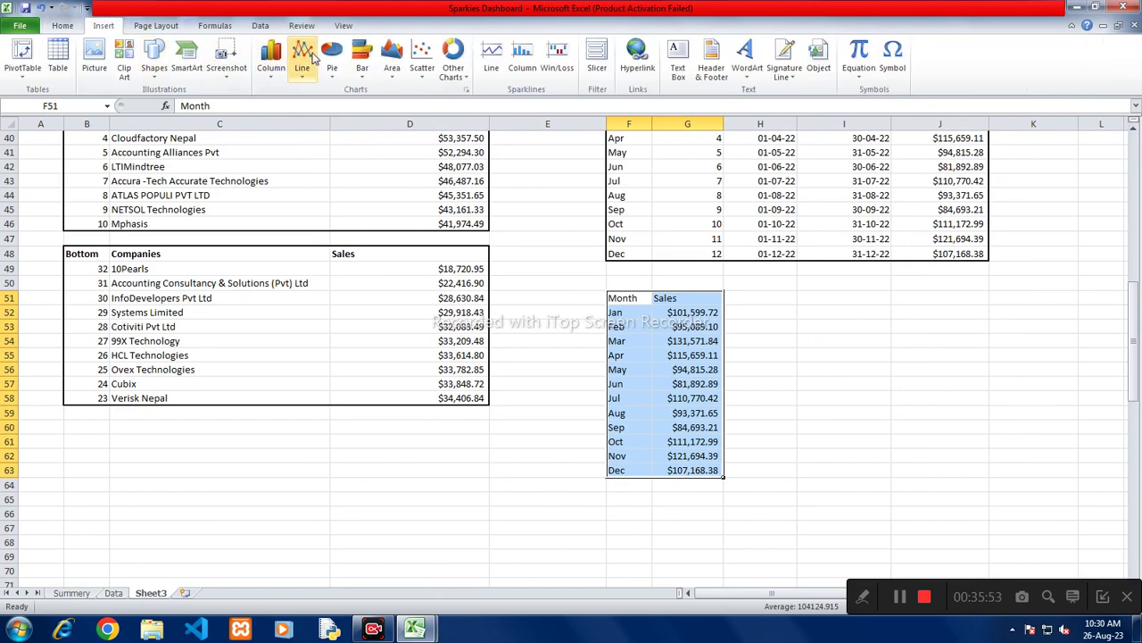
{"action": "left_click", "coordinate": [332, 61]}
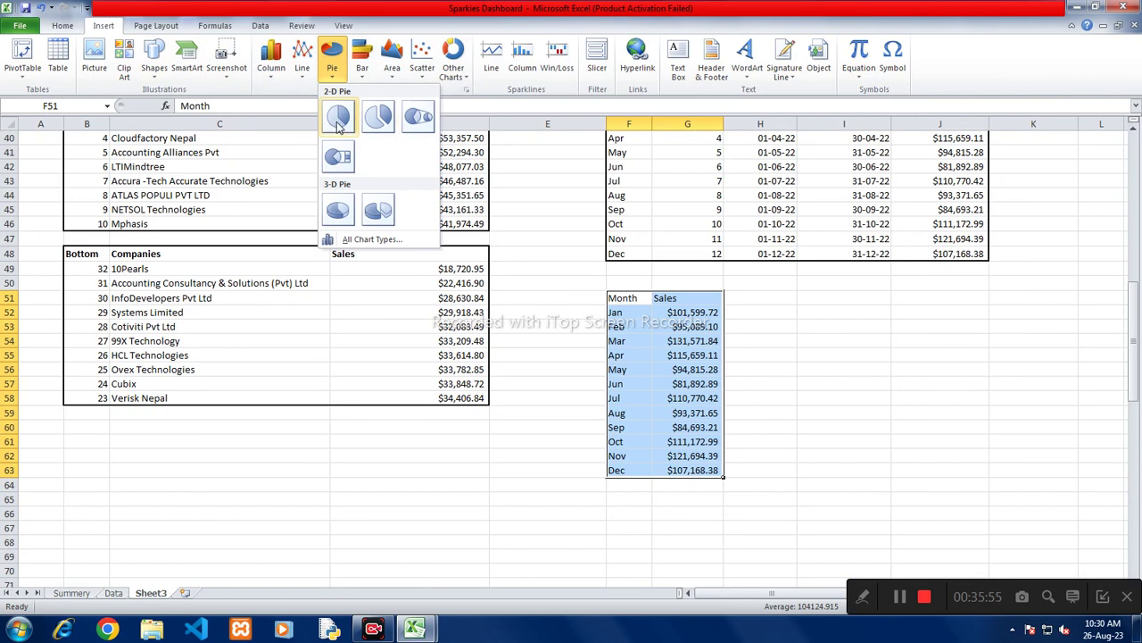
{"action": "left_click", "coordinate": [337, 120]}
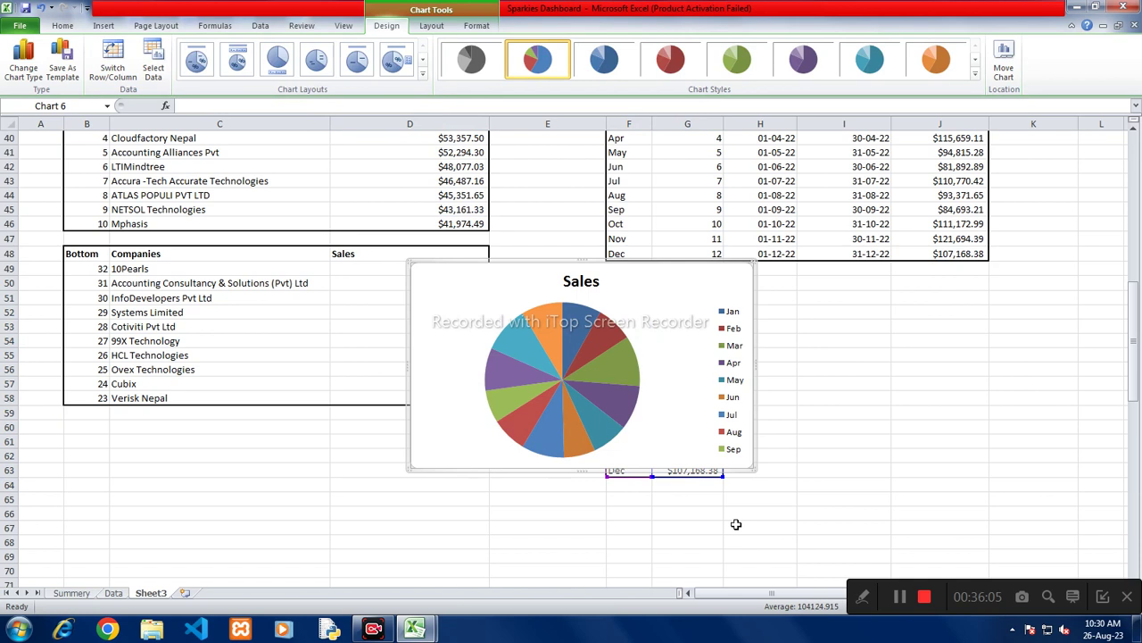
{"action": "mouse_move", "coordinate": [754, 473]}
{"action": "left_mouse_down"}
{"action": "mouse_move", "coordinate": [719, 575]}
{"action": "mouse_move", "coordinate": [739, 446]}
{"action": "left_mouse_up"}
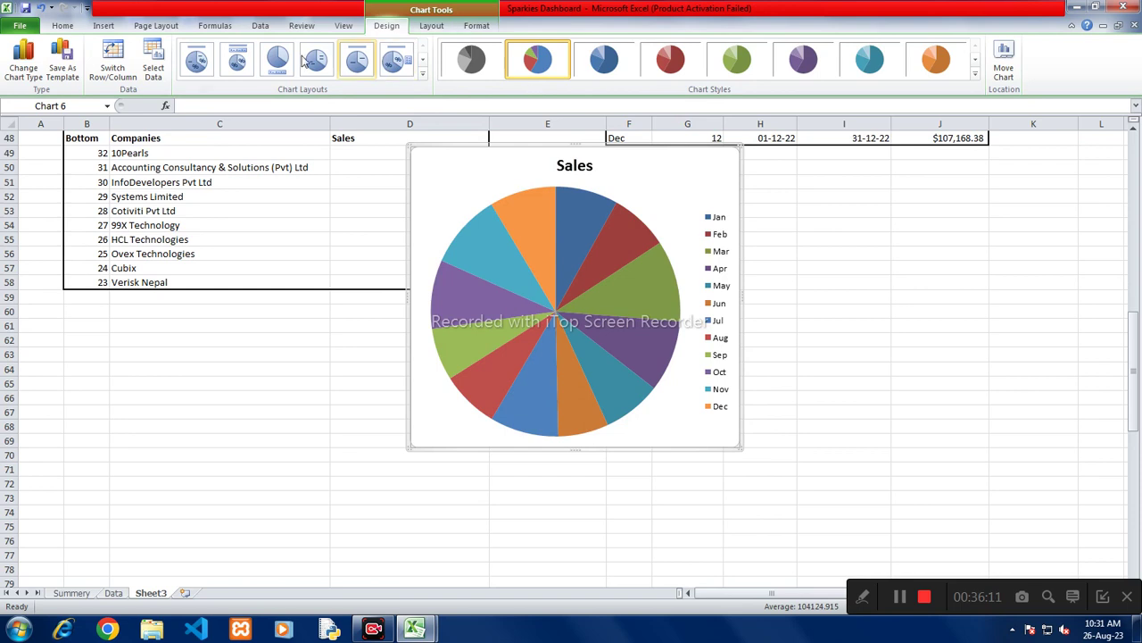
{"action": "left_click", "coordinate": [198, 61]}
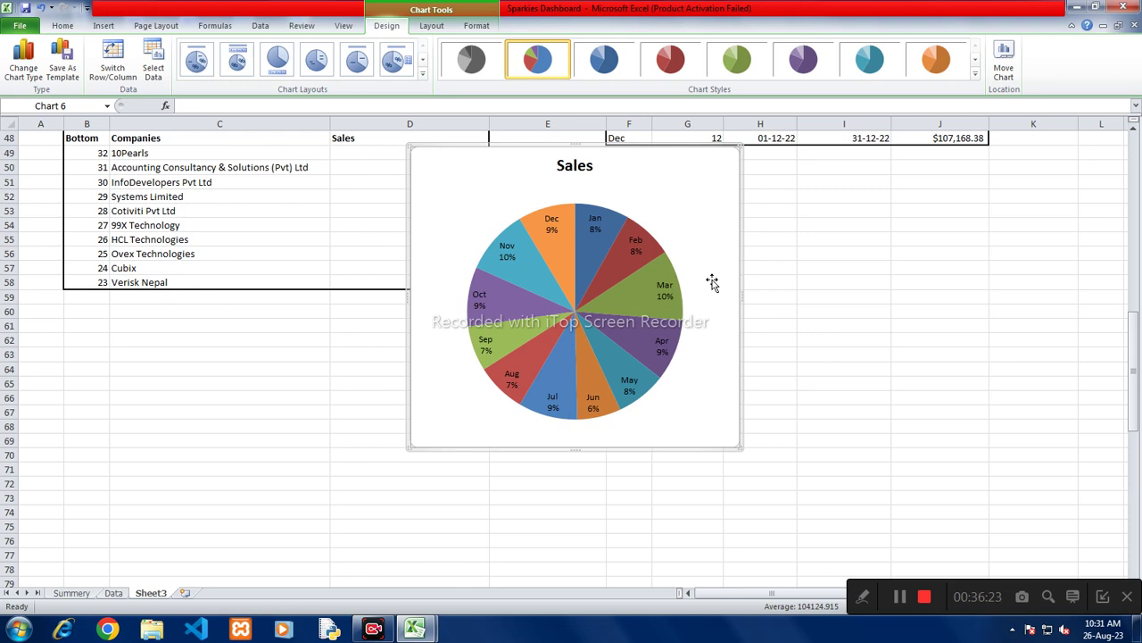
Step: Delete the old pie chart and move to the India cell of the Countries table
{"action": "key", "text": "Delete"}
{"action": "scroll", "coordinate": [711, 281], "scroll_direction": "up", "scroll_amount": 6}
{"action": "scroll", "coordinate": [803, 322], "scroll_direction": "up", "scroll_amount": 4}
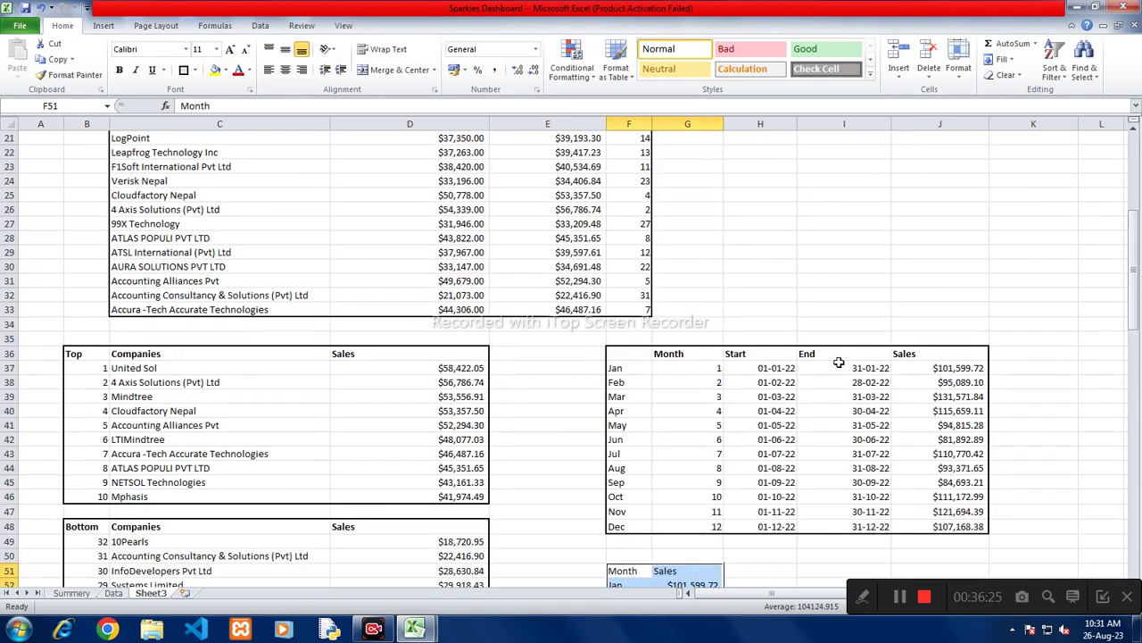
{"action": "scroll", "coordinate": [908, 371], "scroll_direction": "up", "scroll_amount": 6}
{"action": "left_click", "coordinate": [975, 156]}
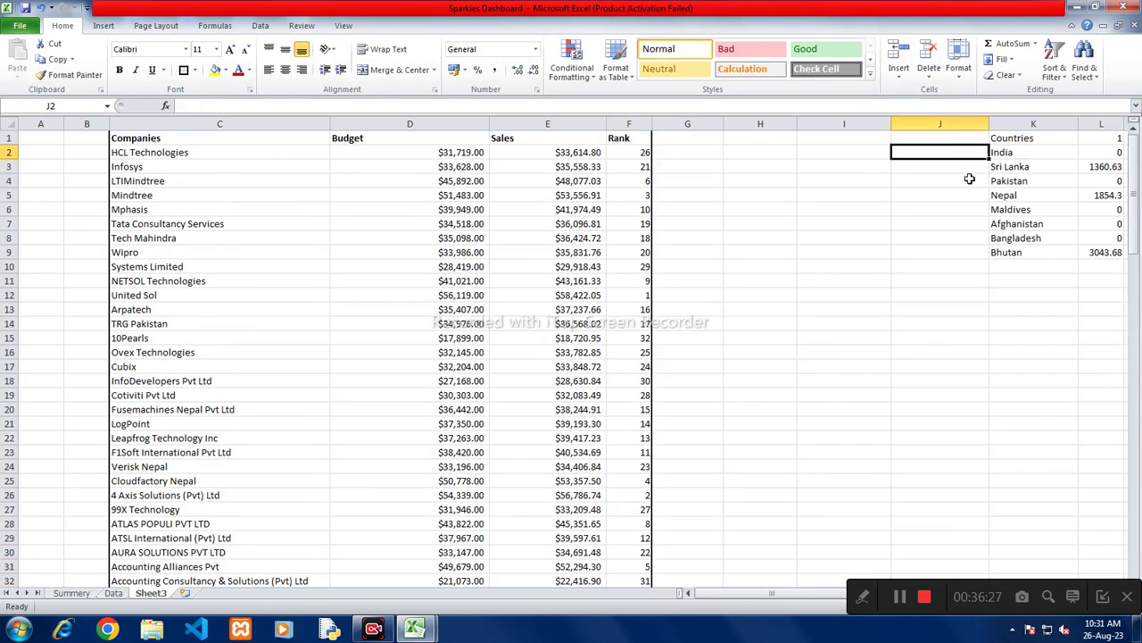
{"action": "key", "text": "Right"}
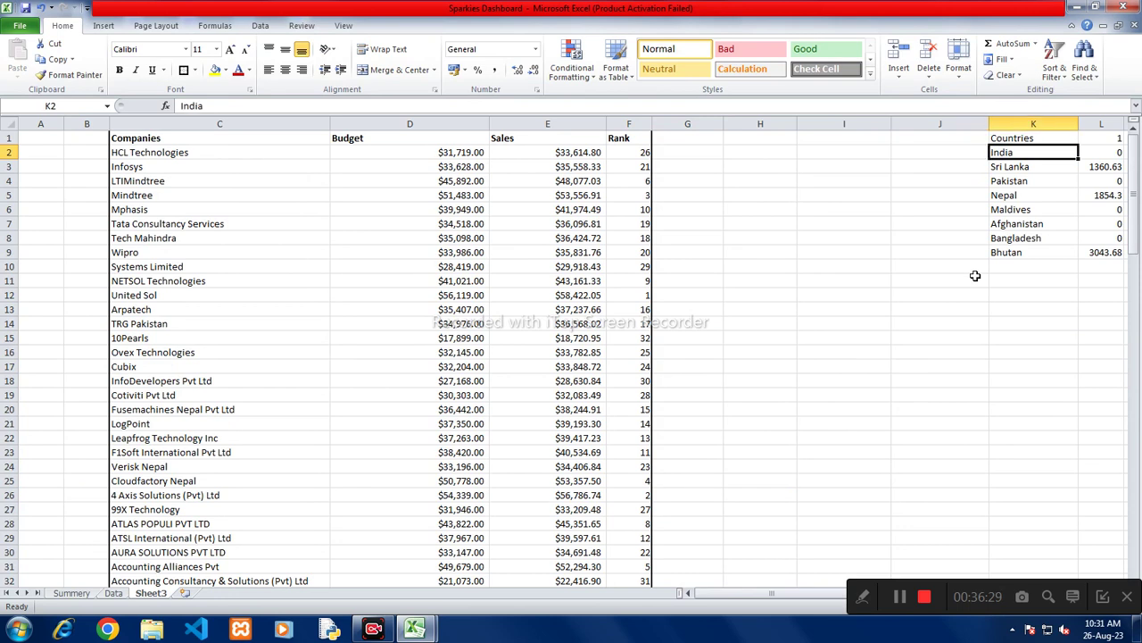
{"action": "key", "text": "ctrl+Right"}
{"action": "key", "text": "ctrl+Left"}
{"action": "key", "text": "Left"}
{"action": "key", "text": "Right"}
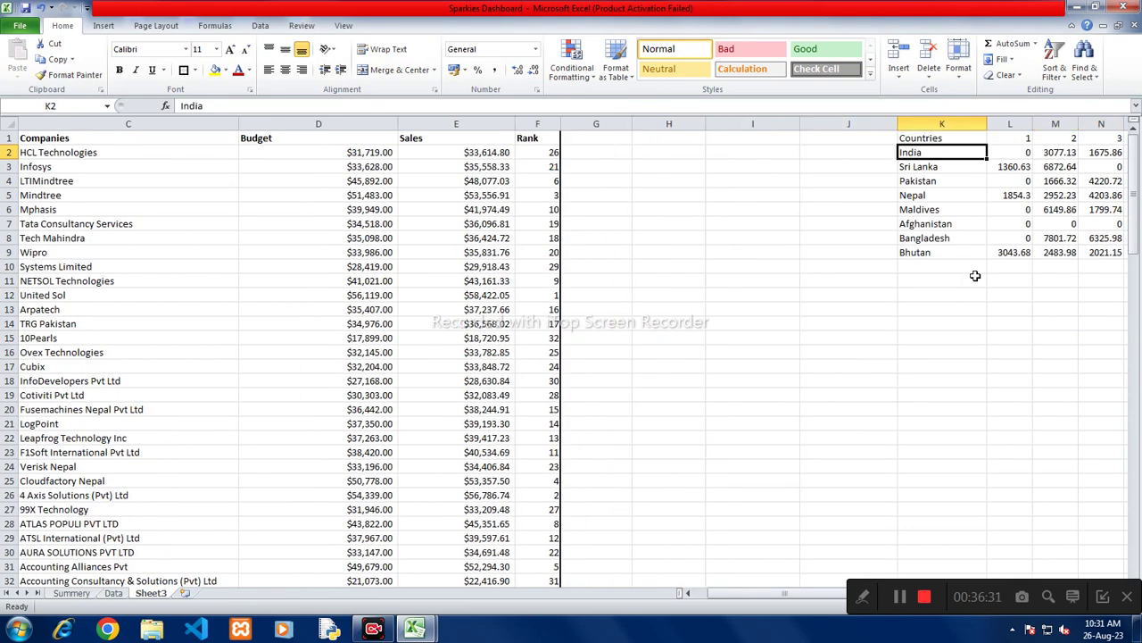
{"action": "key", "text": "Right"}
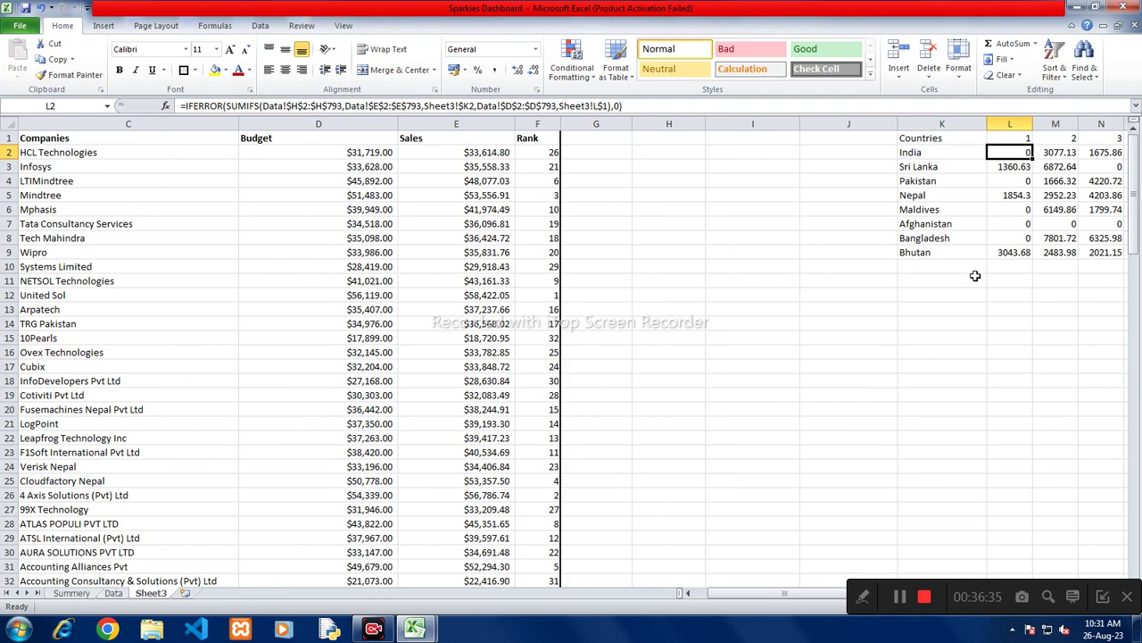
{"action": "key", "text": "Left"}
{"action": "key", "text": "Left"}
{"action": "key", "text": "Right"}
Step: Select and copy the Countries heading with names India through Bhutan
{"action": "key", "text": "ctrl+shift+Down"}
{"action": "key", "text": "Up"}
{"action": "key", "text": "ctrl+shift+Down"}
{"action": "key", "text": "ctrl+c"}
{"action": "key", "text": "Home"}
{"action": "key", "text": "Down"}
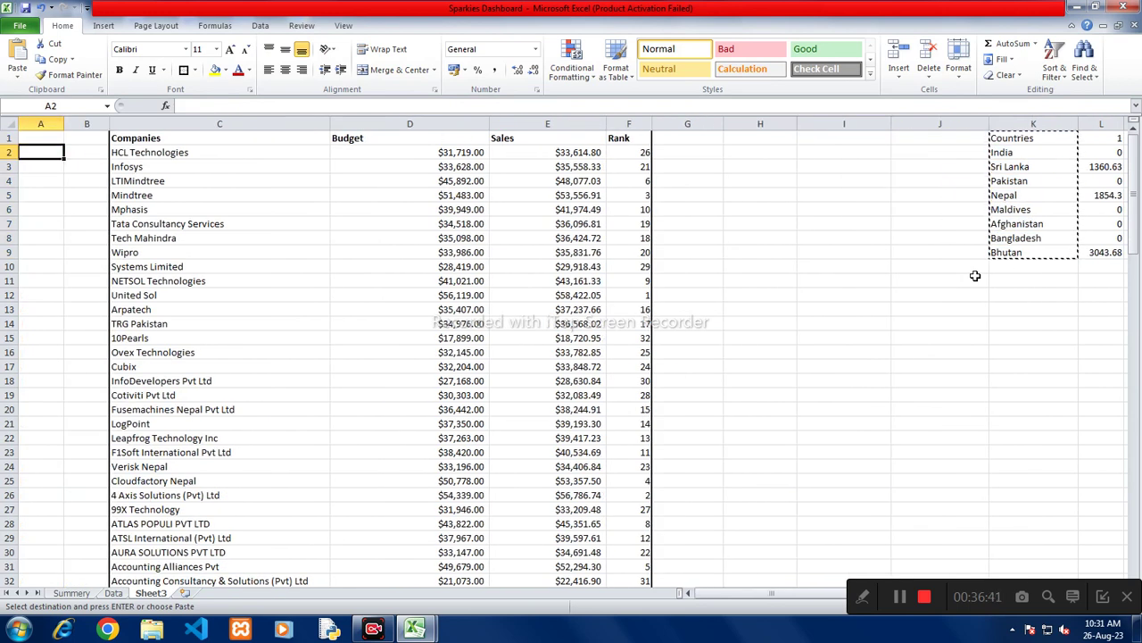
Step: Paste the Countries list into I51:I59 beside the monthly Sales table
{"action": "scroll", "coordinate": [803, 312], "scroll_direction": "down", "scroll_amount": 7}
{"action": "scroll", "coordinate": [642, 371], "scroll_direction": "down", "scroll_amount": 6}
{"action": "left_click", "coordinate": [813, 301]}
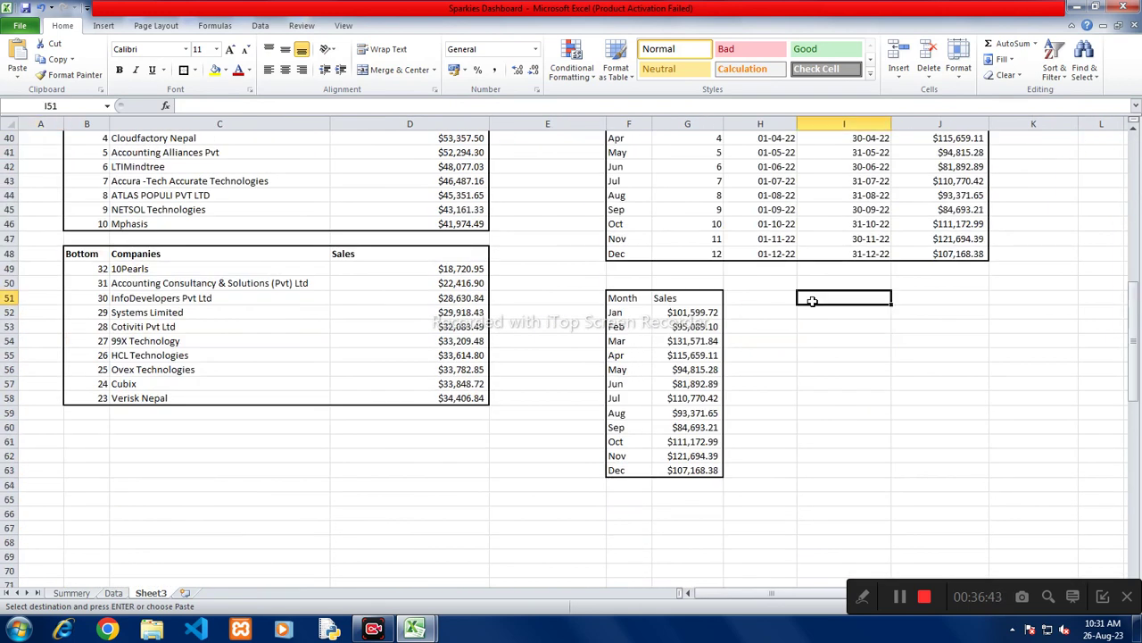
{"action": "key", "text": "ctrl+v"}
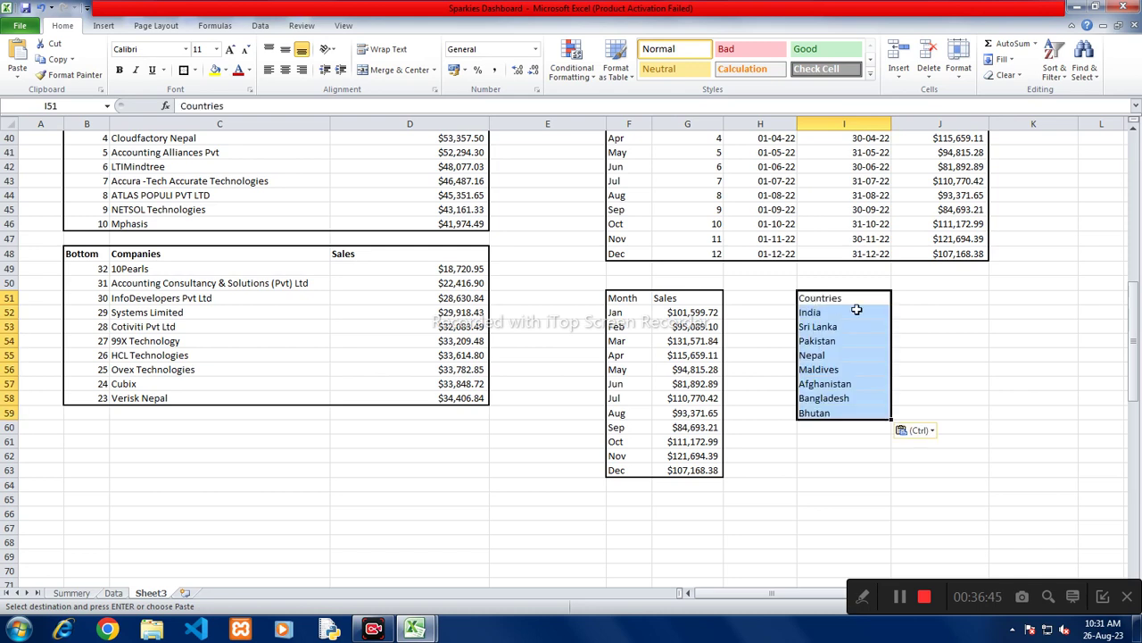
{"action": "left_click", "coordinate": [908, 300]}
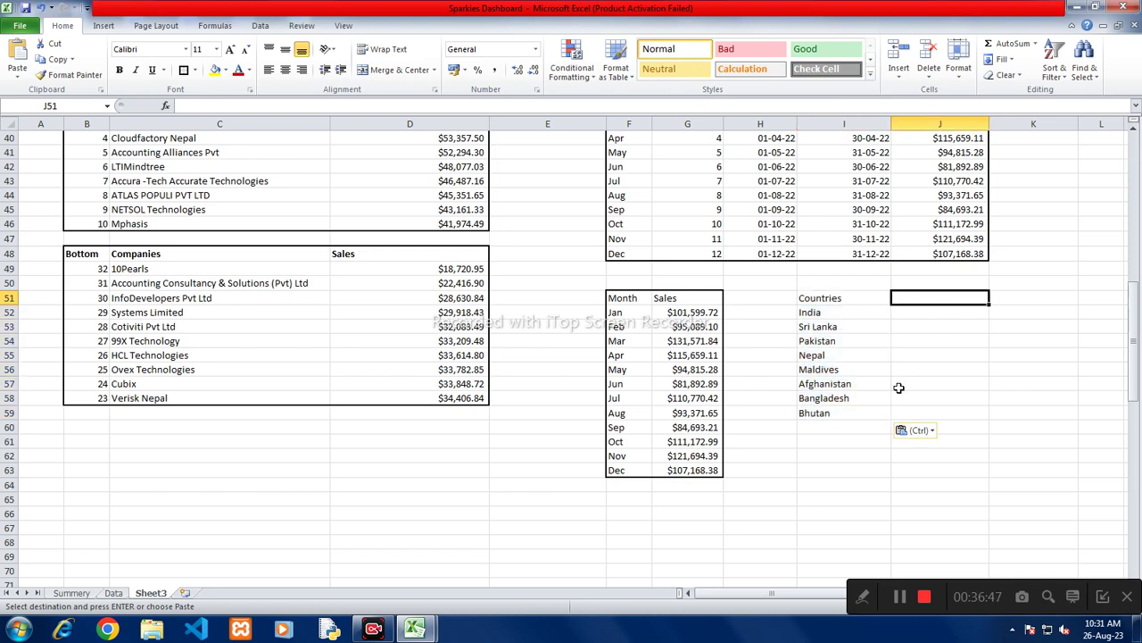
Step: Enter the heading Average in J51
{"action": "type", "text": "Aver"}
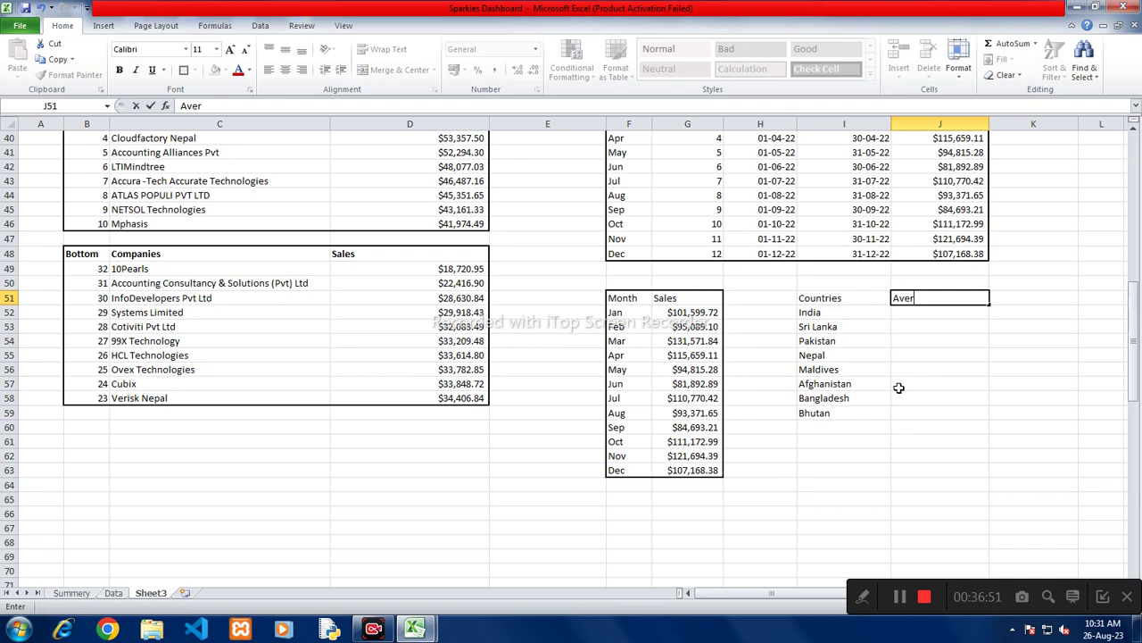
{"action": "type", "text": "e"}
{"action": "key", "text": "Return"}
Step: Start an AVERAGEIF formula in J52, backing out a mistakenly chosen sales range
{"action": "type", "text": "=av"}
{"action": "key", "text": "Down"}
{"action": "key", "text": "Down"}
{"action": "key", "text": "Down"}
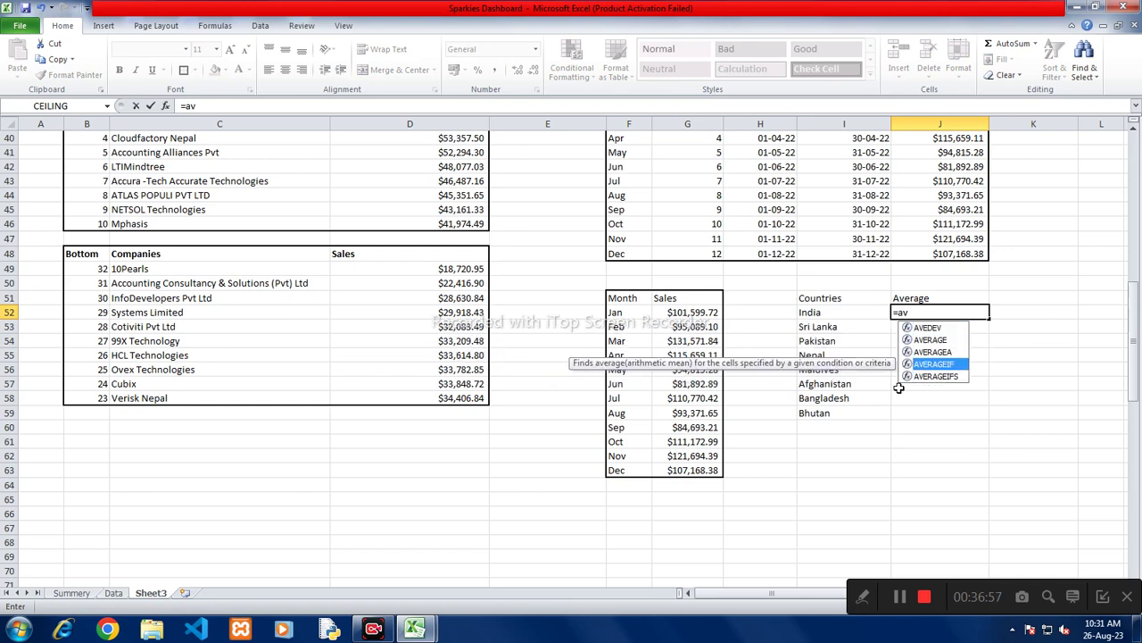
{"action": "key", "text": "Tab"}
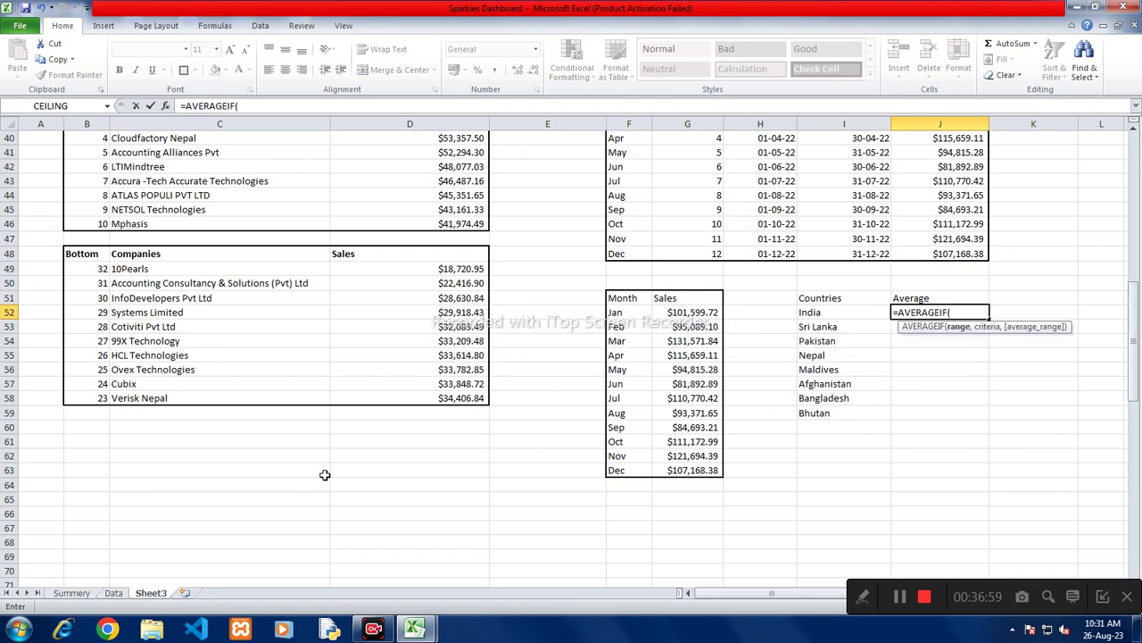
{"action": "left_click", "coordinate": [124, 593]}
{"action": "left_click", "coordinate": [827, 154]}
{"action": "key", "text": "ctrl+shift+Down"}
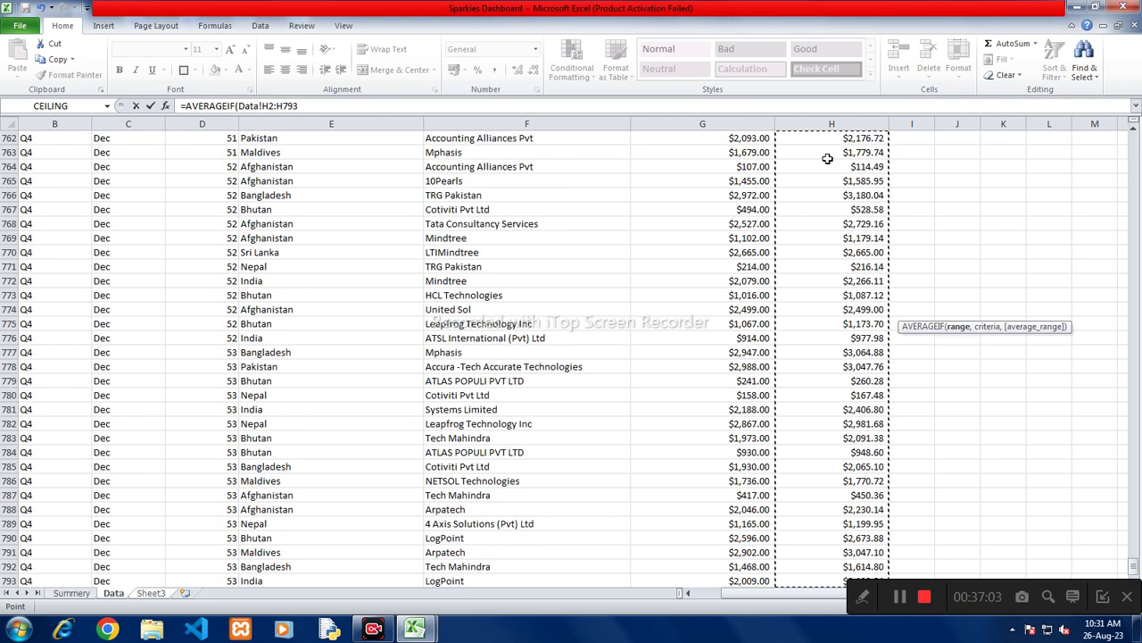
{"action": "key", "text": "F4"}
{"action": "type", "text": ","}
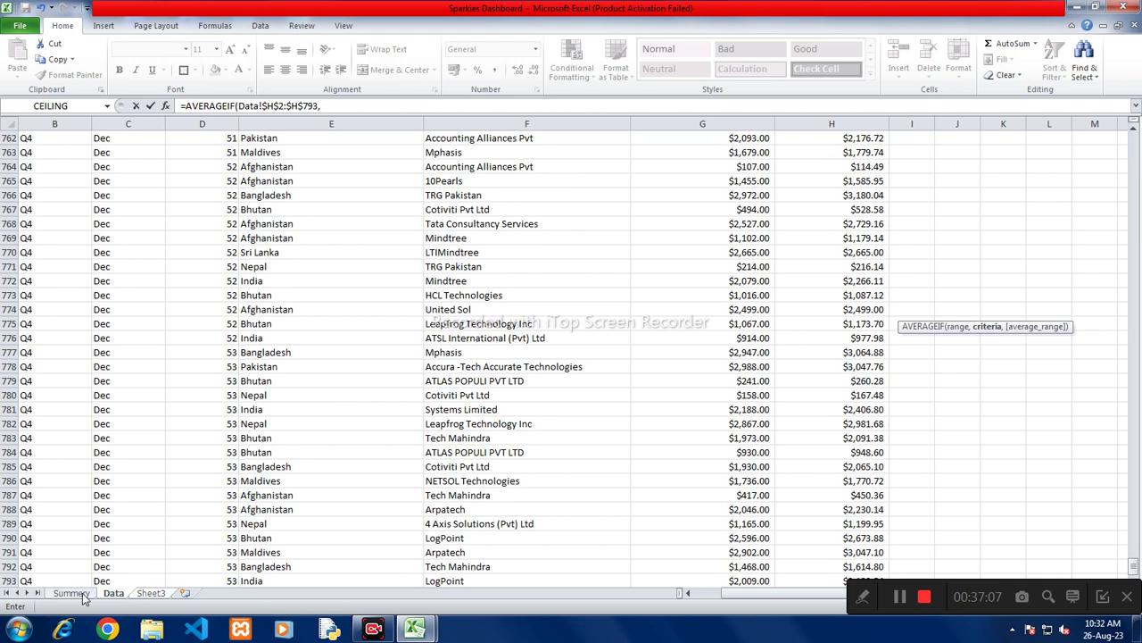
{"action": "left_click", "coordinate": [150, 593]}
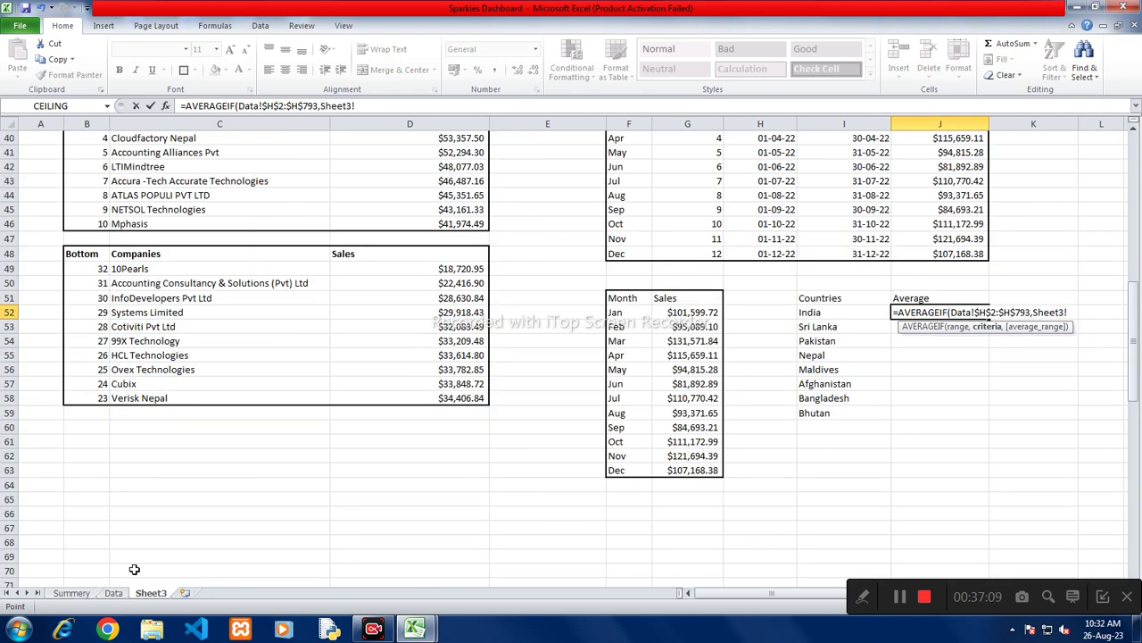
{"action": "key", "text": "BackSpace"}
{"action": "key", "text": "BackSpace"}
{"action": "key", "text": "BackSpace"}
{"action": "key", "text": "BackSpace"}
{"action": "key", "text": "BackSpace"}
{"action": "key", "text": "BackSpace"}
{"action": "key", "text": "BackSpace"}
{"action": "key", "text": "BackSpace"}
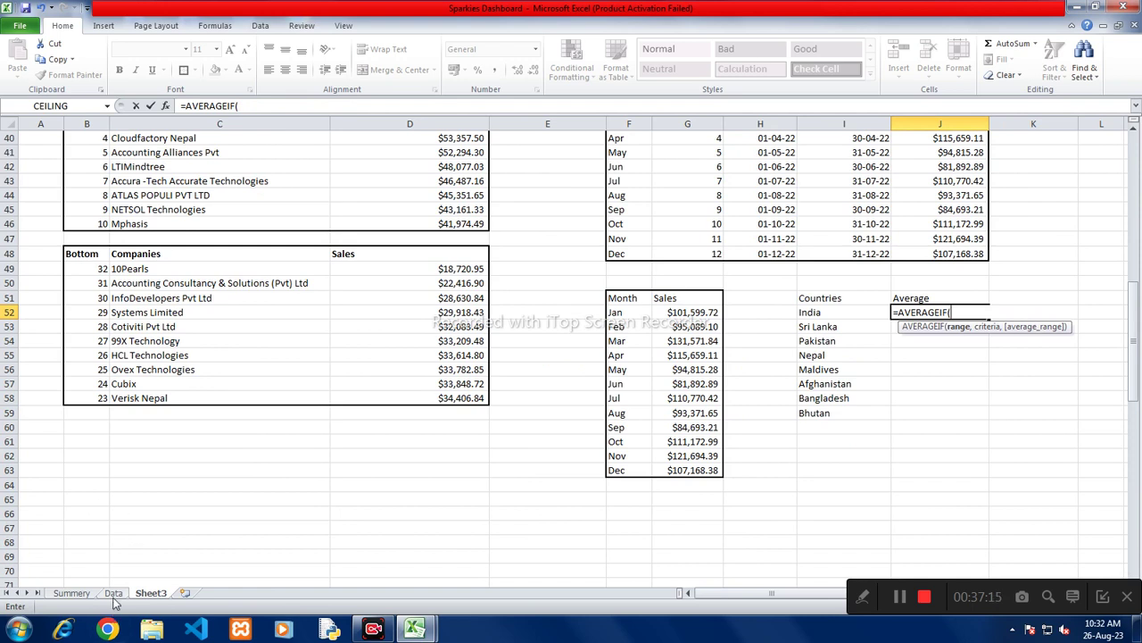
Step: Add the absolute Data!$E$2:$E$793 region range and India in I52 as criteria
{"action": "left_click", "coordinate": [114, 594]}
{"action": "left_click", "coordinate": [291, 267]}
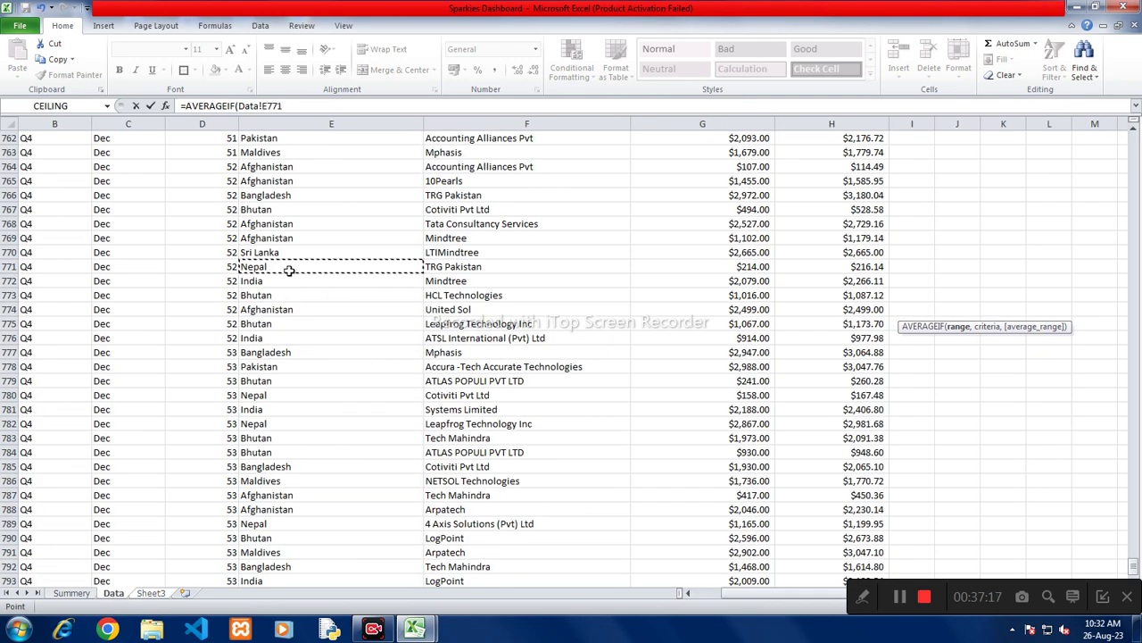
{"action": "key", "text": "ctrl+Up"}
{"action": "key", "text": "Down"}
{"action": "key", "text": "ctrl+shift+Down"}
{"action": "key", "text": "F4"}
{"action": "type", "text": ",Sheet3!"}
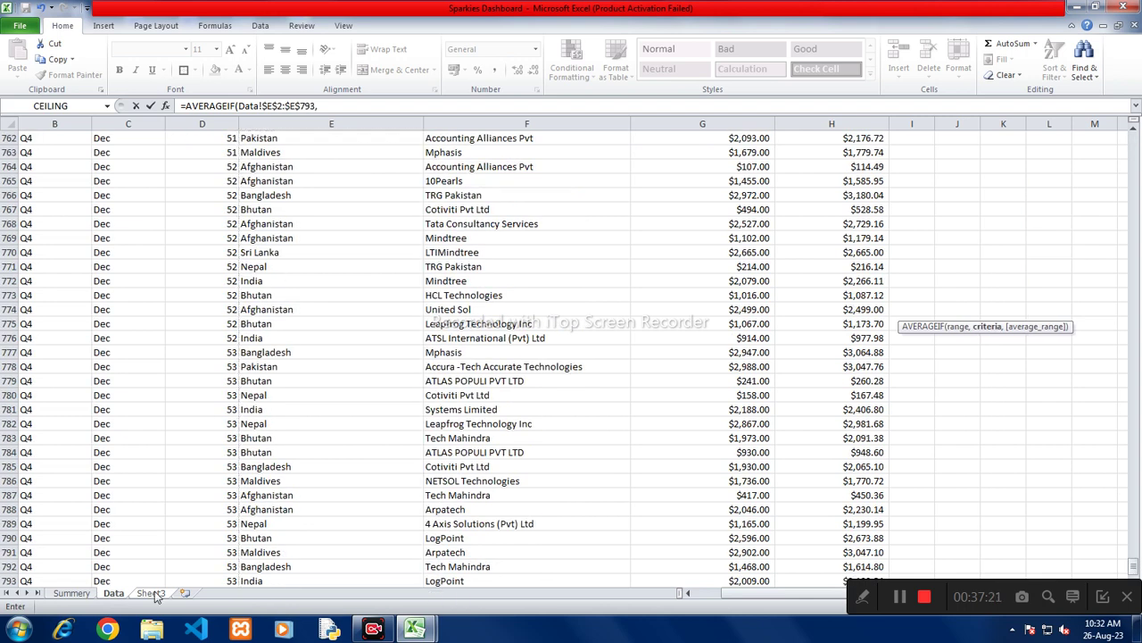
{"action": "left_click", "coordinate": [150, 593]}
{"action": "left_click", "coordinate": [848, 312]}
Step: Finish with the absolute Data!$H$2:$H$793 sales range, giving 1549.679643 for India
{"action": "type", "text": ","}
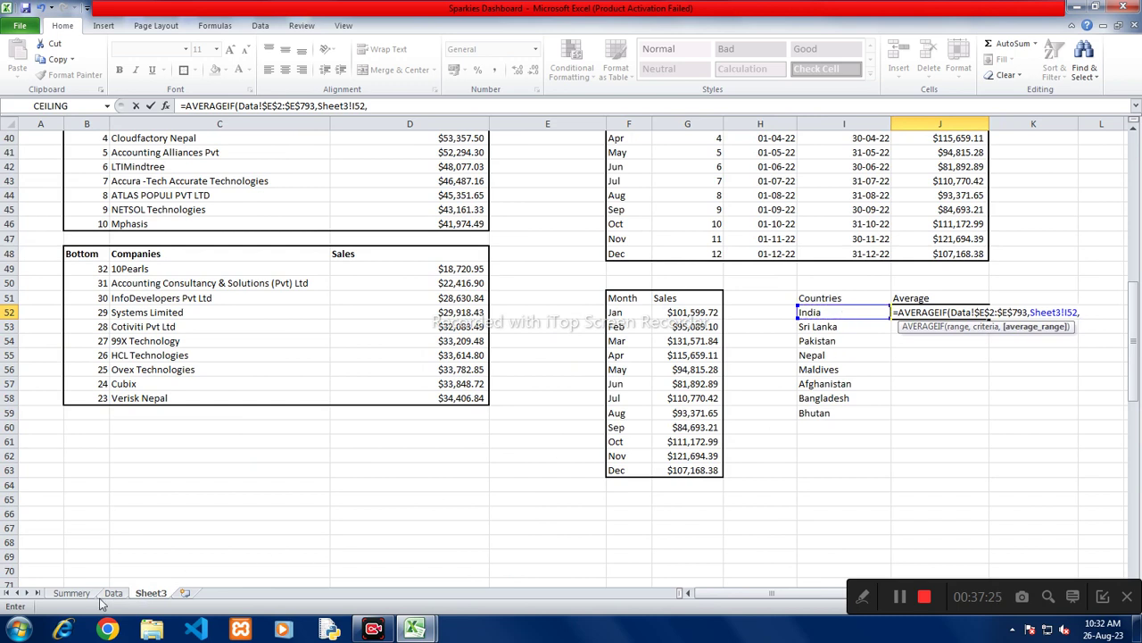
{"action": "left_click", "coordinate": [112, 593]}
{"action": "left_click", "coordinate": [830, 341]}
{"action": "key", "text": "ctrl+Down"}
{"action": "key", "text": "ctrl+shift+Up"}
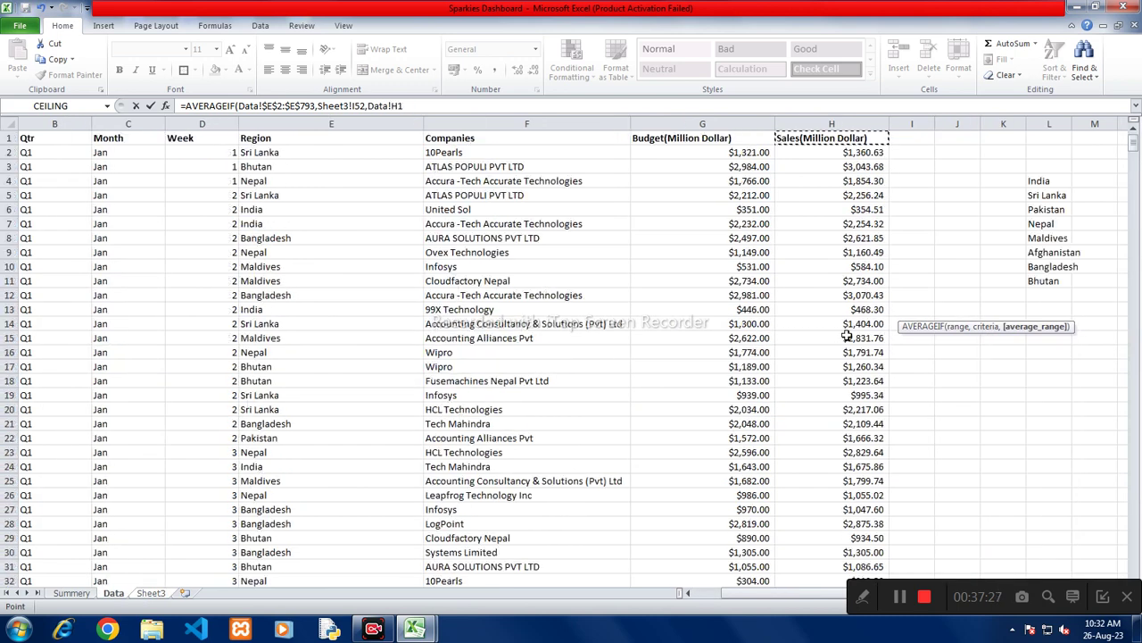
{"action": "key", "text": "F4"}
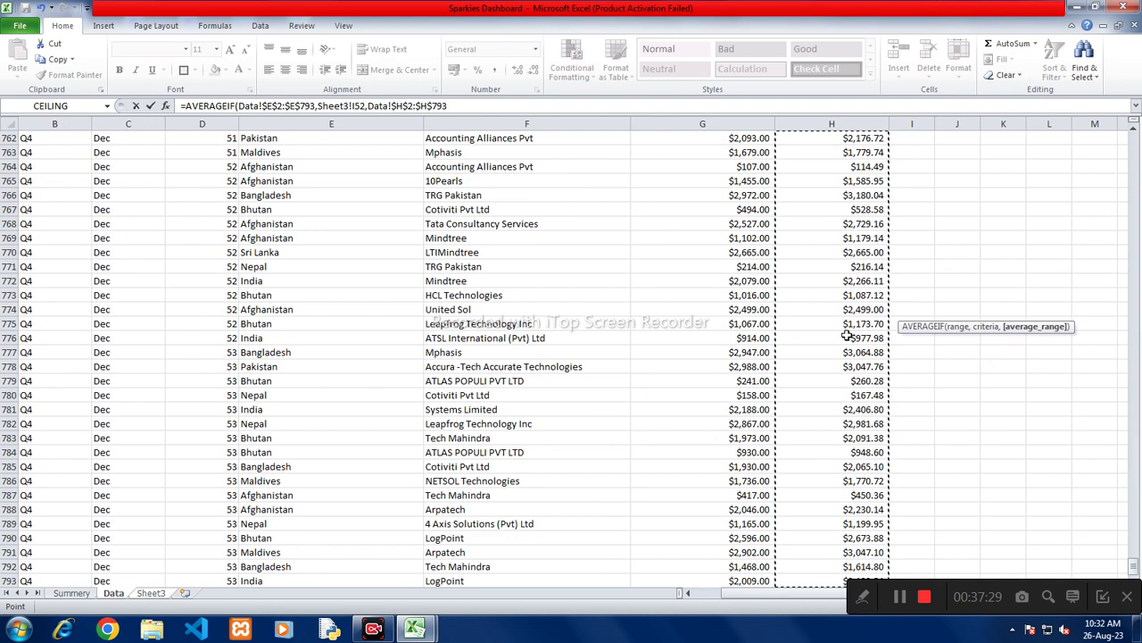
{"action": "key", "text": "ctrl+Return"}
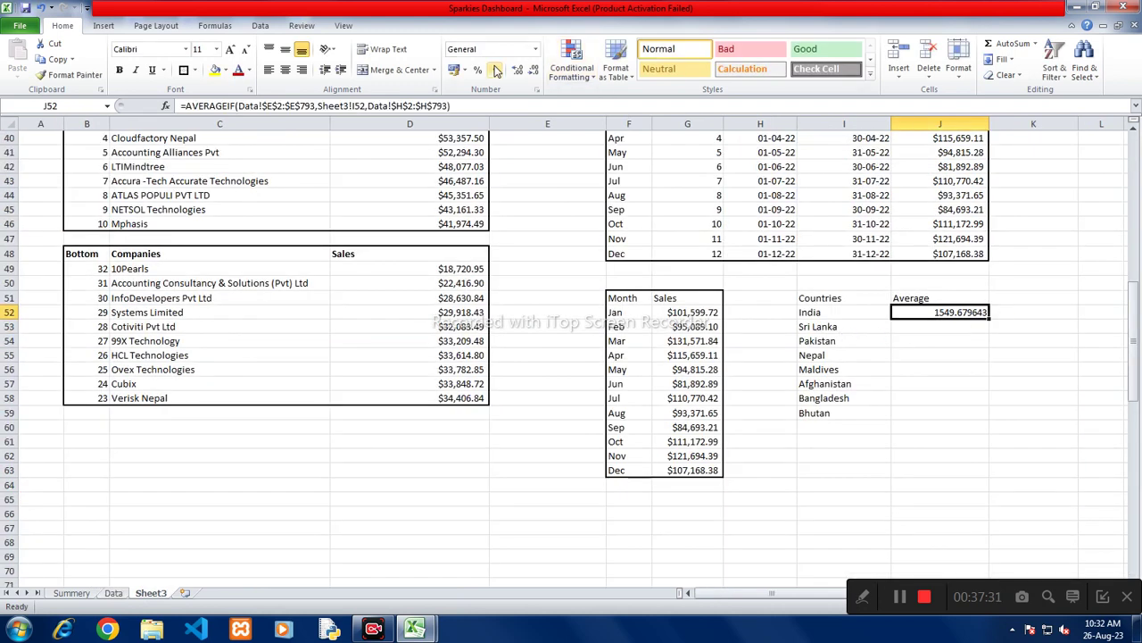
{"action": "left_click", "coordinate": [774, 228]}
Step: Copy J46's currency format onto India's average in J52 with Format Painter
{"action": "left_click", "coordinate": [959, 224]}
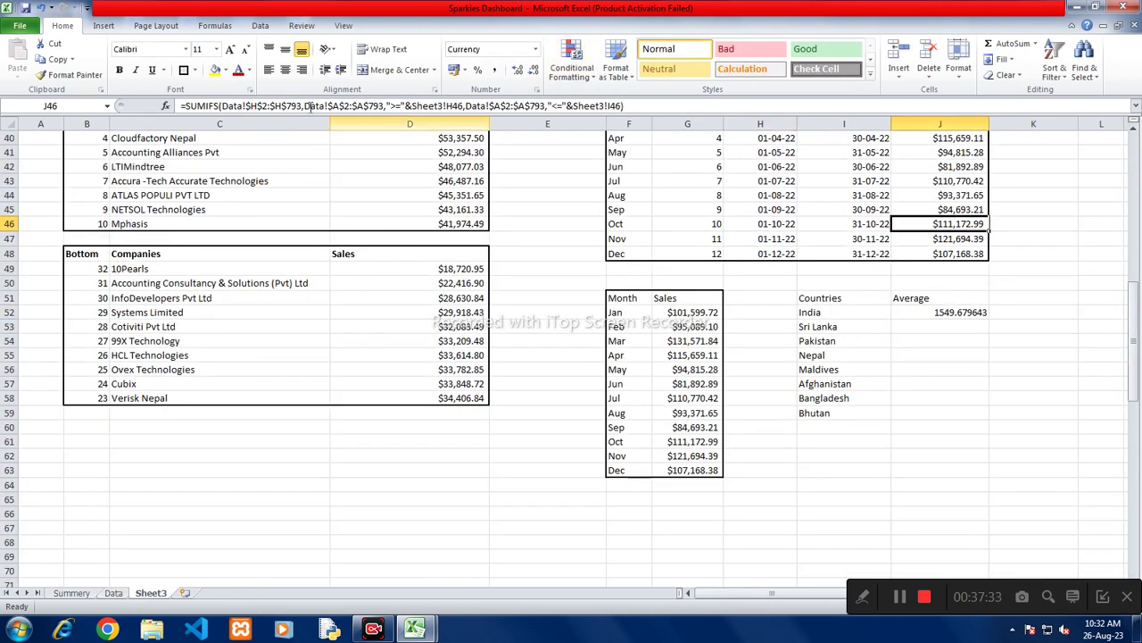
{"action": "left_click", "coordinate": [69, 74]}
{"action": "left_click", "coordinate": [917, 311]}
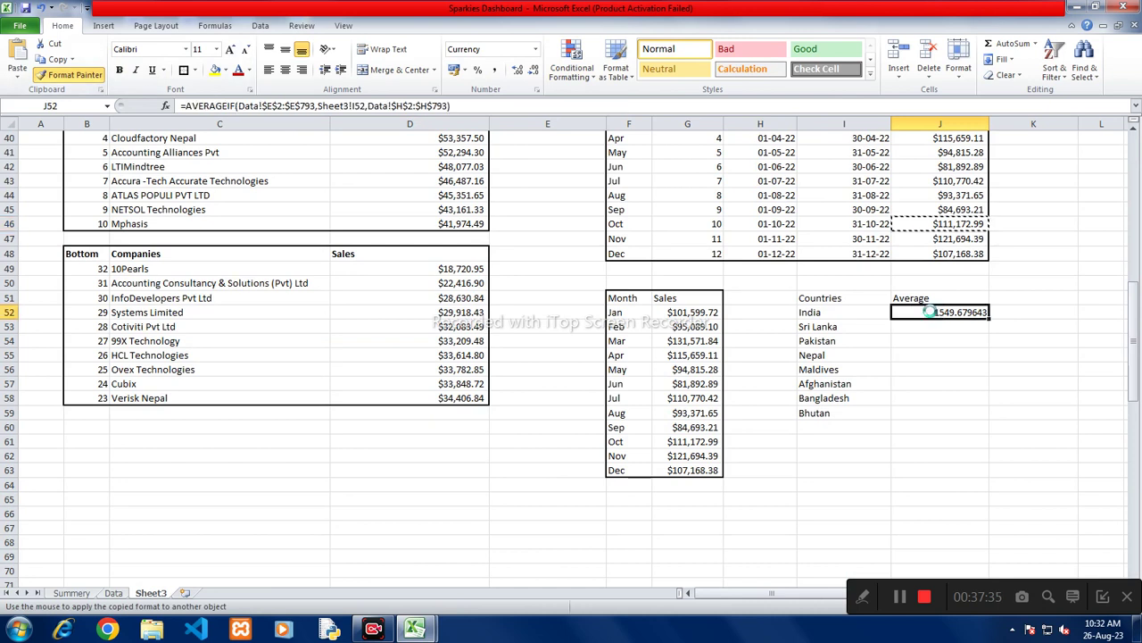
Step: Fill the average formula down to Bhutan in J59 and select I51:J59
{"action": "left_click_drag", "start_coordinate": [990, 317], "coordinate": [991, 419]}
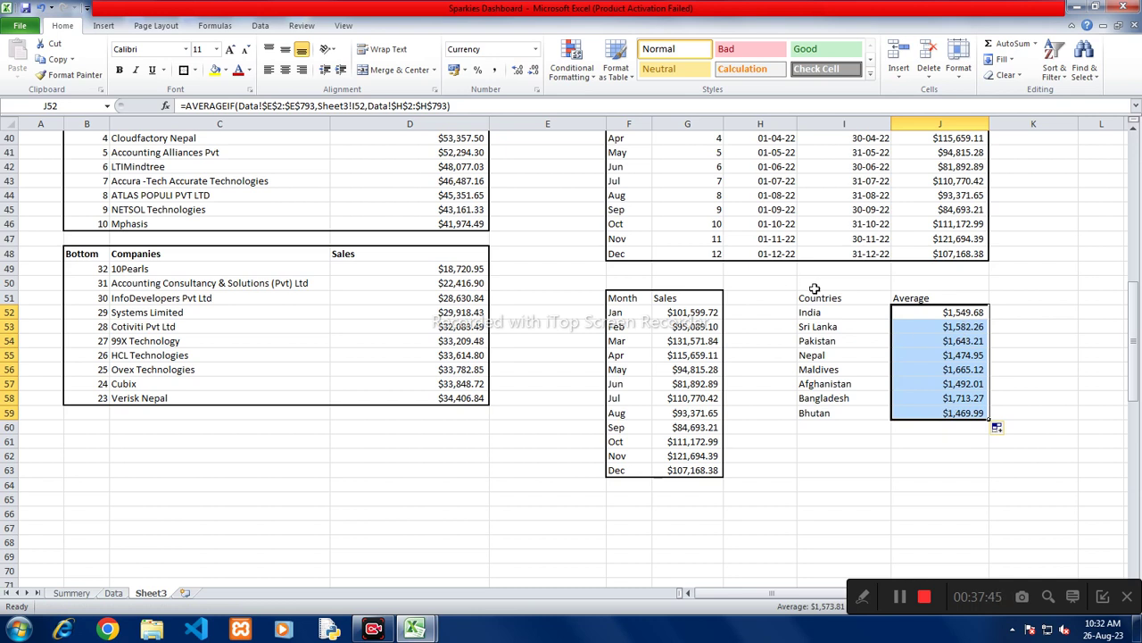
{"action": "left_click_drag", "start_coordinate": [814, 298], "coordinate": [946, 412]}
{"action": "mouse_move", "coordinate": [813, 298]}
{"action": "left_mouse_down"}
{"action": "mouse_move", "coordinate": [955, 367]}
{"action": "mouse_move", "coordinate": [948, 410]}
{"action": "left_mouse_up"}
Step: Insert a 2-D pie of the country averages using Chart Layout 1 labels
{"action": "left_click", "coordinate": [103, 25]}
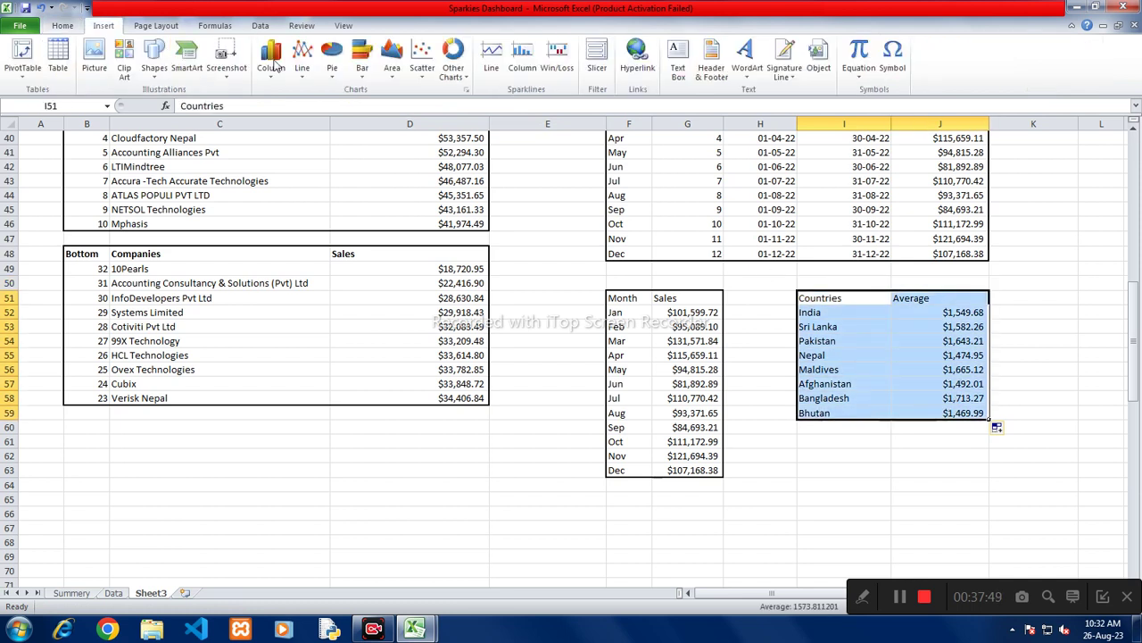
{"action": "left_click", "coordinate": [332, 62]}
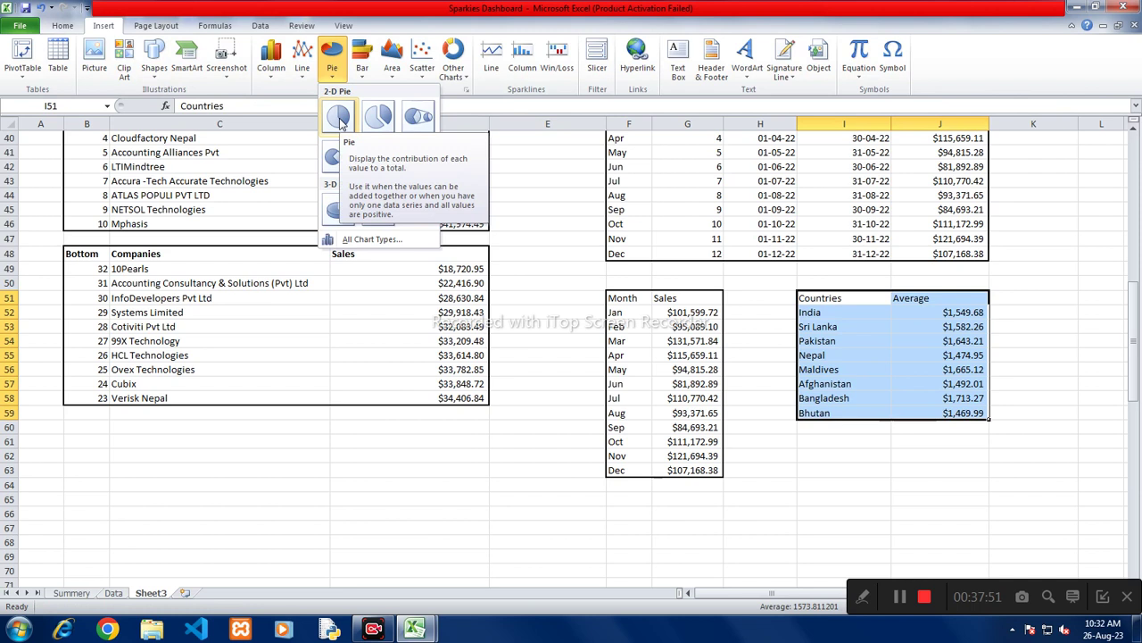
{"action": "left_click", "coordinate": [378, 117]}
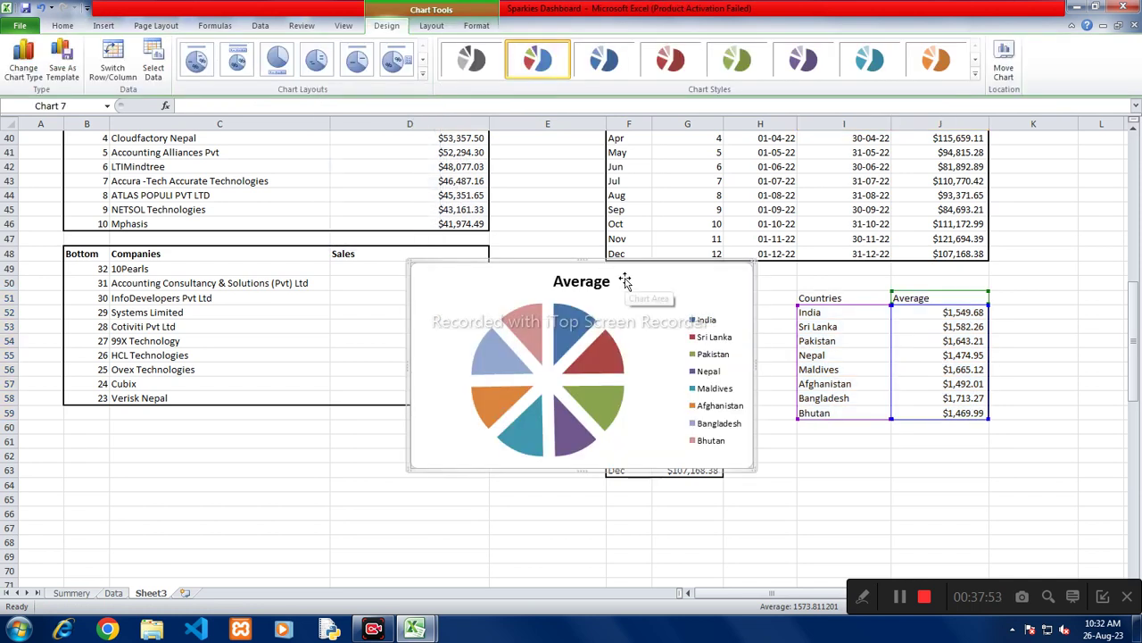
{"action": "left_click", "coordinate": [196, 60]}
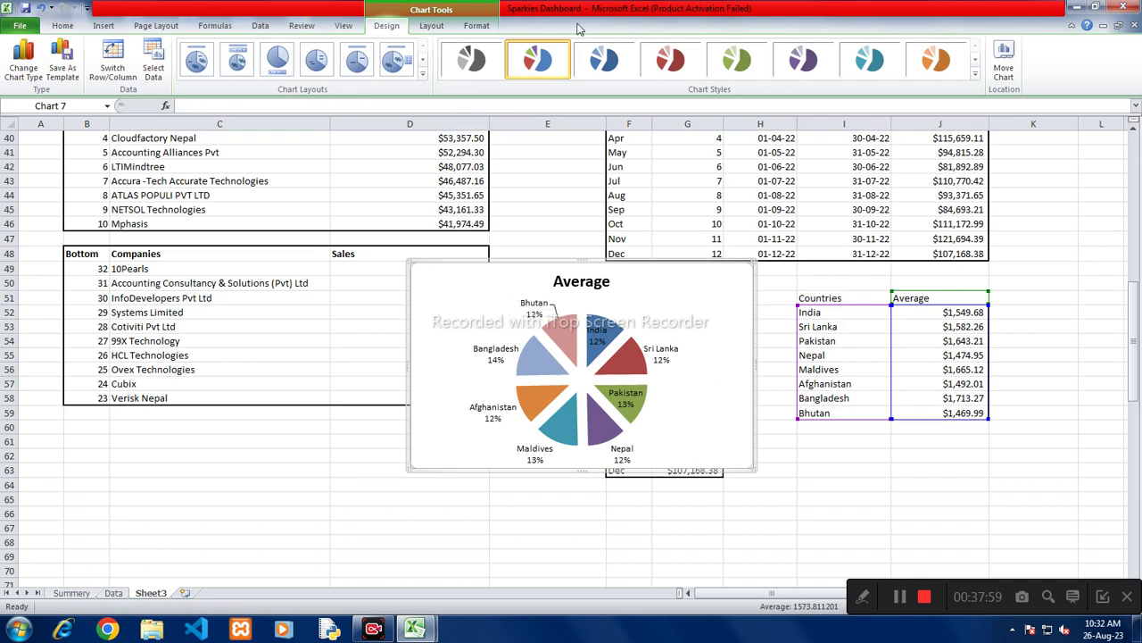
Step: Move the pie chart onto the Summery sheet
{"action": "left_click", "coordinate": [1004, 64]}
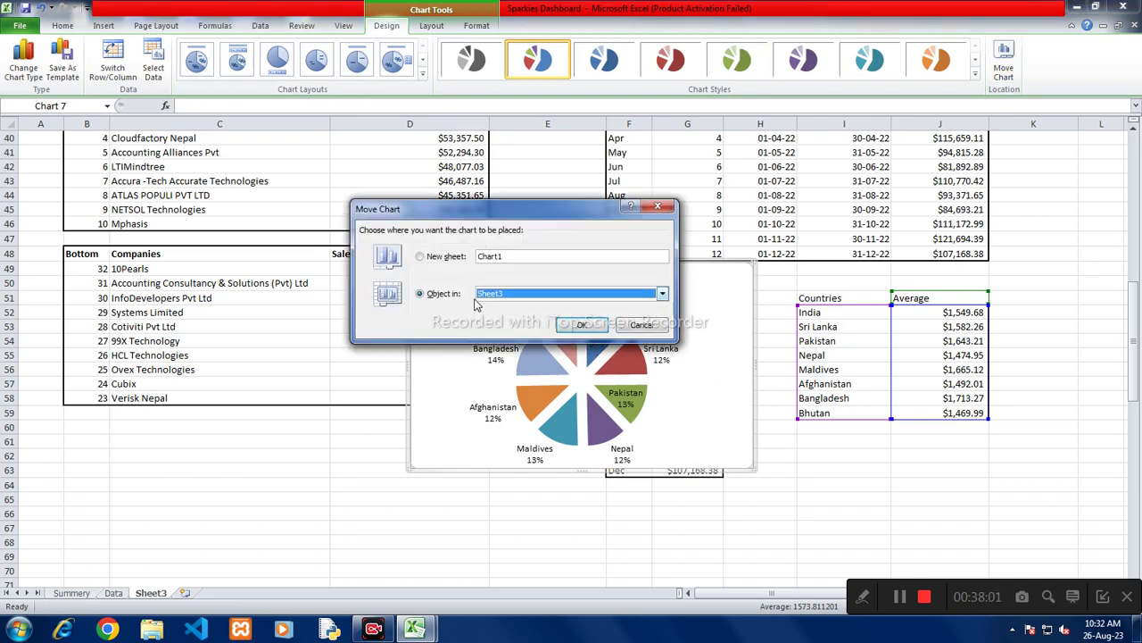
{"action": "left_click", "coordinate": [482, 294]}
{"action": "left_click", "coordinate": [500, 304]}
{"action": "left_click", "coordinate": [579, 326]}
Step: Place the Average pie beside the Sales chart and widen it to the right
{"action": "left_click_drag", "start_coordinate": [596, 511], "coordinate": [651, 261]}
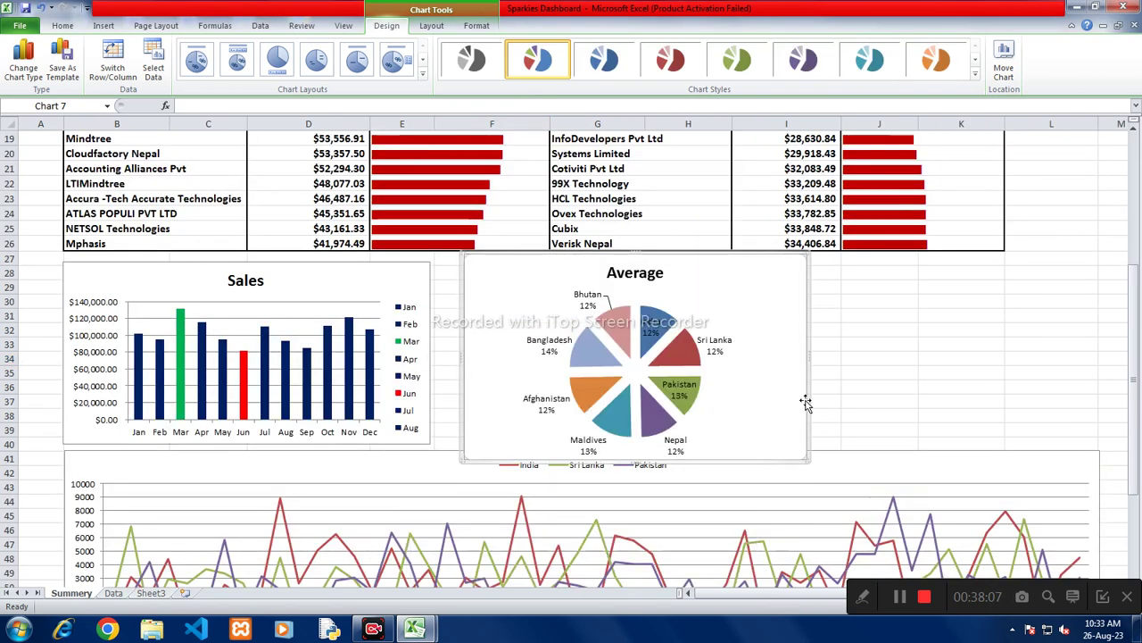
{"action": "left_click_drag", "start_coordinate": [806, 460], "coordinate": [931, 445]}
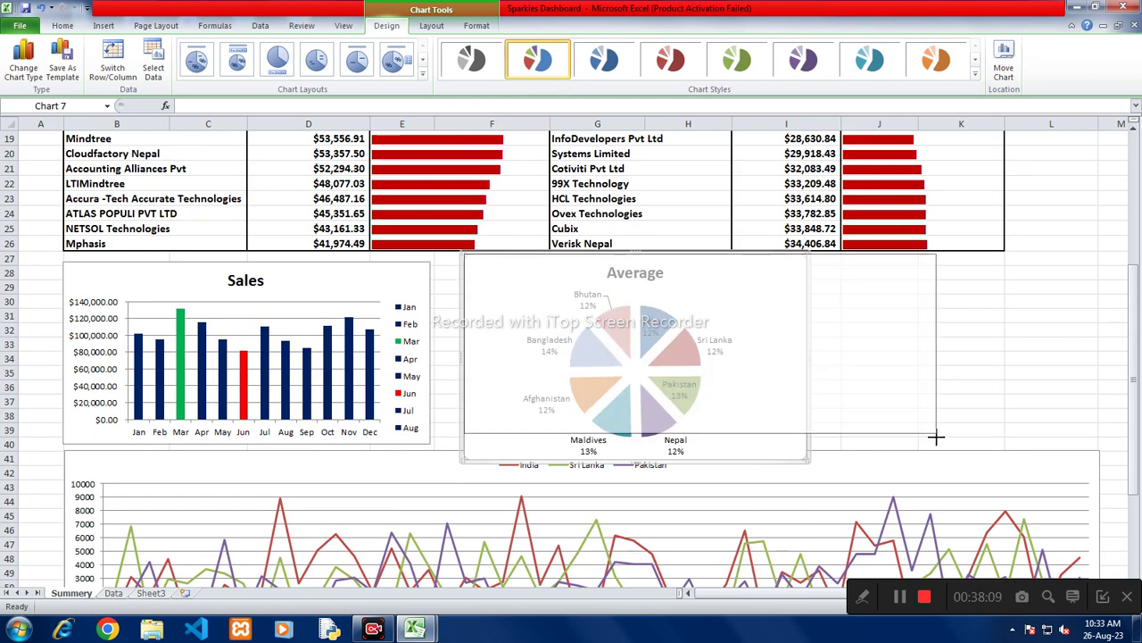
{"action": "left_click", "coordinate": [1014, 373]}
Step: Check the in-cell bar formula in D12 on the dashboard
{"action": "left_click", "coordinate": [989, 287]}
{"action": "scroll", "coordinate": [967, 313], "scroll_direction": "down", "scroll_amount": 6}
{"action": "scroll", "coordinate": [967, 313], "scroll_direction": "up", "scroll_amount": 7}
{"action": "scroll", "coordinate": [967, 312], "scroll_direction": "up", "scroll_amount": 5}
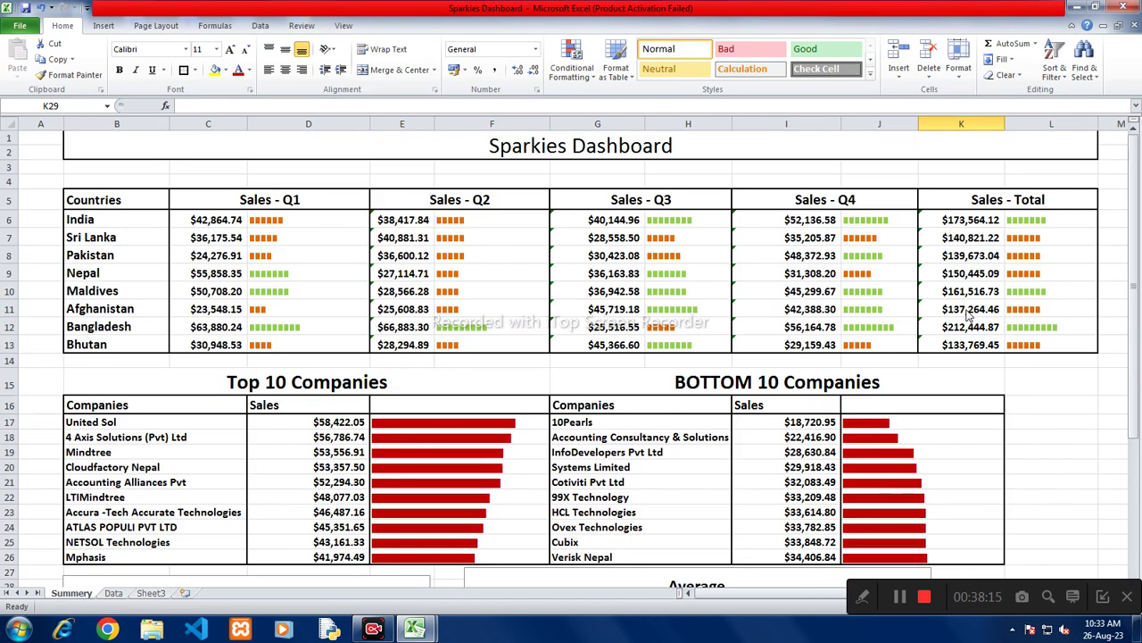
{"action": "left_click", "coordinate": [280, 323]}
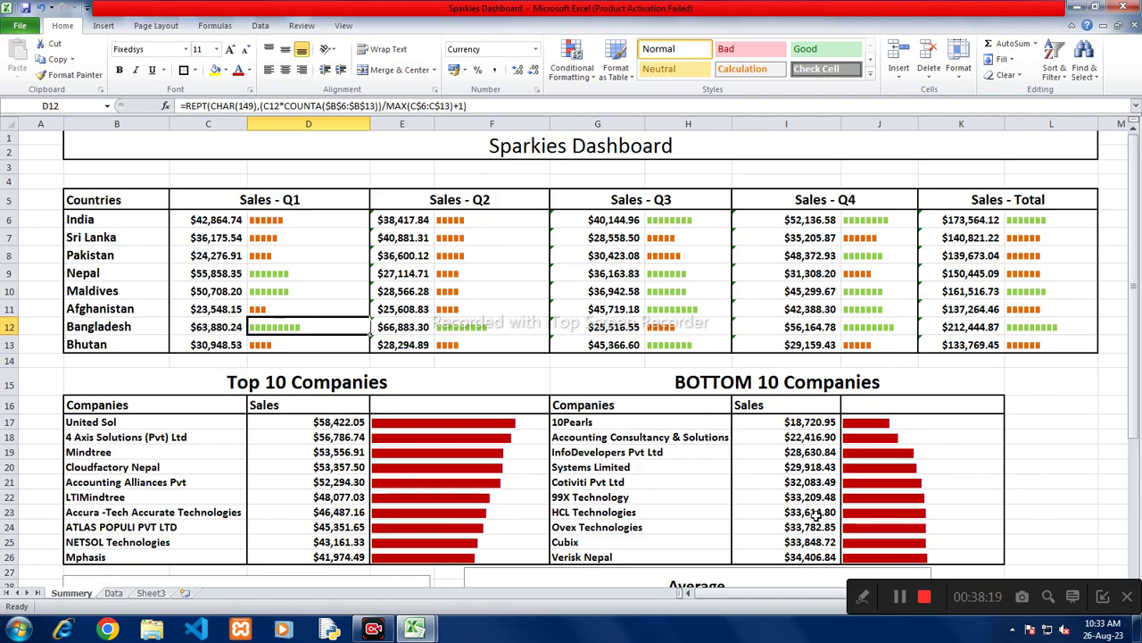